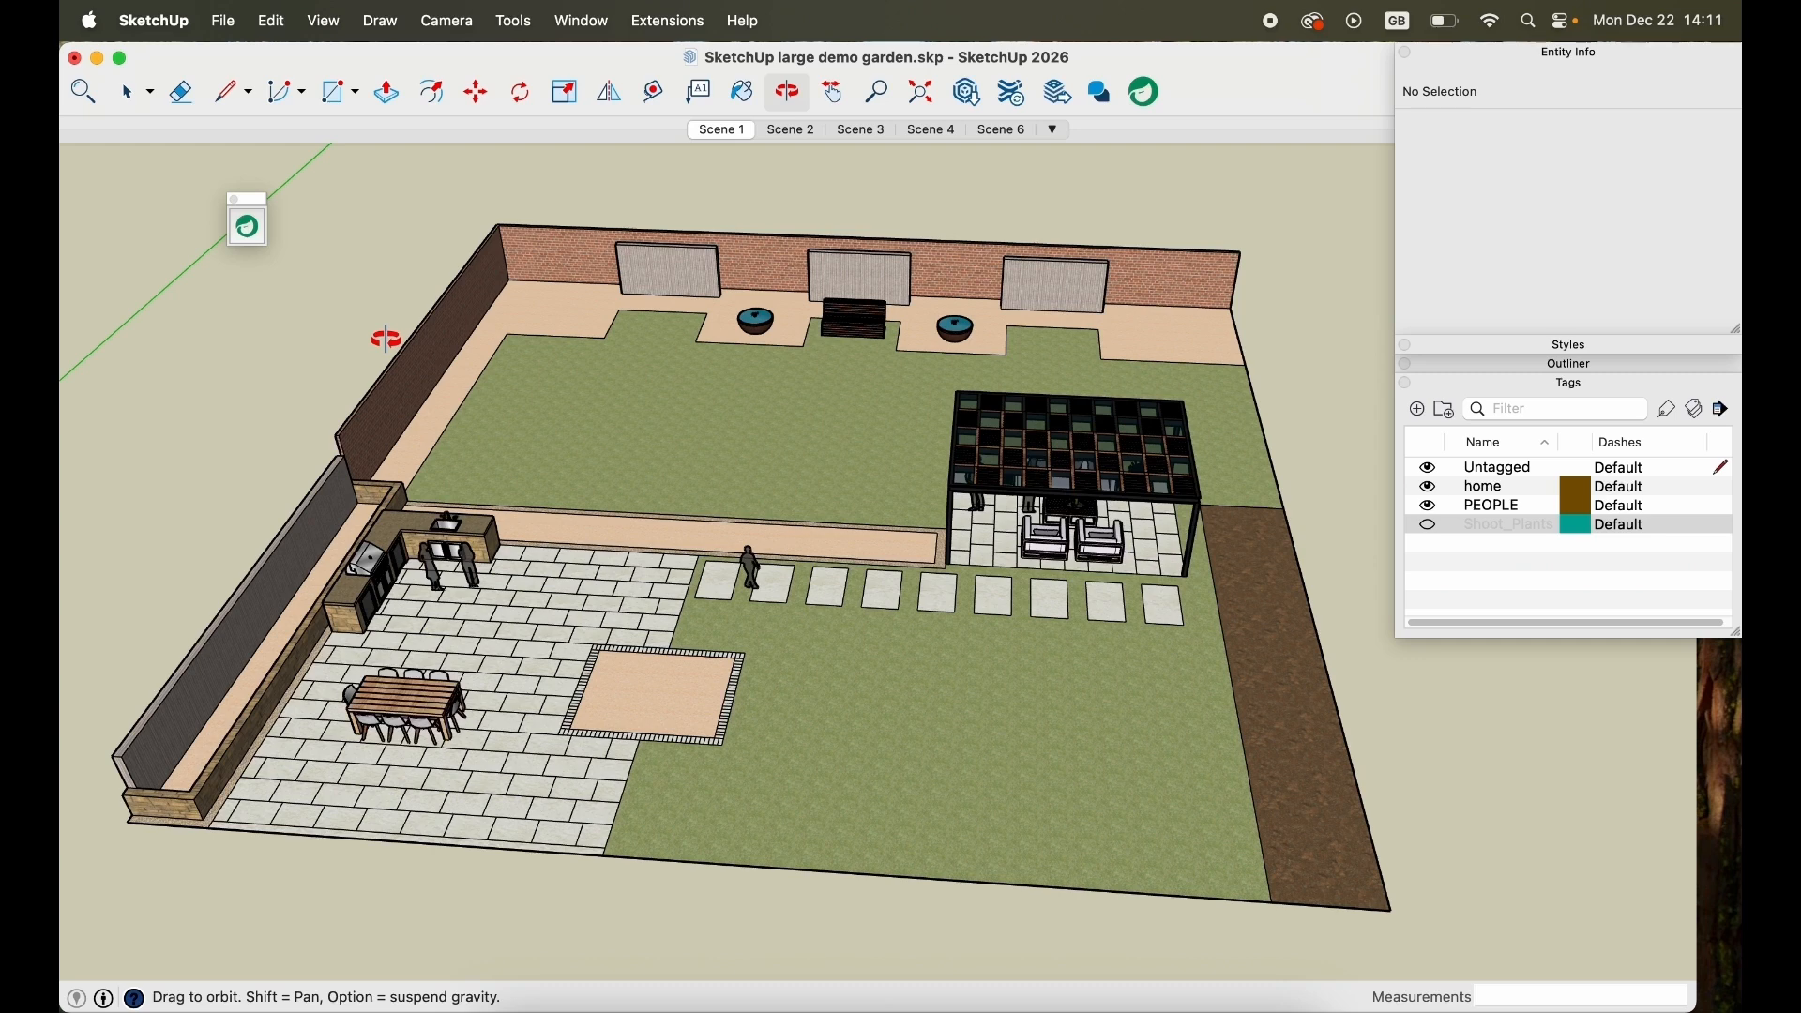
Start installing the extension file shoot_plant_planner_2.0.6.rbz from the Documents folder, cancel, and close the Extension Manager.
{"action": "left_click", "coordinate": [690, 28]}
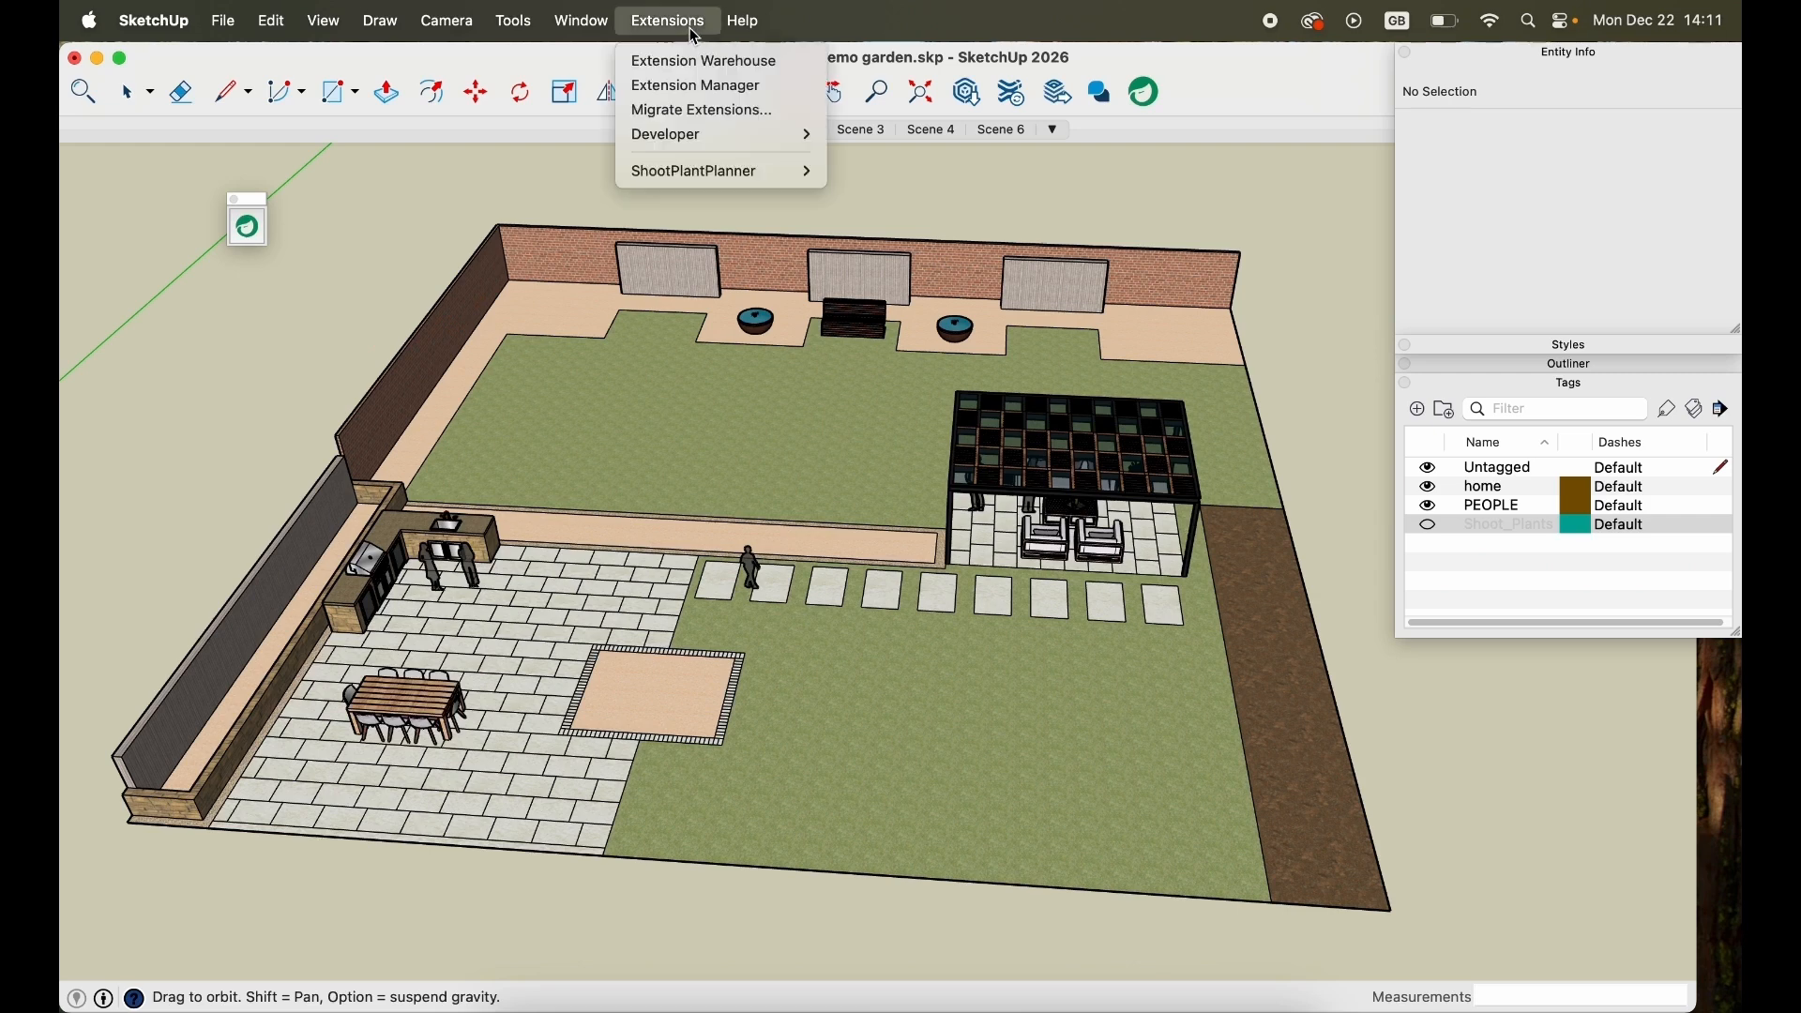
{"action": "left_click", "coordinate": [734, 96]}
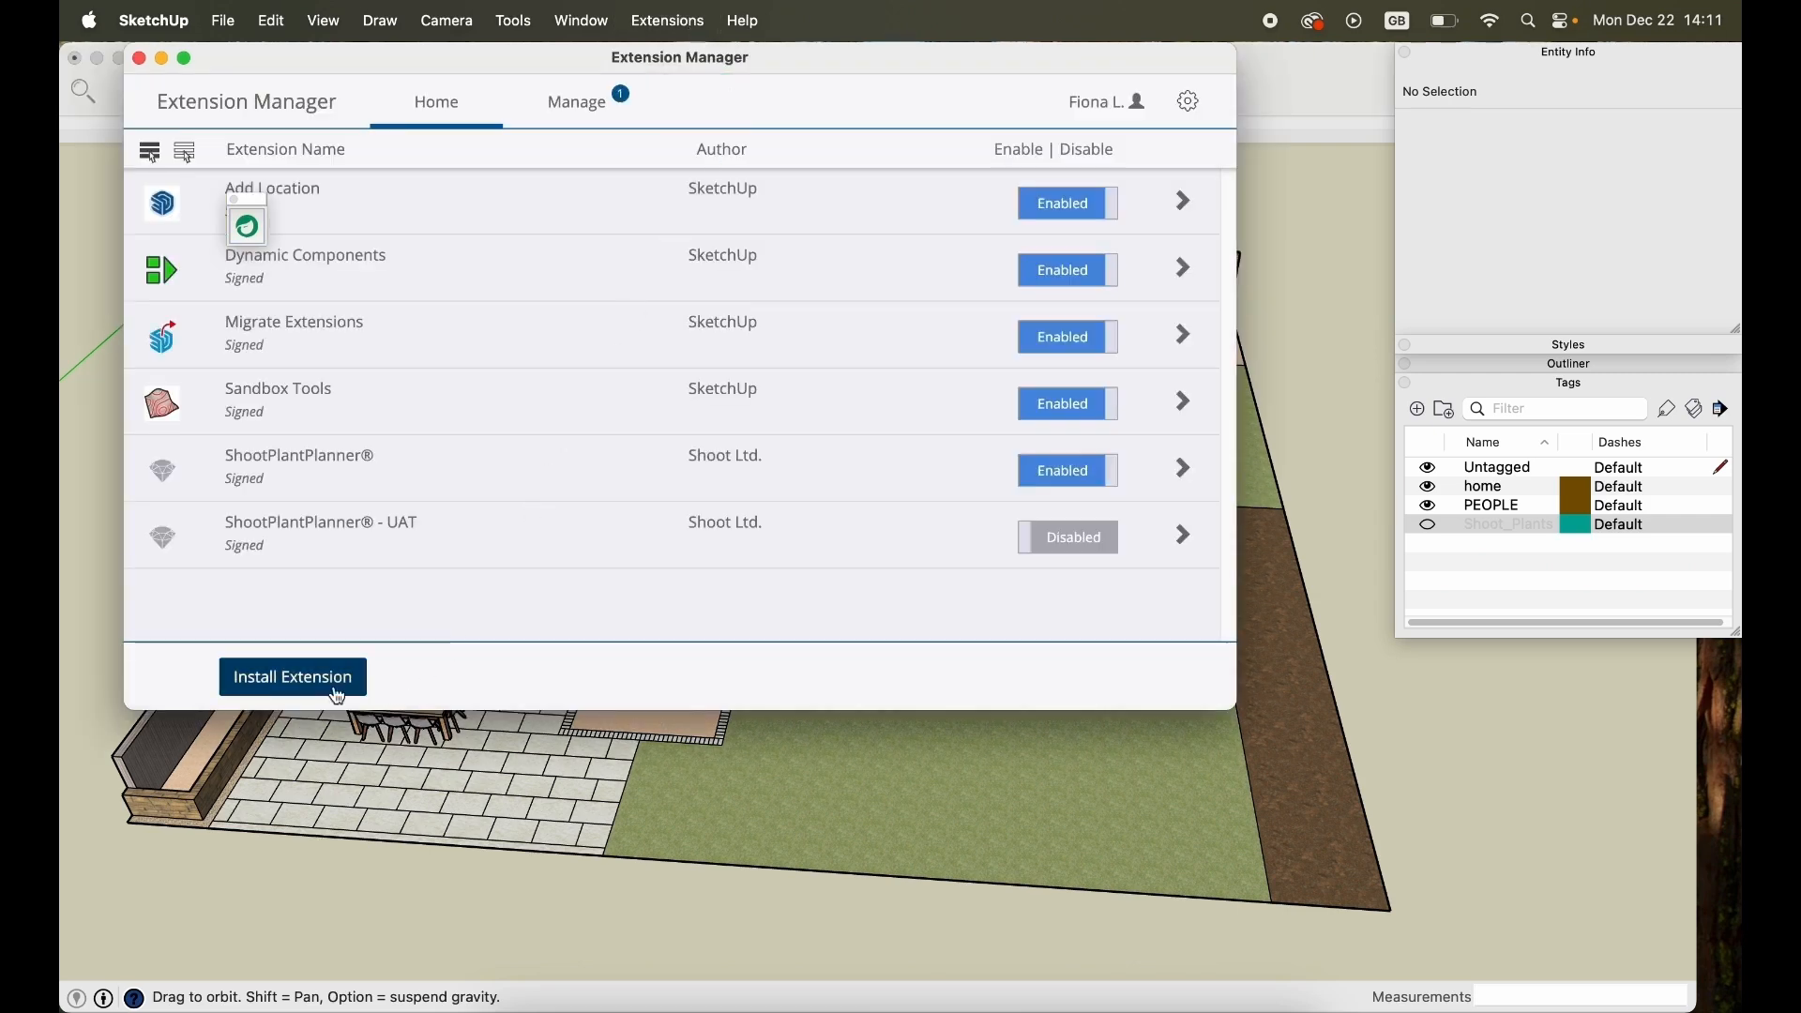
{"action": "left_click", "coordinate": [290, 677]}
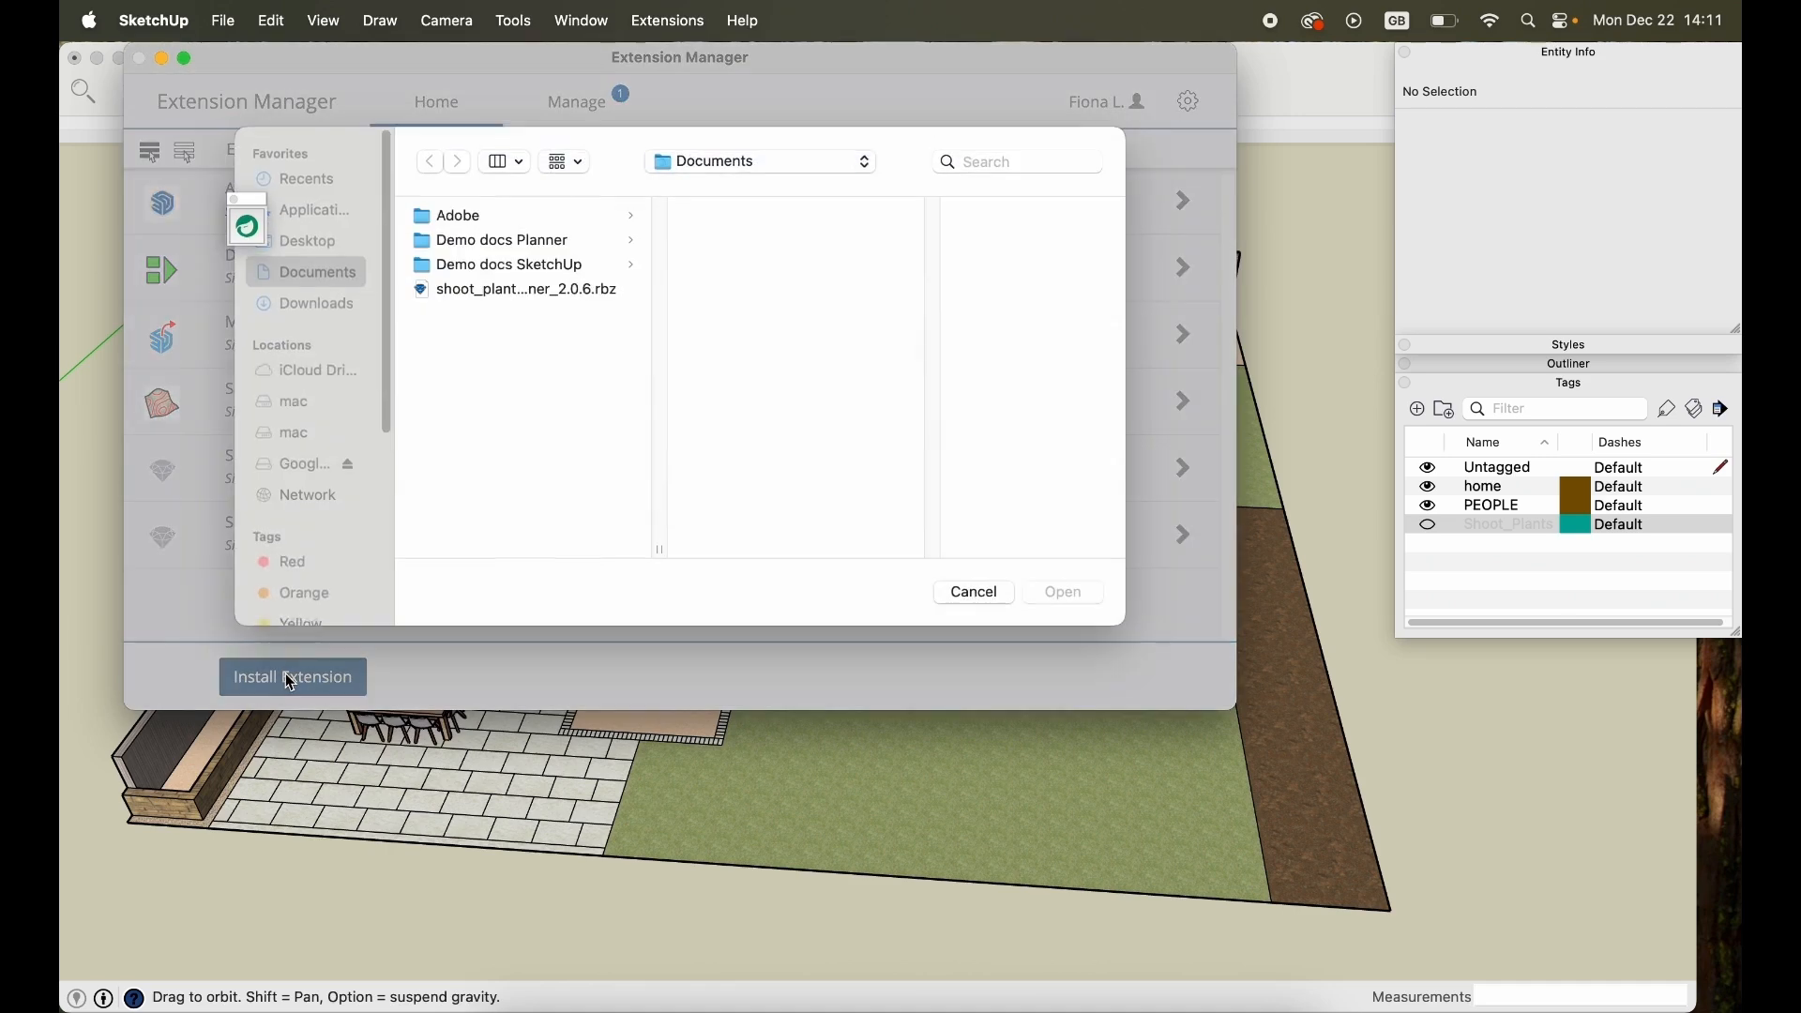
{"action": "left_click", "coordinate": [584, 290]}
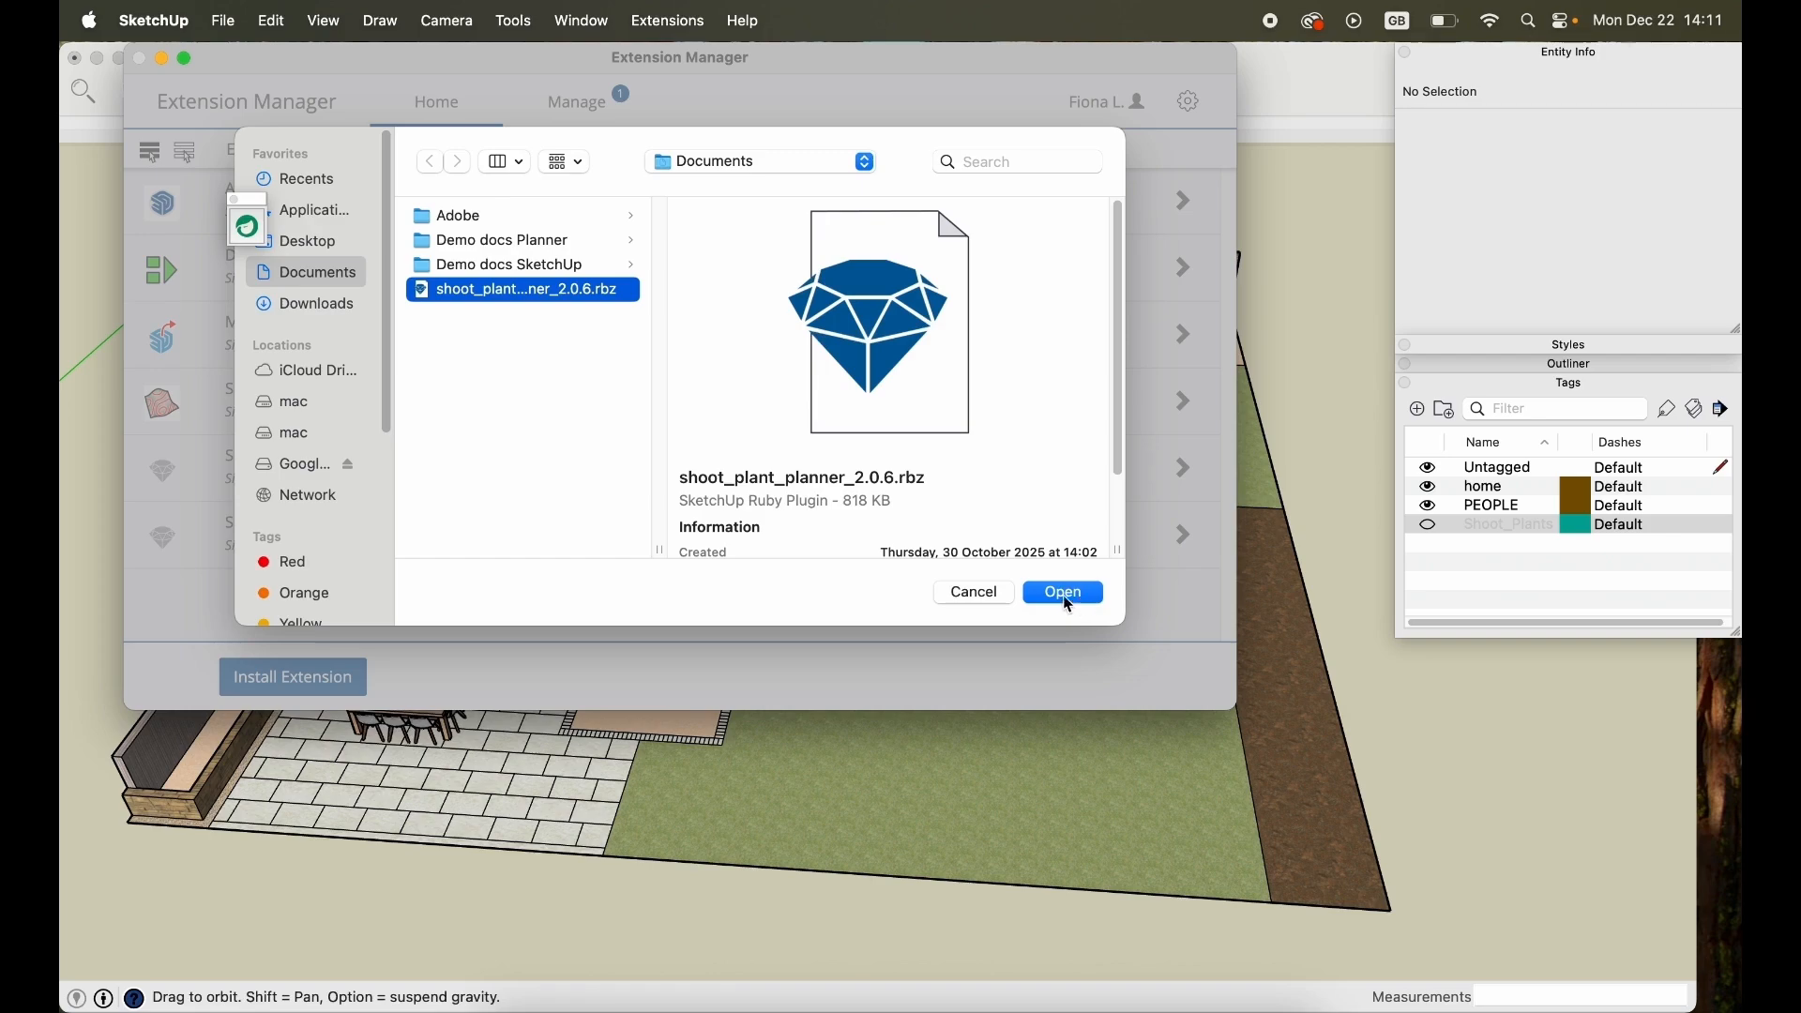
{"action": "left_click", "coordinate": [975, 595]}
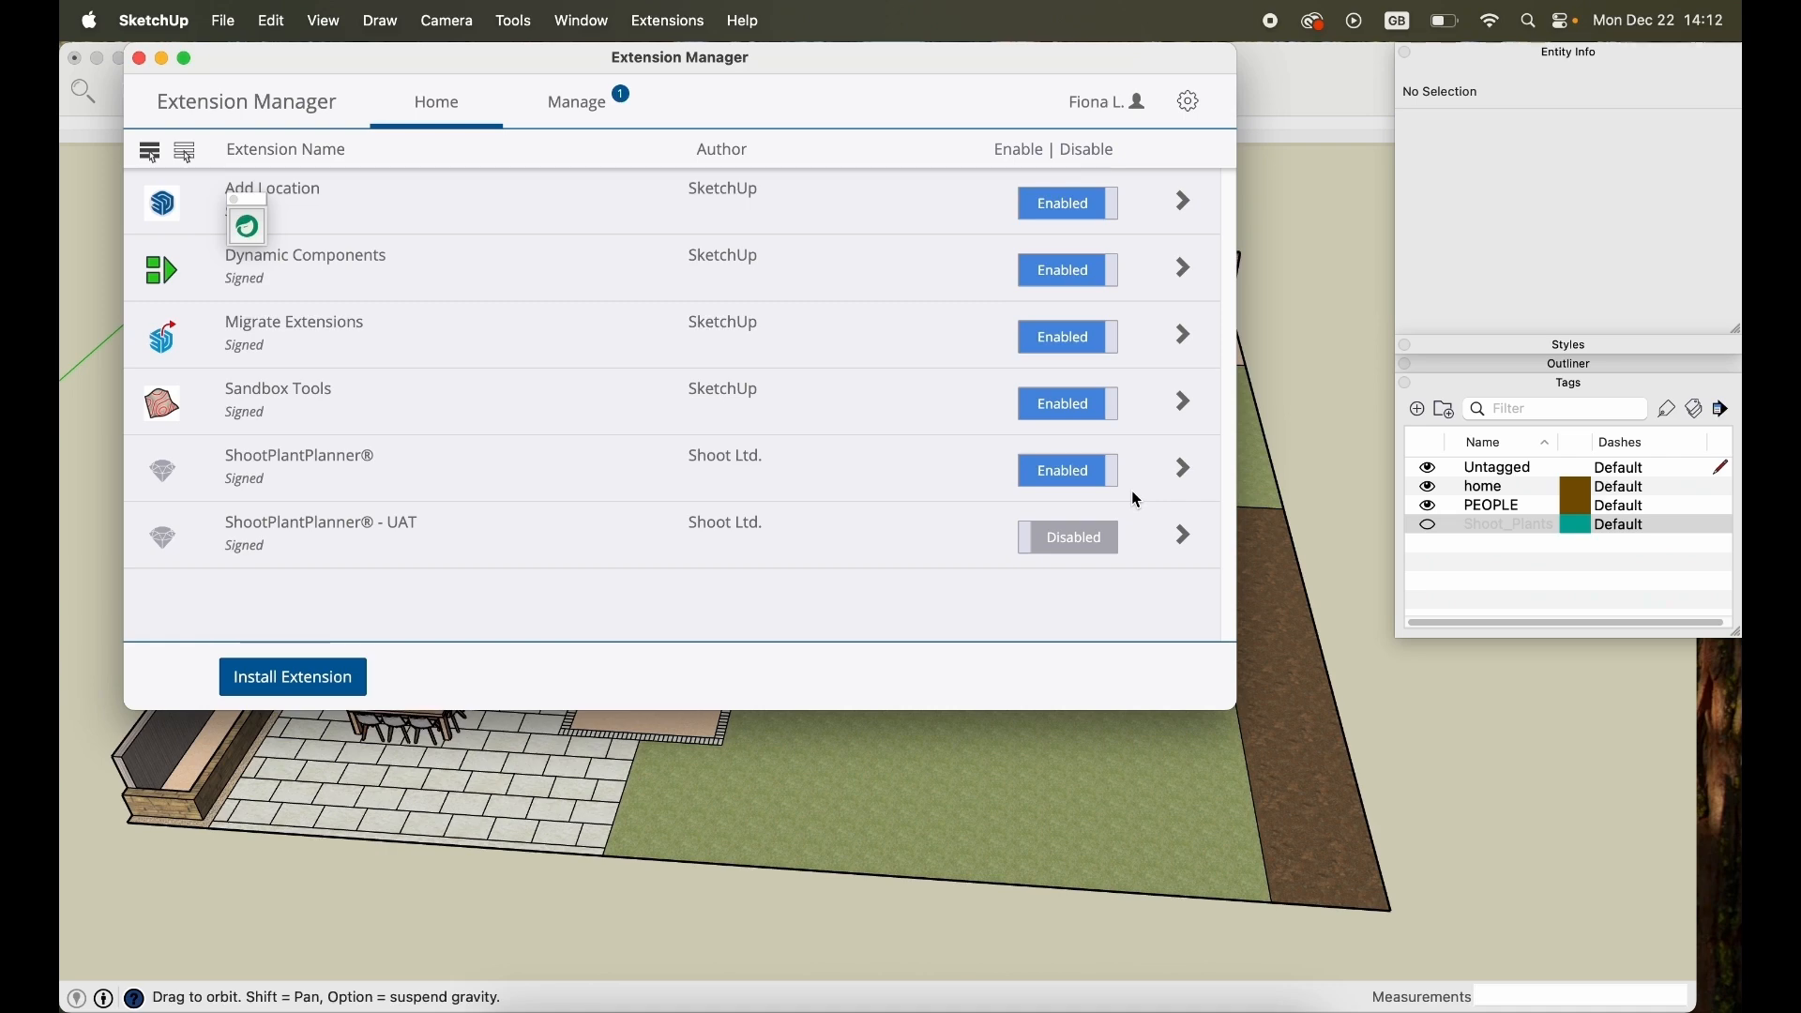
{"action": "left_click", "coordinate": [141, 58]}
Launch ShootPlantPlanner and open the garden project 00 Demo Garden.
{"action": "mouse_move", "coordinate": [252, 199]}
{"action": "left_mouse_down"}
{"action": "mouse_move", "coordinate": [296, 197]}
{"action": "mouse_move", "coordinate": [295, 236]}
{"action": "mouse_move", "coordinate": [241, 221]}
{"action": "left_mouse_up"}
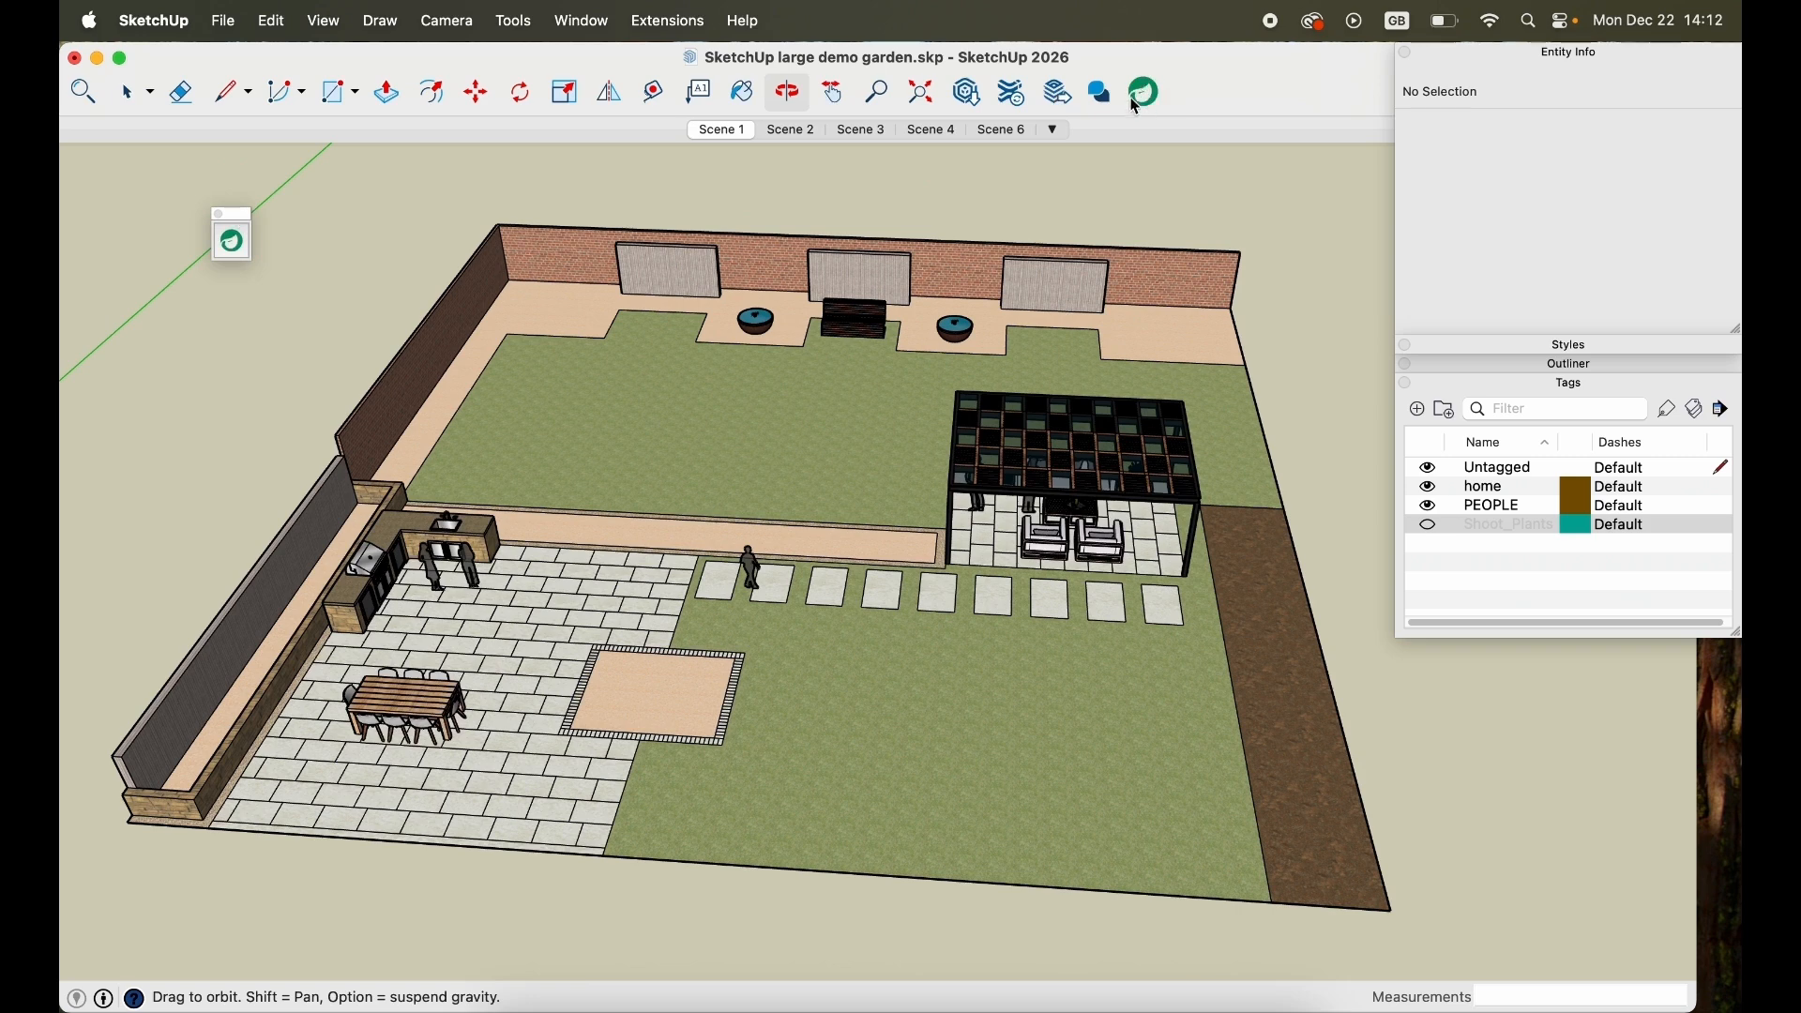
{"action": "left_click", "coordinate": [240, 243]}
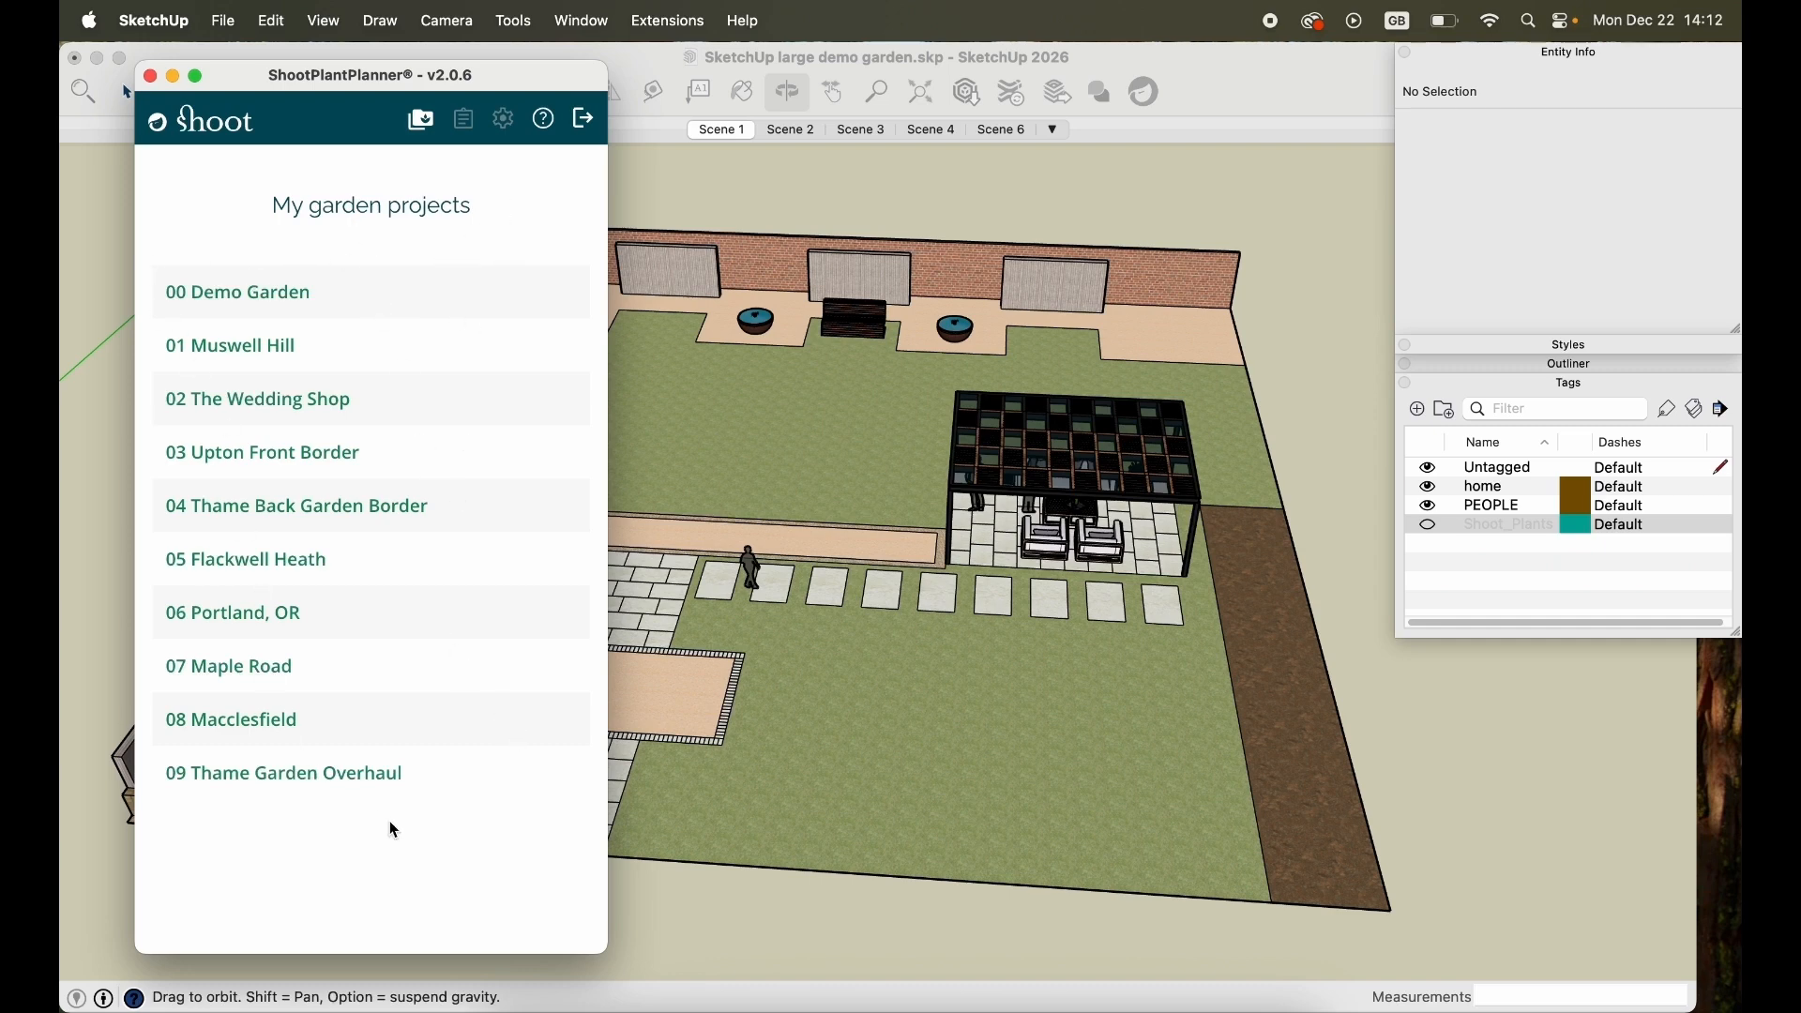
{"action": "left_click", "coordinate": [269, 305]}
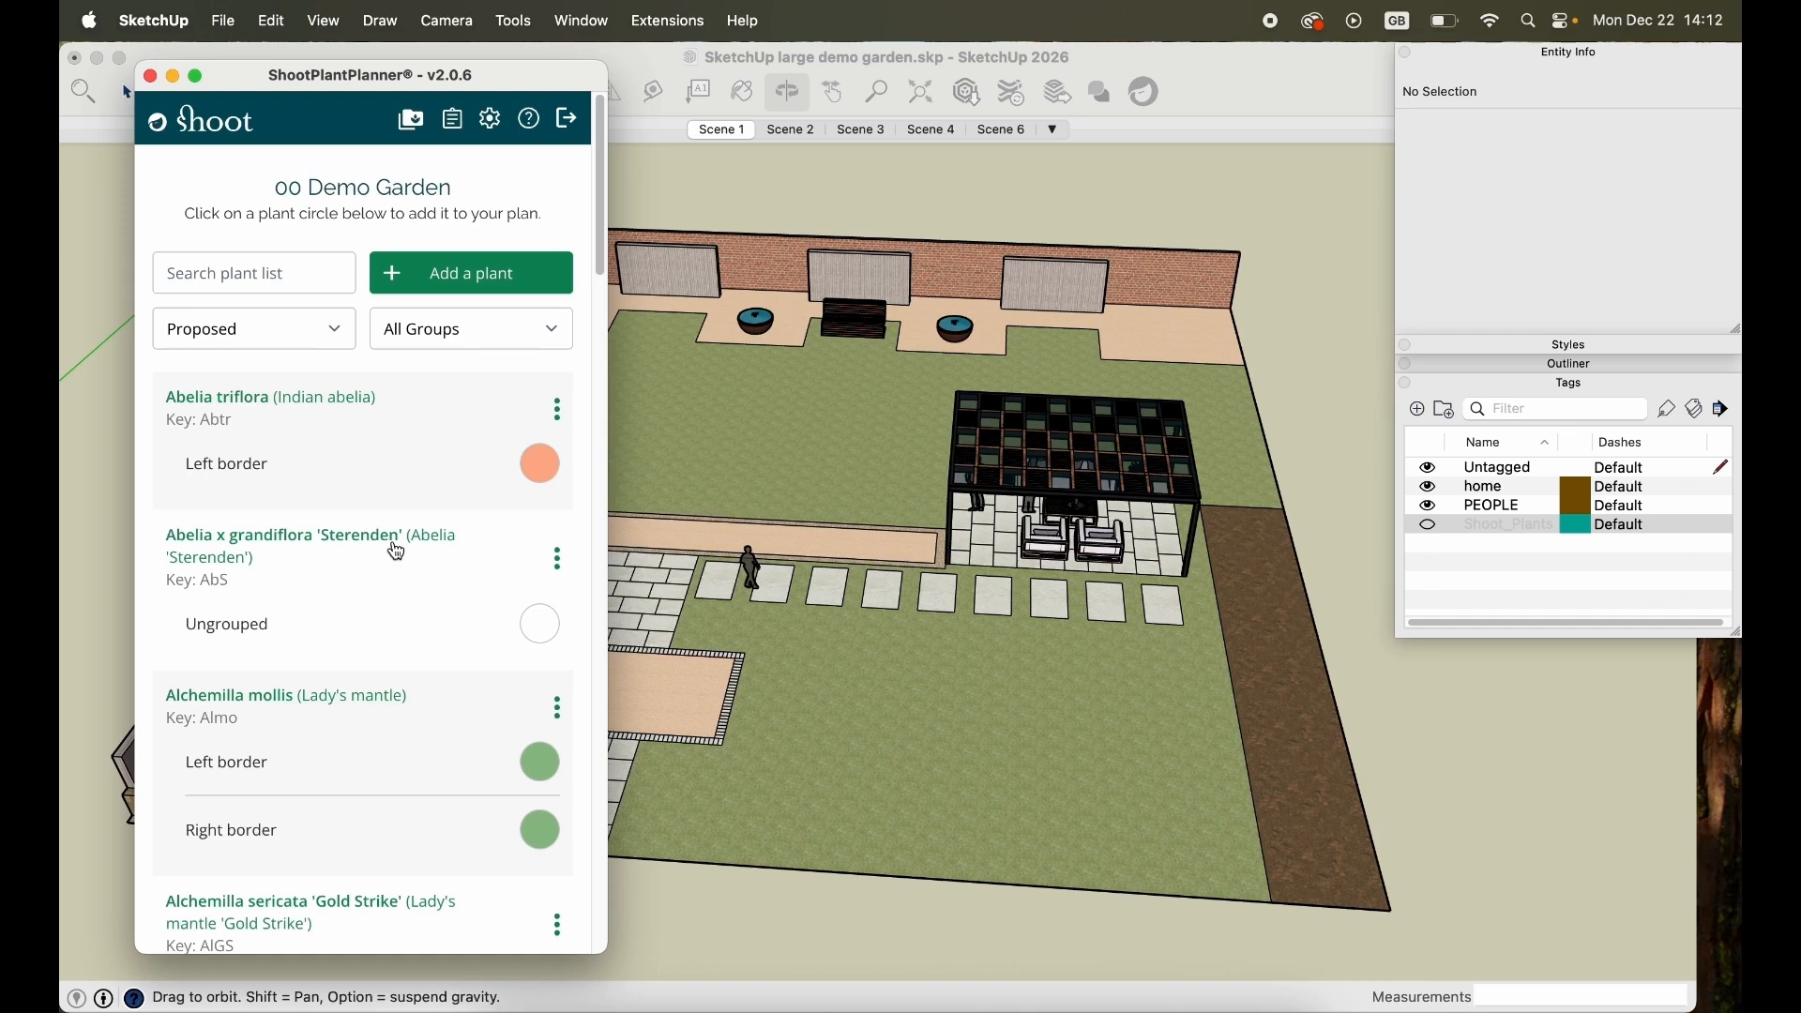
{"action": "left_click", "coordinate": [229, 283]}
{"action": "left_click", "coordinate": [314, 331]}
{"action": "left_click", "coordinate": [319, 329]}
{"action": "left_click", "coordinate": [556, 330]}
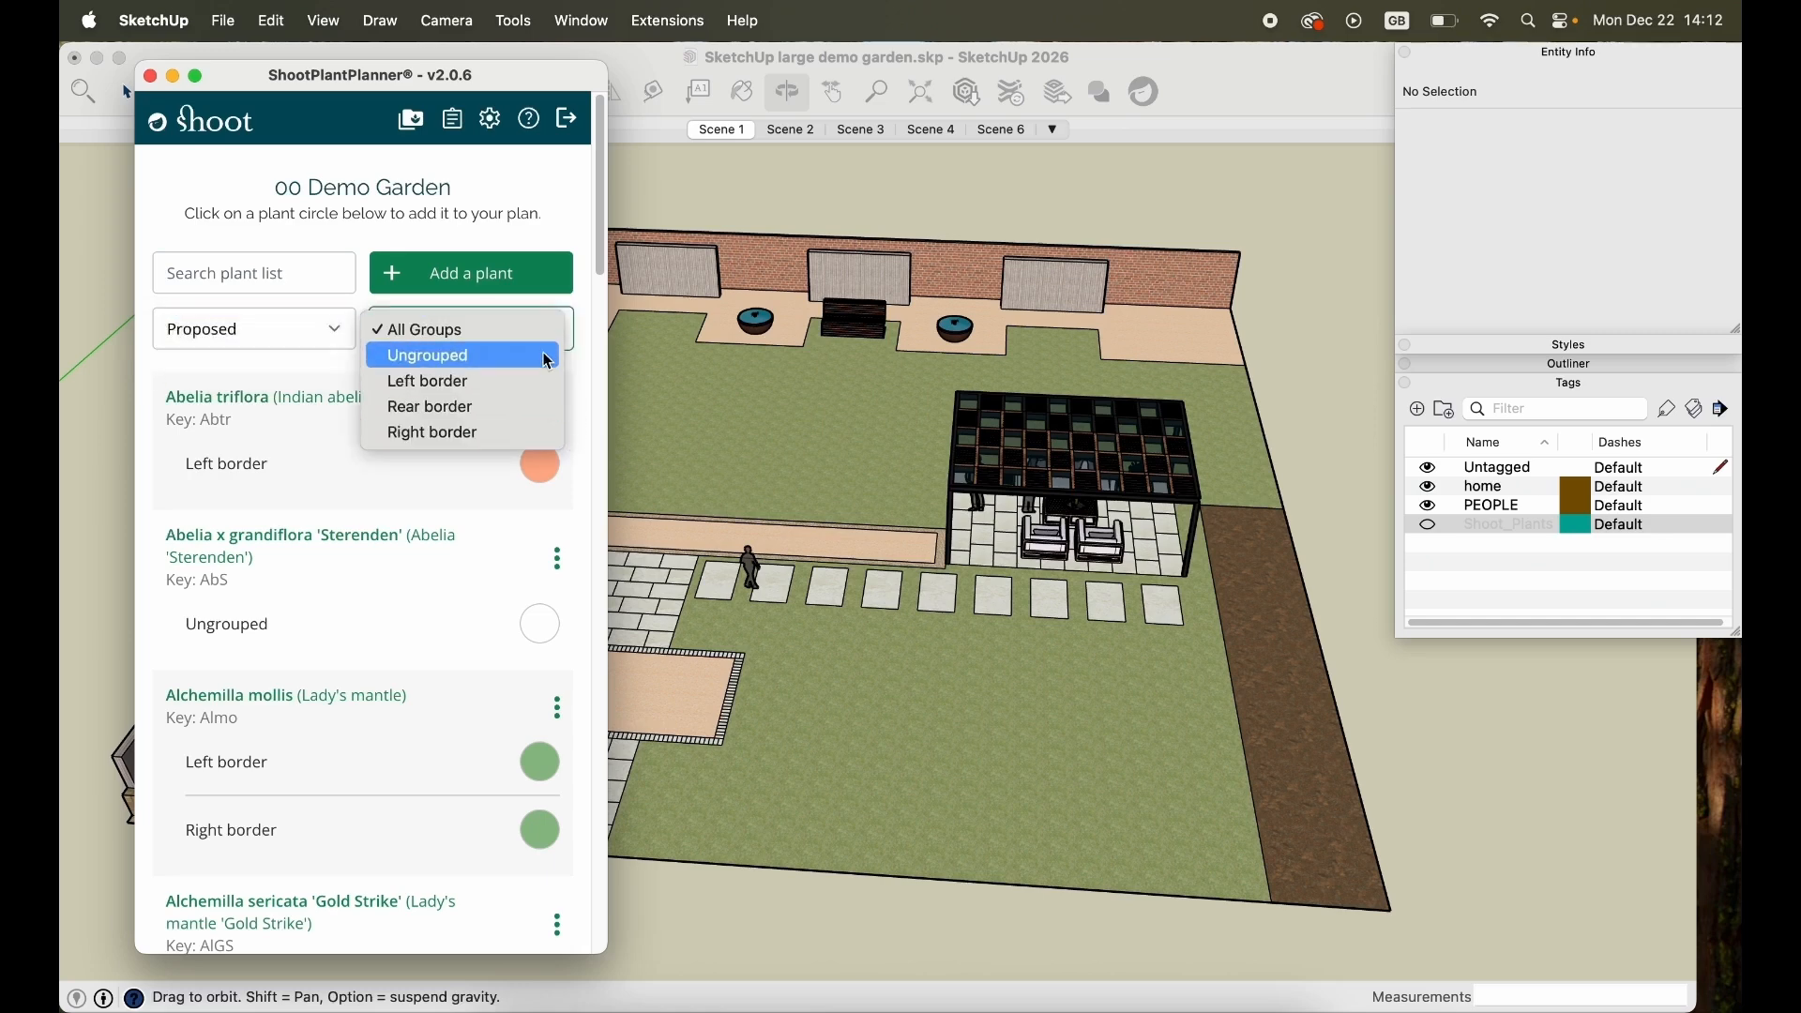
{"action": "left_click", "coordinate": [570, 307]}
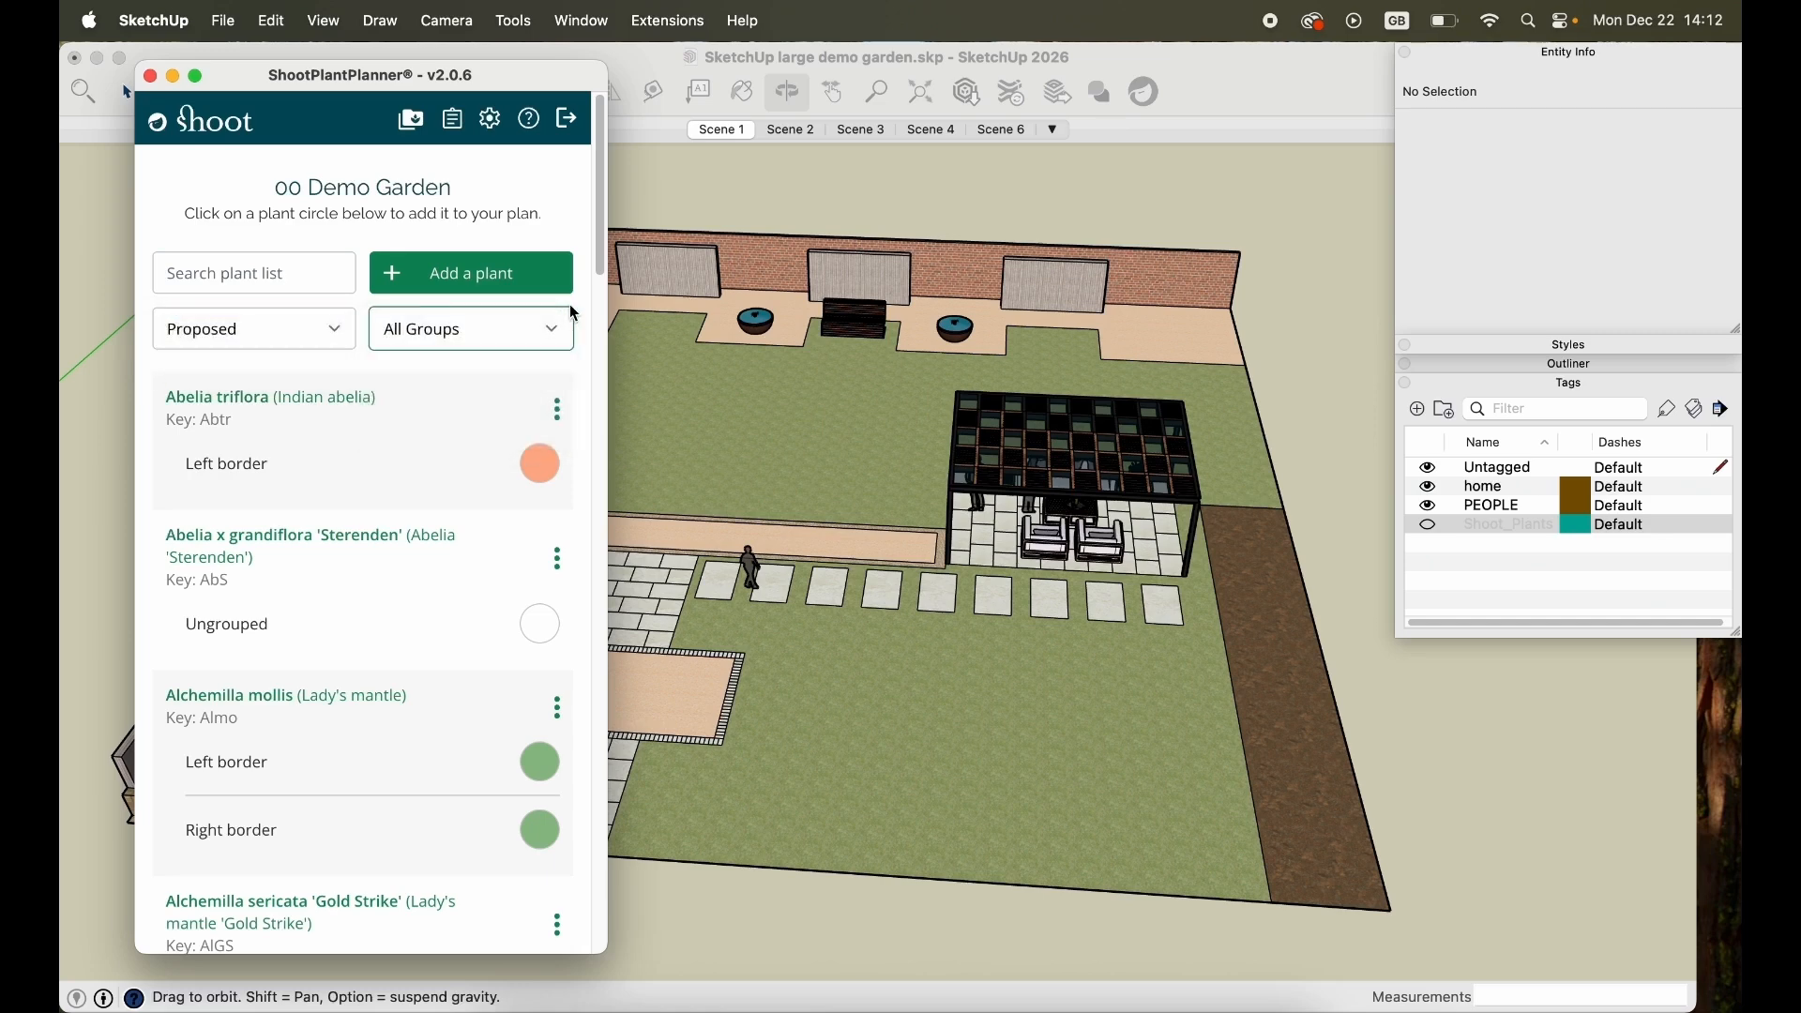
Start adding a plant to 00 Demo Garden and search the plant database for "heuchera marmald".
{"action": "left_click", "coordinate": [463, 277]}
{"action": "left_click", "coordinate": [405, 302]}
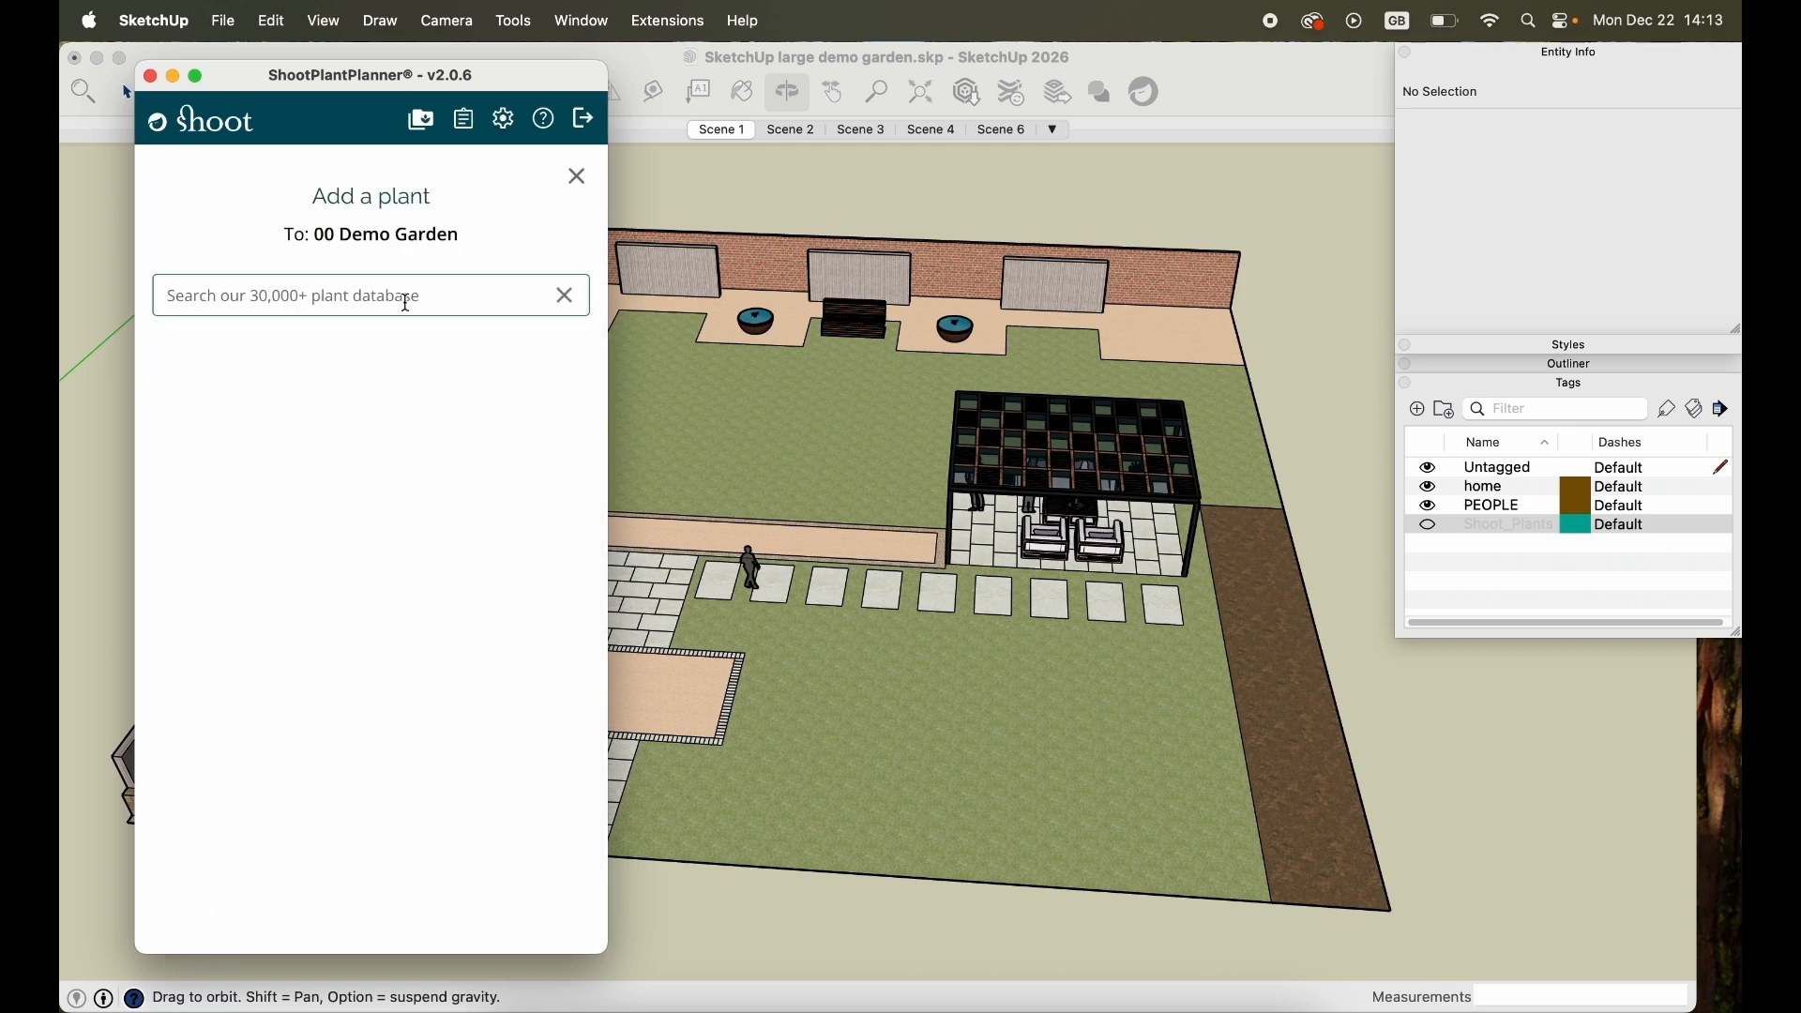
{"action": "type", "text": "heucher m"}
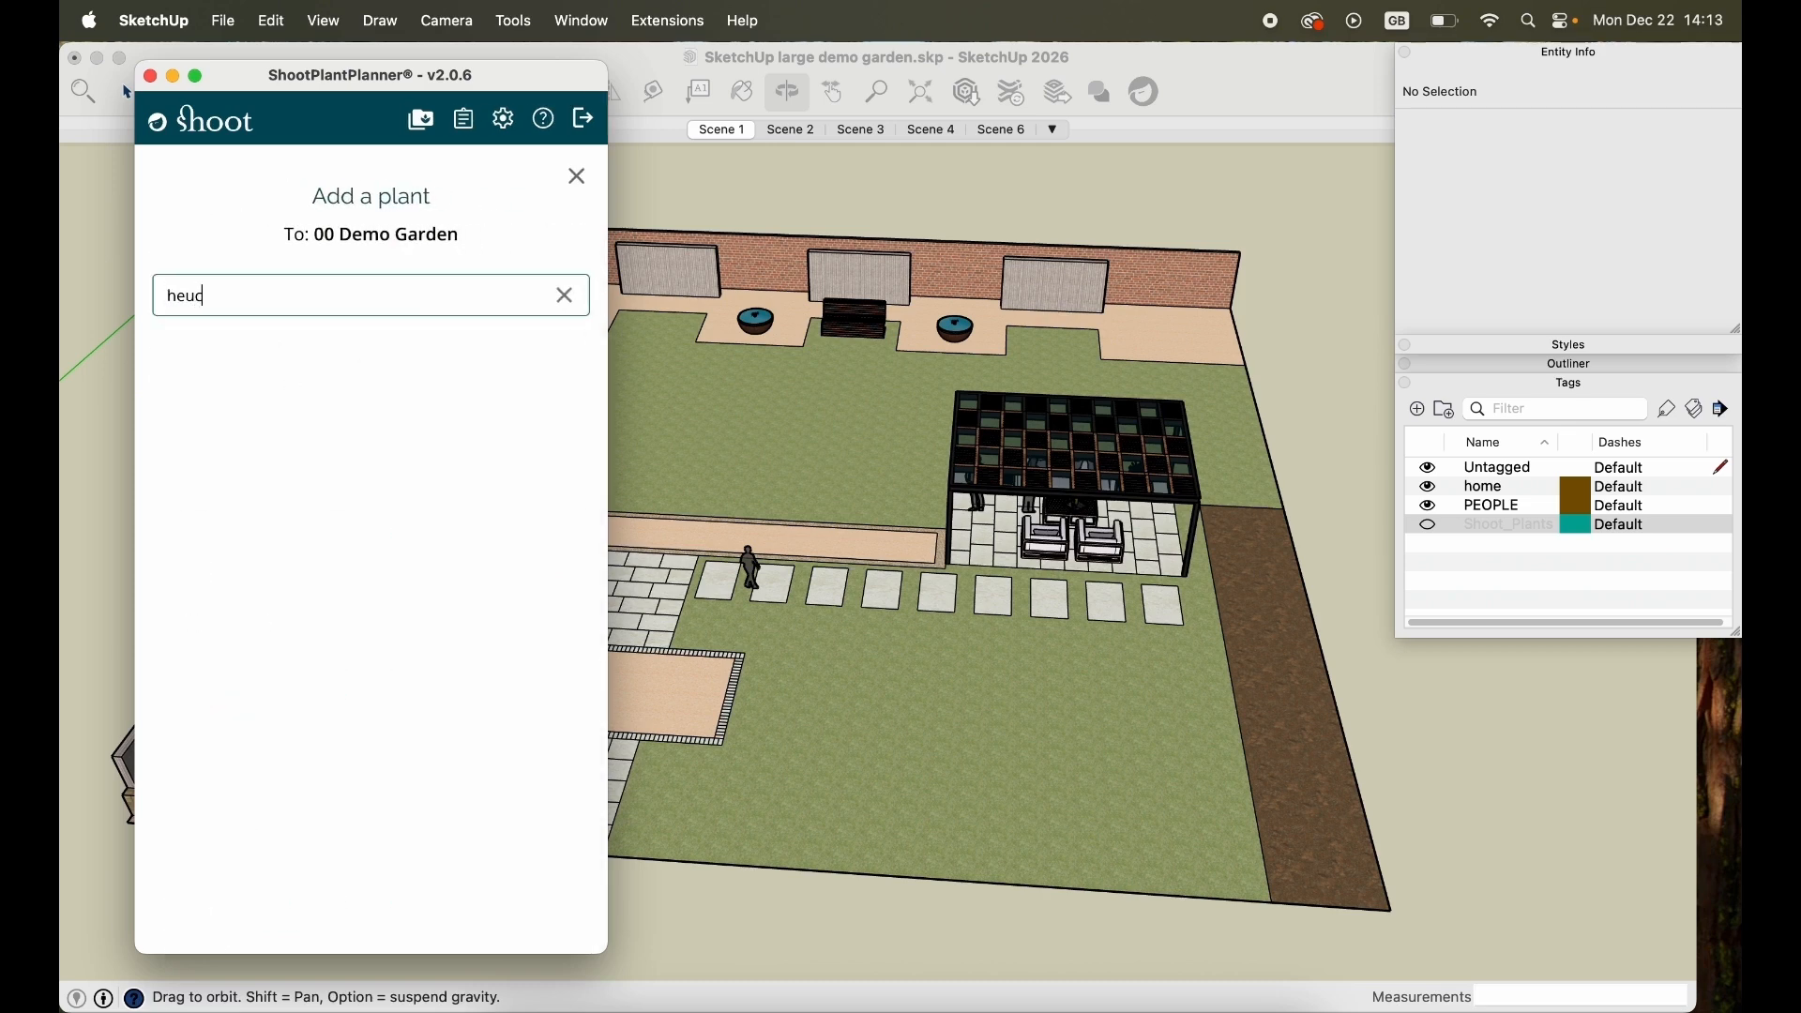
{"action": "key", "text": "BackSpace"}
{"action": "key", "text": "BackSpace"}
{"action": "type", "text": "a marmald"}
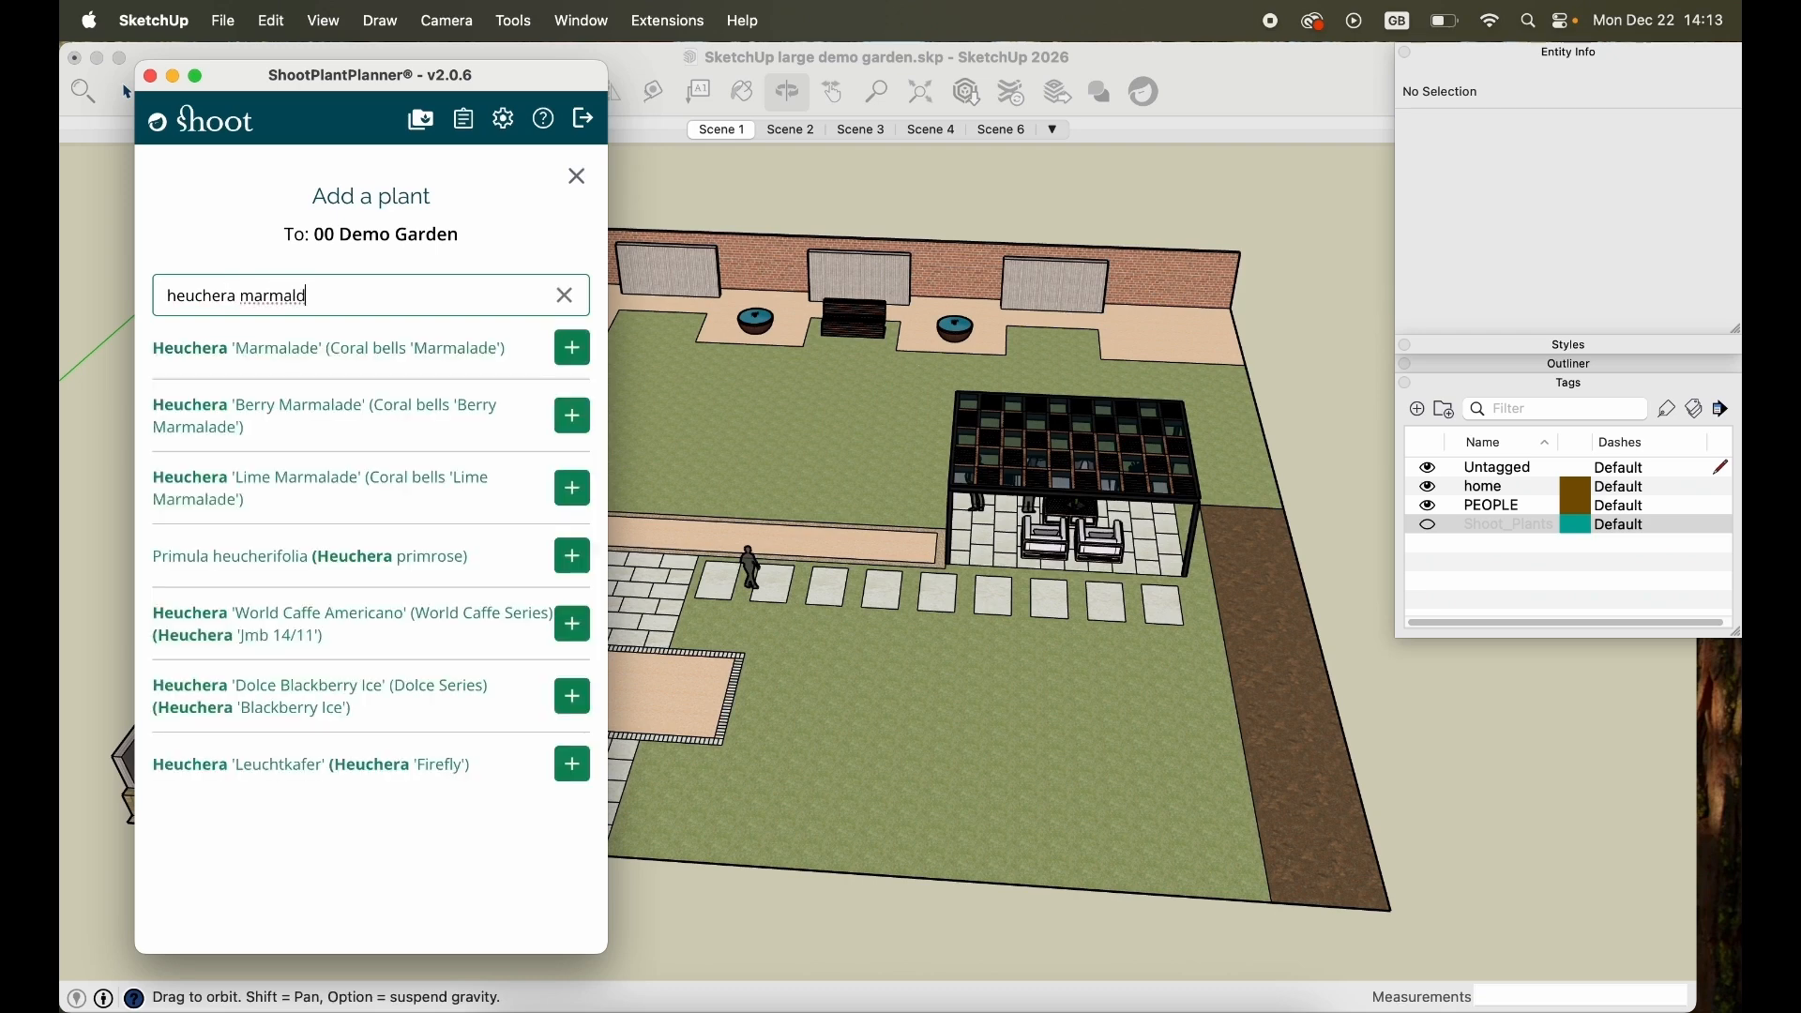
Add Heuchera 'Marmalade' to the project as Proposed and Ungrouped, and check its entry in the plant list.
{"action": "left_click", "coordinate": [579, 354]}
{"action": "left_click", "coordinate": [458, 476]}
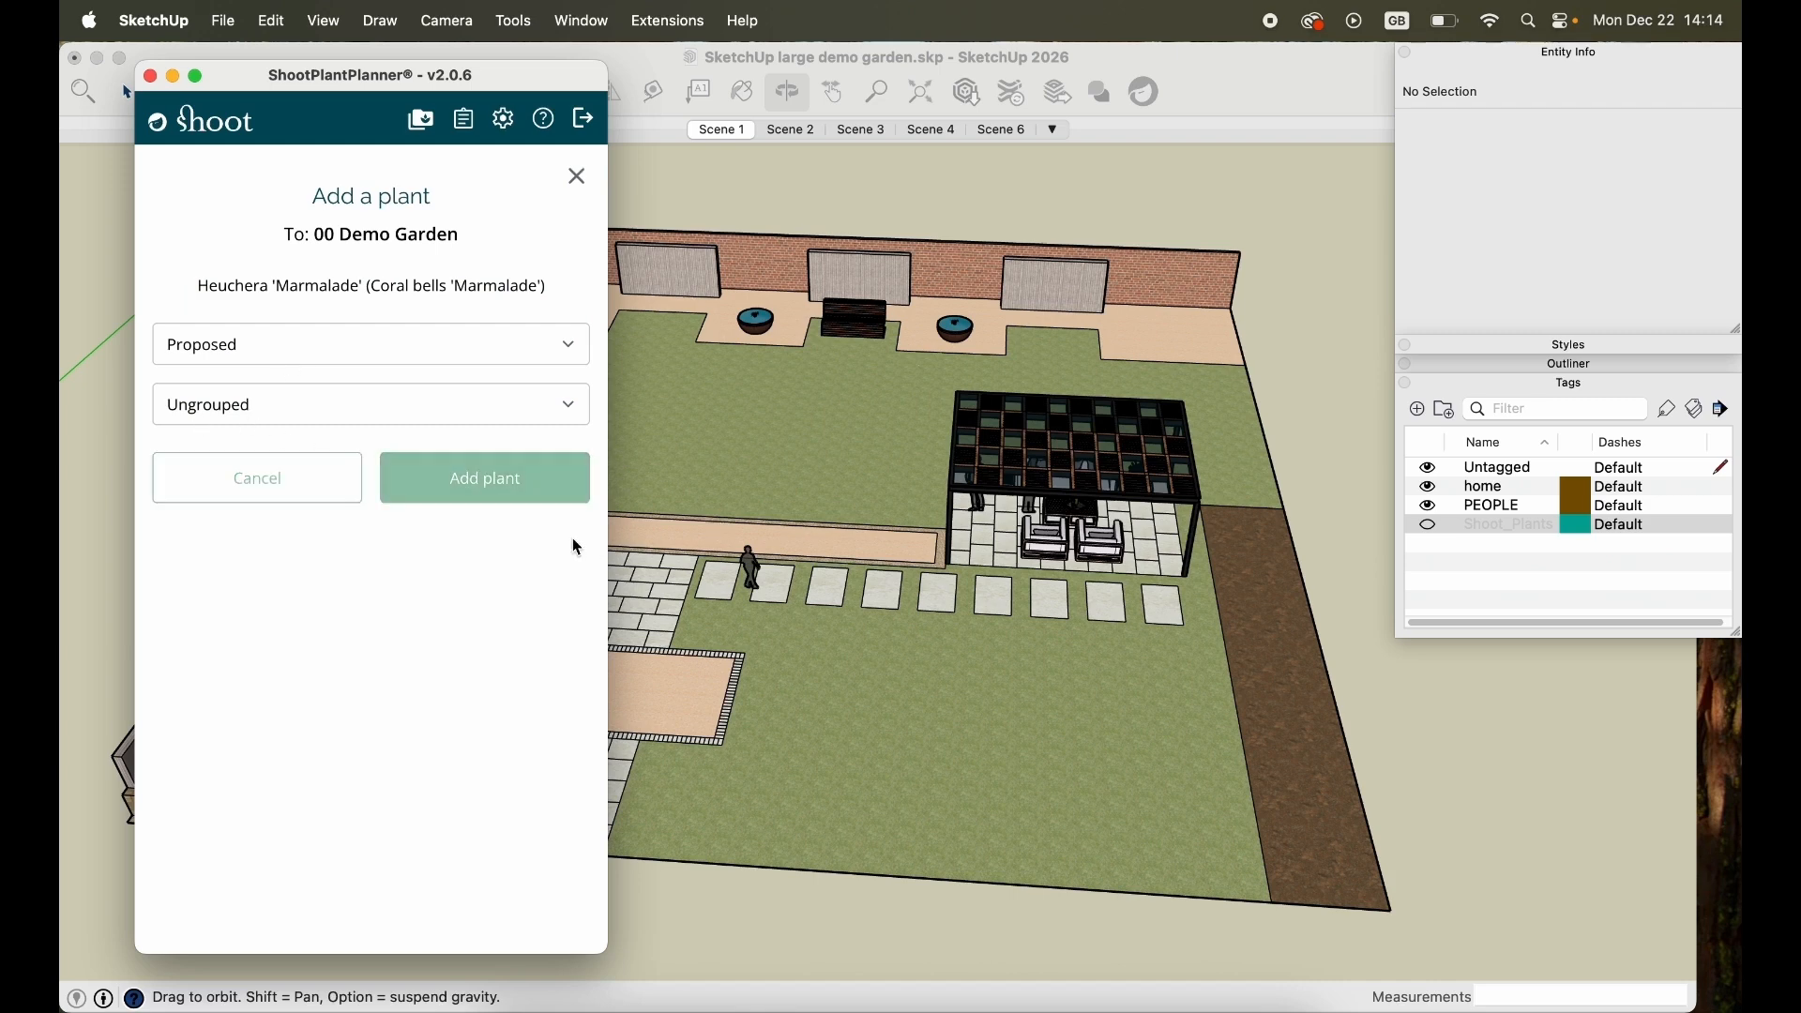
{"action": "left_click", "coordinate": [458, 497]}
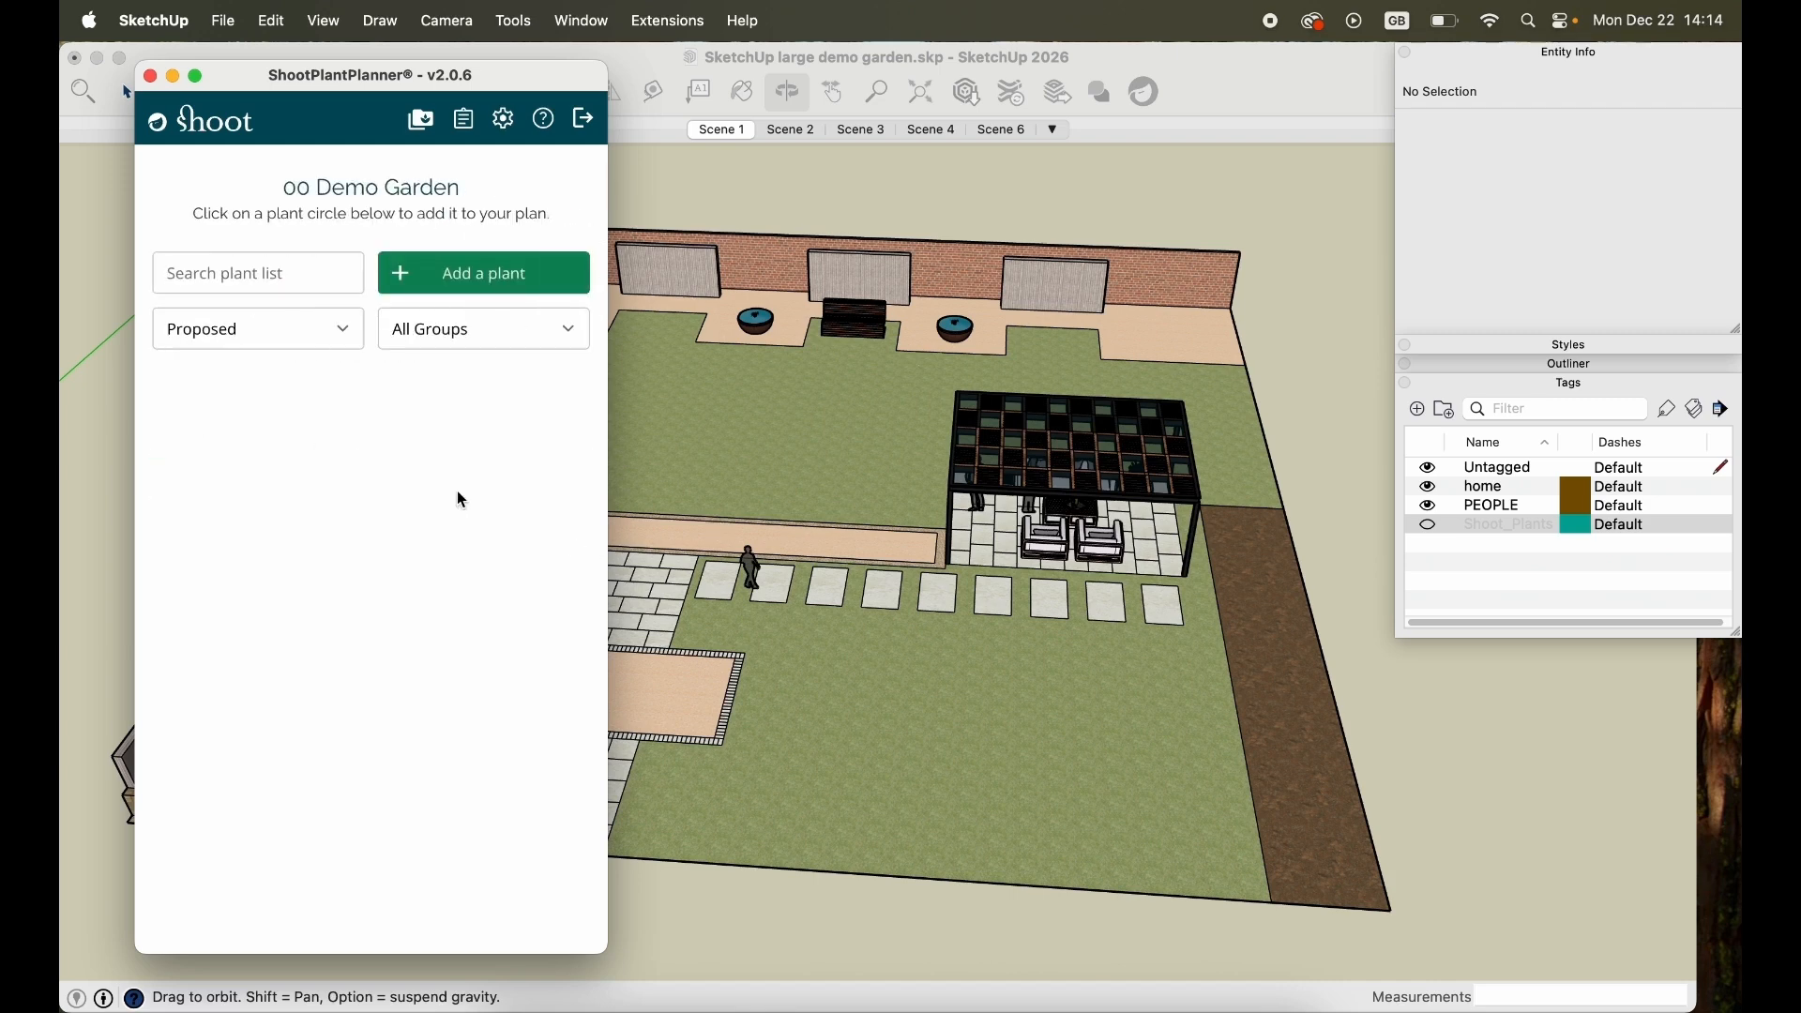
{"action": "left_click_drag", "start_coordinate": [603, 250], "coordinate": [590, 680]}
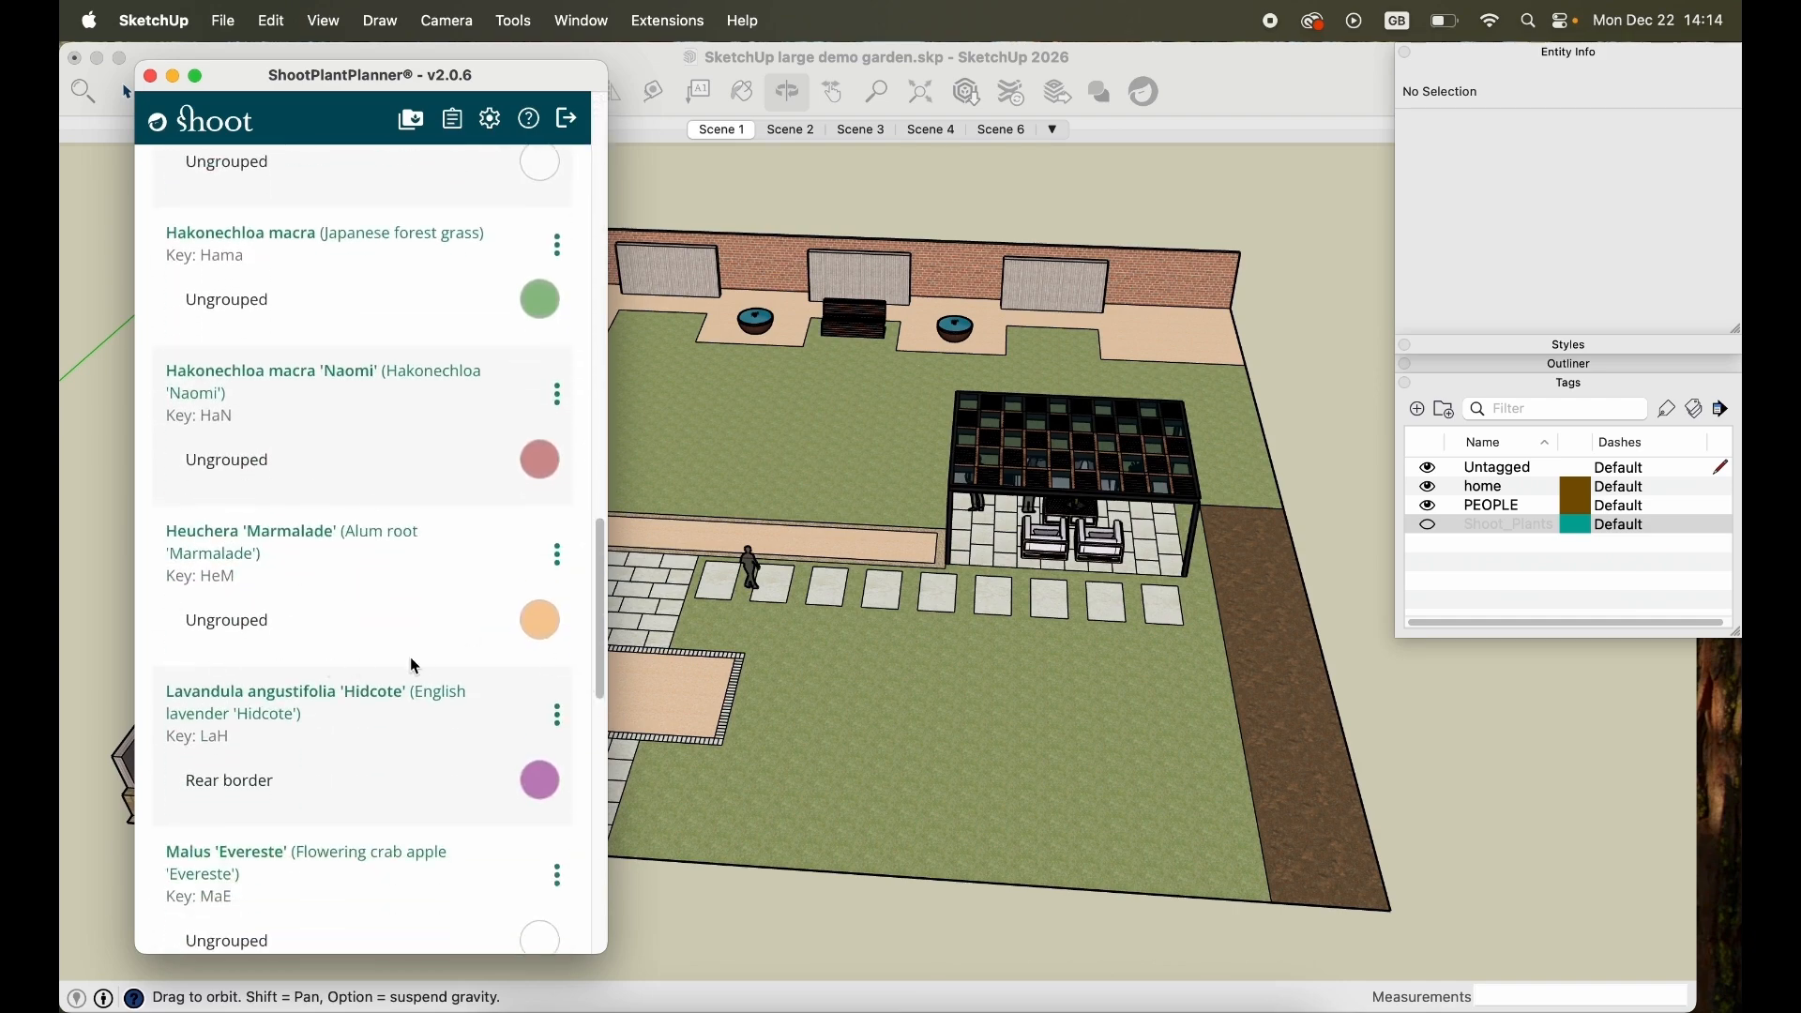
{"action": "left_click_drag", "start_coordinate": [595, 601], "coordinate": [542, 238]}
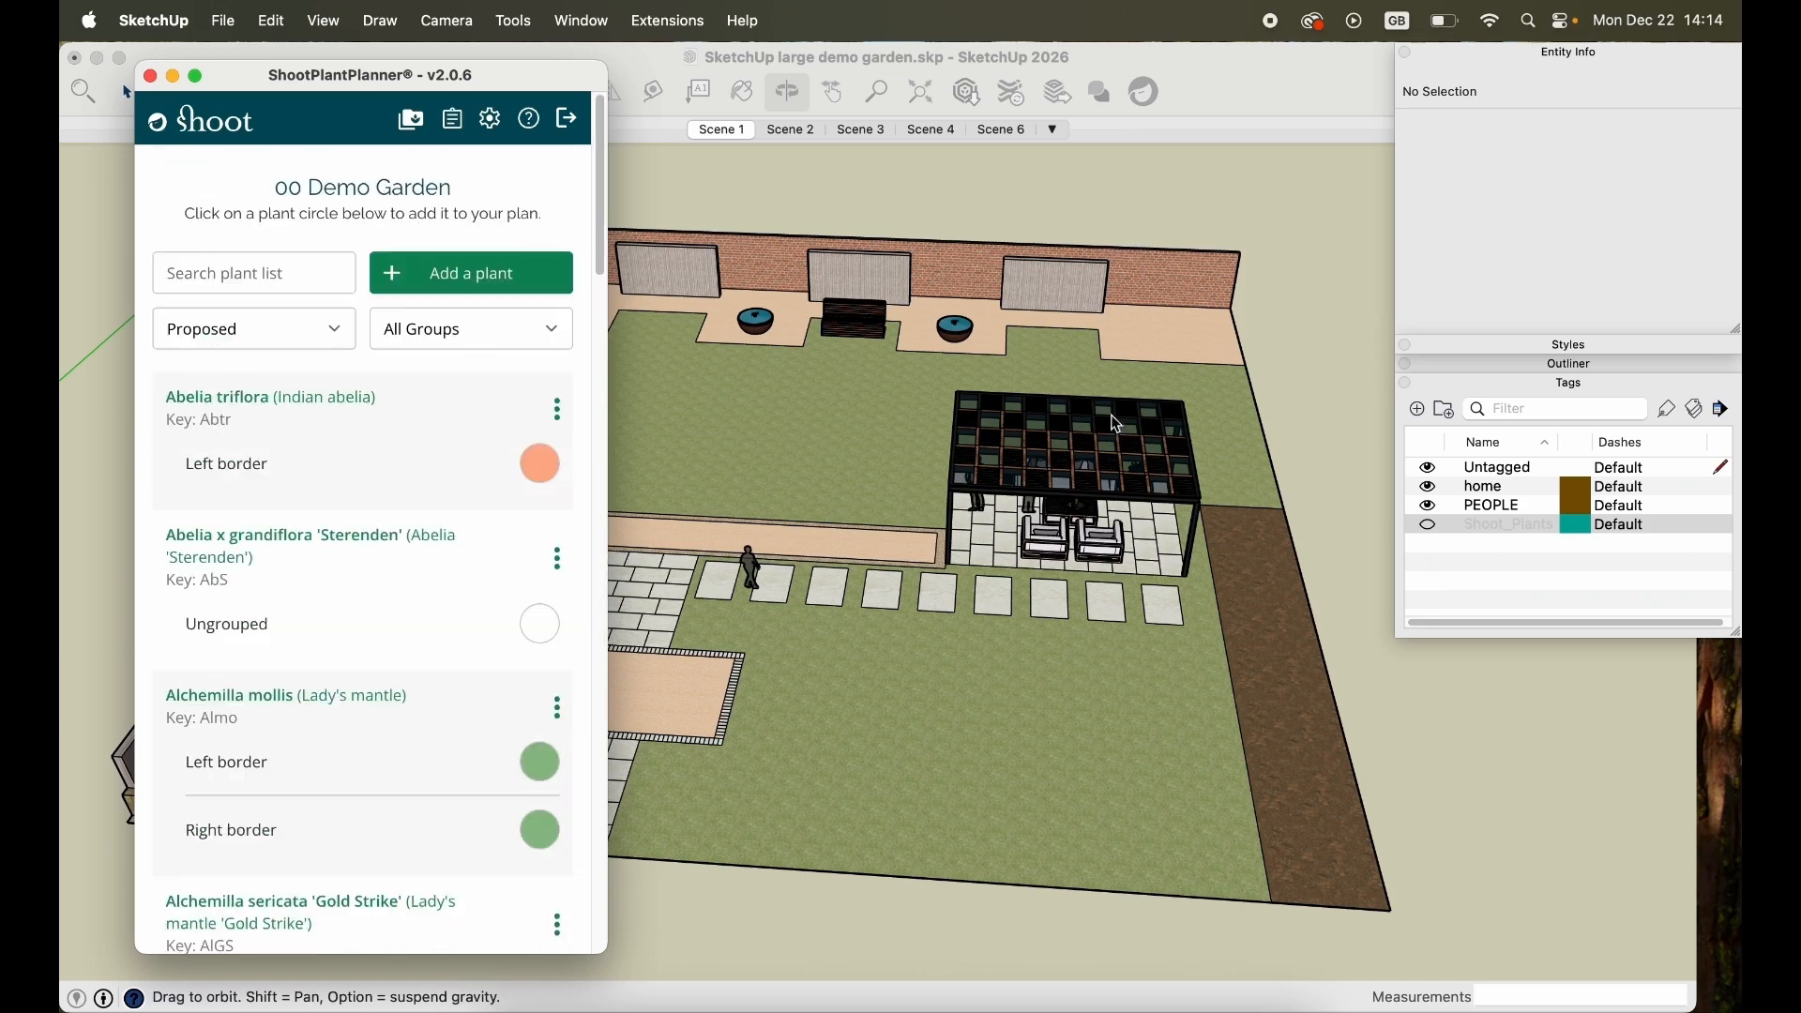
Make the Shoot_Plants tag visible and examine the planting in 3D across the garden borders.
{"action": "left_click", "coordinate": [1435, 527]}
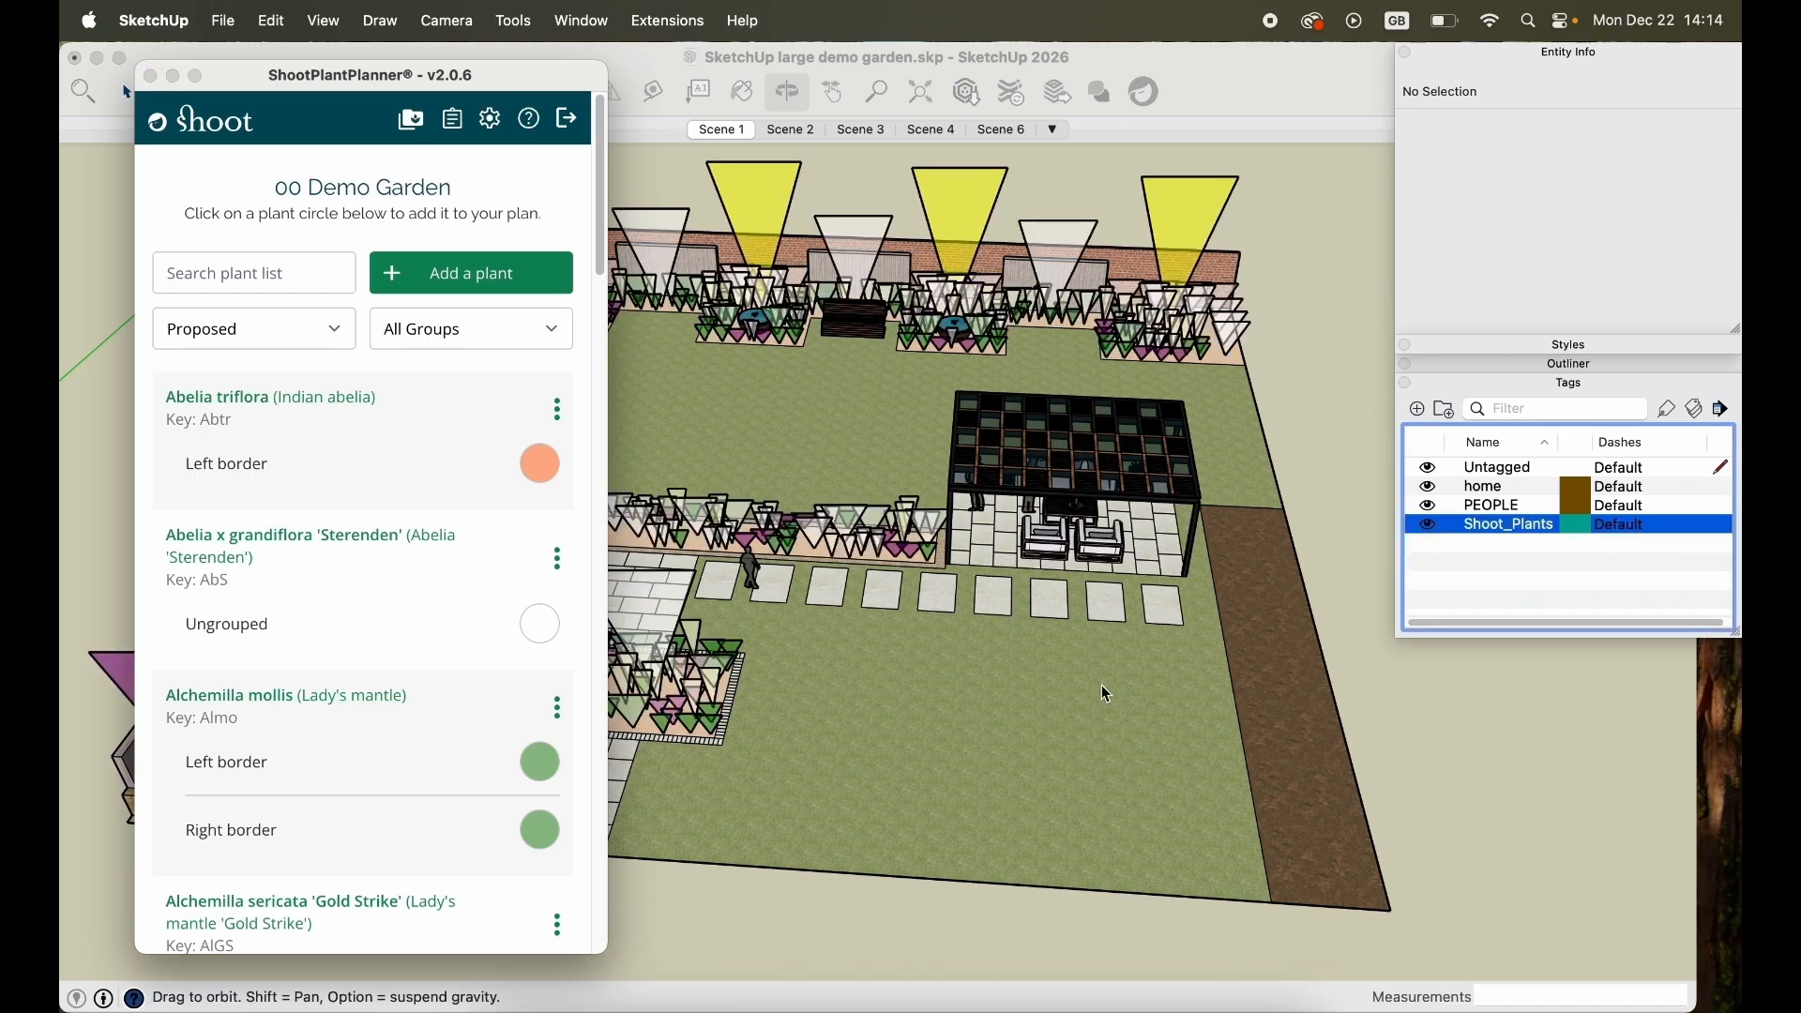
{"action": "left_click", "coordinate": [941, 676]}
{"action": "left_click_drag", "start_coordinate": [941, 675], "coordinate": [914, 668]}
{"action": "left_click_drag", "start_coordinate": [847, 482], "coordinate": [756, 428]}
{"action": "left_click_drag", "start_coordinate": [860, 389], "coordinate": [1106, 600], "text": "shift"}
{"action": "scroll", "coordinate": [1049, 596], "scroll_direction": "up", "scroll_amount": 6}
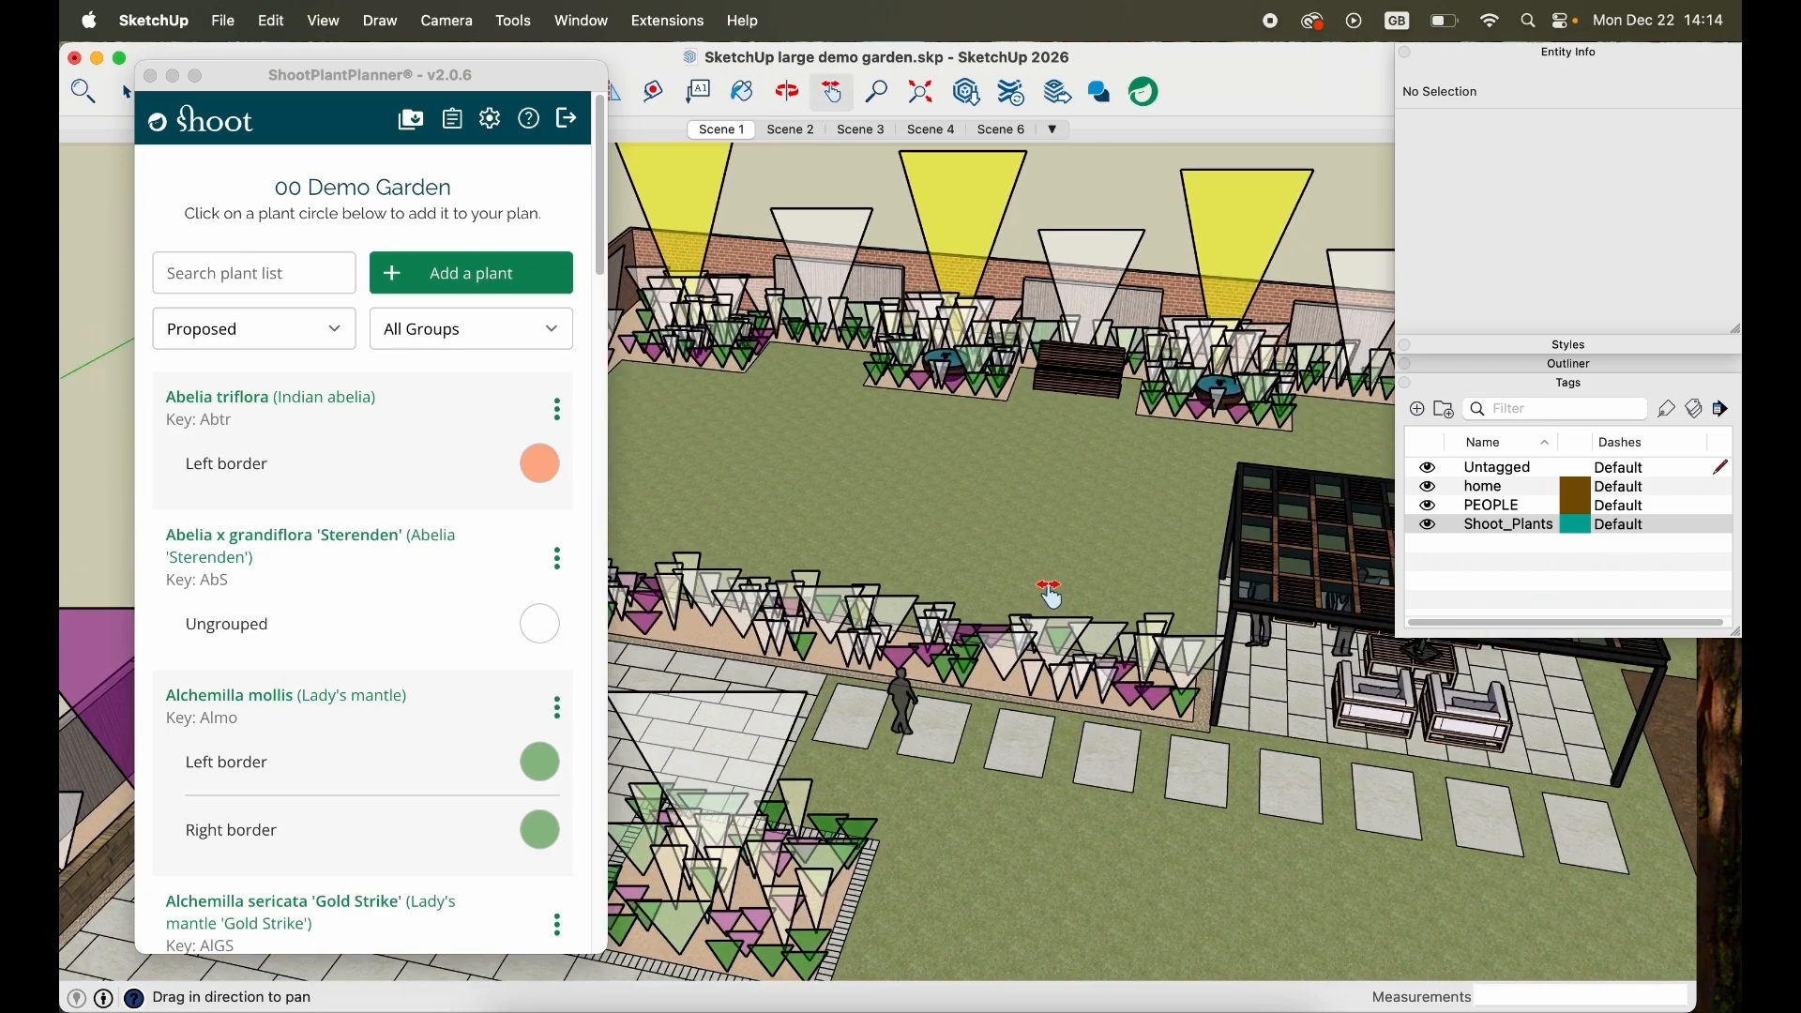
{"action": "scroll", "coordinate": [1064, 612], "scroll_direction": "down", "scroll_amount": 1}
{"action": "left_click_drag", "start_coordinate": [1125, 833], "coordinate": [1055, 764]}
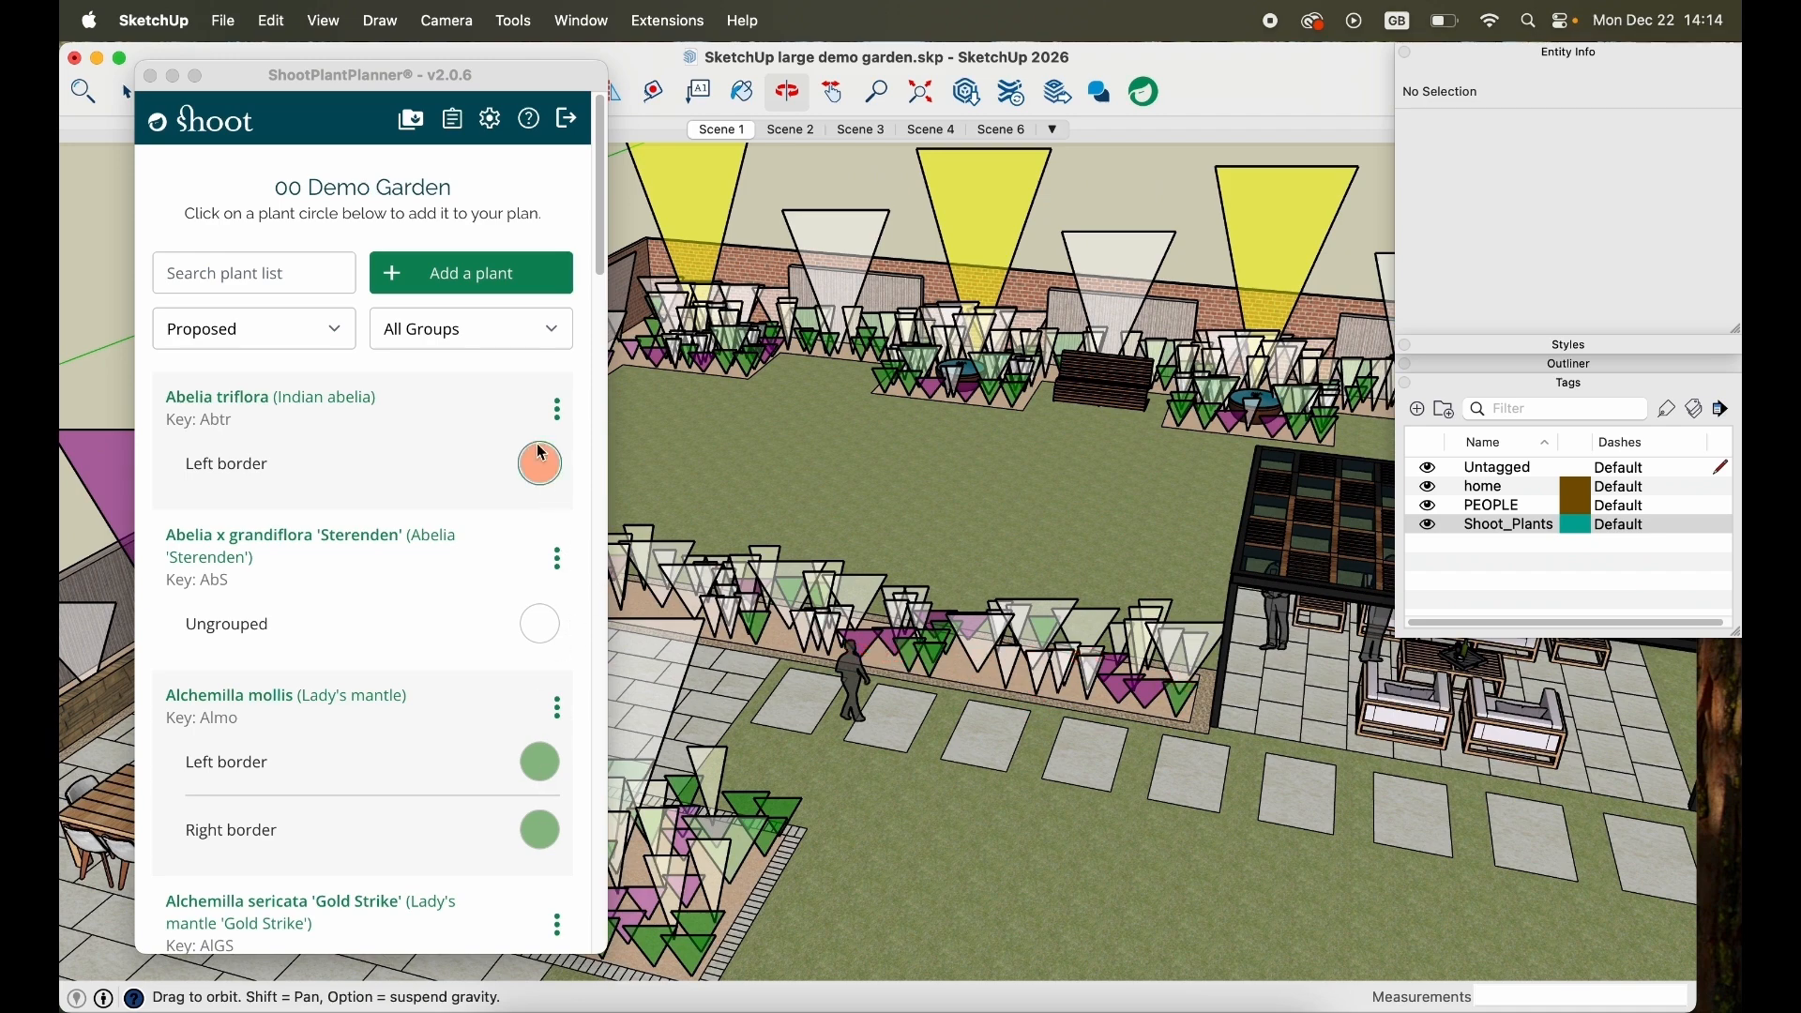
{"action": "mouse_move", "coordinate": [601, 267]}
{"action": "left_mouse_down"}
{"action": "mouse_move", "coordinate": [601, 357]}
{"action": "mouse_move", "coordinate": [597, 261]}
{"action": "left_mouse_up"}
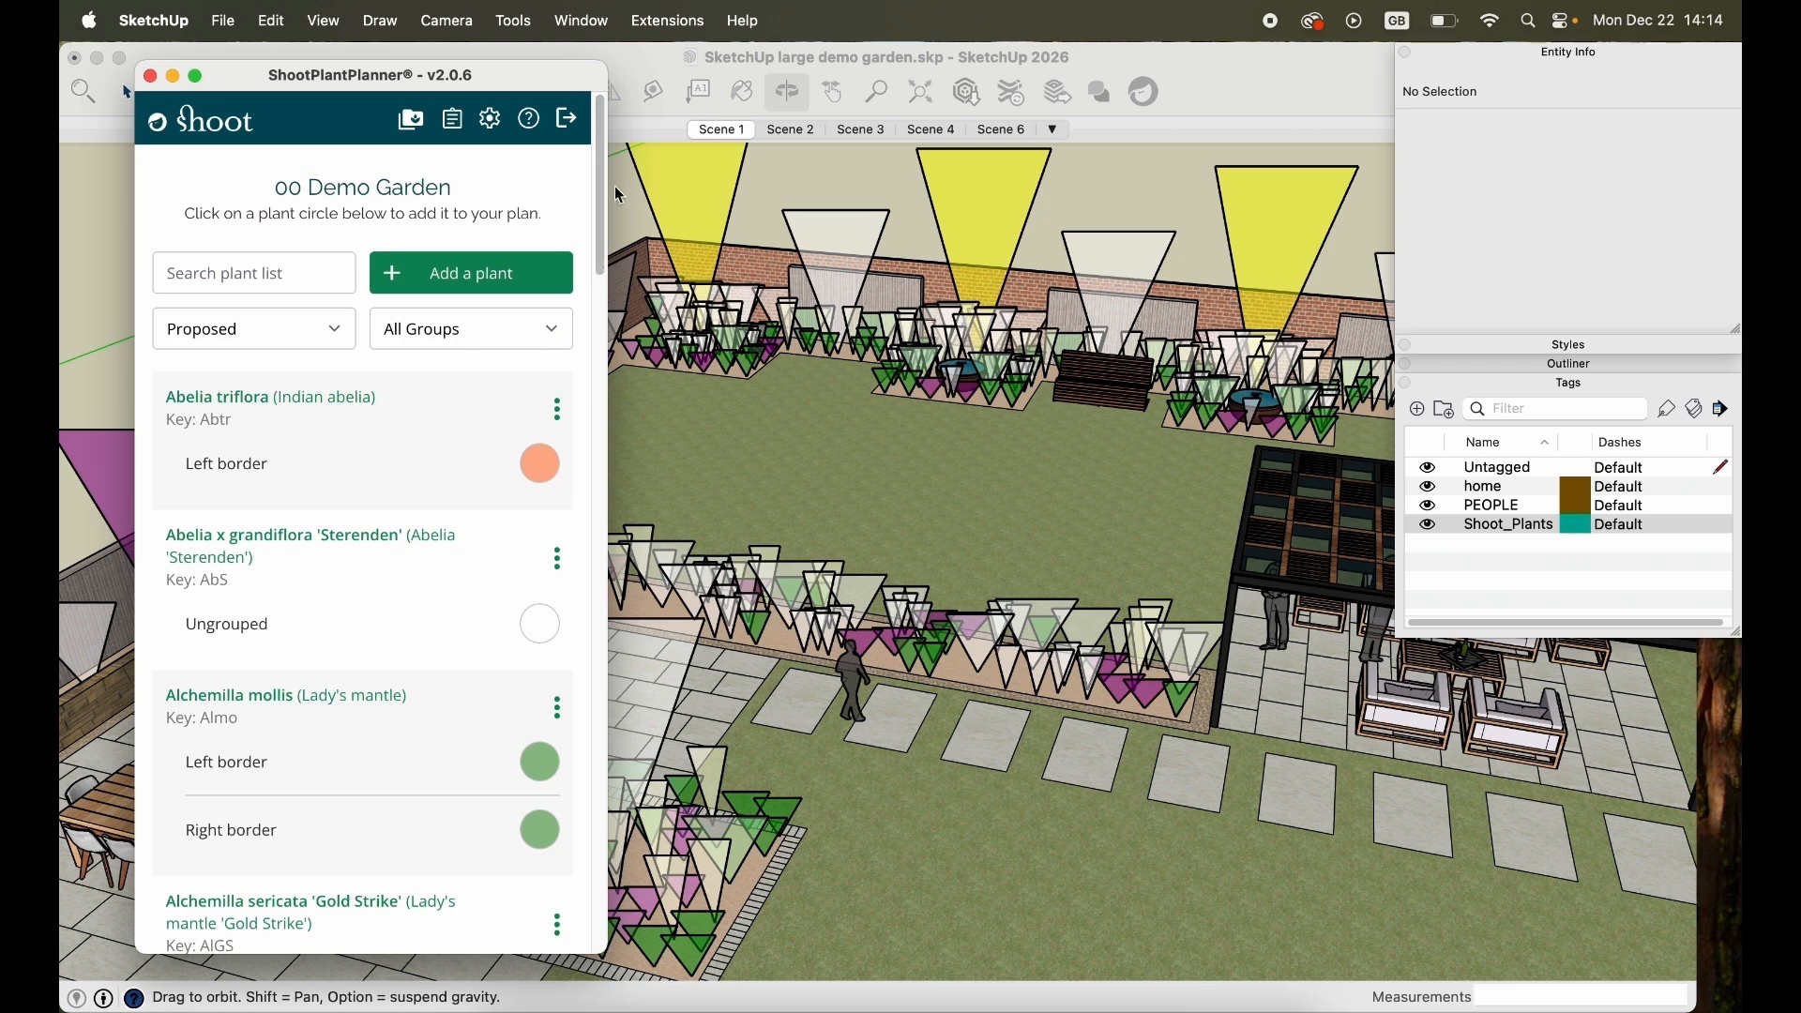
Switch to the plan view of Scene 1 and examine the plant circles and their keys along the border by the patio.
{"action": "left_click", "coordinate": [724, 136]}
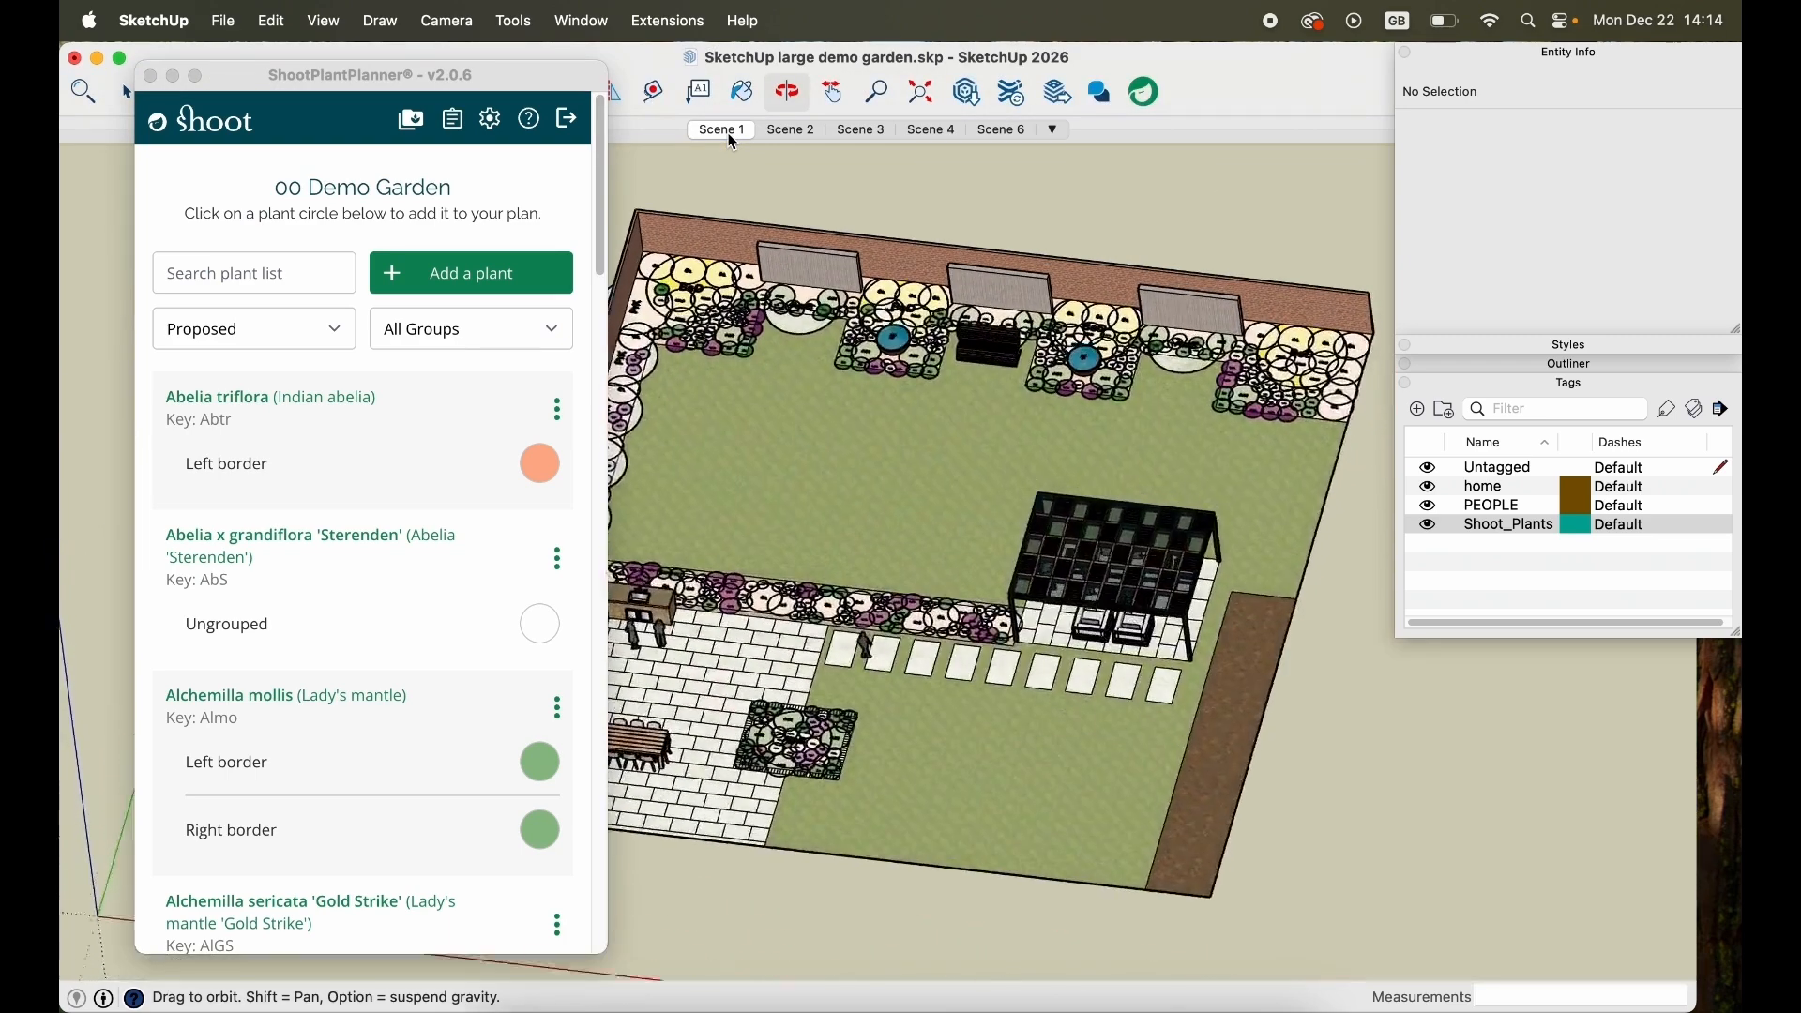
{"action": "scroll", "coordinate": [821, 650], "scroll_direction": "up", "scroll_amount": 1}
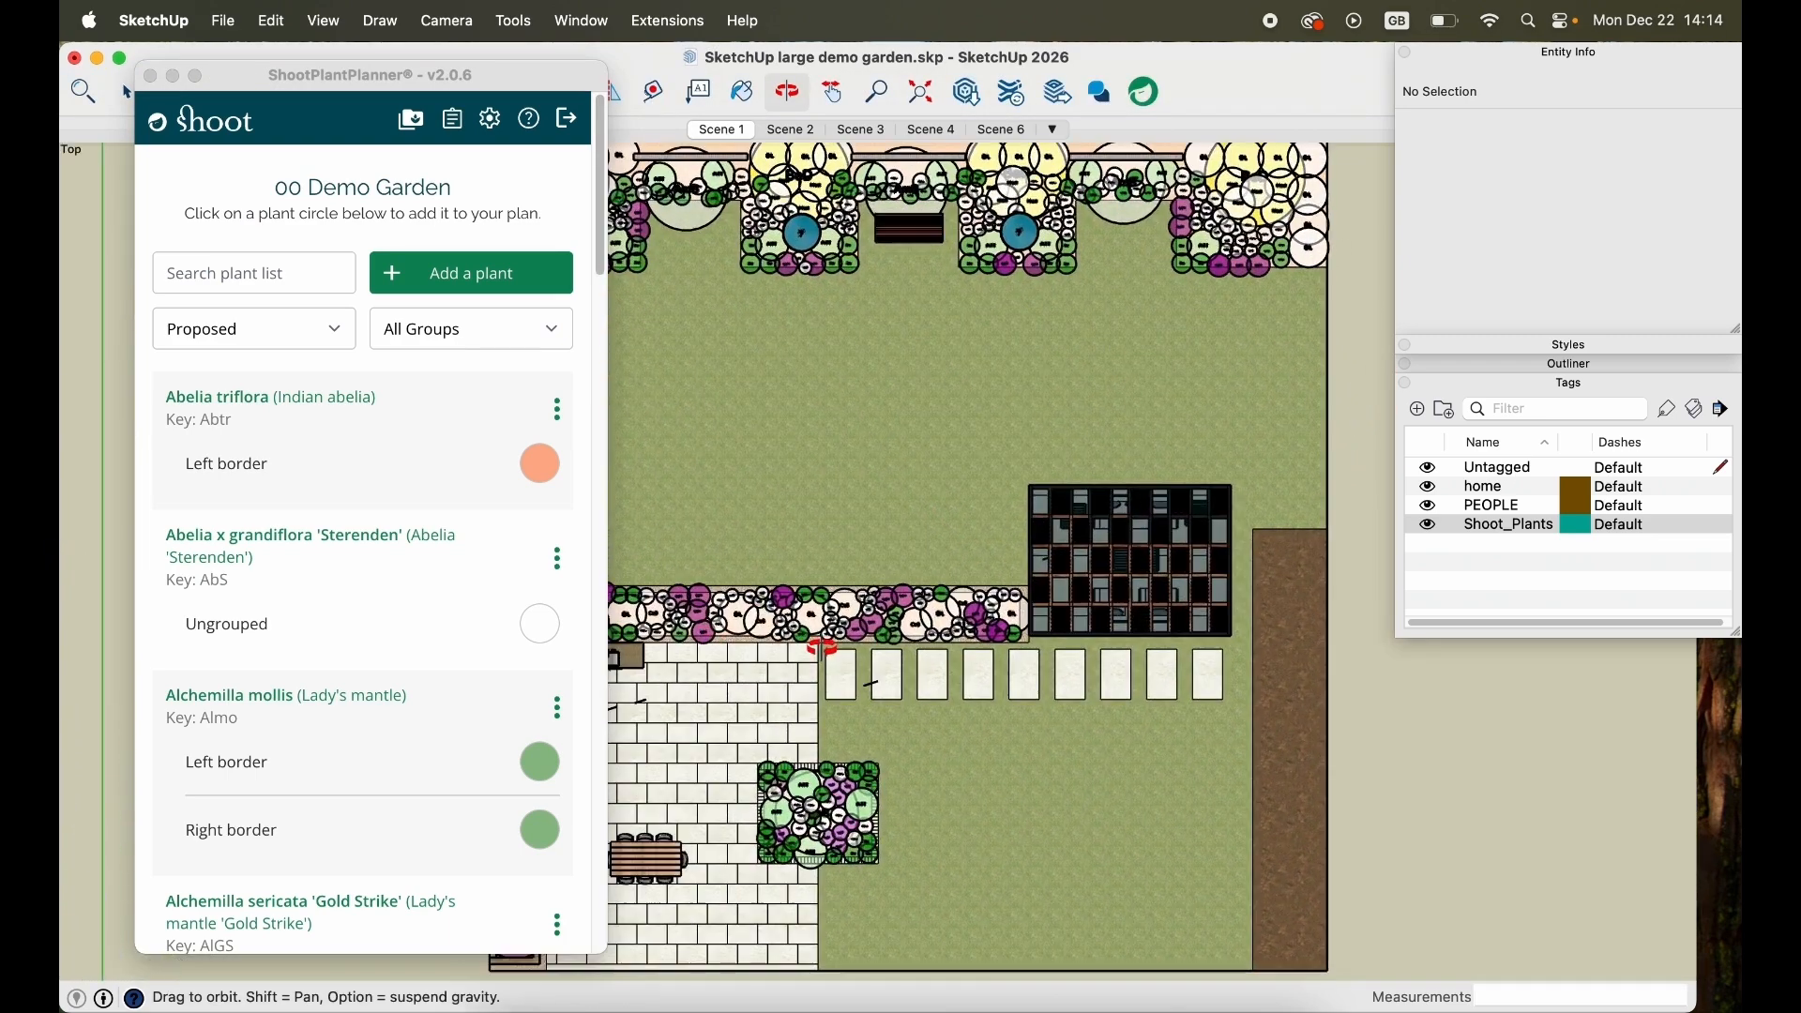
{"action": "key", "text": "h"}
{"action": "left_click_drag", "start_coordinate": [879, 640], "coordinate": [1075, 627]}
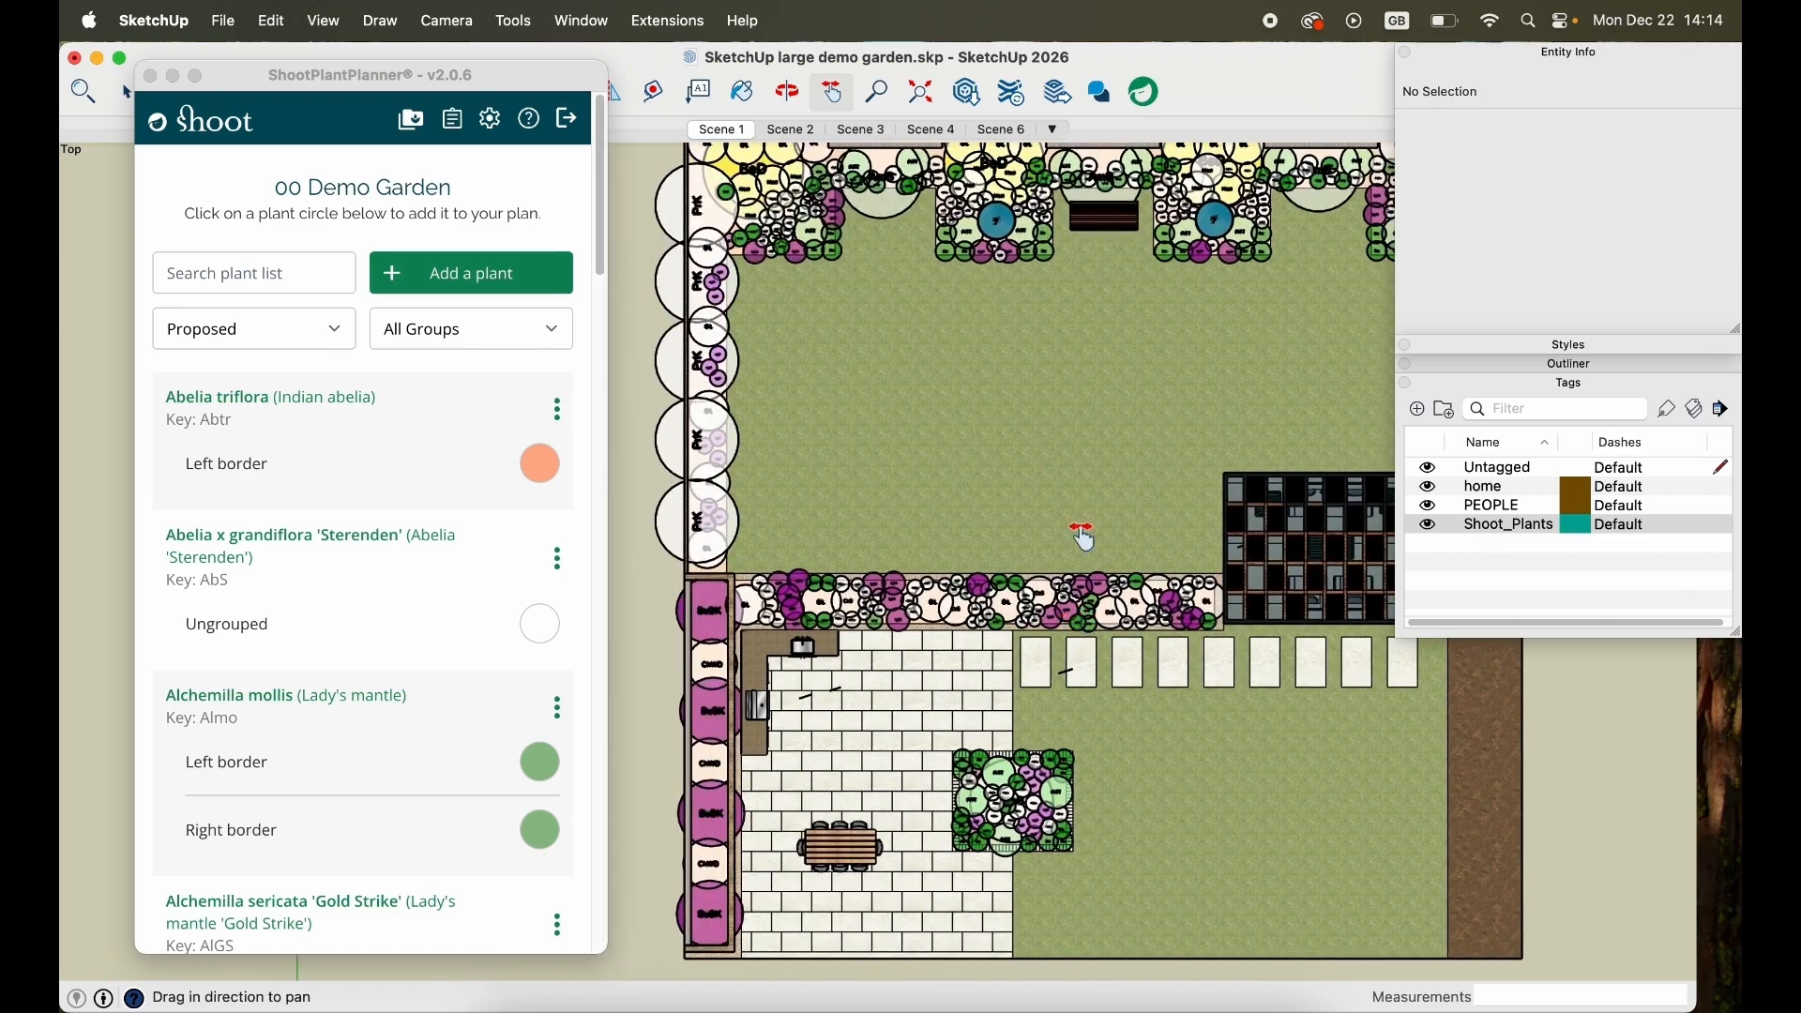
{"action": "scroll", "coordinate": [863, 615], "scroll_direction": "up", "scroll_amount": 6}
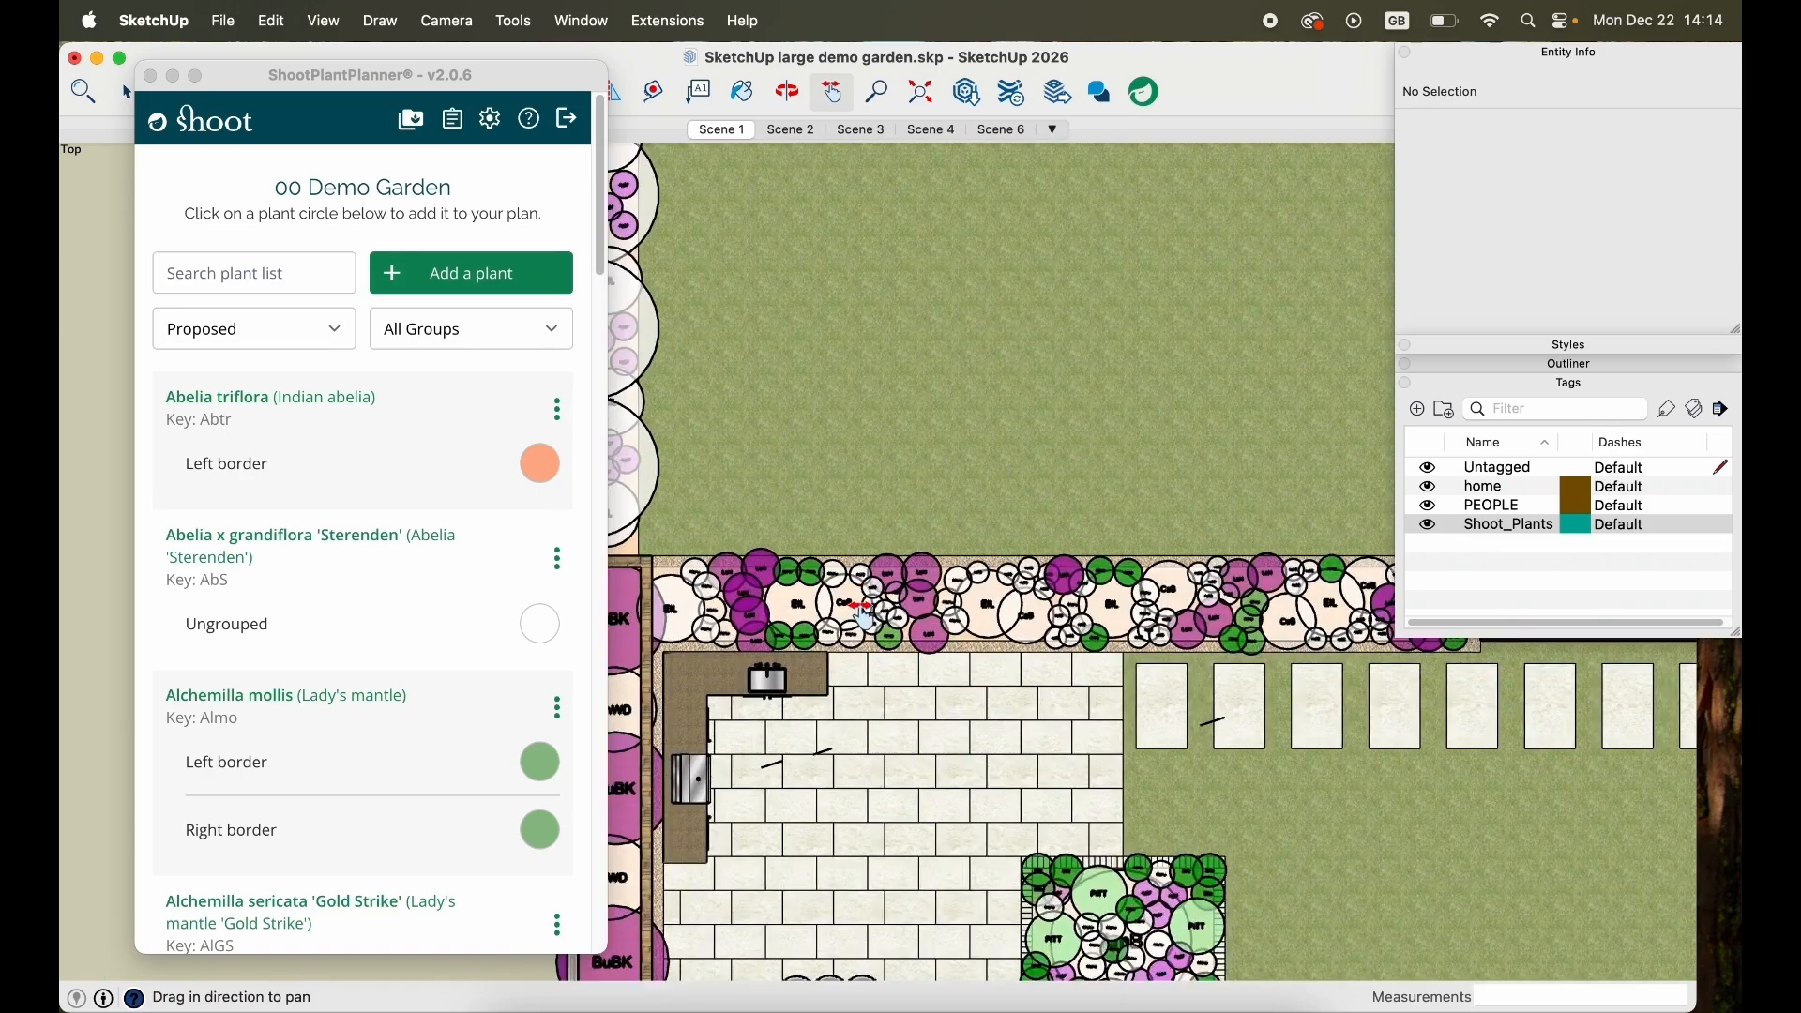
{"action": "scroll", "coordinate": [863, 615], "scroll_direction": "up", "scroll_amount": 2}
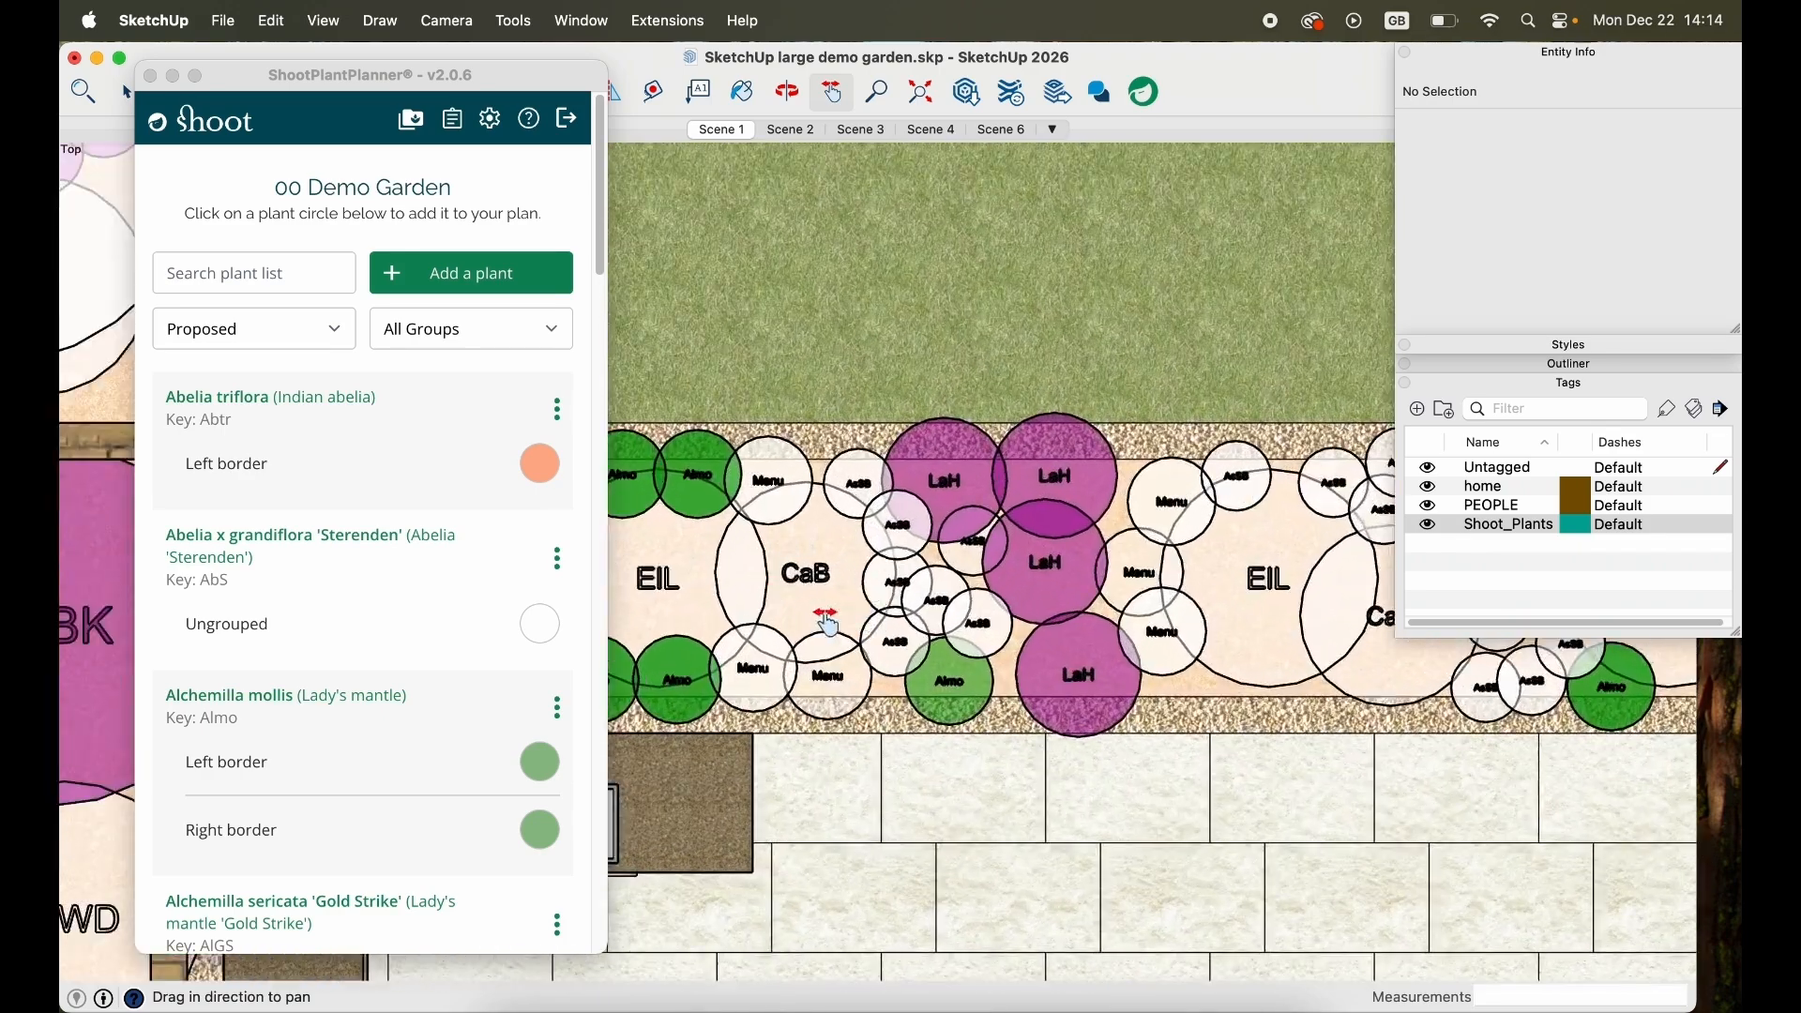
{"action": "scroll", "coordinate": [1414, 675], "scroll_direction": "down", "scroll_amount": 8}
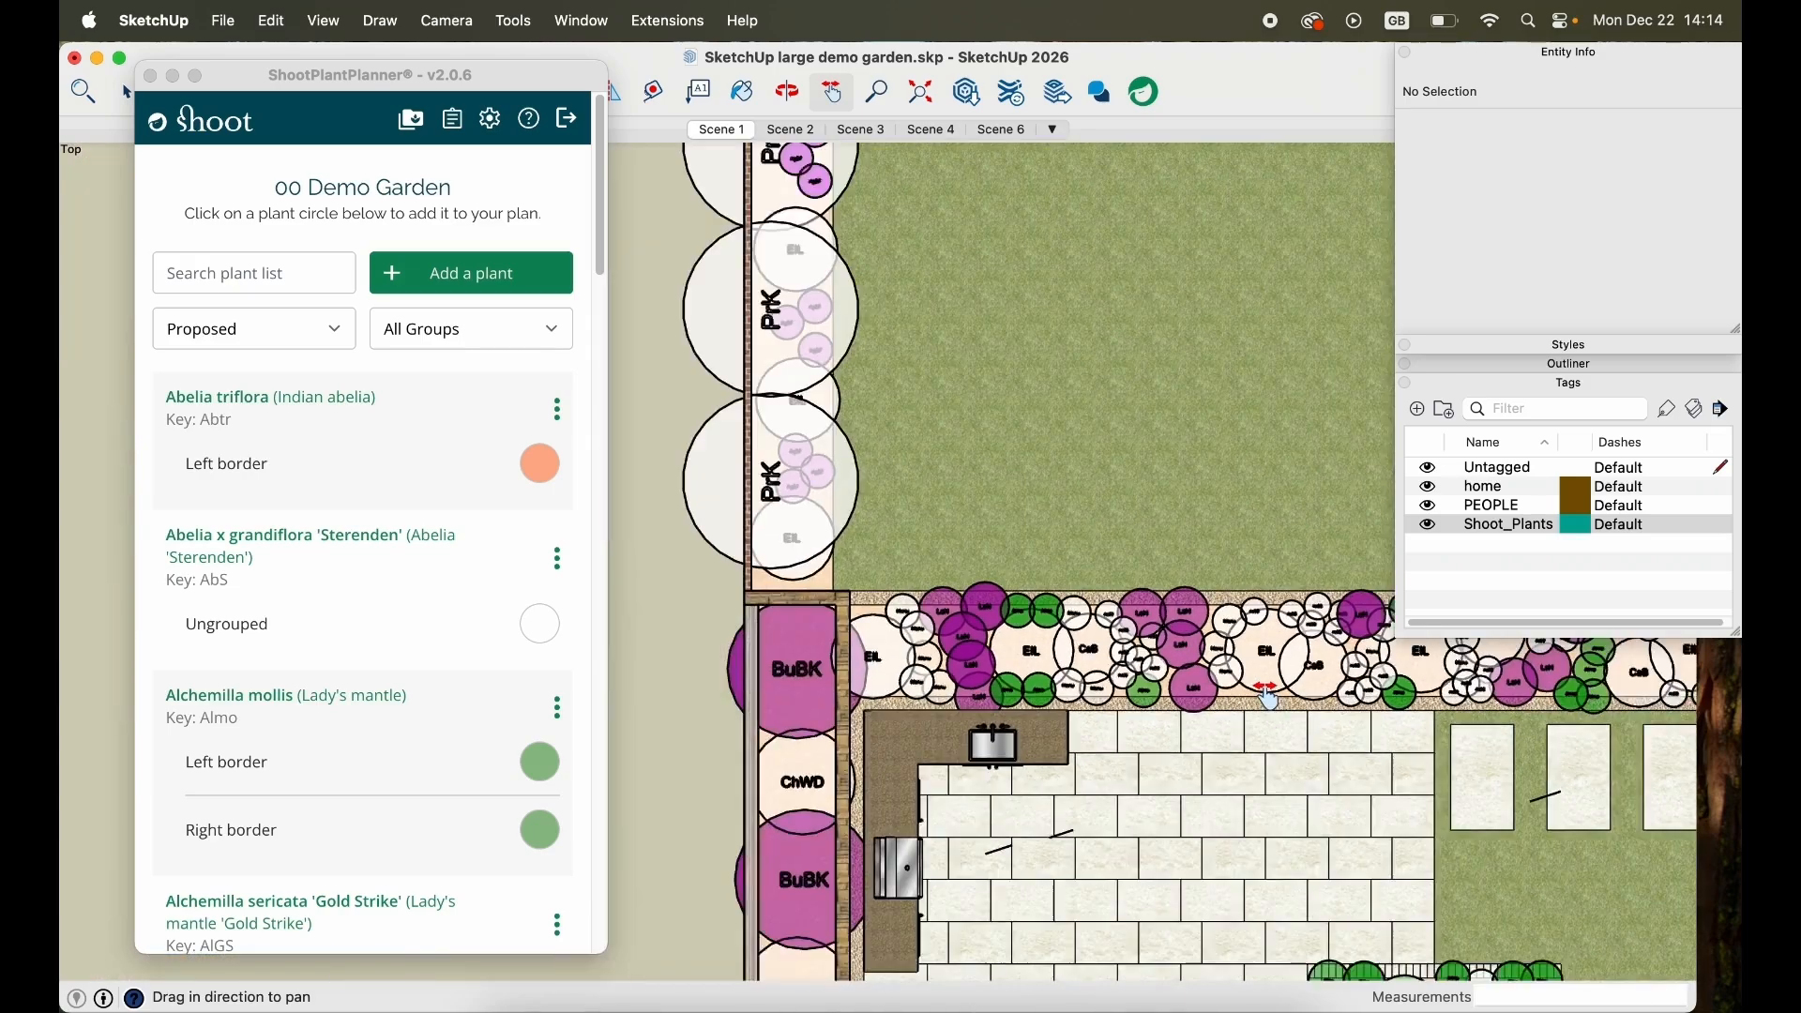
{"action": "left_click_drag", "start_coordinate": [1120, 623], "coordinate": [860, 541]}
{"action": "scroll", "coordinate": [861, 541], "scroll_direction": "down", "scroll_amount": 2}
{"action": "left_click_drag", "start_coordinate": [1076, 621], "coordinate": [935, 628]}
Place five Abelia triflora plants from the Left border group in a row along the brown soil bed beside the pergola.
{"action": "left_click", "coordinate": [539, 464]}
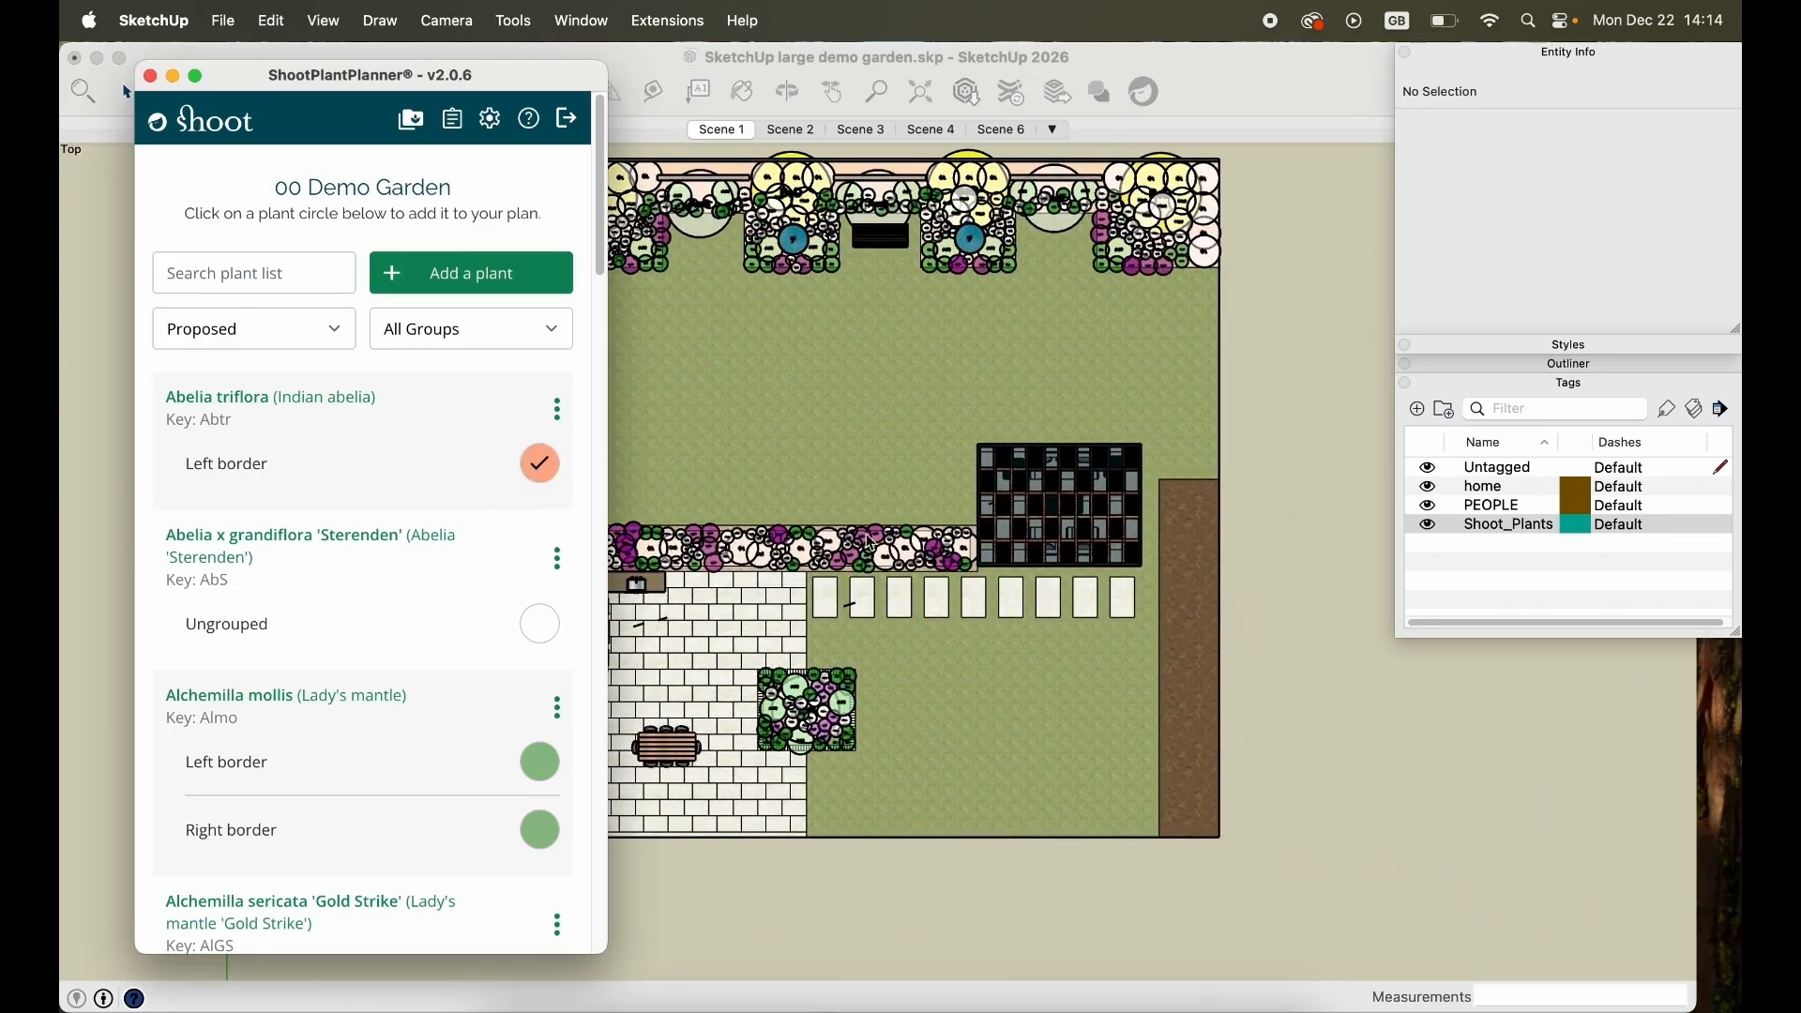
{"action": "scroll", "coordinate": [1233, 553], "scroll_direction": "up", "scroll_amount": 2}
{"action": "scroll", "coordinate": [1233, 553], "scroll_direction": "up", "scroll_amount": 2}
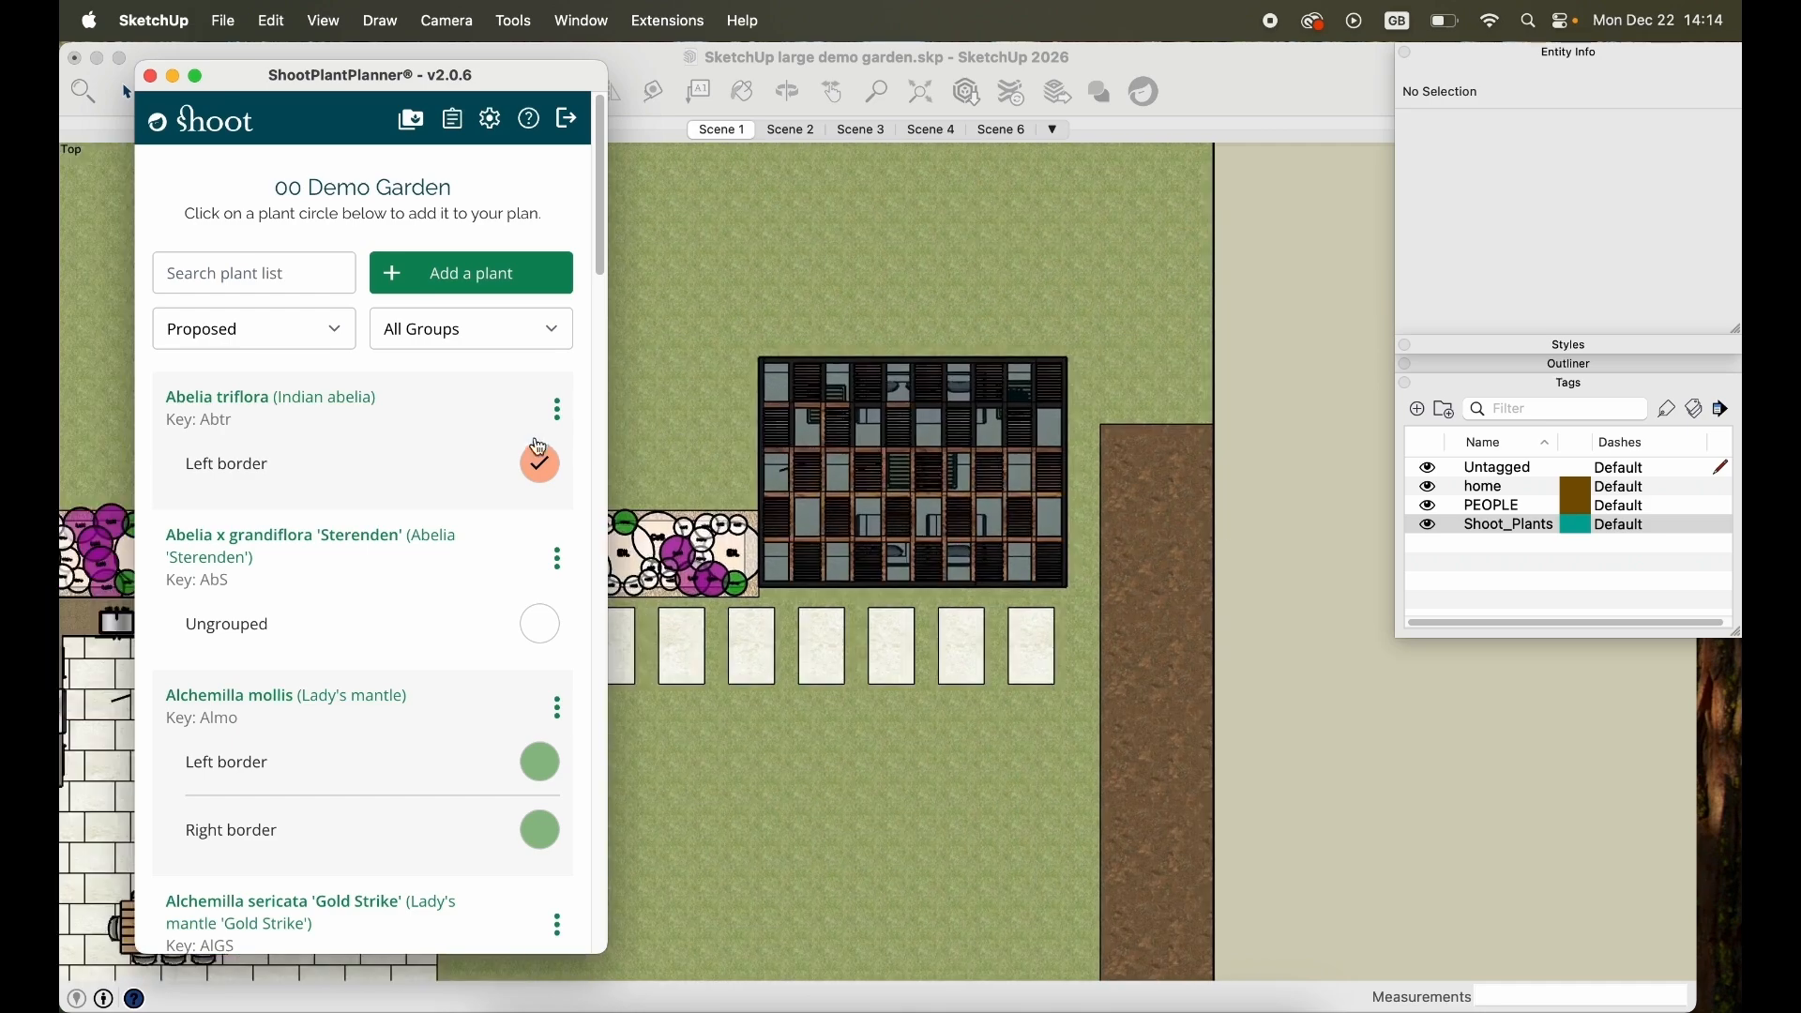
{"action": "left_click", "coordinate": [1167, 483]}
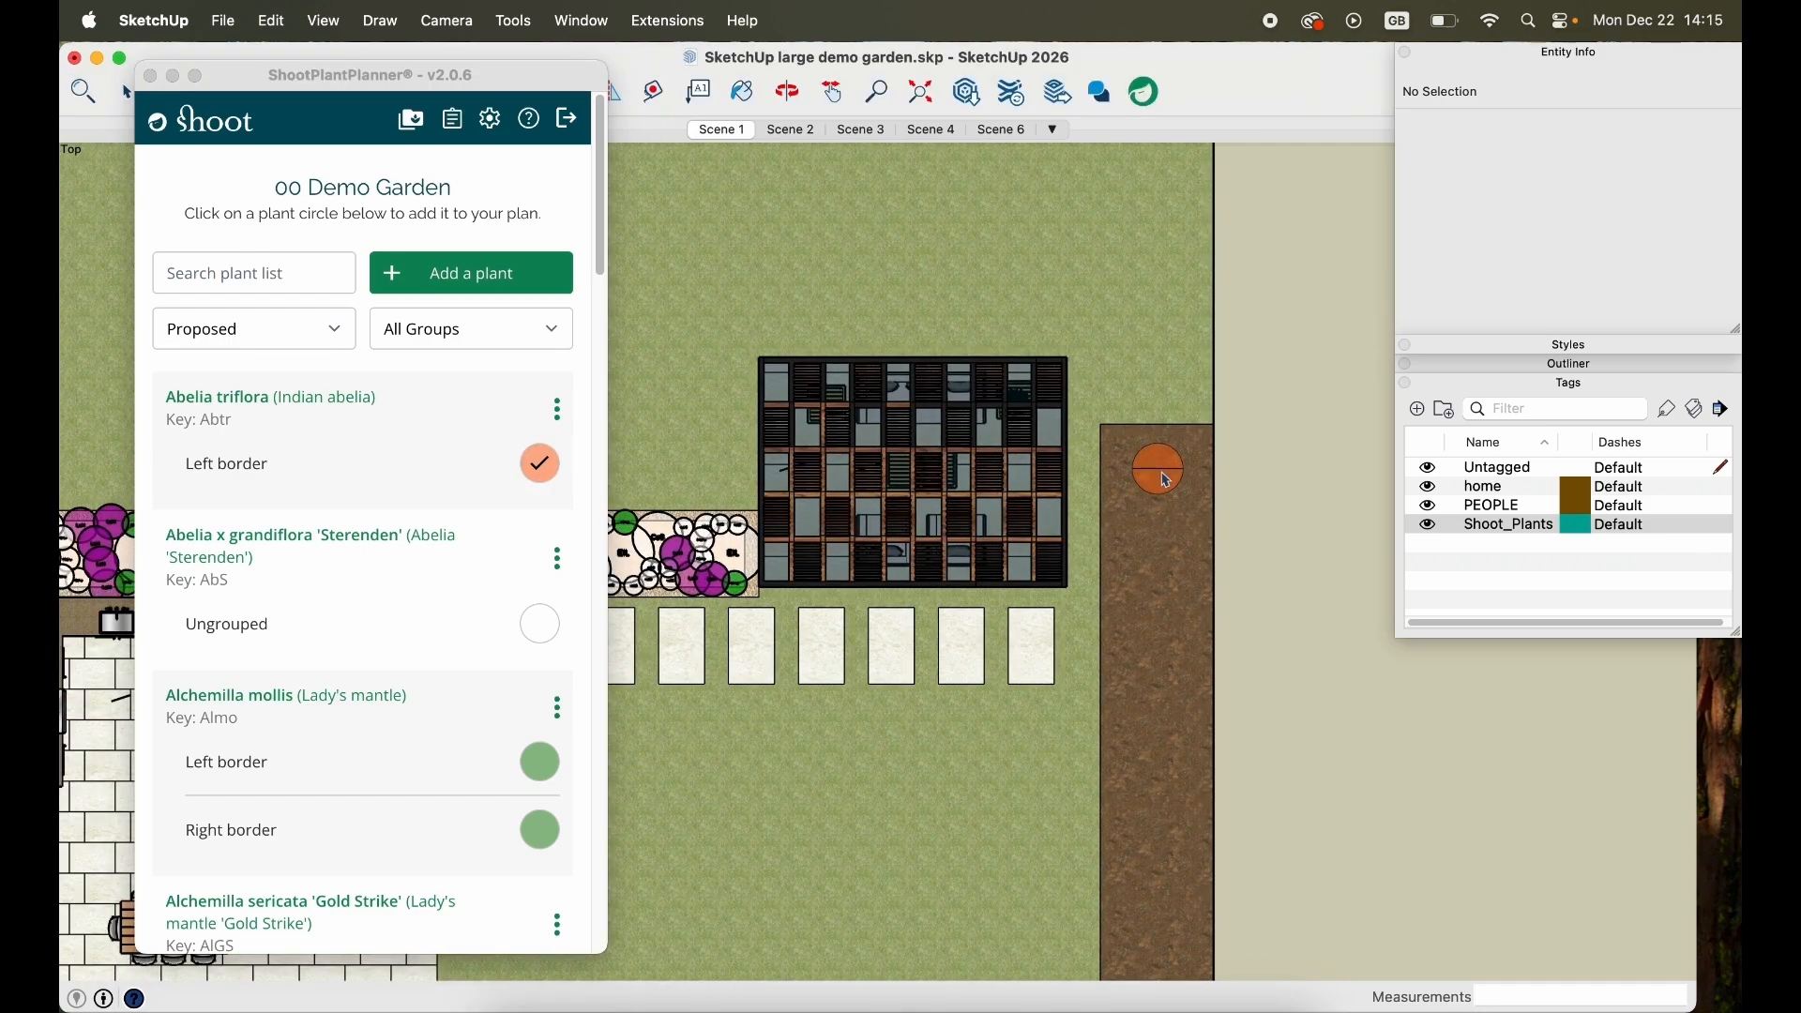
{"action": "left_click", "coordinate": [1159, 464]}
{"action": "left_click", "coordinate": [1159, 526]}
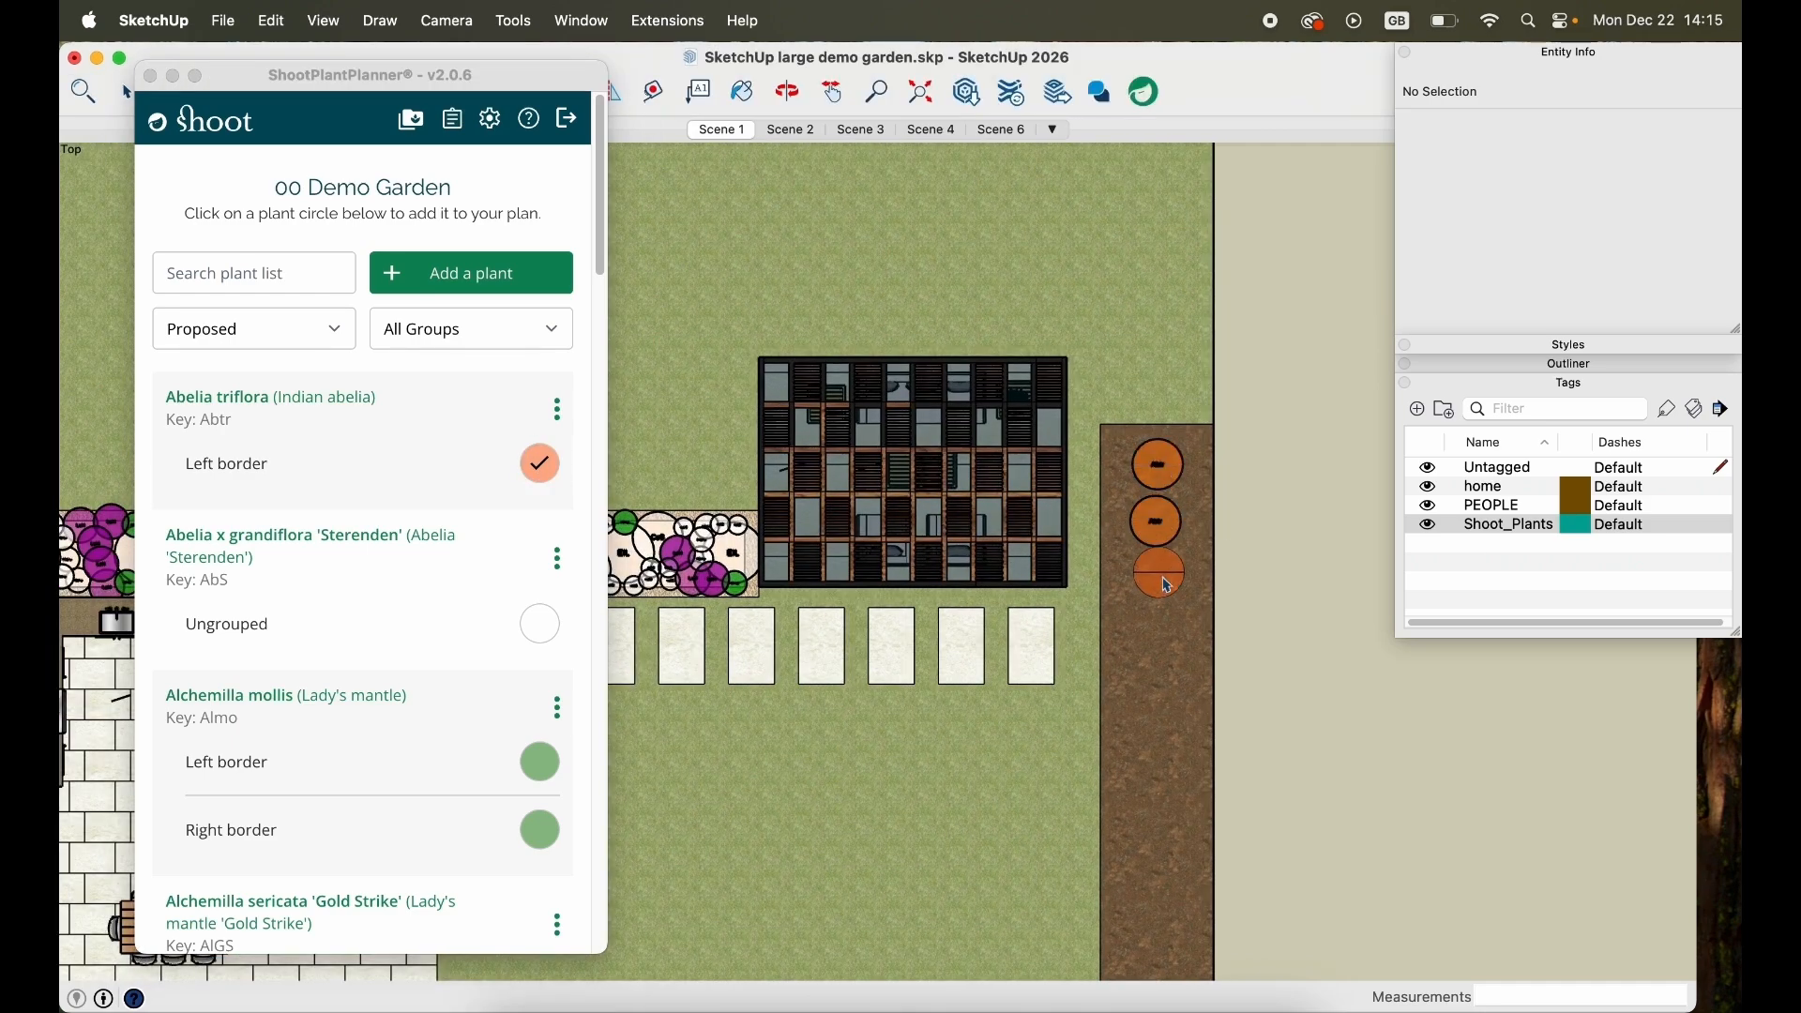
{"action": "left_click", "coordinate": [1160, 583]}
{"action": "left_click", "coordinate": [1161, 643]}
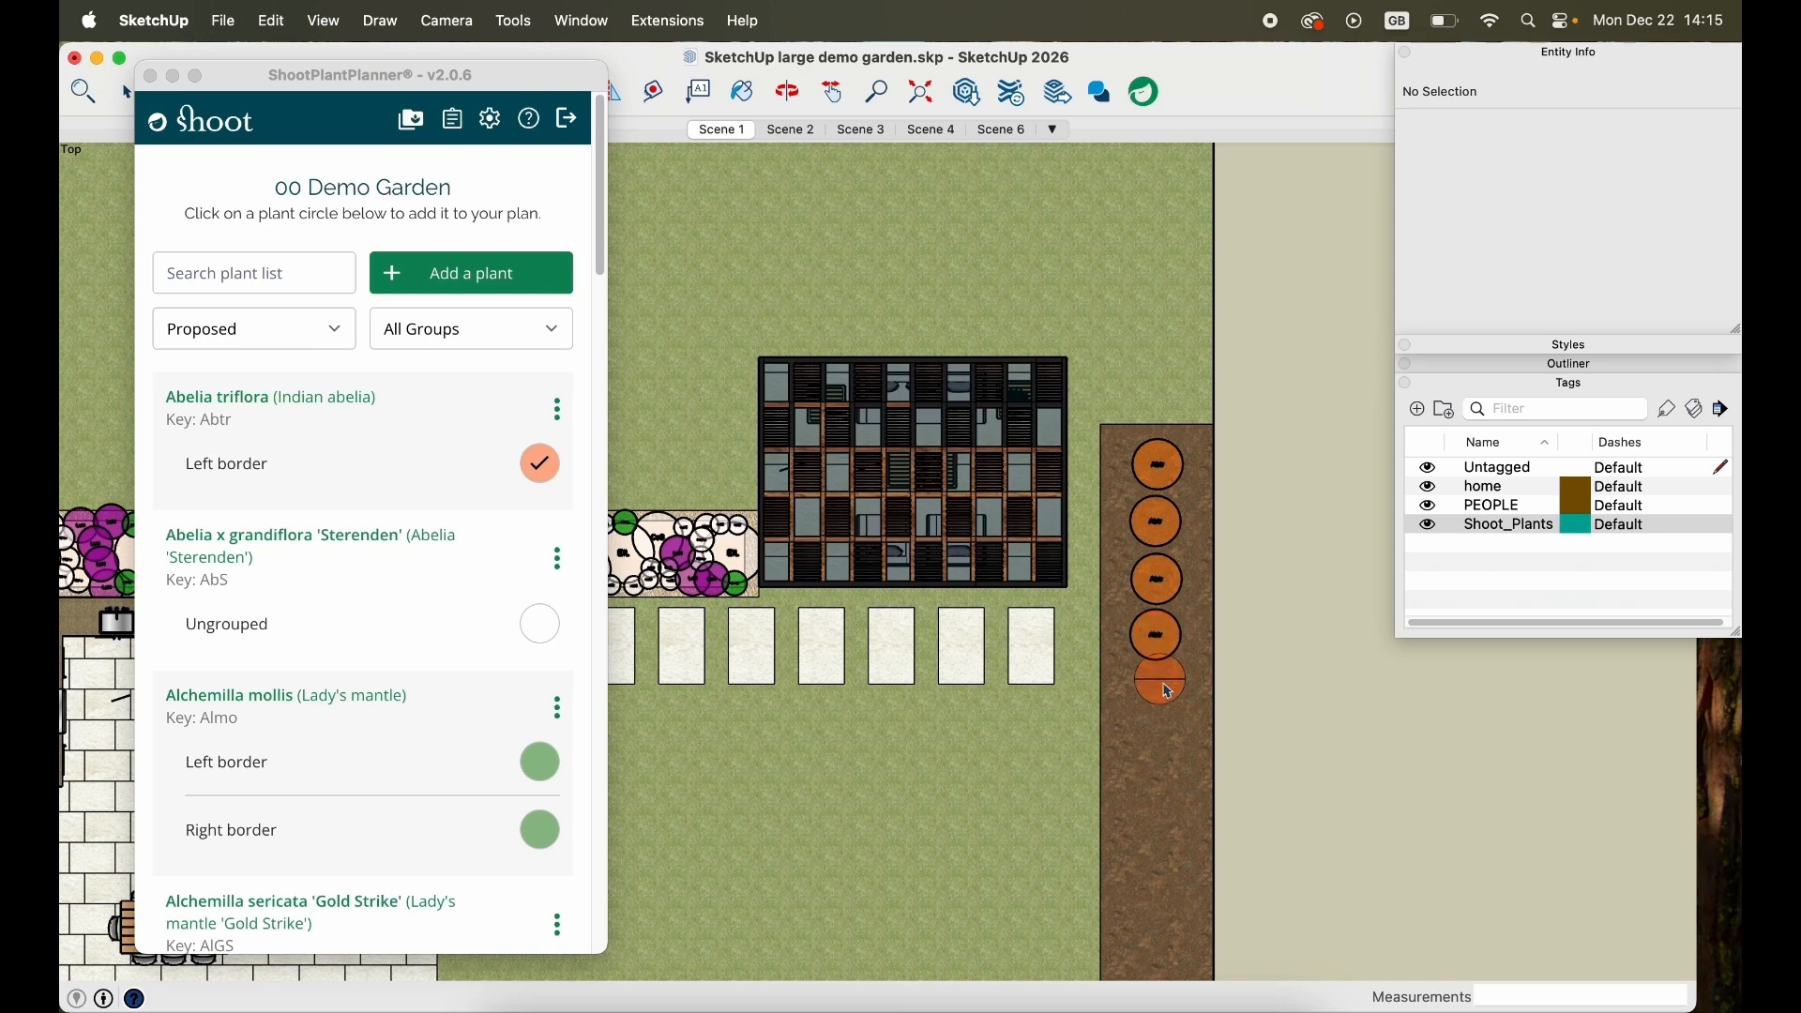
{"action": "left_click", "coordinate": [1161, 701]}
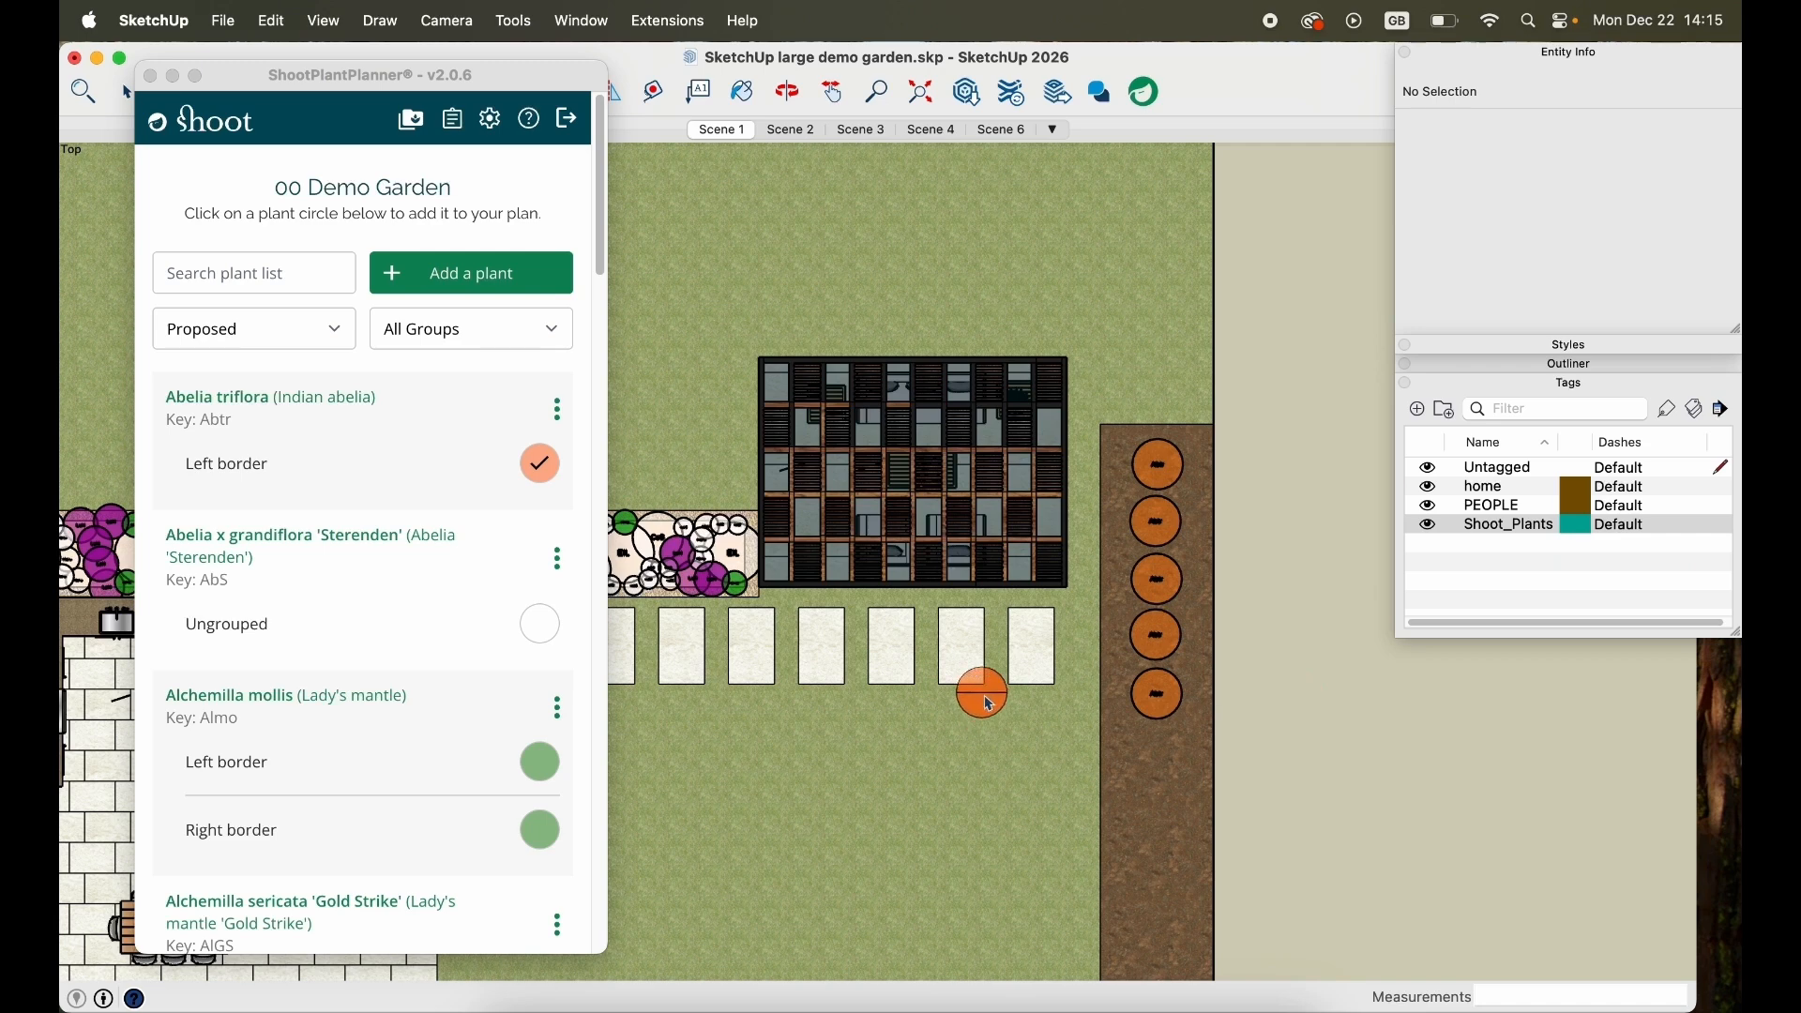
Edit the Abelia triflora symbol, searching the plan-view silhouettes for "perenn" and choosing the spiky radial shape.
{"action": "left_click", "coordinate": [556, 409]}
{"action": "left_click", "coordinate": [560, 413]}
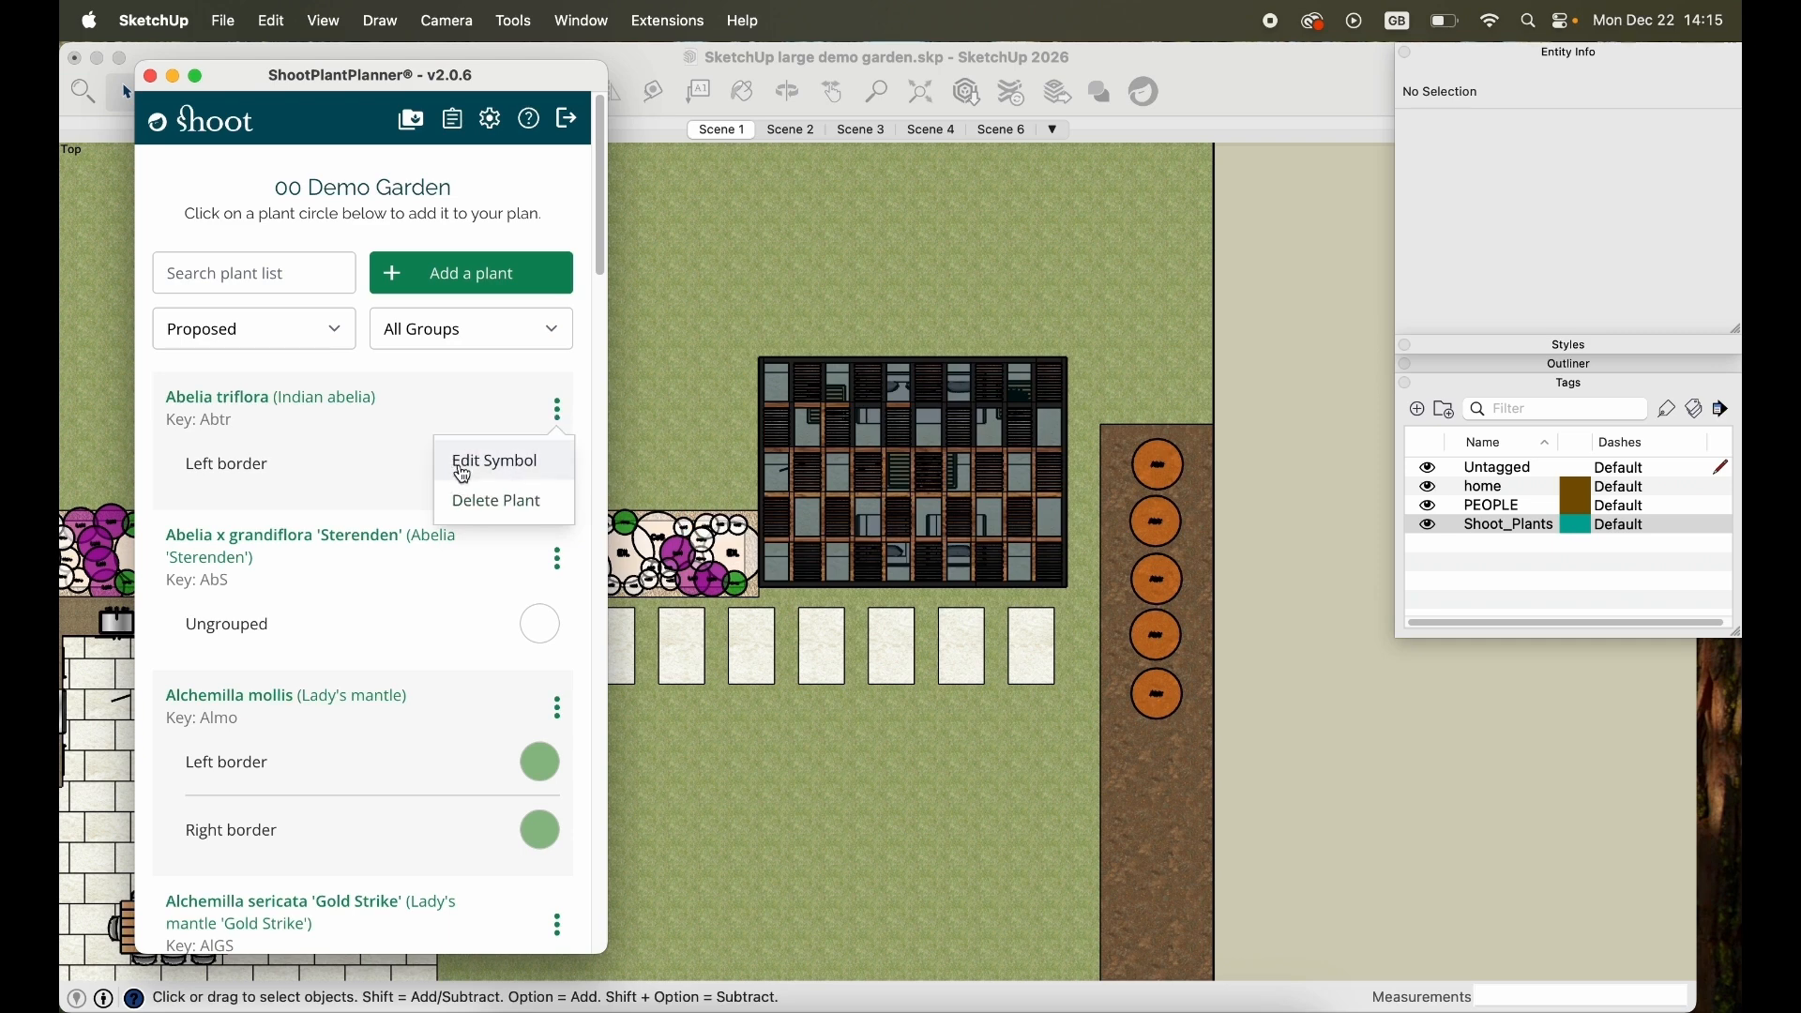
{"action": "left_click", "coordinate": [530, 467]}
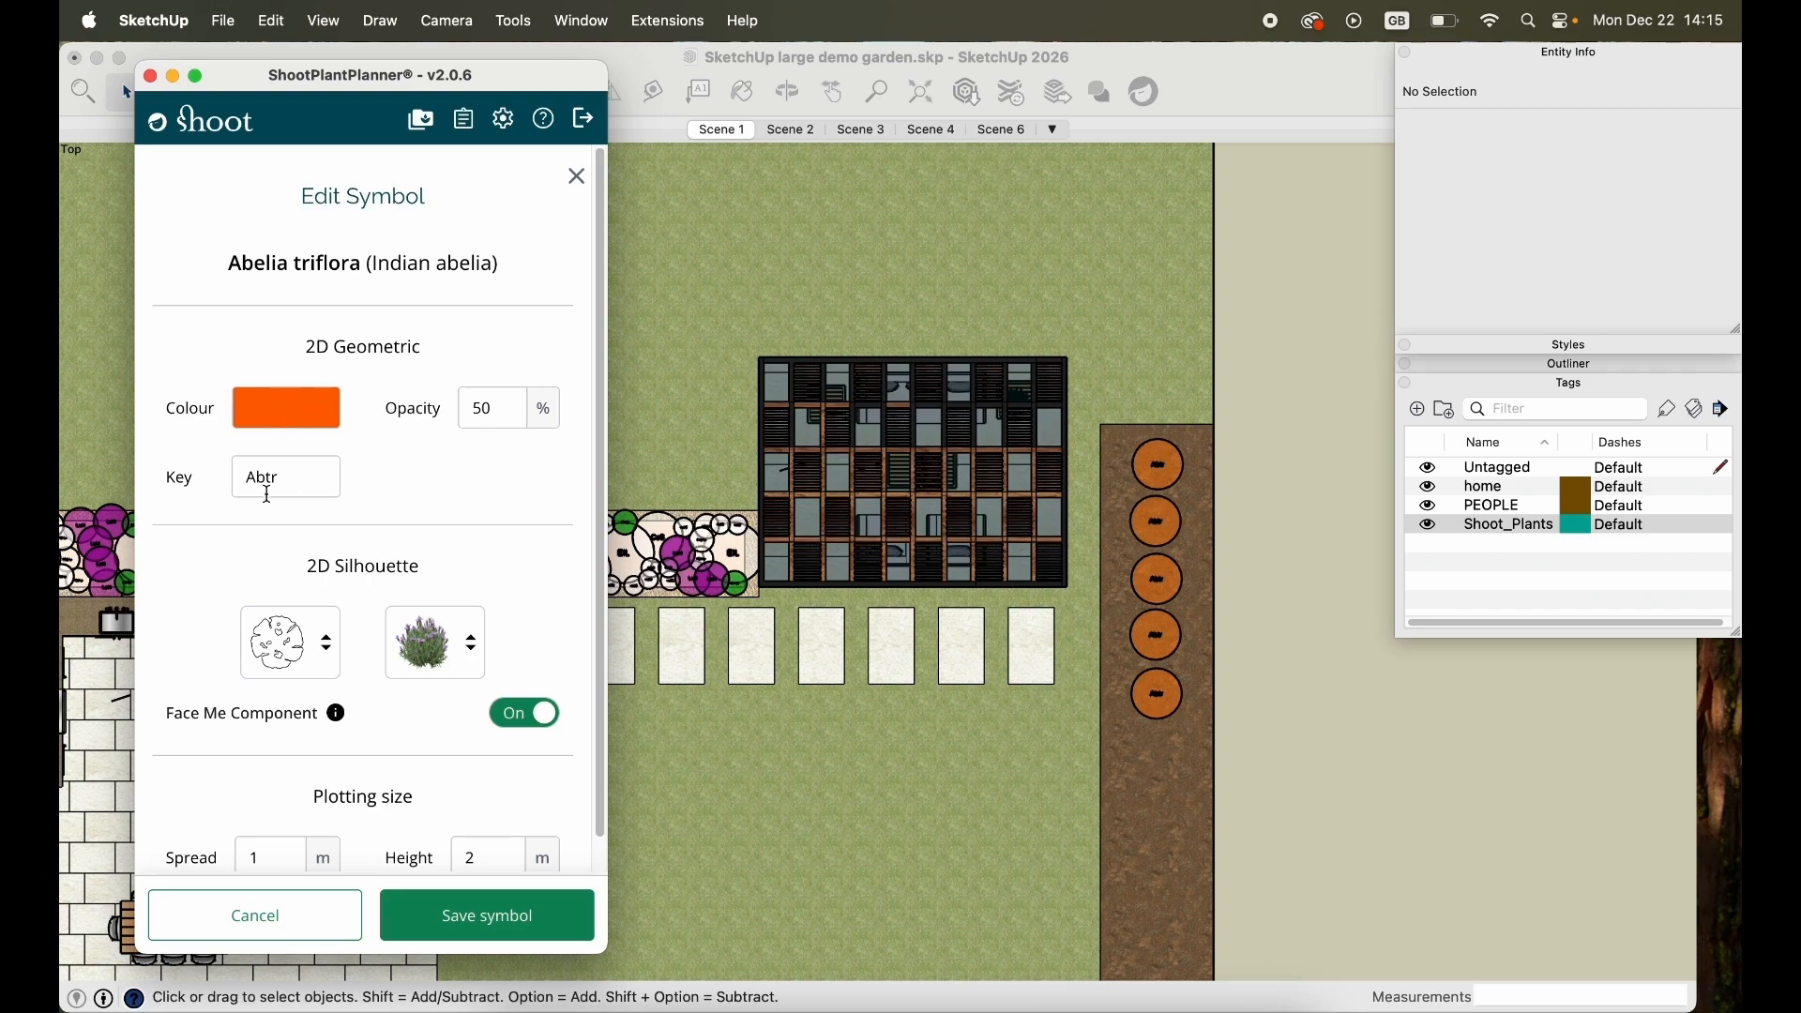
{"action": "scroll", "coordinate": [1172, 706], "scroll_direction": "up", "scroll_amount": 3}
{"action": "scroll", "coordinate": [1173, 705], "scroll_direction": "up", "scroll_amount": 2}
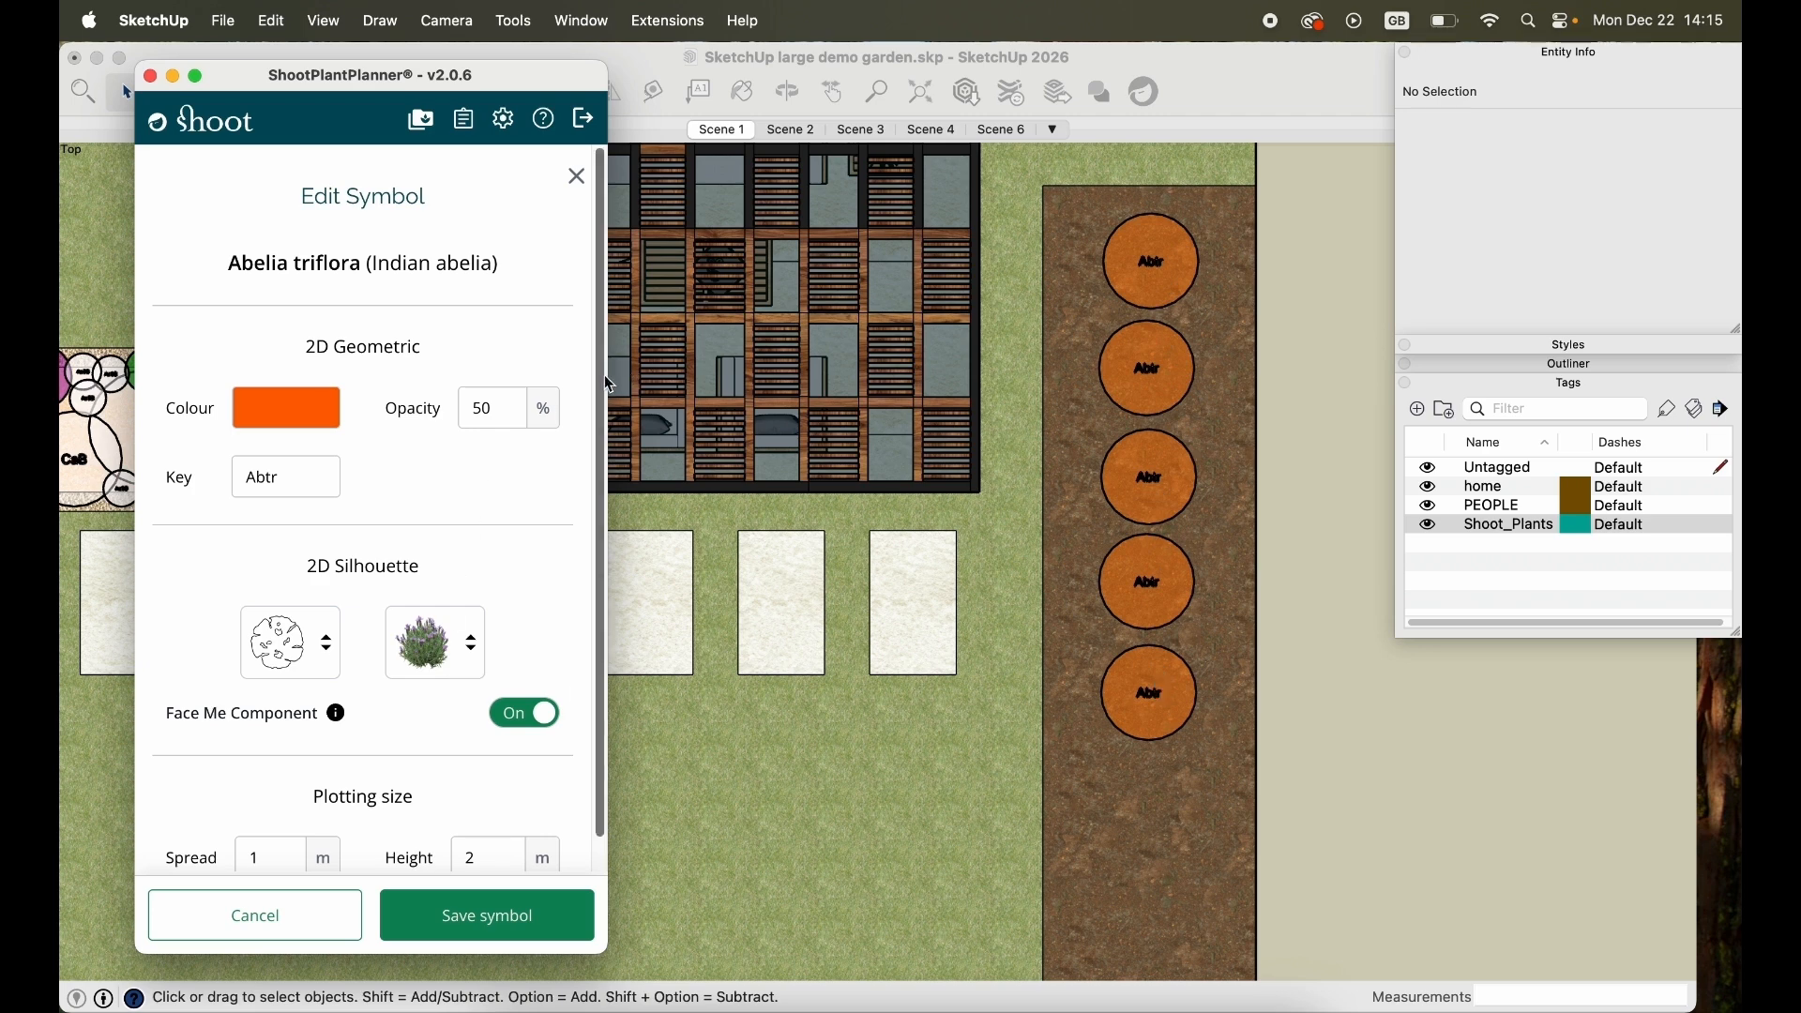
{"action": "scroll", "coordinate": [604, 384], "scroll_direction": "down", "scroll_amount": 1}
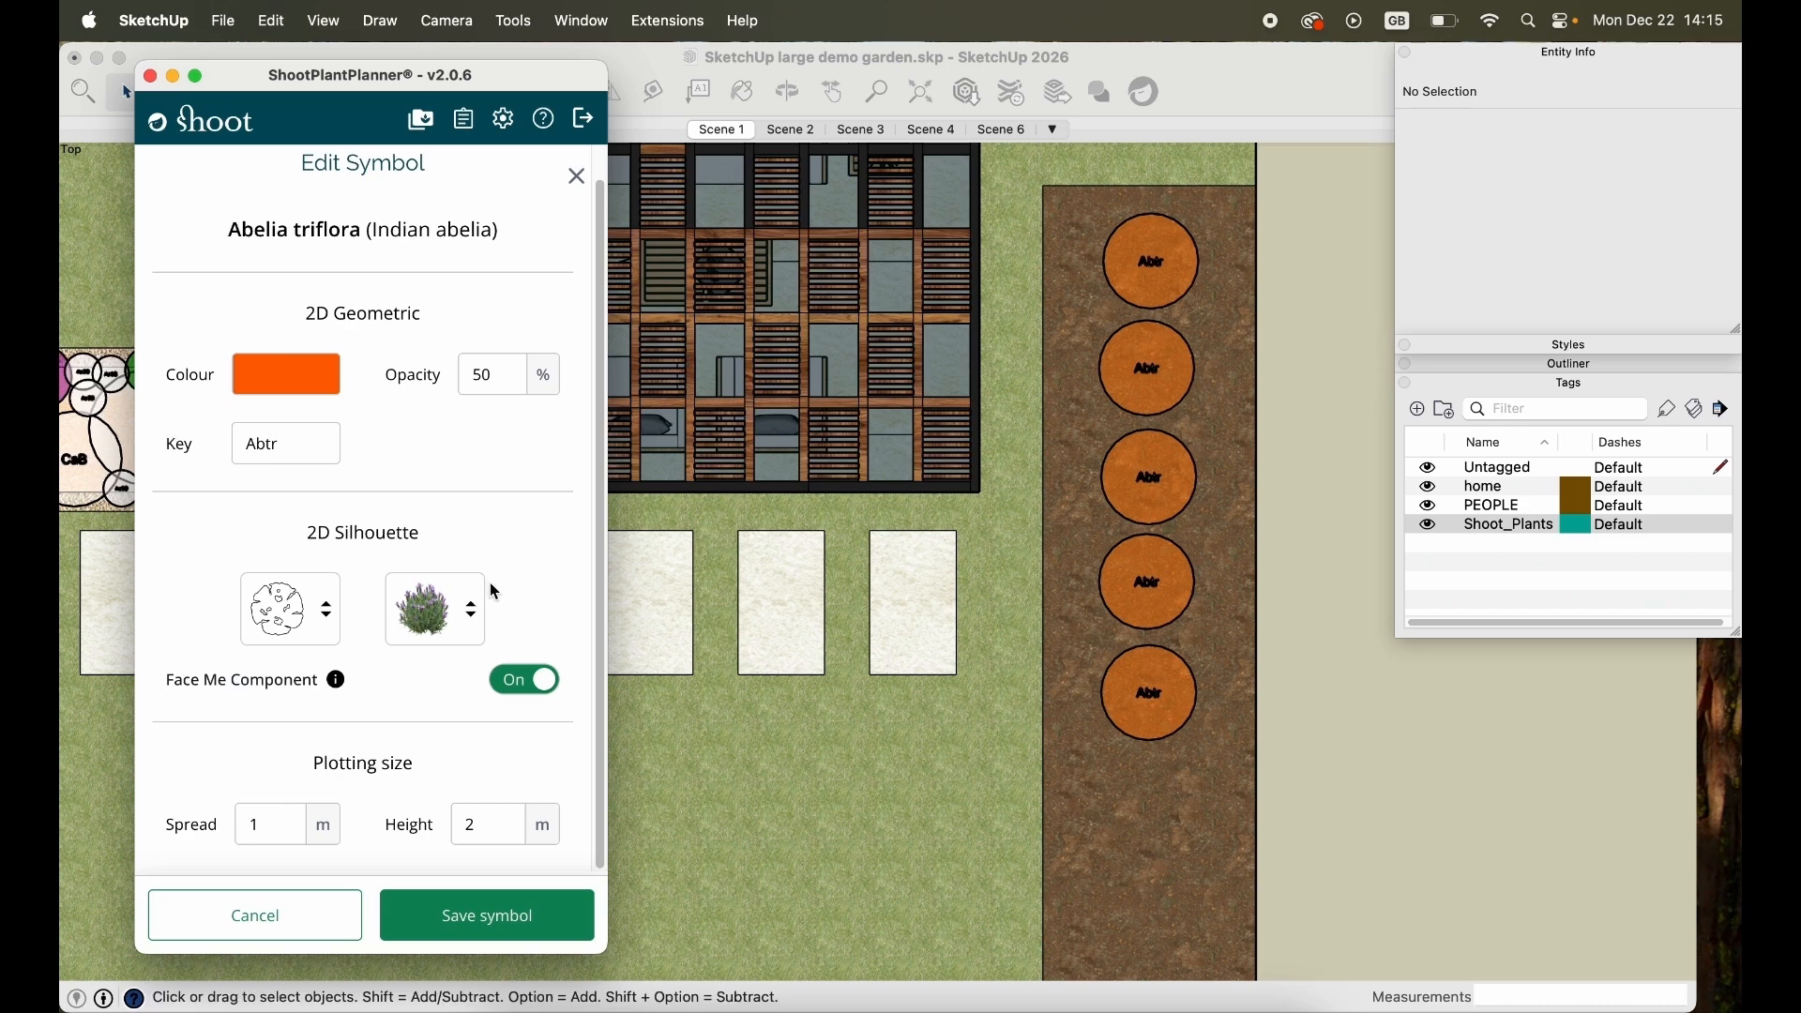
{"action": "left_click", "coordinate": [292, 614]}
{"action": "left_click", "coordinate": [358, 664]}
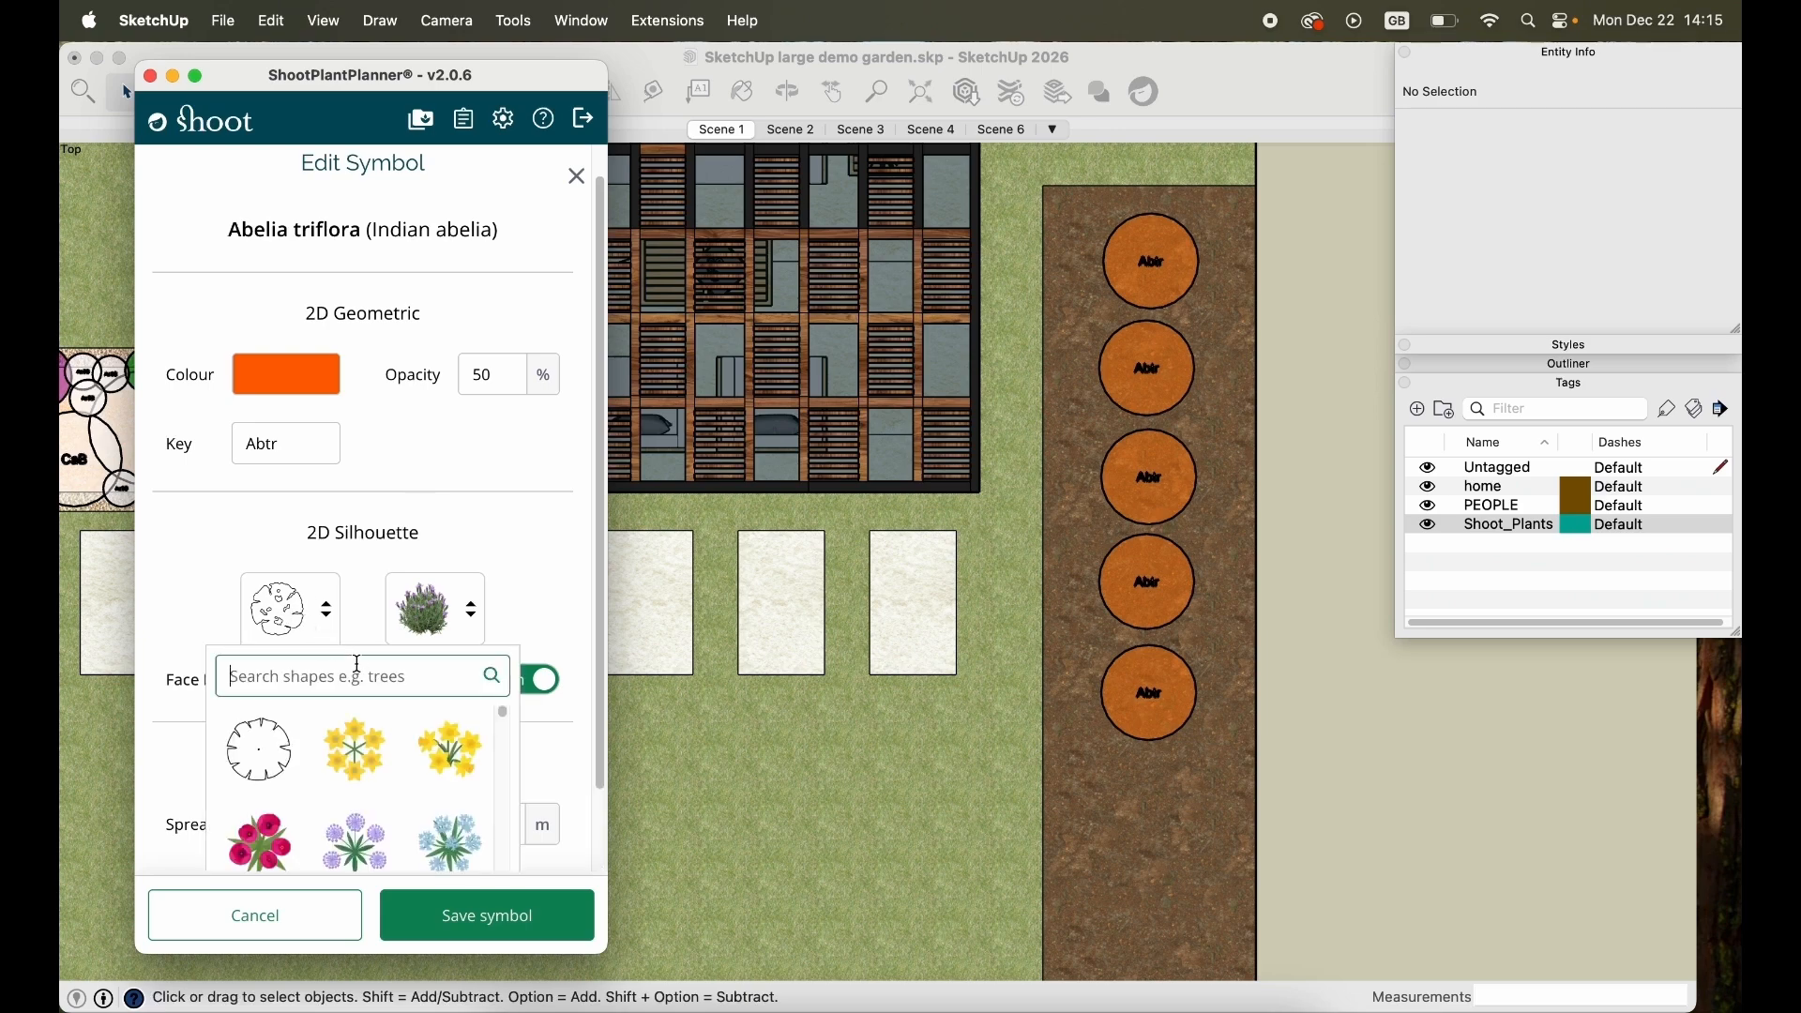
{"action": "type", "text": "perenn"}
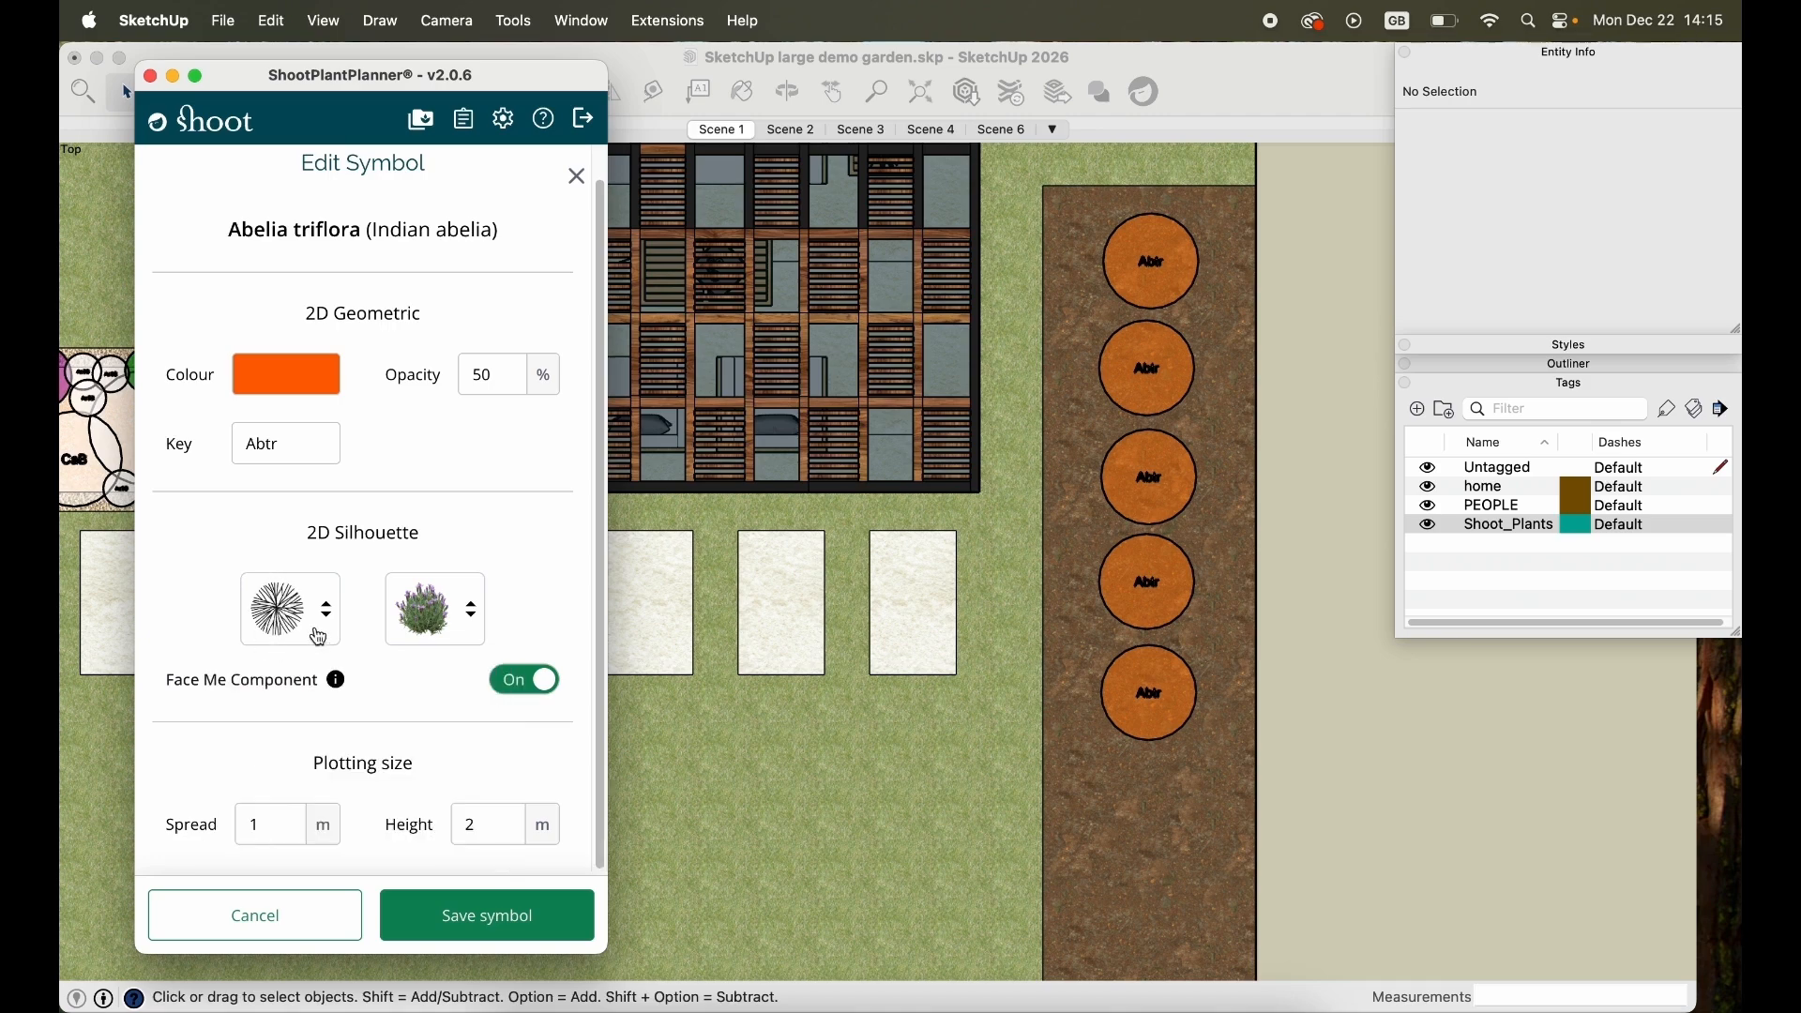
Search the elevation silhouettes for "shrub" and choose the dark green, tree-like shrub for Abelia triflora.
{"action": "left_click", "coordinate": [436, 609]}
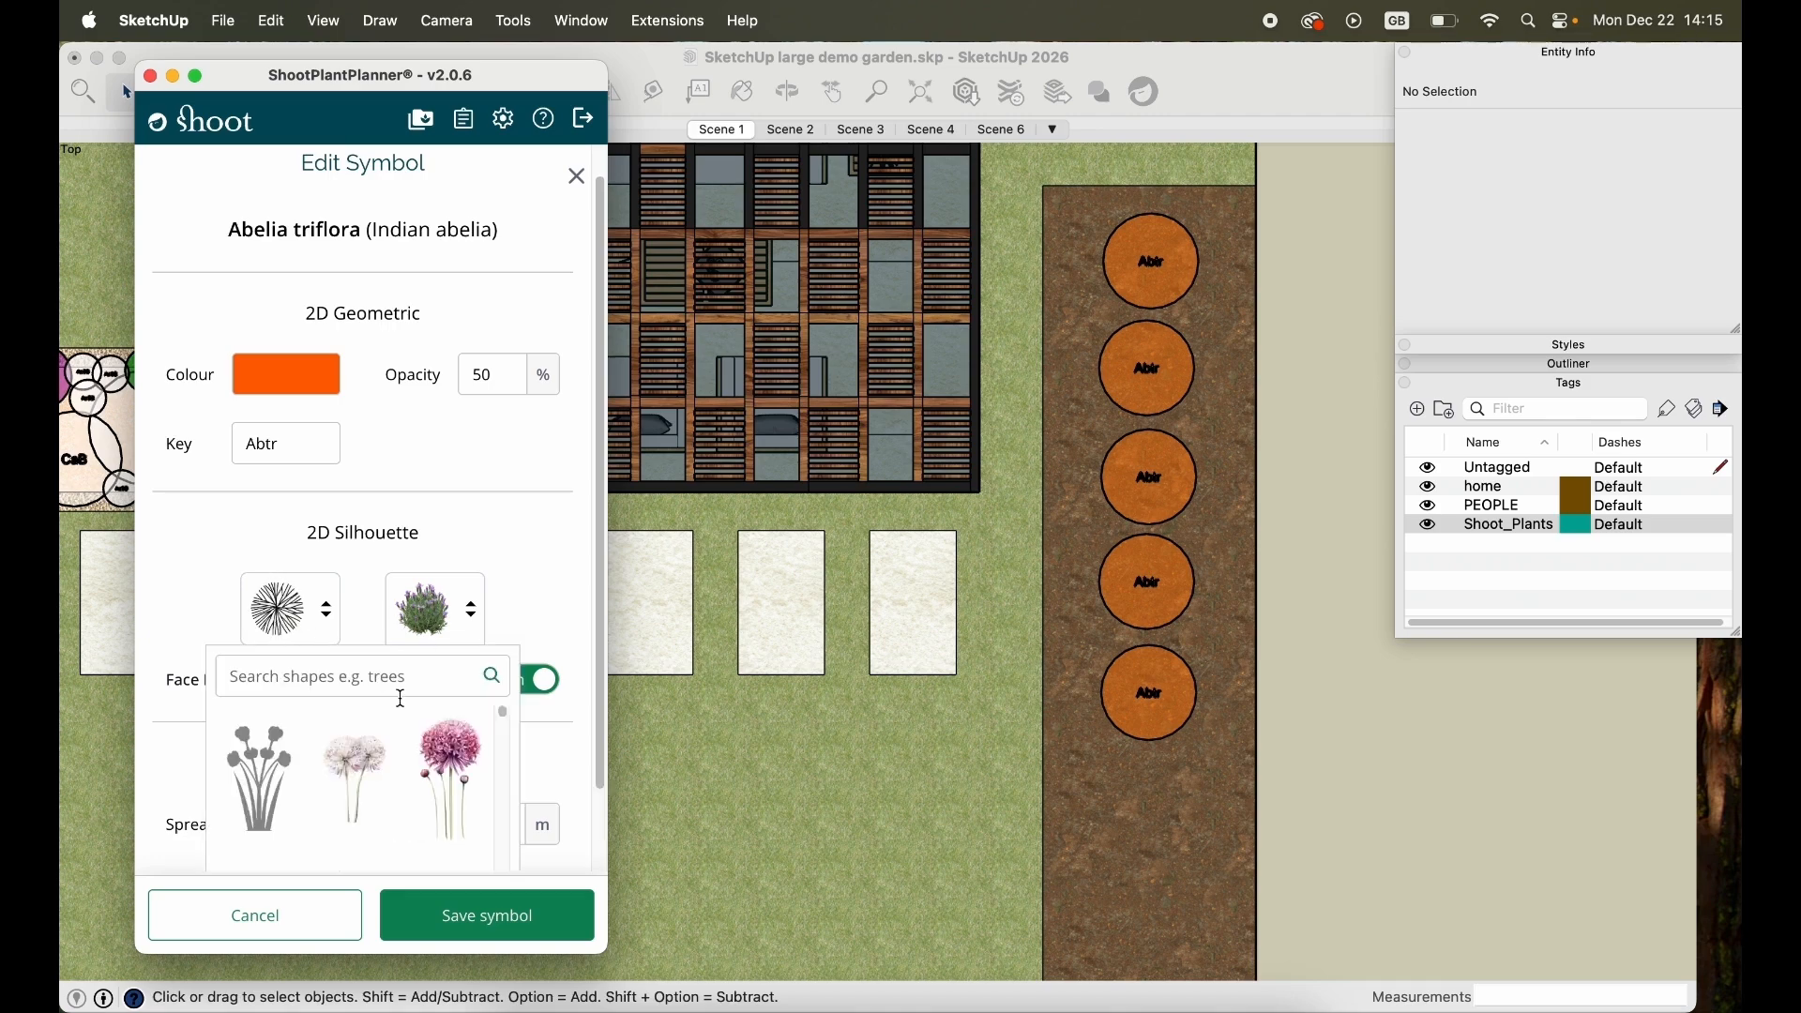
{"action": "left_click", "coordinate": [405, 685]}
{"action": "type", "text": "shrub"}
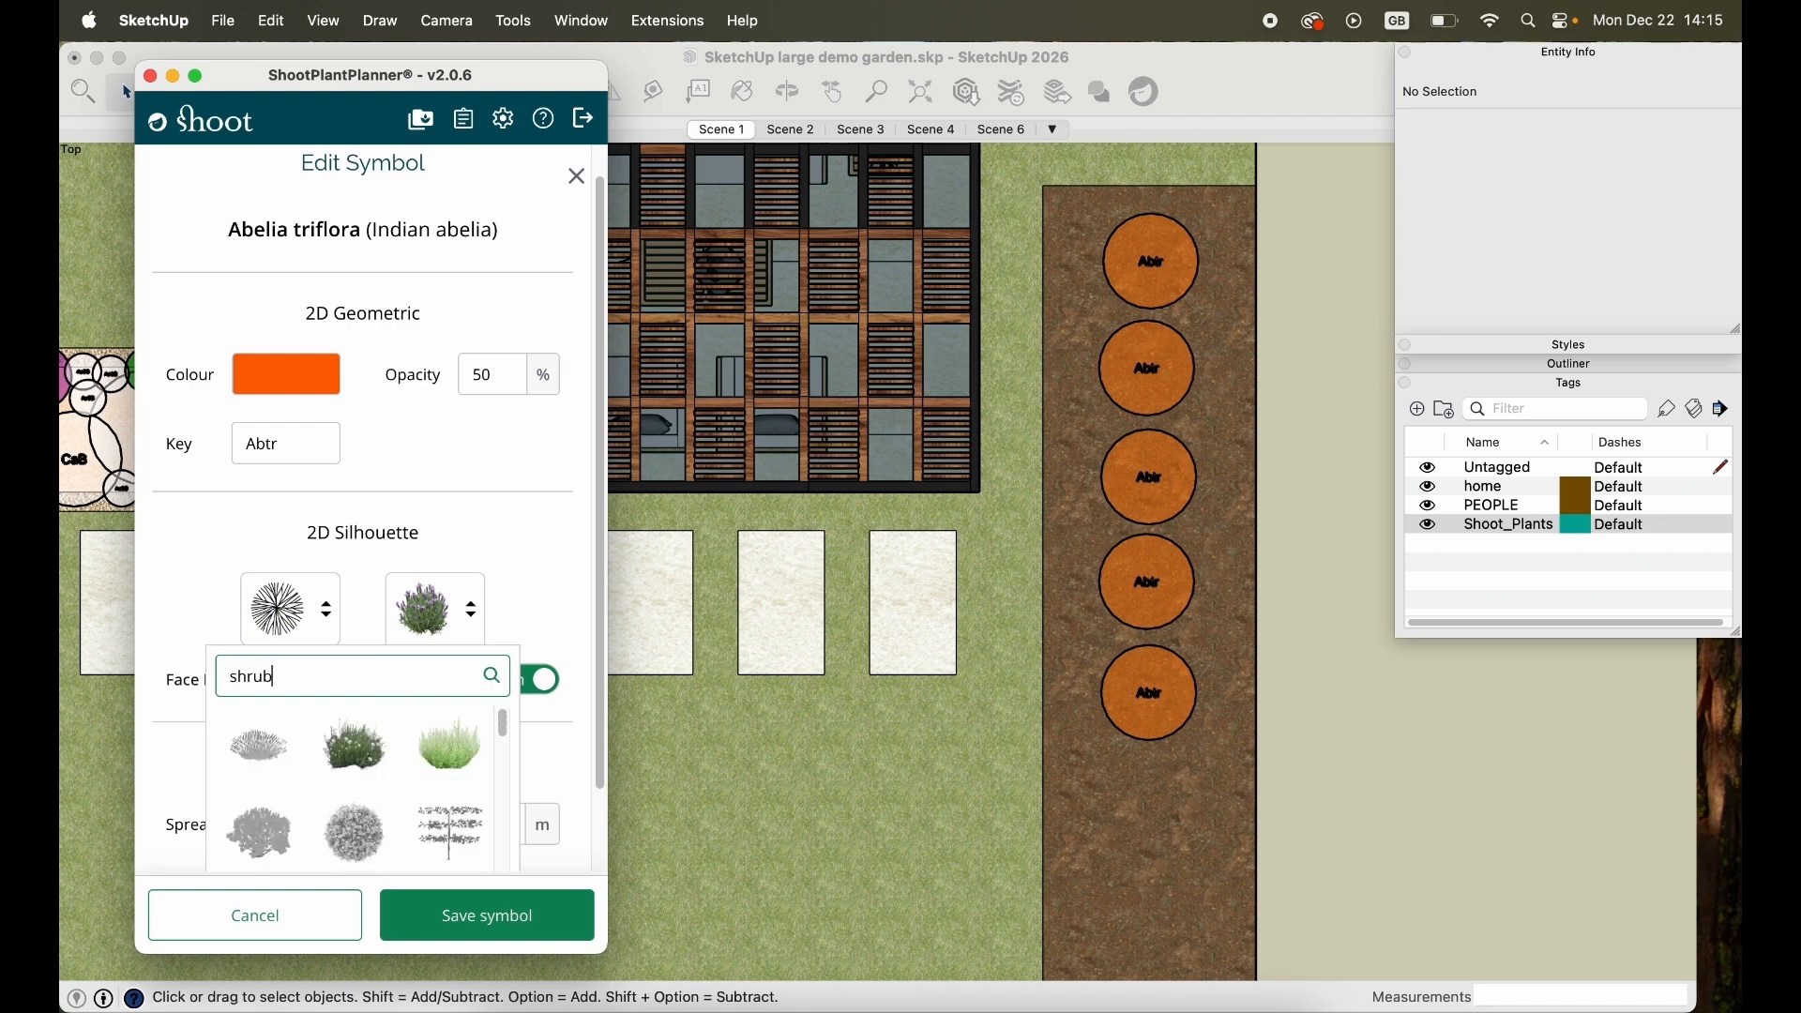
{"action": "scroll", "coordinate": [403, 784], "scroll_direction": "down", "scroll_amount": 2}
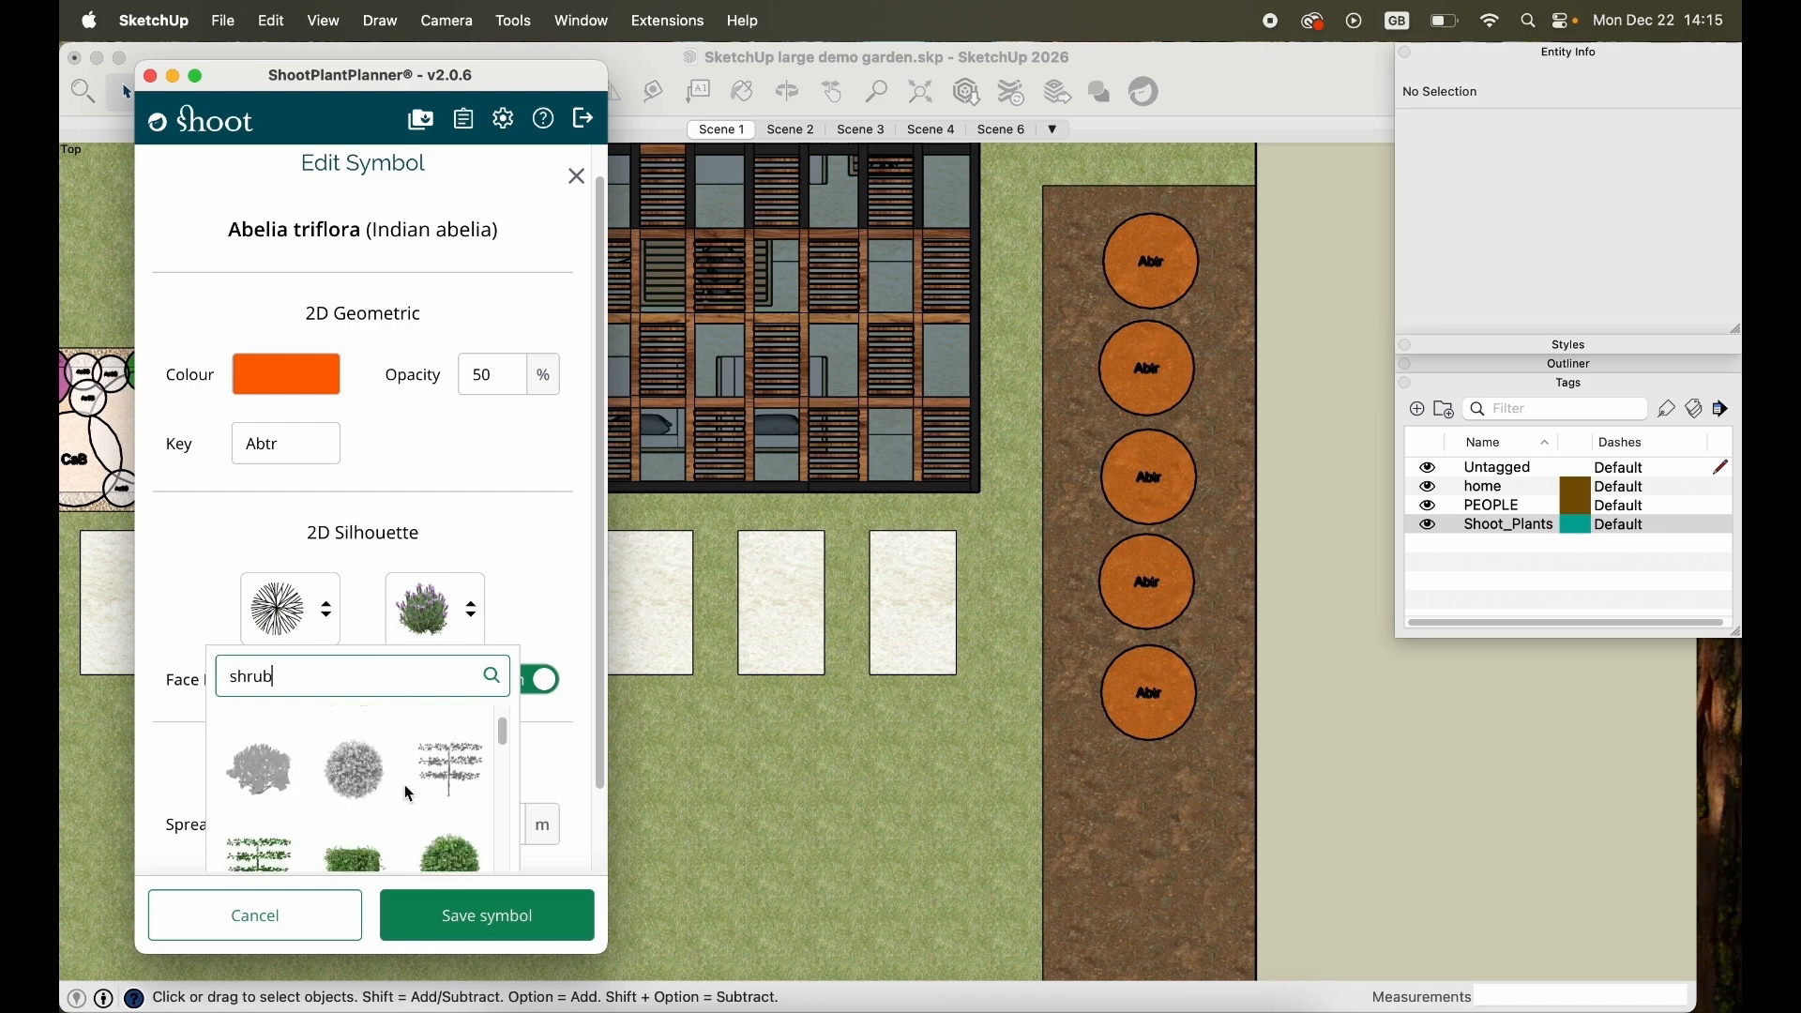
{"action": "scroll", "coordinate": [409, 793], "scroll_direction": "down", "scroll_amount": 3}
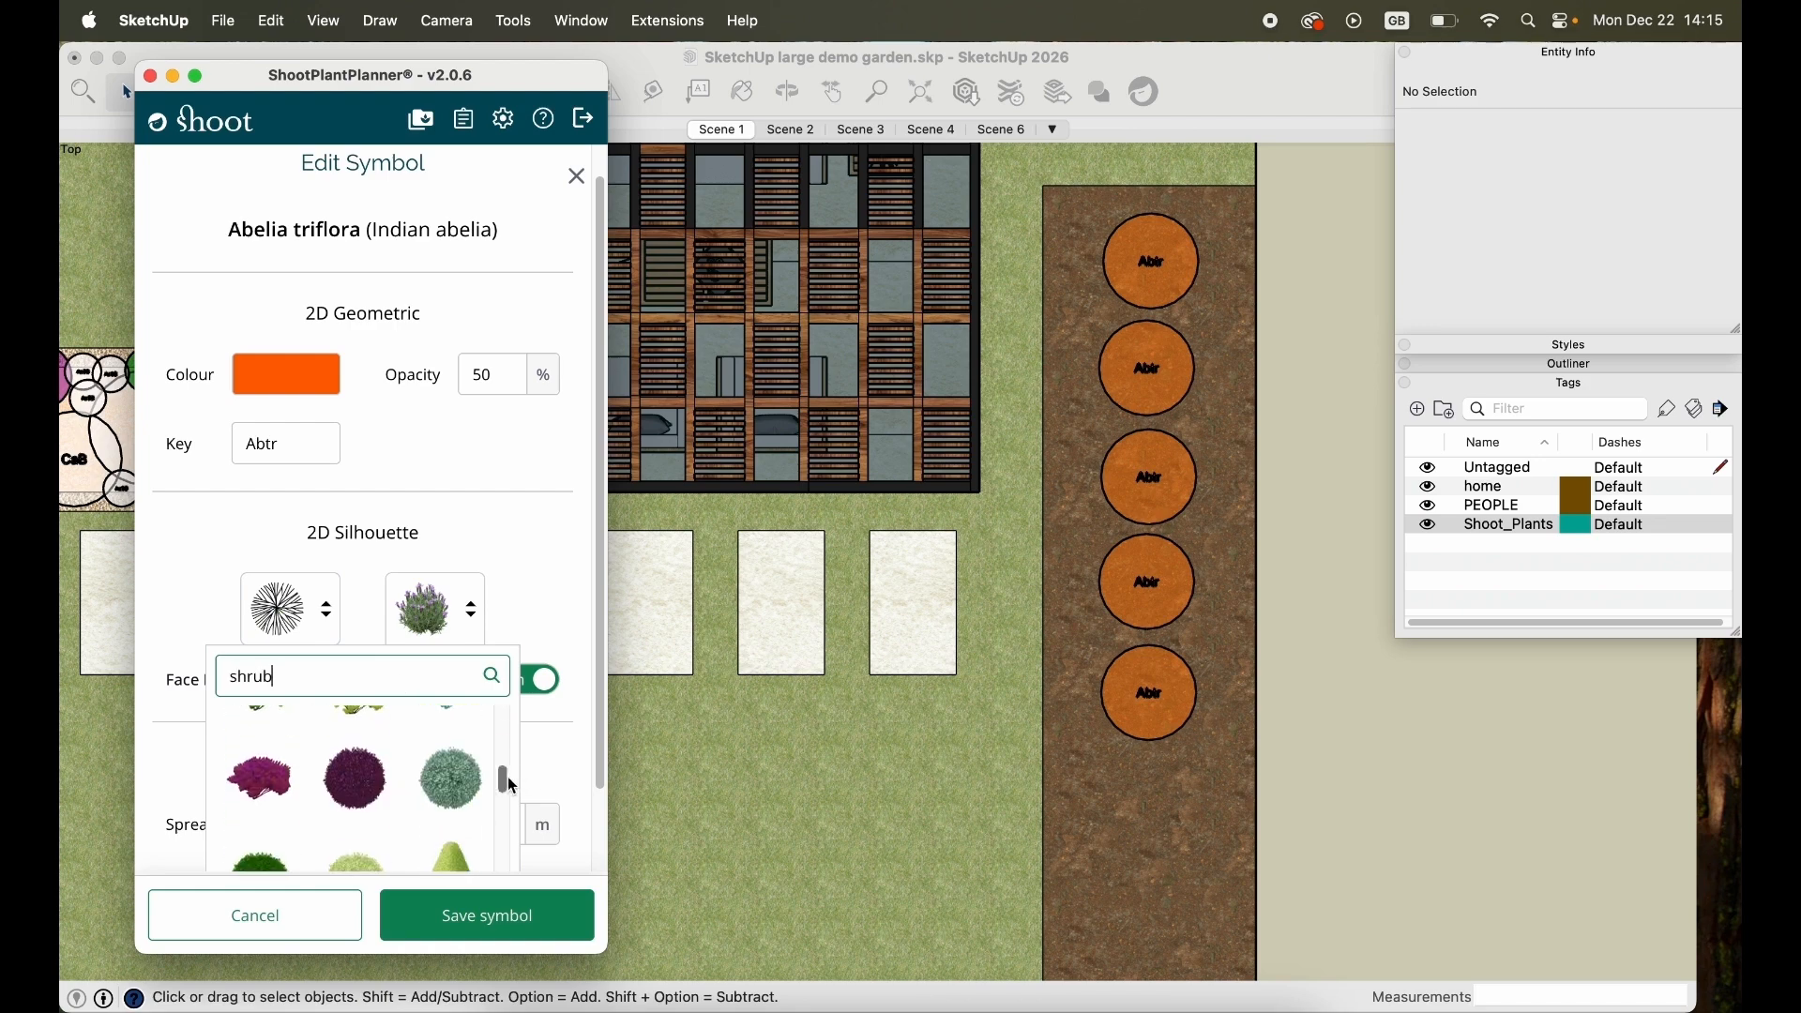
{"action": "scroll", "coordinate": [509, 797], "scroll_direction": "down", "scroll_amount": 2}
{"action": "scroll", "coordinate": [594, 773], "scroll_direction": "down", "scroll_amount": 3}
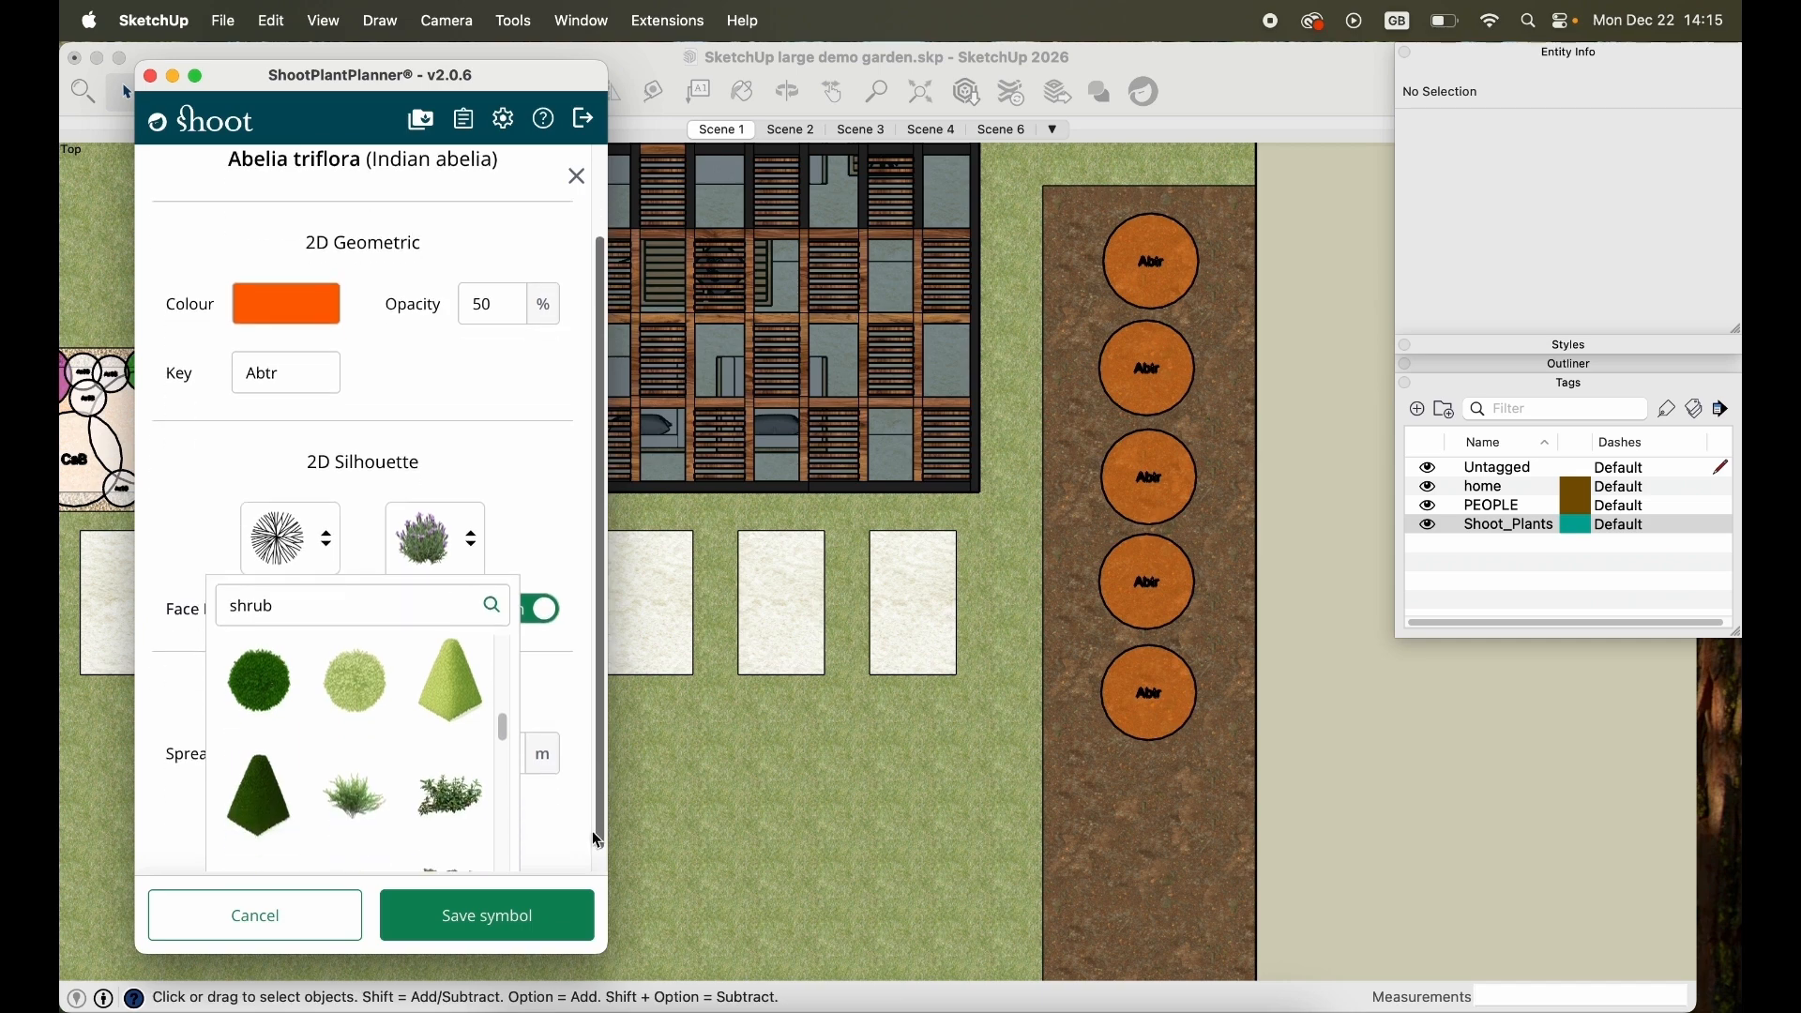
{"action": "scroll", "coordinate": [499, 749], "scroll_direction": "down", "scroll_amount": 3}
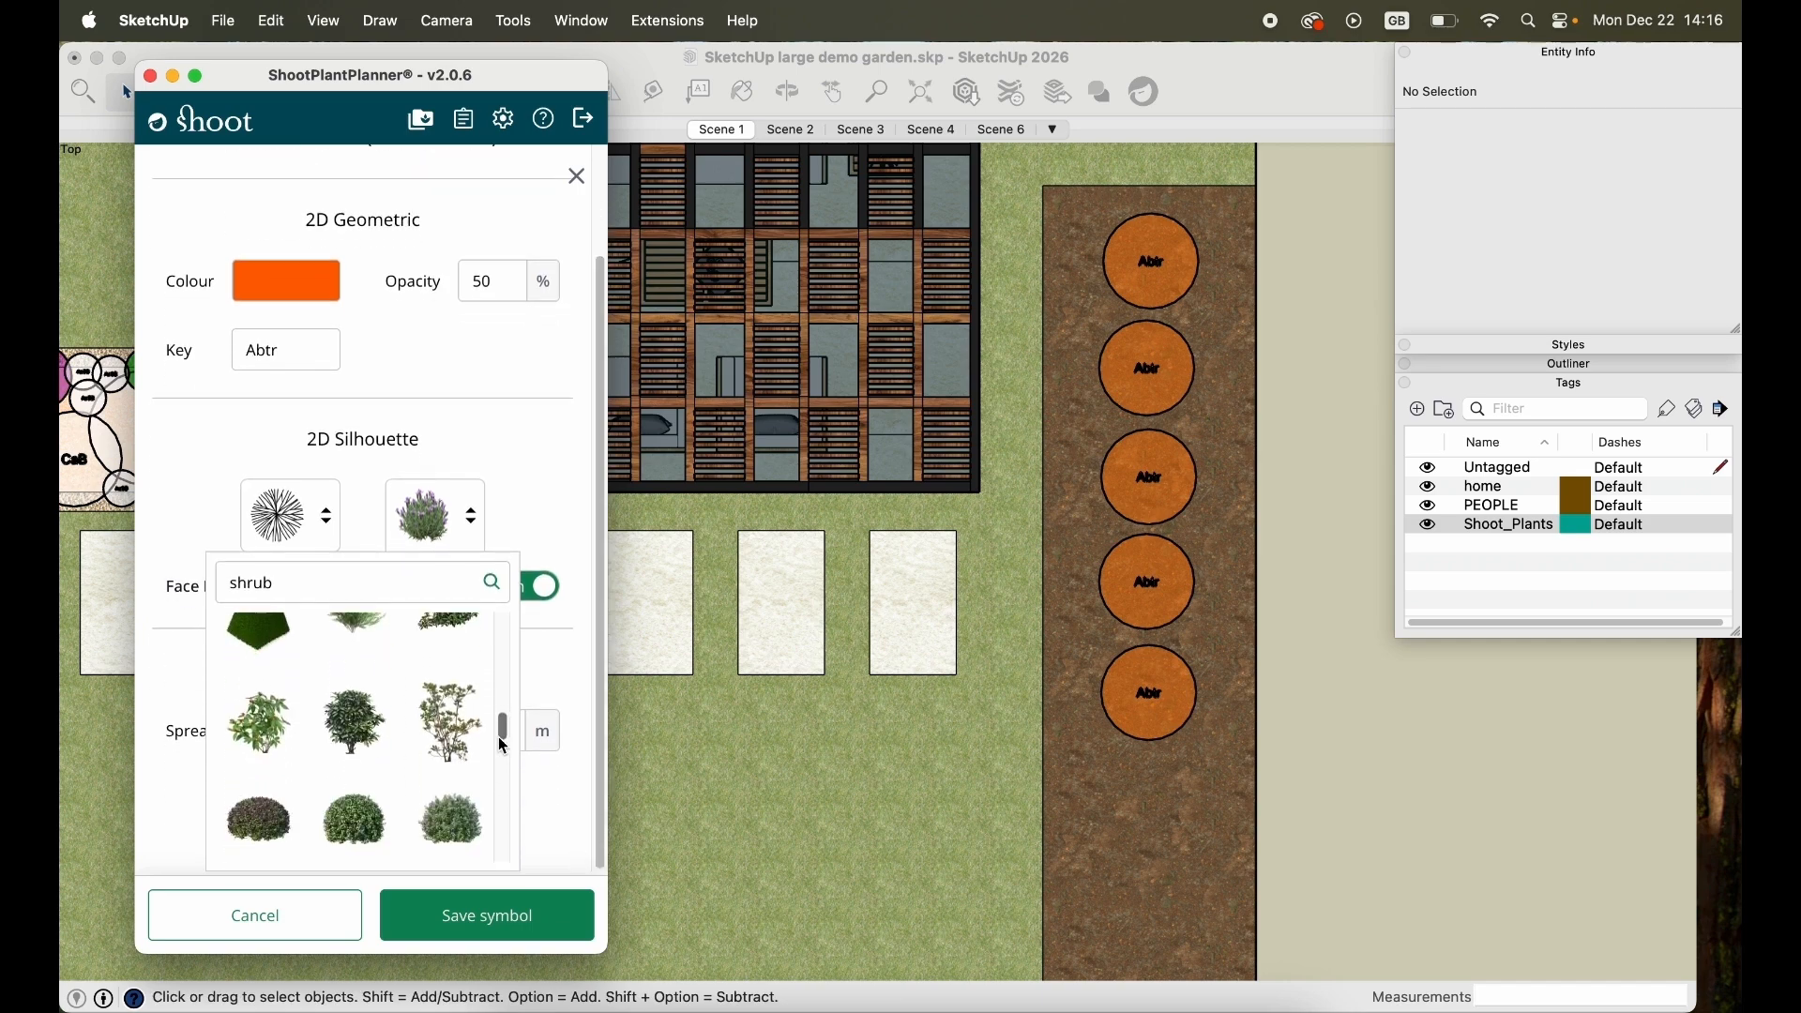
{"action": "left_click", "coordinate": [350, 718]}
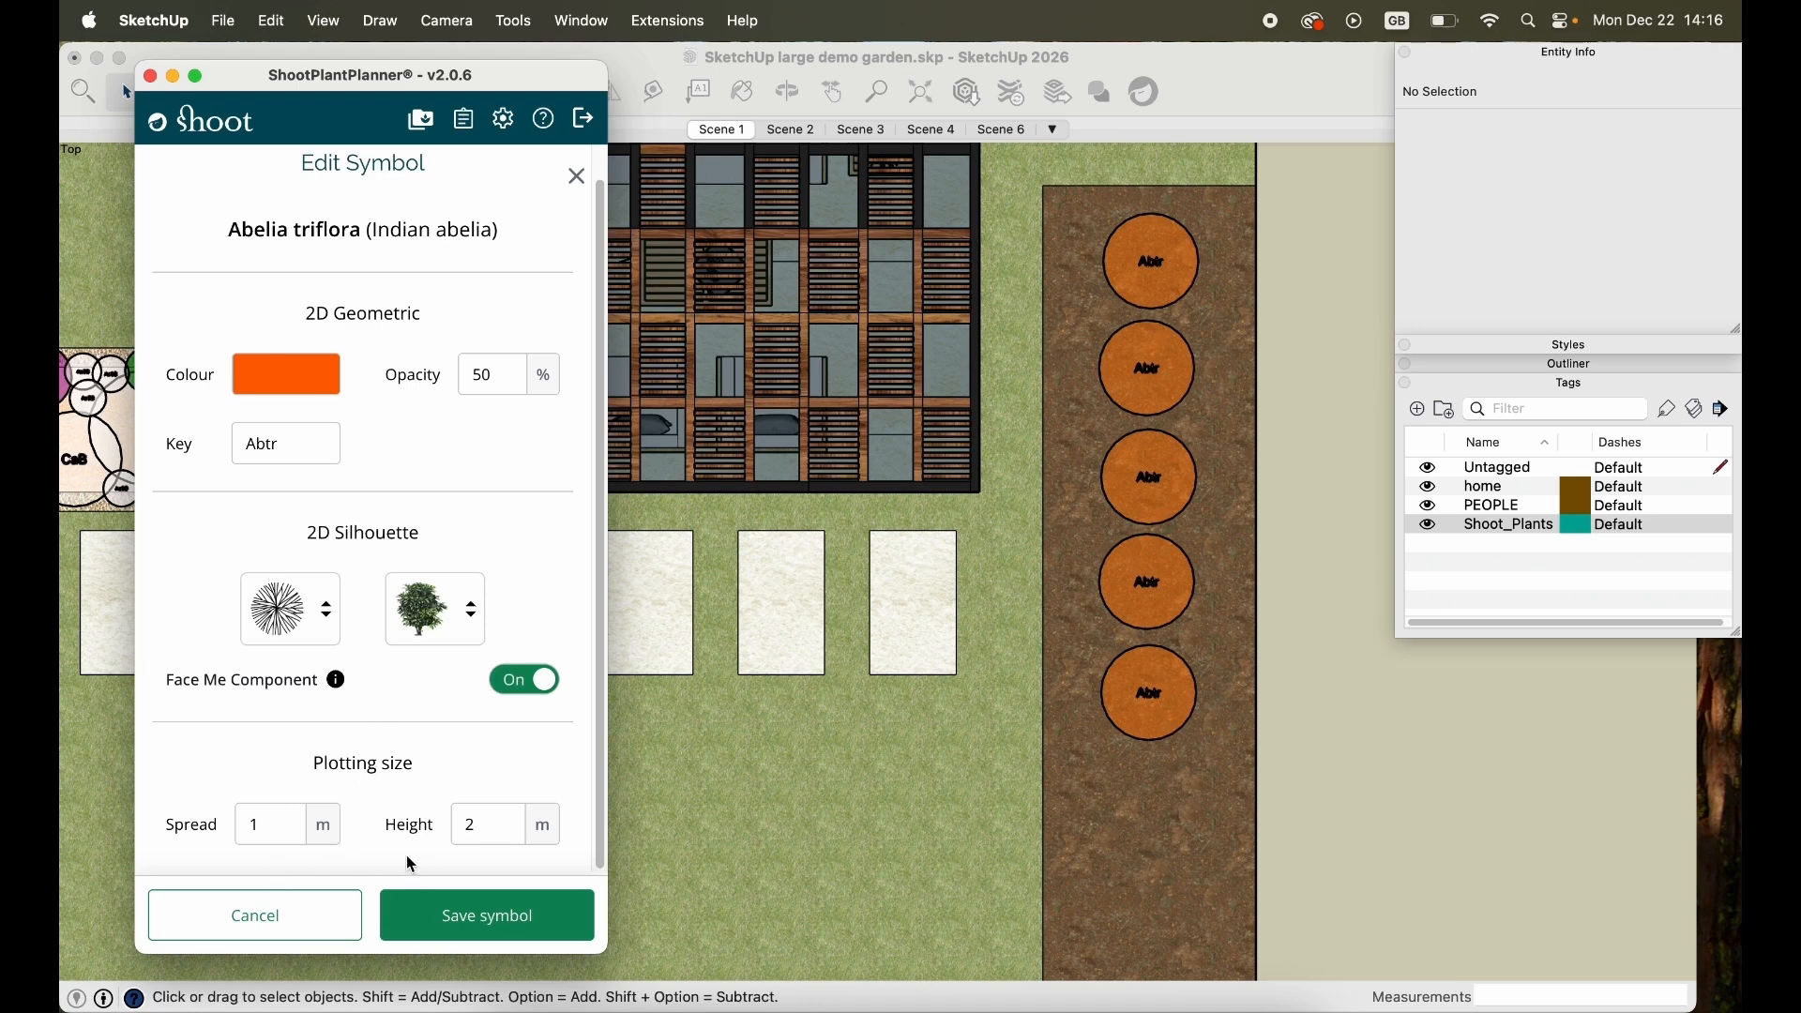
Adjust Abelia triflora's plotting size with a smaller spread, check the height value, and save the symbol.
{"action": "double_click", "coordinate": [294, 824]}
{"action": "left_click", "coordinate": [472, 827]}
{"action": "left_click", "coordinate": [498, 934]}
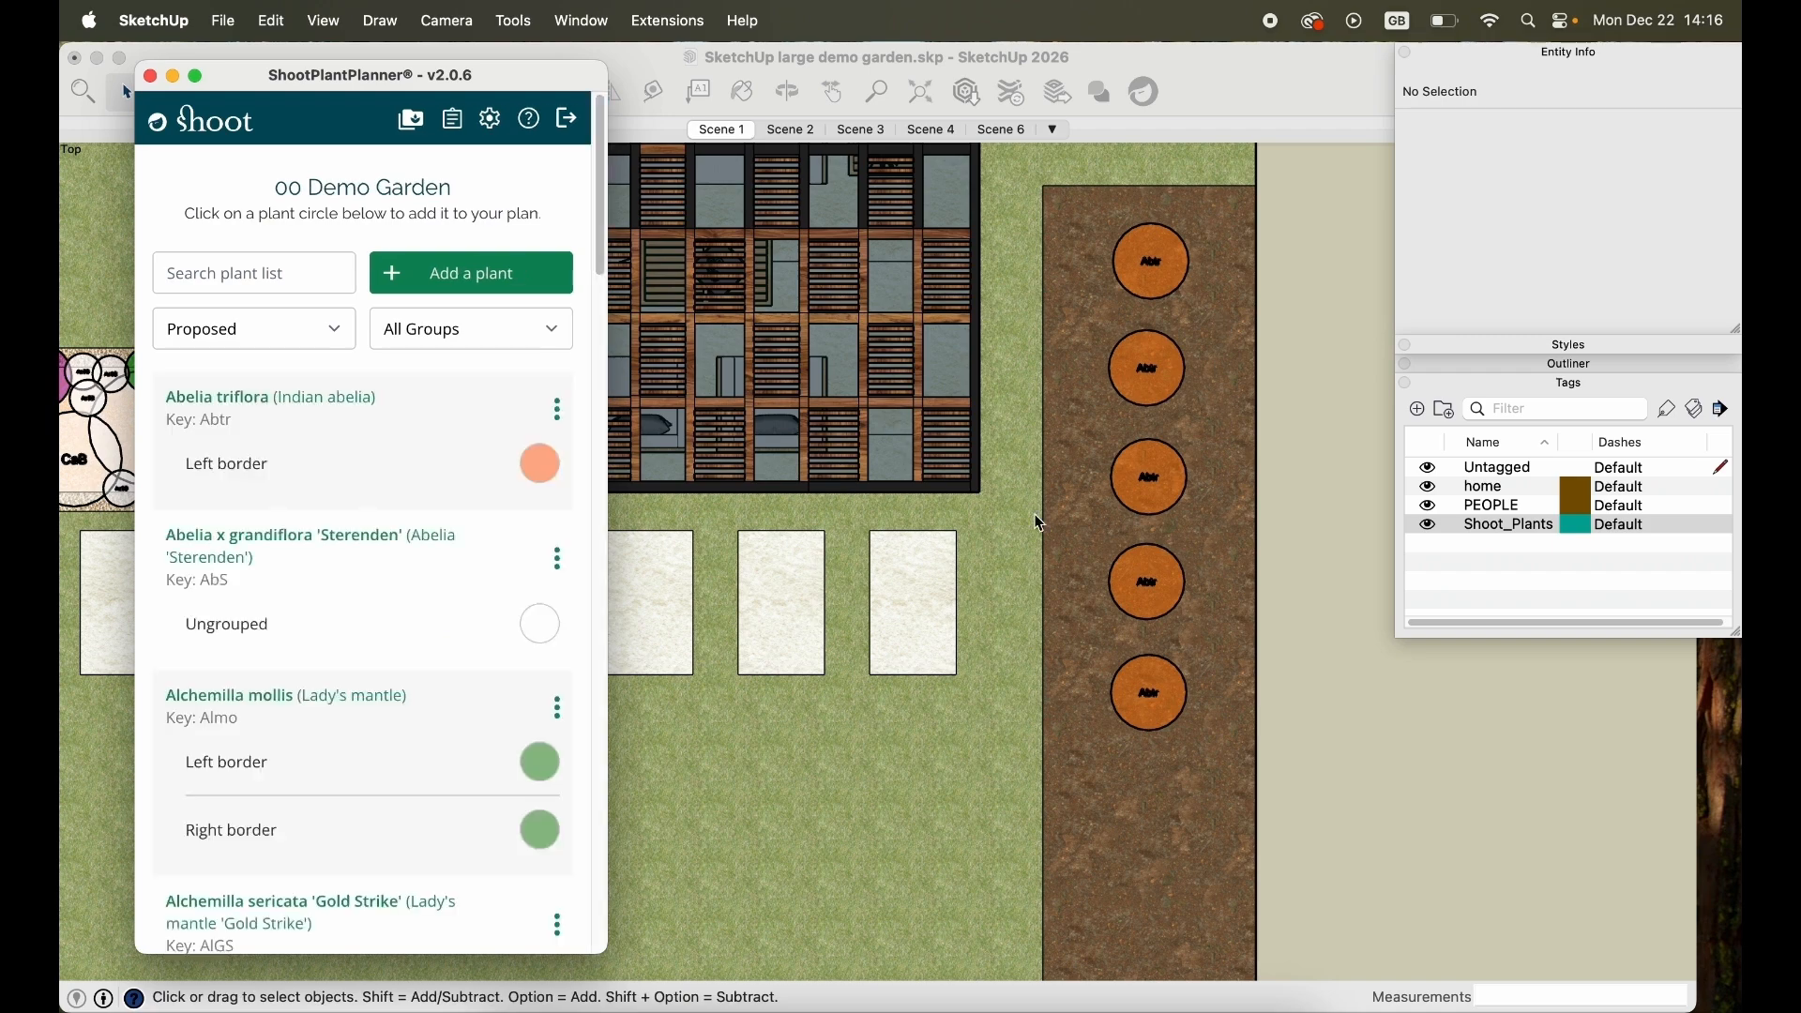
Turn on 2D Silhouette and Show properties box in the plant planner settings and save them.
{"action": "left_click", "coordinate": [491, 122]}
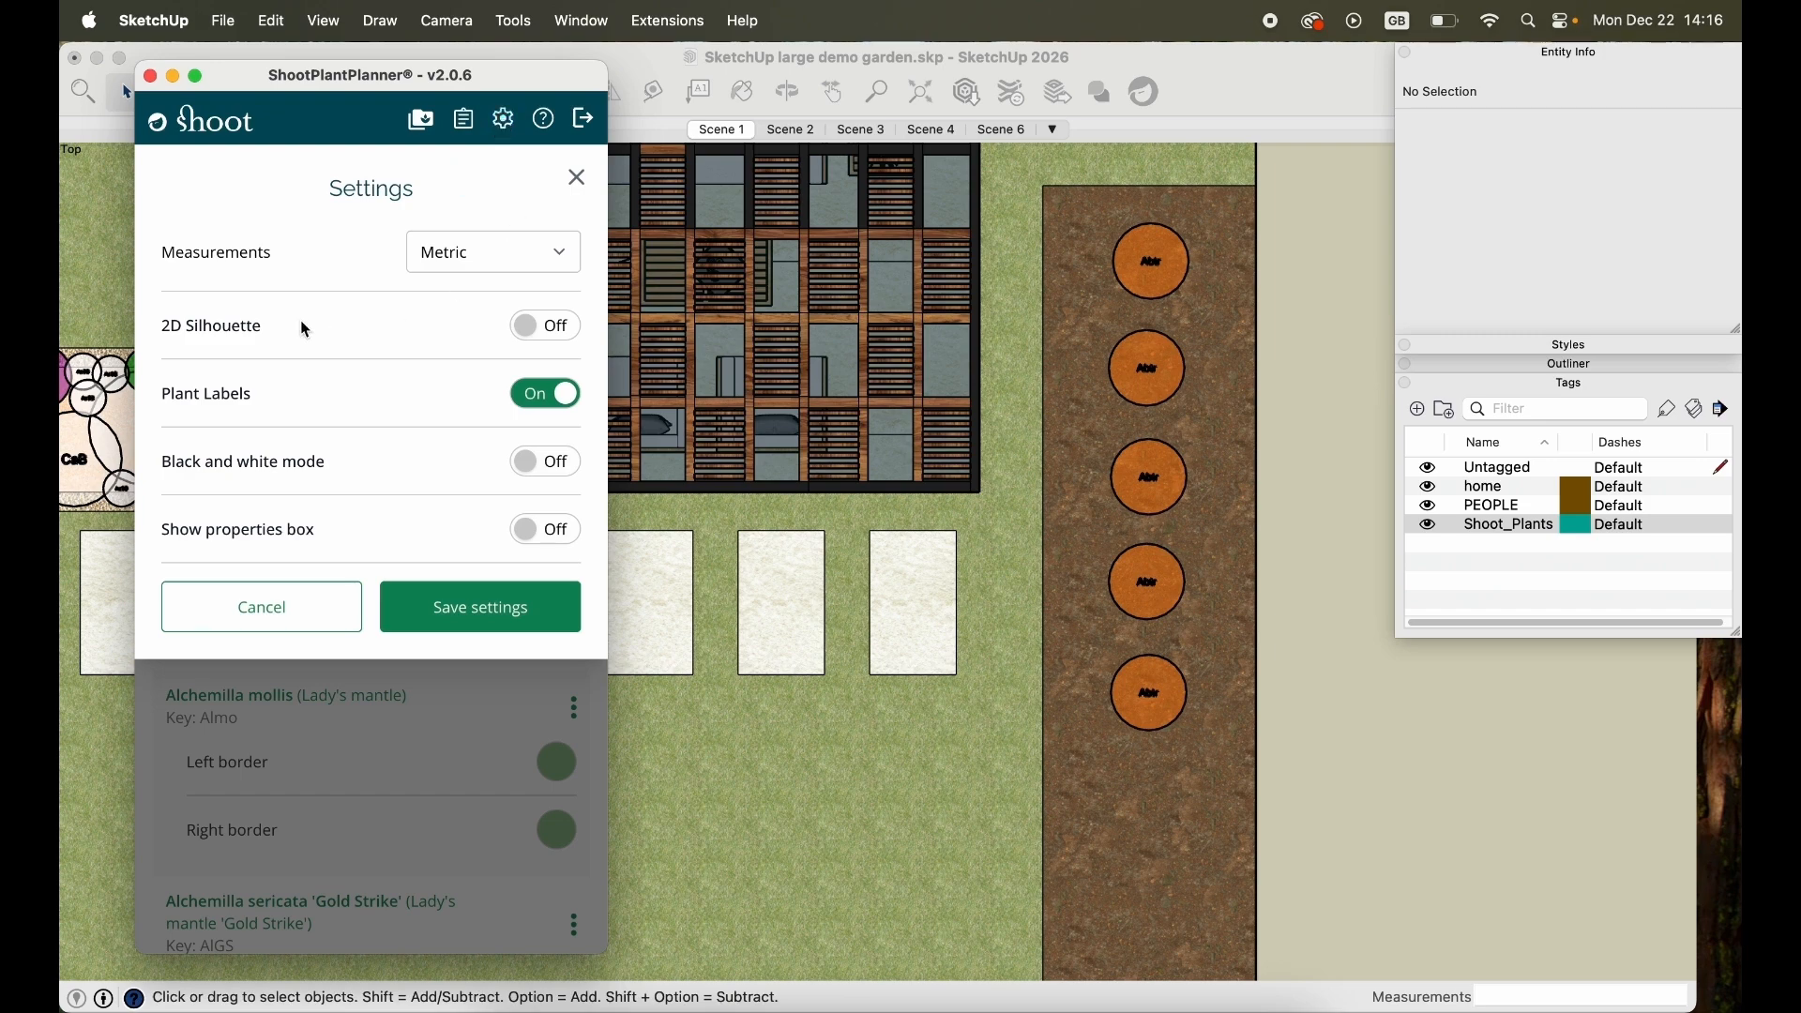
{"action": "left_click", "coordinate": [561, 333]}
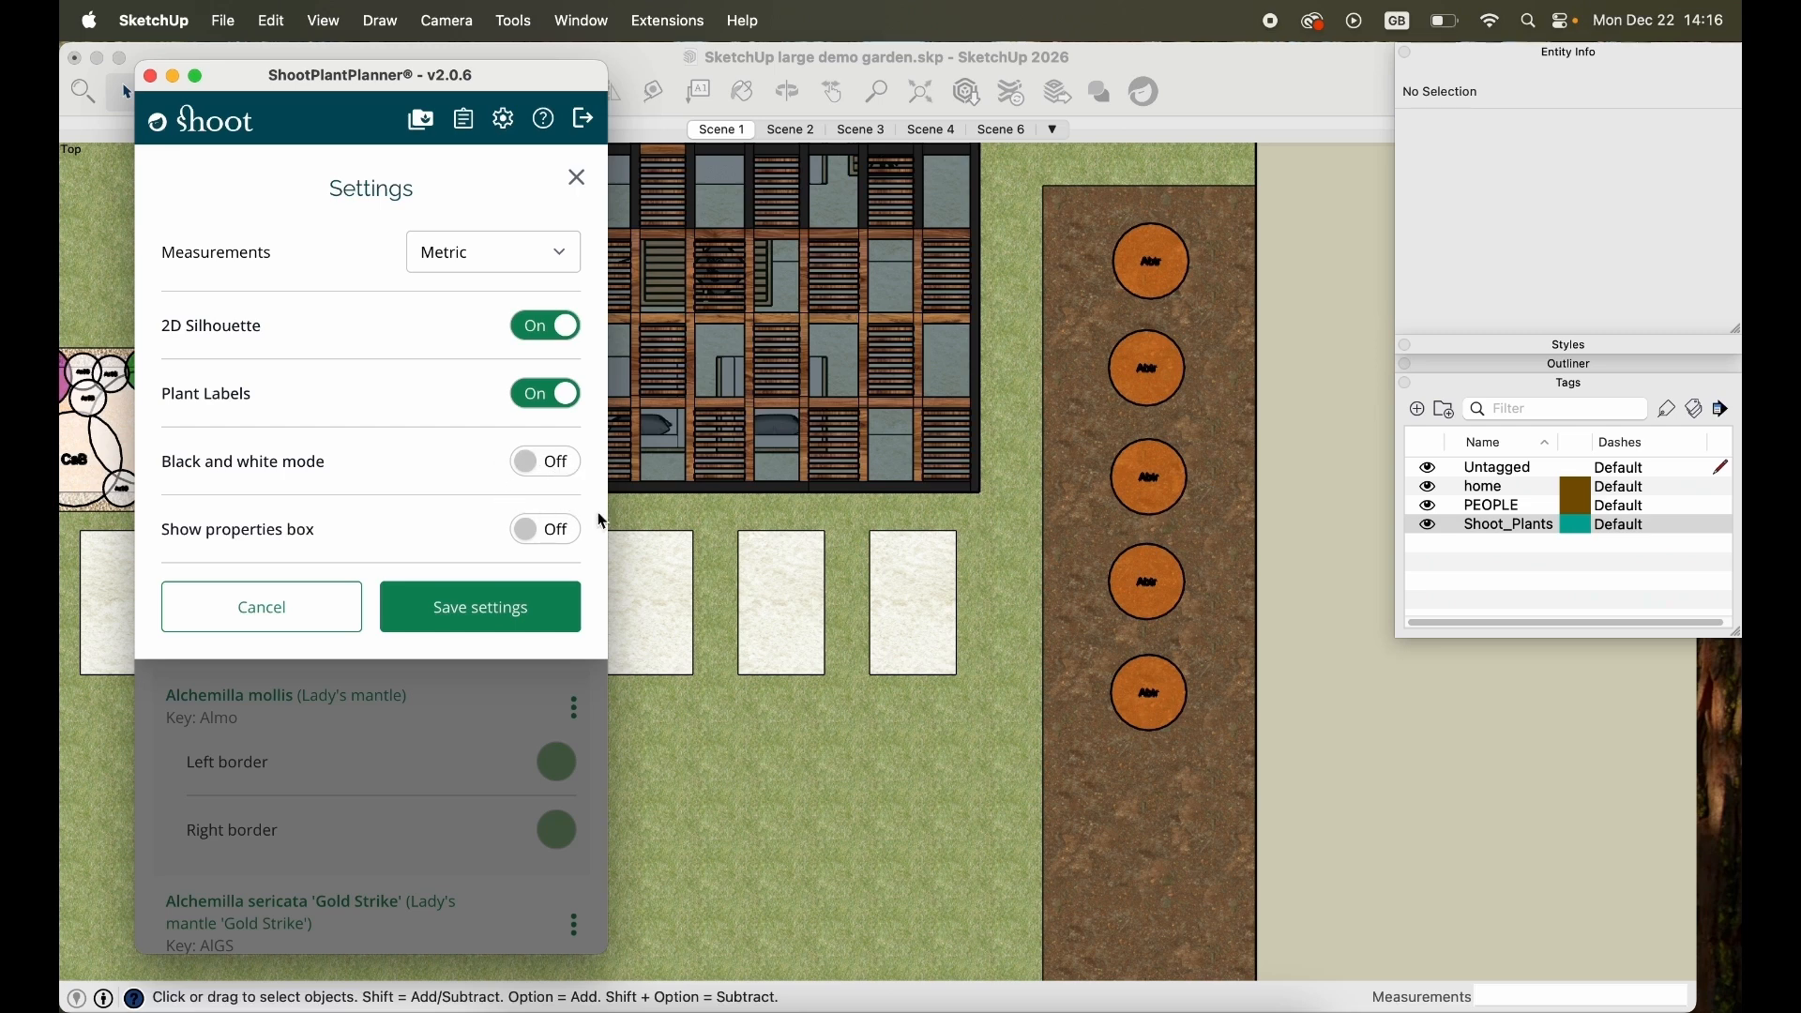
{"action": "left_click", "coordinate": [561, 547]}
{"action": "left_click", "coordinate": [508, 616]}
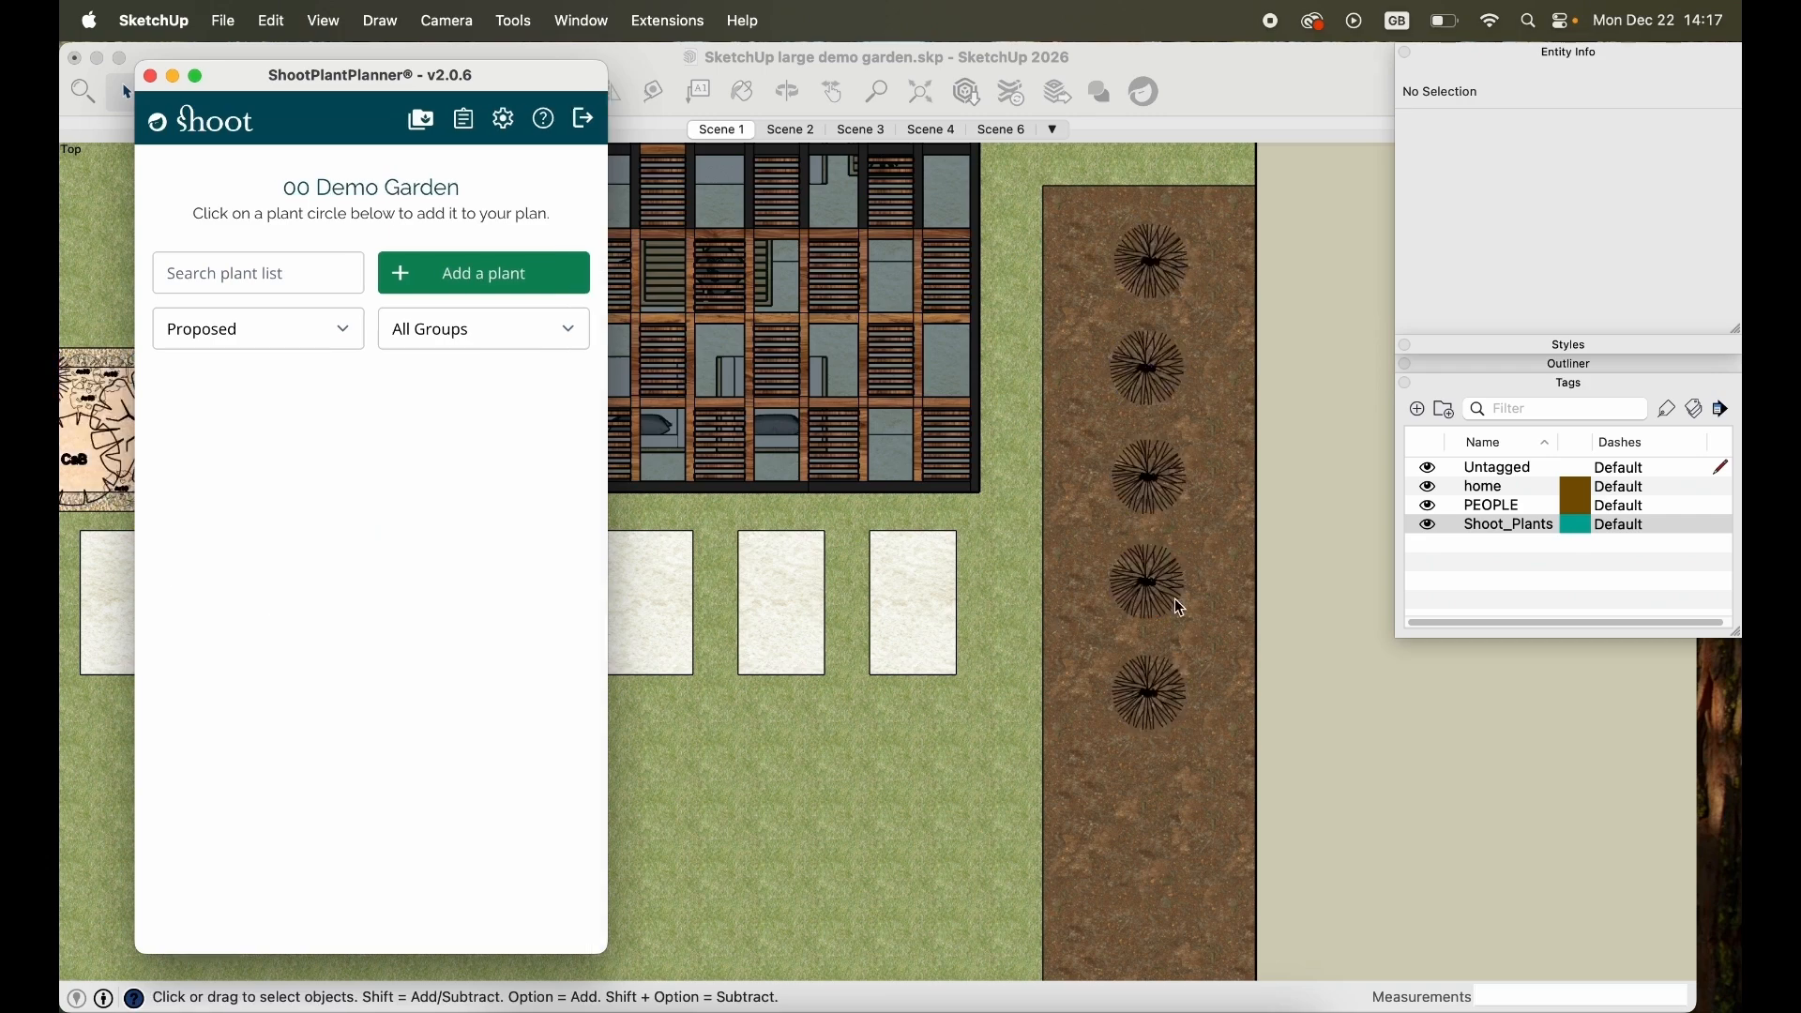
Examine the plan silhouettes of the plants in the brown soil bed and across the whole garden.
{"action": "scroll", "coordinate": [1180, 608], "scroll_direction": "up", "scroll_amount": 2}
{"action": "scroll", "coordinate": [1178, 603], "scroll_direction": "up", "scroll_amount": 2}
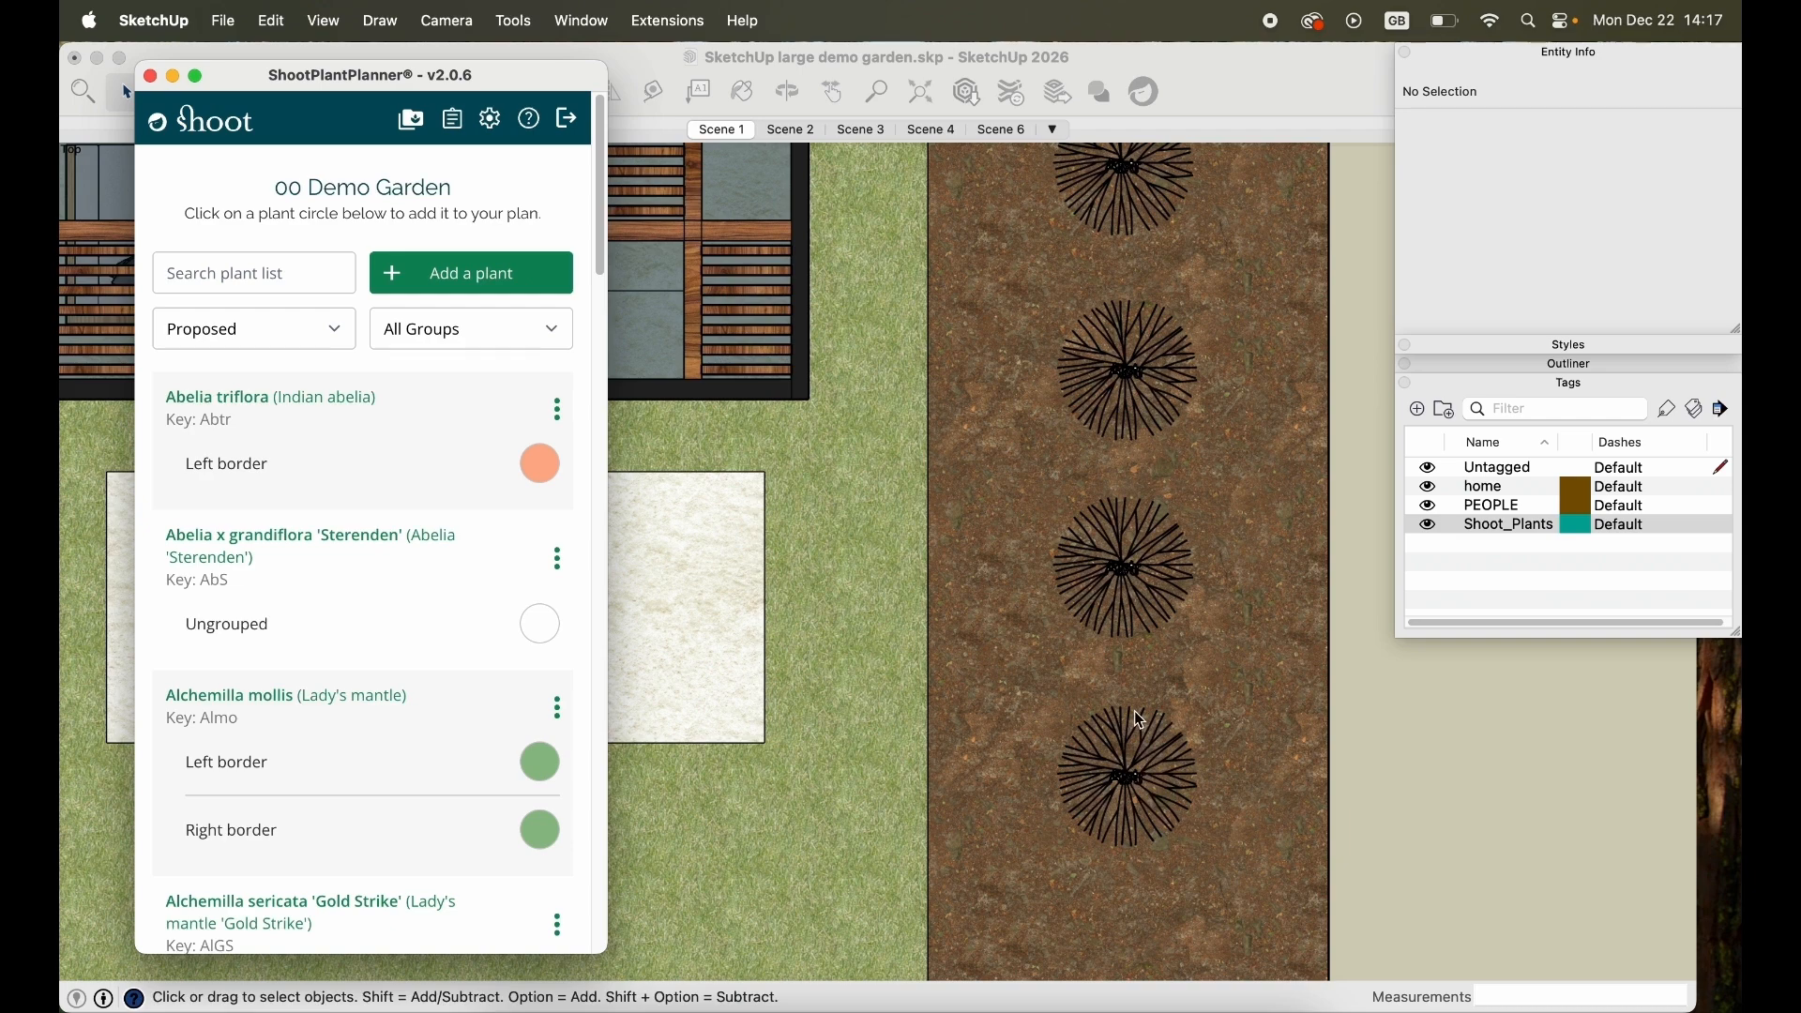
{"action": "scroll", "coordinate": [1140, 720], "scroll_direction": "down", "scroll_amount": 5}
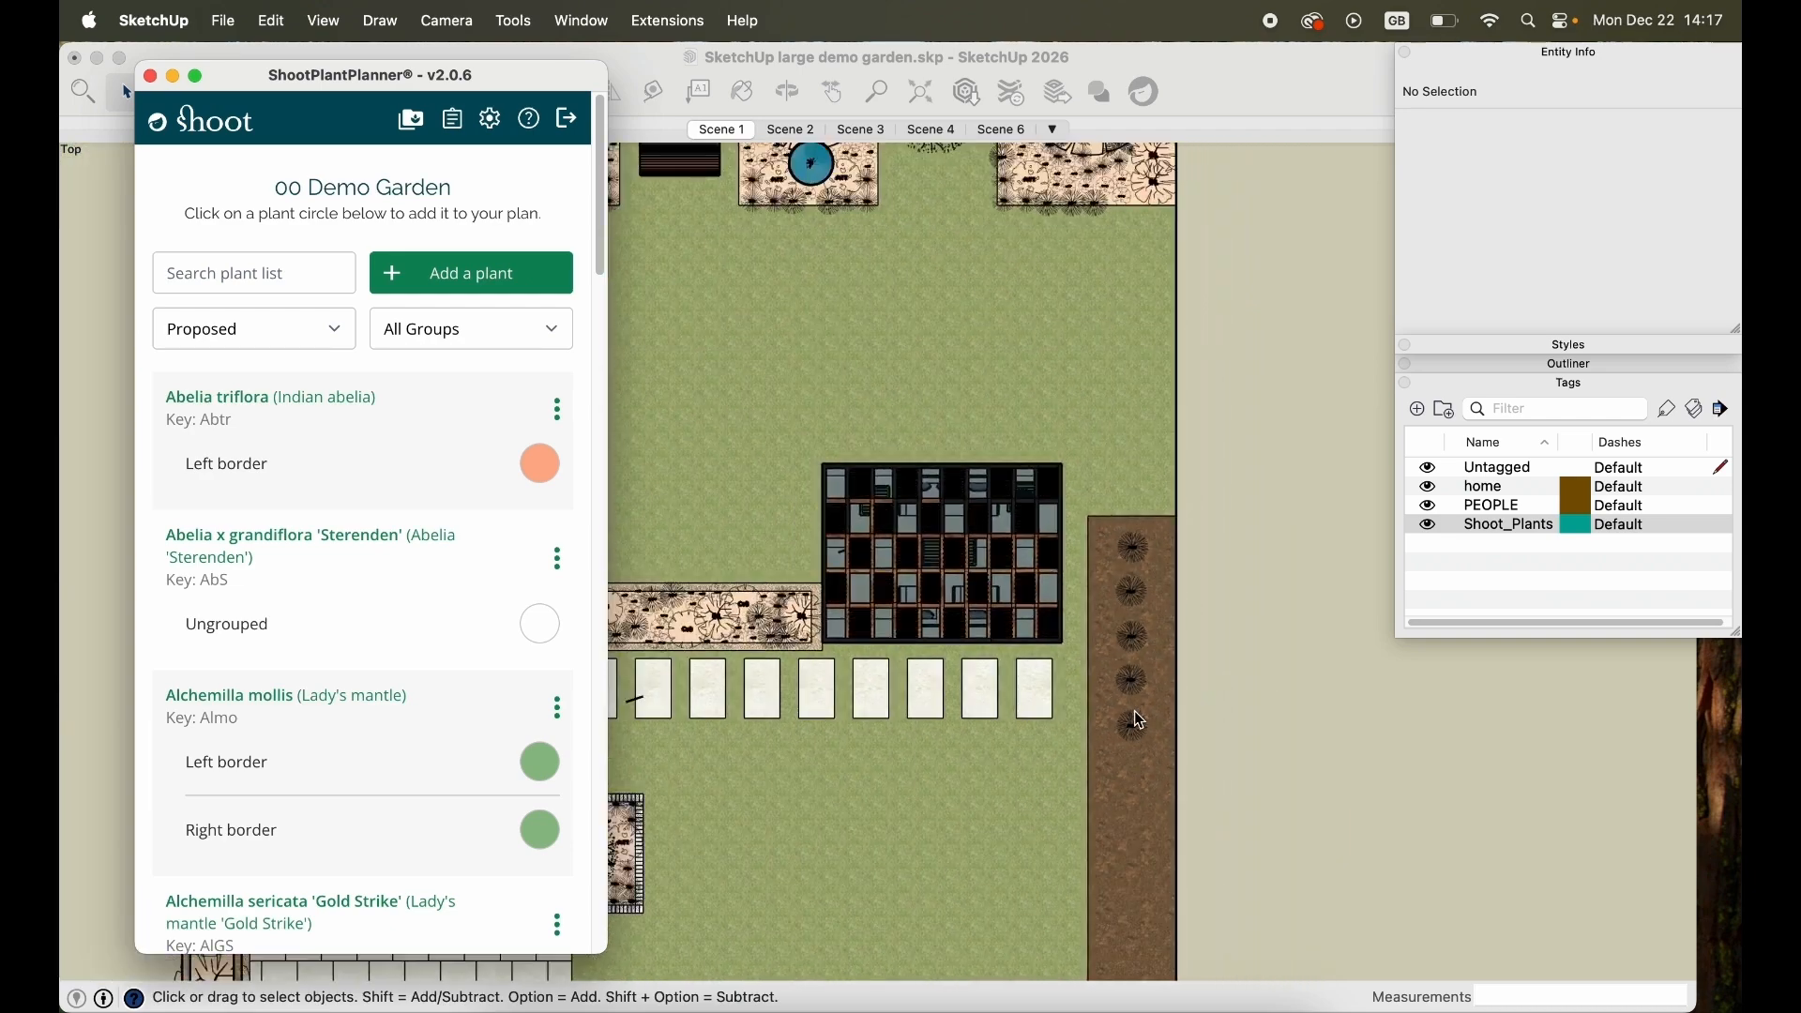
{"action": "scroll", "coordinate": [1141, 720], "scroll_direction": "down", "scroll_amount": 3}
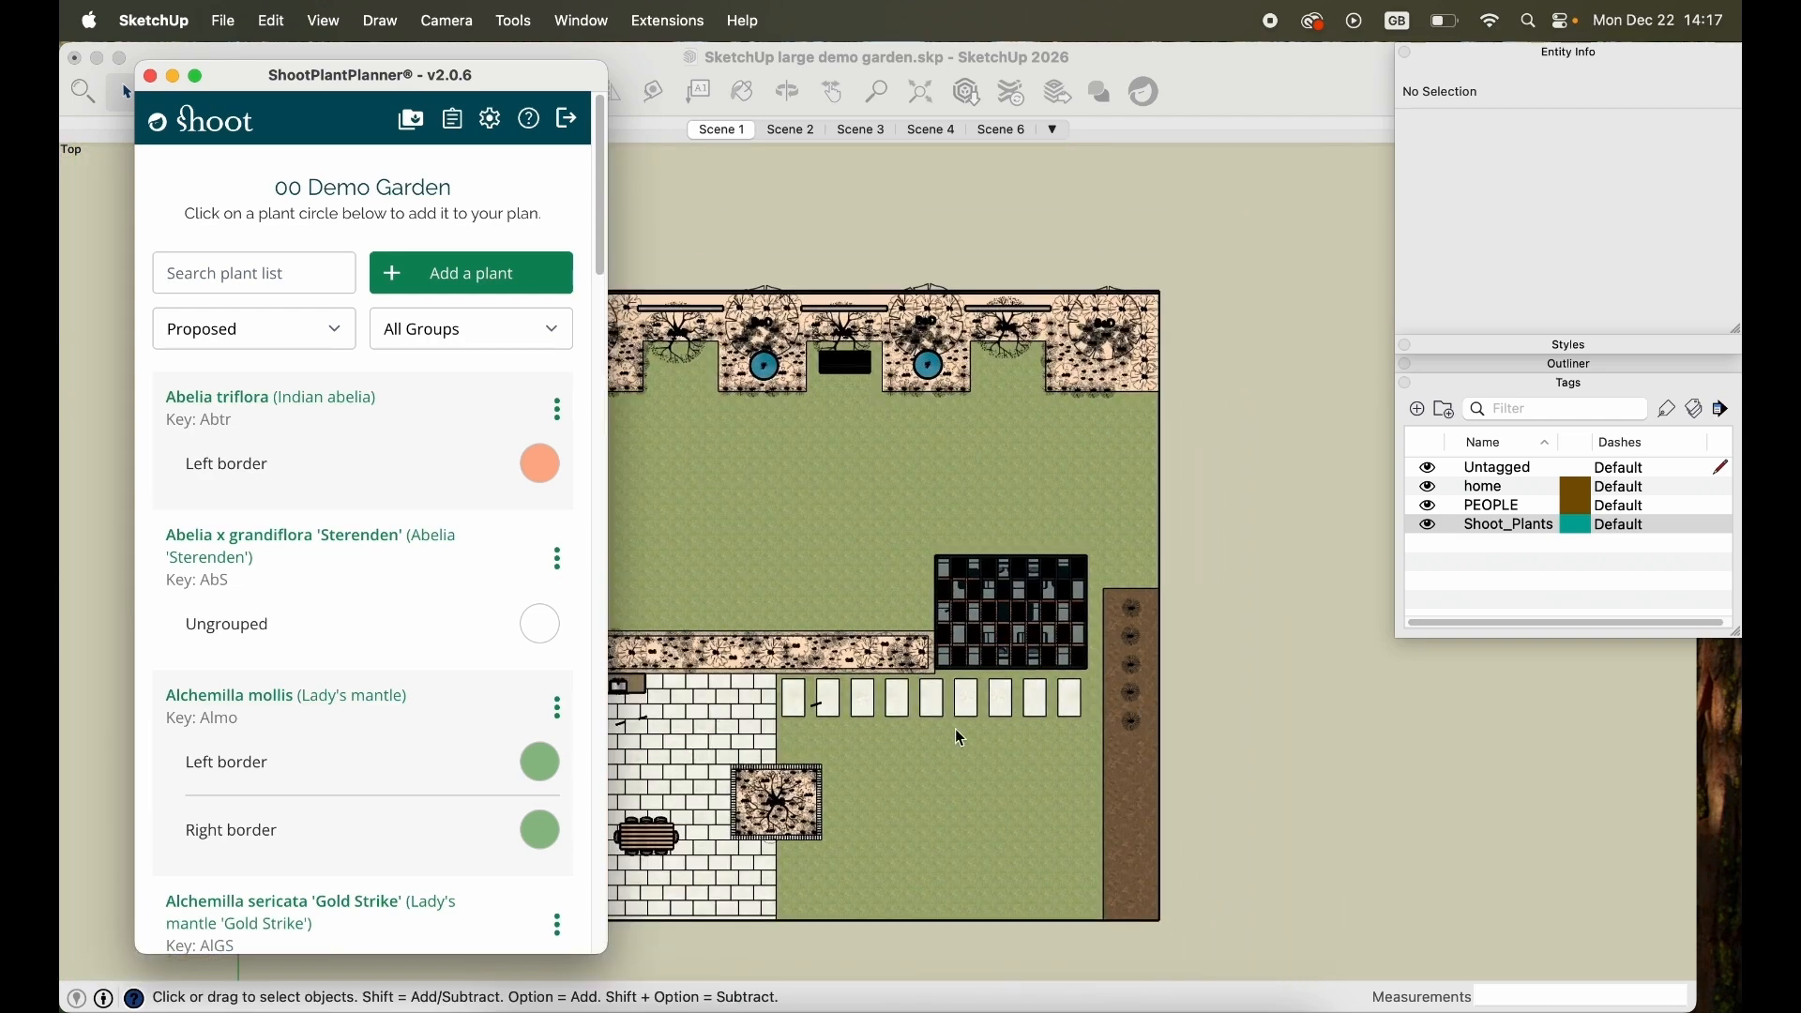
{"action": "key", "text": "h"}
{"action": "left_click_drag", "start_coordinate": [860, 740], "coordinate": [1004, 697]}
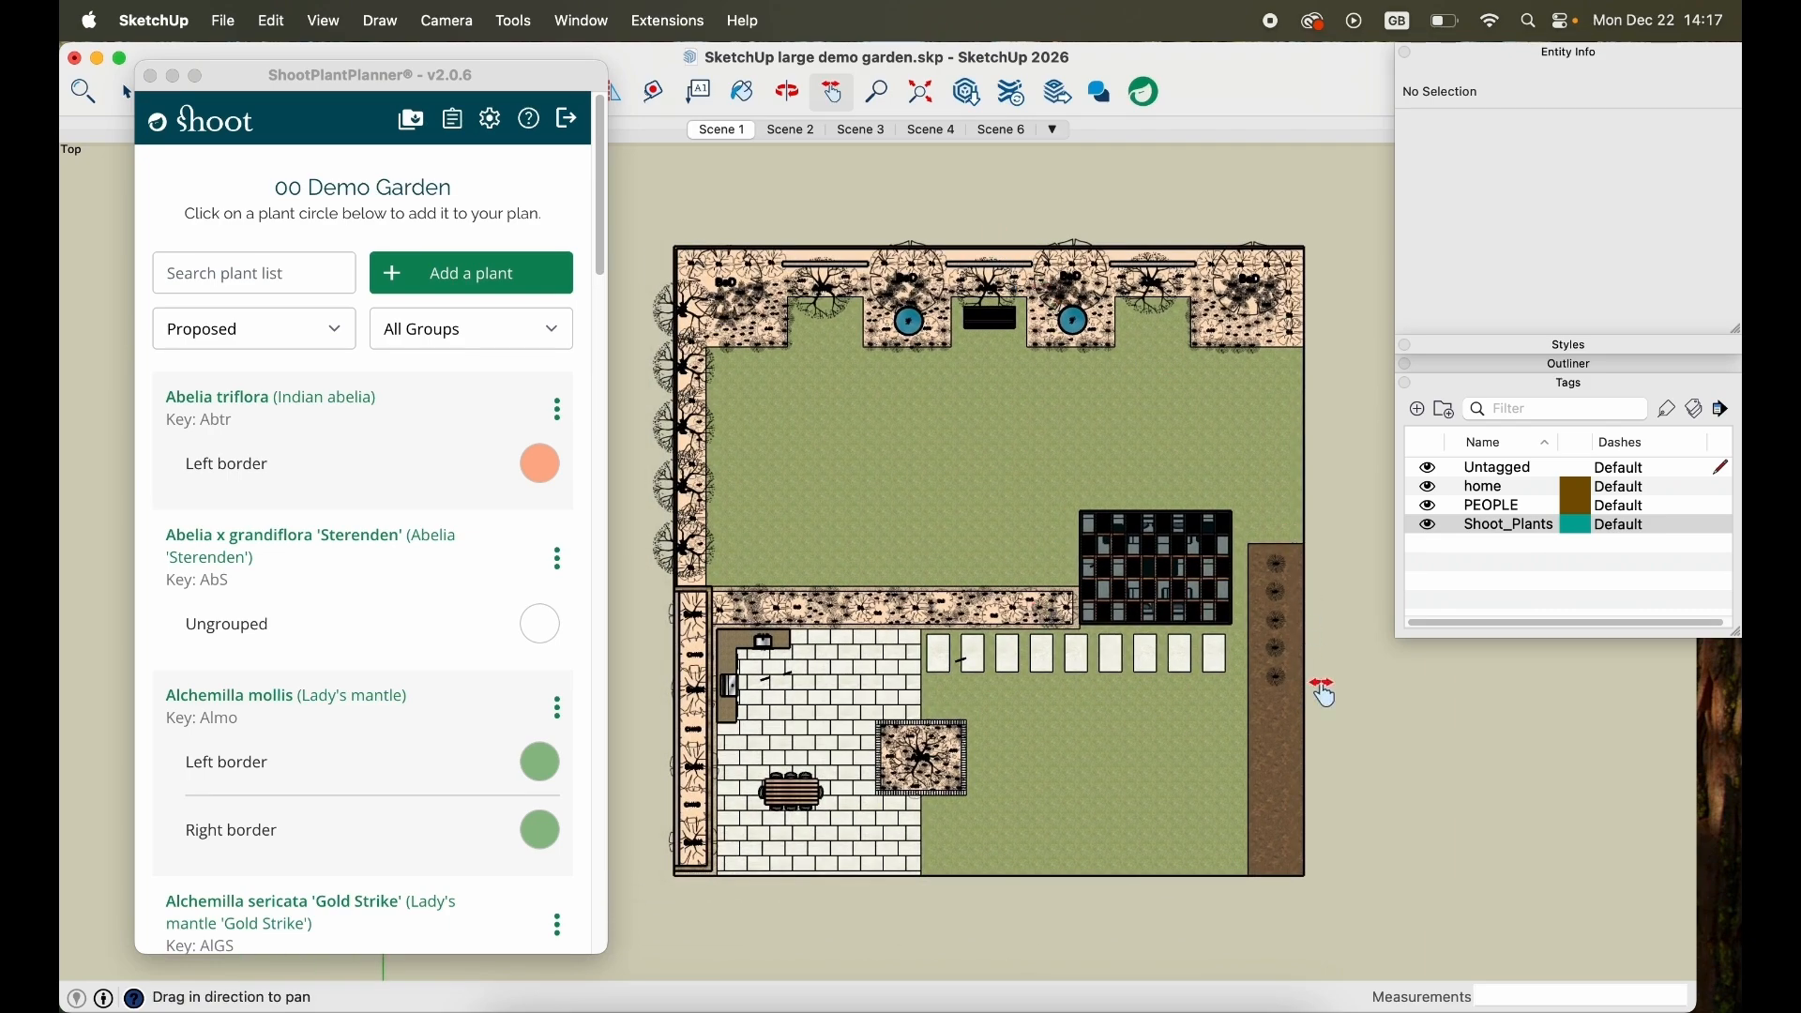
{"action": "key", "text": "space"}
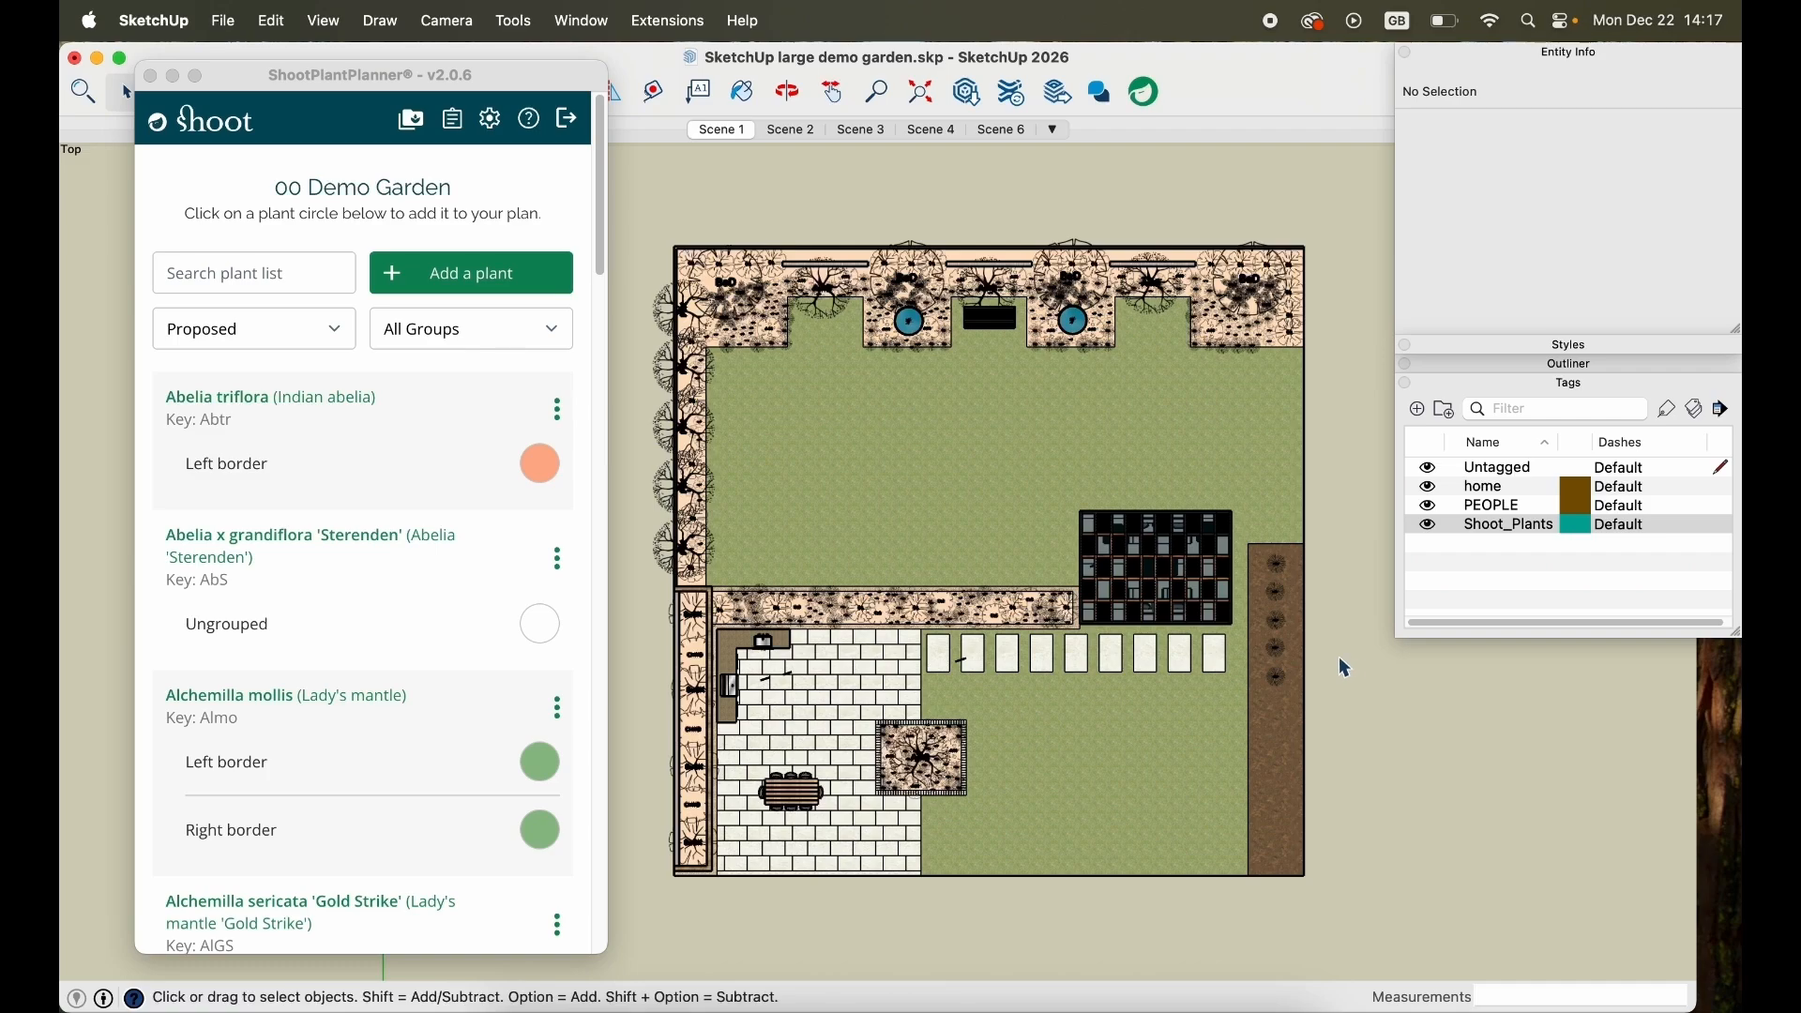
Switch to Scene 2, close the plant planner window and examine the plant silhouettes along the walled borders from several angles.
{"action": "left_click", "coordinate": [791, 129]}
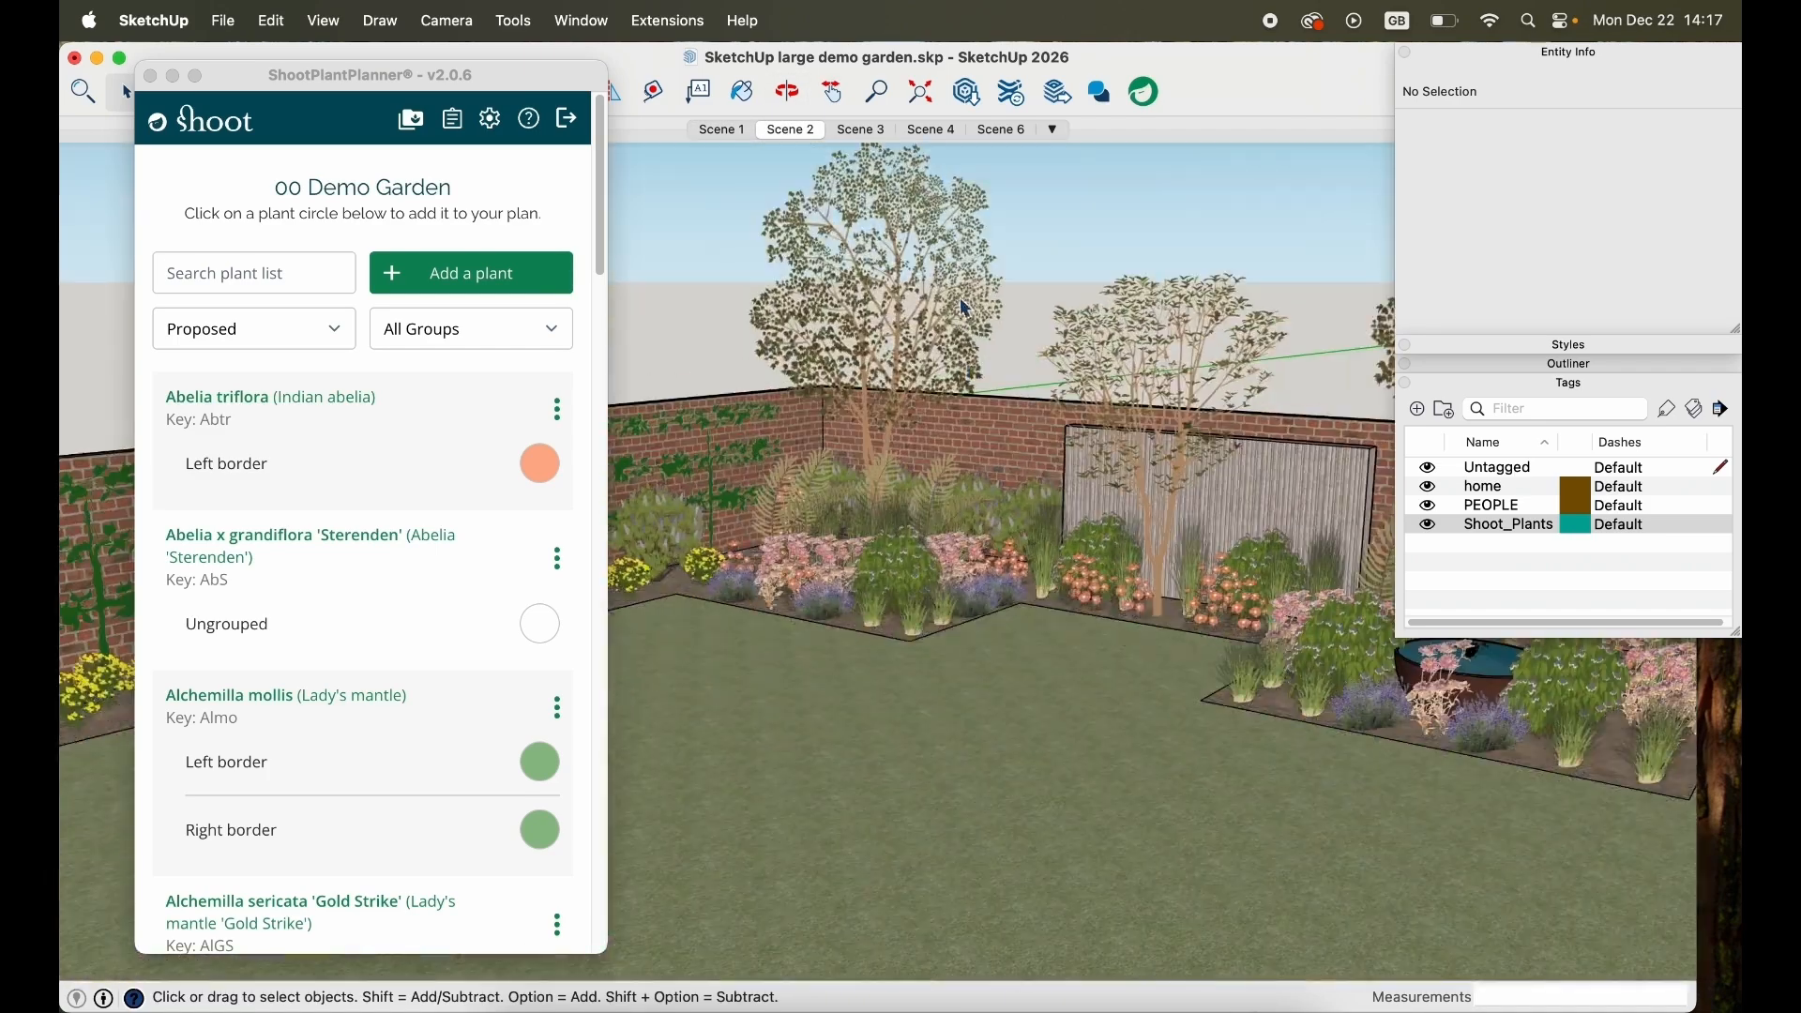
{"action": "left_click", "coordinate": [175, 77]}
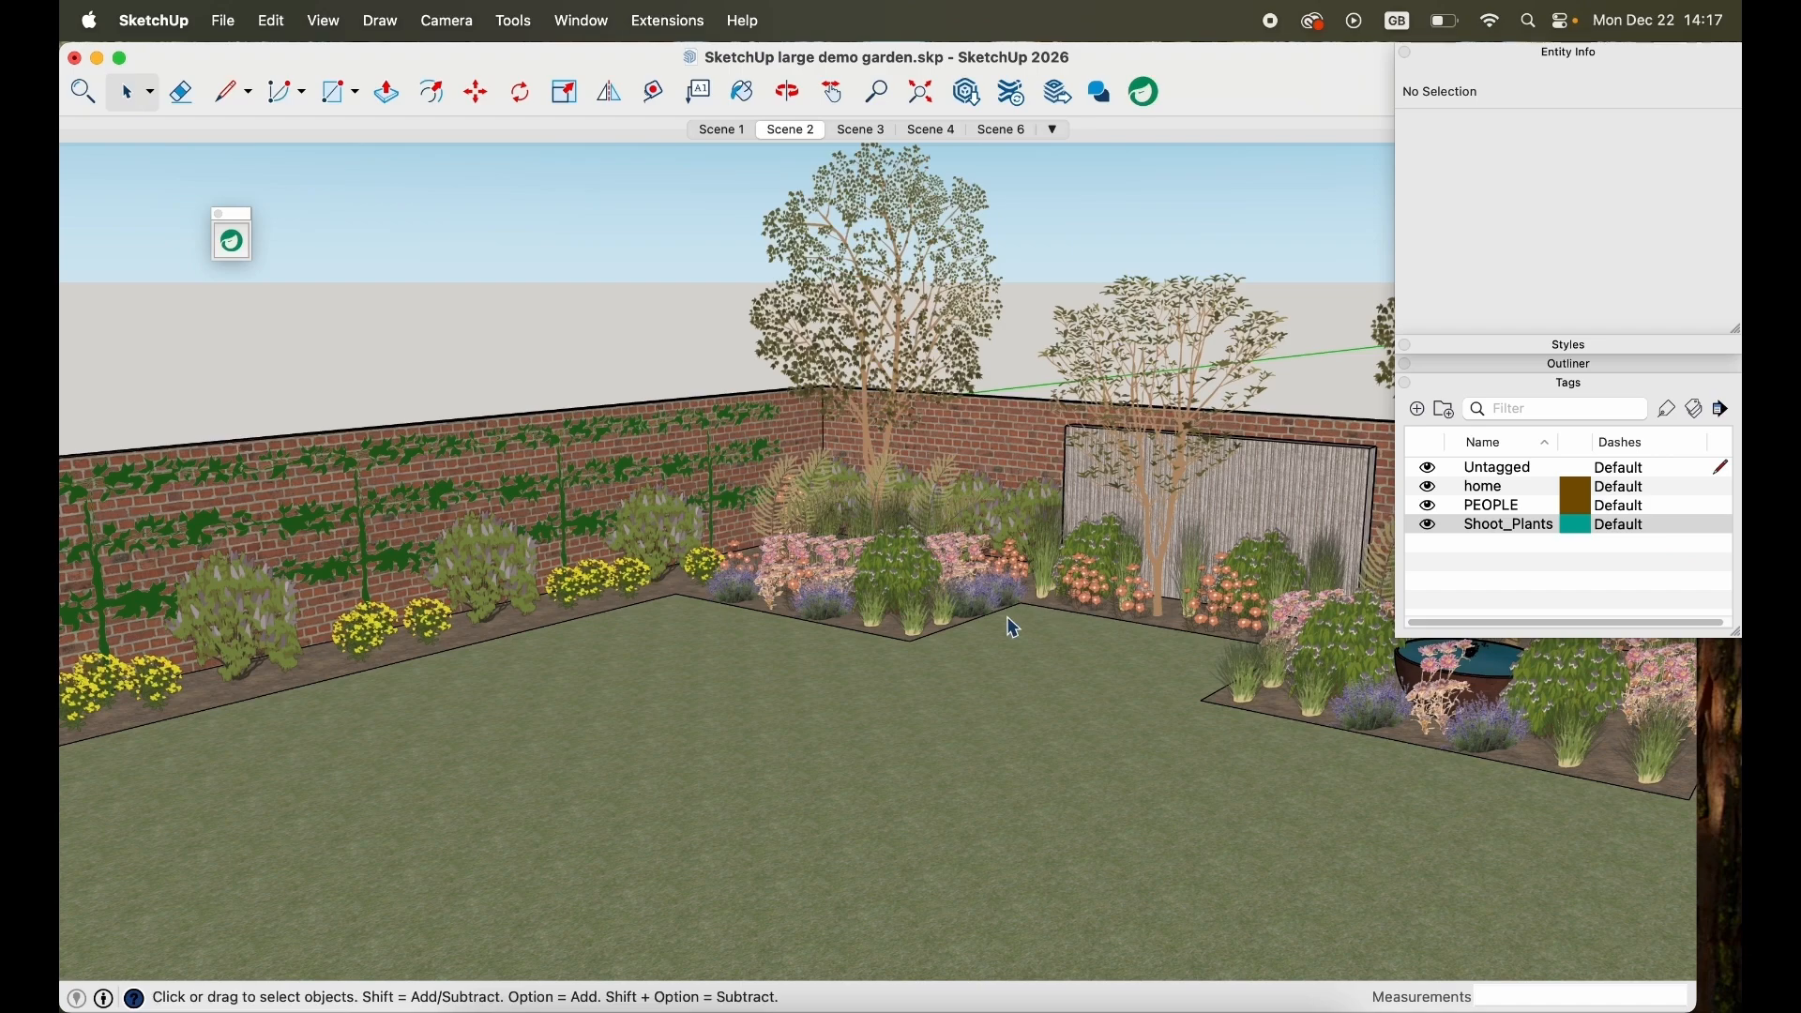
{"action": "key", "text": "o"}
{"action": "left_click_drag", "start_coordinate": [751, 645], "coordinate": [836, 750]}
{"action": "left_click_drag", "start_coordinate": [851, 588], "coordinate": [855, 625]}
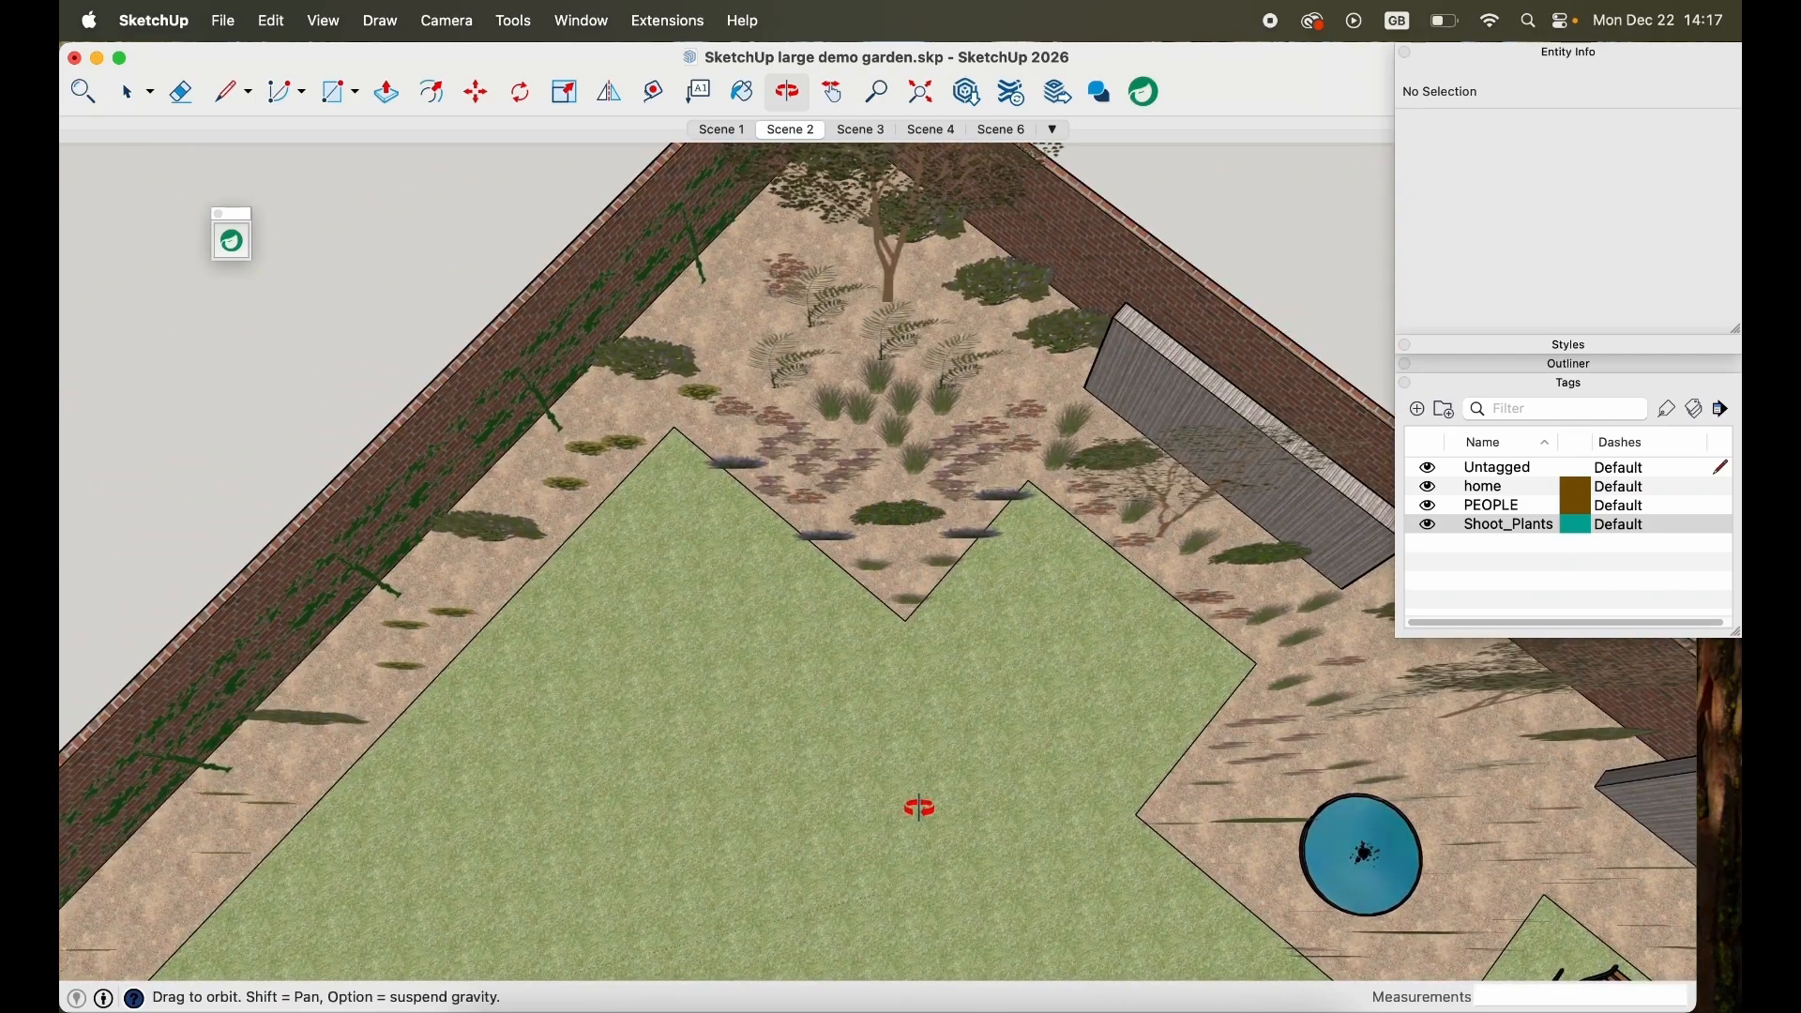
{"action": "left_click_drag", "start_coordinate": [940, 907], "coordinate": [827, 765]}
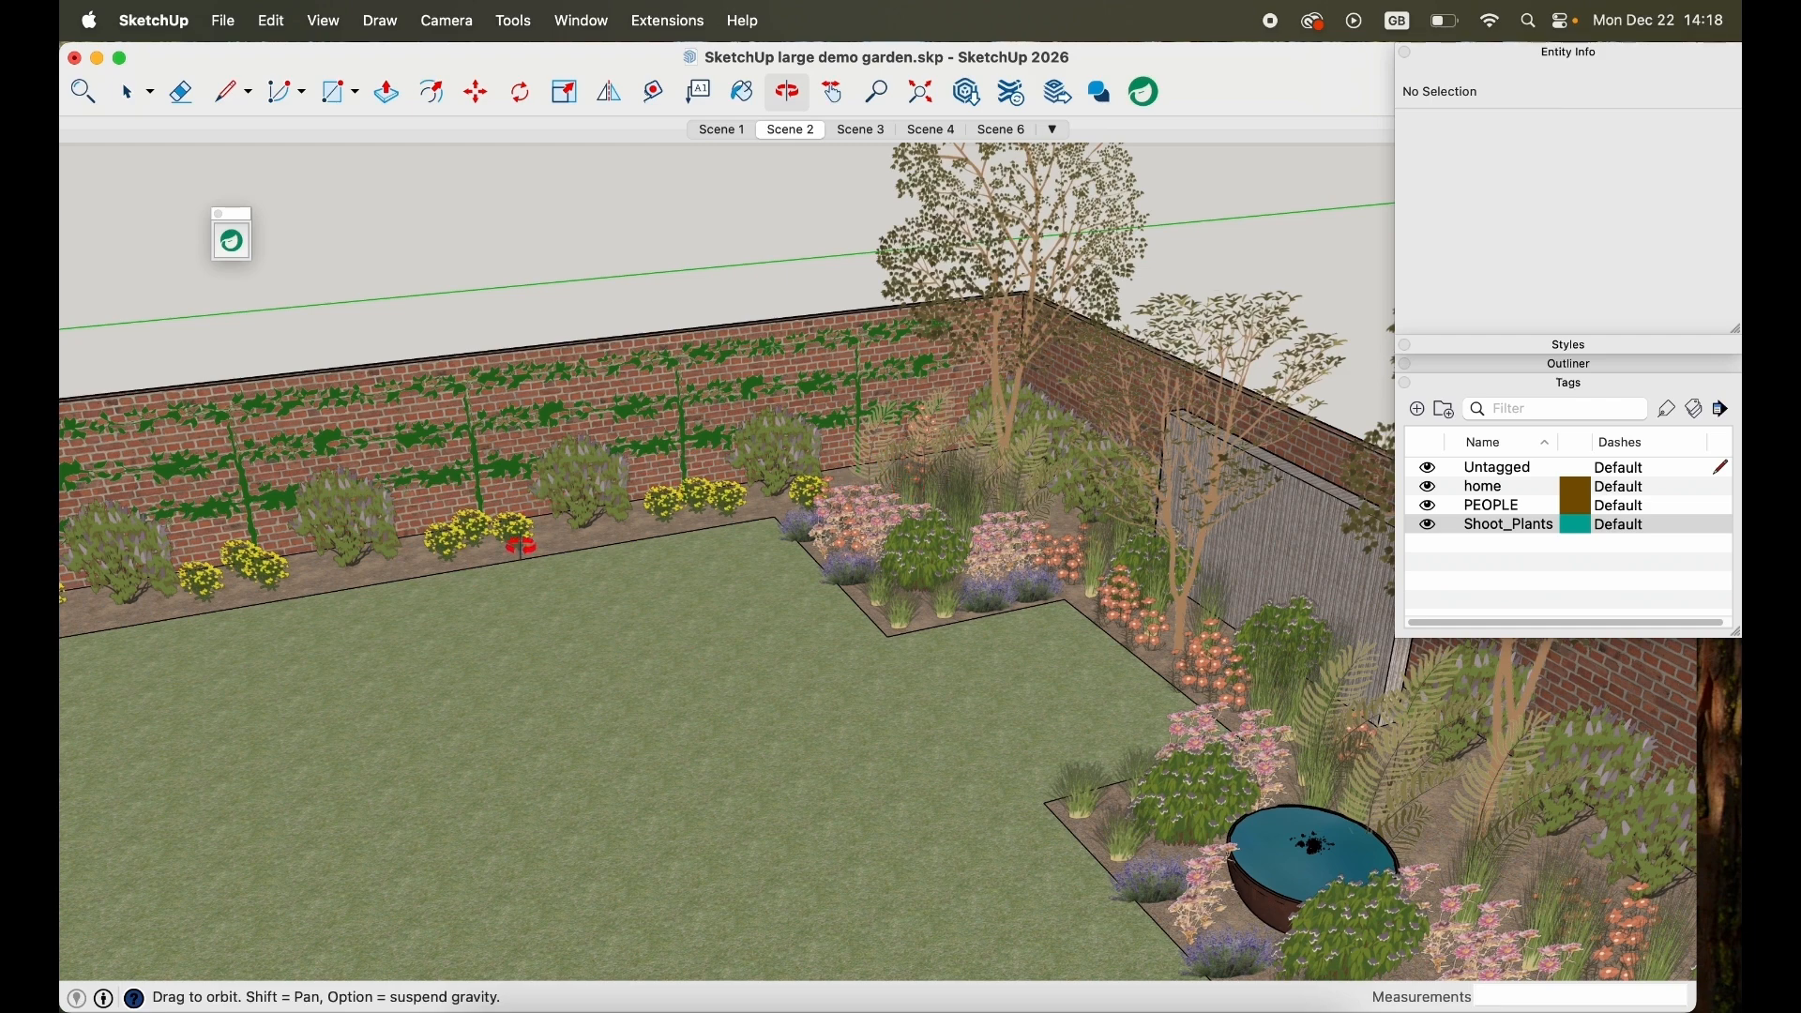
{"action": "left_click_drag", "start_coordinate": [490, 544], "coordinate": [464, 645]}
{"action": "key", "text": "h"}
{"action": "left_click_drag", "start_coordinate": [676, 627], "coordinate": [1141, 535]}
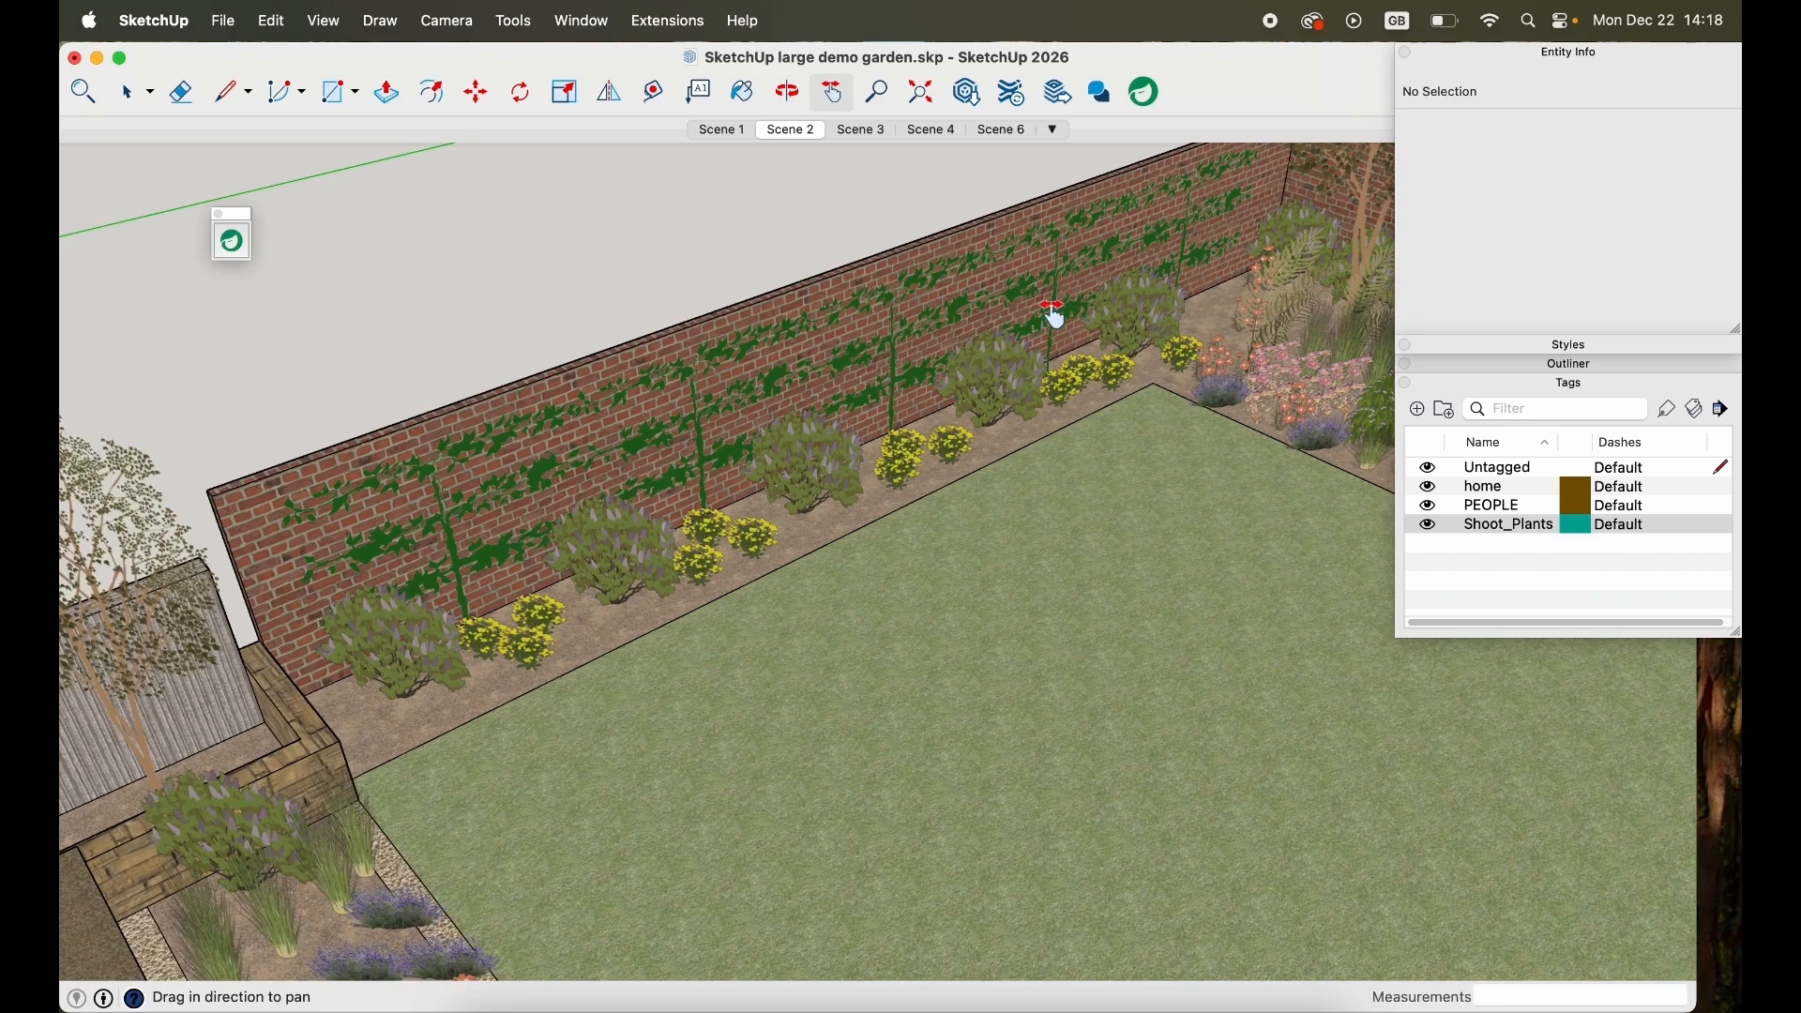
{"action": "left_click_drag", "start_coordinate": [937, 623], "coordinate": [819, 676]}
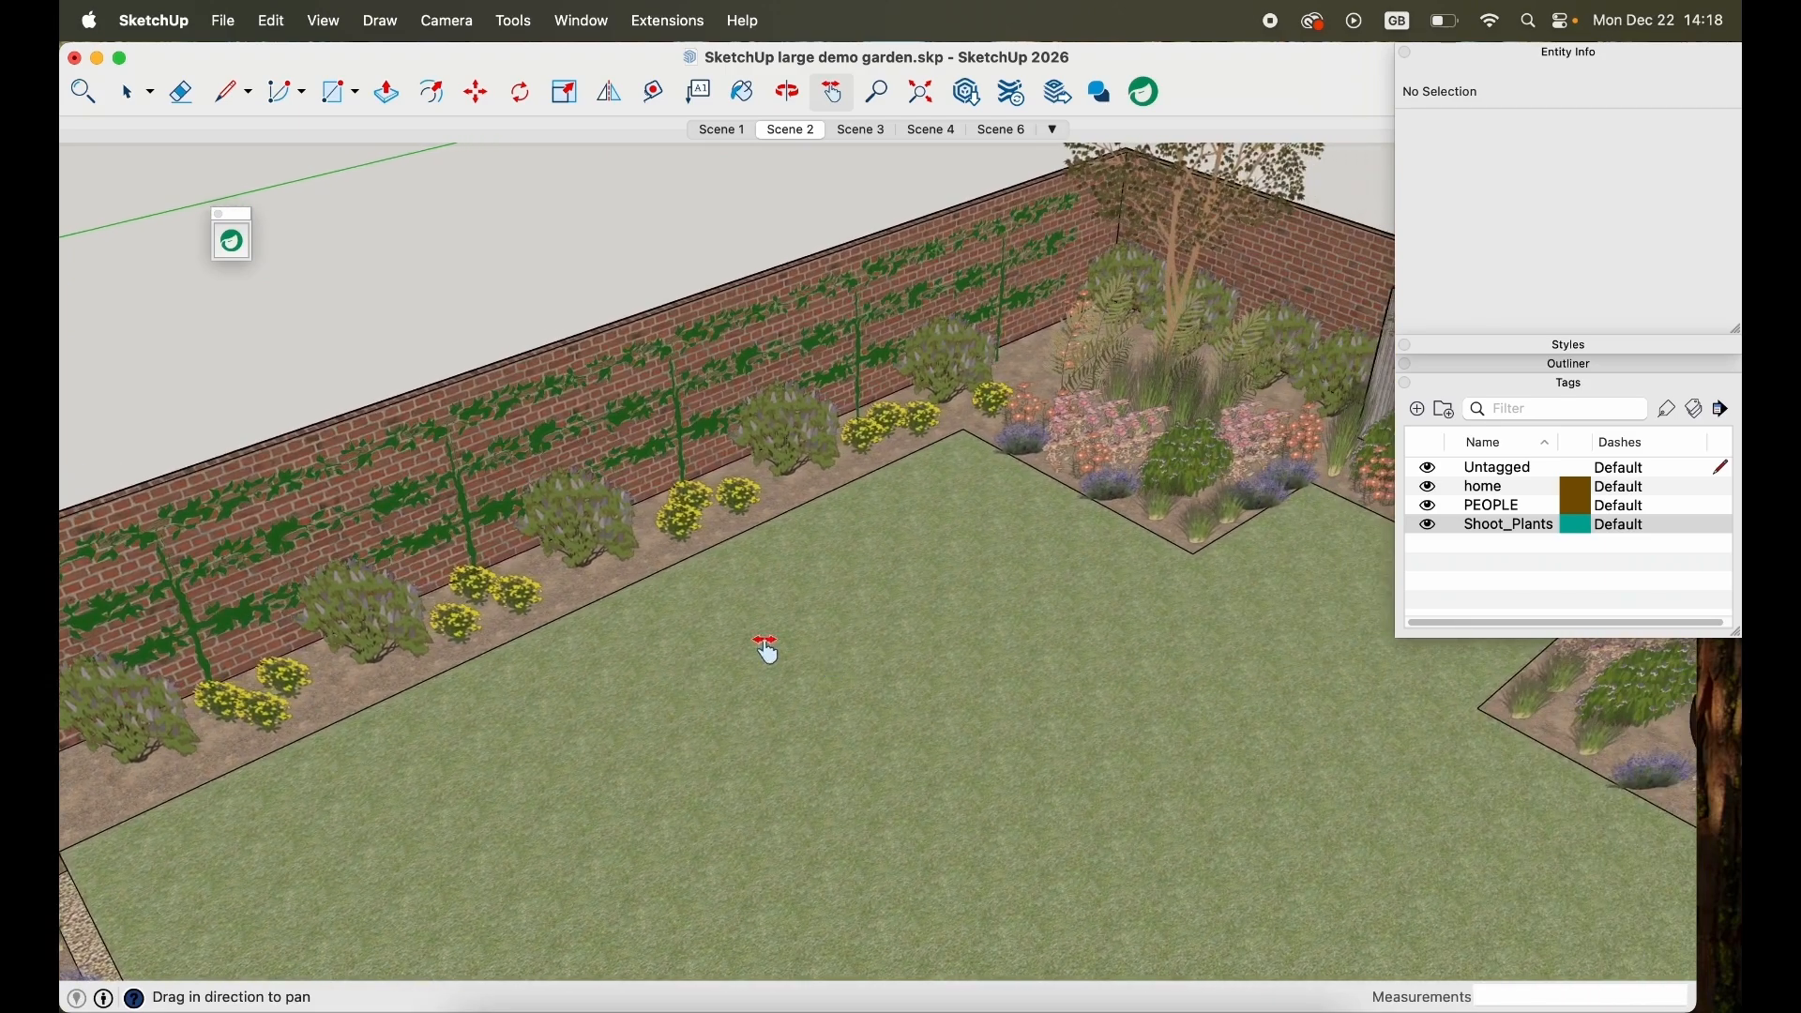
Return to Scene 1, check the properties of a Camellia 'Buttermint' in the border by the patio, and close the properties box.
{"action": "left_click", "coordinate": [737, 130]}
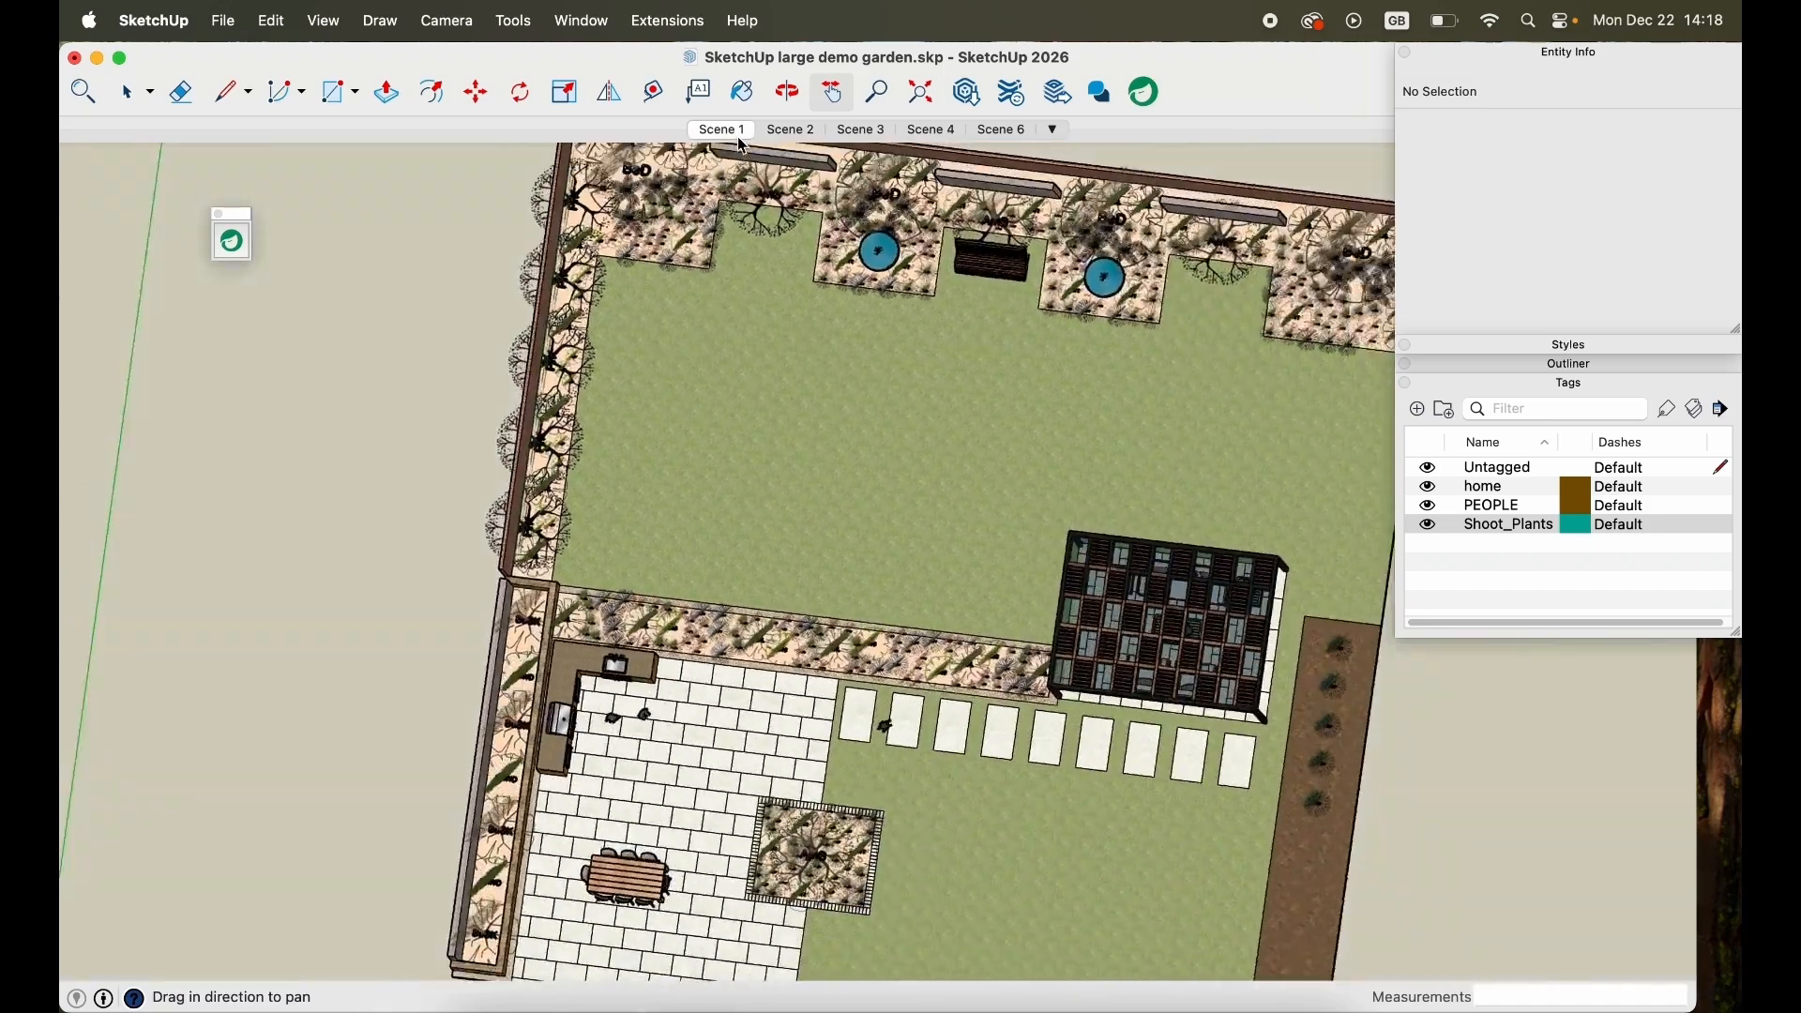
{"action": "scroll", "coordinate": [1034, 703], "scroll_direction": "up", "scroll_amount": 10}
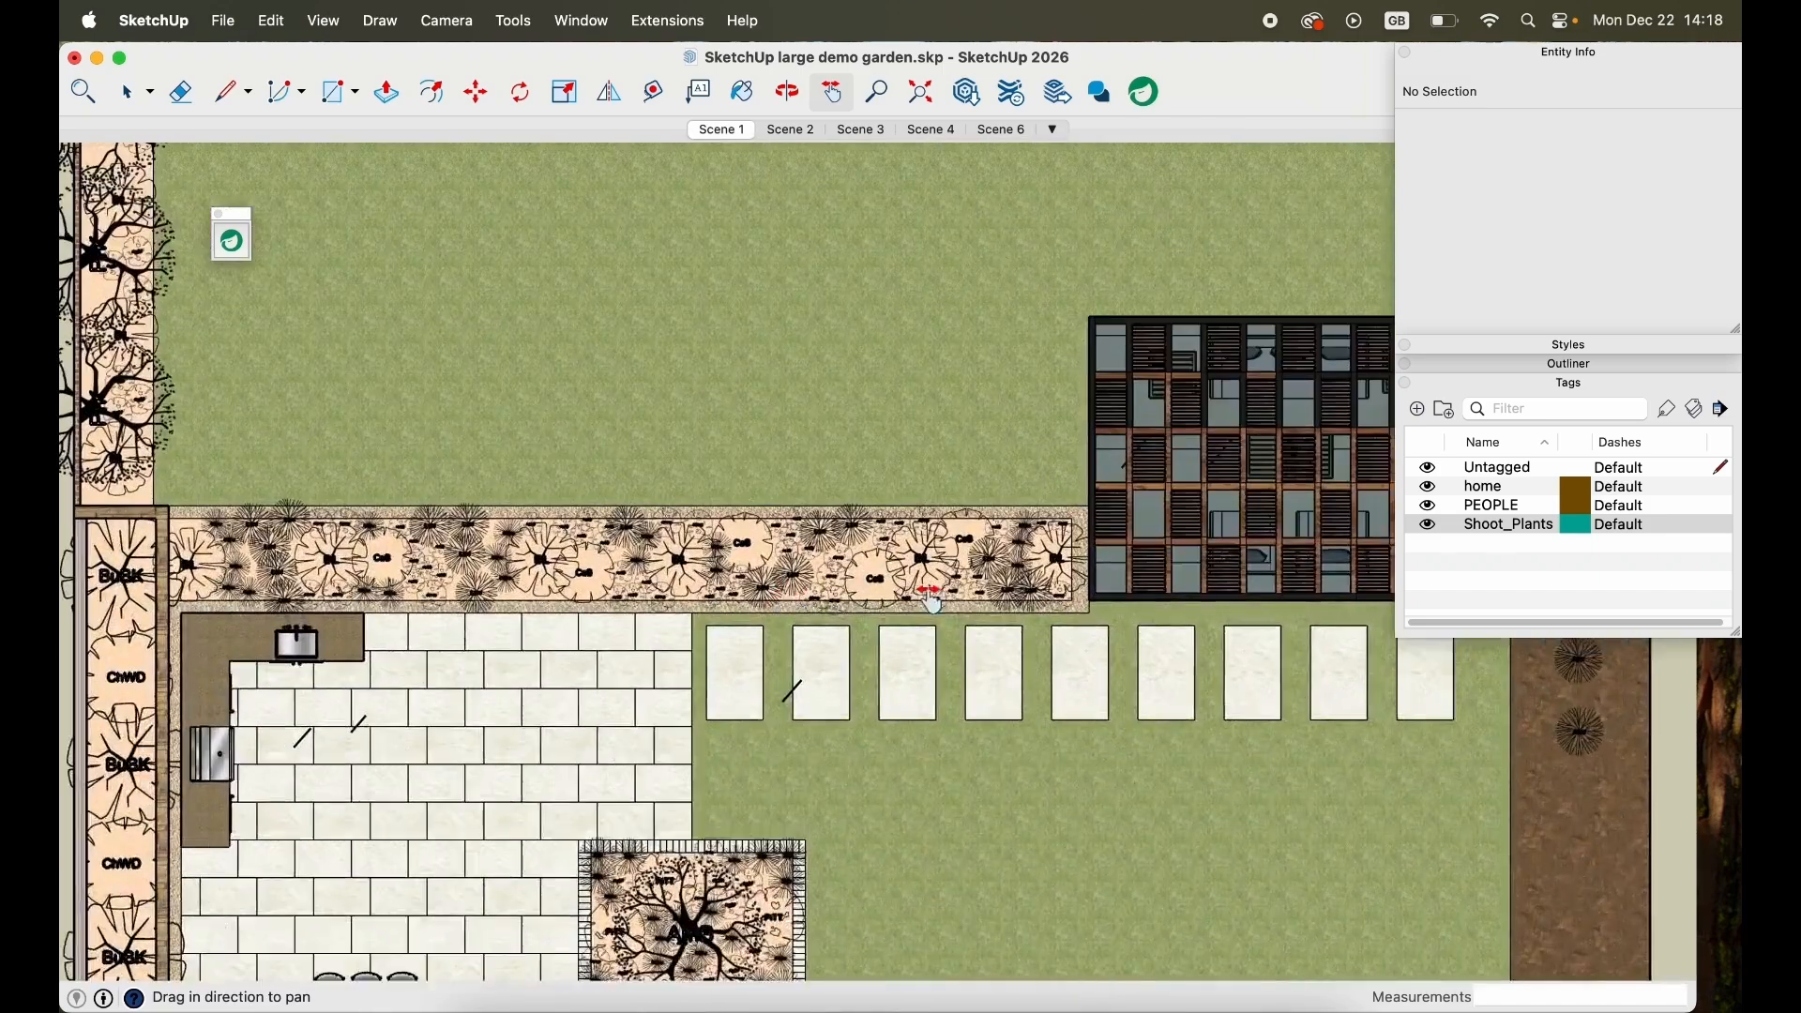
{"action": "scroll", "coordinate": [853, 611], "scroll_direction": "up", "scroll_amount": 3}
{"action": "key", "text": "space"}
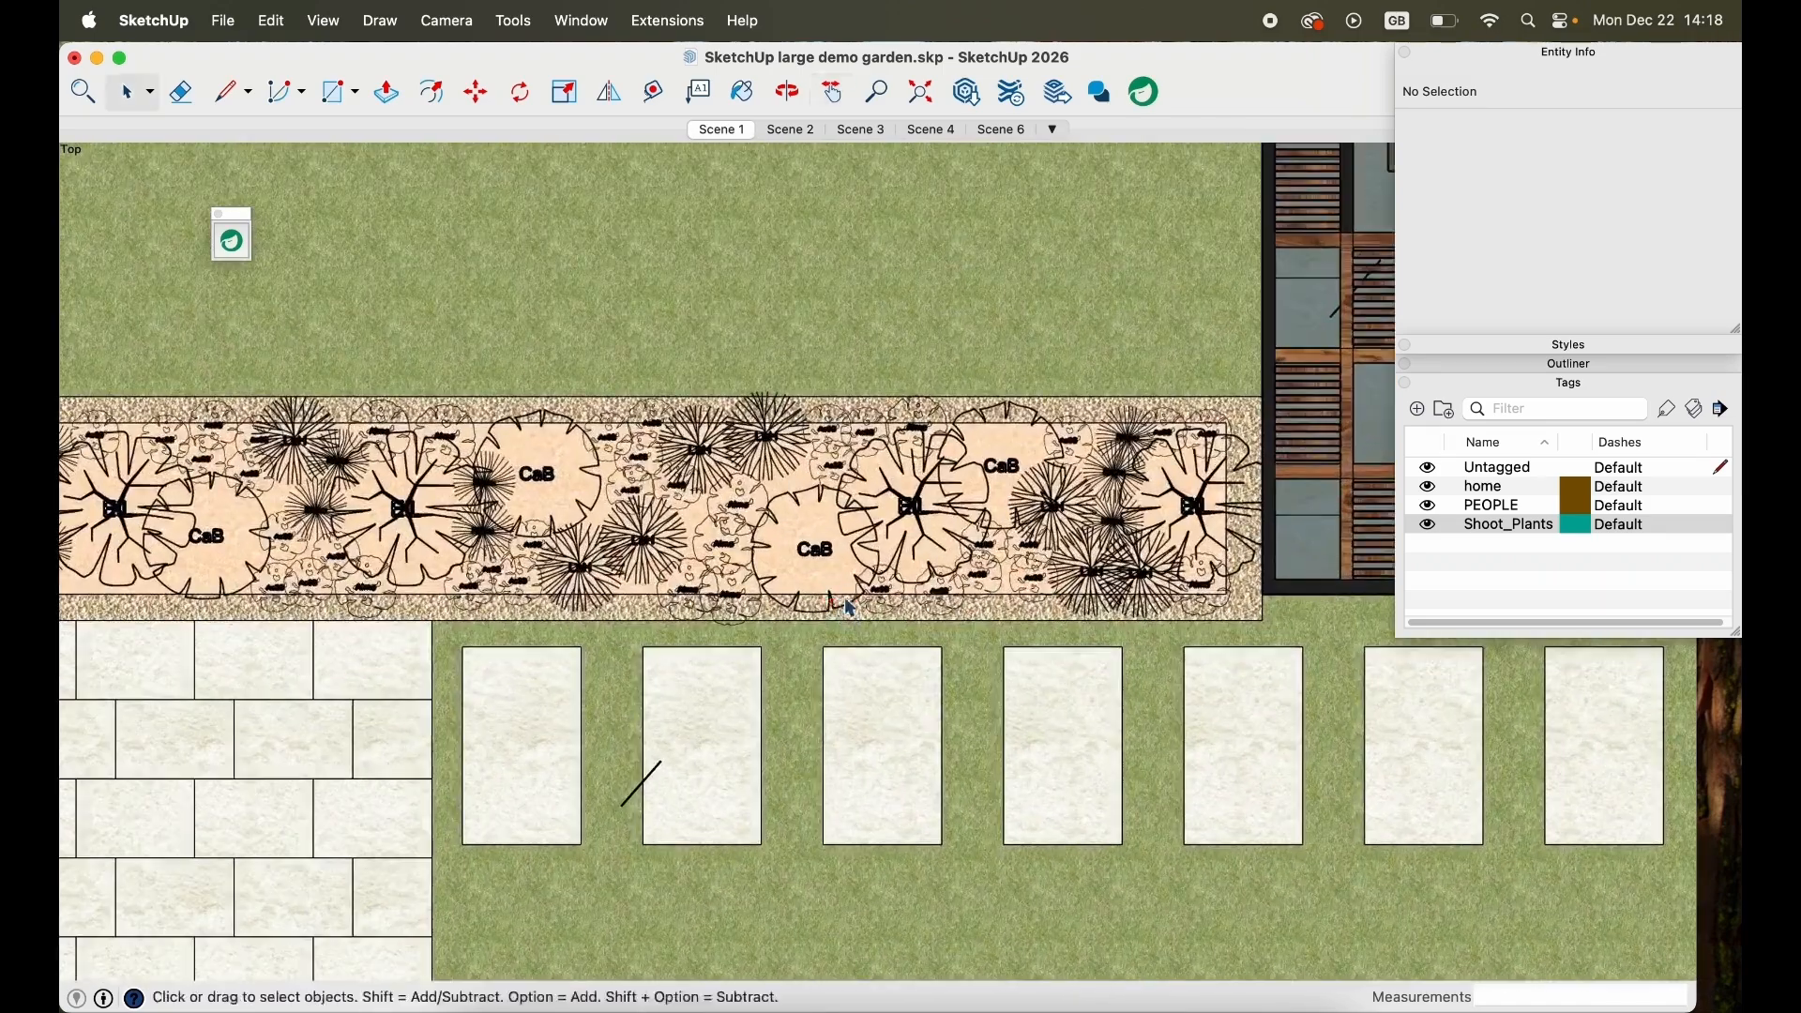
{"action": "left_click", "coordinate": [797, 549]}
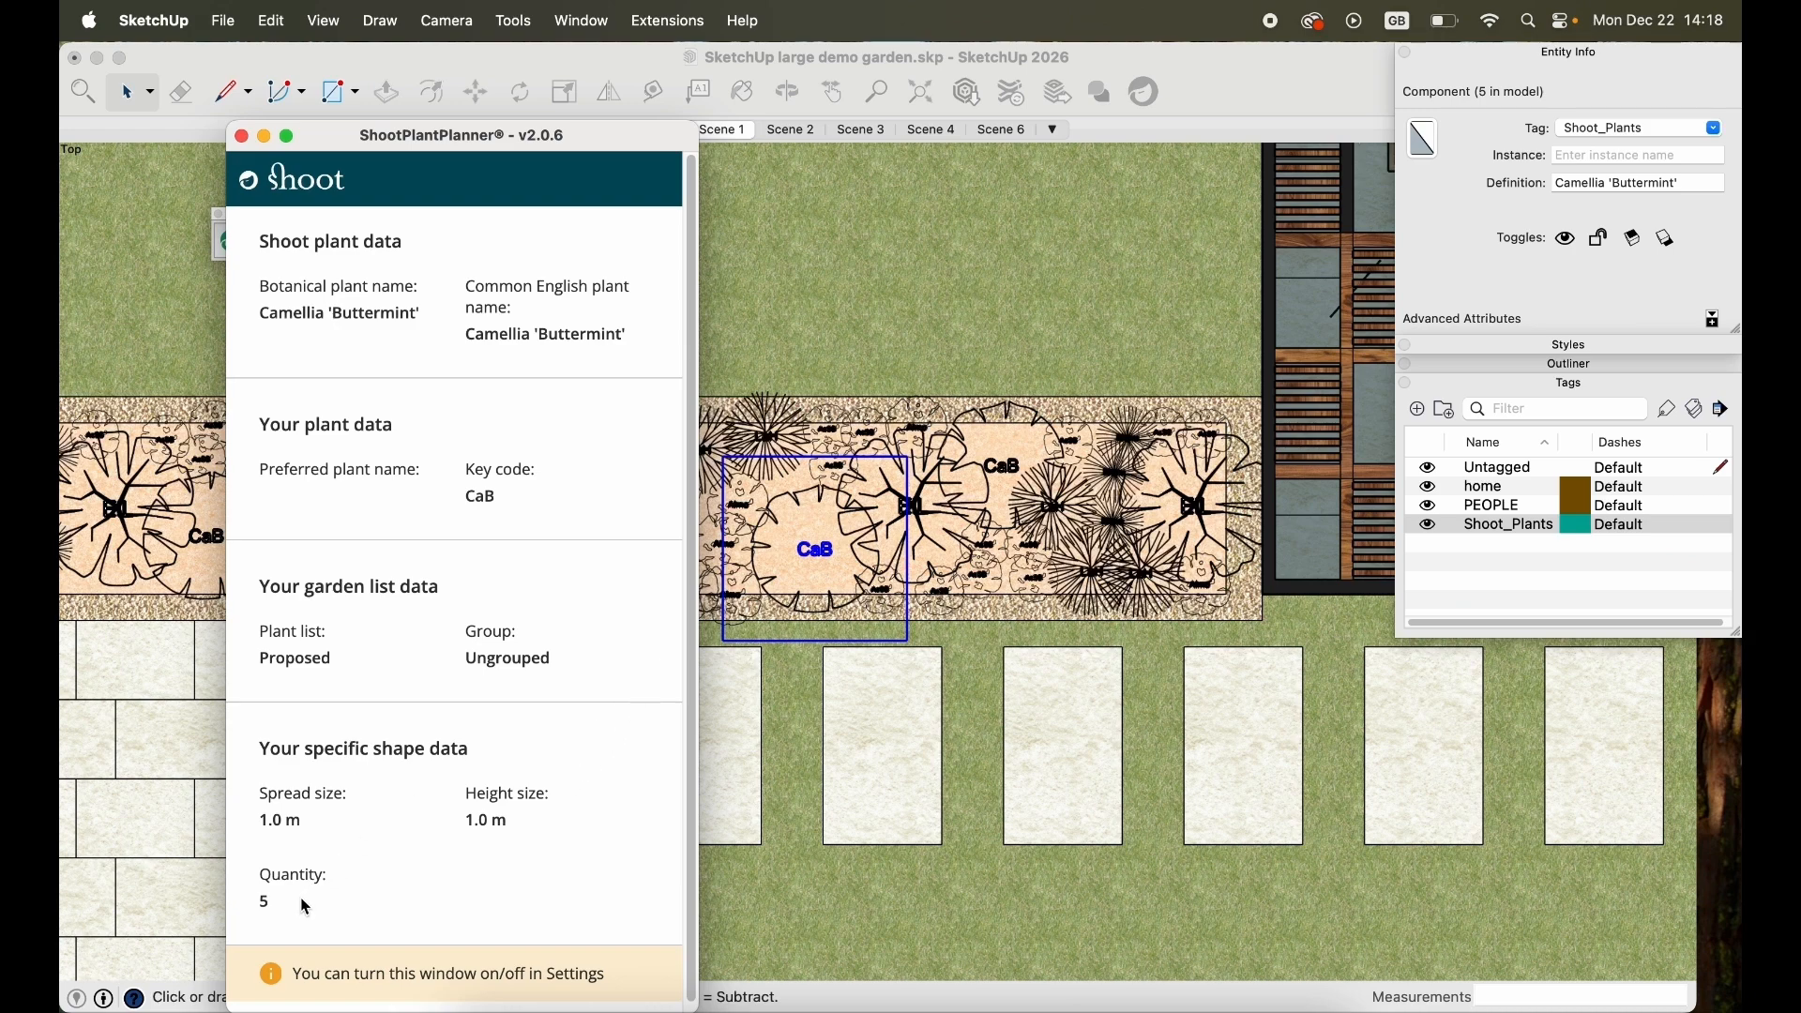
{"action": "double_click", "coordinate": [264, 903]}
{"action": "left_click", "coordinate": [242, 138]}
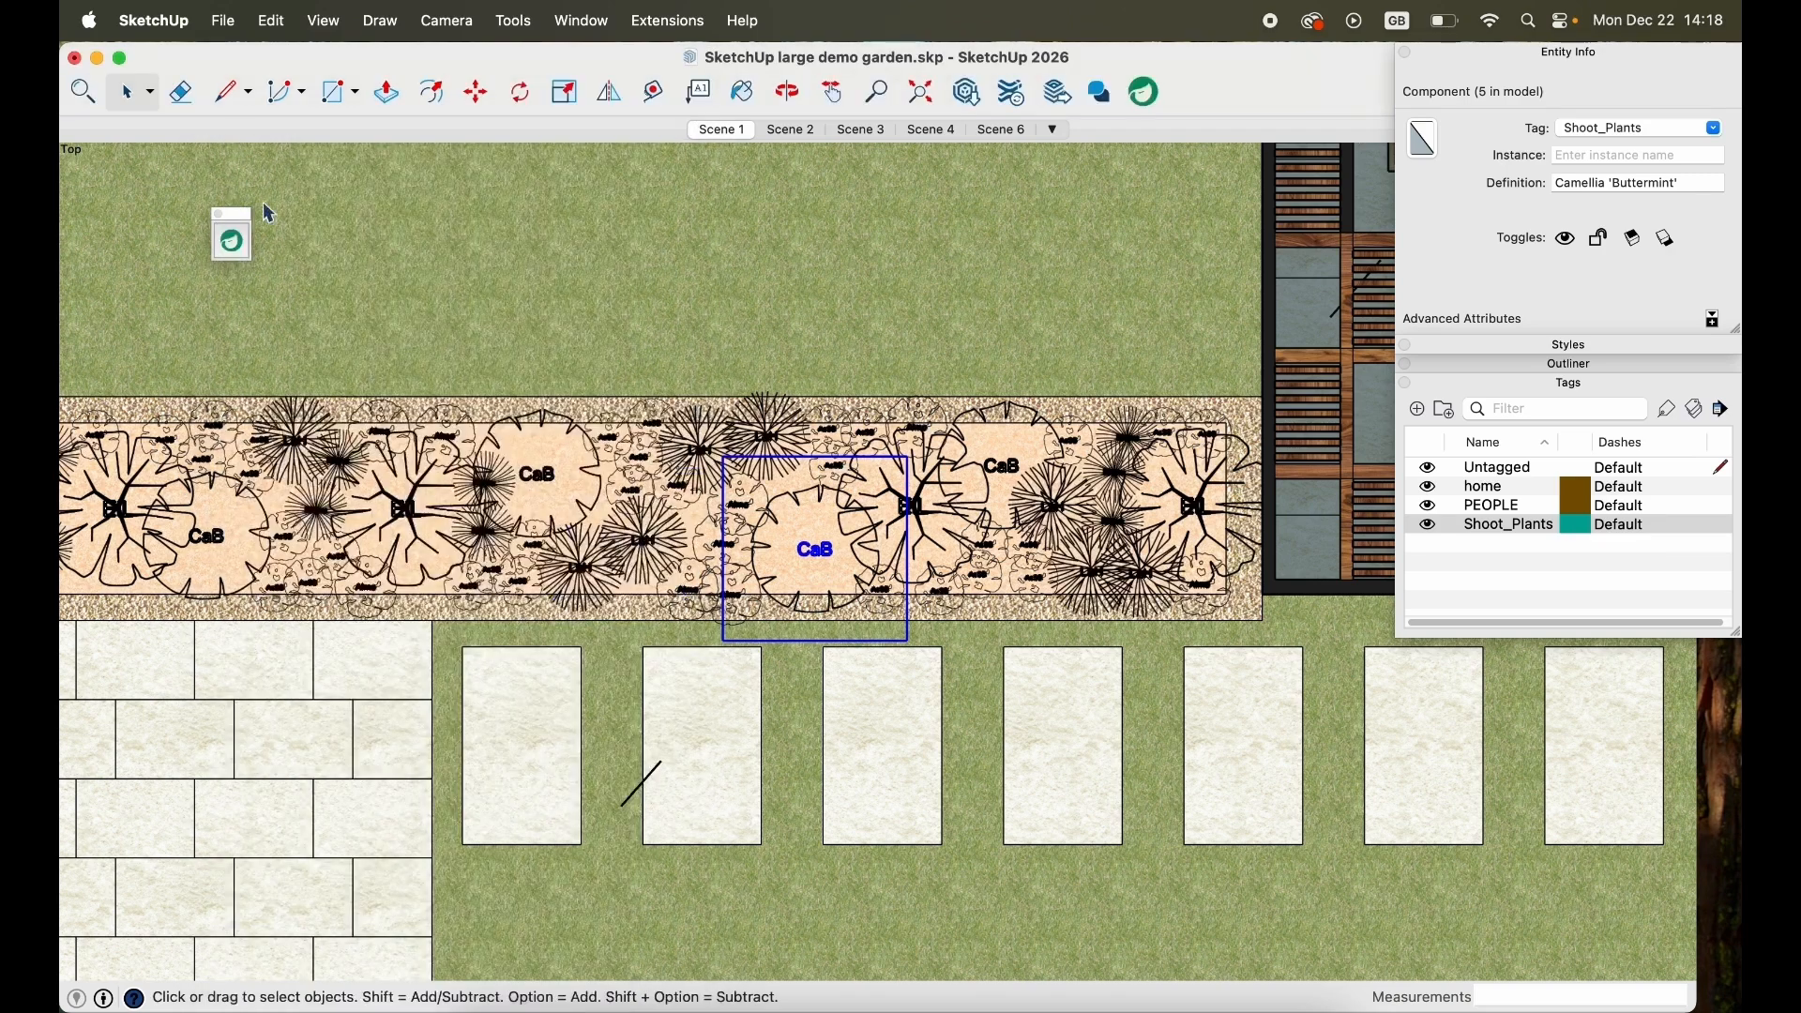
Turn off Show properties box and 2D Silhouette in the plant planner settings and save them.
{"action": "left_click", "coordinate": [231, 241]}
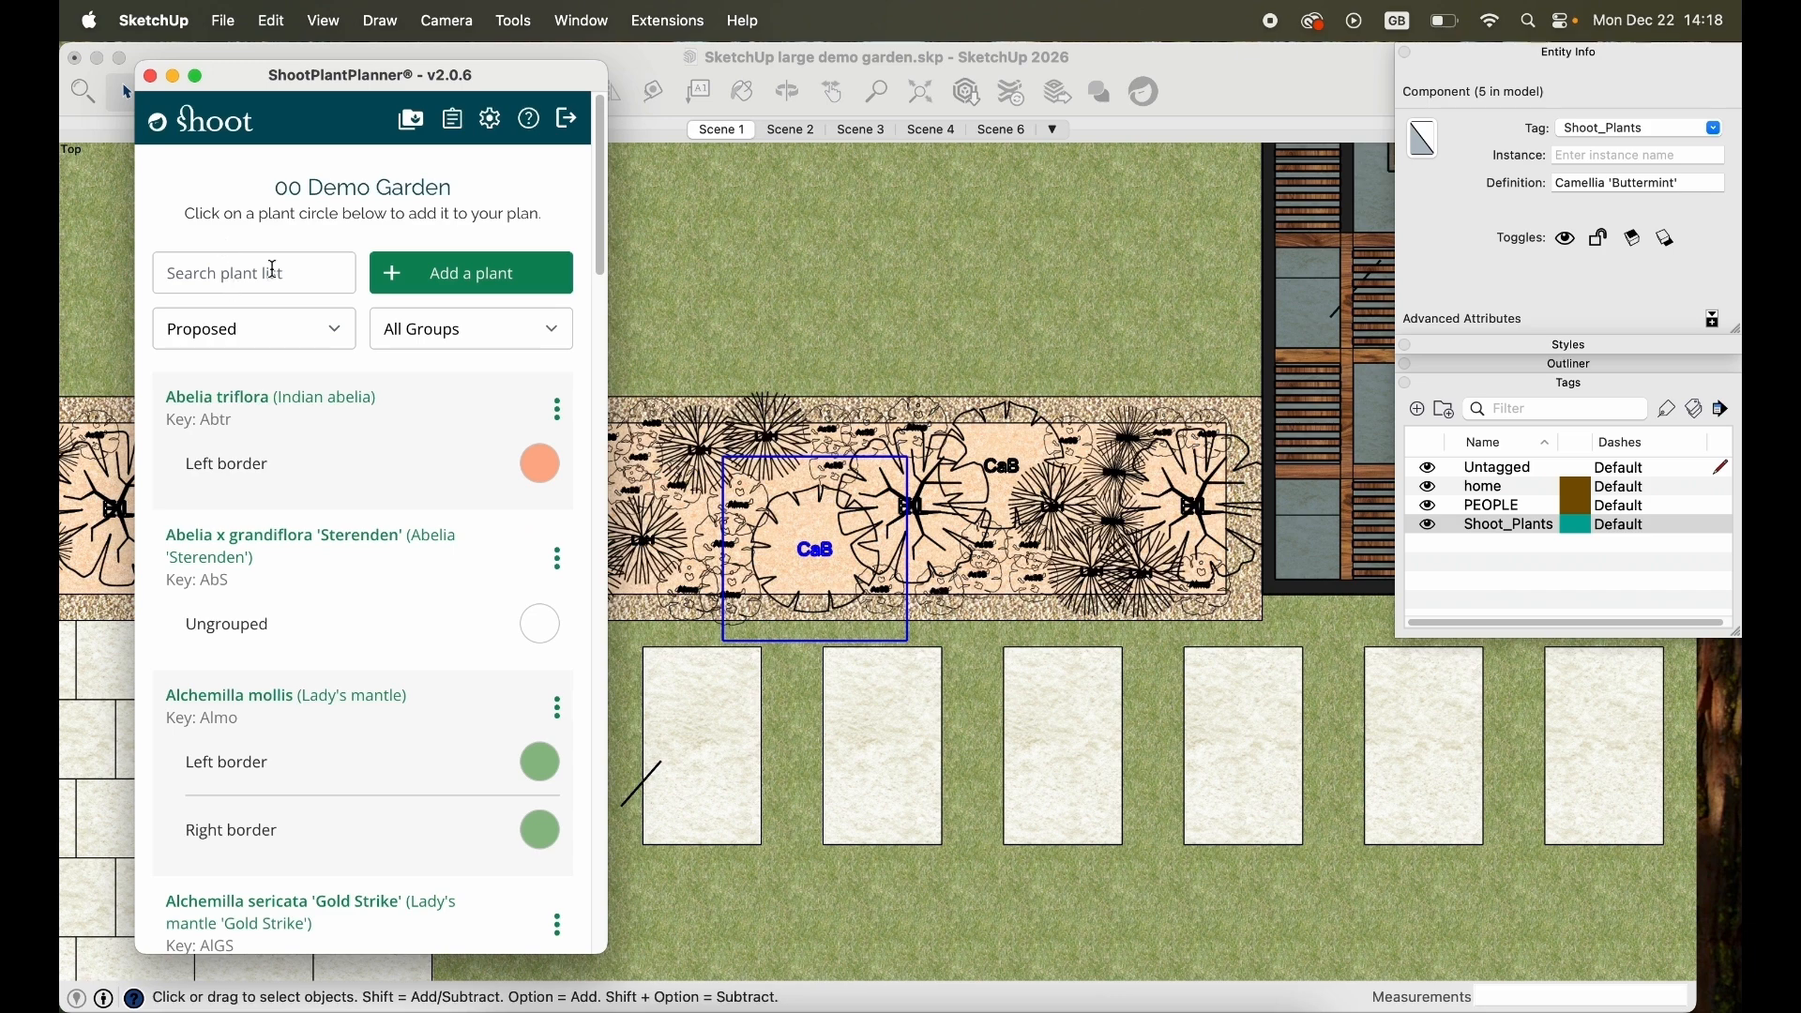
{"action": "left_click", "coordinate": [490, 120]}
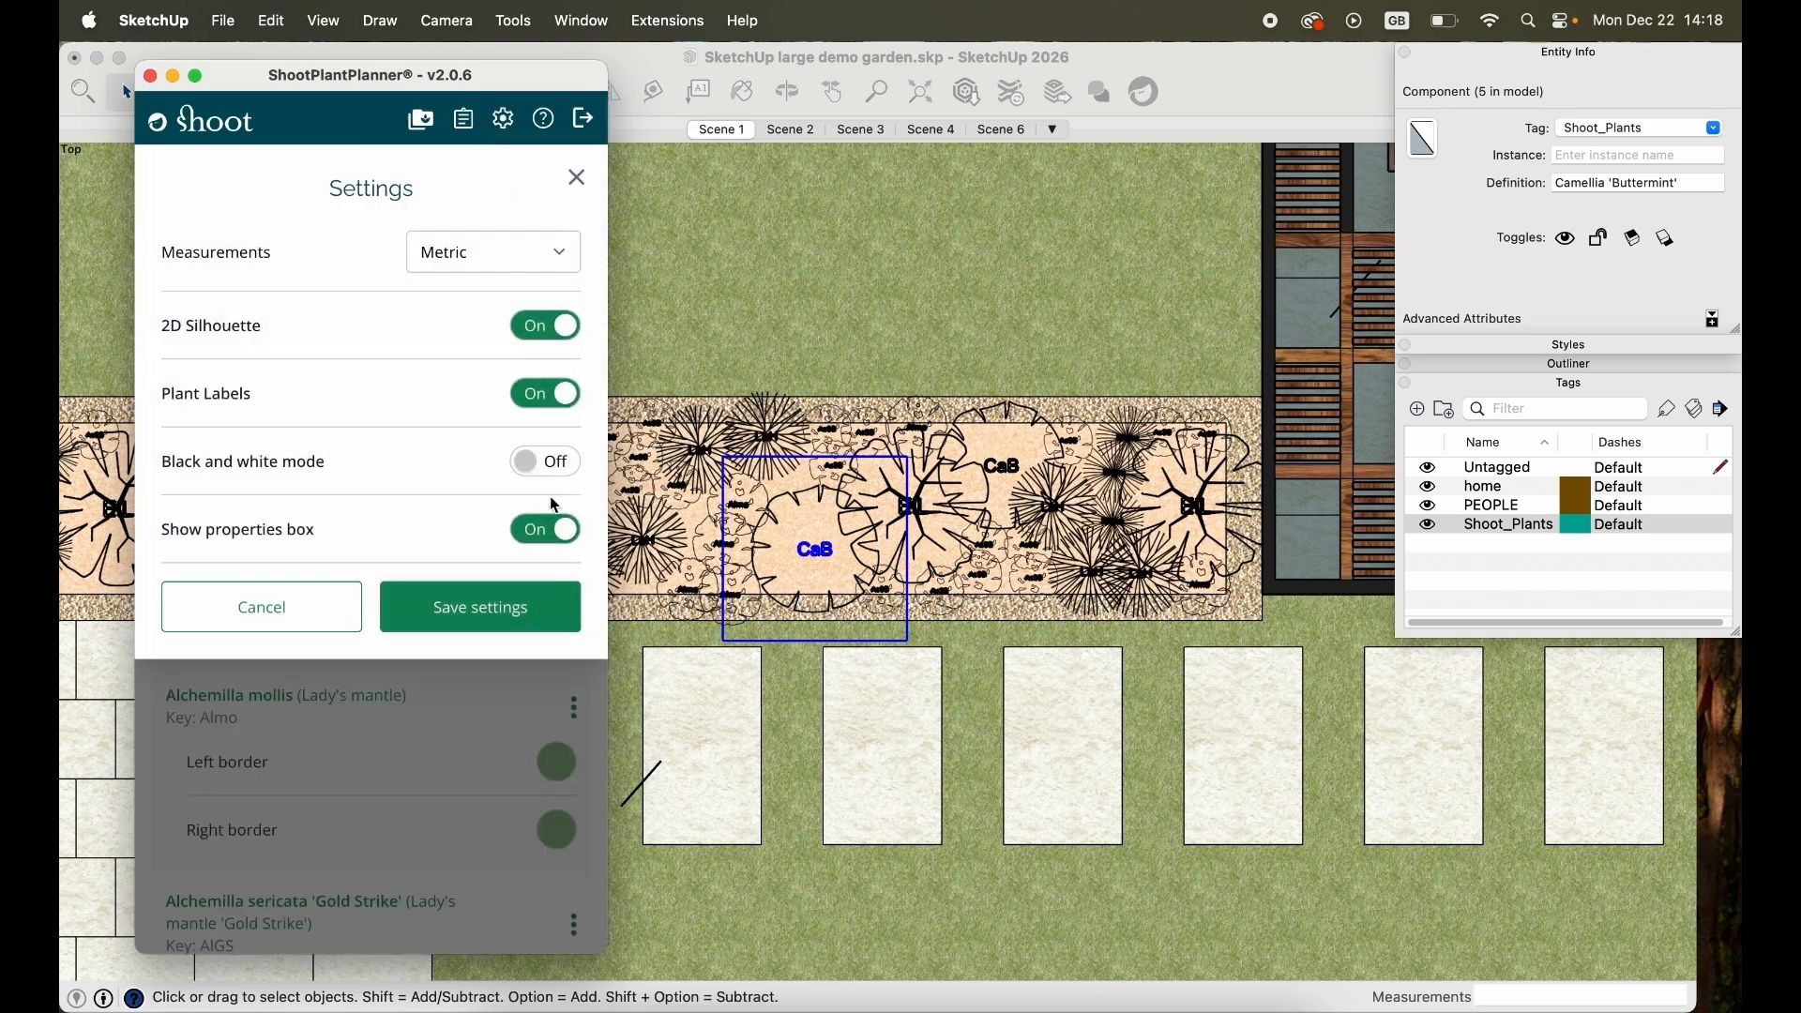
{"action": "left_click", "coordinate": [563, 531]}
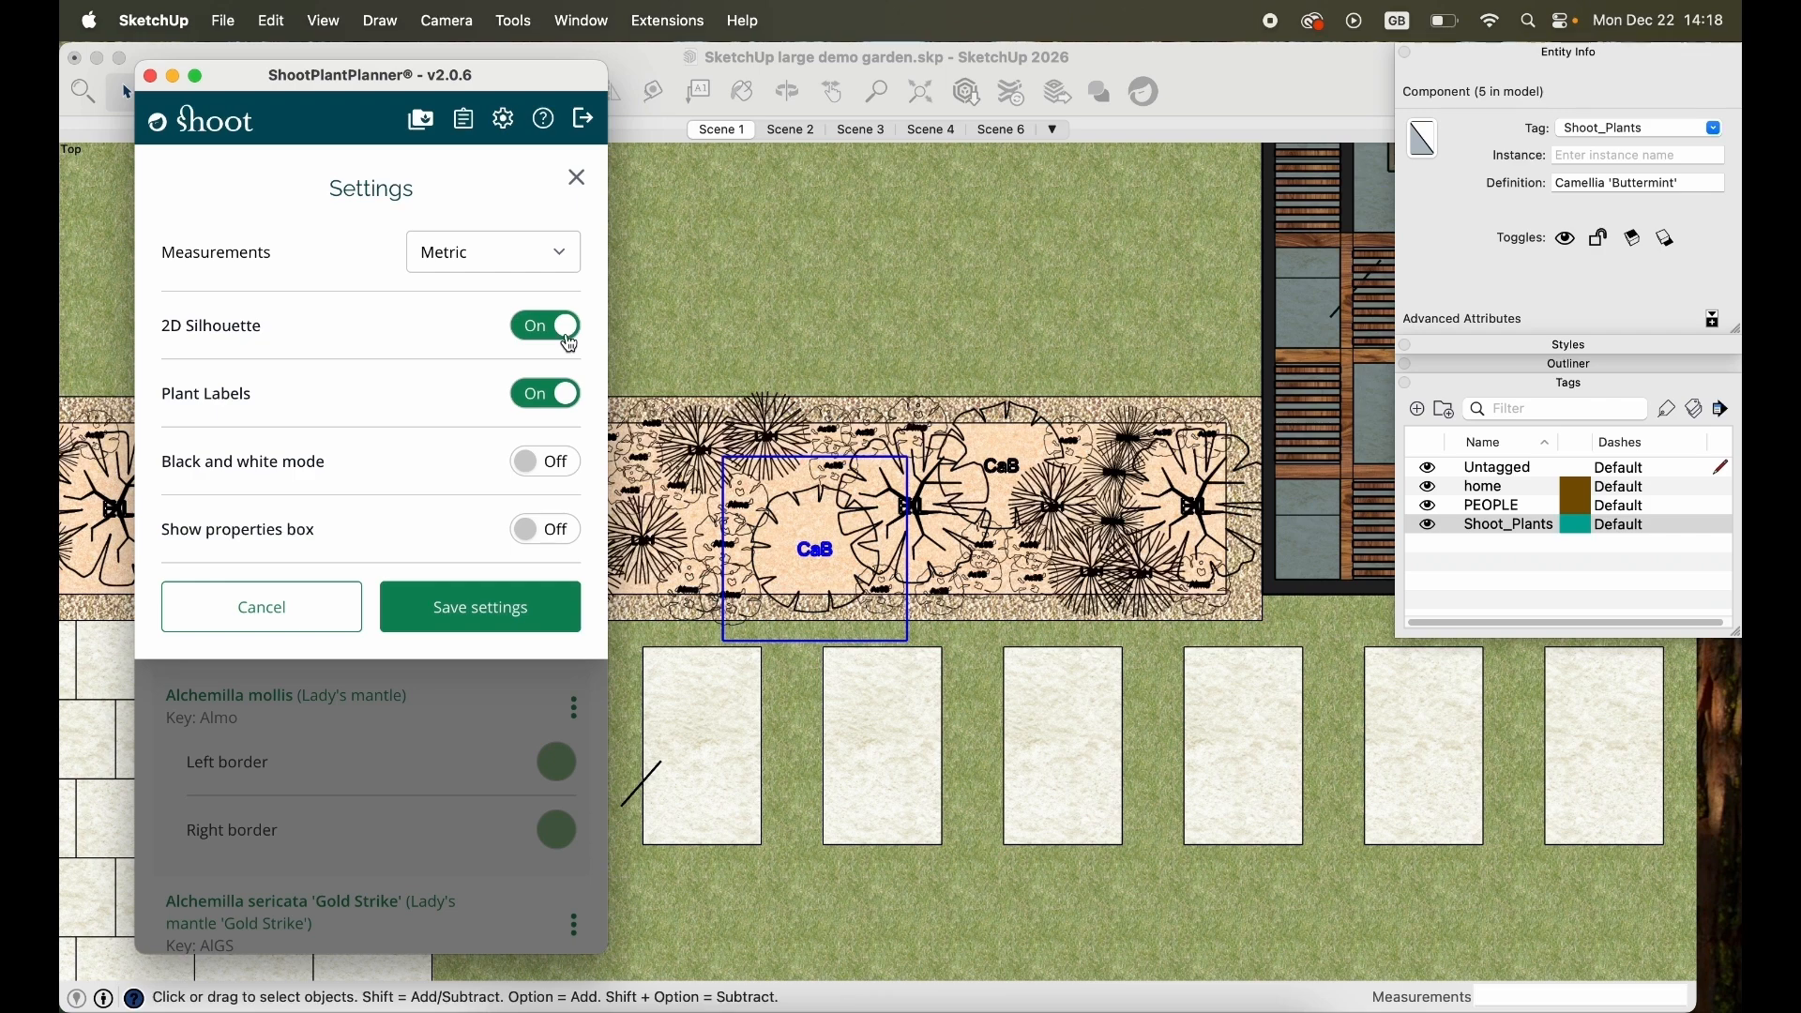
{"action": "left_click", "coordinate": [571, 343]}
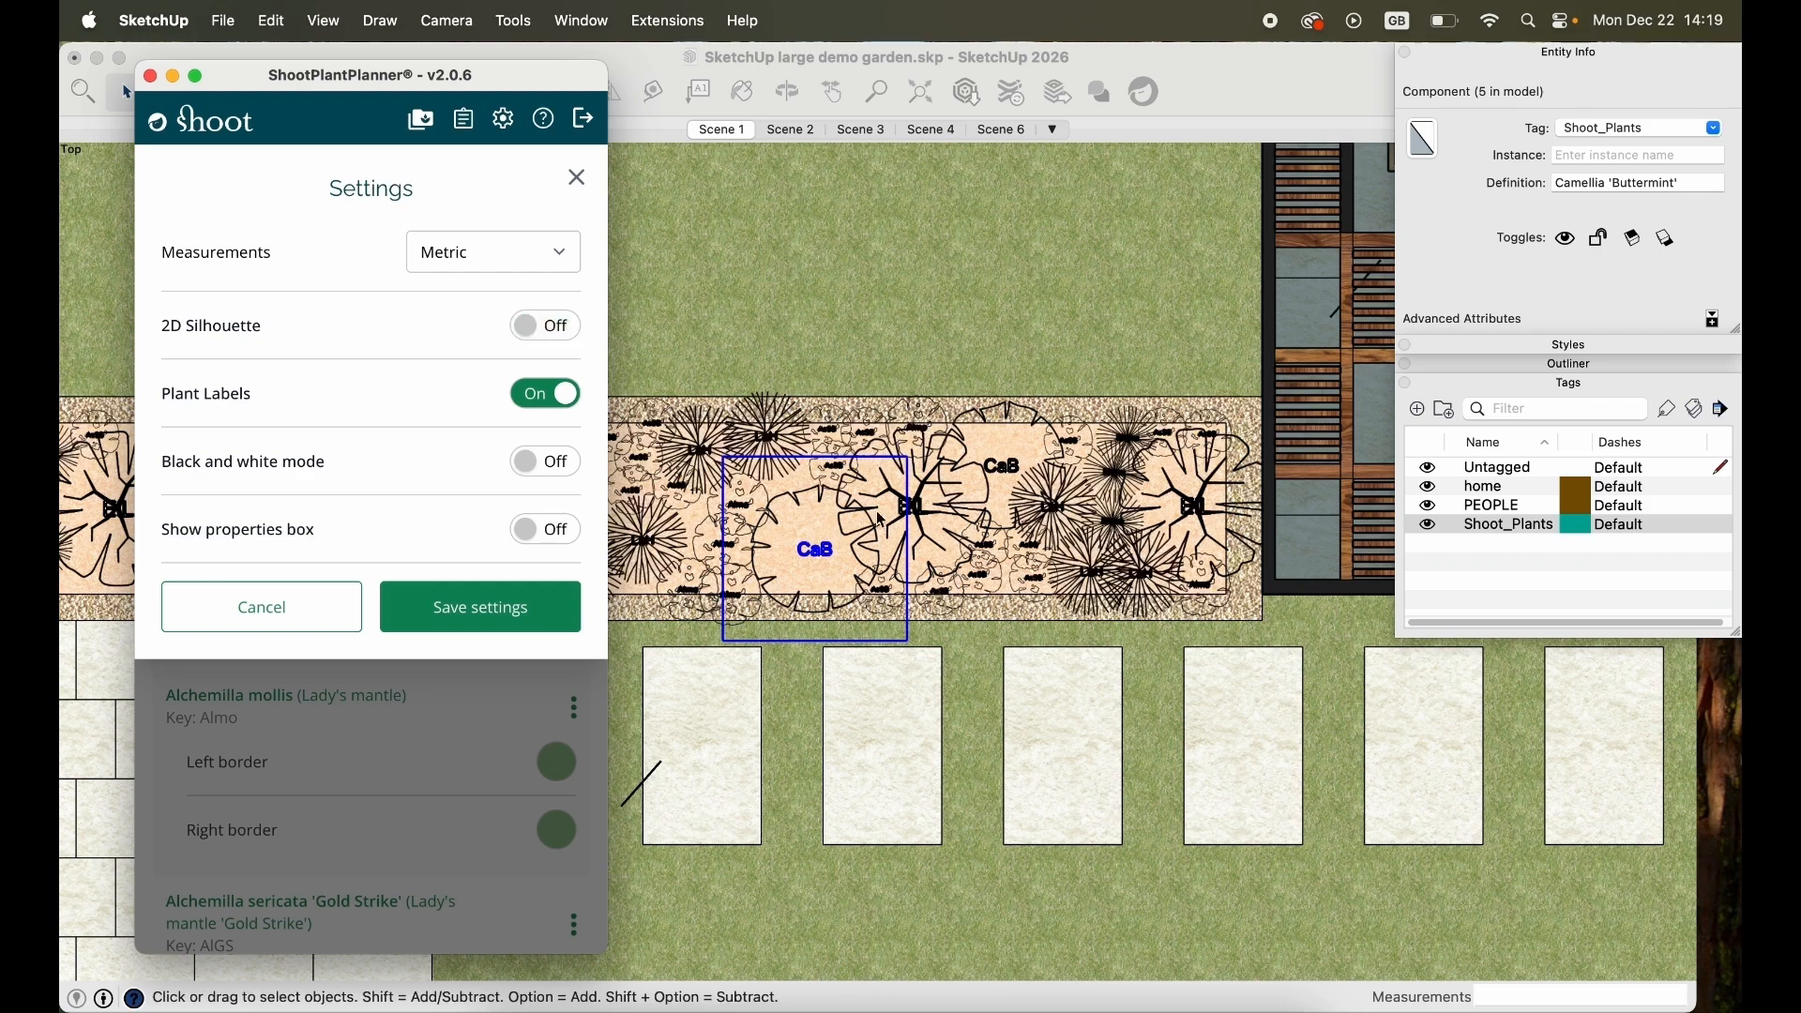
{"action": "left_click", "coordinate": [431, 610]}
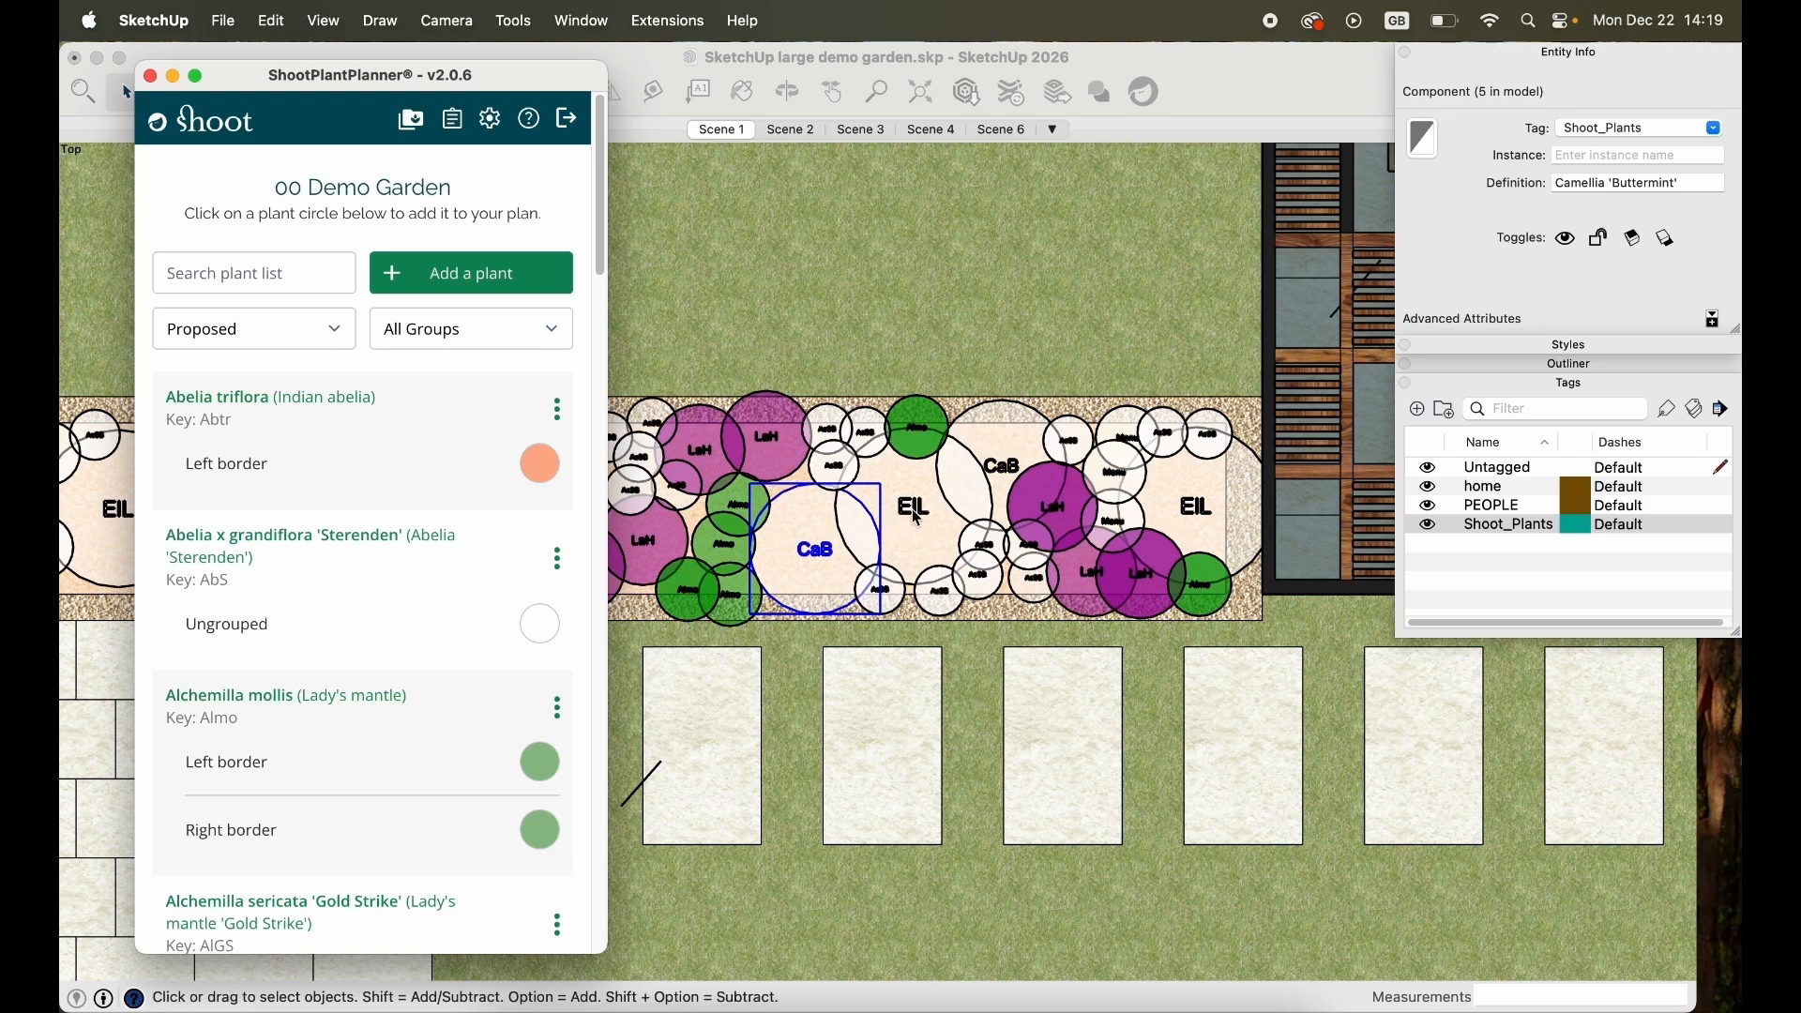
Open the plant report for the garden, include List type and Groups in it, and review all of its columns.
{"action": "left_click", "coordinate": [454, 122]}
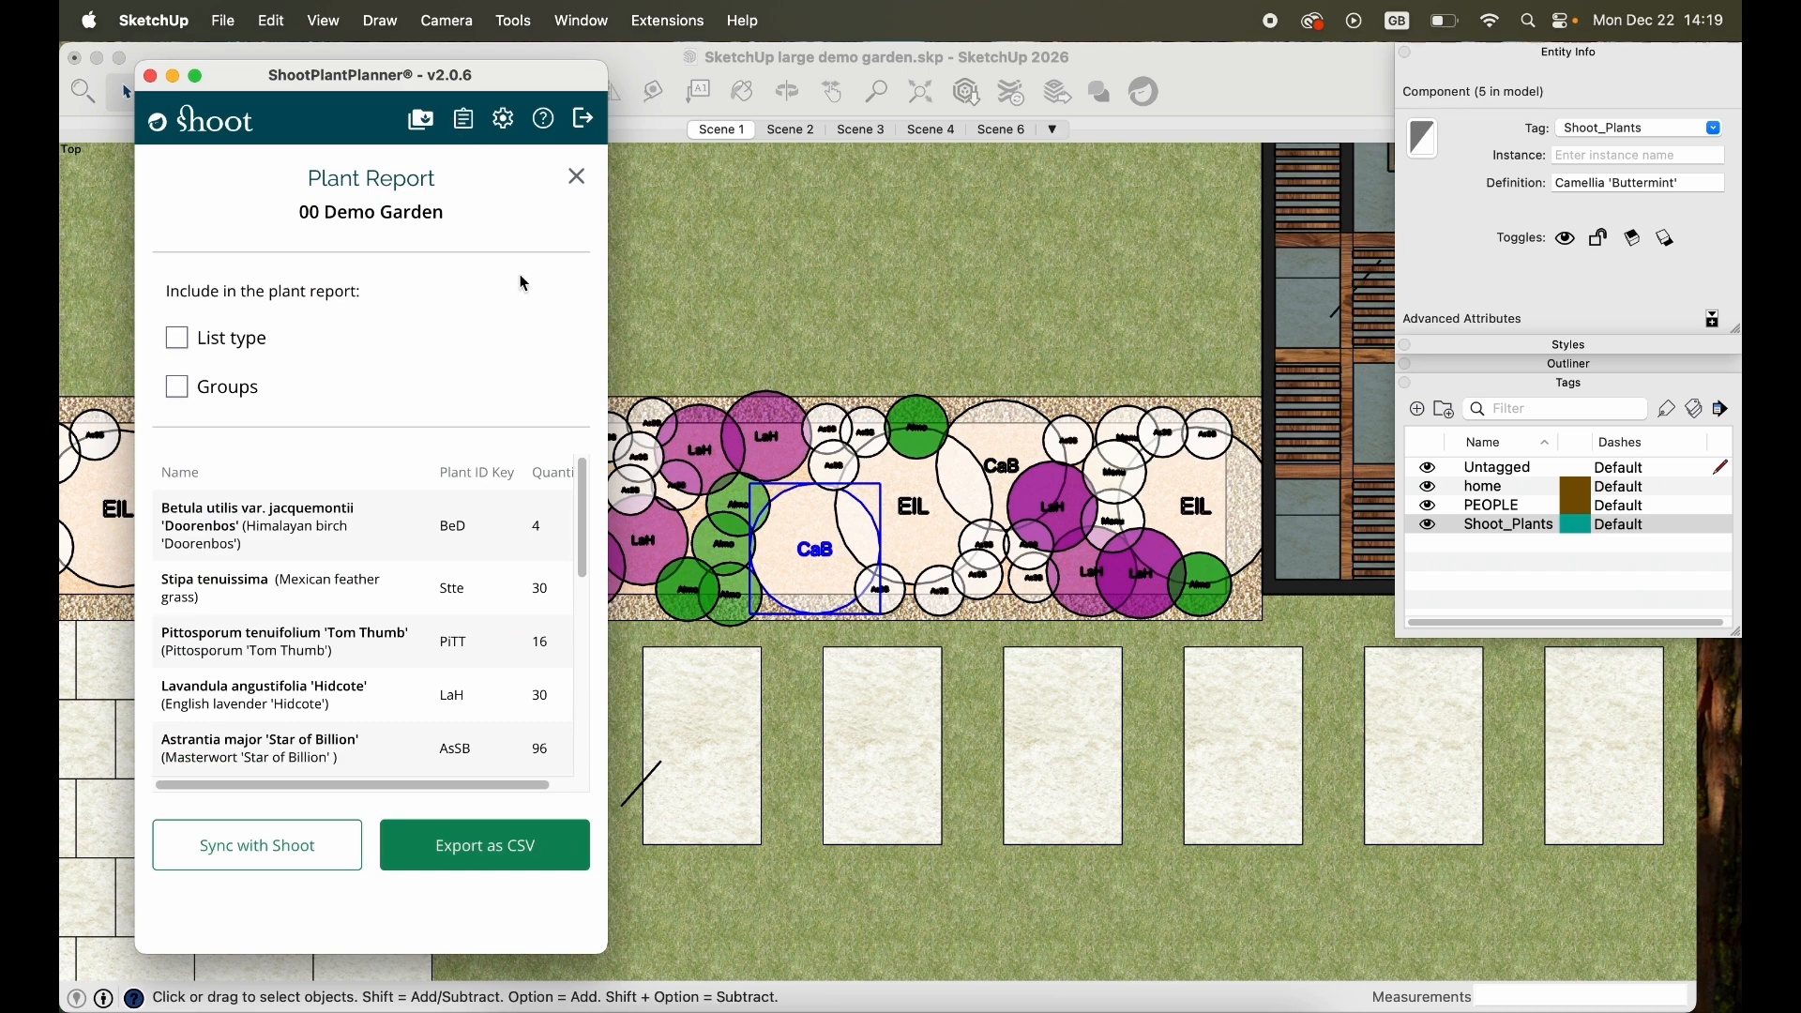
{"action": "scroll", "coordinate": [588, 506], "scroll_direction": "down", "scroll_amount": 1}
{"action": "mouse_move", "coordinate": [588, 506]}
{"action": "left_mouse_down"}
{"action": "mouse_move", "coordinate": [583, 680]}
{"action": "mouse_move", "coordinate": [584, 497]}
{"action": "left_mouse_up"}
{"action": "left_click", "coordinate": [178, 340]}
{"action": "left_click_drag", "start_coordinate": [429, 786], "coordinate": [507, 786]}
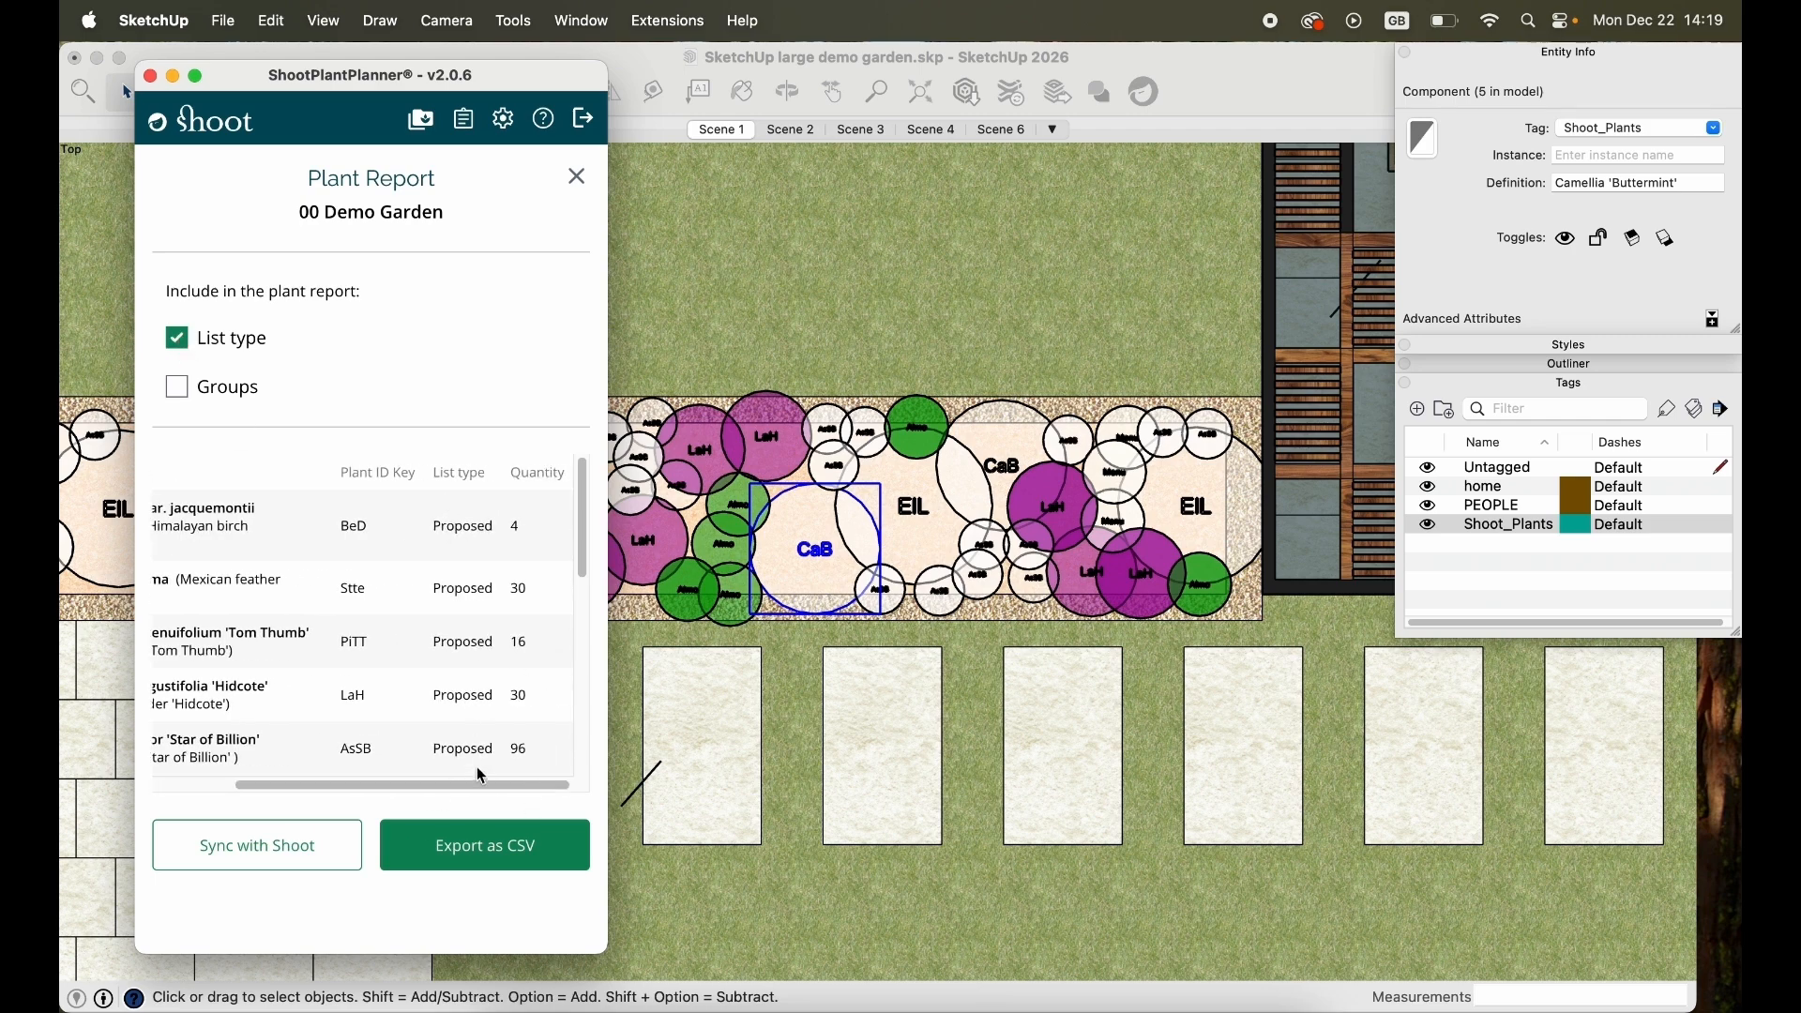
{"action": "left_click", "coordinate": [178, 387]}
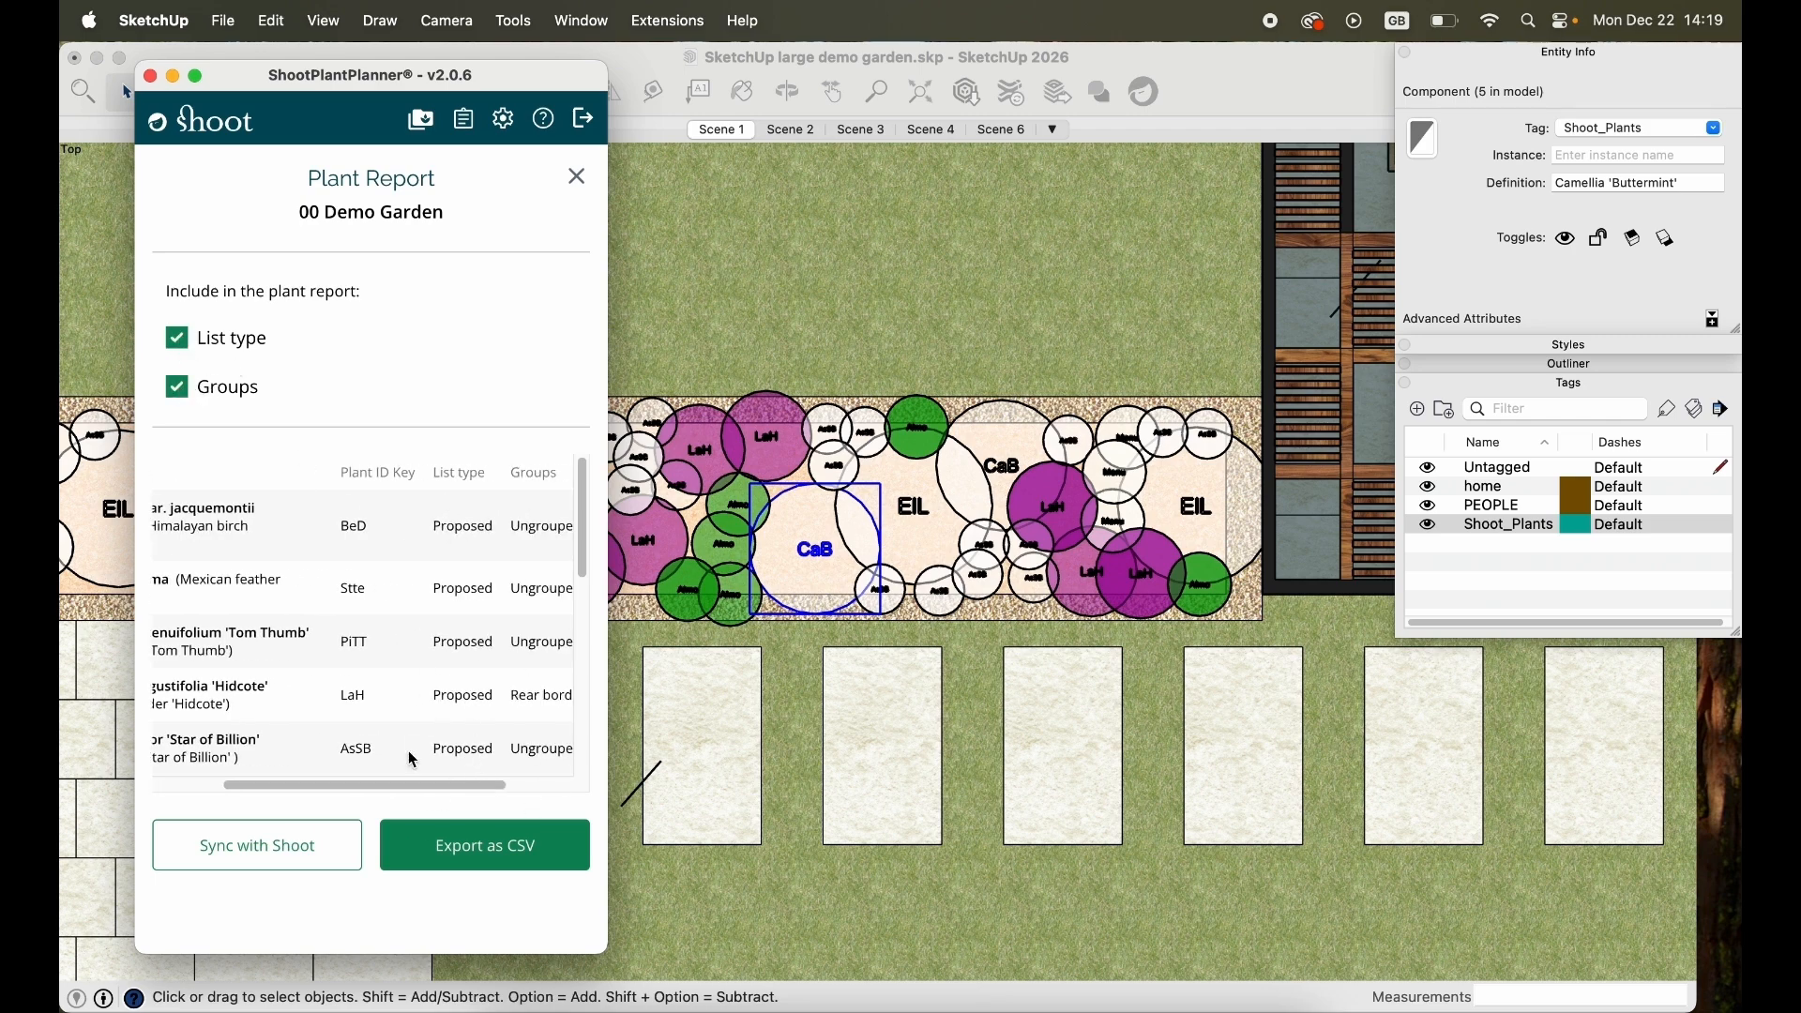
{"action": "left_click_drag", "start_coordinate": [419, 788], "coordinate": [483, 794]}
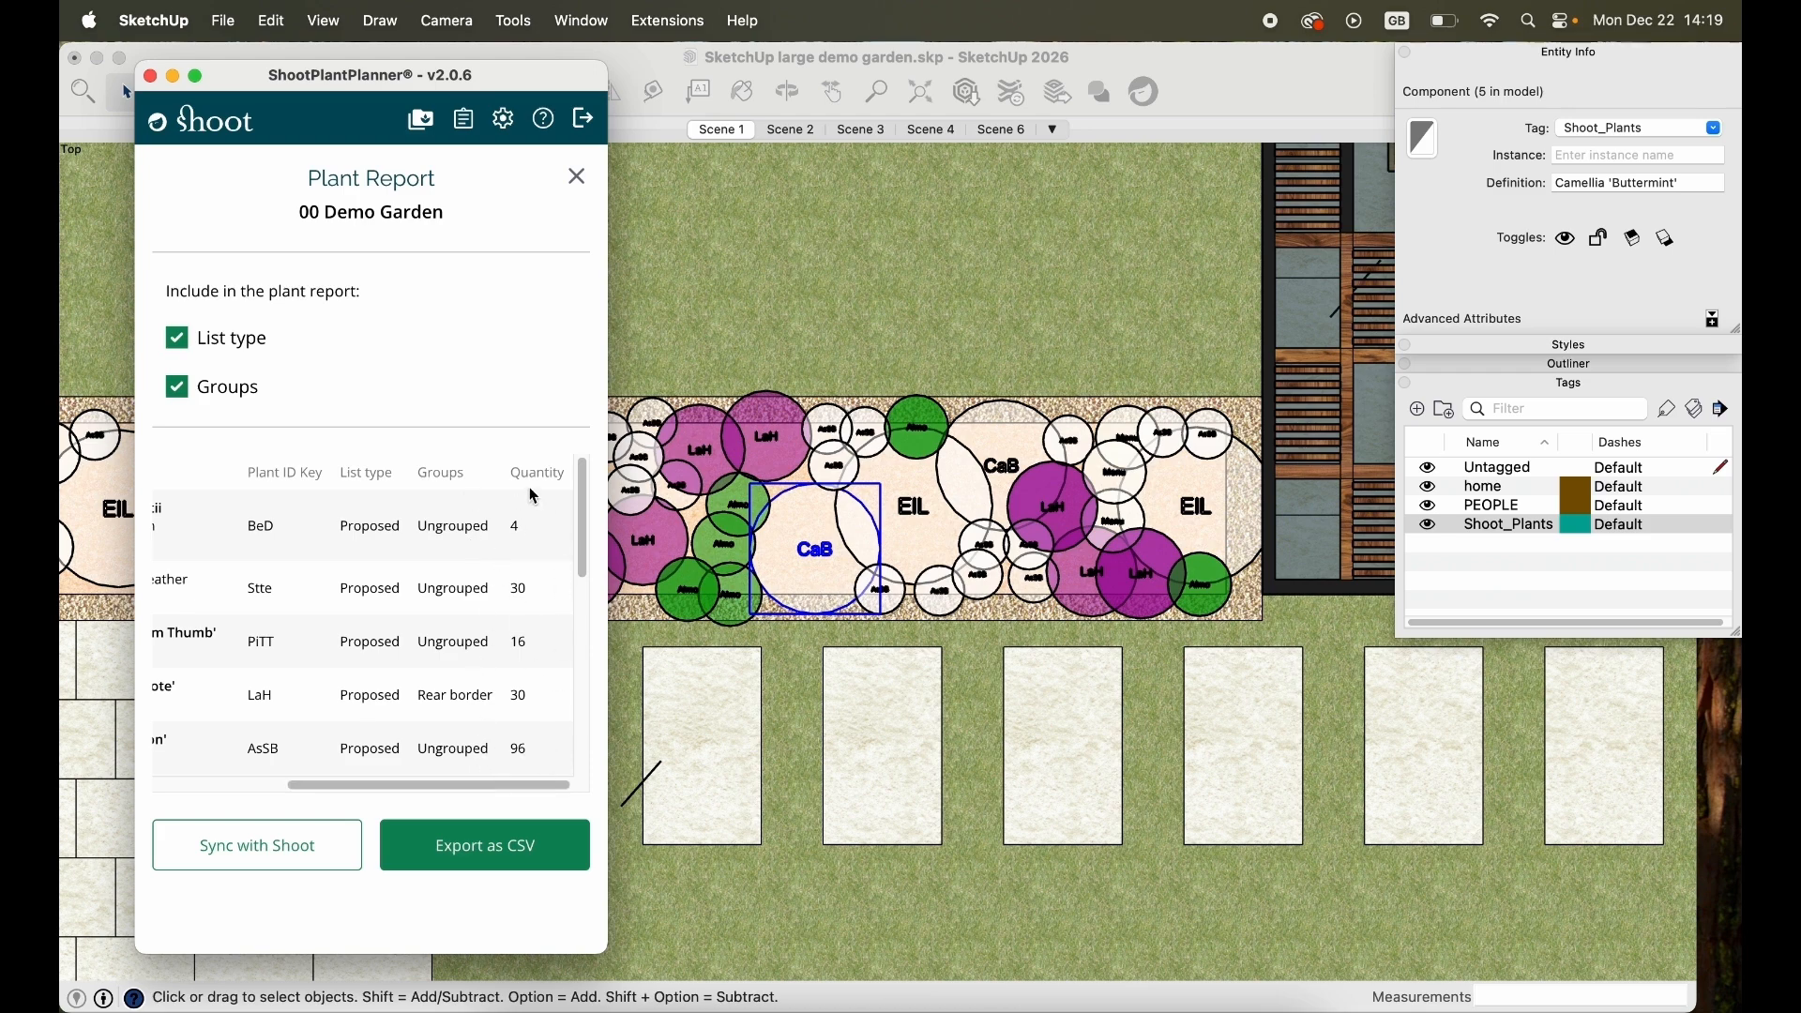
{"action": "left_click_drag", "start_coordinate": [517, 786], "coordinate": [384, 805]}
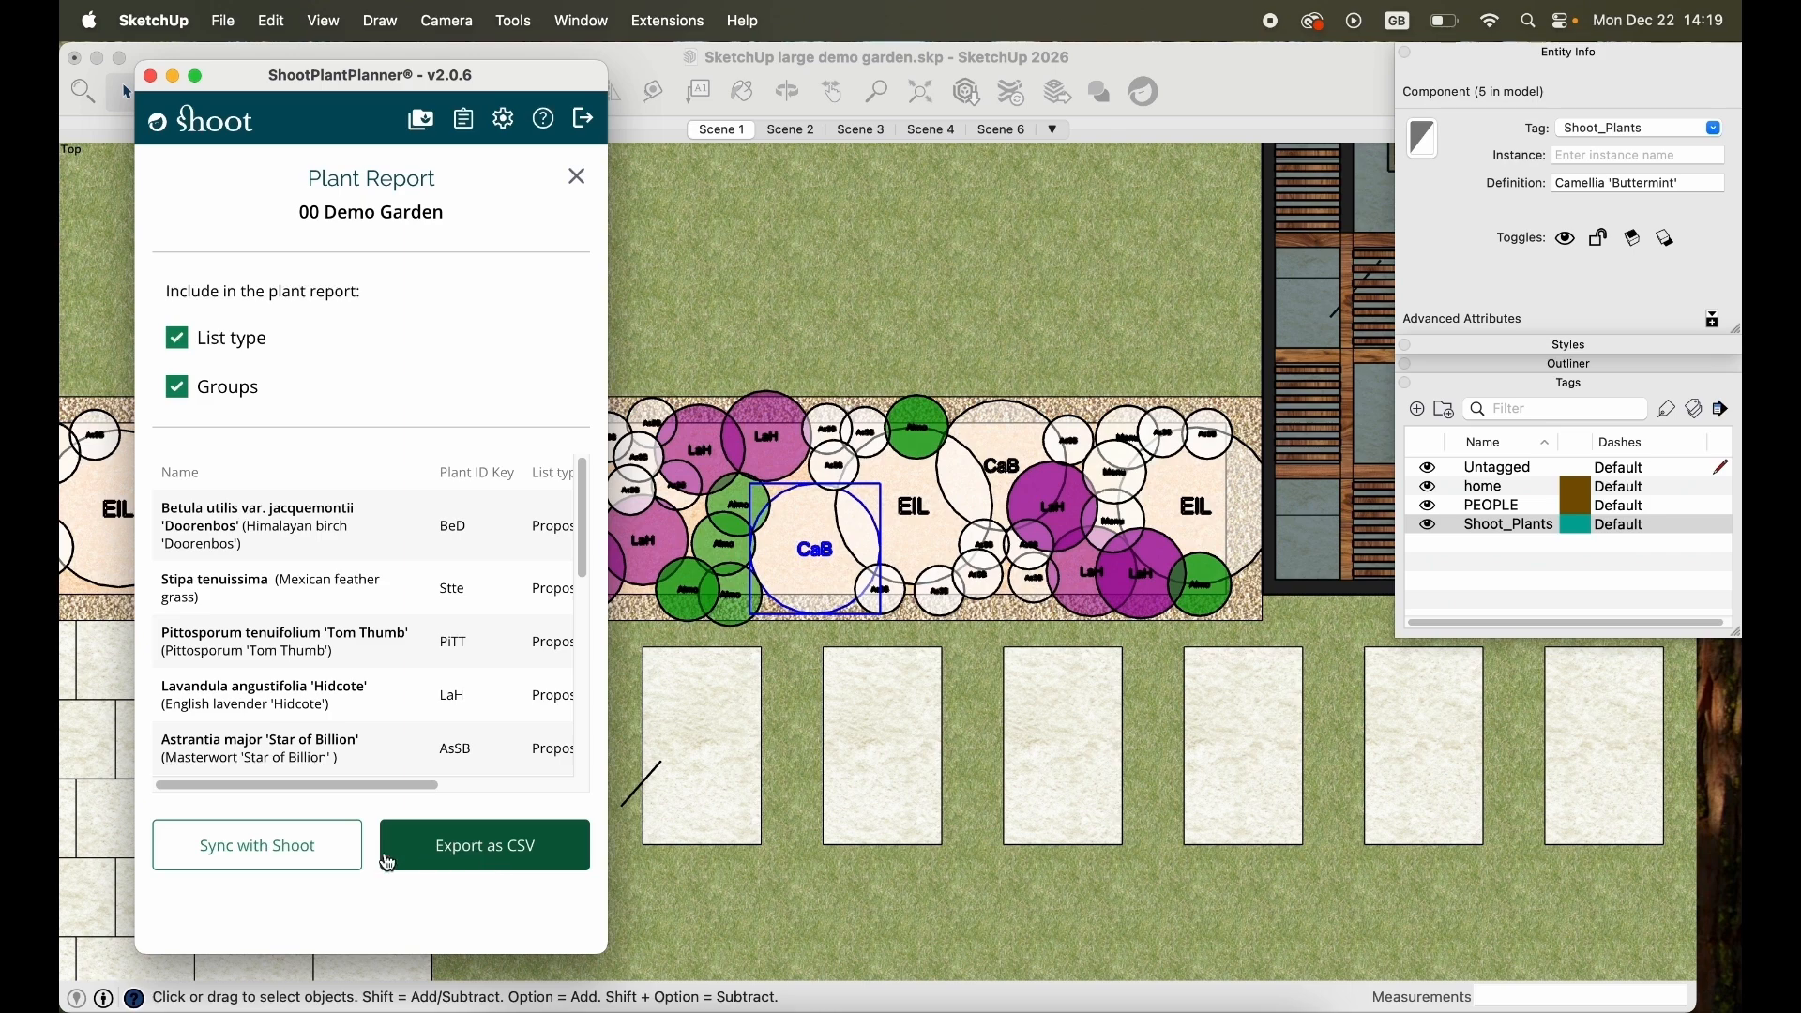
Review the Sync With Shoot option for deleting unused plants, and close the dialog and plant report without syncing.
{"action": "left_click", "coordinate": [283, 861]}
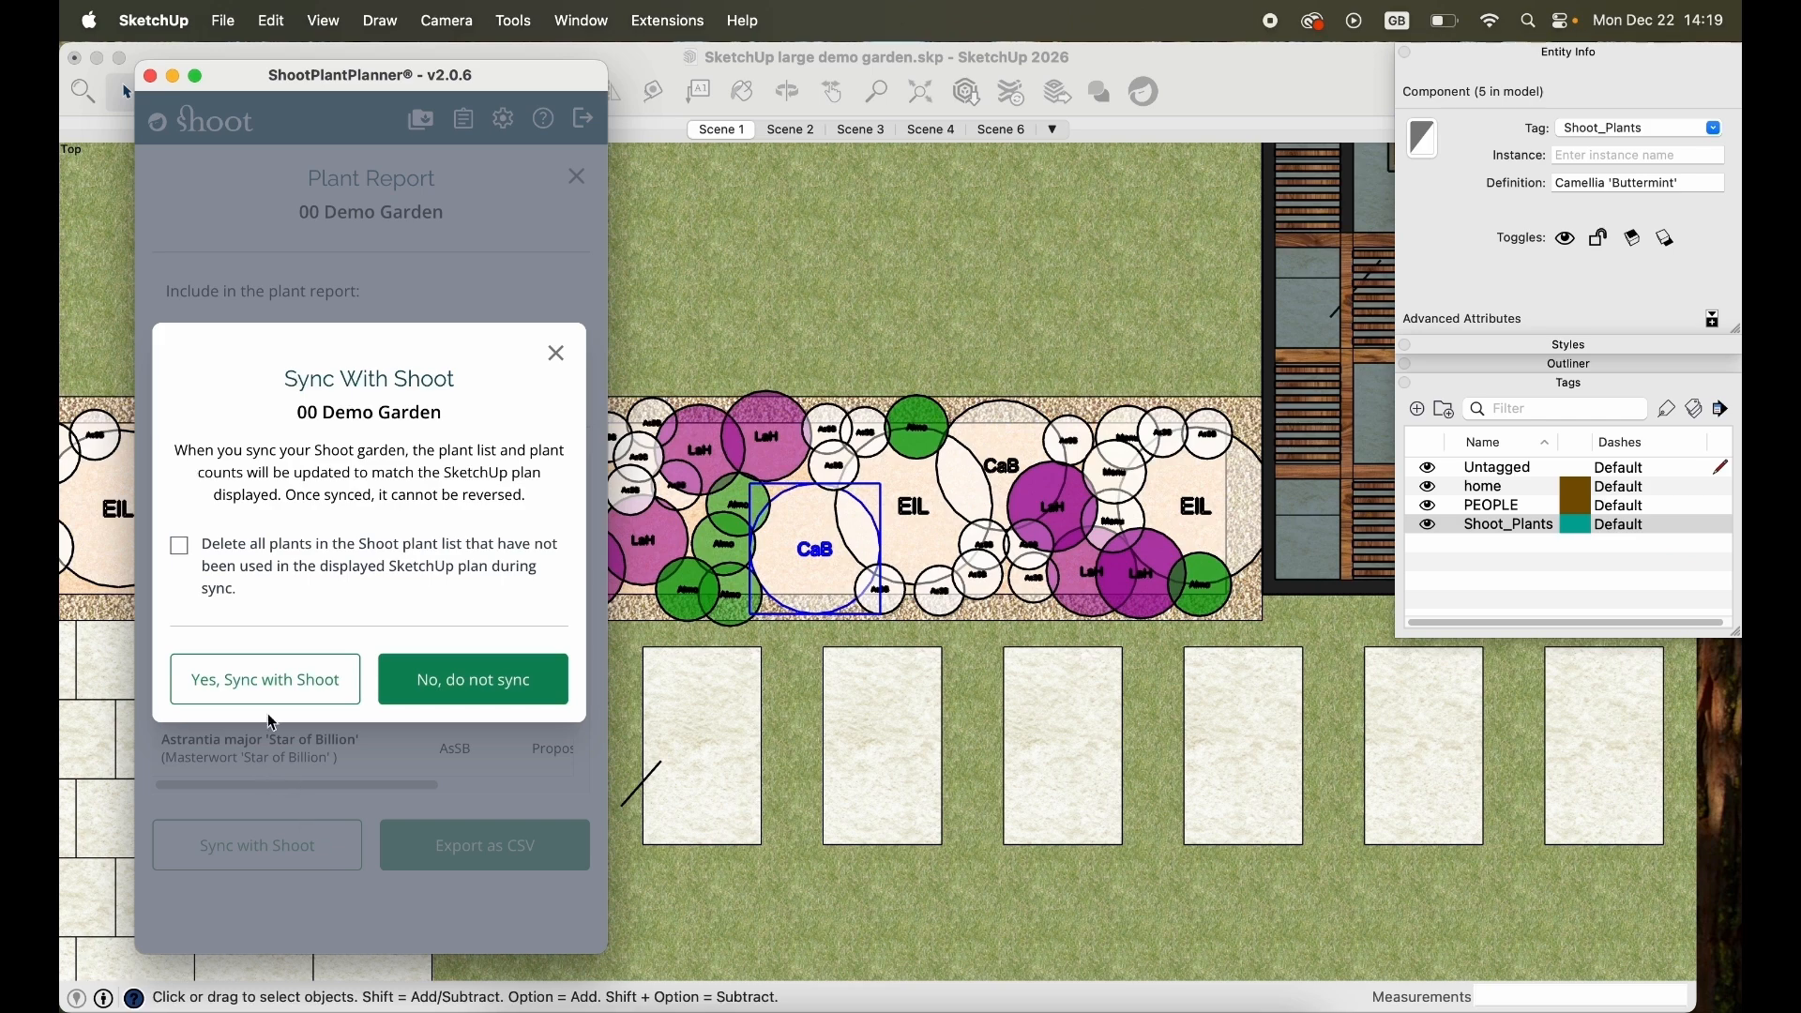
{"action": "left_click", "coordinate": [188, 555]}
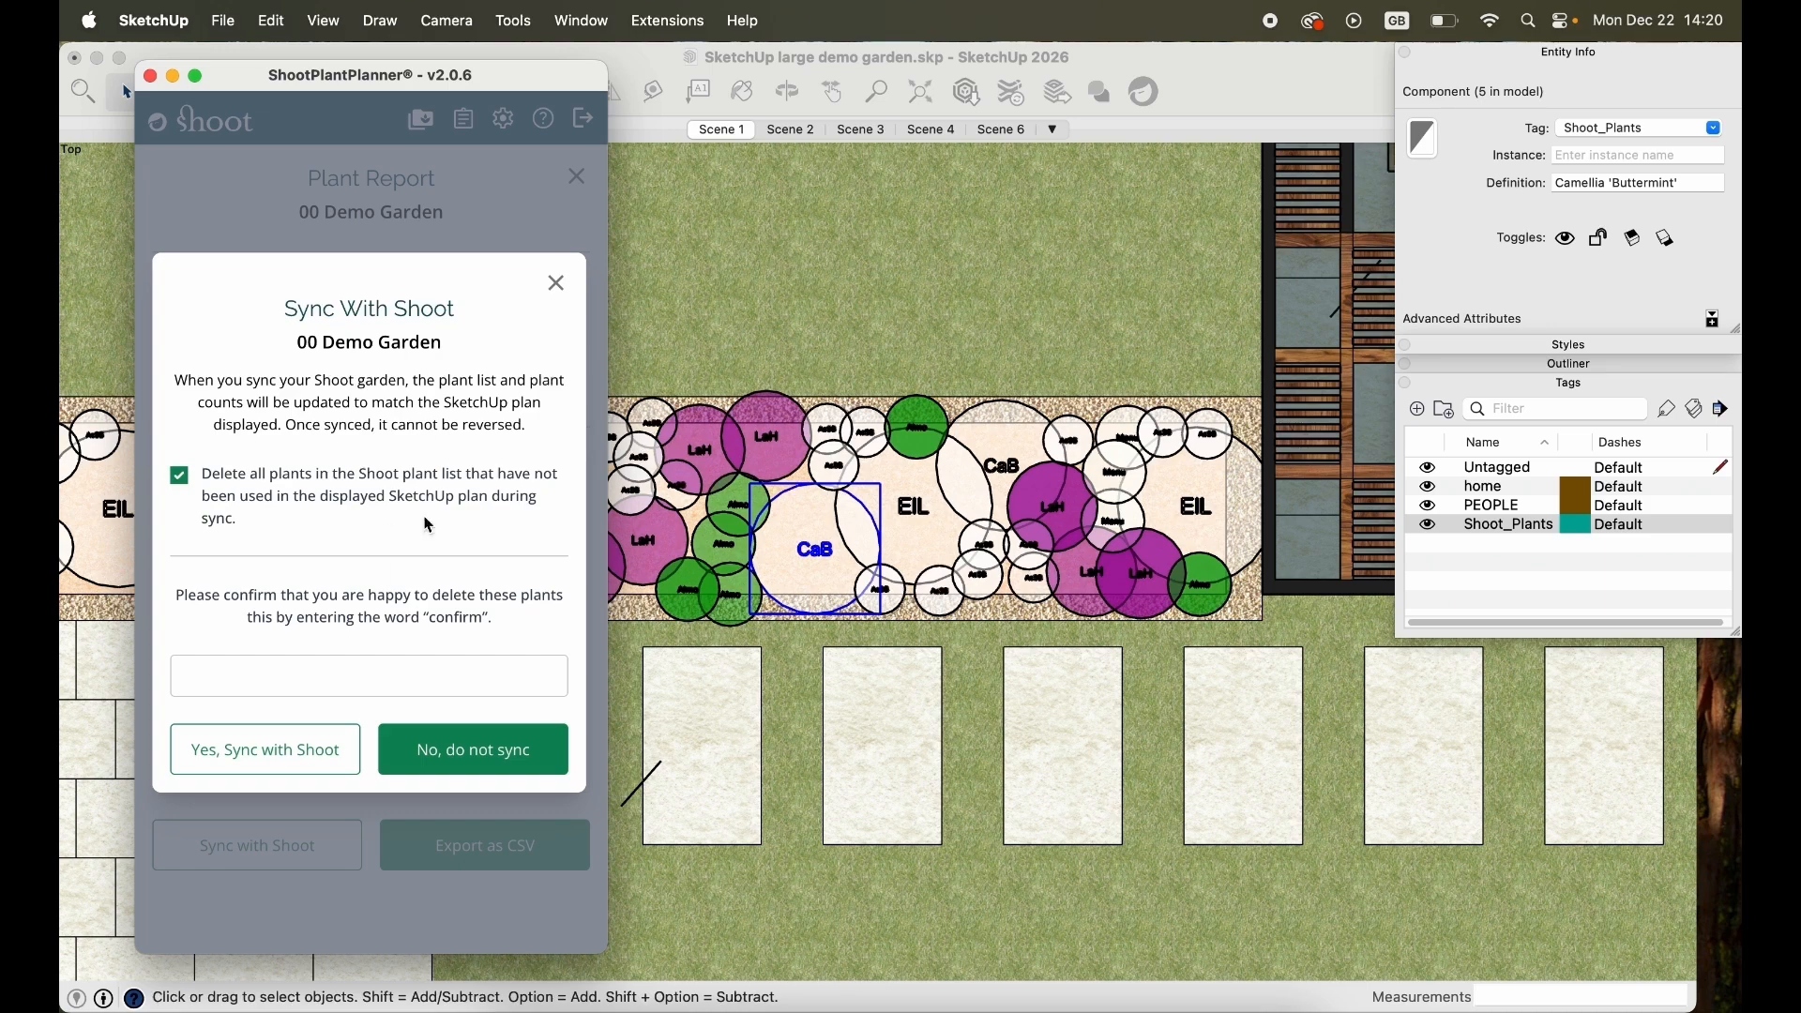
{"action": "left_click", "coordinate": [557, 283]}
{"action": "left_click", "coordinate": [580, 178]}
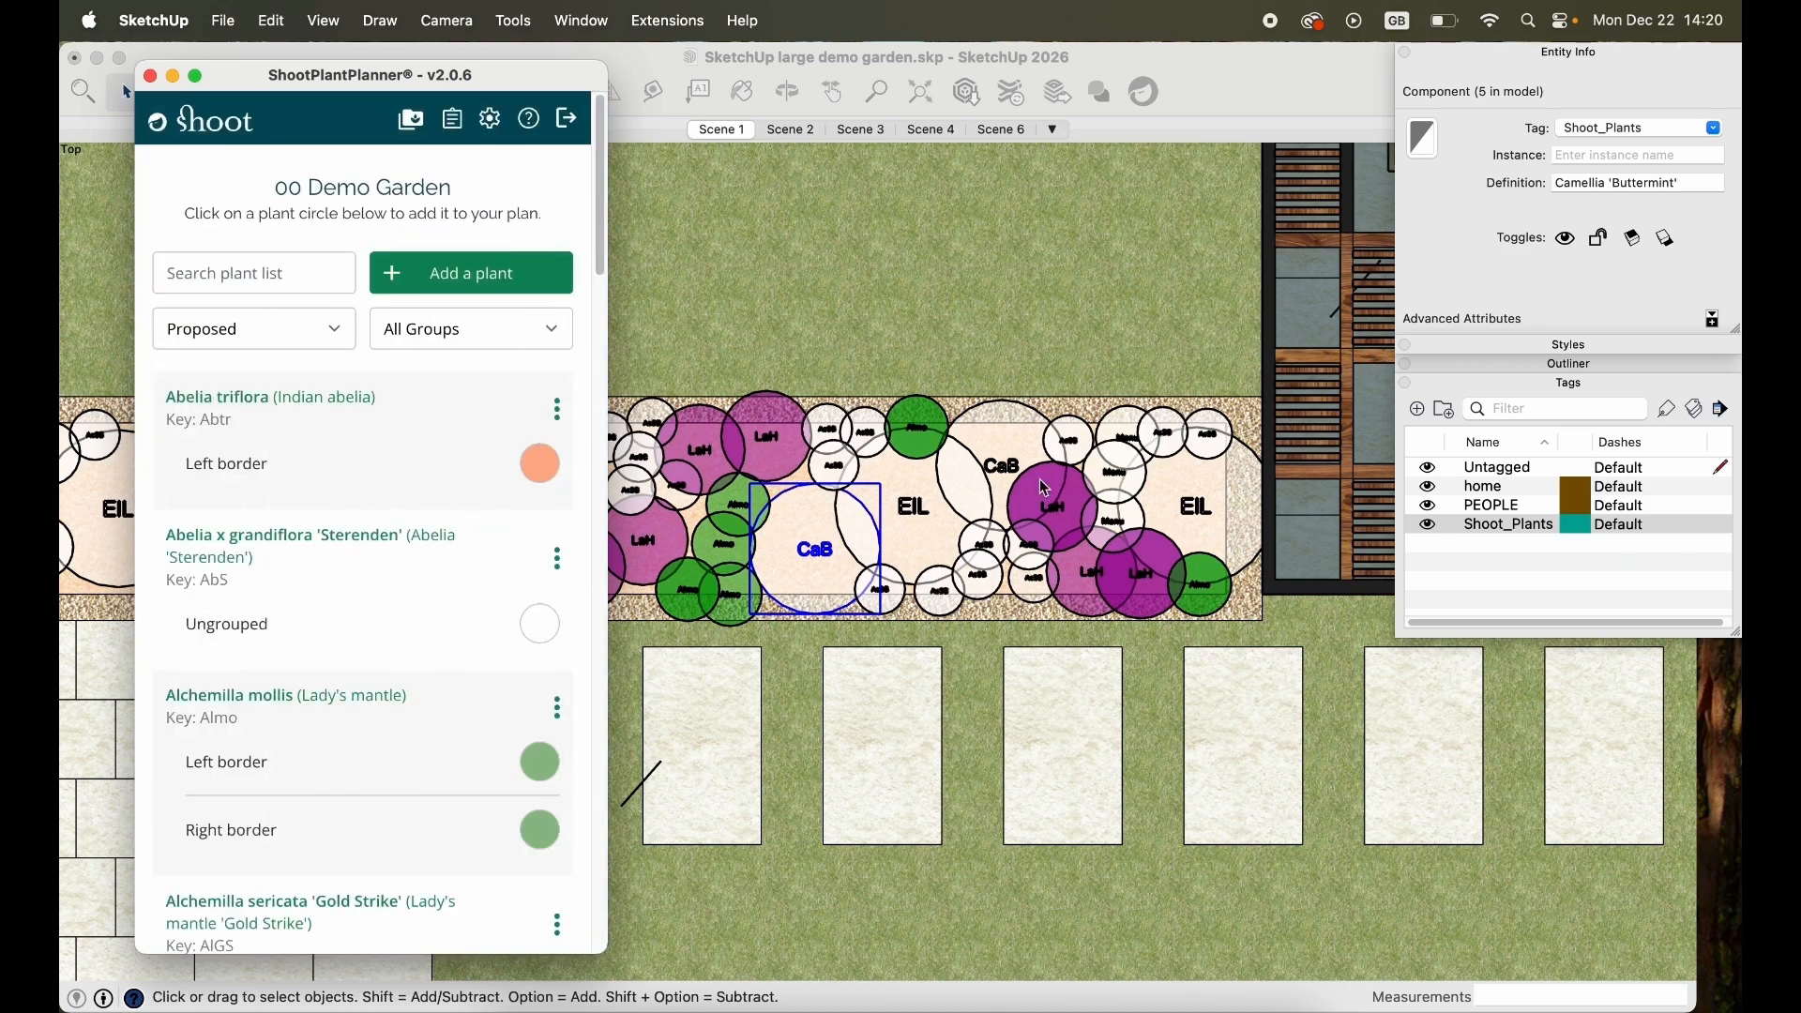
Minimise the plant planner window, leaving the whole garden plan in view.
{"action": "scroll", "coordinate": [1045, 488], "scroll_direction": "down", "scroll_amount": 8}
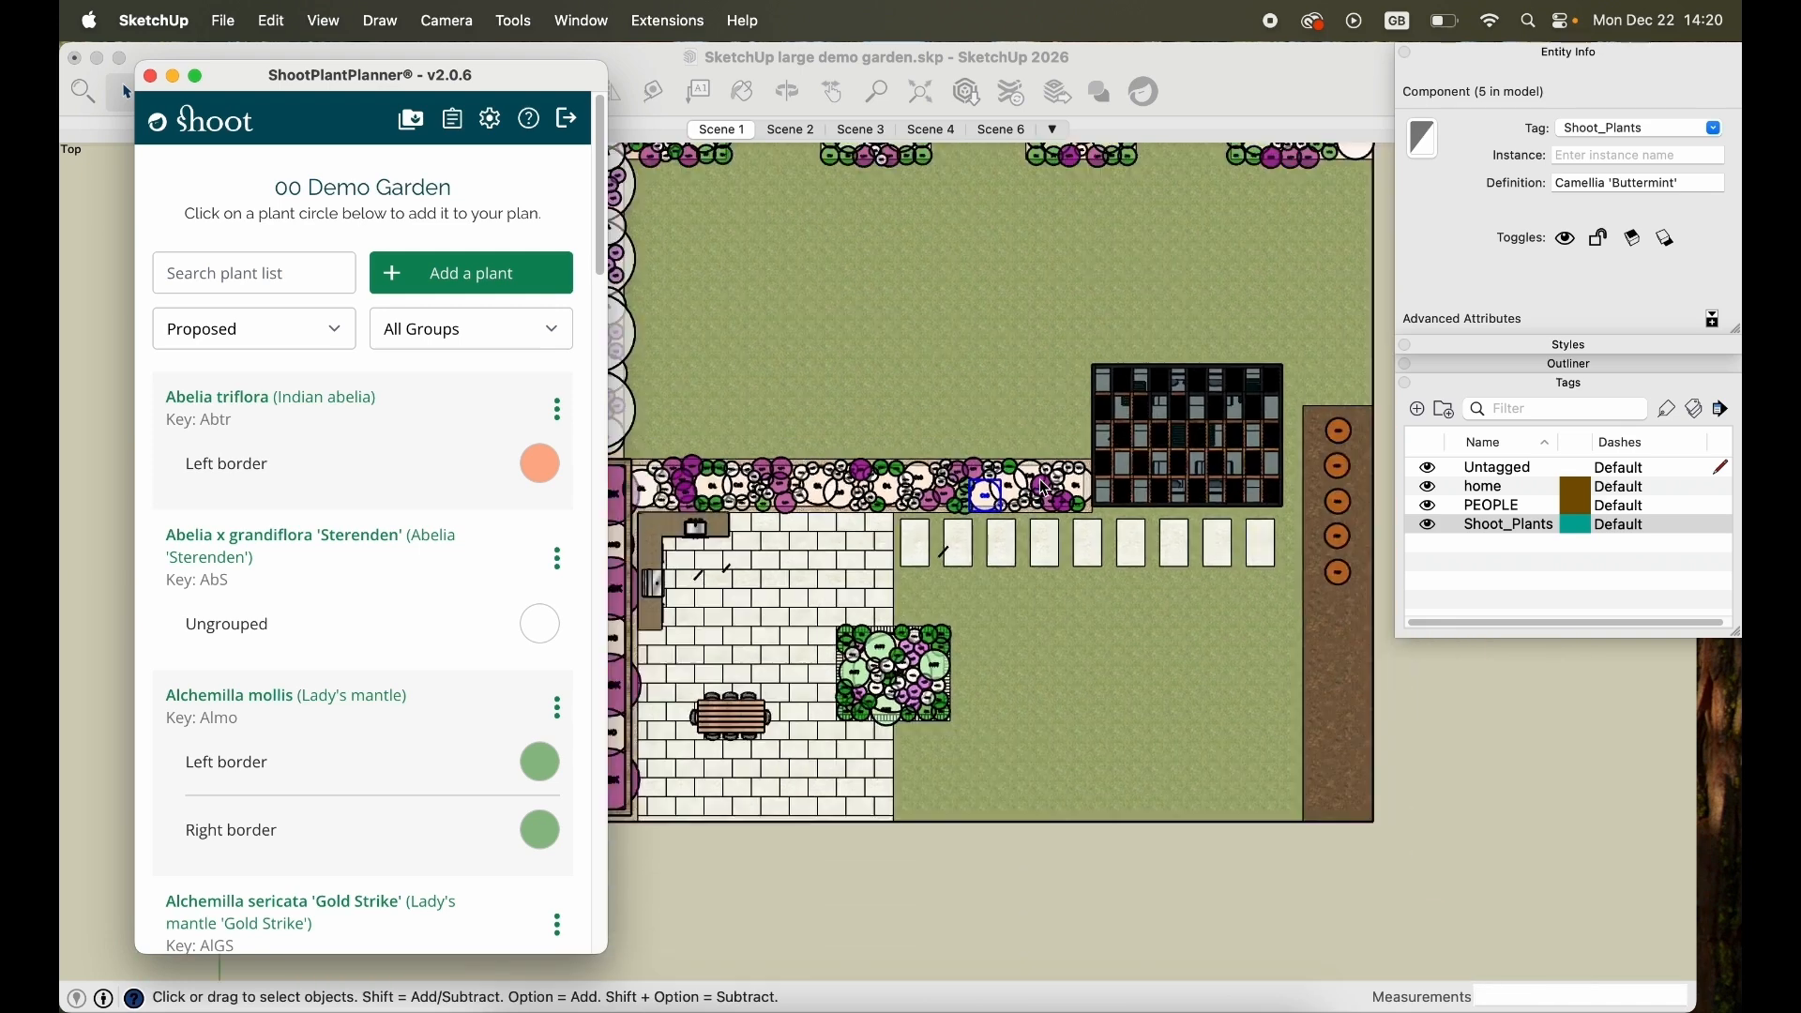
{"action": "scroll", "coordinate": [1046, 488], "scroll_direction": "down", "scroll_amount": 3}
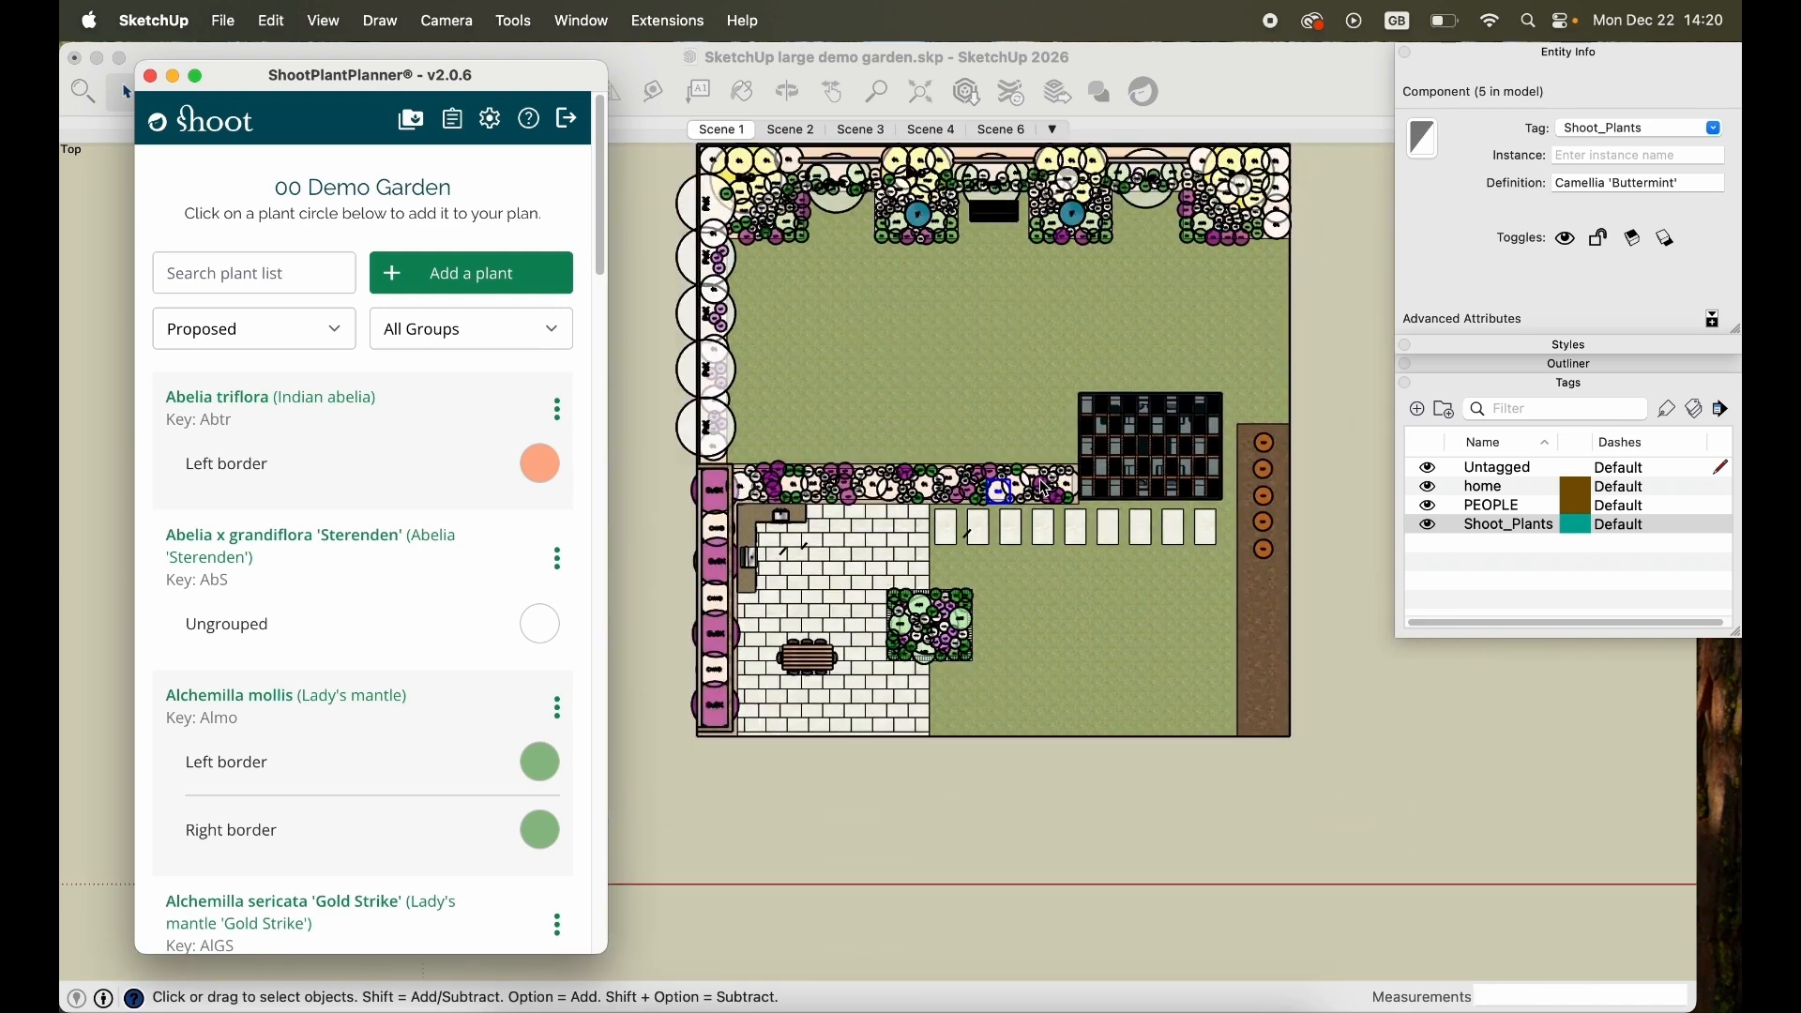
{"action": "left_click", "coordinate": [1360, 558]}
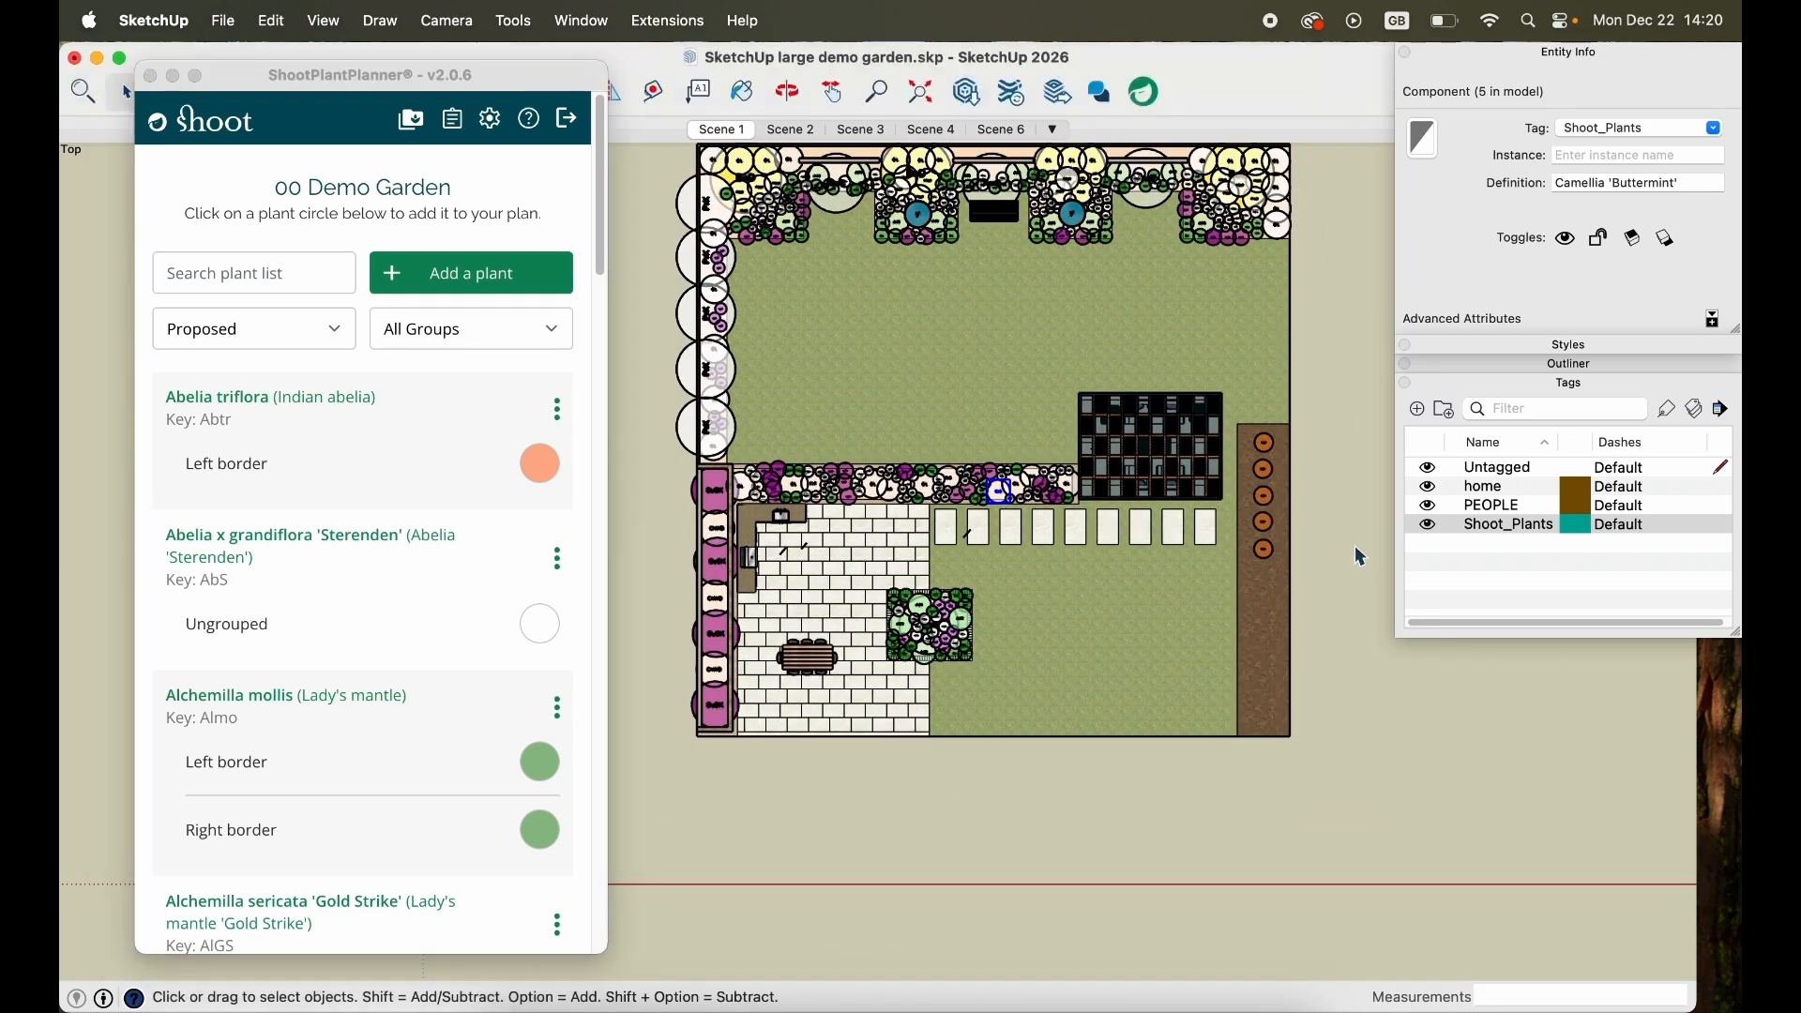
{"action": "key", "text": "h"}
{"action": "left_click_drag", "start_coordinate": [1357, 547], "coordinate": [1322, 614]}
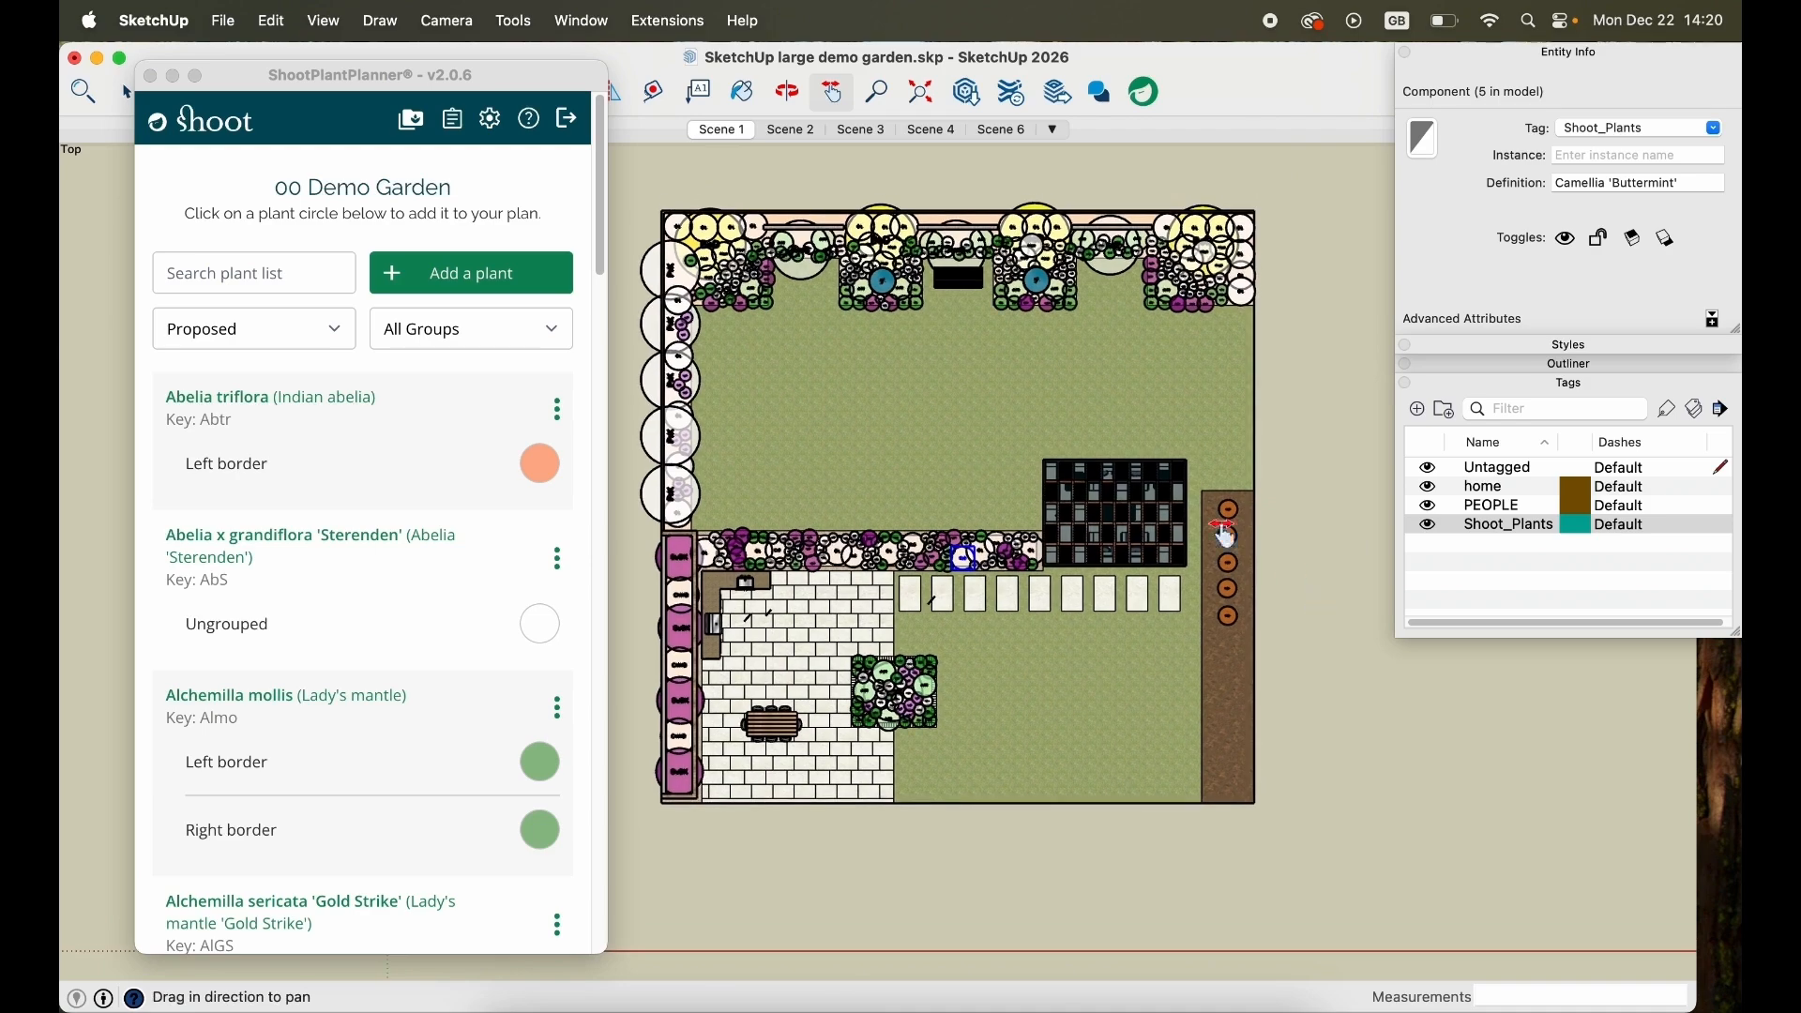
{"action": "left_click", "coordinate": [170, 79]}
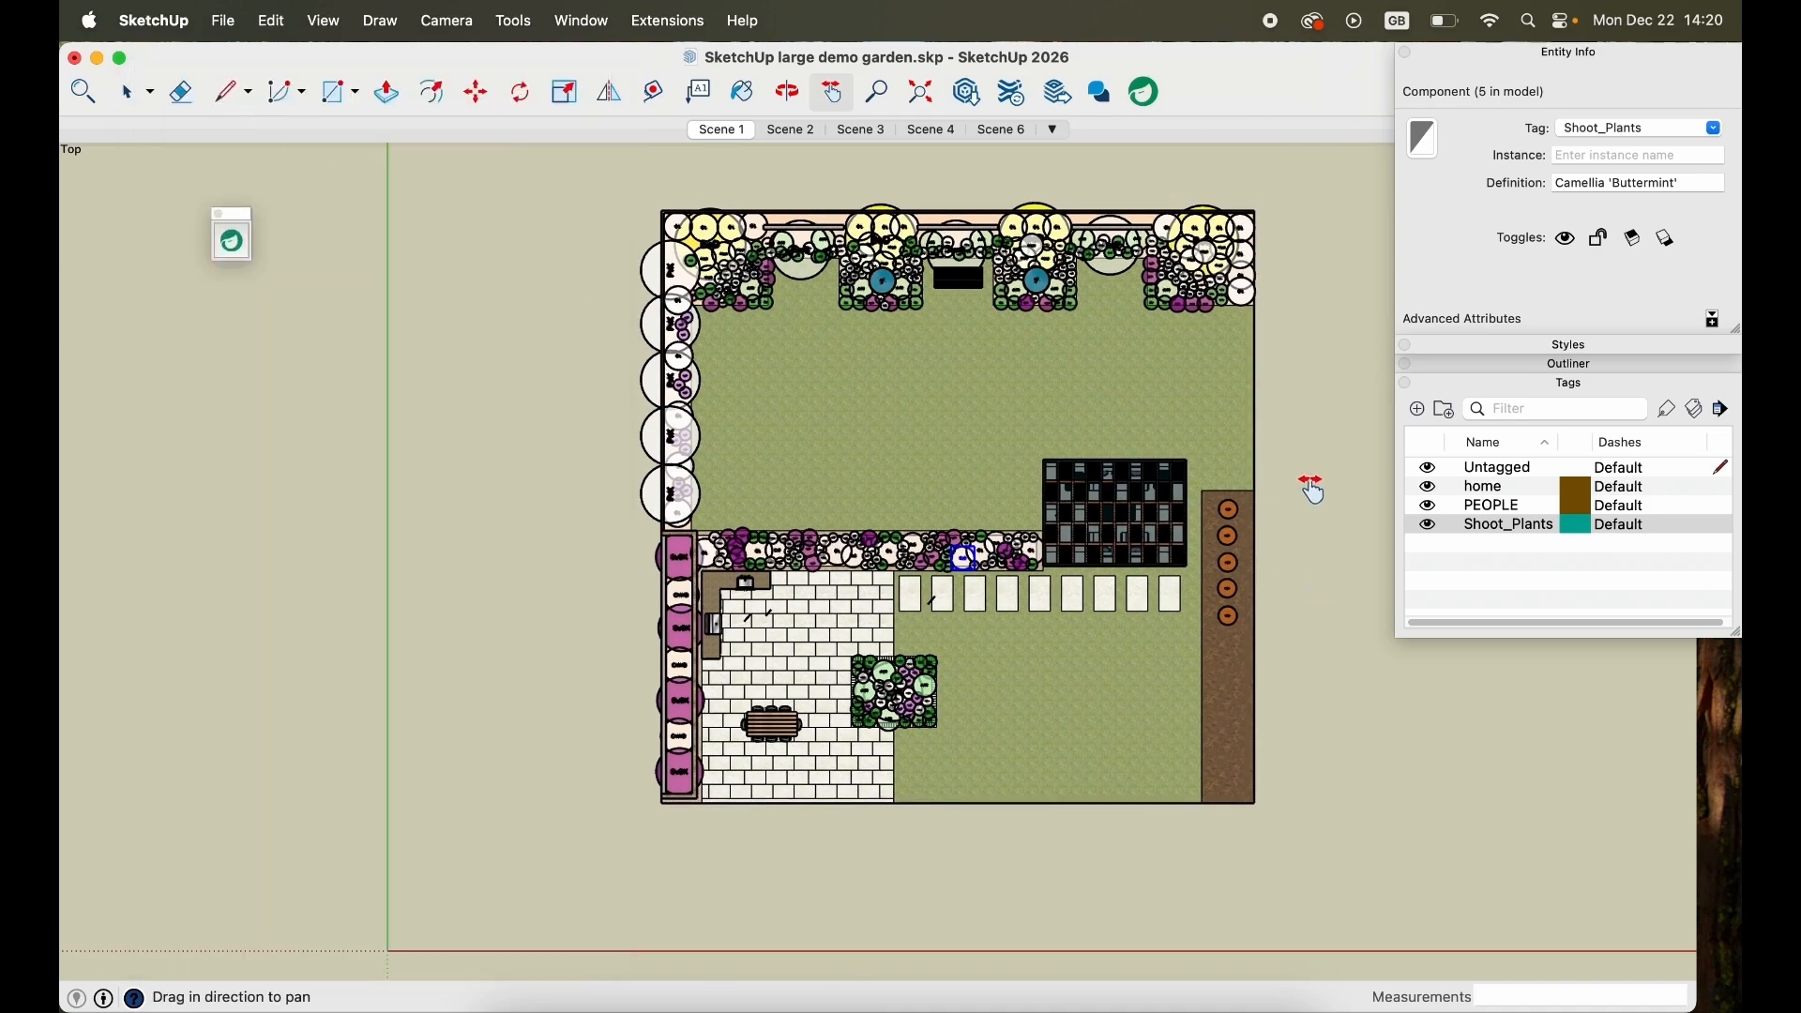
{"action": "left_click_drag", "start_coordinate": [1308, 490], "coordinate": [1289, 507]}
{"action": "scroll", "coordinate": [1209, 512], "scroll_direction": "up", "scroll_amount": 2}
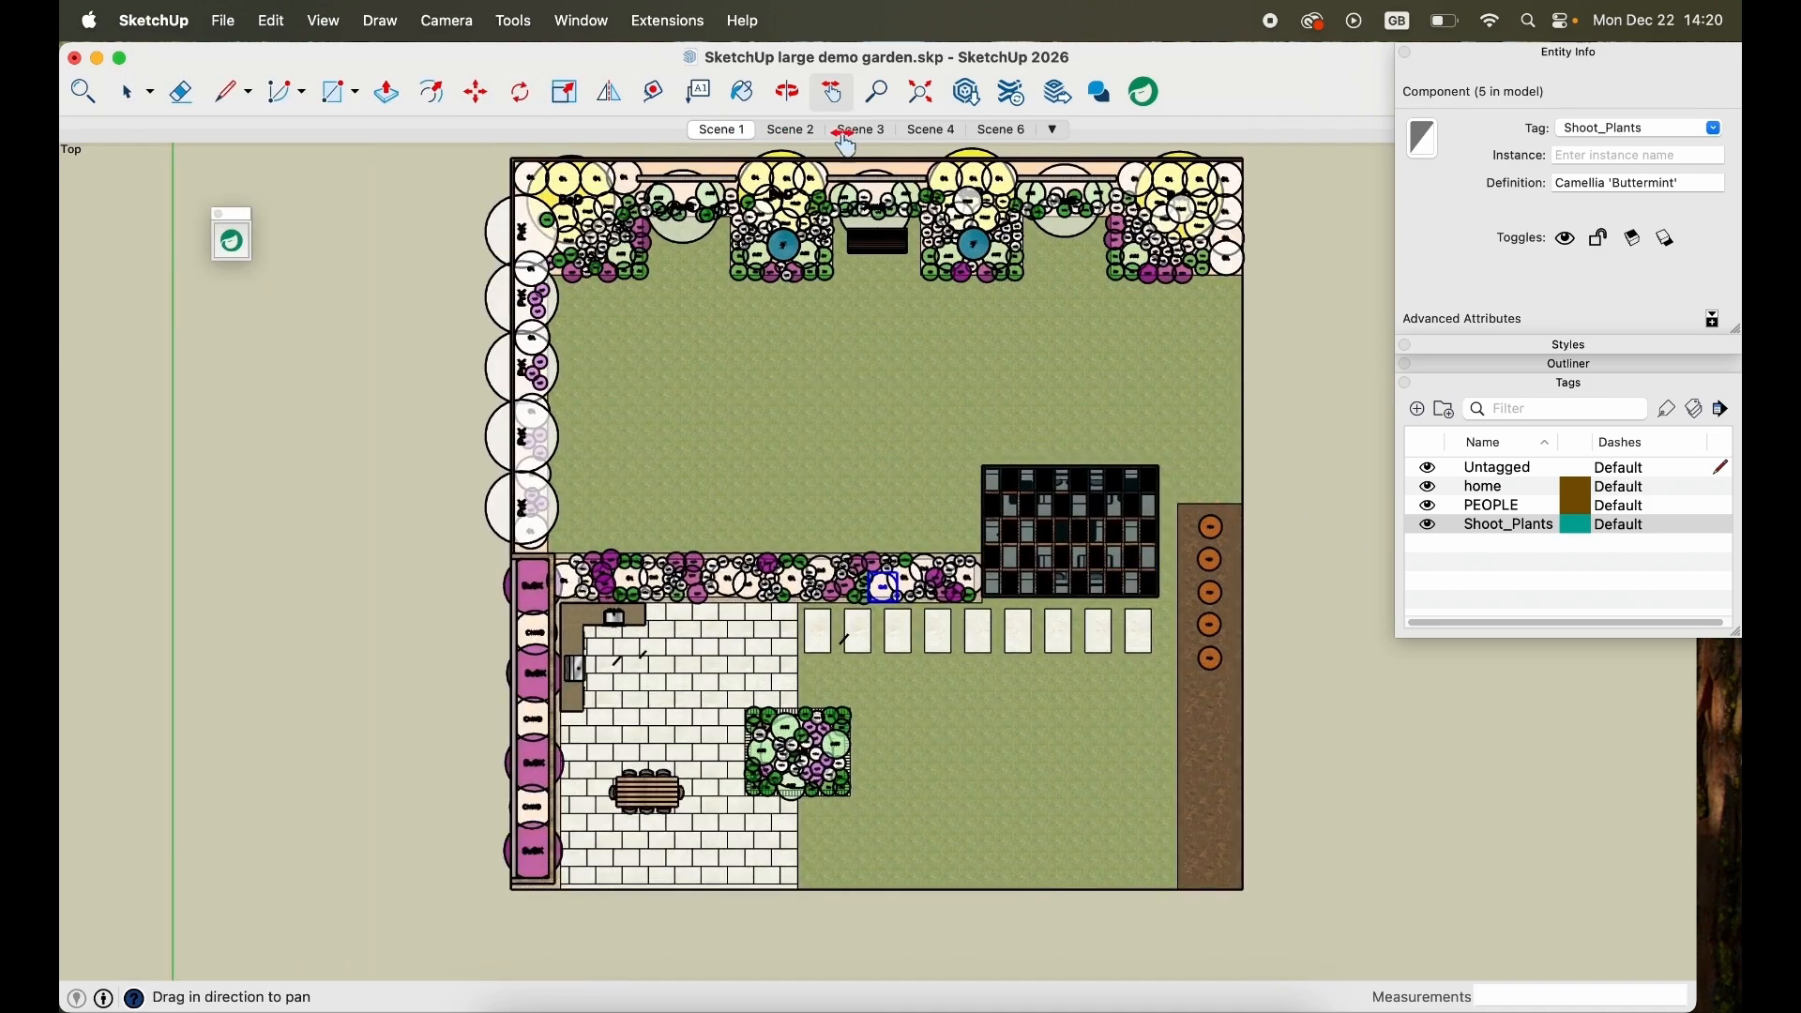
{"action": "key", "text": "space"}
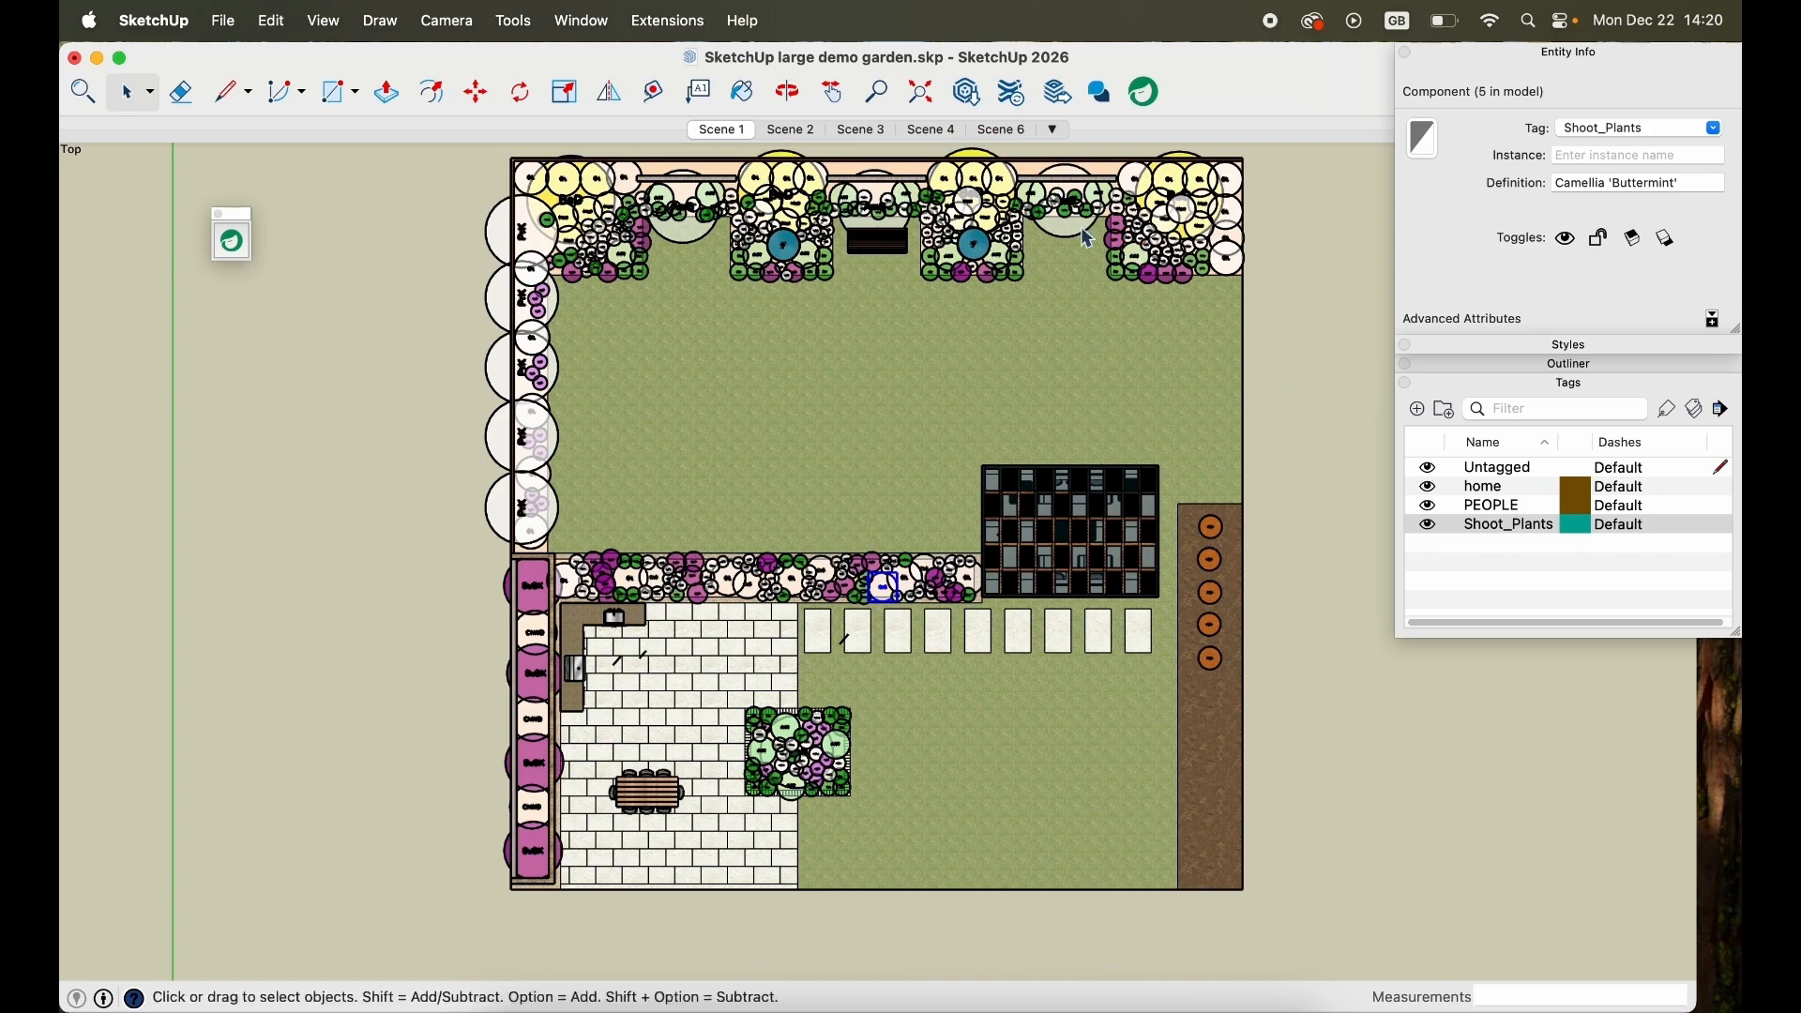
Return to the Scene 1 plan view and update that scene.
{"action": "left_click", "coordinate": [724, 136]}
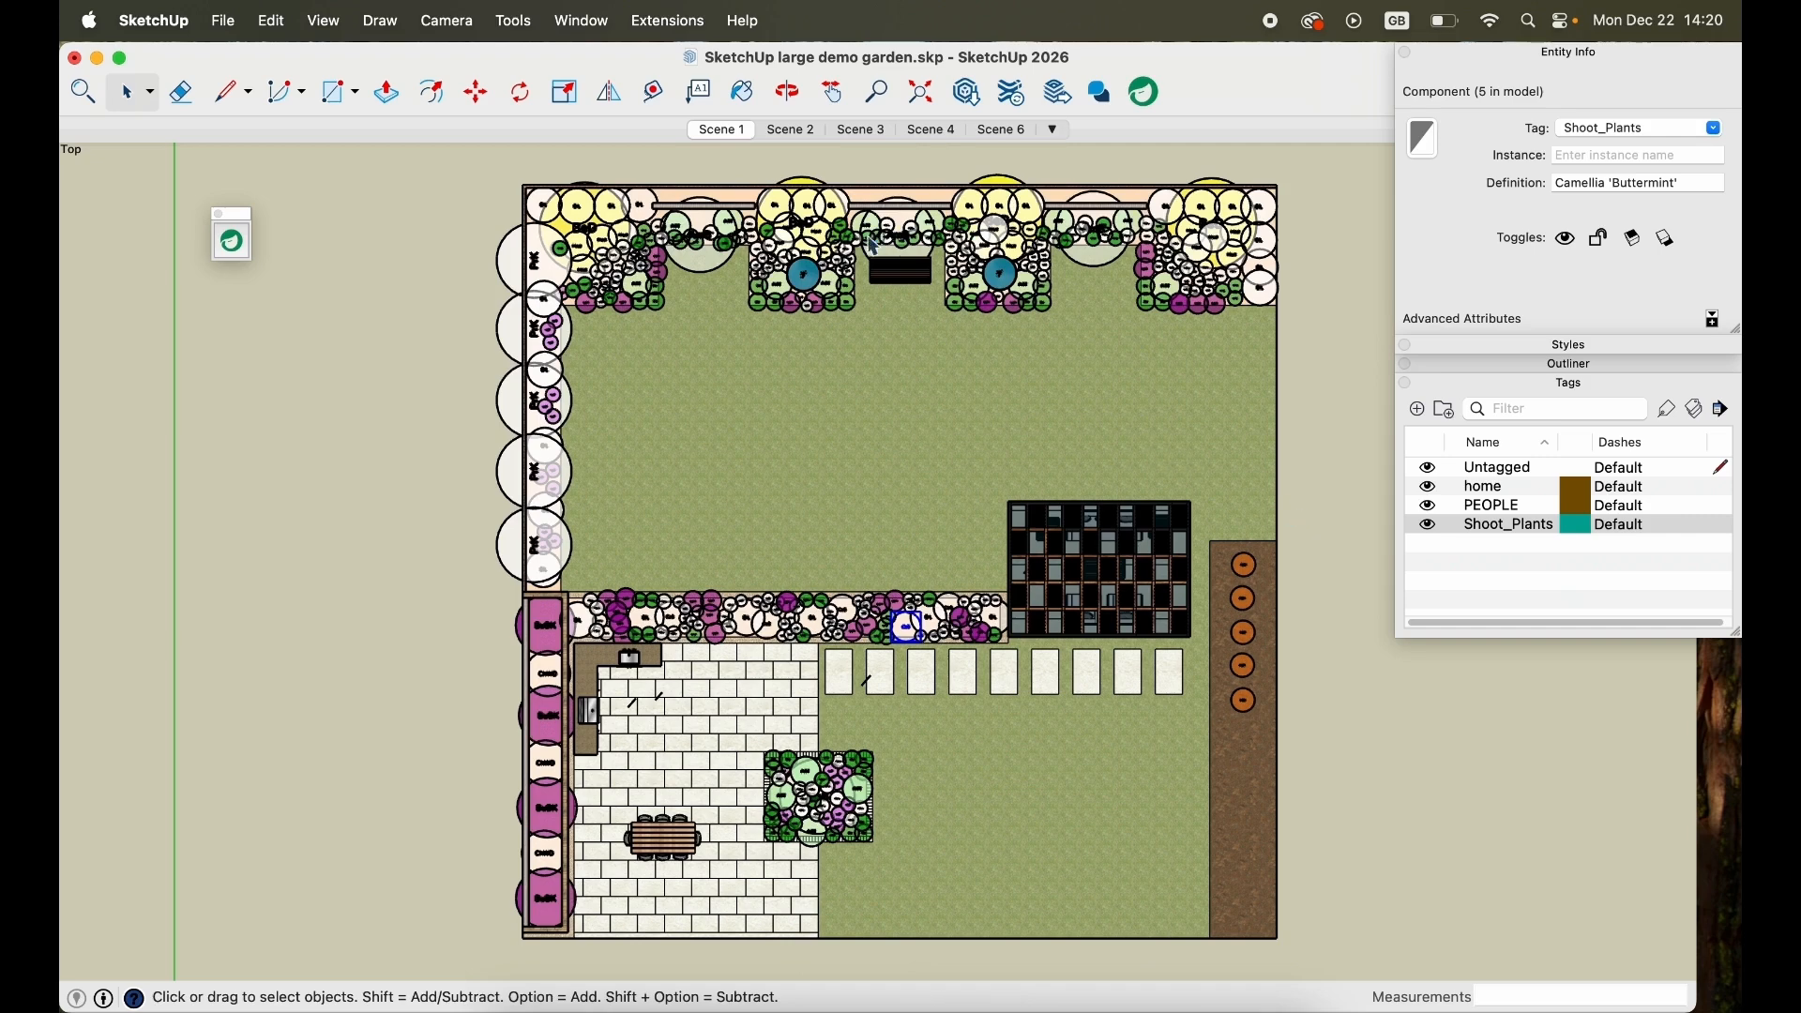
{"action": "right_click", "coordinate": [734, 140]}
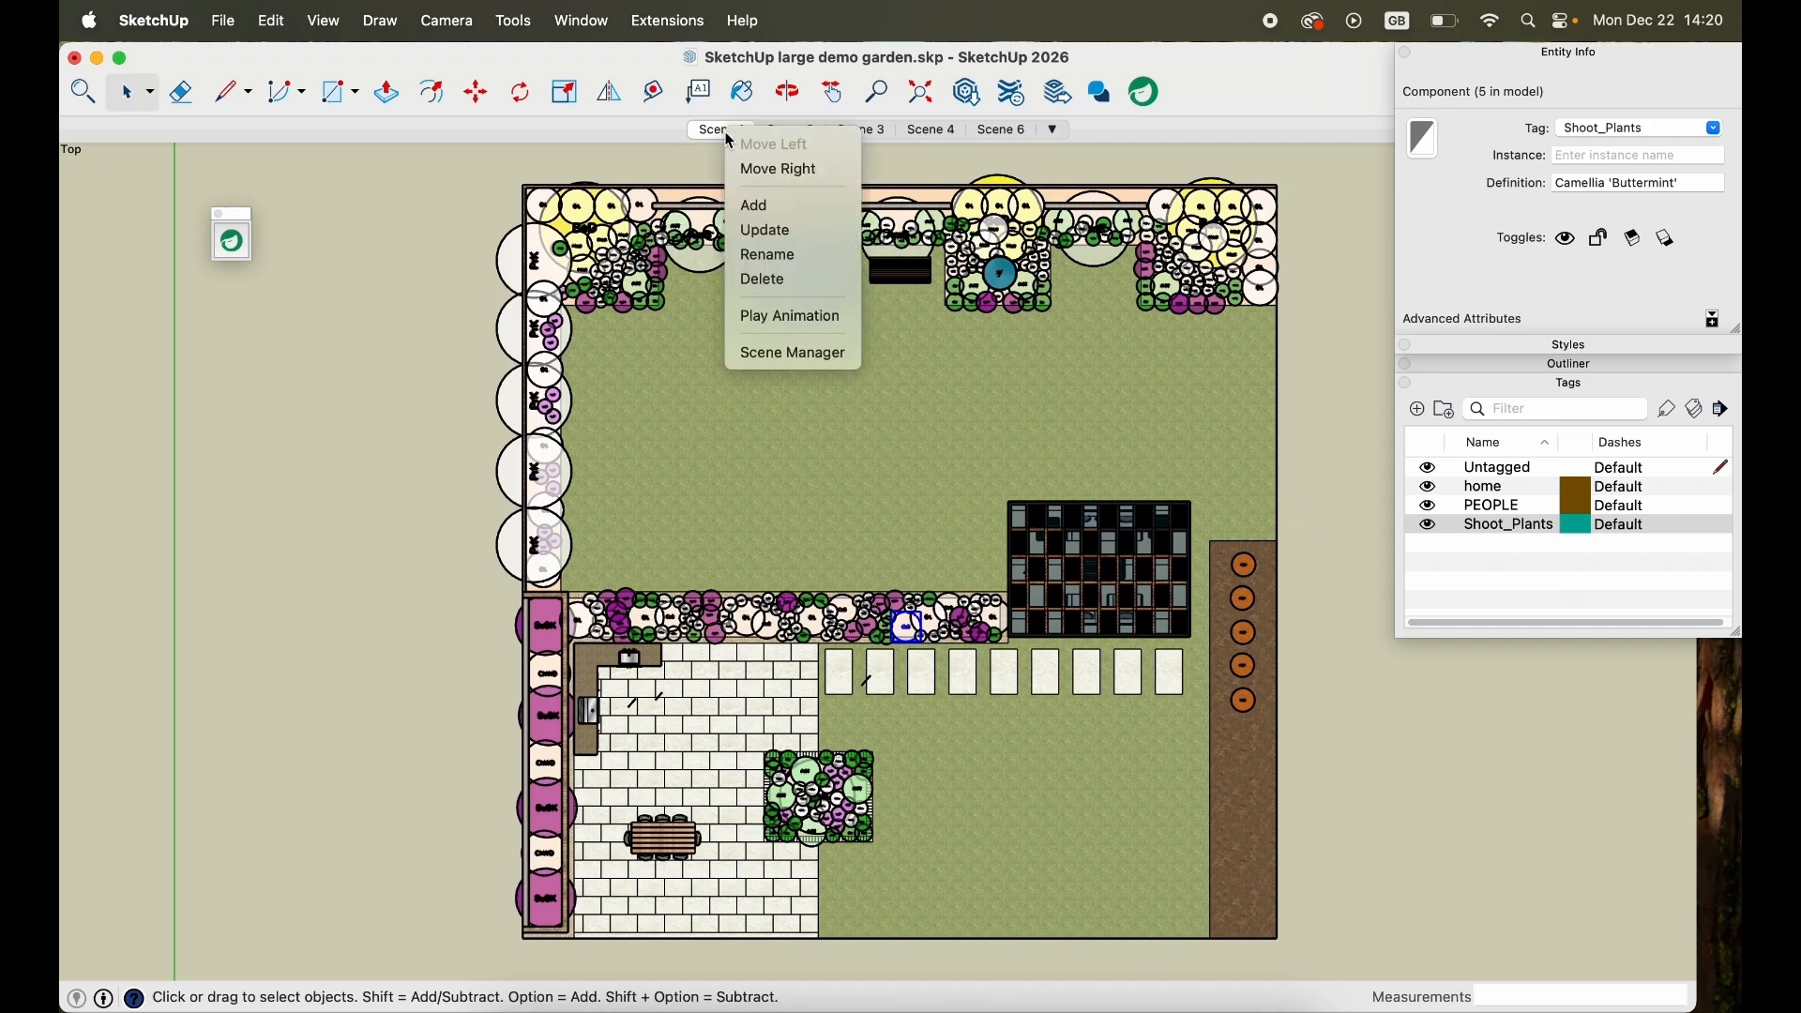
{"action": "left_click", "coordinate": [832, 246]}
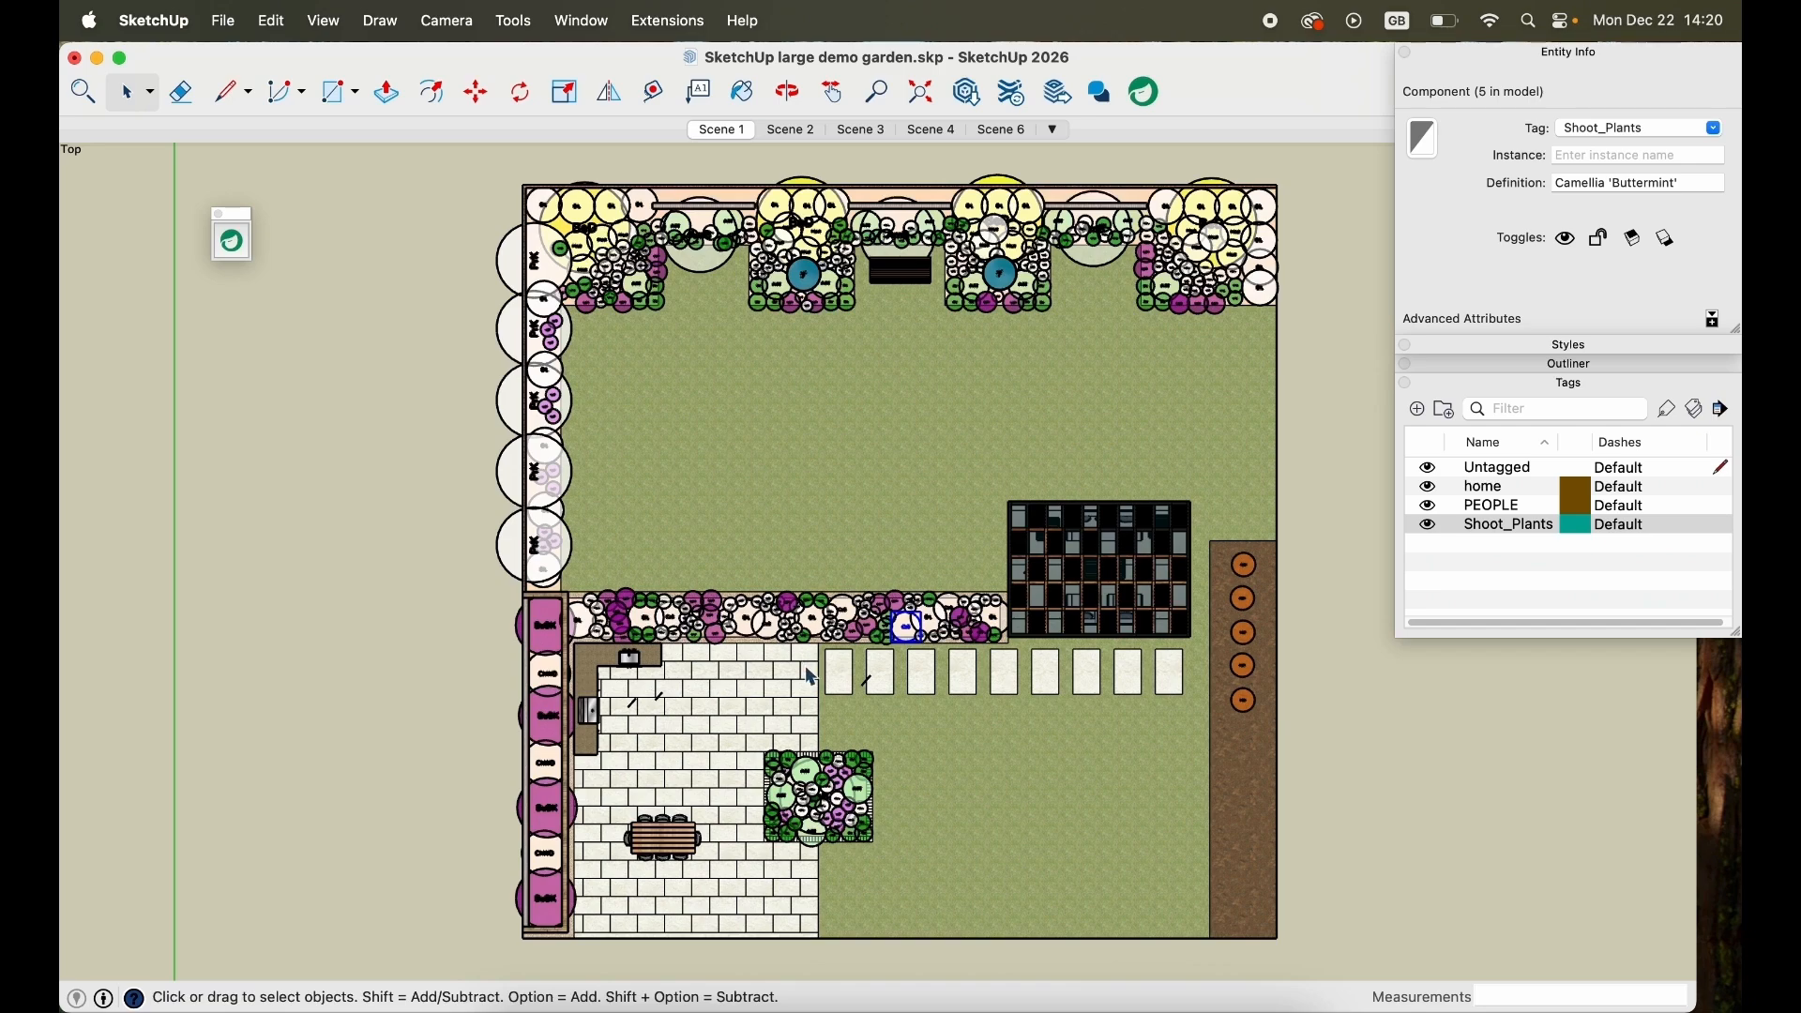
Save the garden model under its existing file name.
{"action": "left_click", "coordinate": [225, 20]}
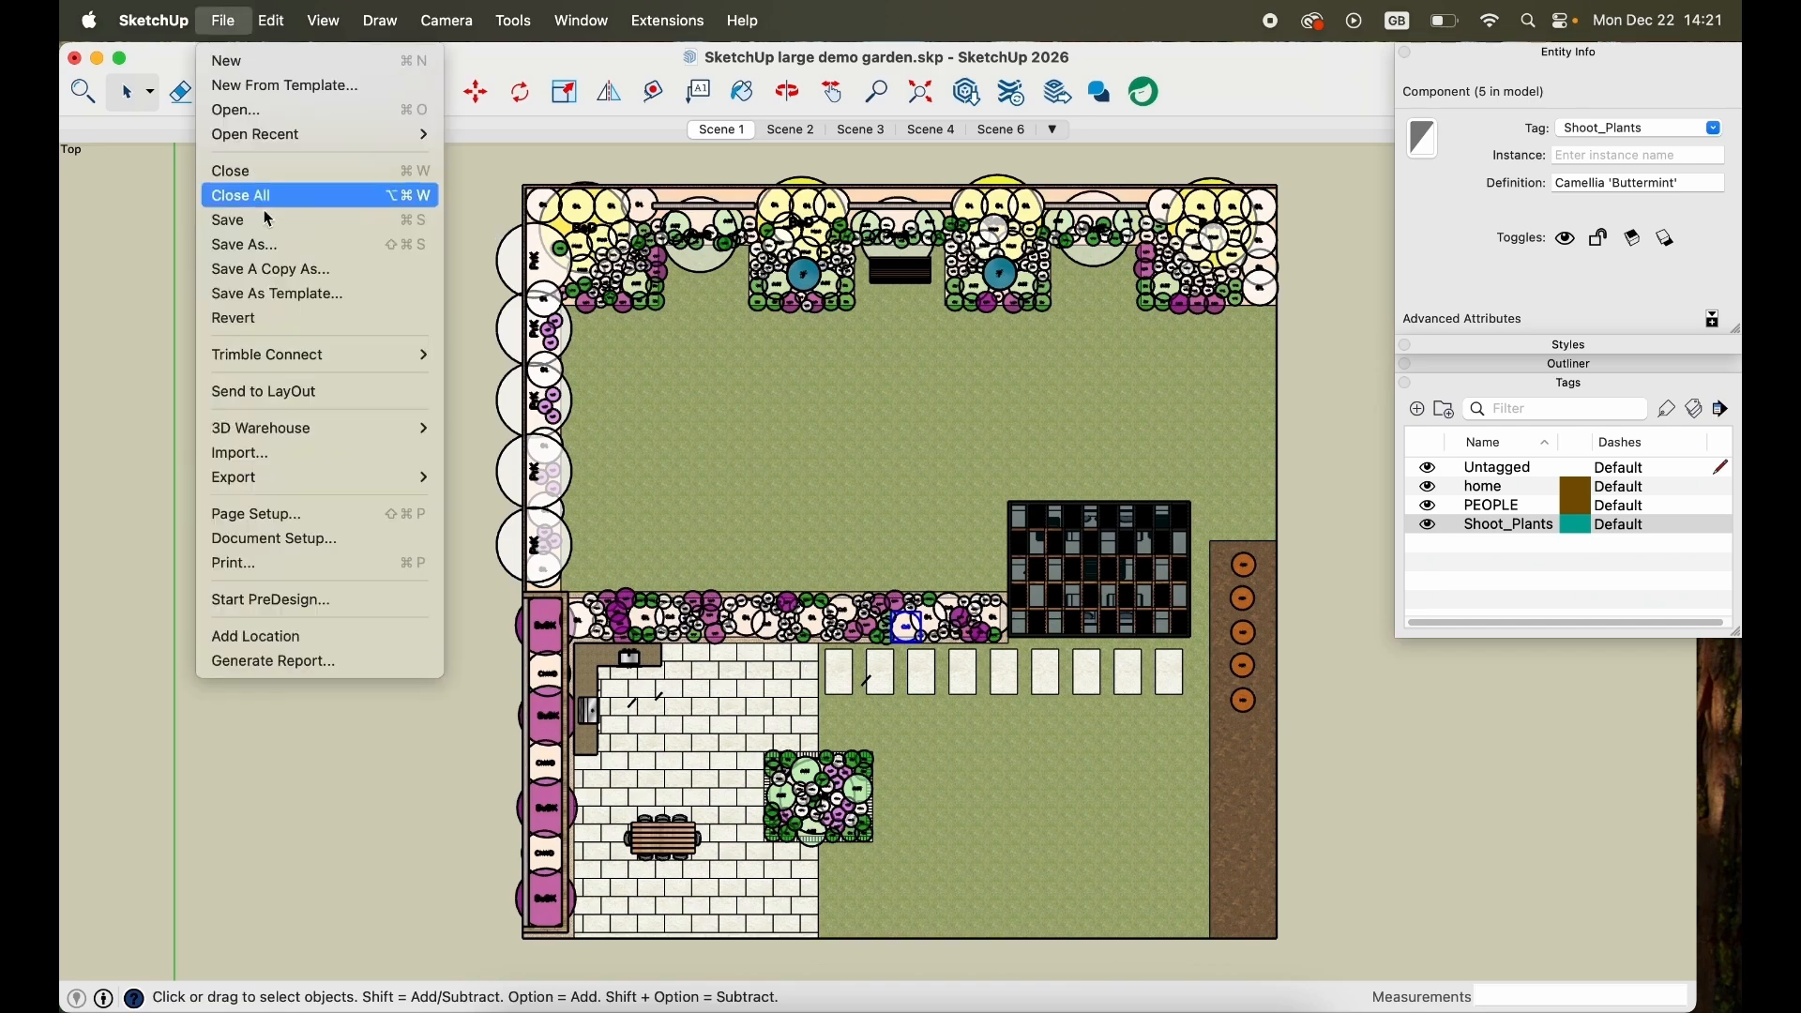
{"action": "left_click", "coordinate": [261, 224]}
{"action": "left_click", "coordinate": [773, 670]}
Send the garden model to LayOut, using the plain paper A3 Landscape template.
{"action": "left_click", "coordinate": [225, 20]}
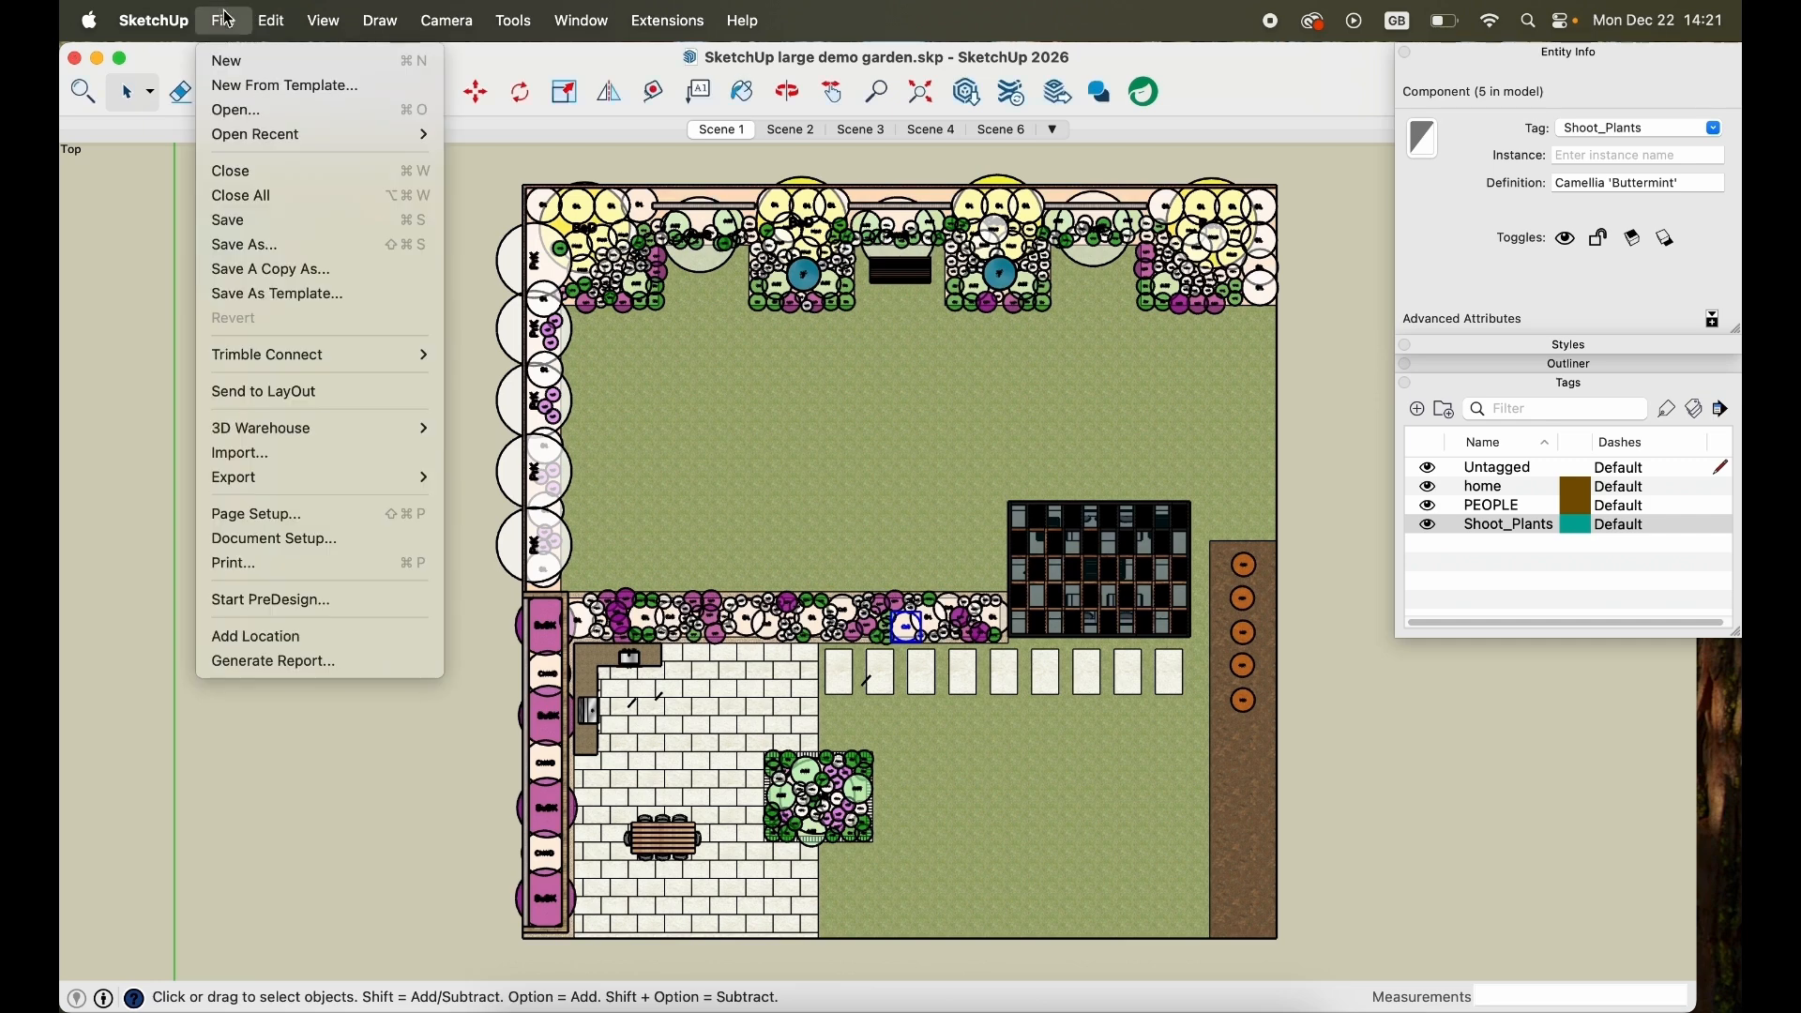
{"action": "left_click", "coordinate": [365, 394]}
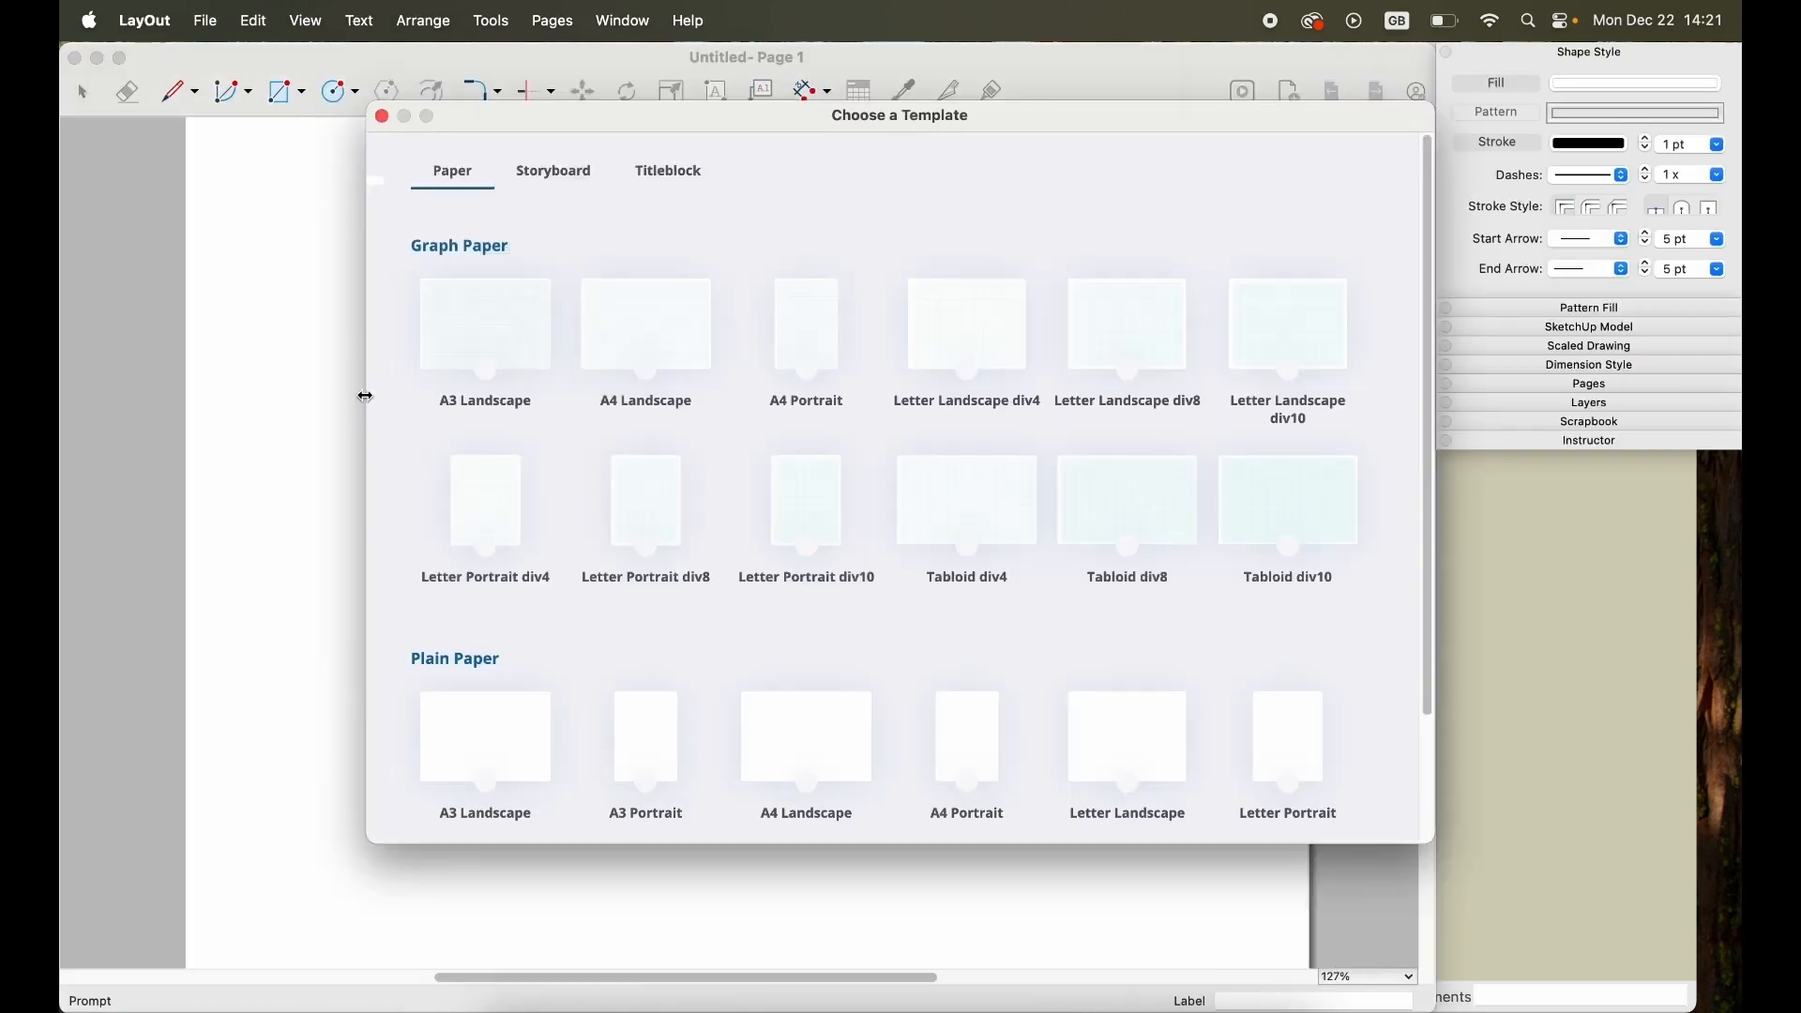
{"action": "double_click", "coordinate": [492, 731]}
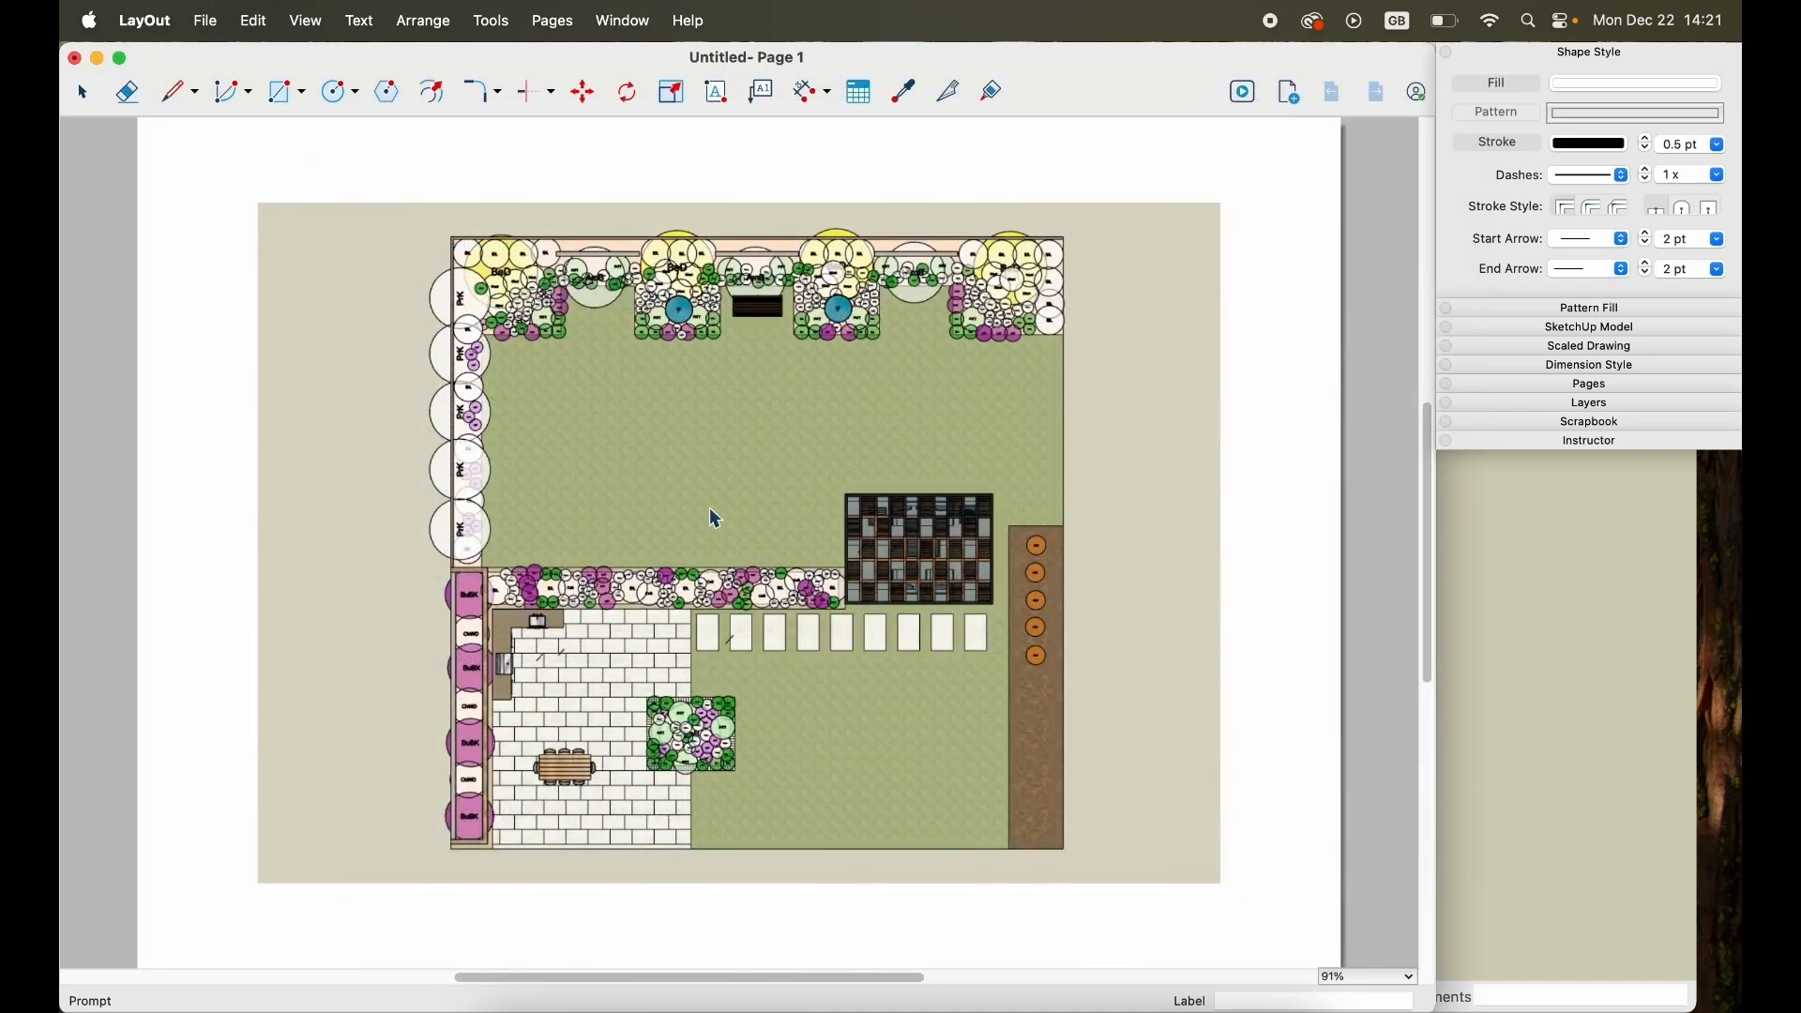
Set the scale of the garden plan viewport to 1mm:100mm (1:100).
{"action": "left_click", "coordinate": [645, 441]}
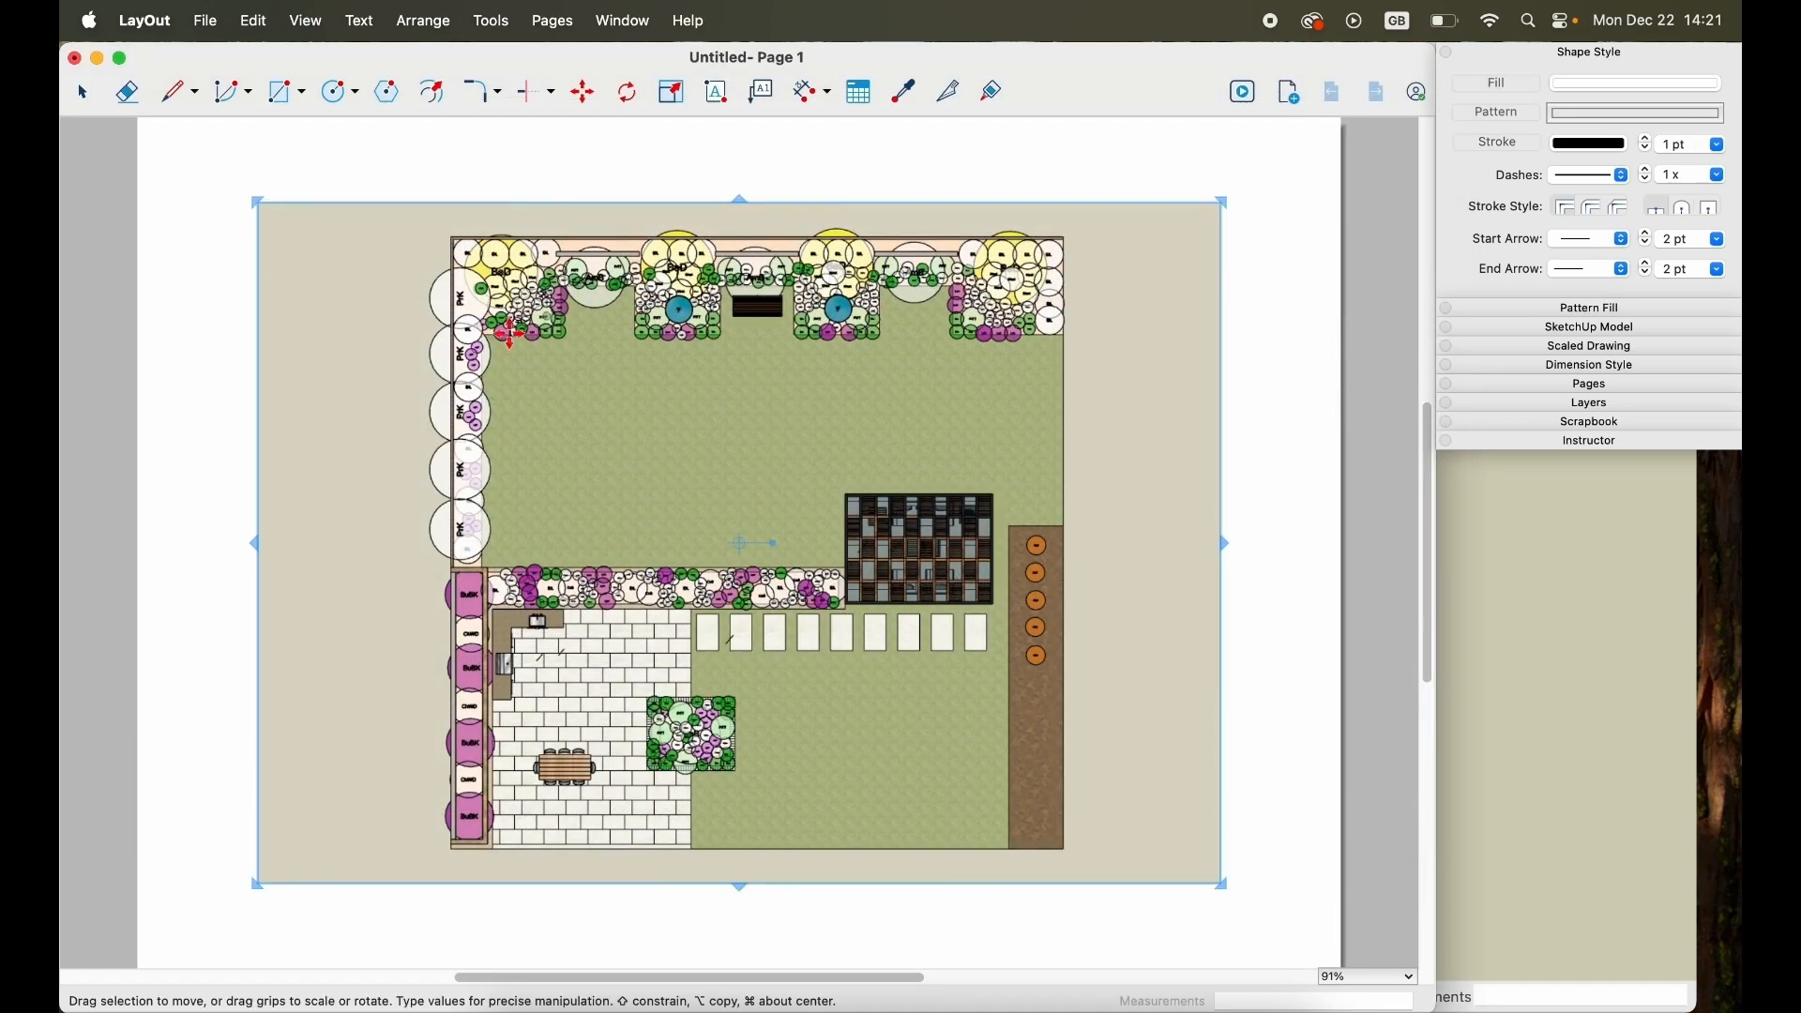
{"action": "right_click", "coordinate": [685, 420]}
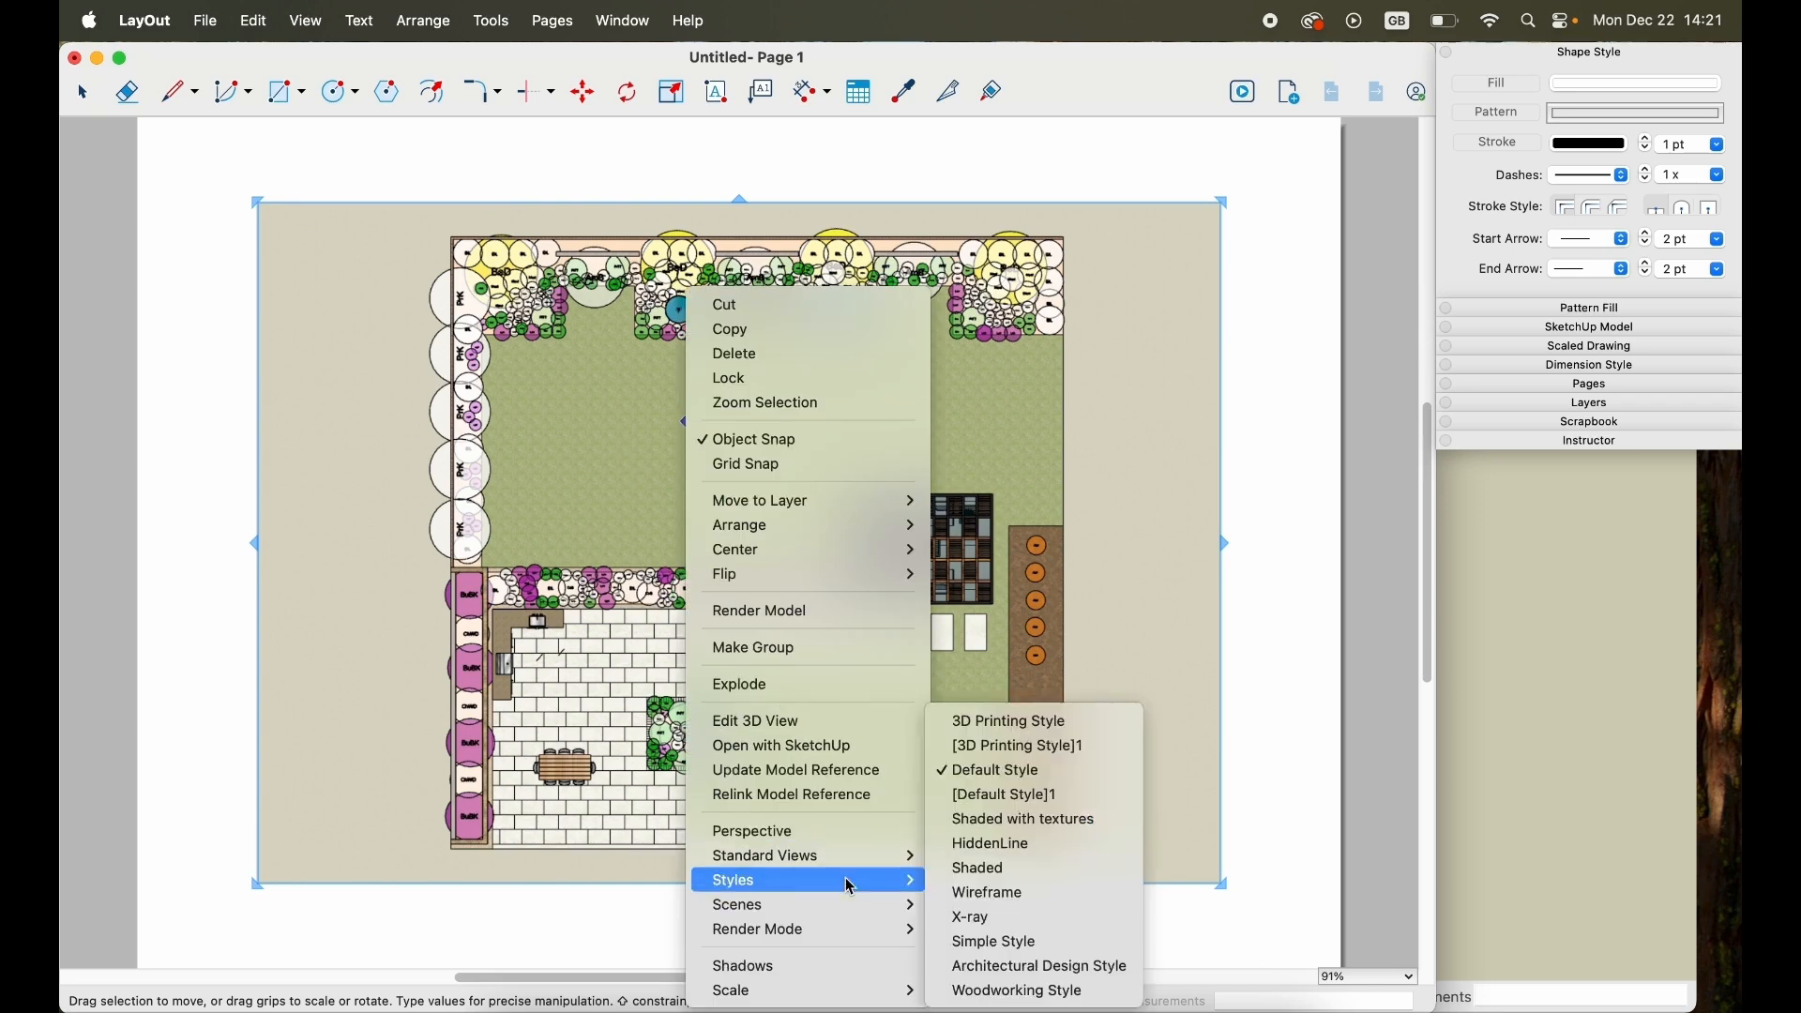
{"action": "mouse_move", "coordinate": [806, 990]}
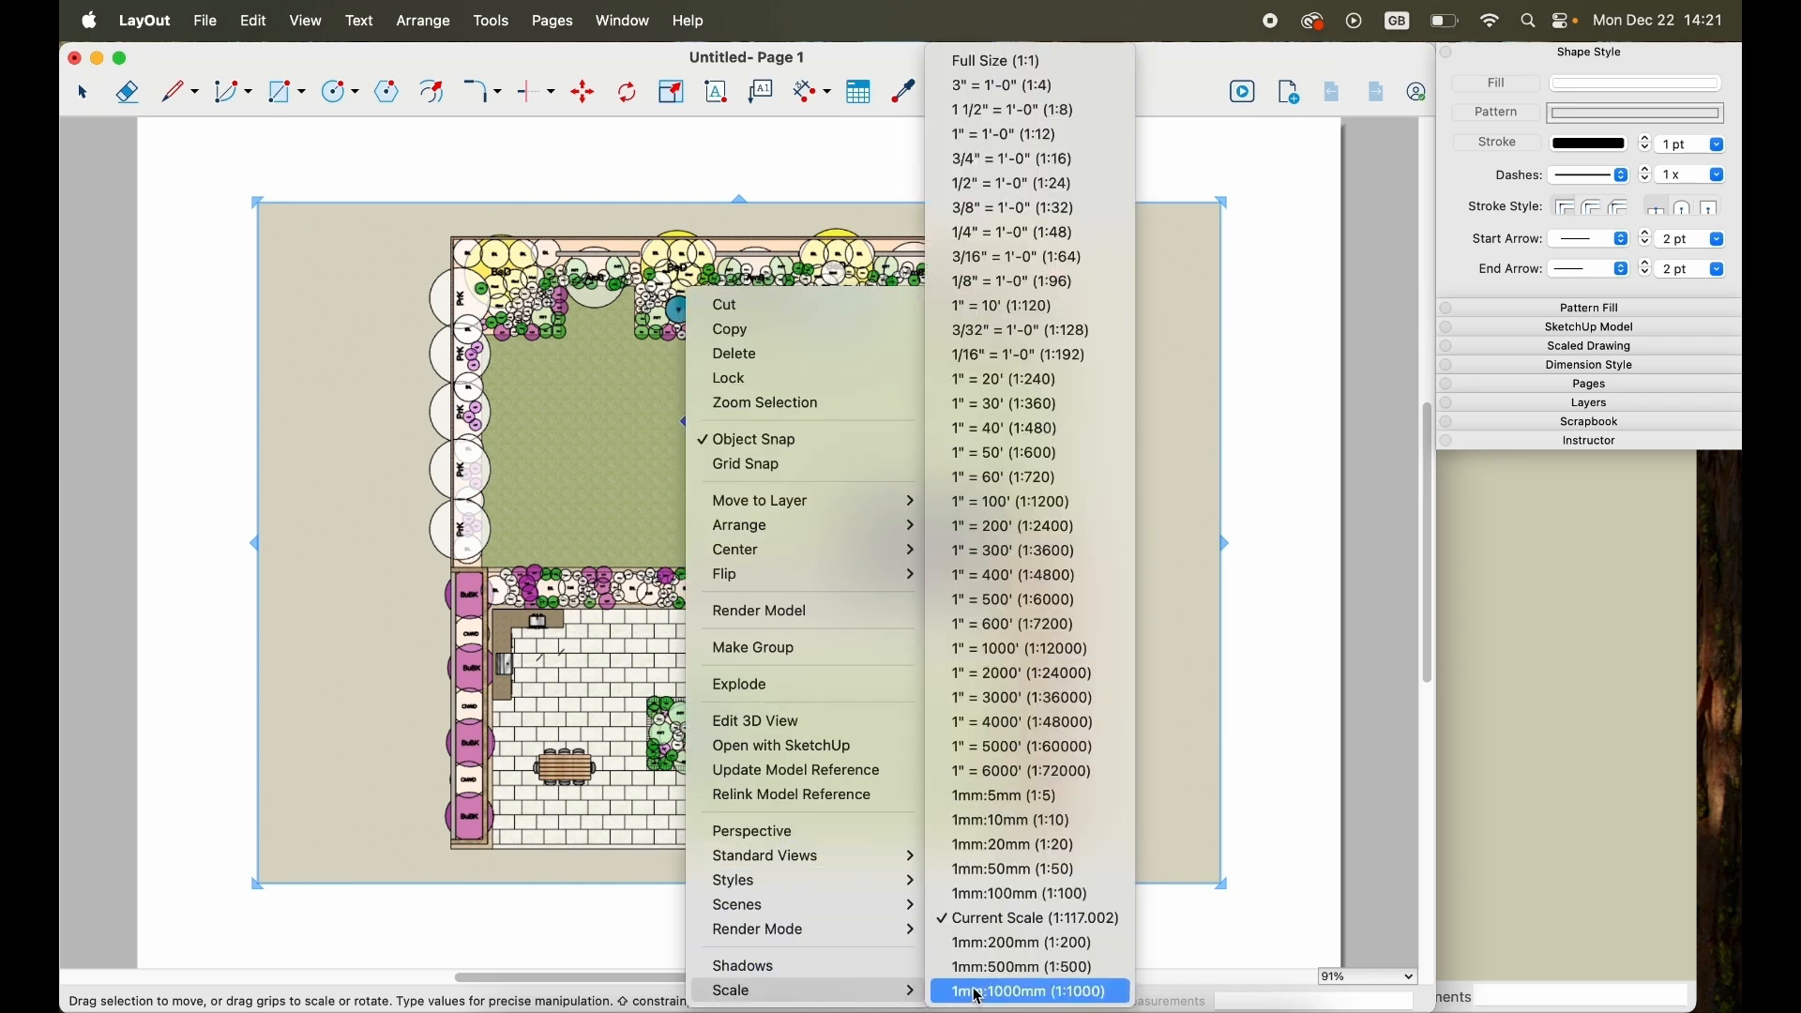
{"action": "left_click", "coordinate": [1100, 898]}
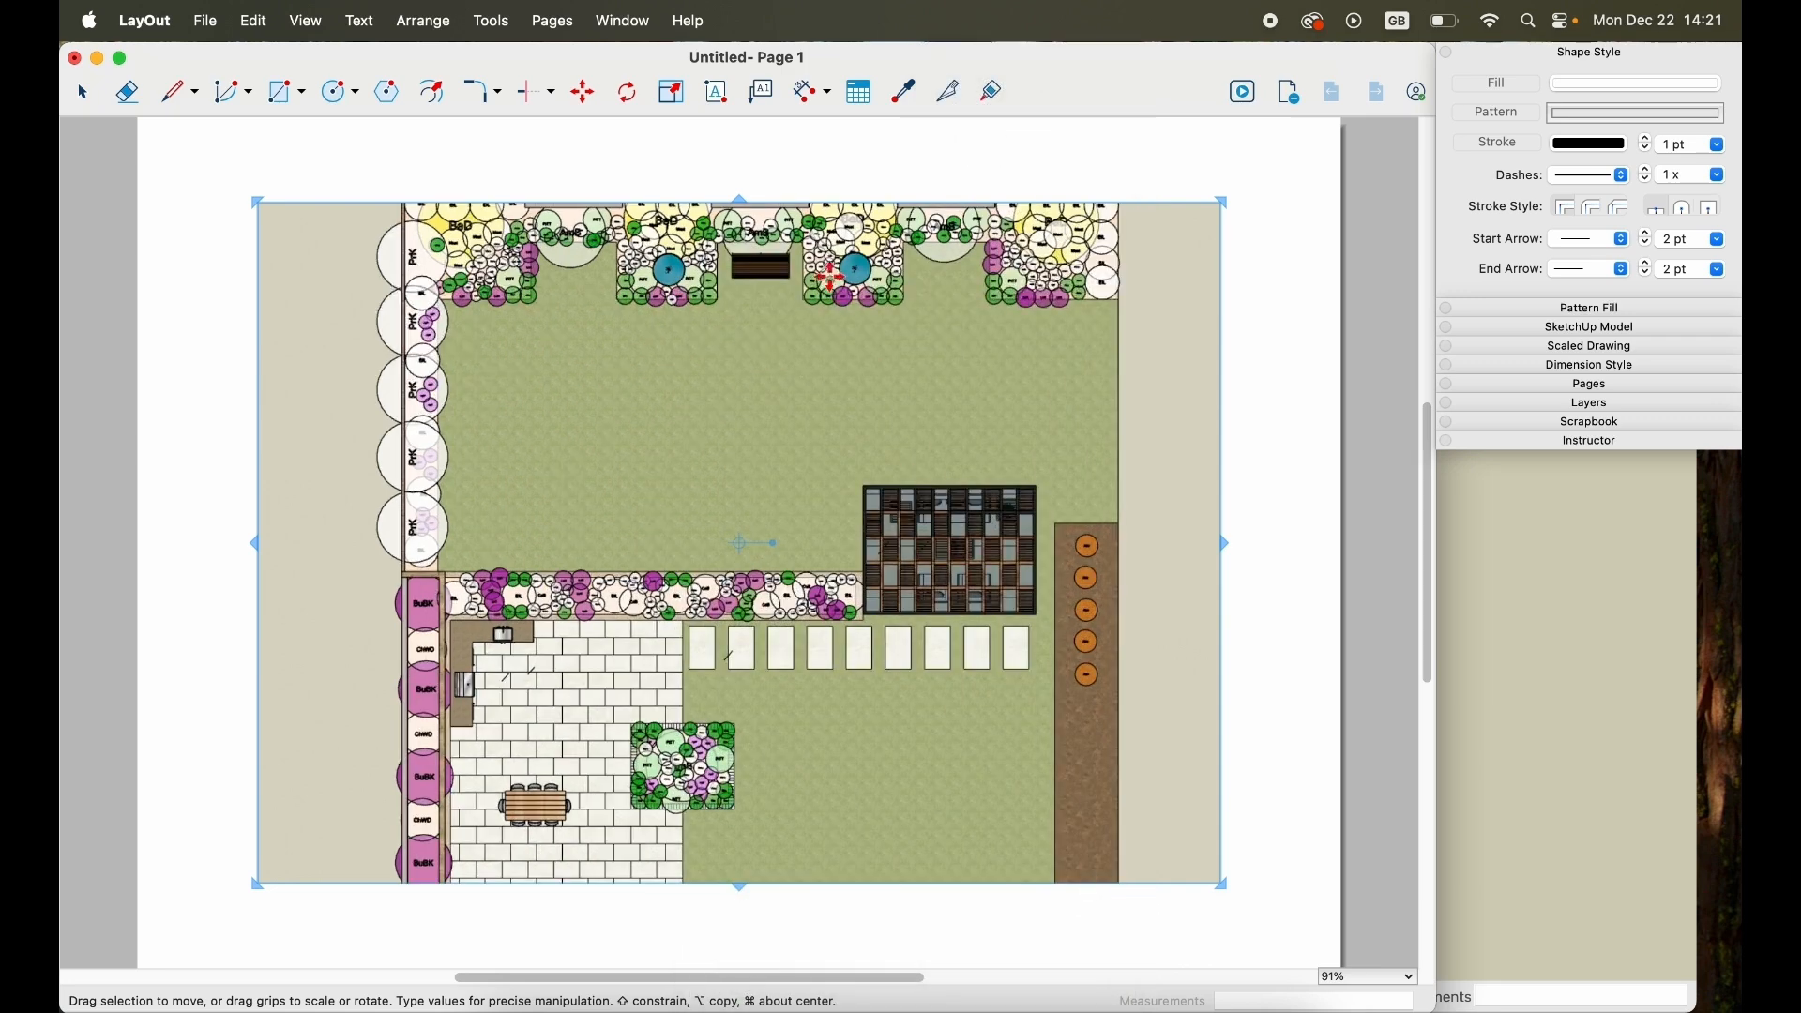
Extend the upper and lower edges of the viewport to fit the whole garden plan, and deselect it.
{"action": "left_click_drag", "start_coordinate": [742, 178], "coordinate": [743, 160]}
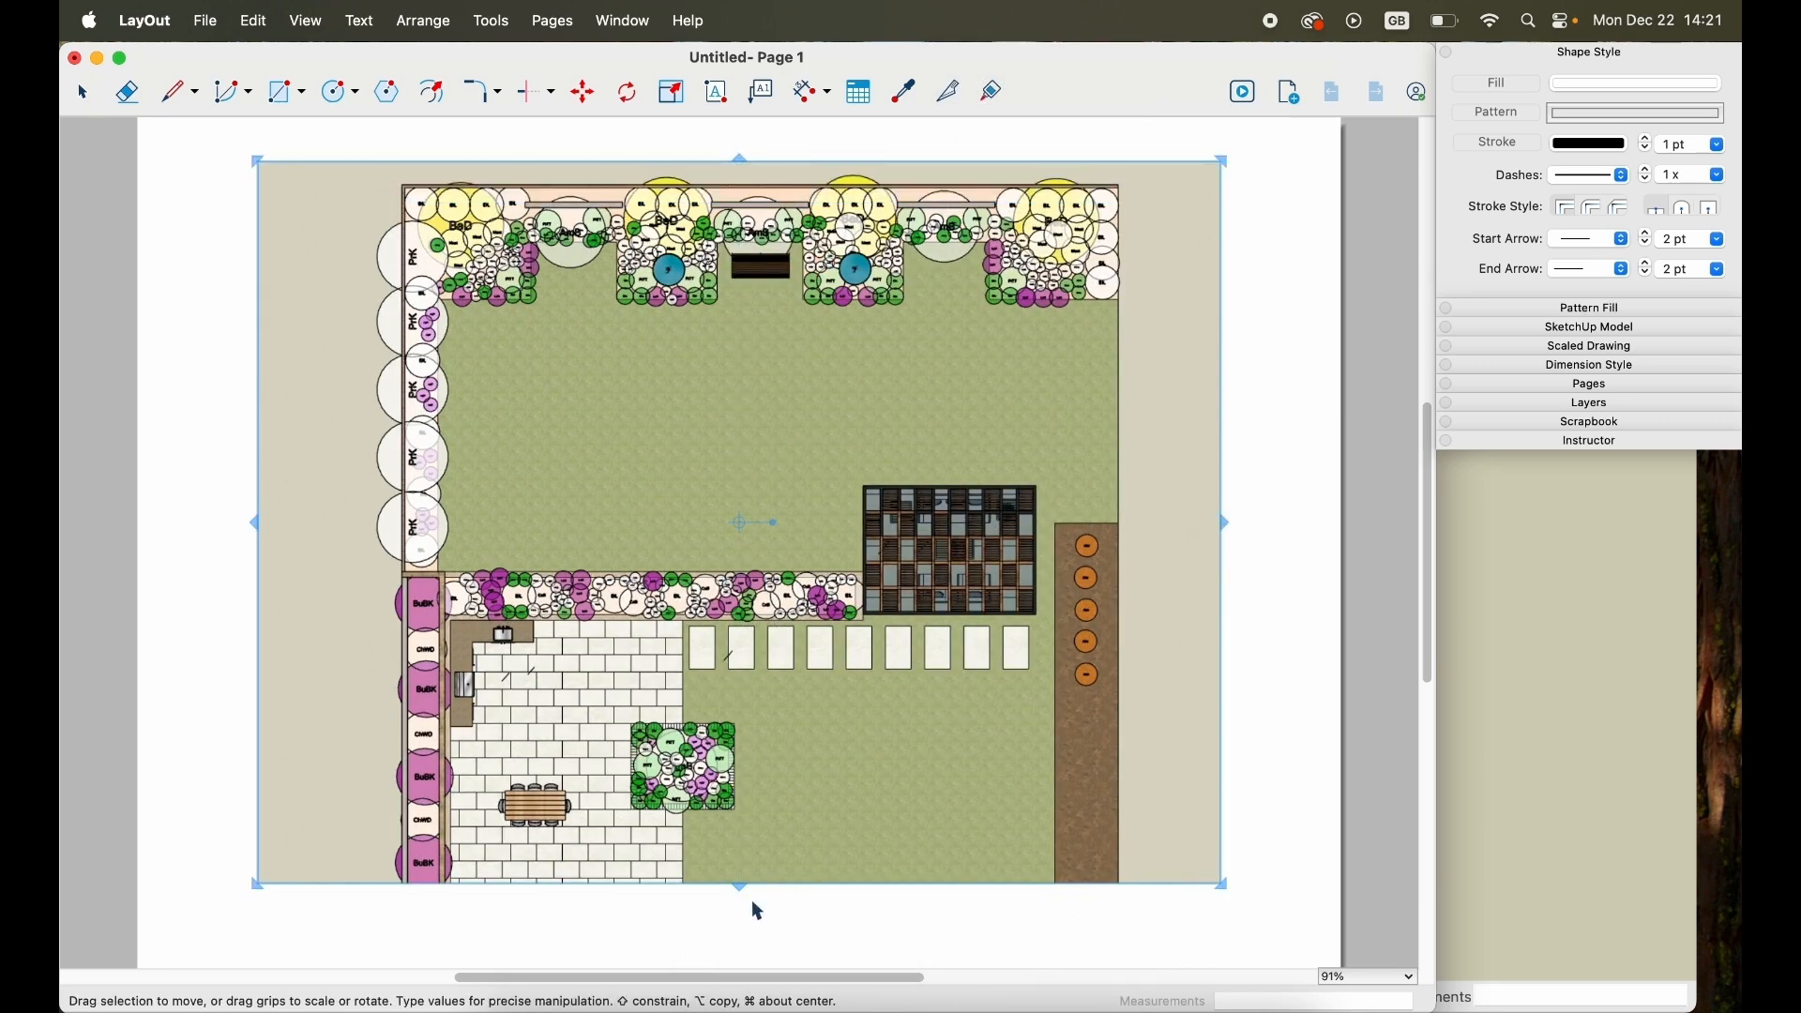
{"action": "left_click_drag", "start_coordinate": [745, 889], "coordinate": [748, 932]}
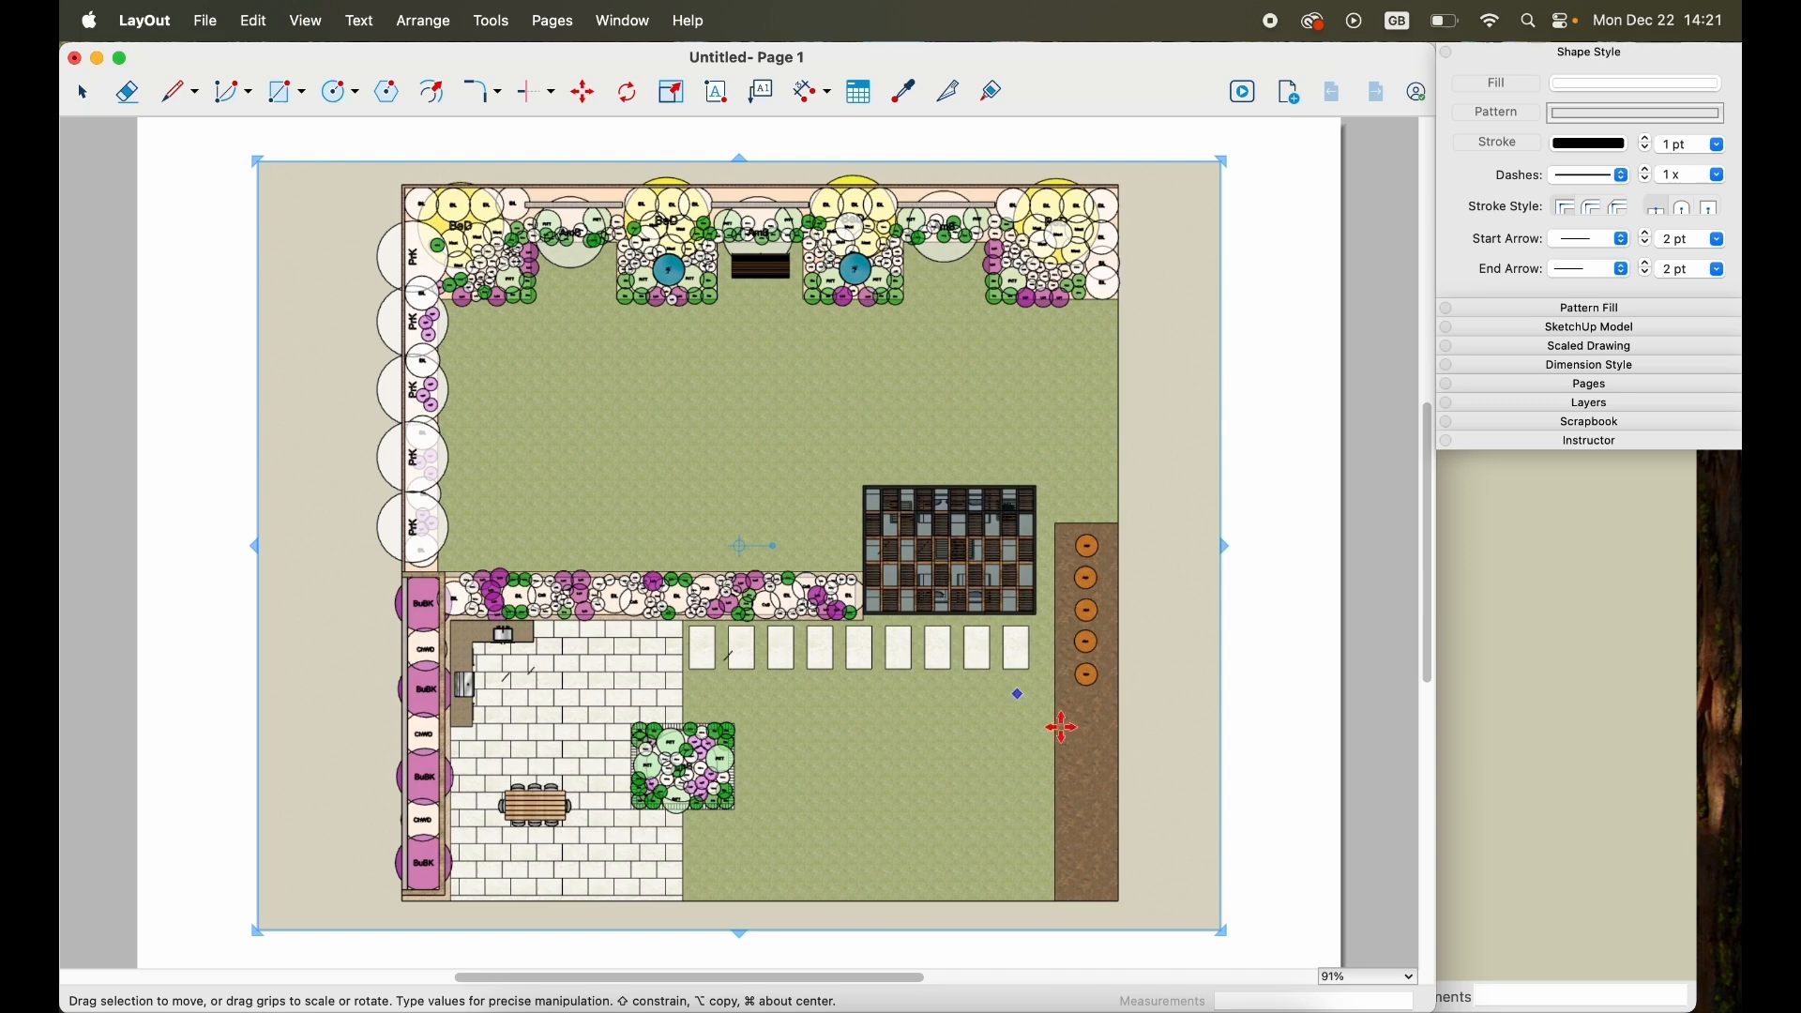
{"action": "left_click", "coordinate": [1292, 769]}
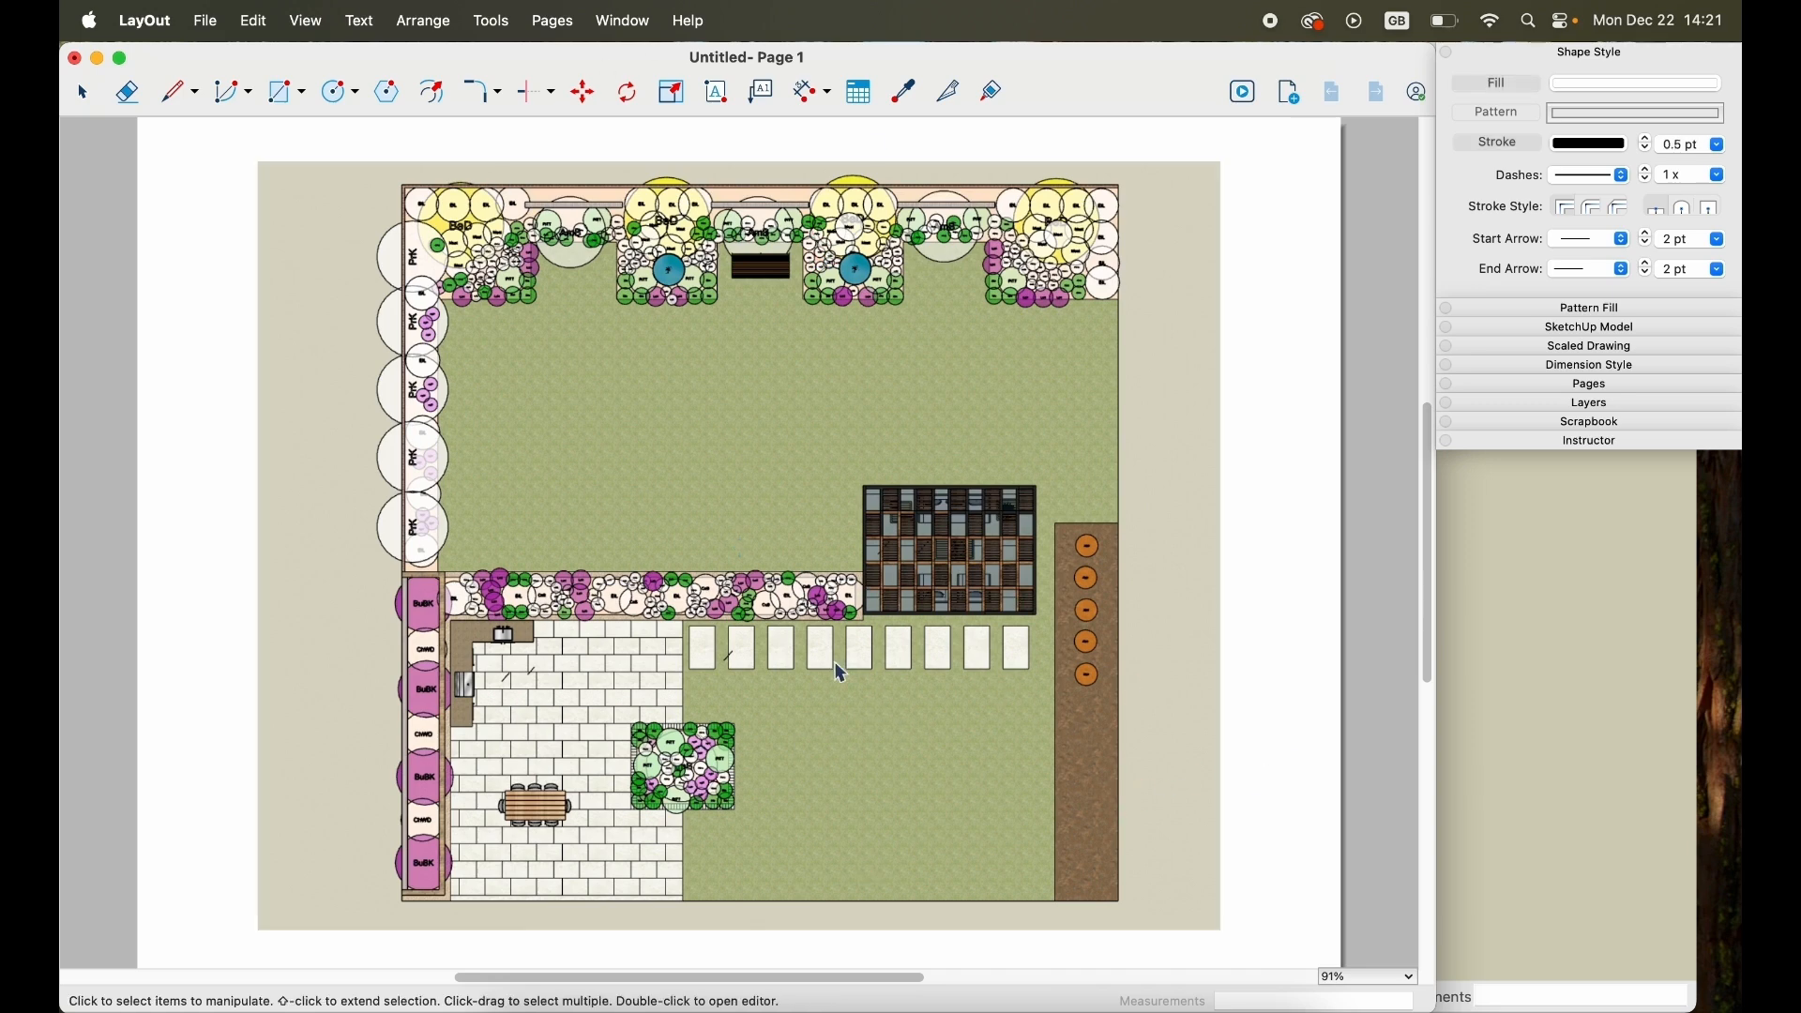
{"action": "scroll", "coordinate": [842, 672], "scroll_direction": "down", "scroll_amount": 1}
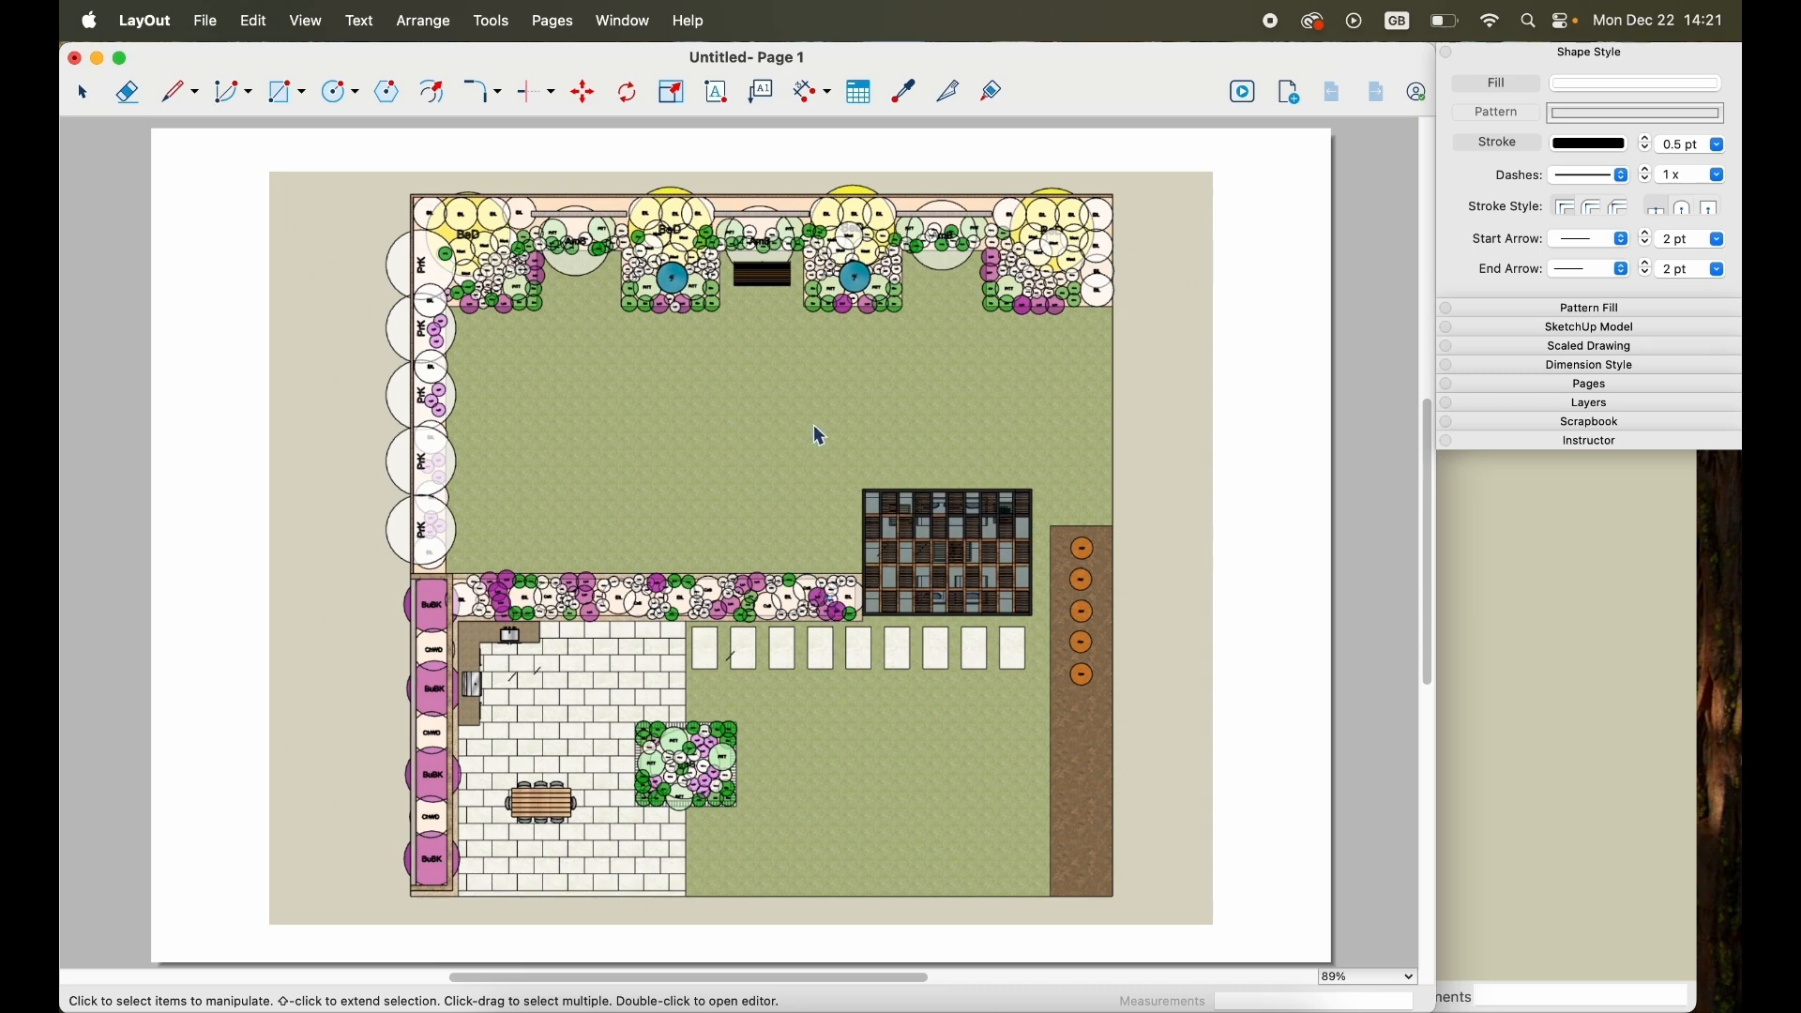
Label the lowest EIL plant at the right end of the upper border with a straight leader, keeping the default component definition text.
{"action": "left_click", "coordinate": [764, 92]}
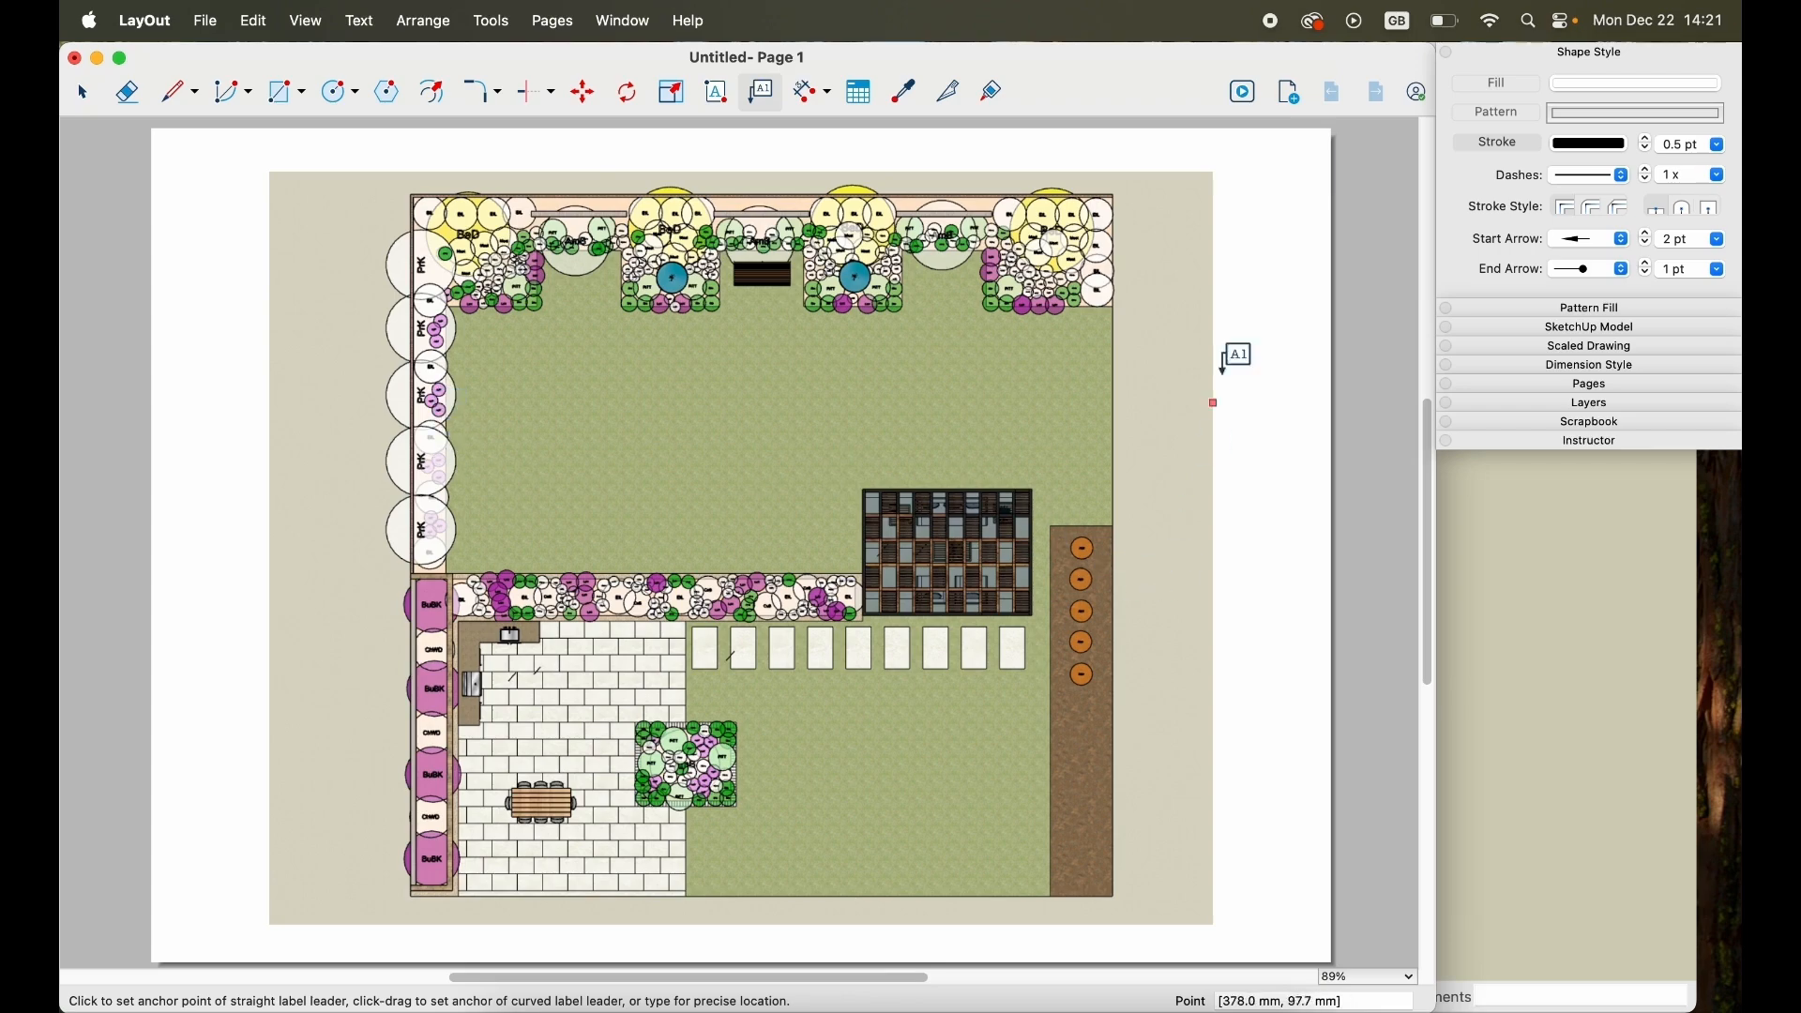
{"action": "scroll", "coordinate": [1193, 183], "scroll_direction": "up", "scroll_amount": 5}
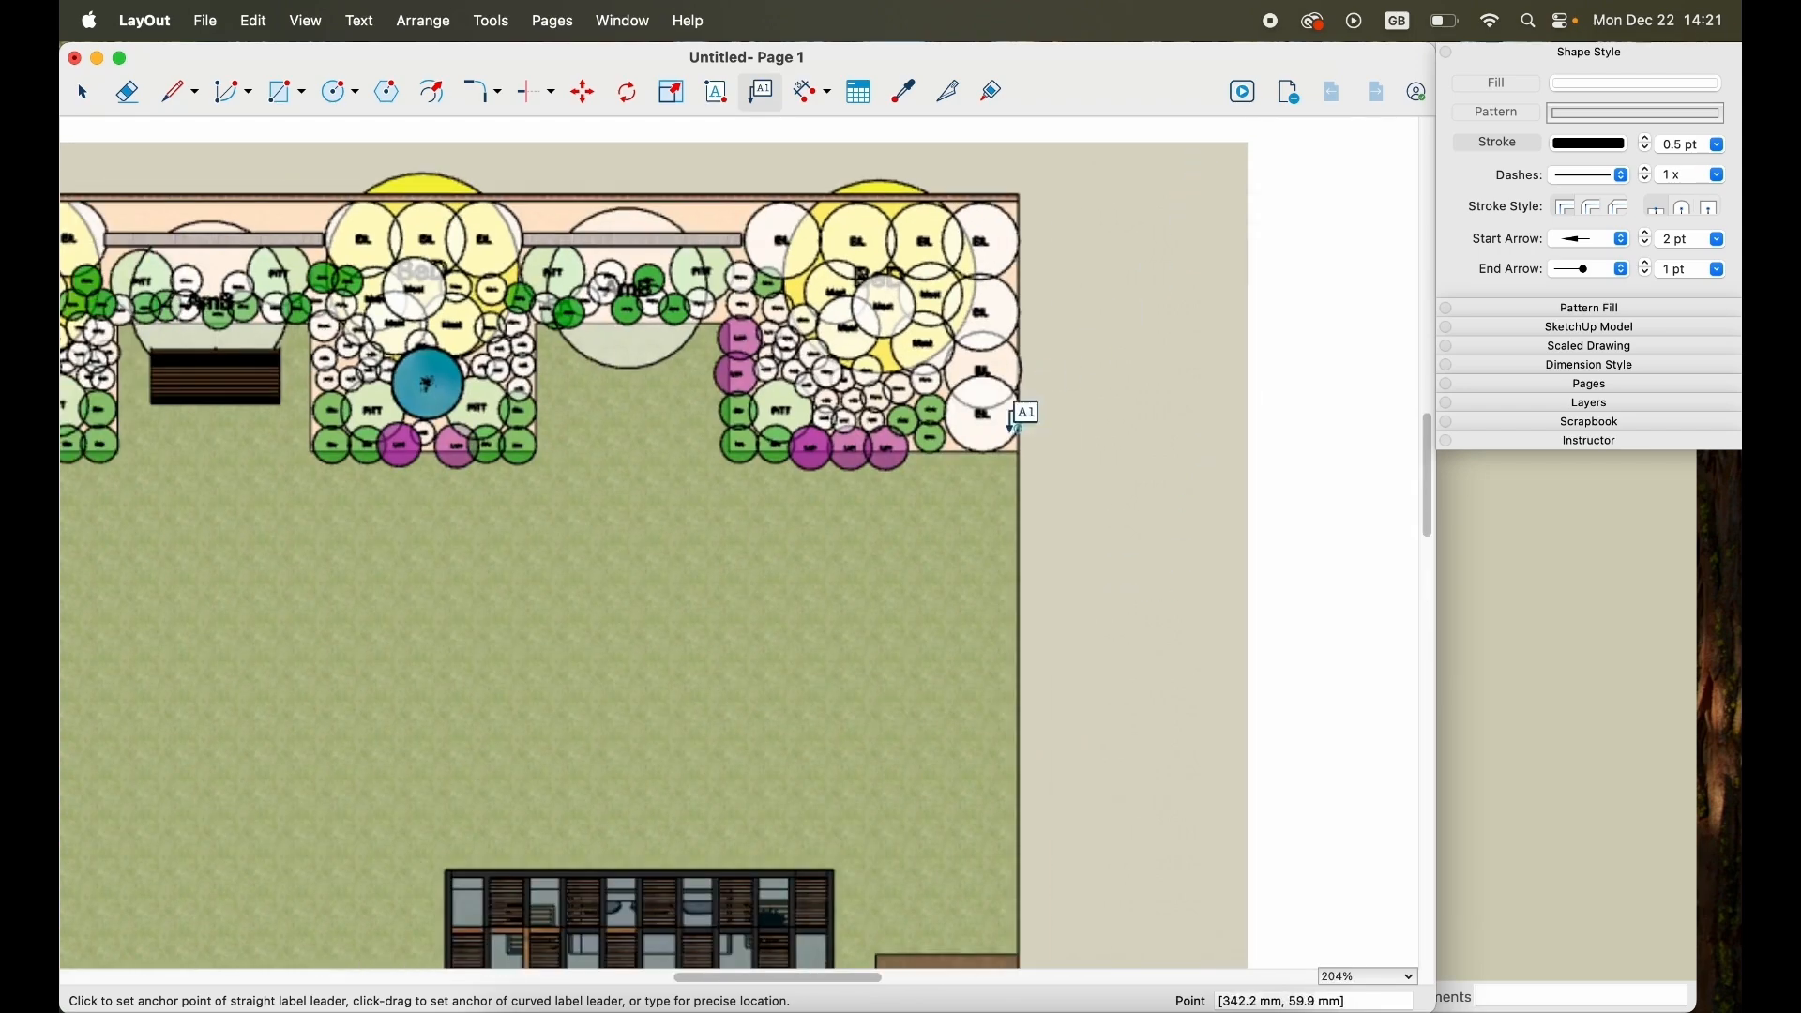
{"action": "left_click", "coordinate": [992, 433]}
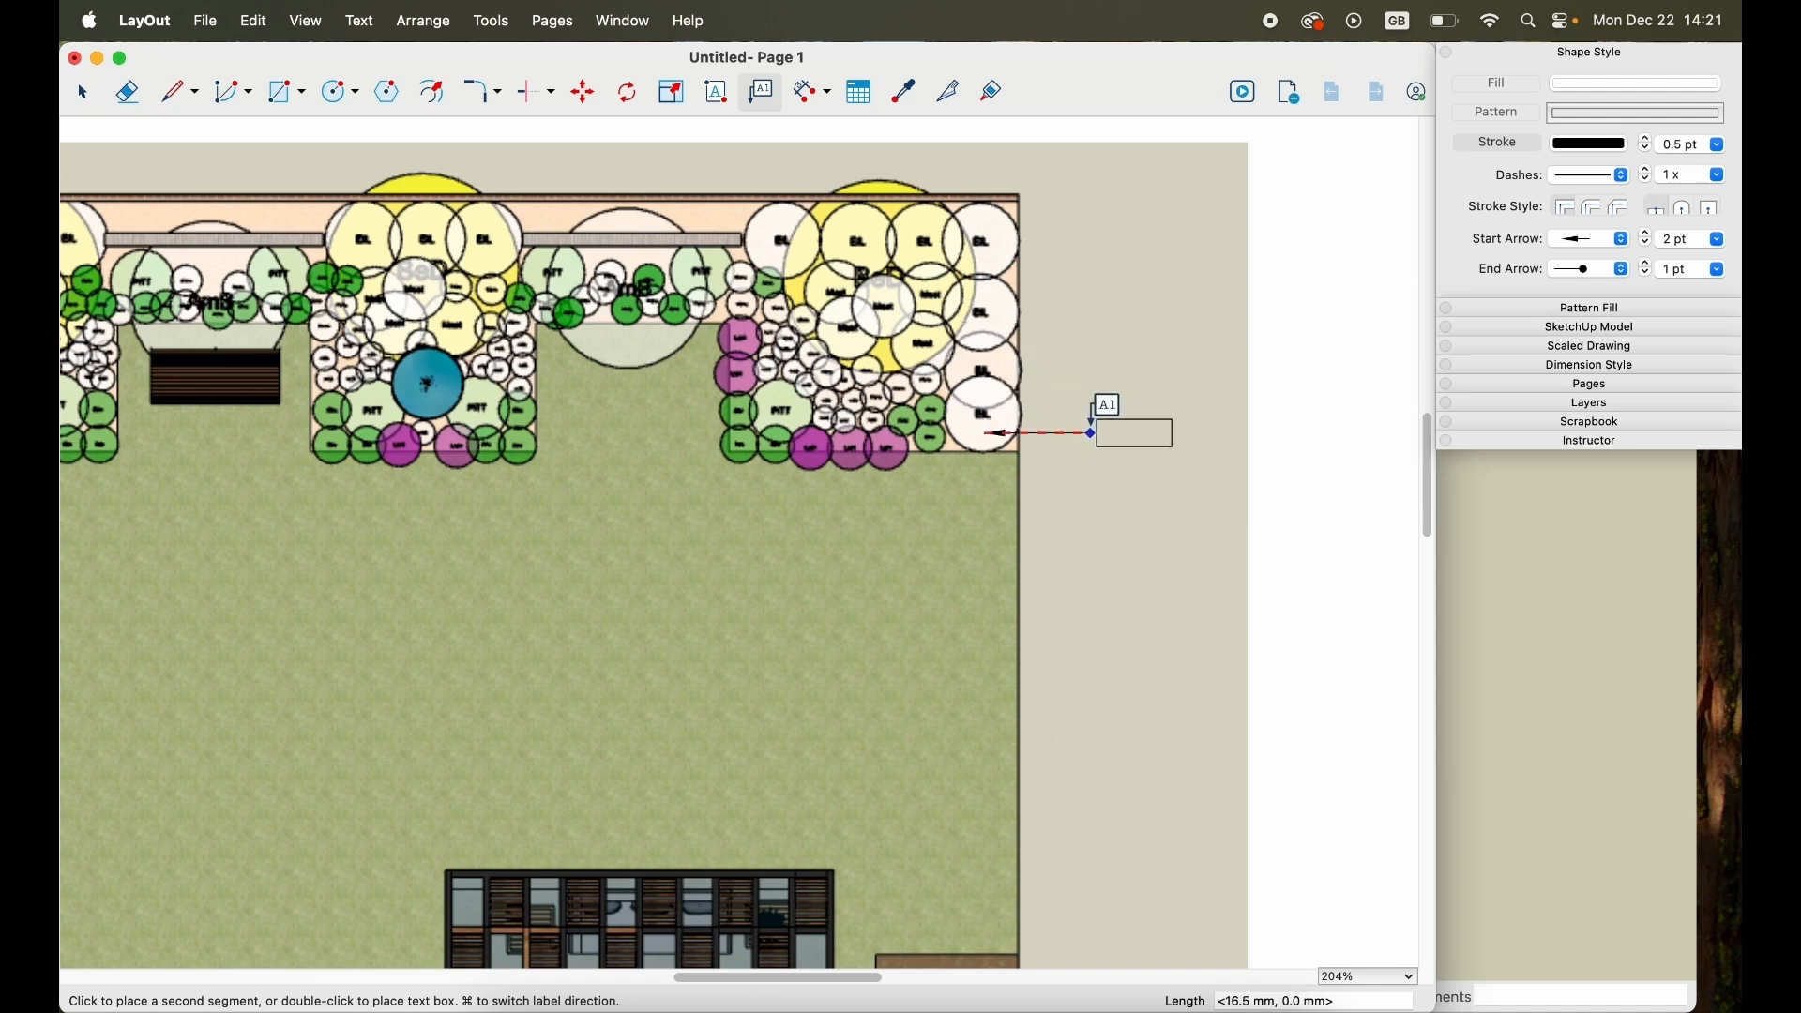
{"action": "double_click", "coordinate": [1090, 433]}
{"action": "left_click", "coordinate": [1152, 550]}
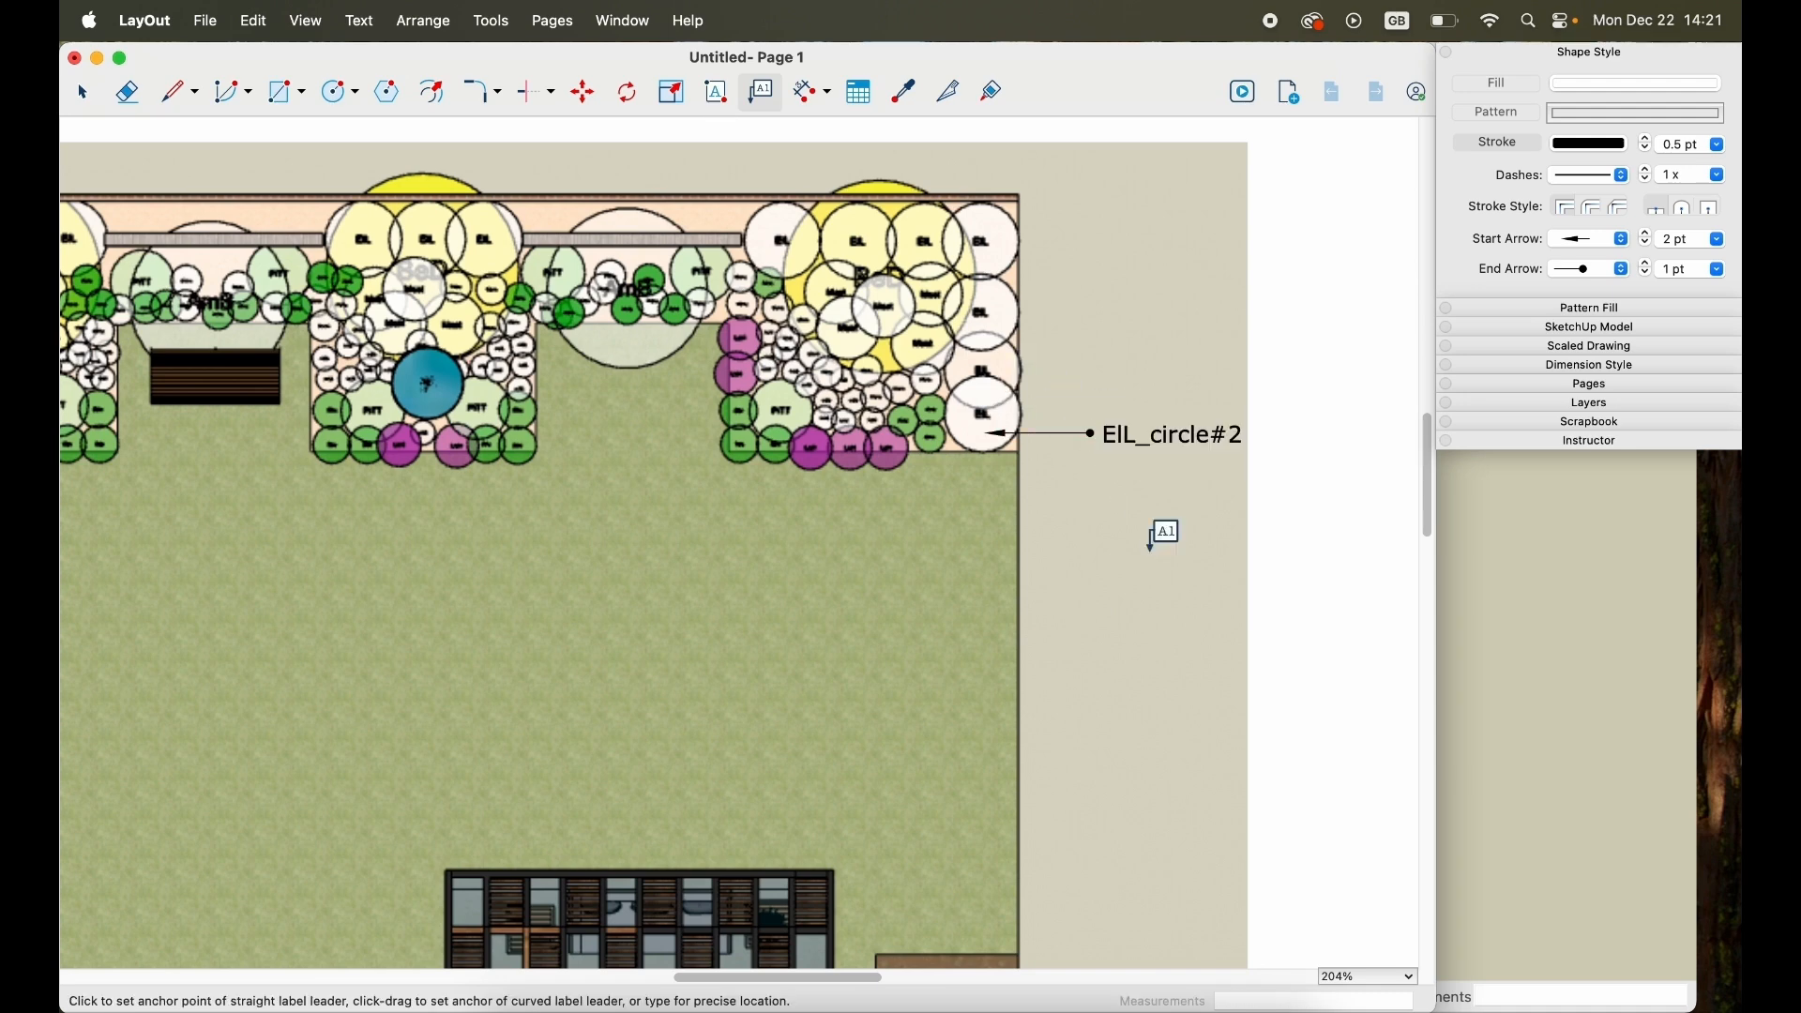
Link the EIL plant label's text to the plant-level Shoot_plant_name attribute, Elaeagnus x submacrophylla 'Limelight', and finish editing the label.
{"action": "key", "text": "space"}
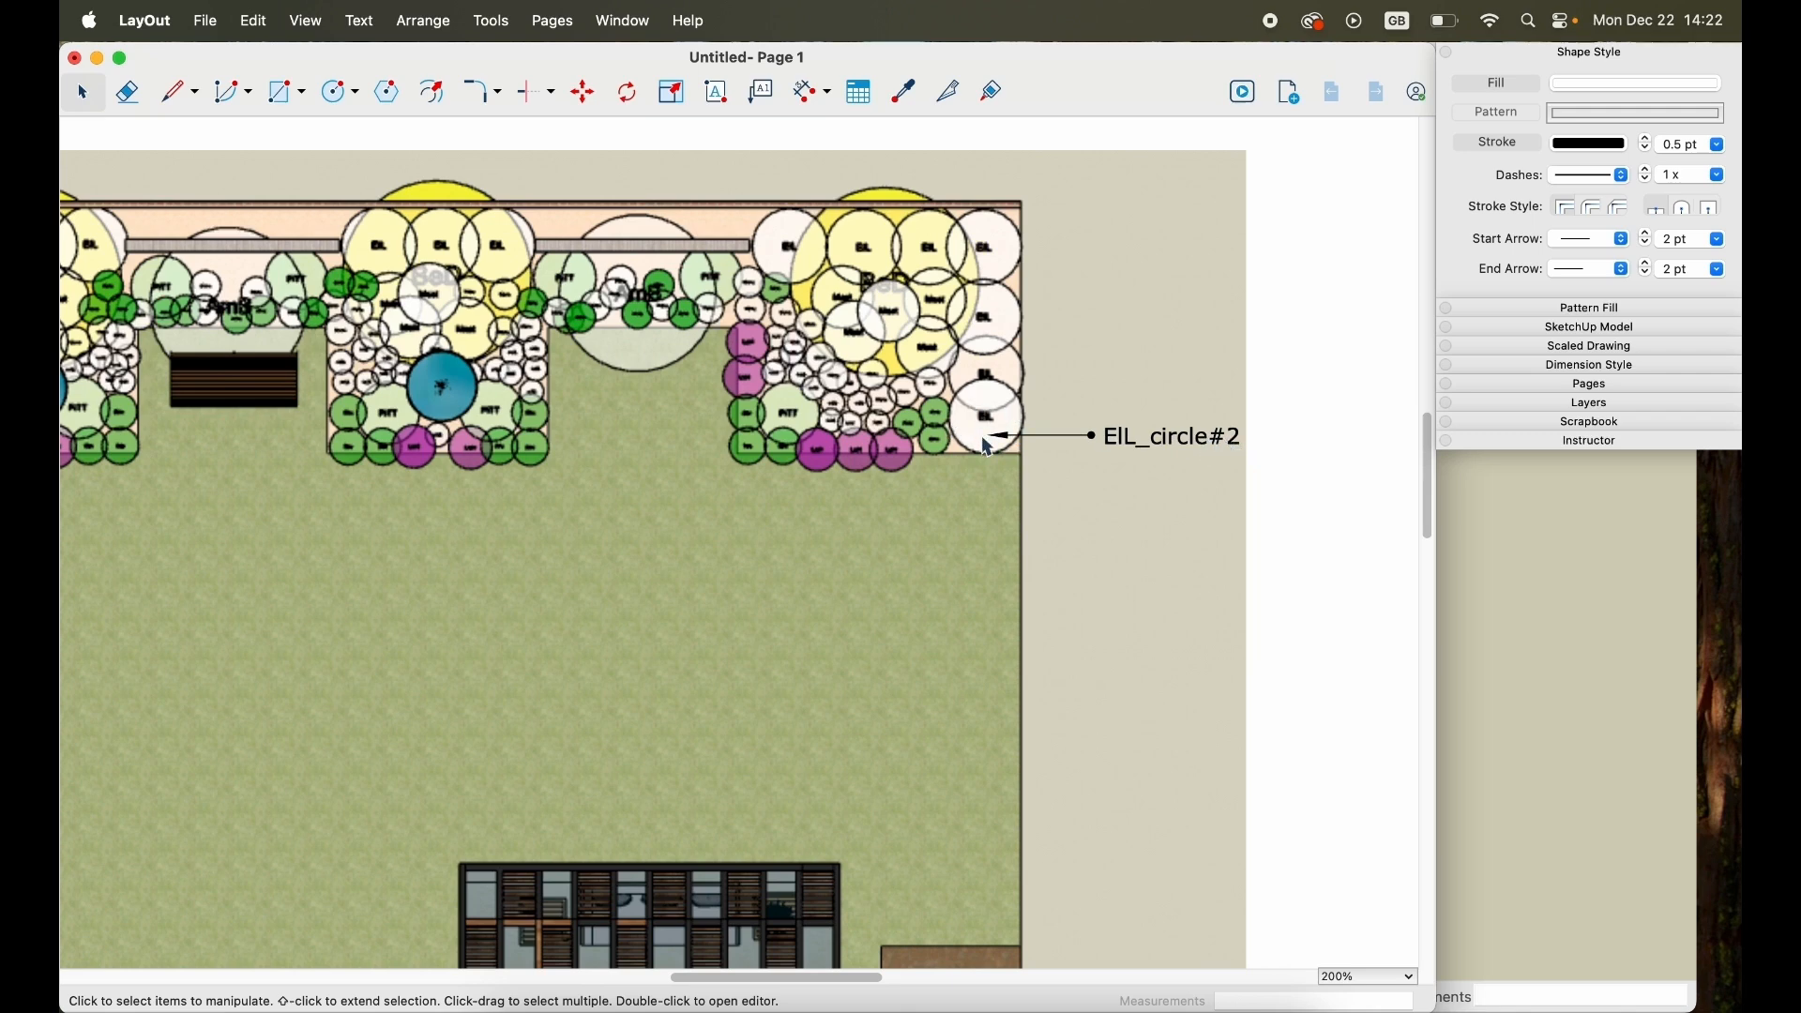
{"action": "double_click", "coordinate": [1114, 442]}
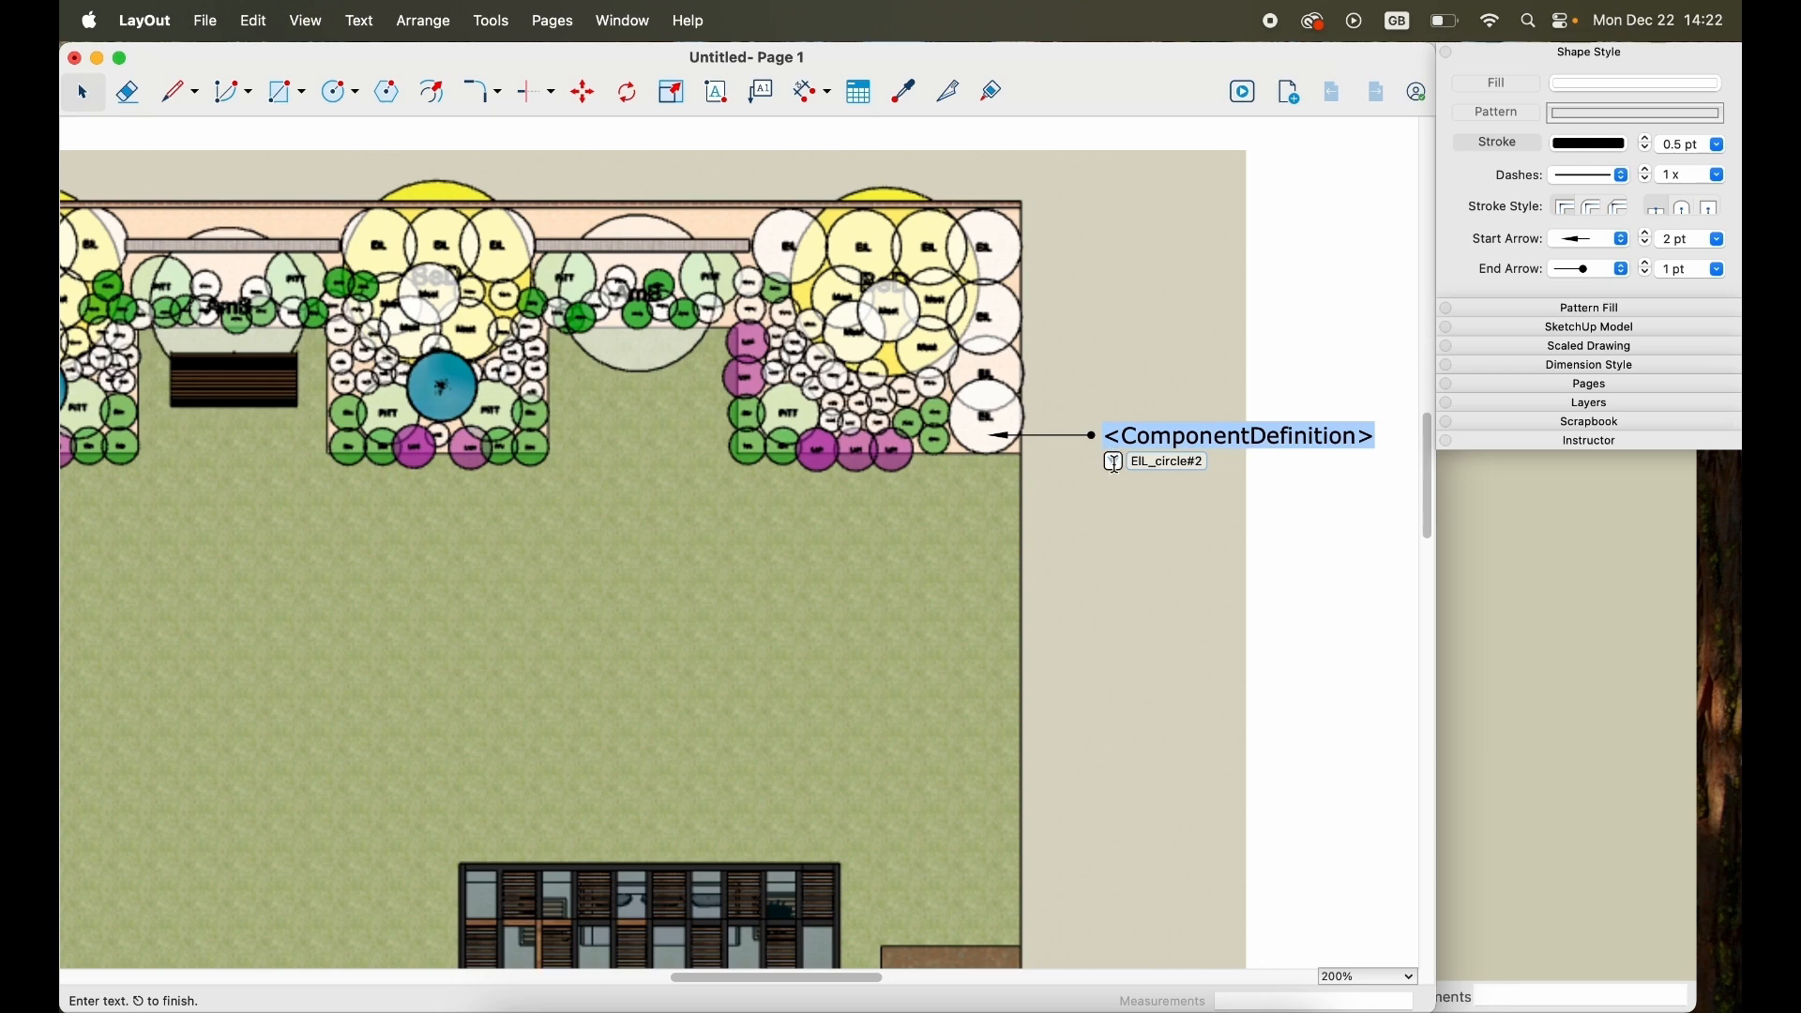
{"action": "left_click", "coordinate": [1116, 463]}
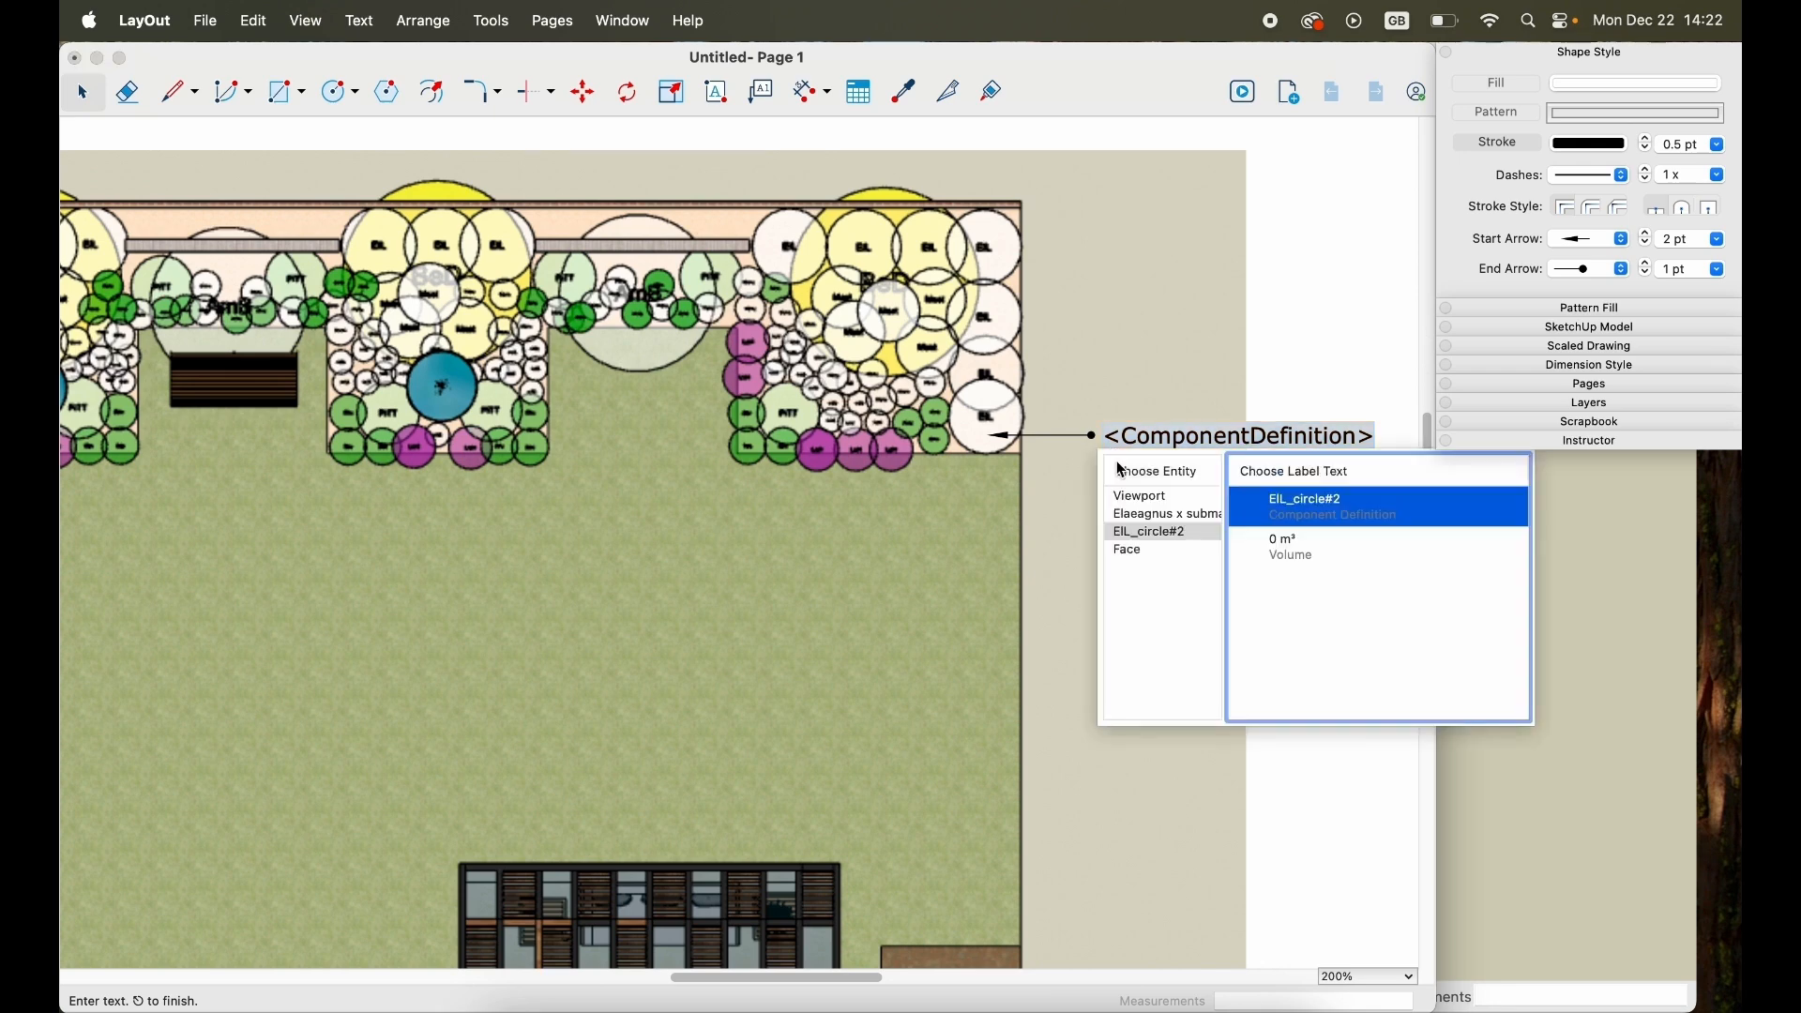
{"action": "left_click", "coordinate": [1161, 517]}
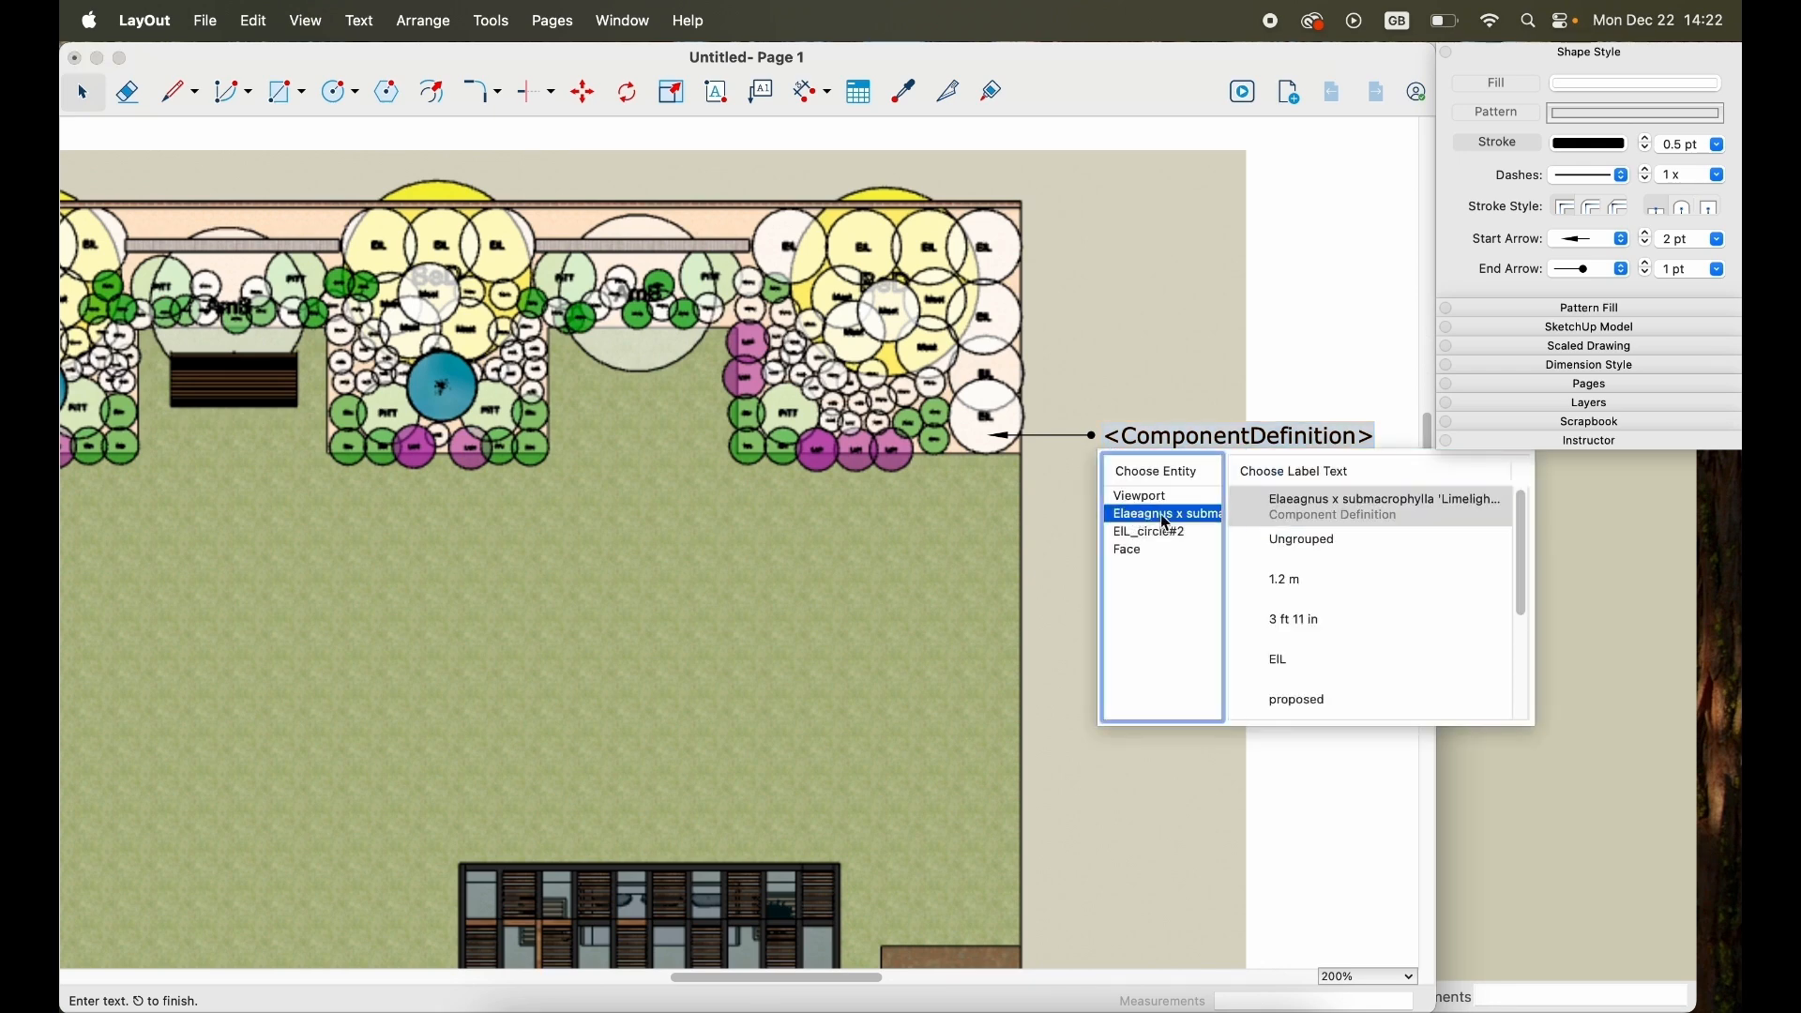
{"action": "mouse_move", "coordinate": [1521, 525]}
{"action": "left_mouse_down"}
{"action": "mouse_move", "coordinate": [1547, 615]}
{"action": "mouse_move", "coordinate": [1526, 506]}
{"action": "left_mouse_up"}
{"action": "scroll", "coordinate": [1525, 519], "scroll_direction": "down", "scroll_amount": 5}
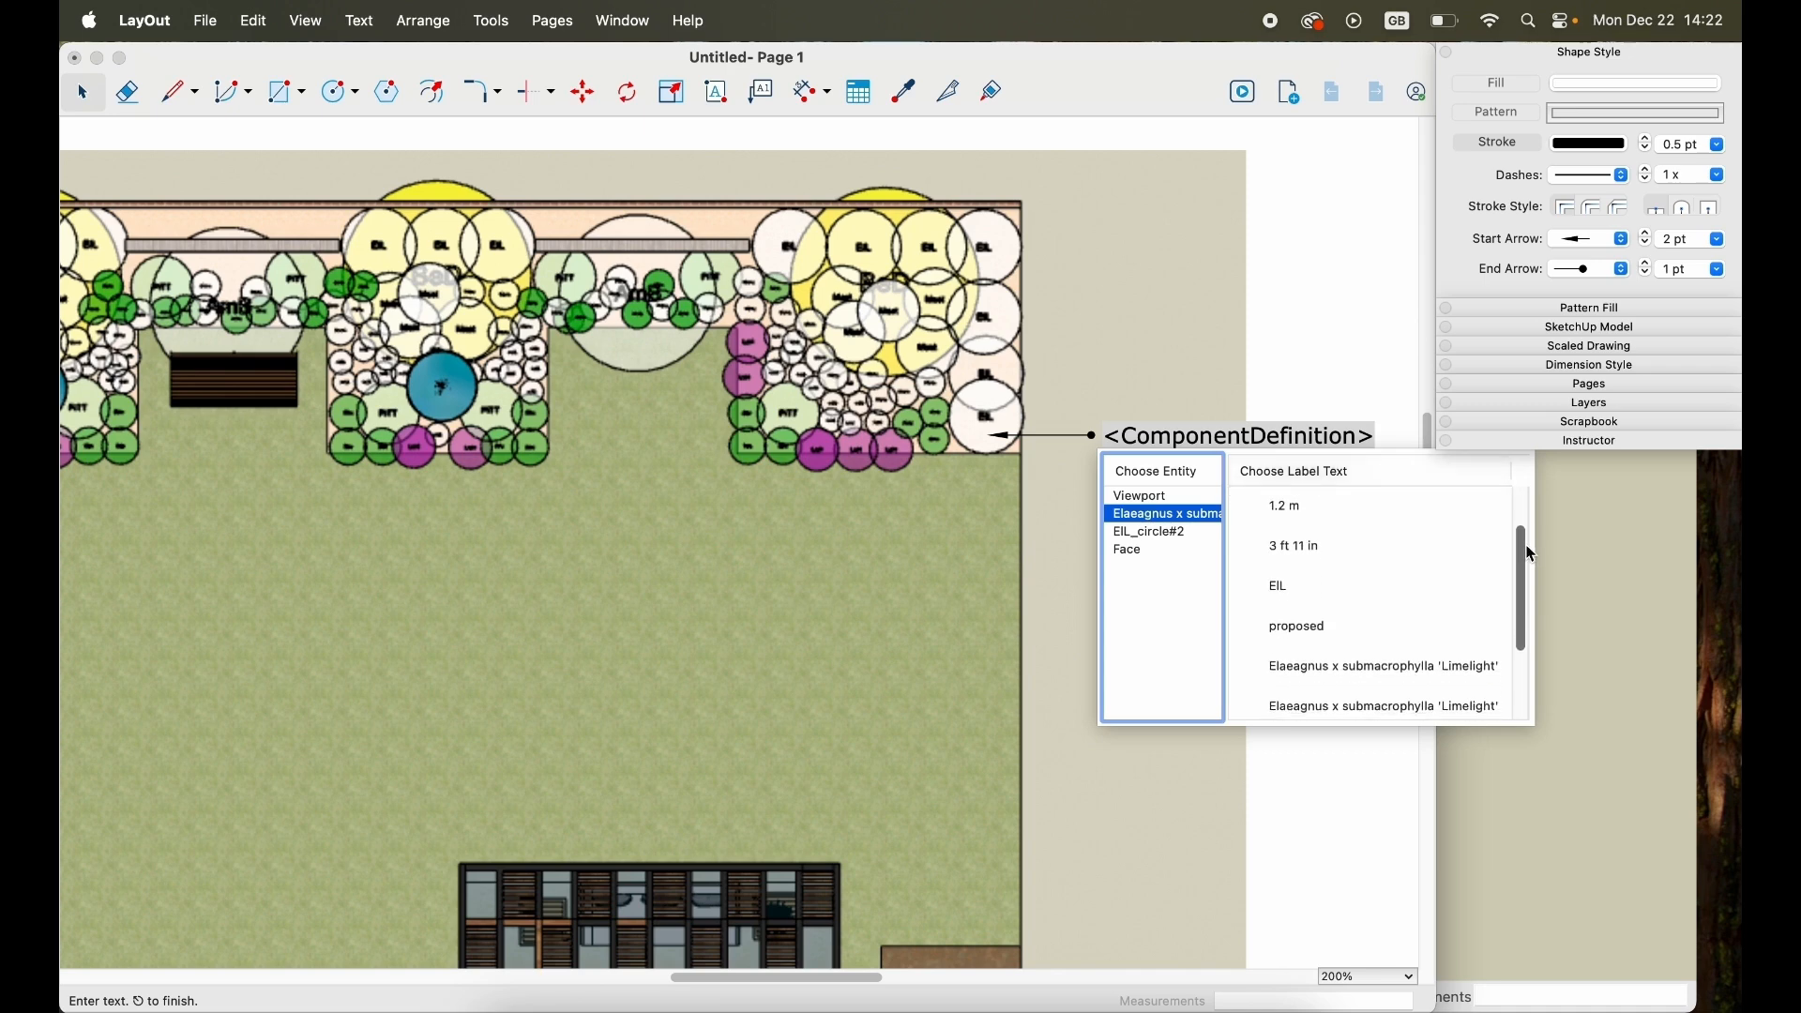
{"action": "mouse_move", "coordinate": [1521, 638]}
{"action": "left_mouse_down"}
{"action": "mouse_move", "coordinate": [1515, 559]}
{"action": "mouse_move", "coordinate": [1518, 610]}
{"action": "left_mouse_up"}
{"action": "left_click", "coordinate": [1407, 579]}
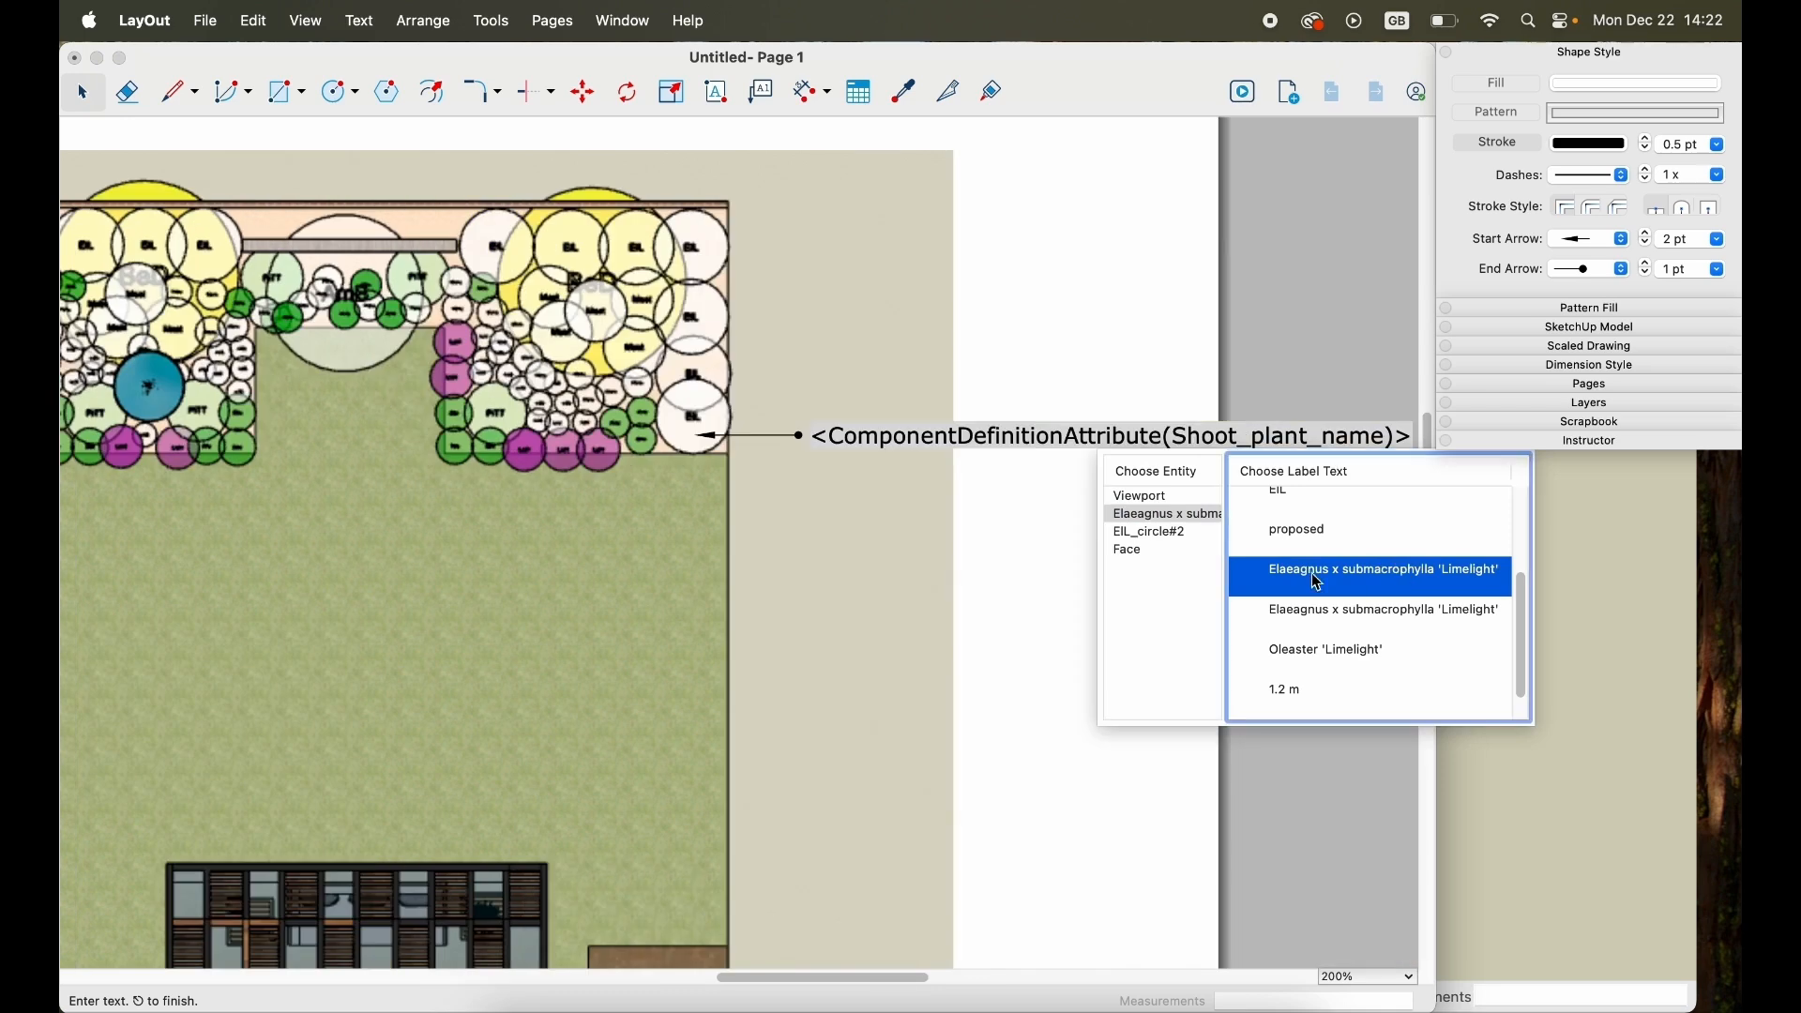
{"action": "double_click", "coordinate": [1397, 579]}
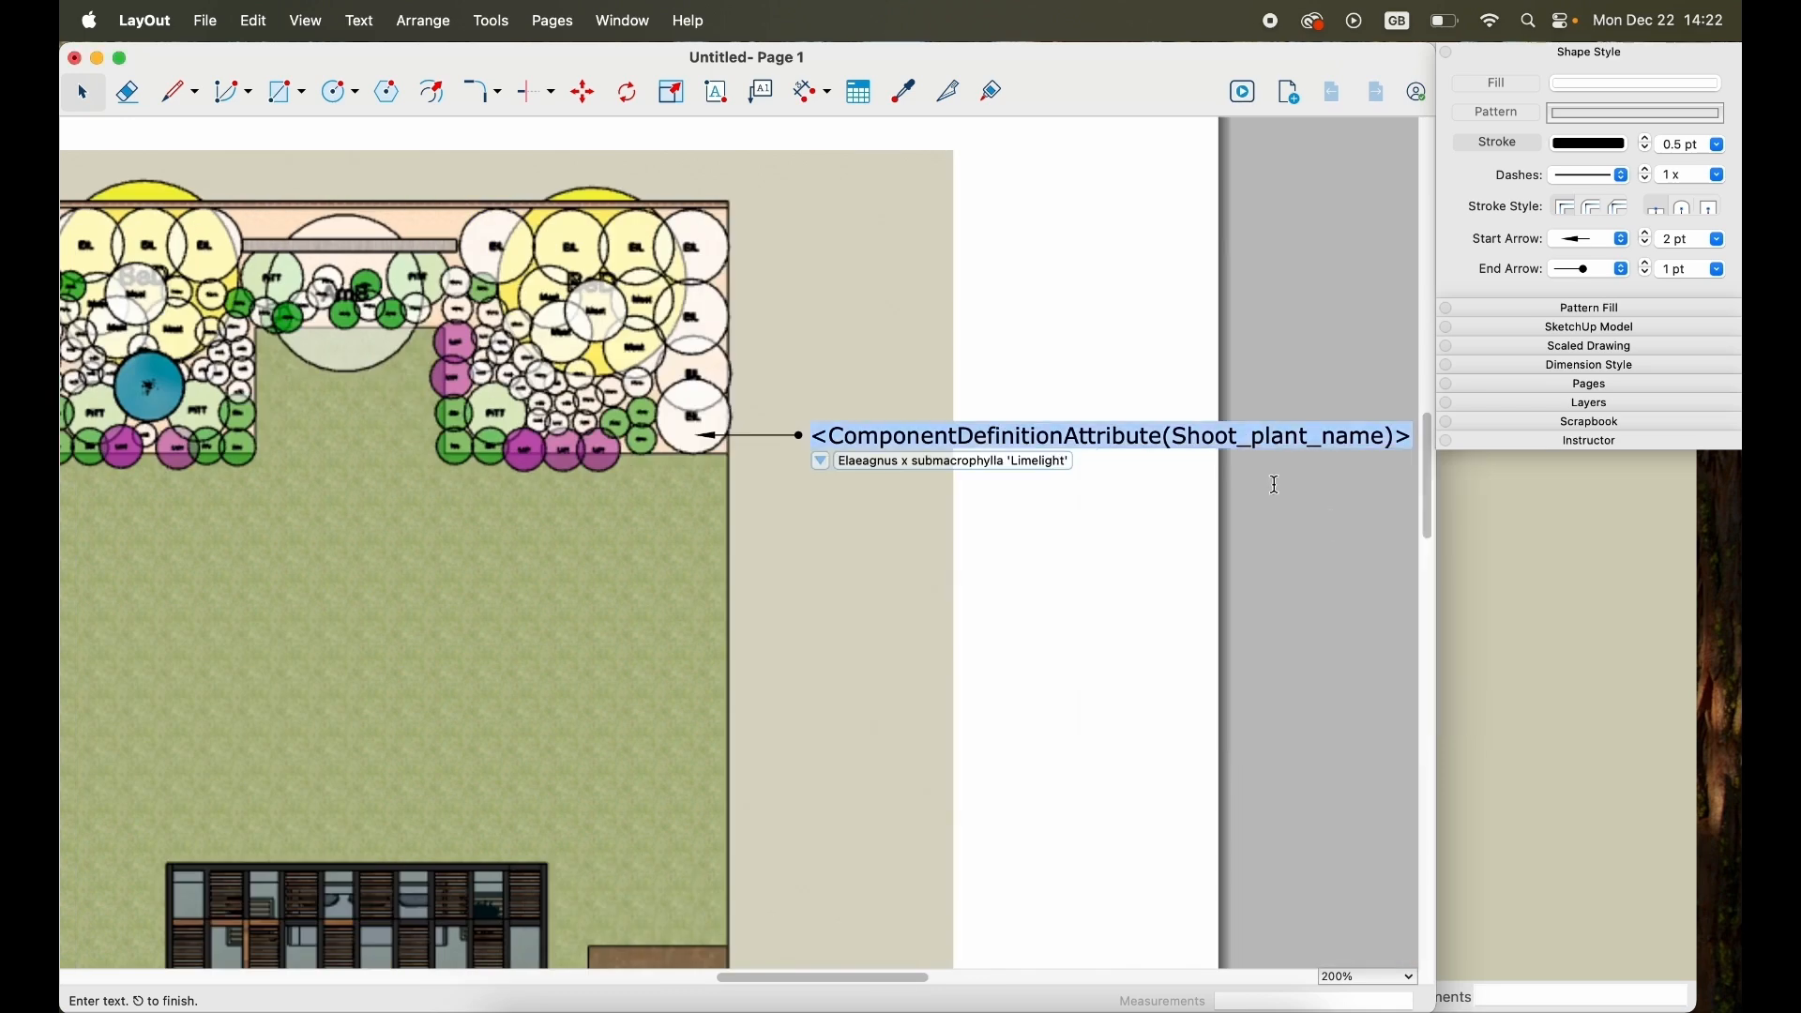
{"action": "left_click", "coordinate": [1161, 480]}
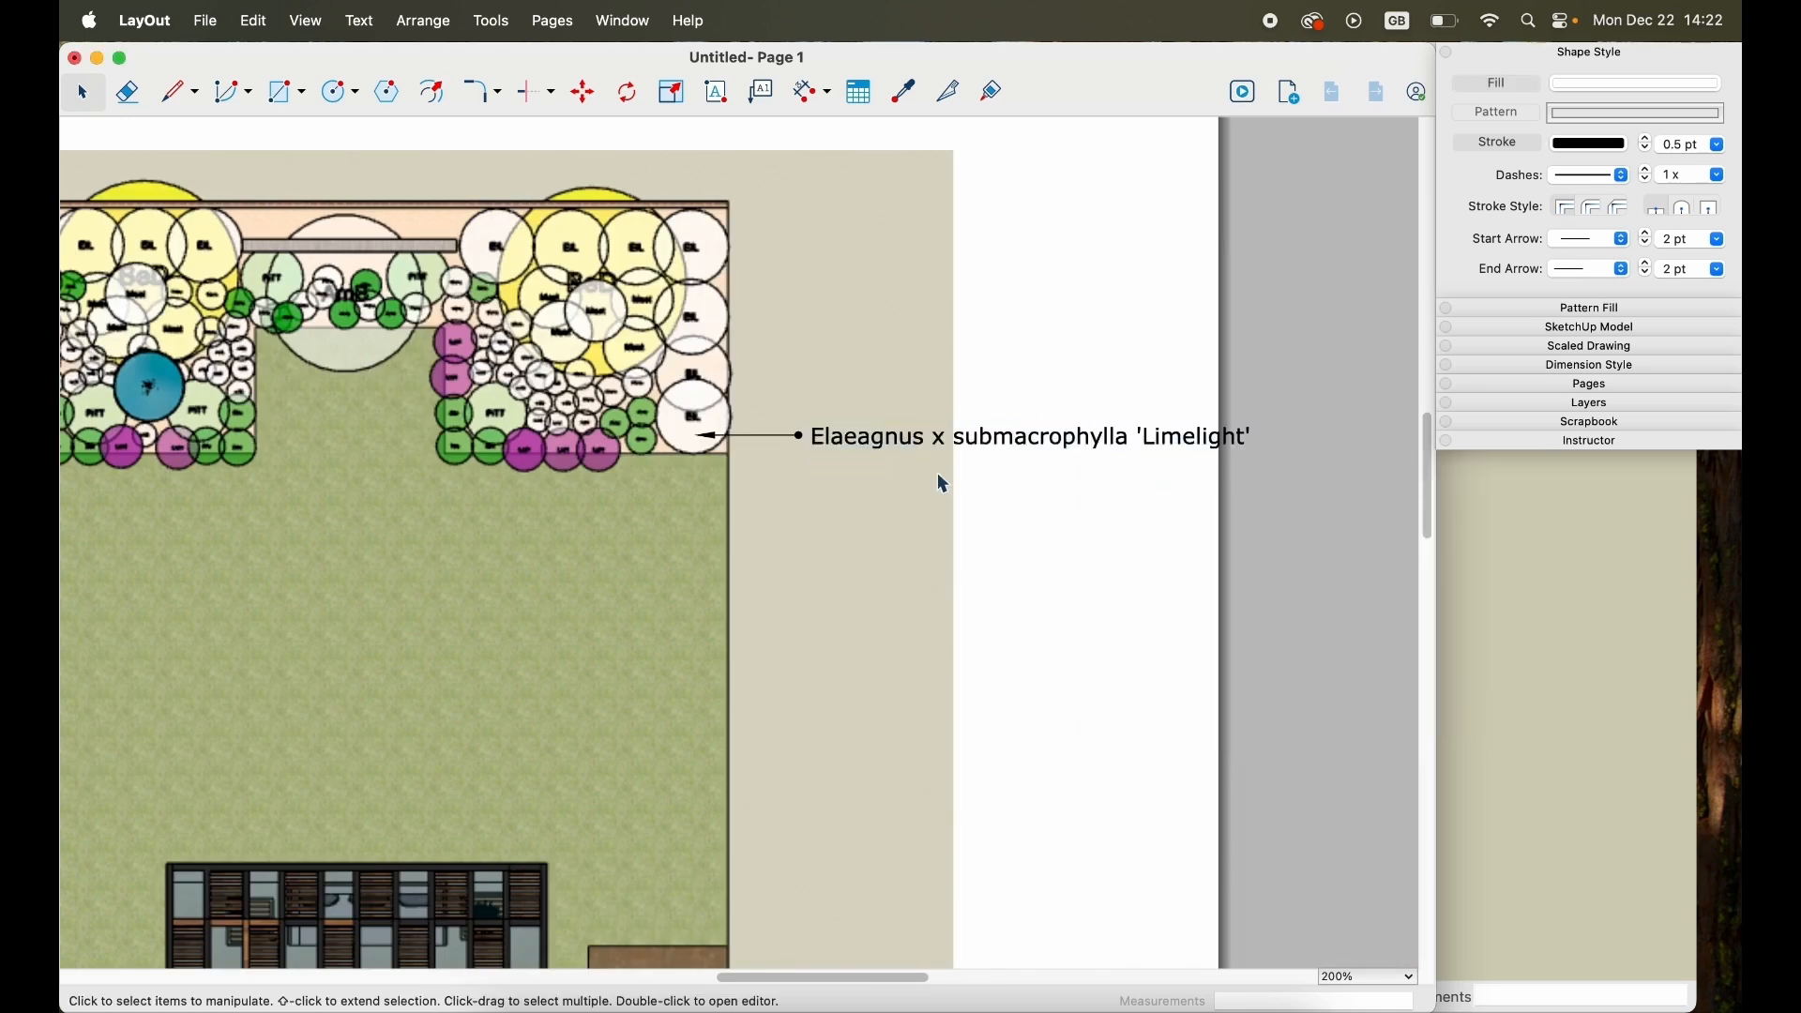
{"action": "left_click", "coordinate": [1075, 443]}
{"action": "left_click", "coordinate": [1210, 628]}
Label the uppermost orange plant in the brown bed with a straight leader showing its plant name, Abelia triflora.
{"action": "left_click_drag", "start_coordinate": [1435, 519], "coordinate": [1444, 616]}
{"action": "left_click", "coordinate": [762, 92]}
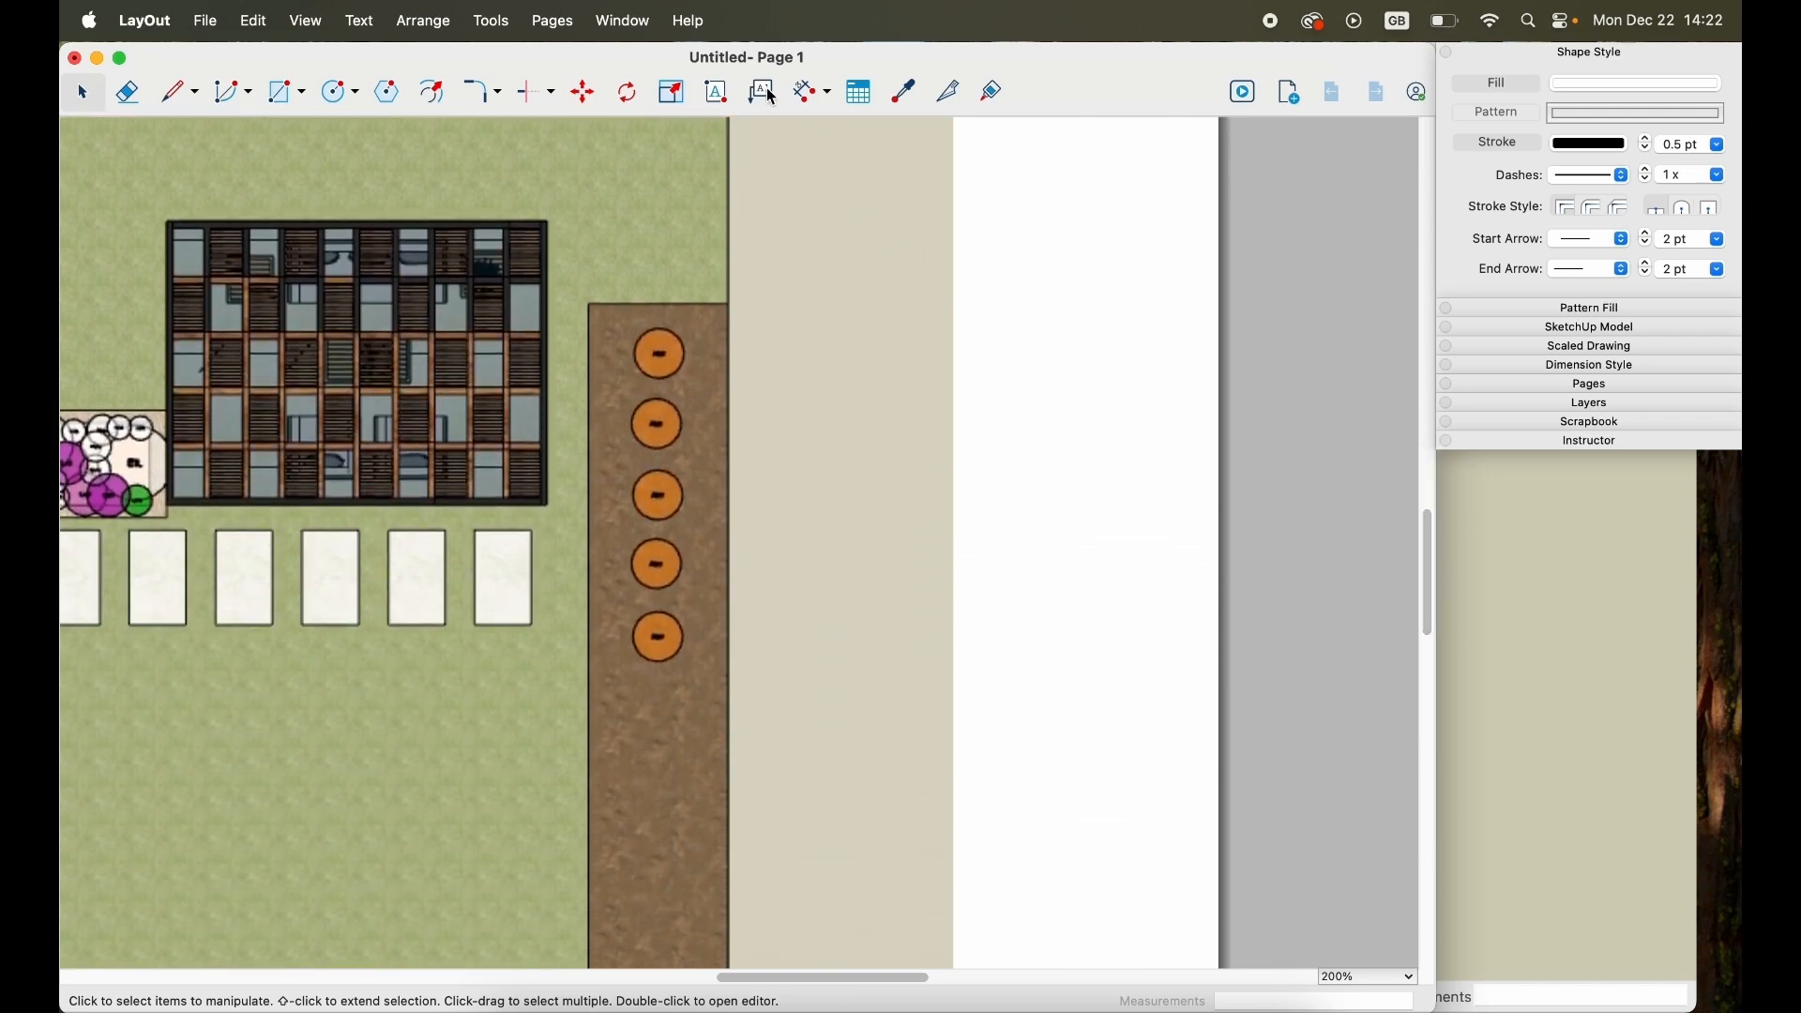
{"action": "left_click", "coordinate": [668, 341]}
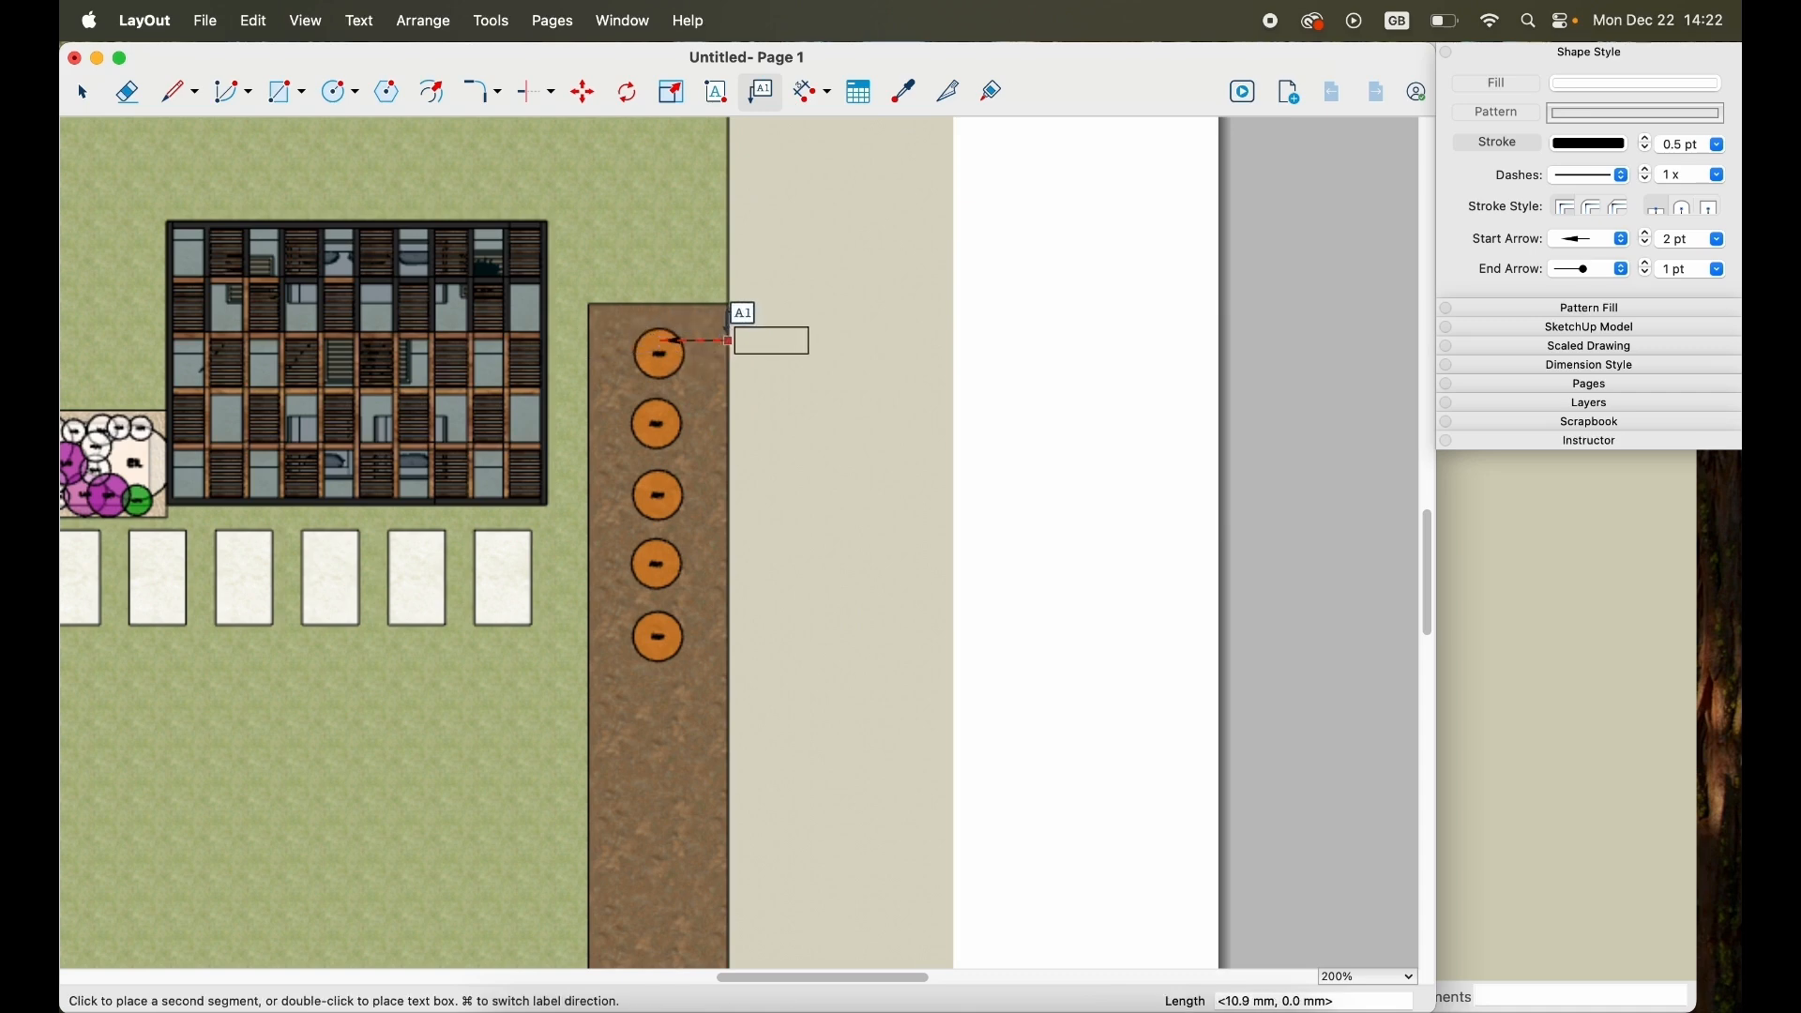
{"action": "double_click", "coordinate": [814, 339]}
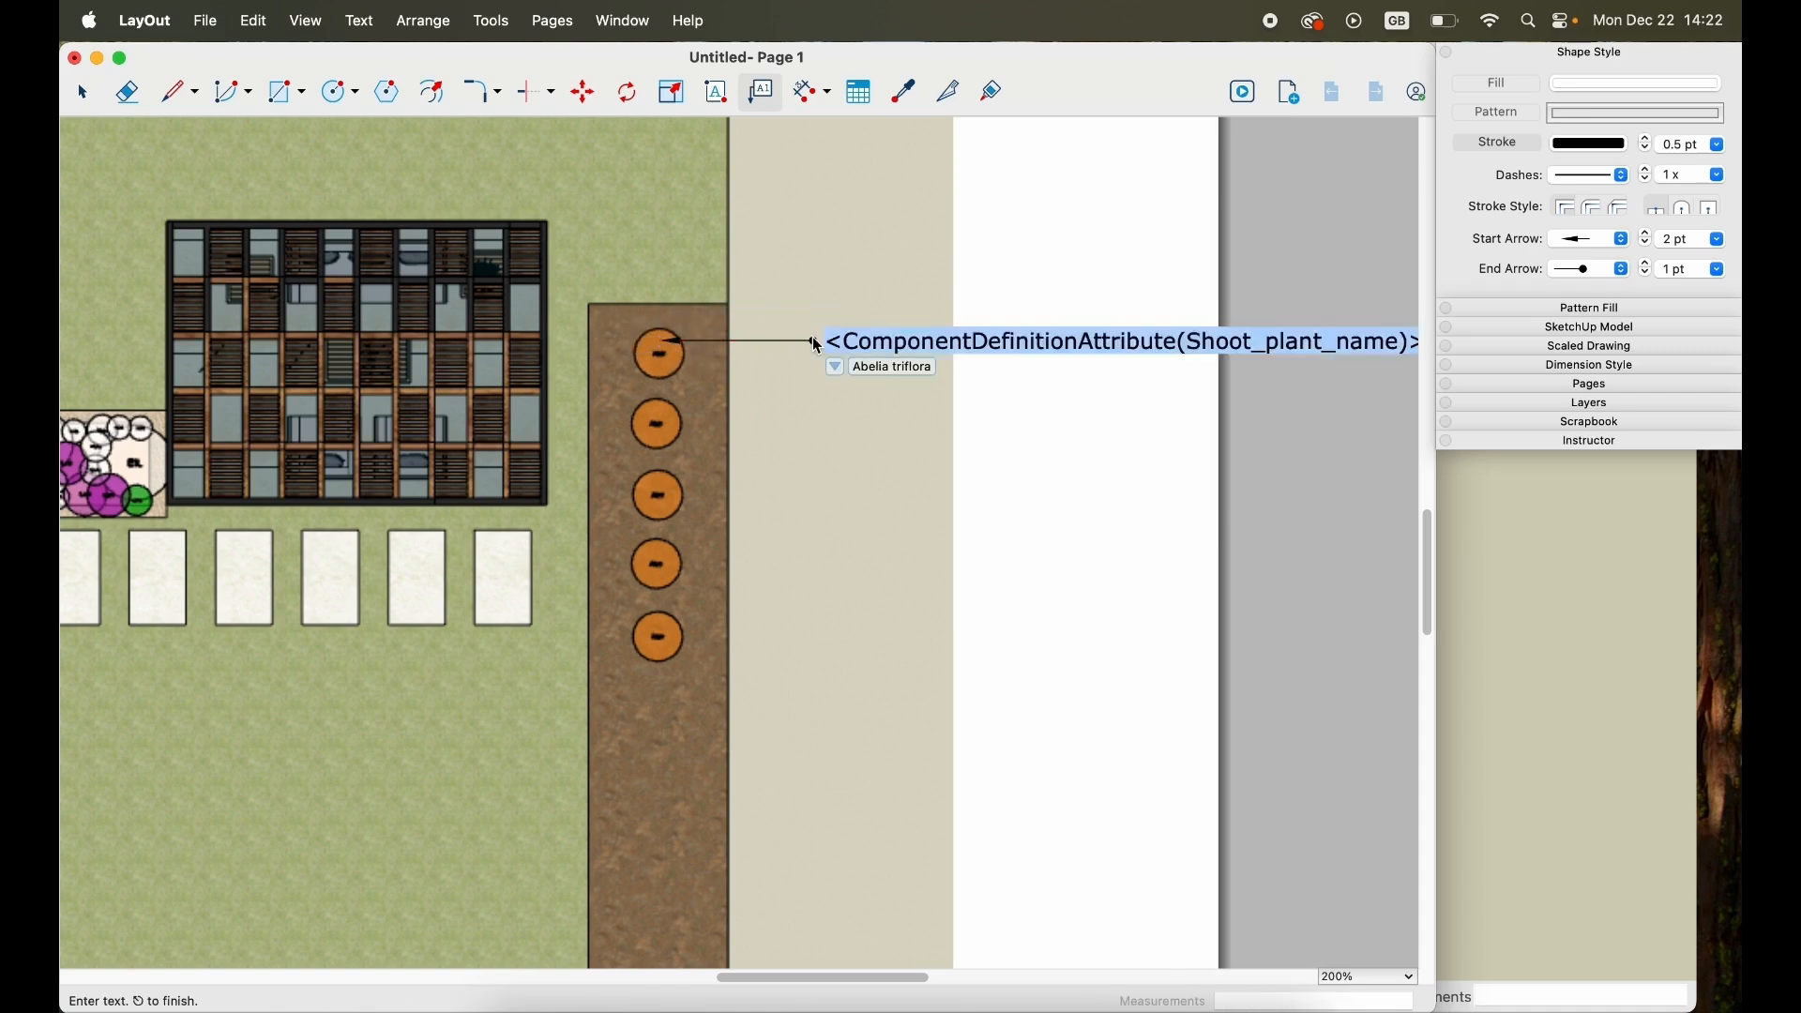
{"action": "key", "text": "Escape"}
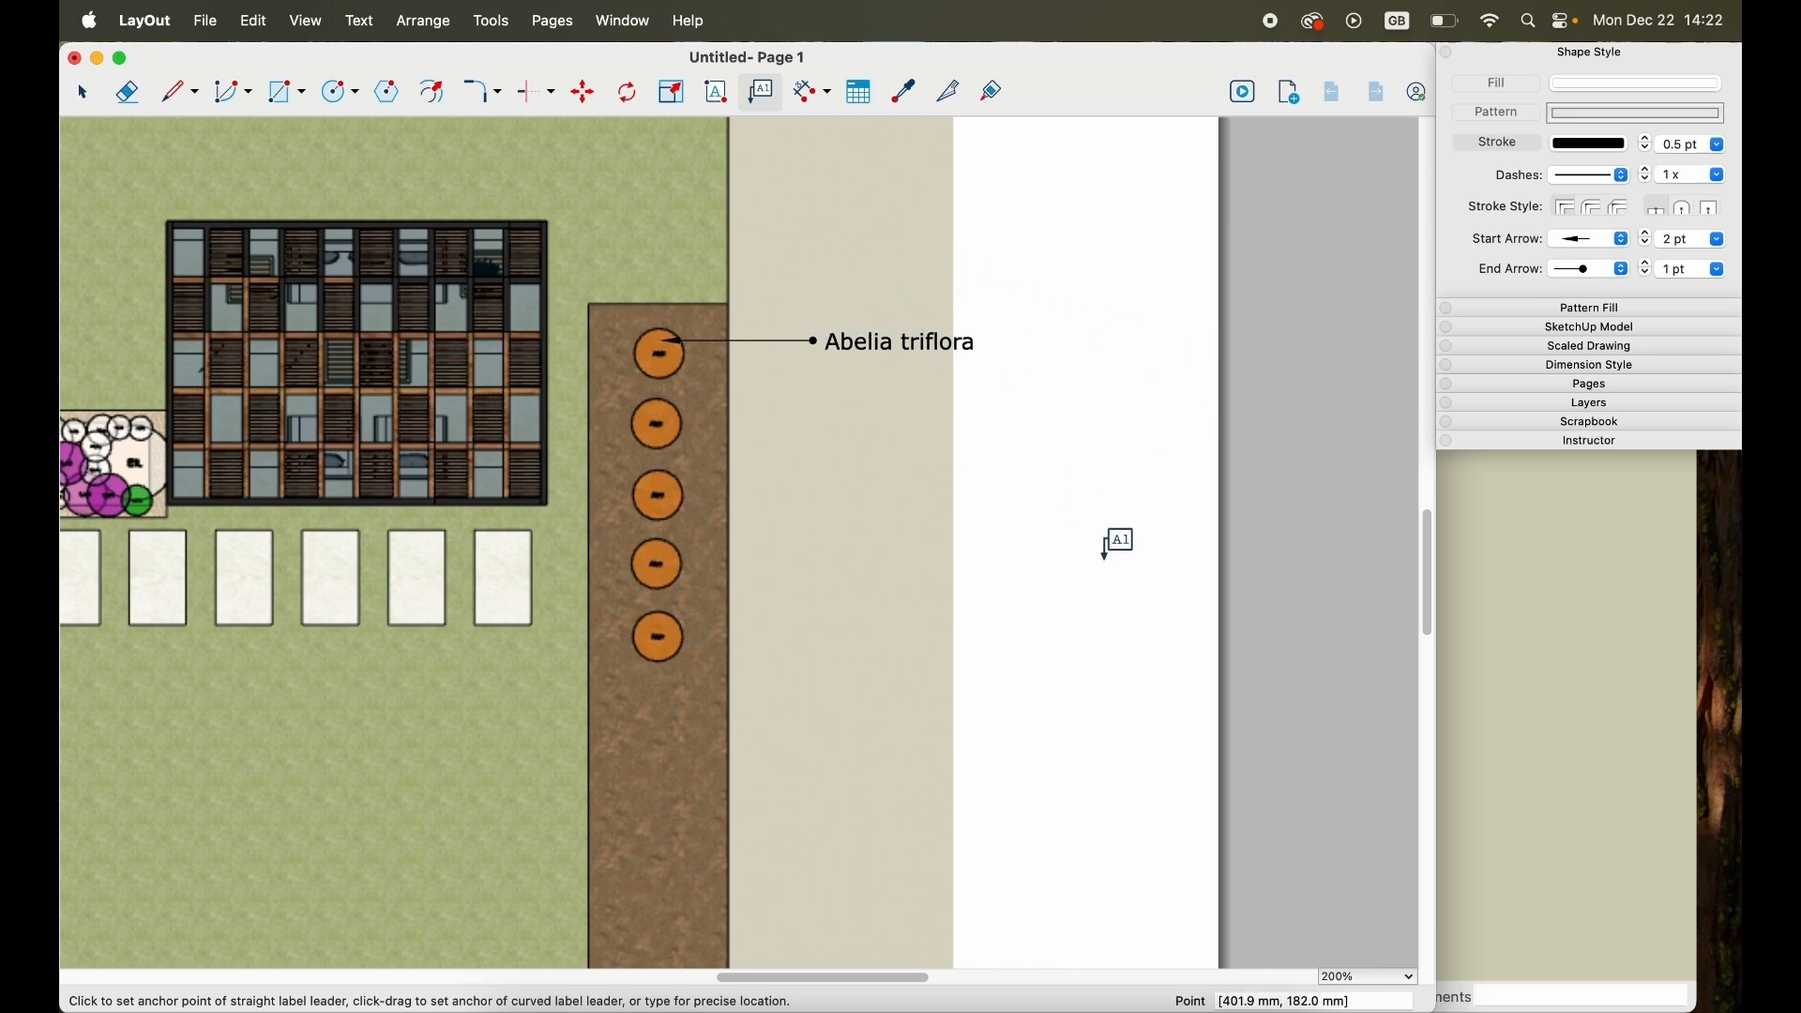
{"action": "scroll", "coordinate": [994, 683], "scroll_direction": "down", "scroll_amount": 1}
{"action": "scroll", "coordinate": [995, 682], "scroll_direction": "down", "scroll_amount": 5}
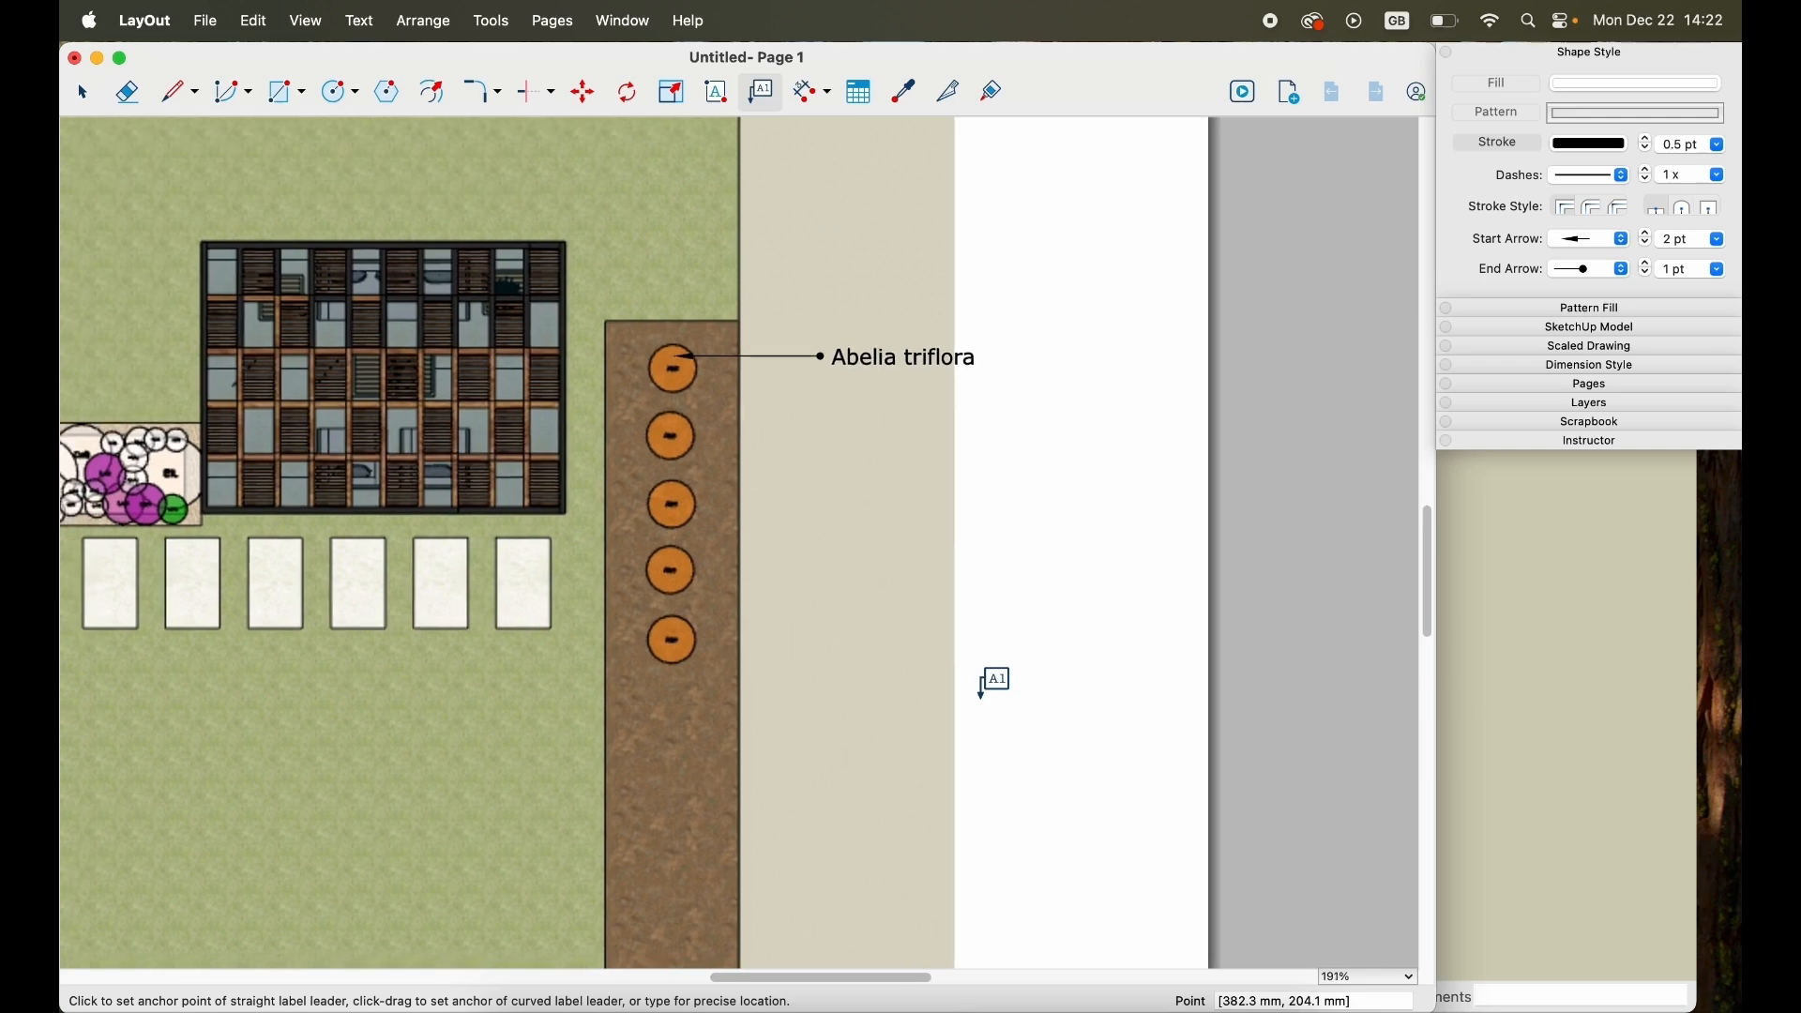
{"action": "scroll", "coordinate": [994, 683], "scroll_direction": "down", "scroll_amount": 4}
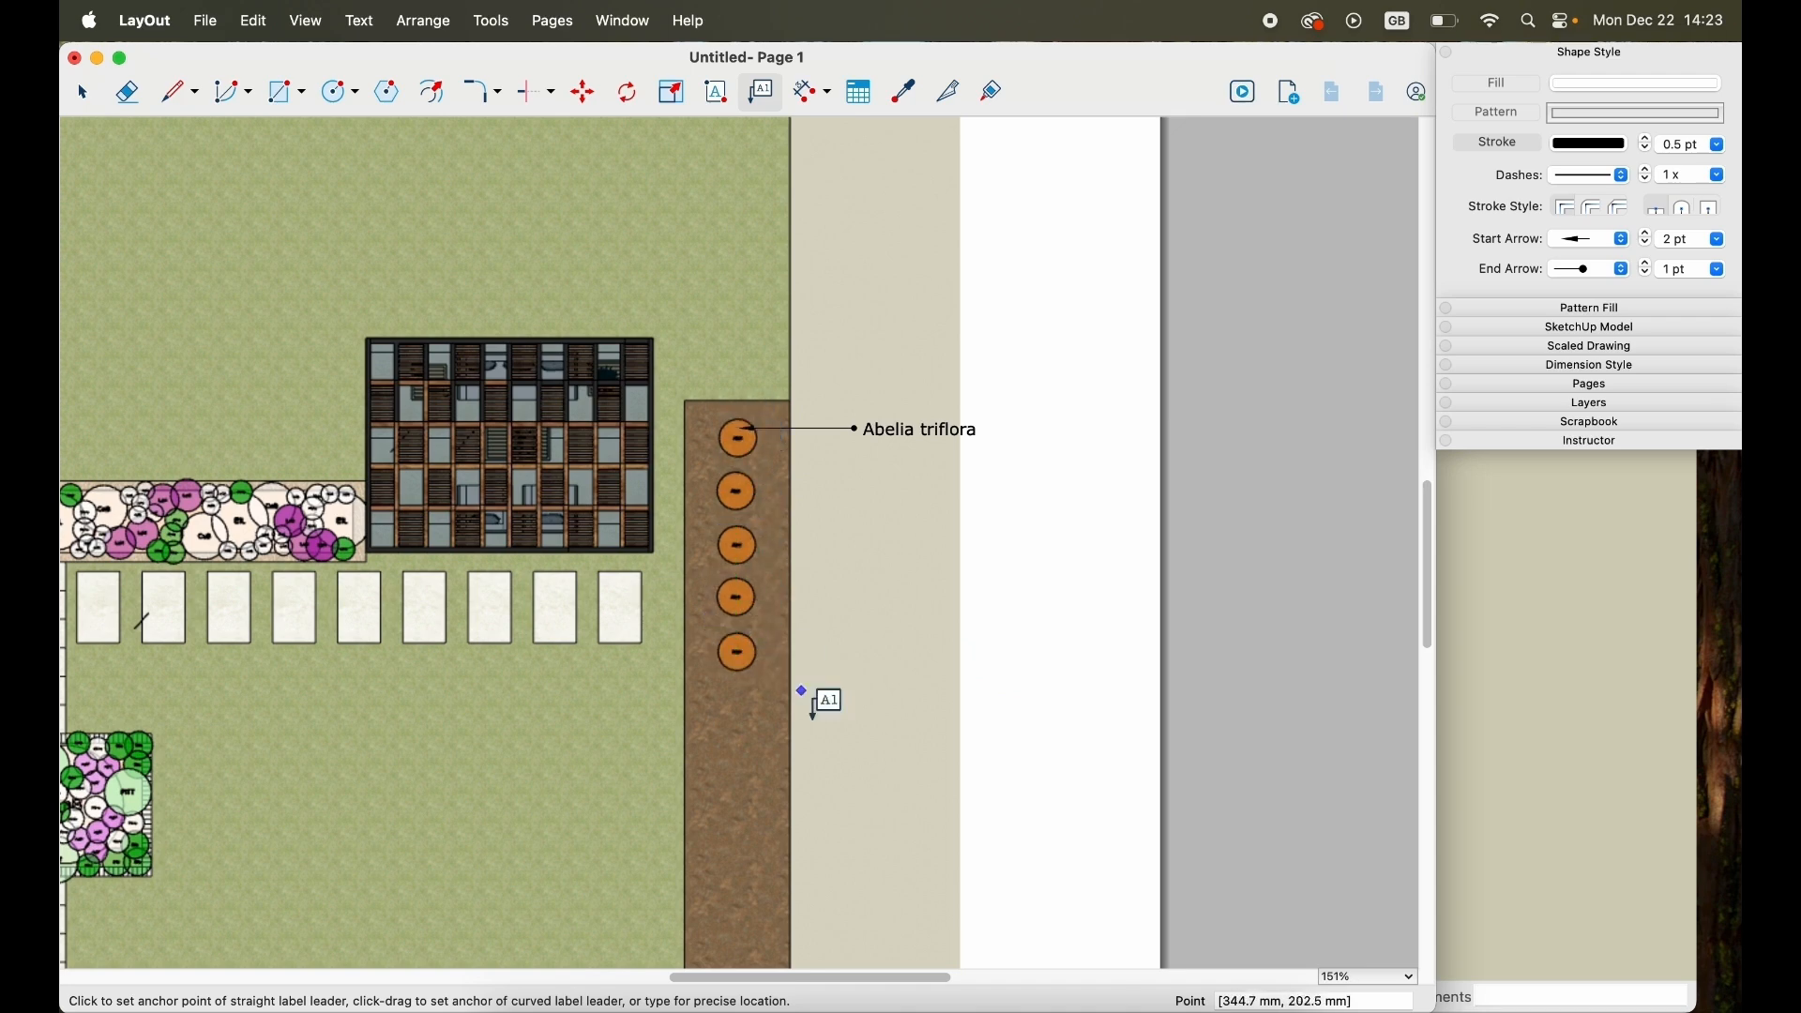
{"action": "left_click_drag", "start_coordinate": [857, 981], "coordinate": [767, 985]}
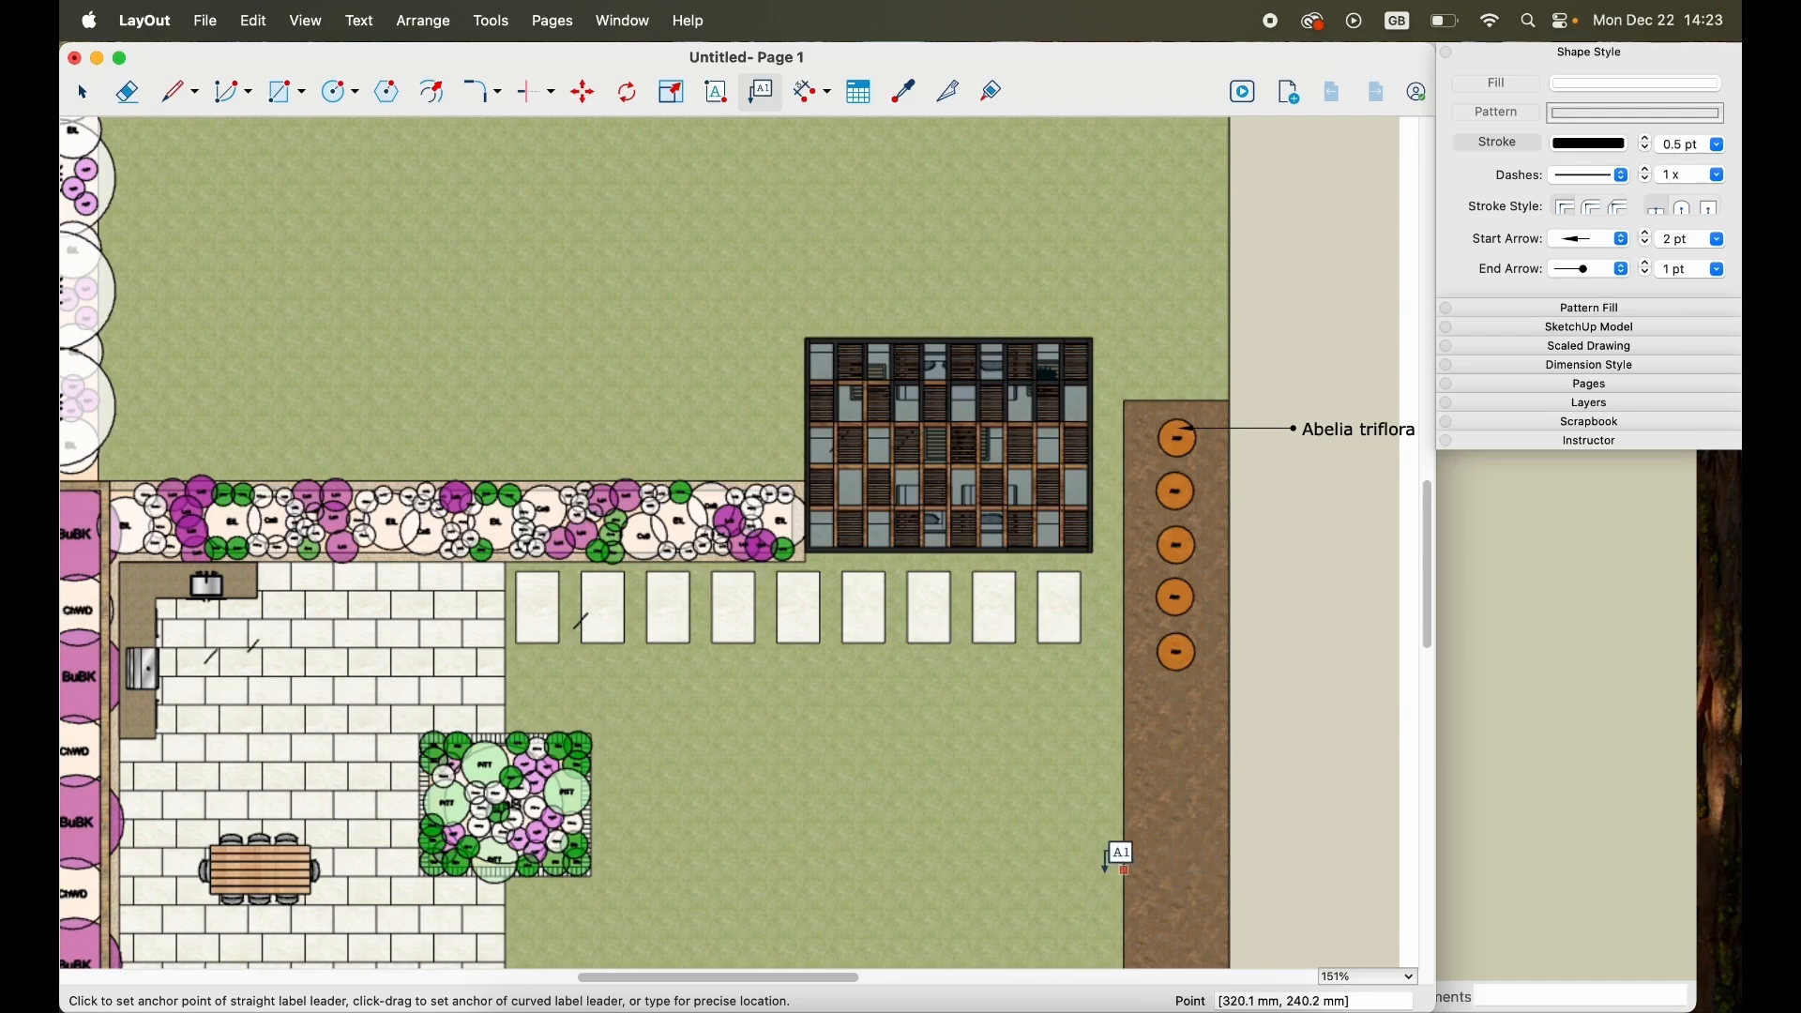
Switch to SketchUp and combine the five orange Abelia triflora plants in the brown bed into one group.
{"action": "key", "text": "ctrl+Up"}
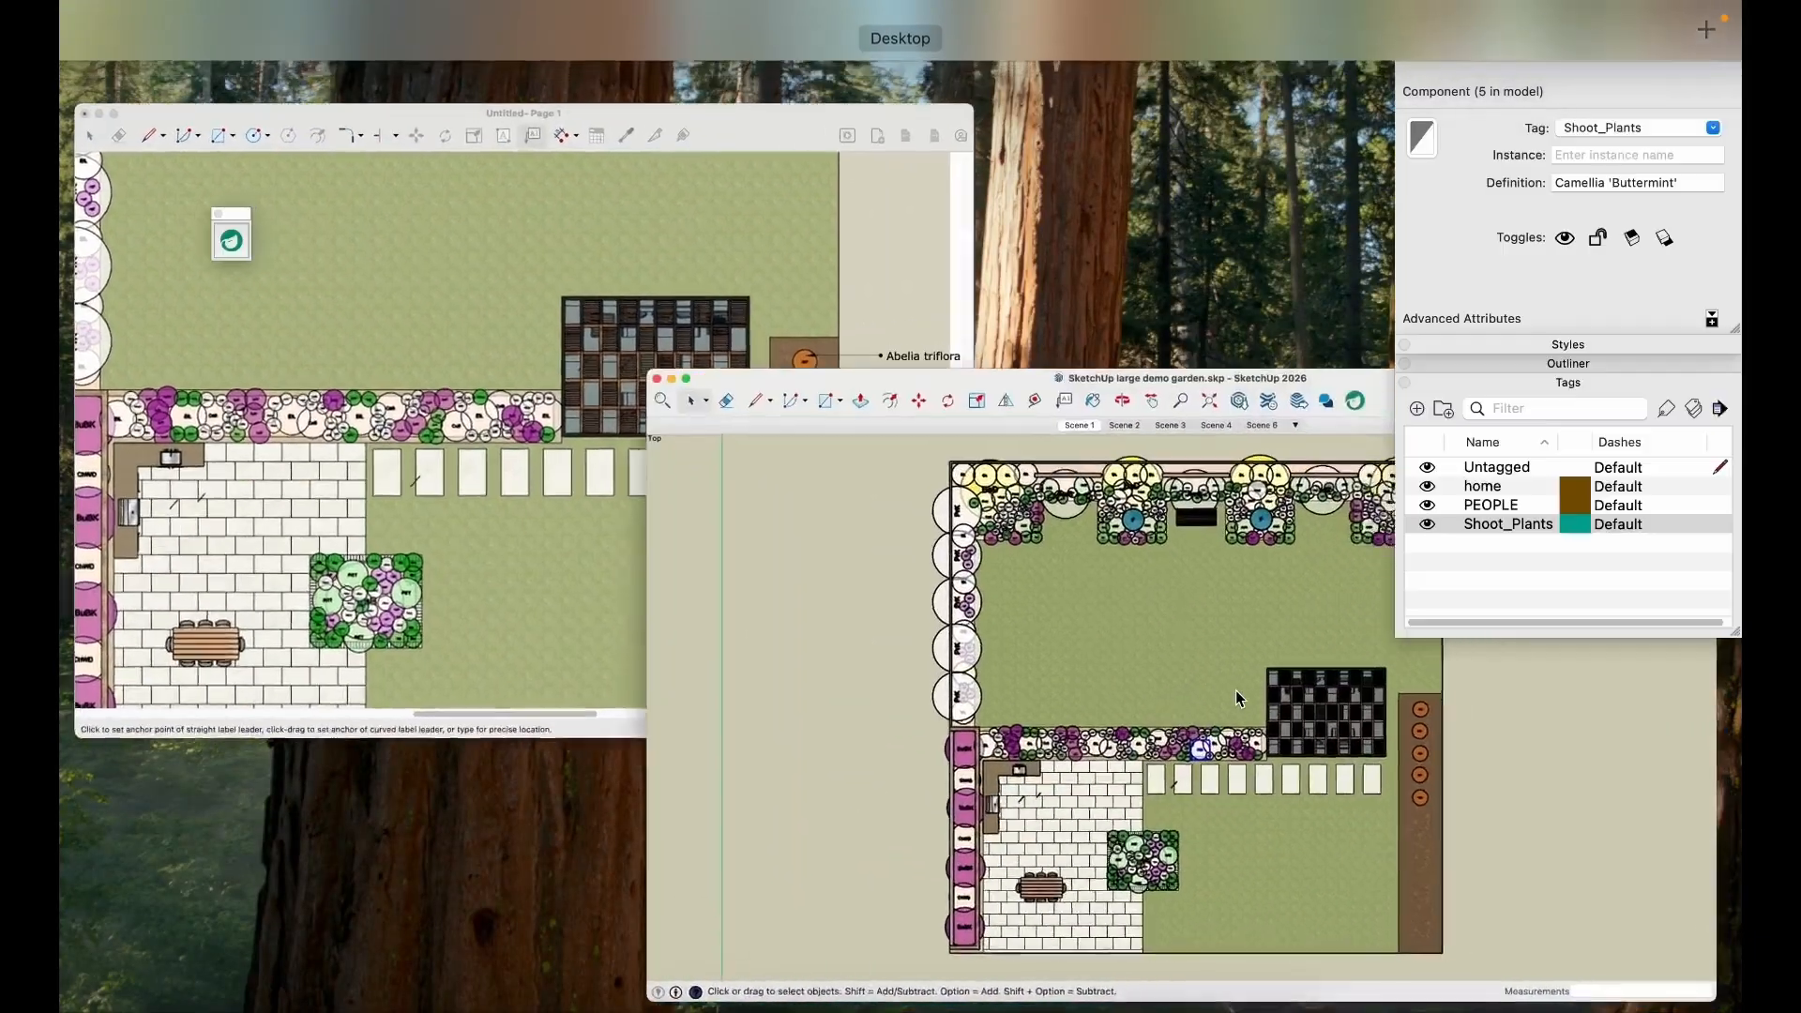
{"action": "left_click", "coordinate": [1235, 690]}
{"action": "left_click", "coordinate": [1379, 702]}
{"action": "scroll", "coordinate": [1364, 699], "scroll_direction": "up", "scroll_amount": 6}
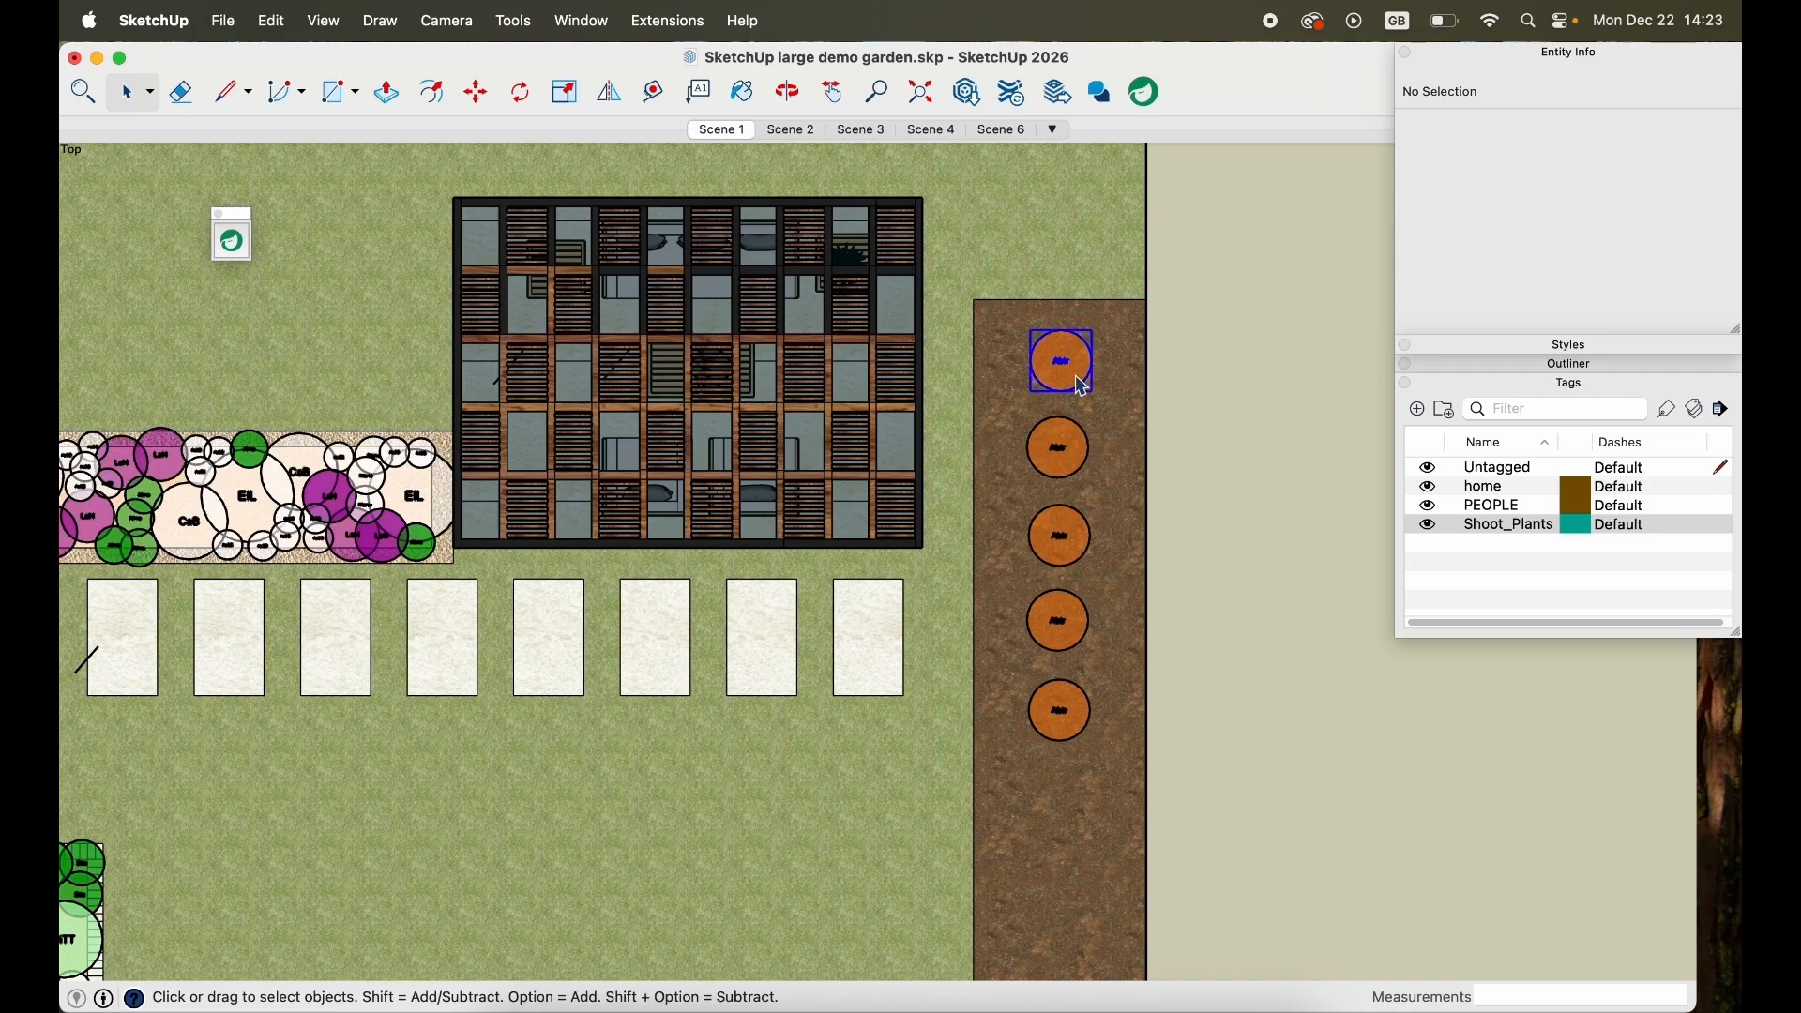
{"action": "left_click", "coordinate": [1084, 386]}
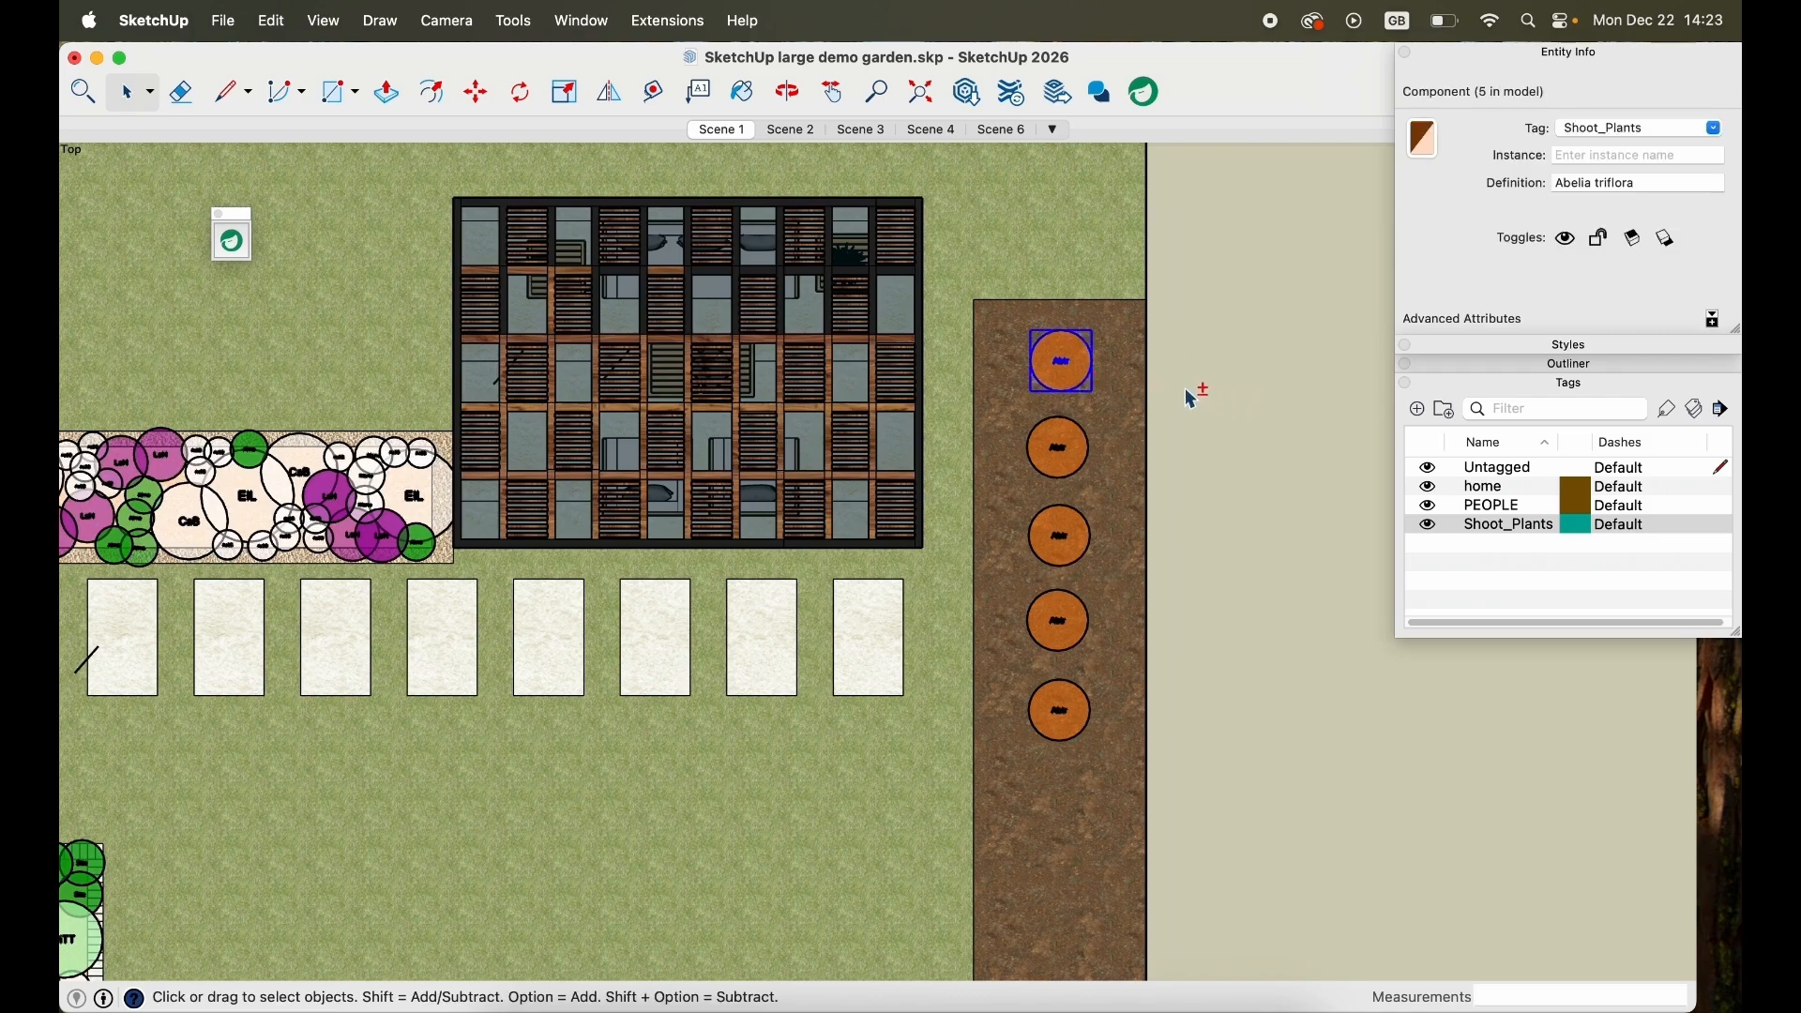
{"action": "left_click", "coordinate": [1066, 469], "text": "alt"}
{"action": "left_click", "coordinate": [1063, 548], "text": "alt"}
{"action": "left_click", "coordinate": [1061, 637], "text": "alt"}
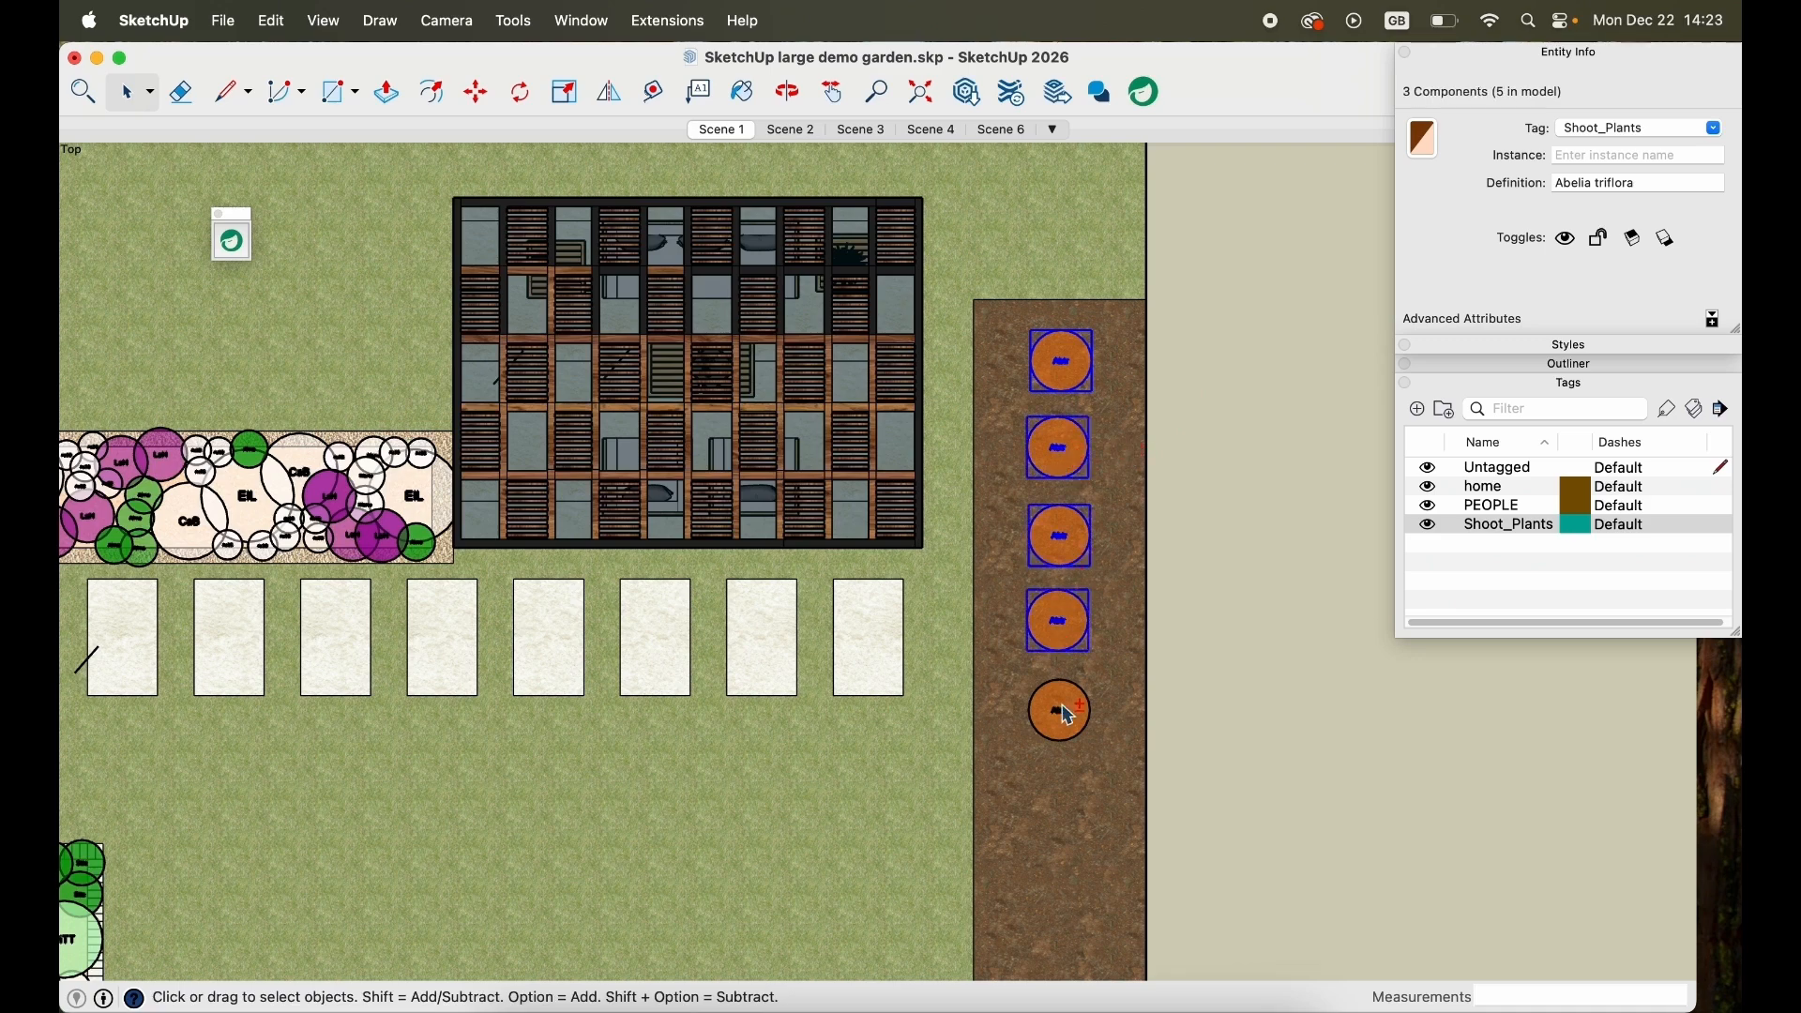
{"action": "left_click", "coordinate": [1065, 716], "text": "alt"}
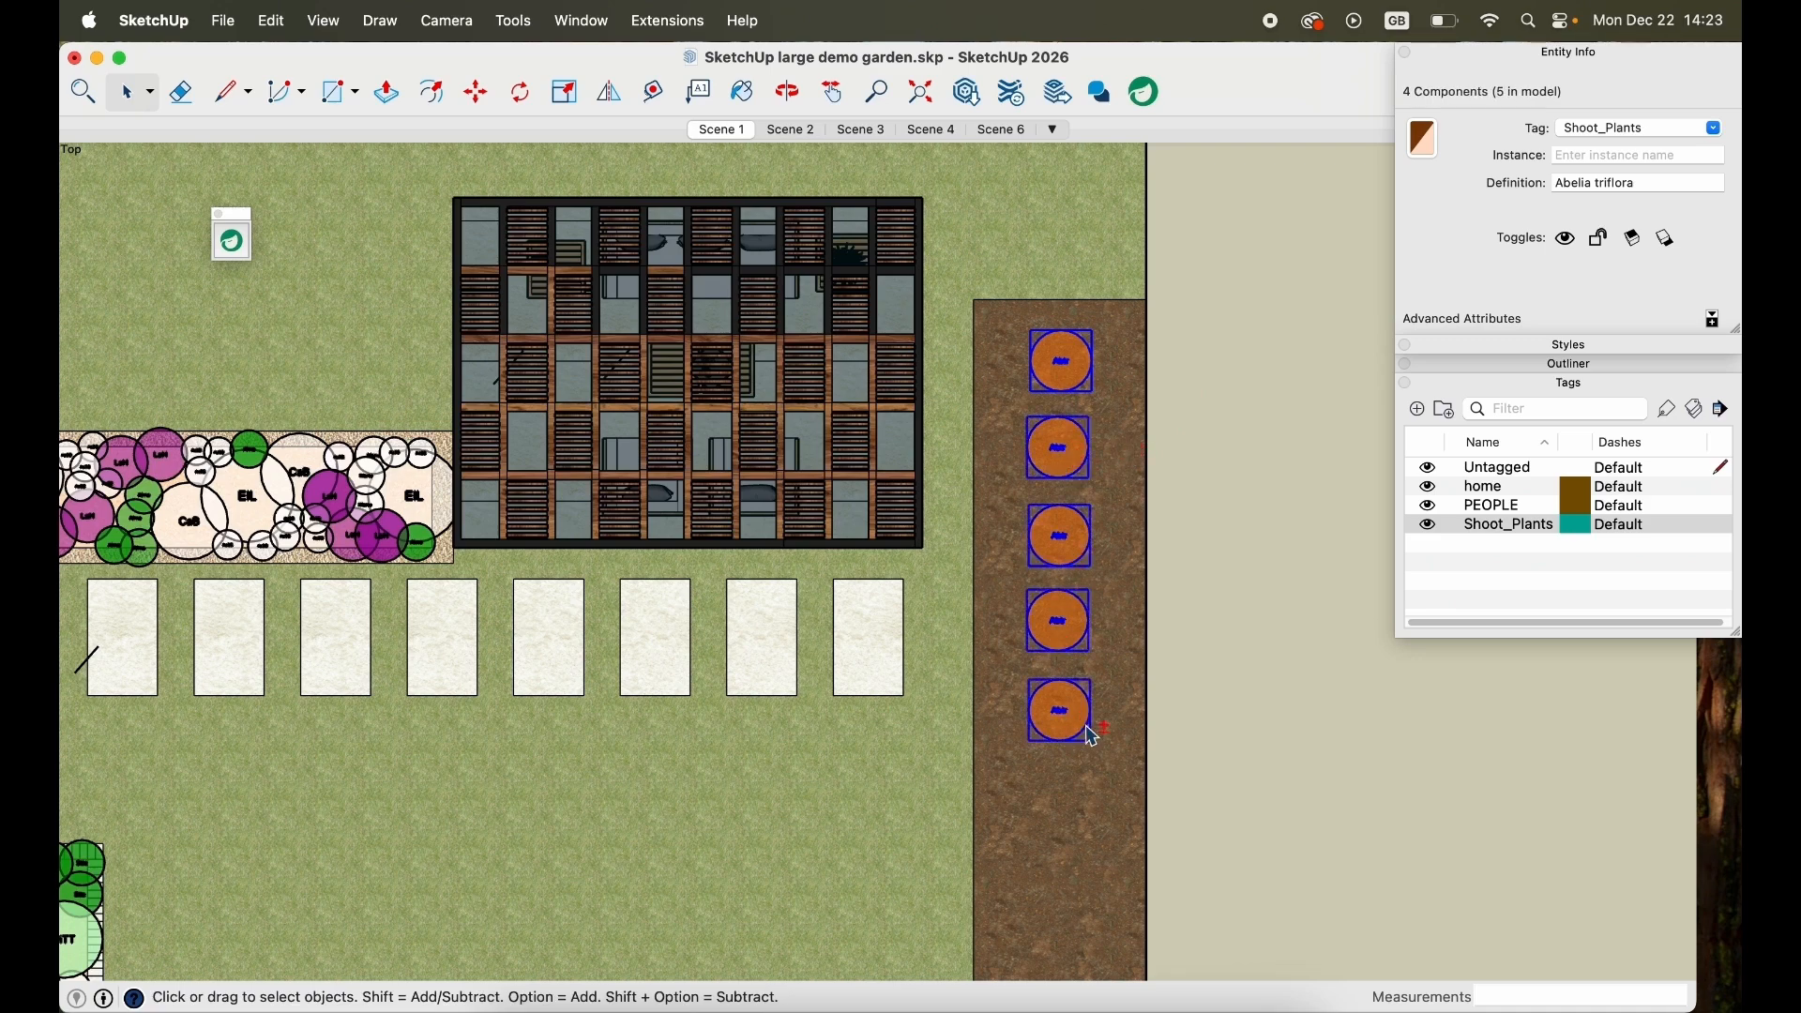
{"action": "right_click", "coordinate": [1056, 522]}
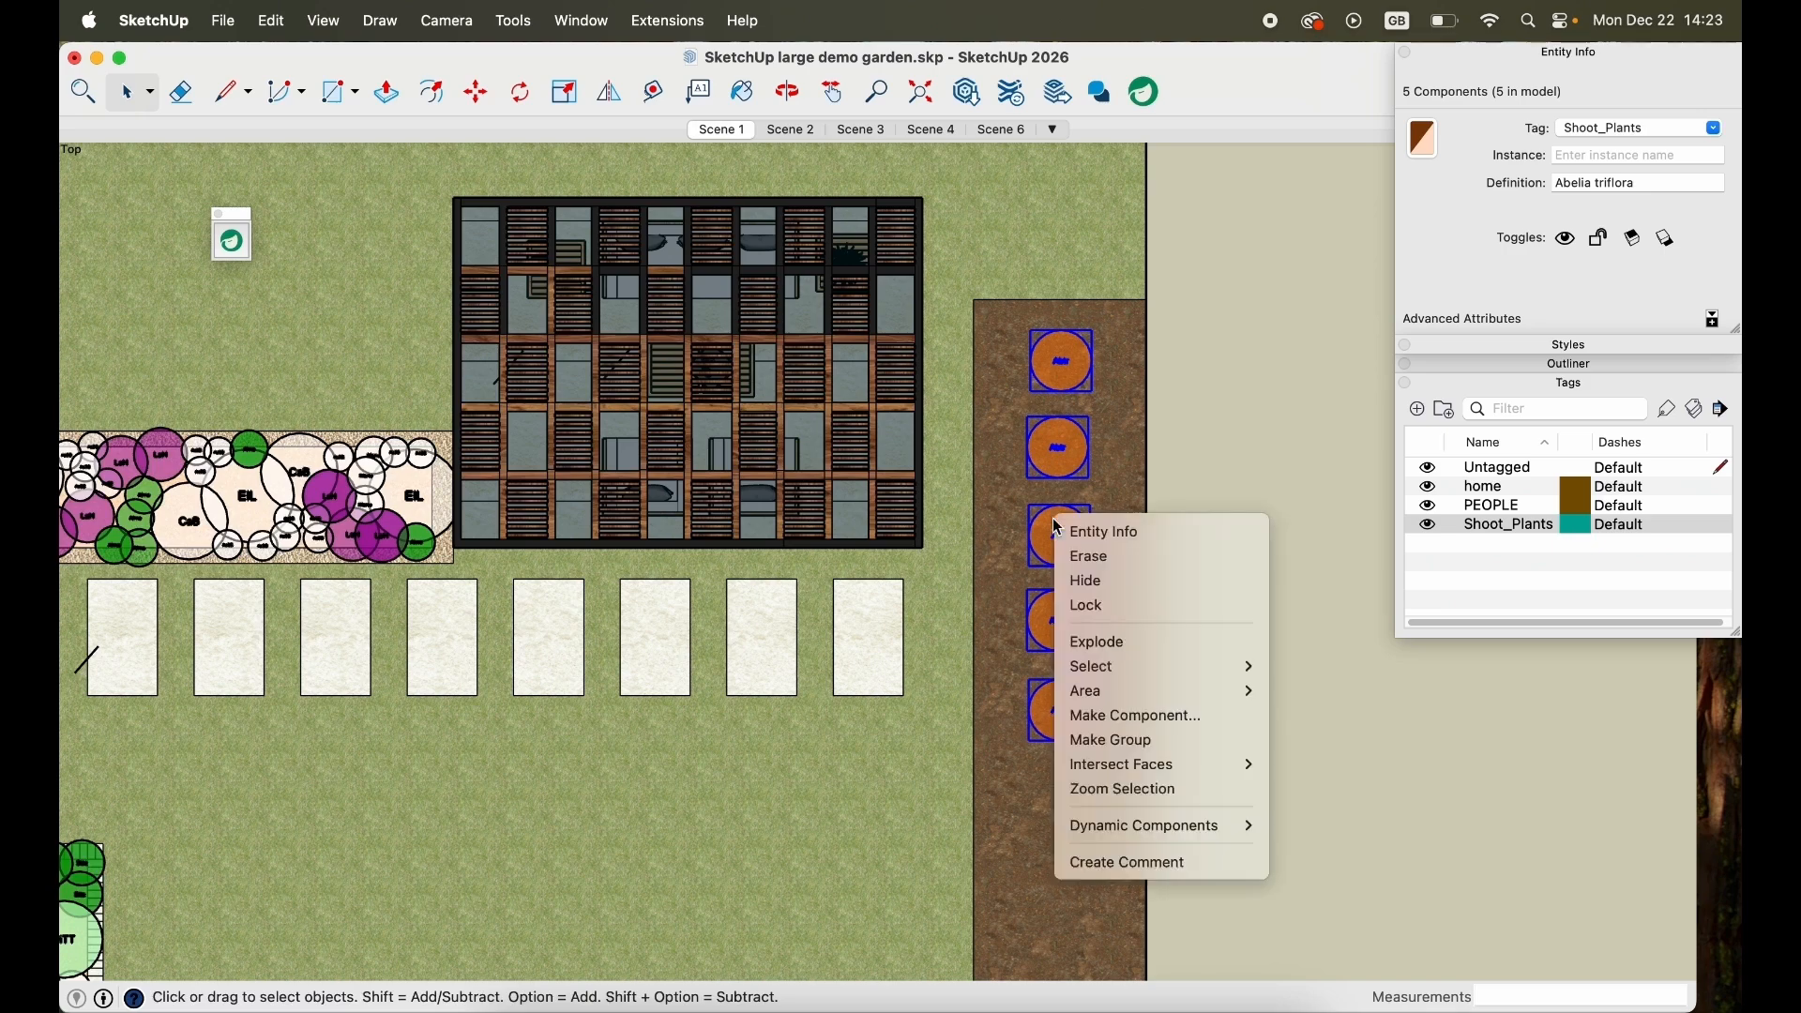
{"action": "left_click", "coordinate": [1159, 744]}
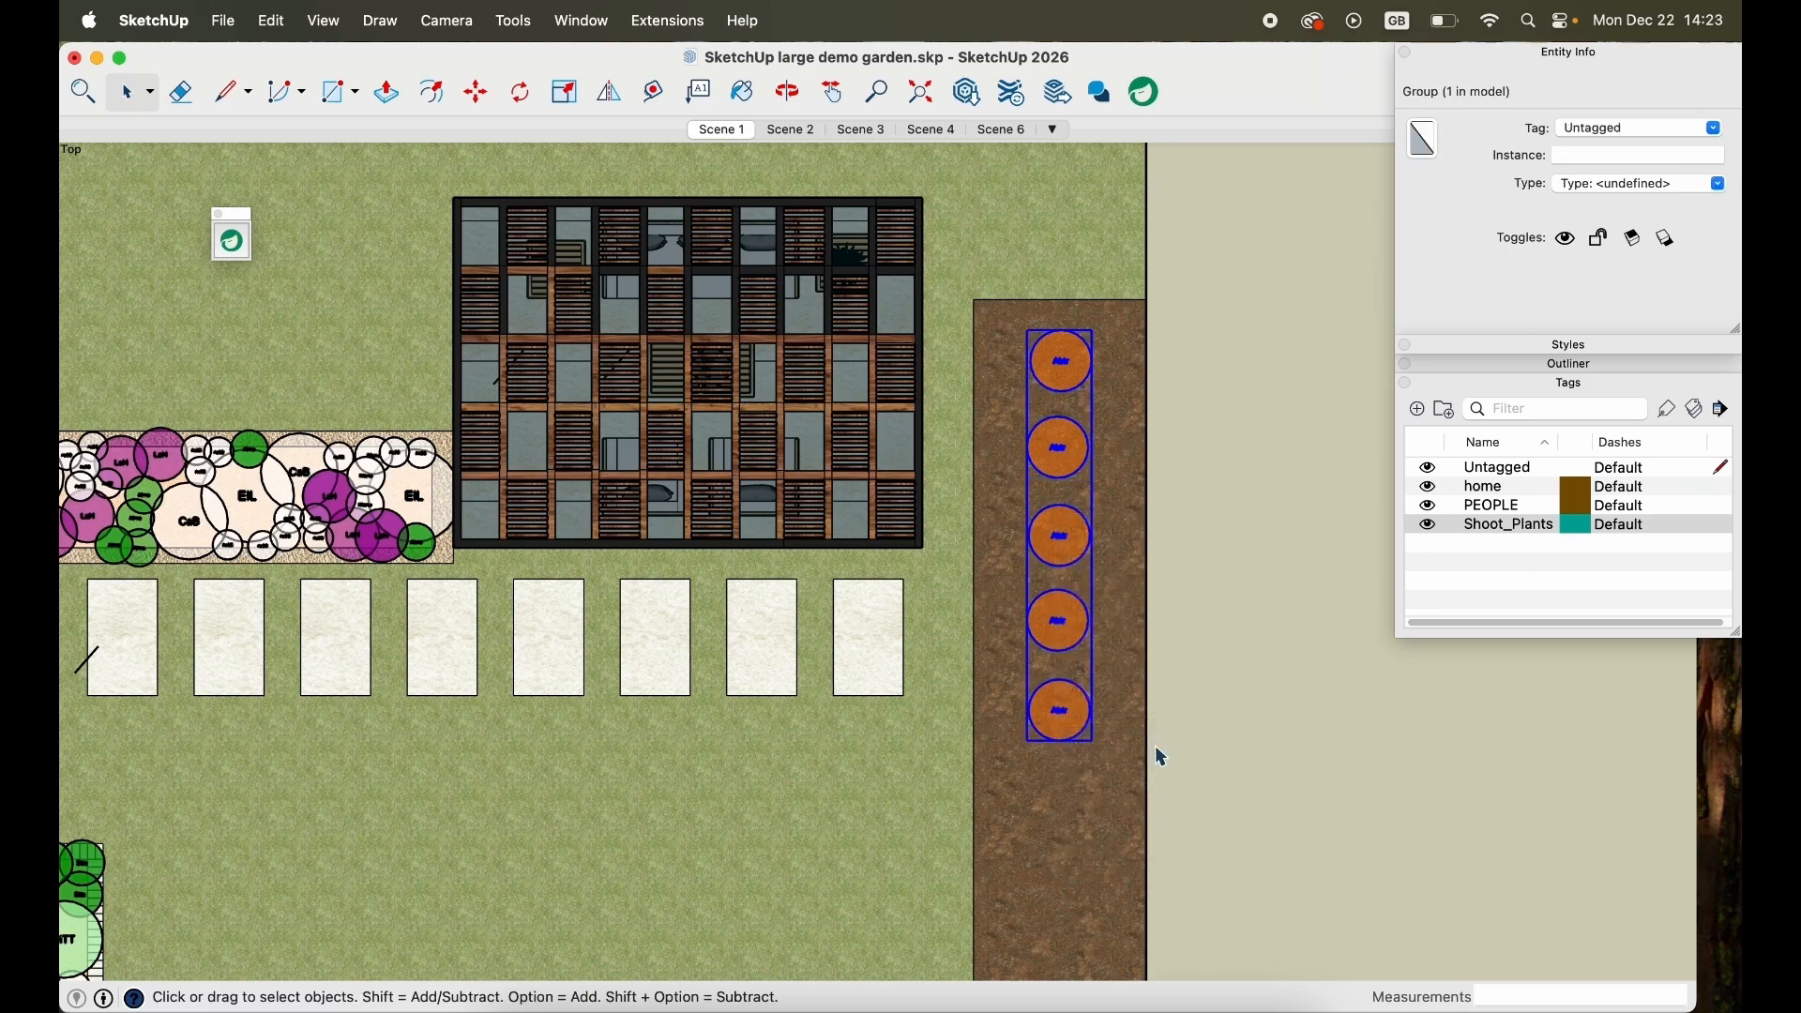
{"action": "left_click", "coordinate": [1265, 555]}
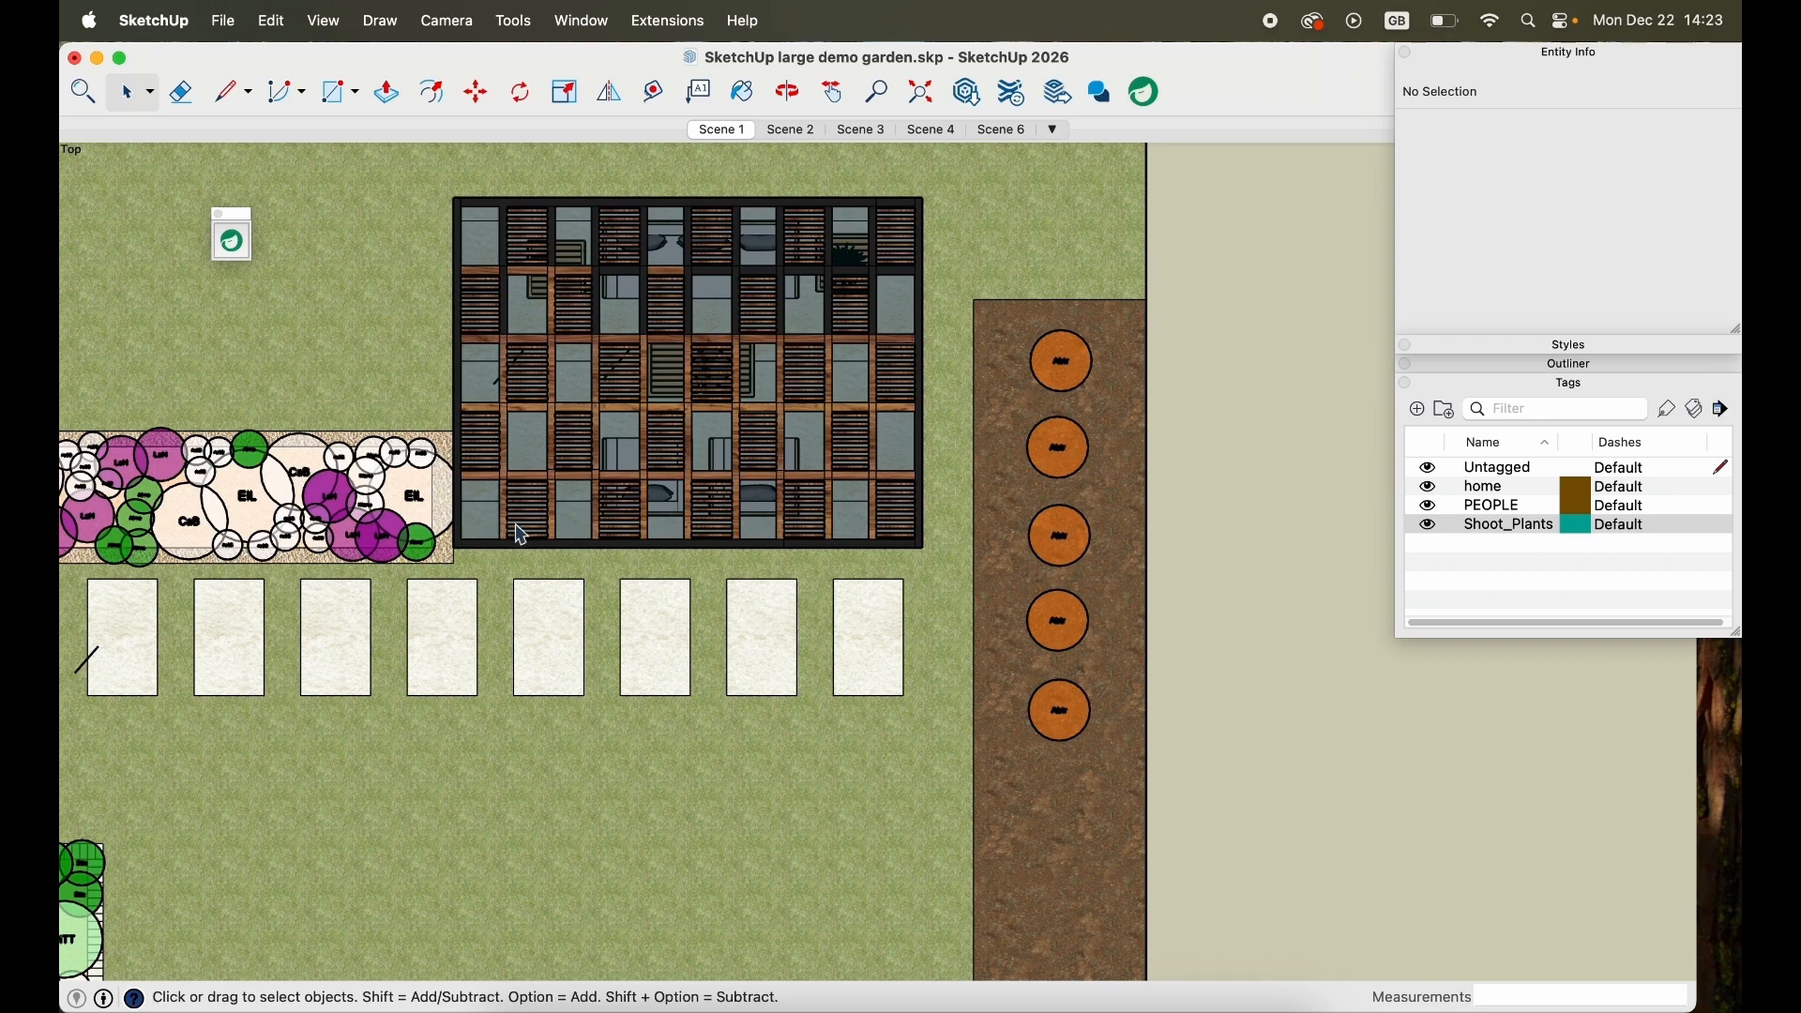
Check the tag of the EIL plant beside the pergola, and assign the Shoot_Plants tag to the Abelia group.
{"action": "left_click", "coordinate": [414, 493]}
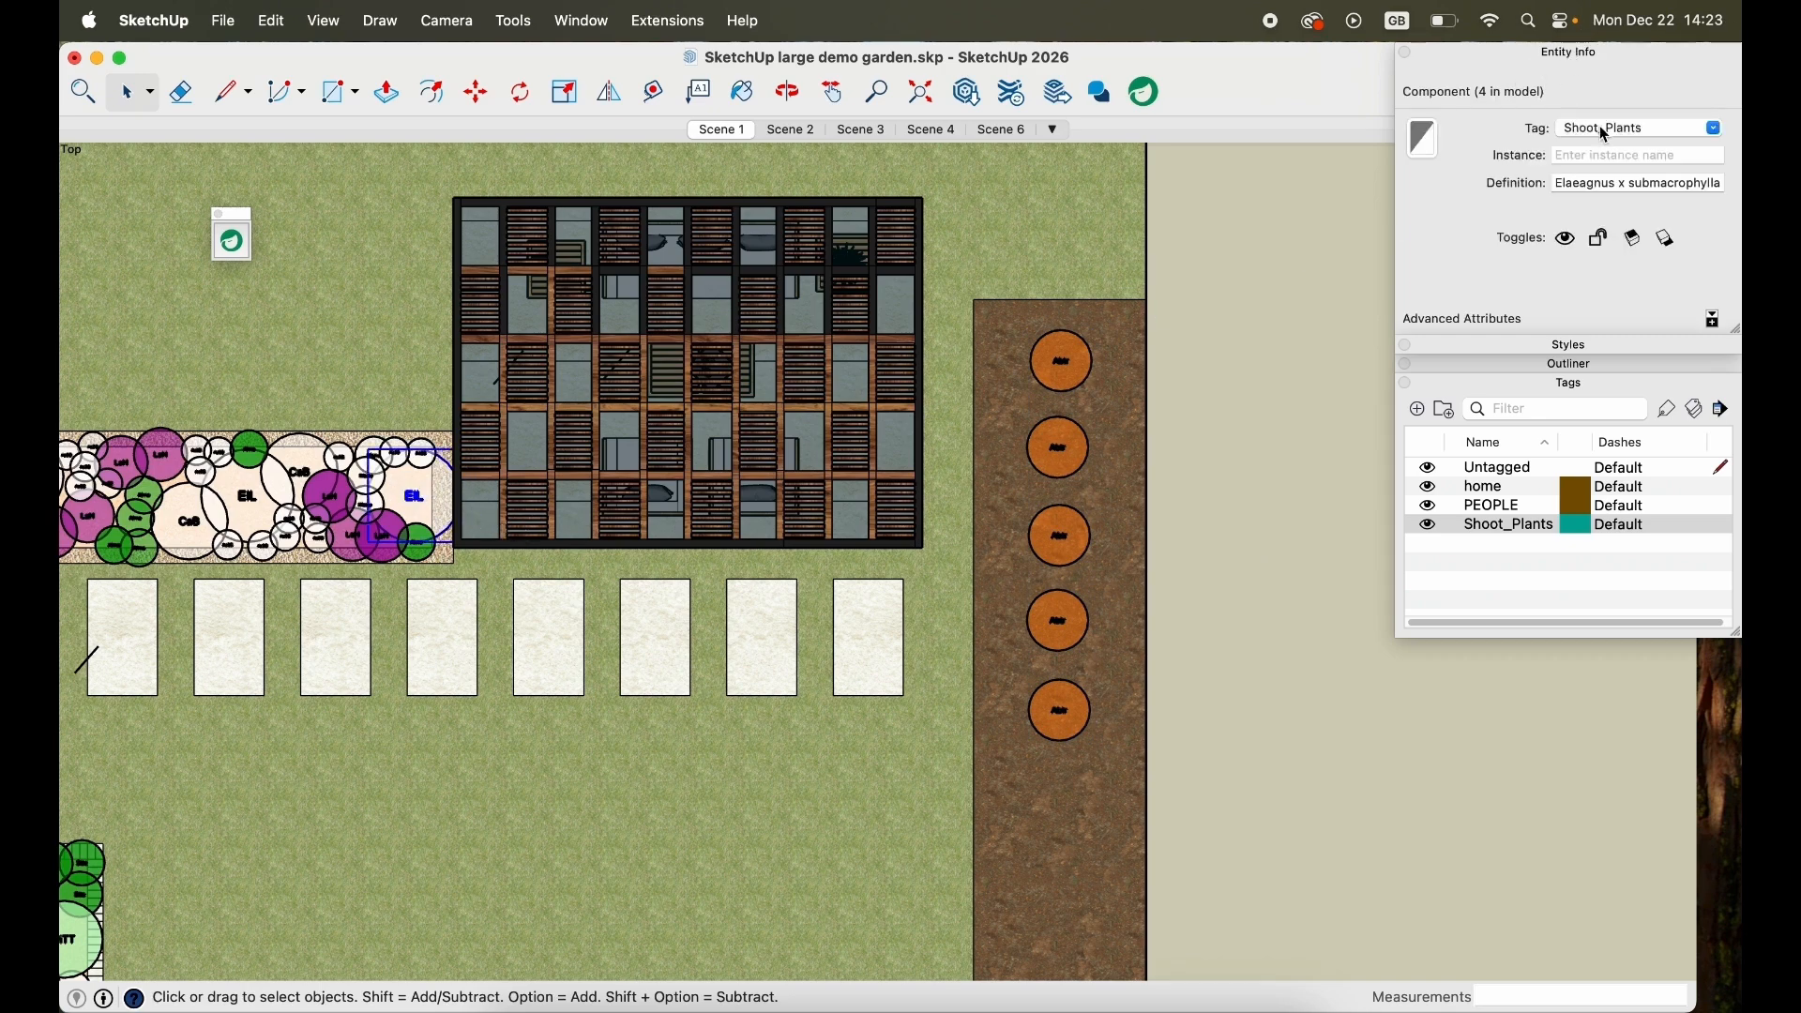
{"action": "left_click", "coordinate": [1721, 130]}
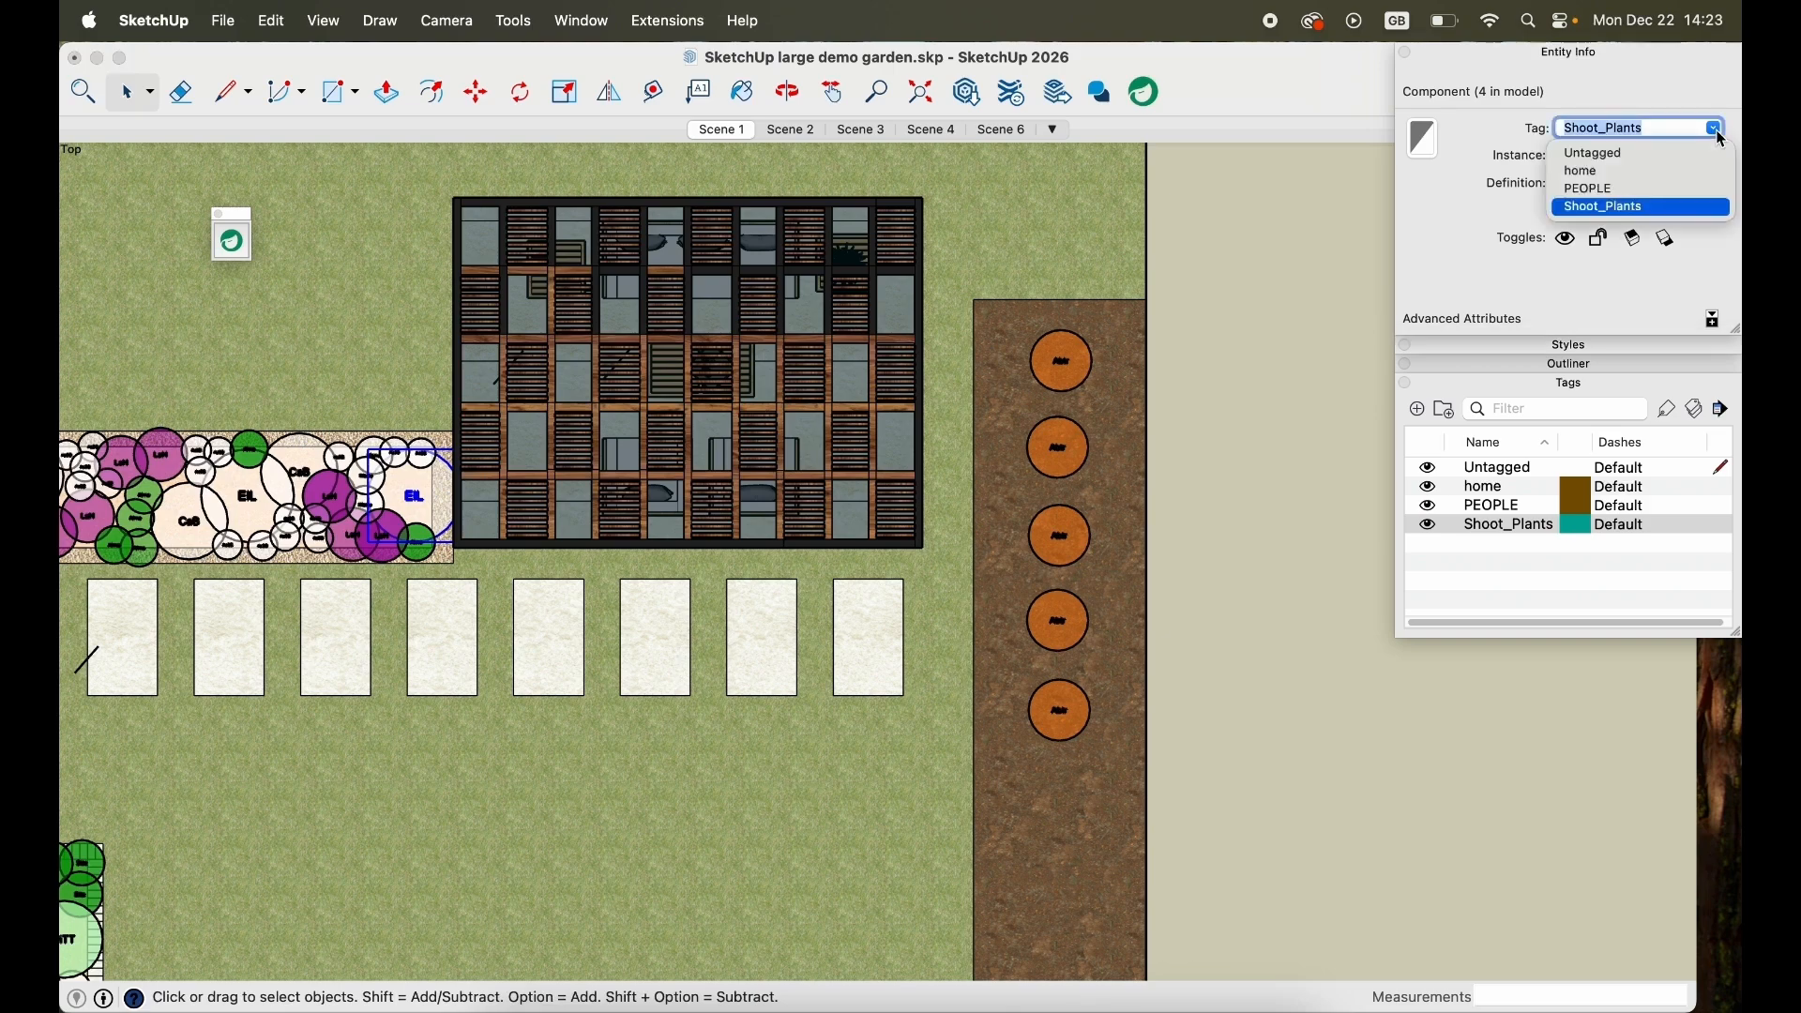
{"action": "left_click", "coordinate": [1722, 131]}
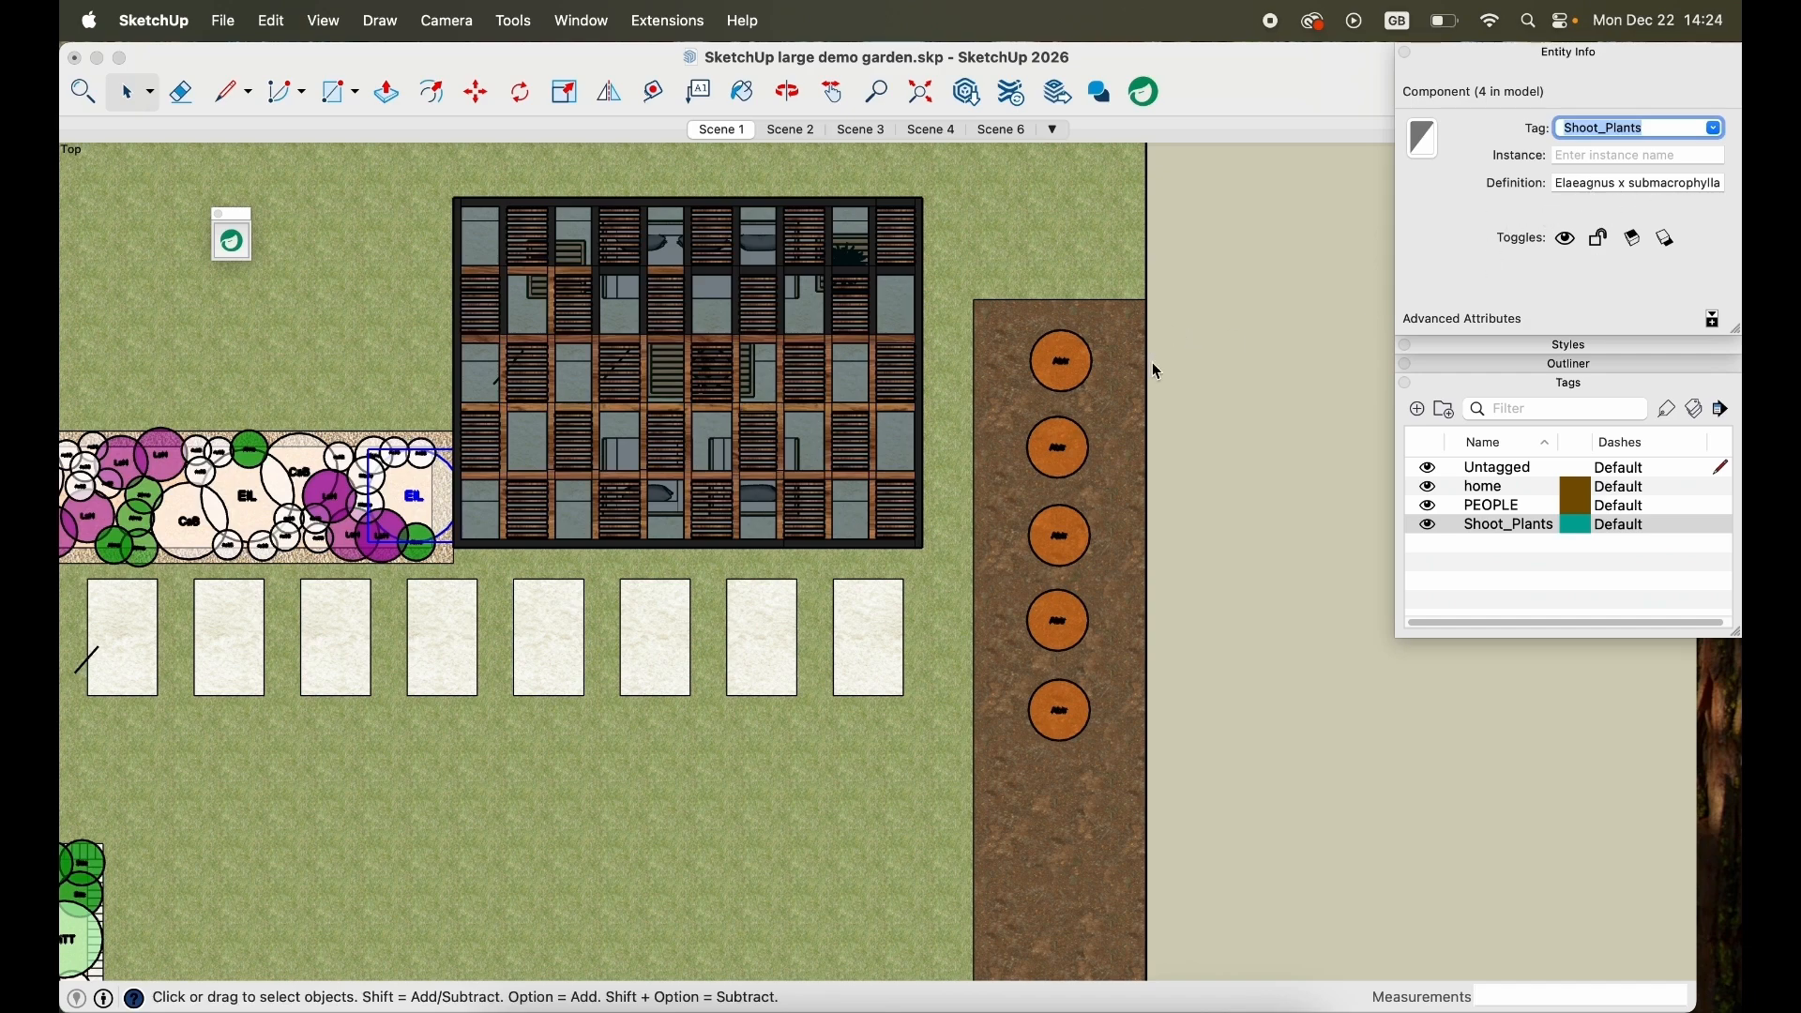
{"action": "left_click", "coordinate": [1083, 360]}
{"action": "left_click", "coordinate": [1083, 354]}
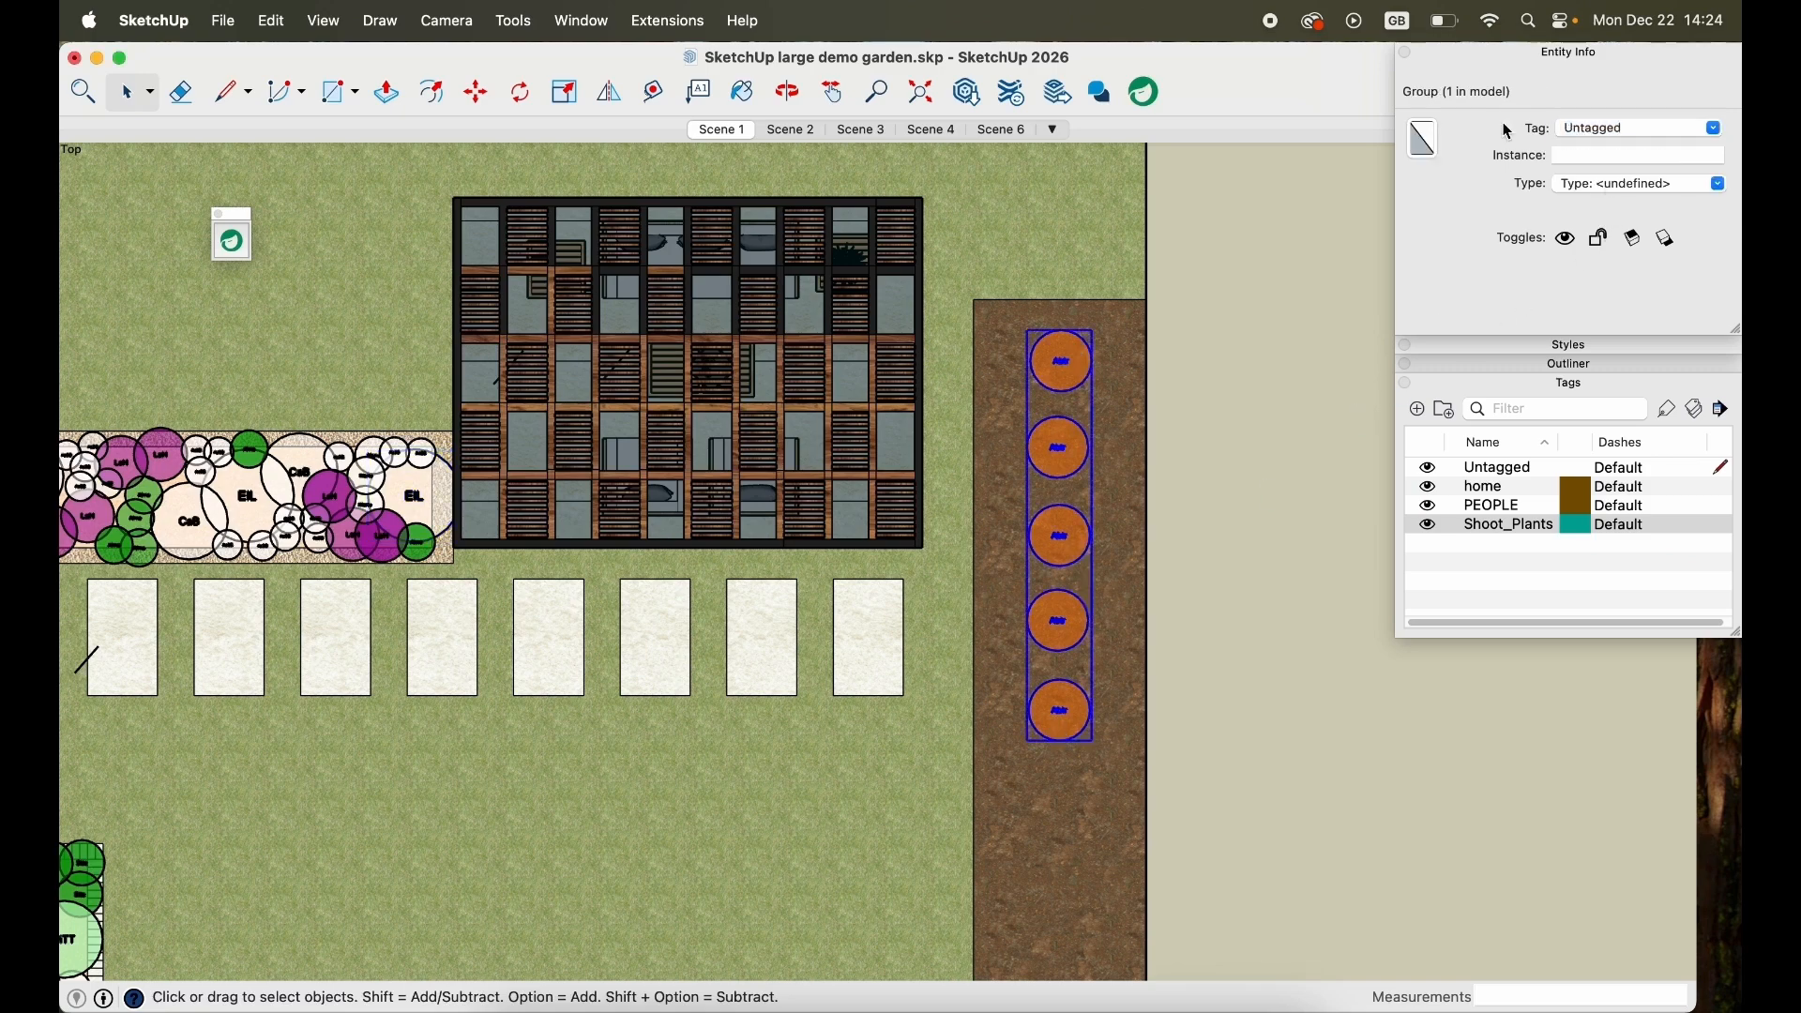
{"action": "left_click", "coordinate": [1722, 132]}
{"action": "left_click", "coordinate": [1604, 212]}
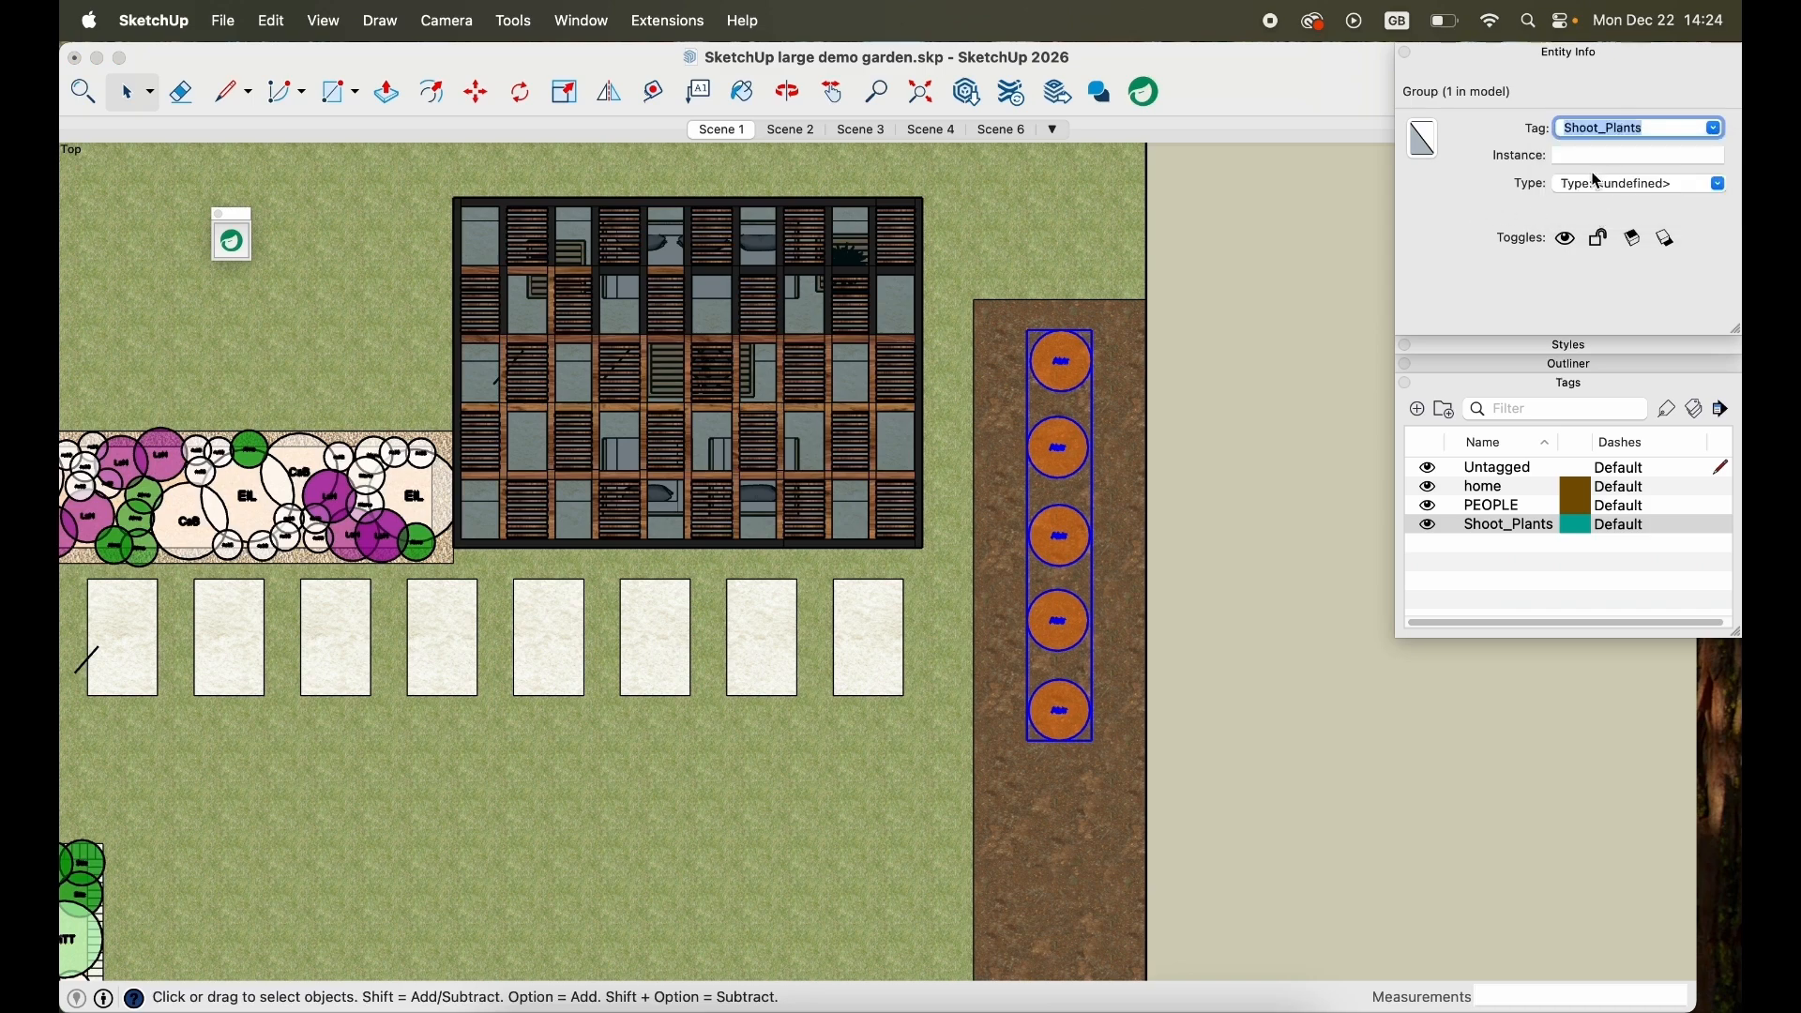
Give the Abelia group the instance name "Abelia triflora (5)" and deselect it.
{"action": "left_click", "coordinate": [1617, 156]}
{"action": "type", "text": "Abelia triflora (5"}
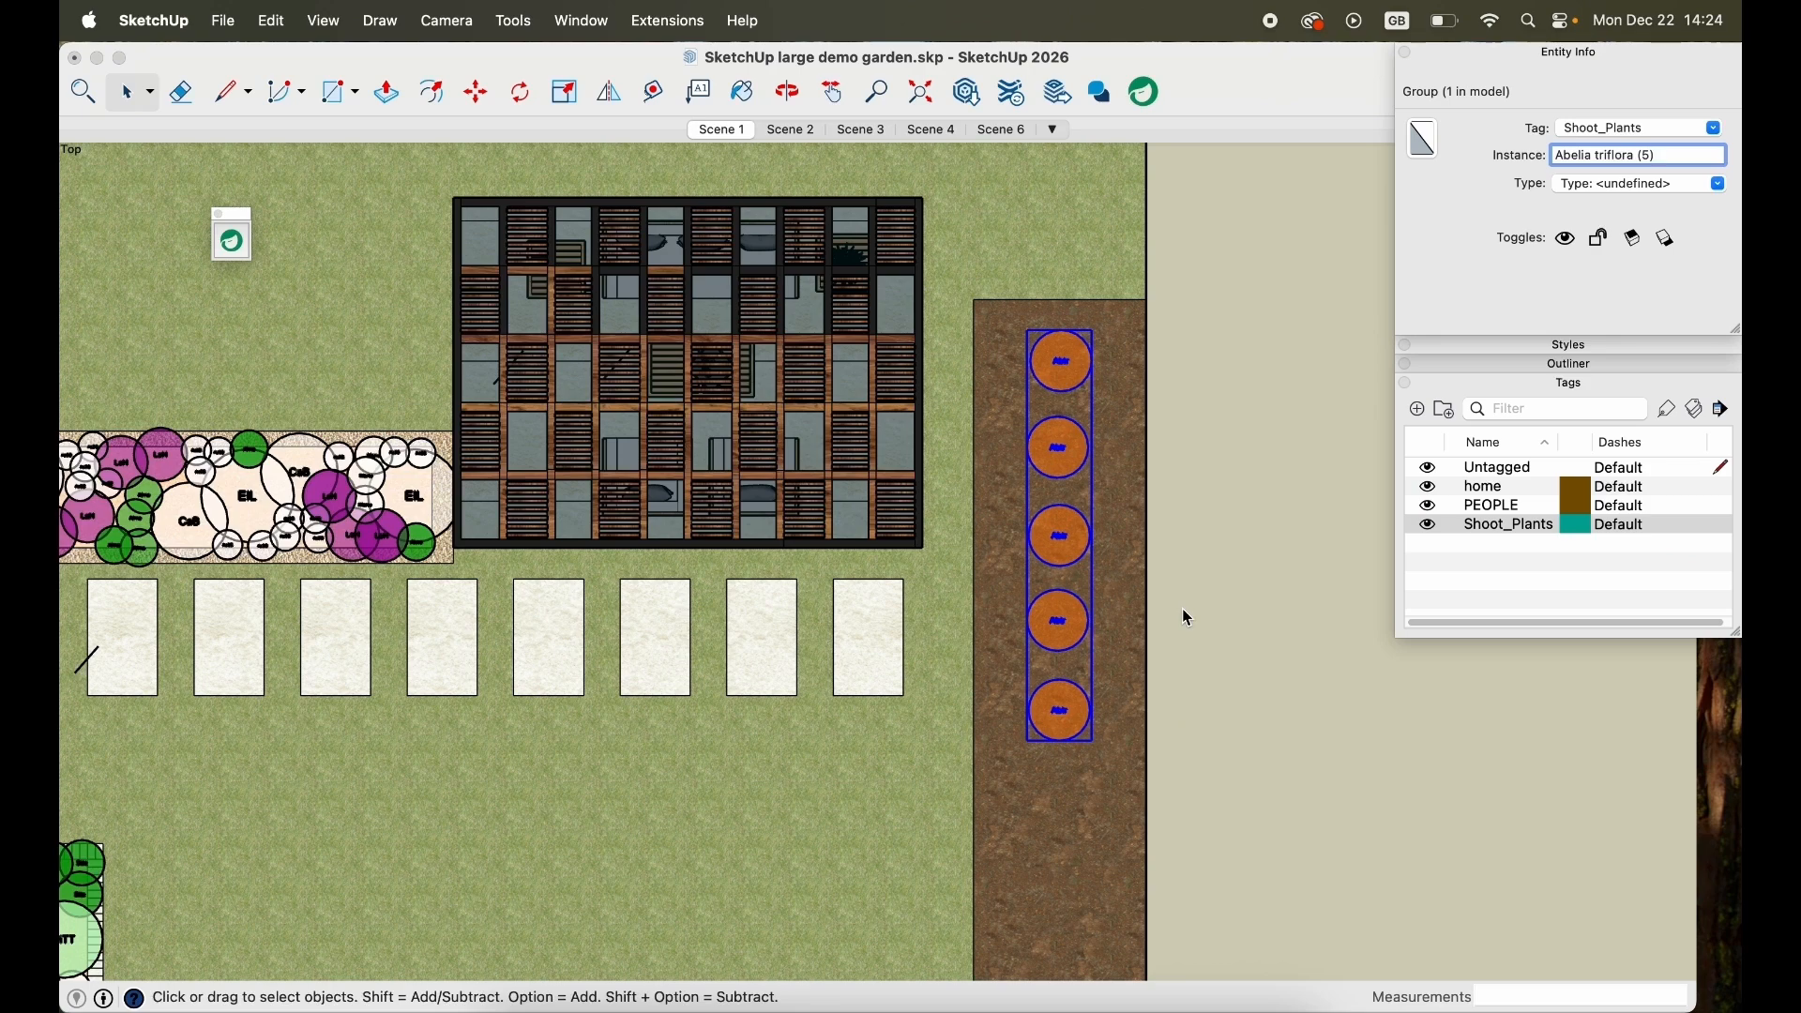
{"action": "left_click", "coordinate": [1235, 529]}
Save the garden model without purging its unused assets.
{"action": "scroll", "coordinate": [1235, 529], "scroll_direction": "down", "scroll_amount": 5}
{"action": "scroll", "coordinate": [1235, 529], "scroll_direction": "down", "scroll_amount": 1}
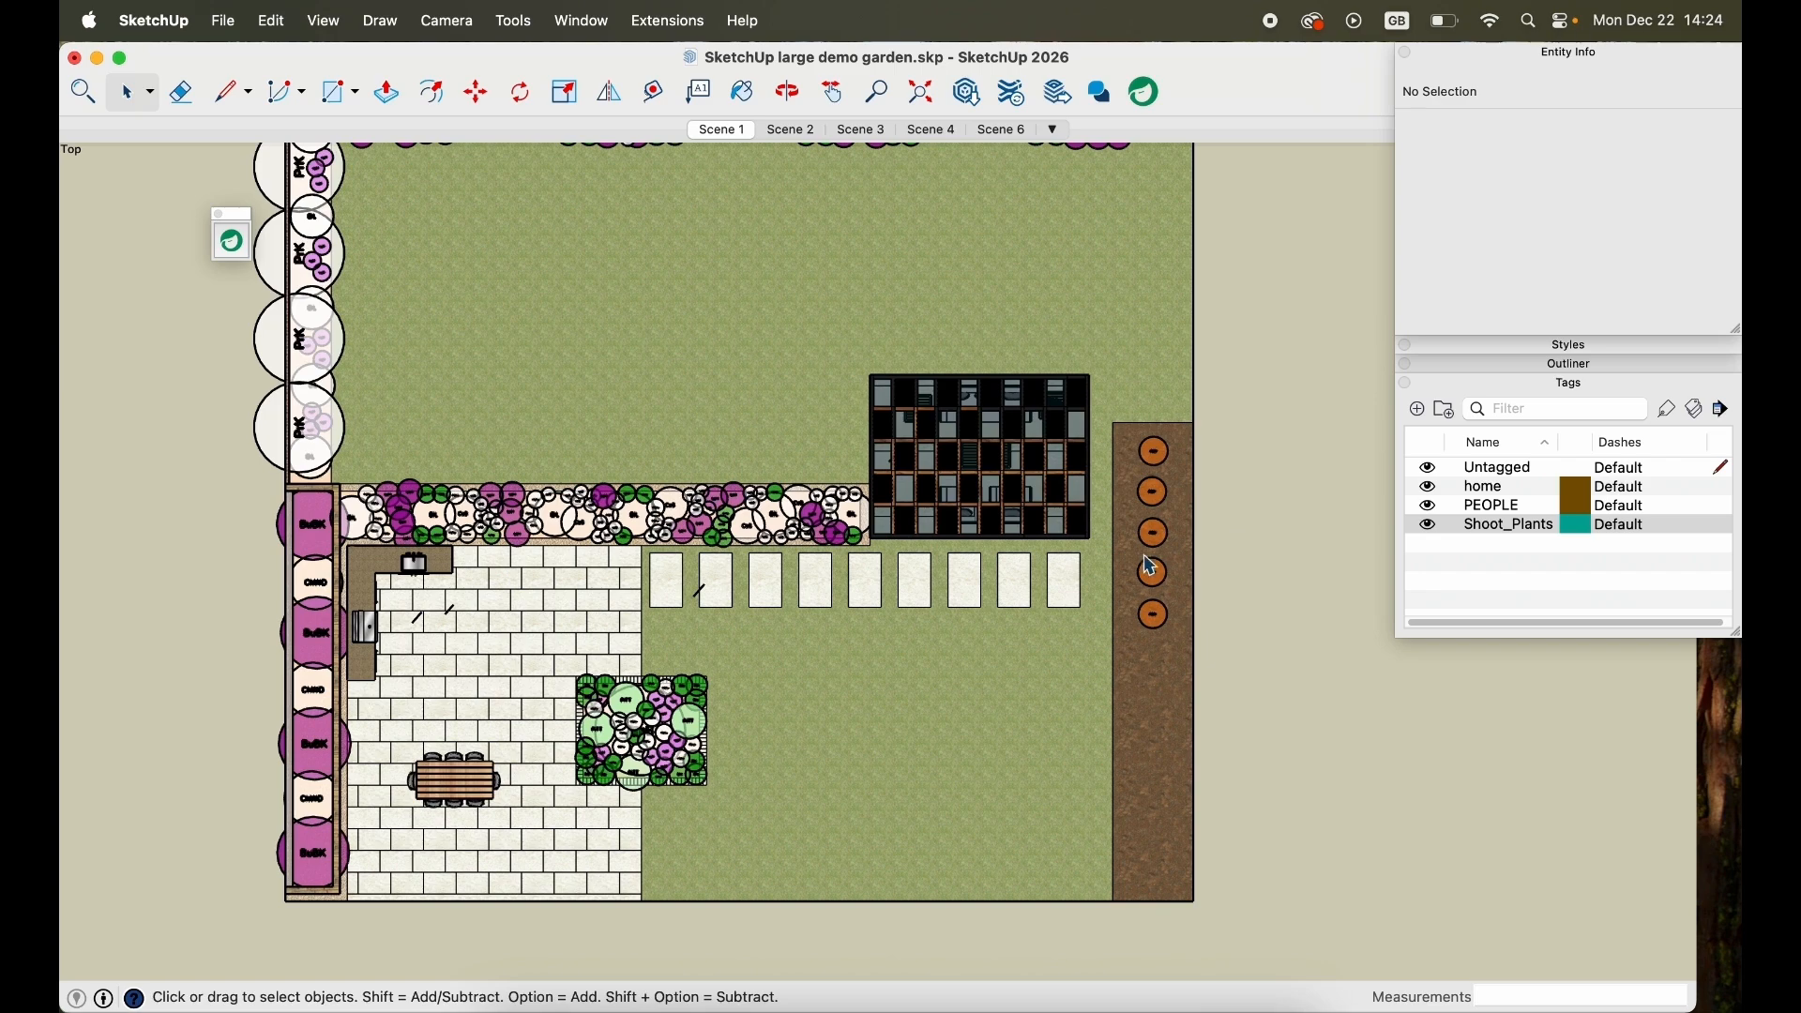
{"action": "left_click", "coordinate": [223, 21]}
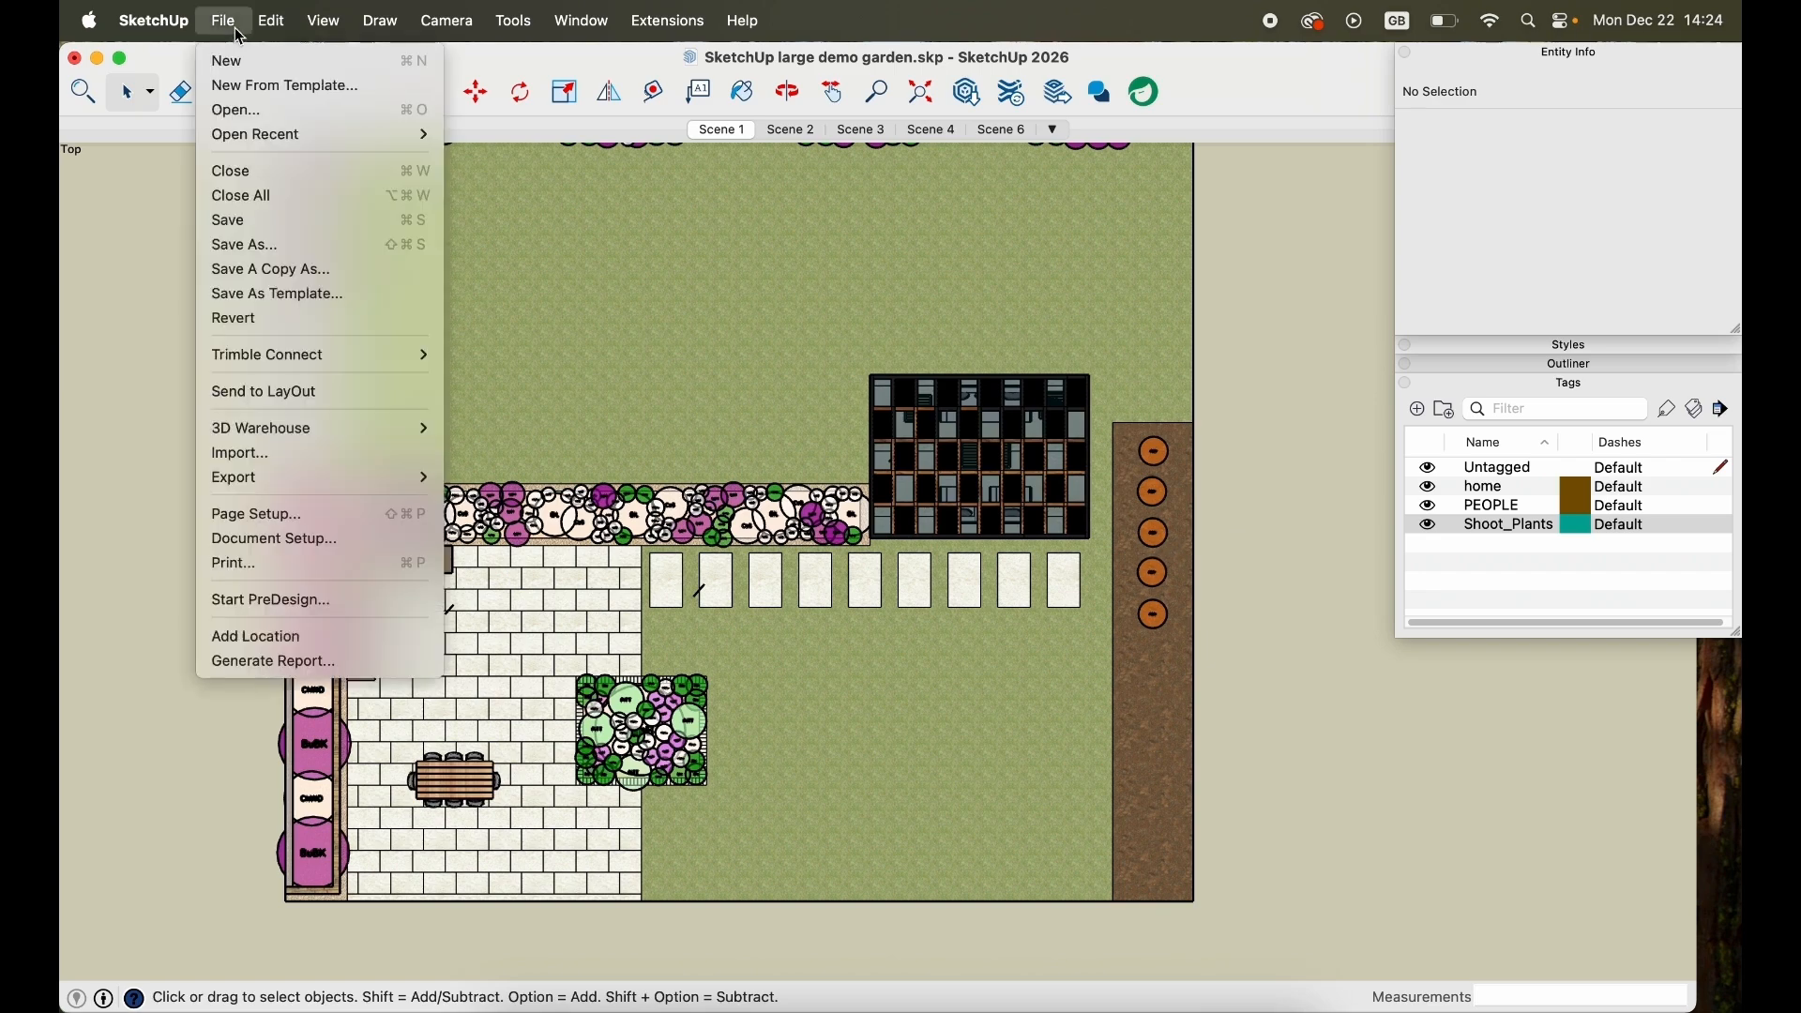
{"action": "left_click", "coordinate": [263, 219]}
{"action": "left_click", "coordinate": [829, 671]}
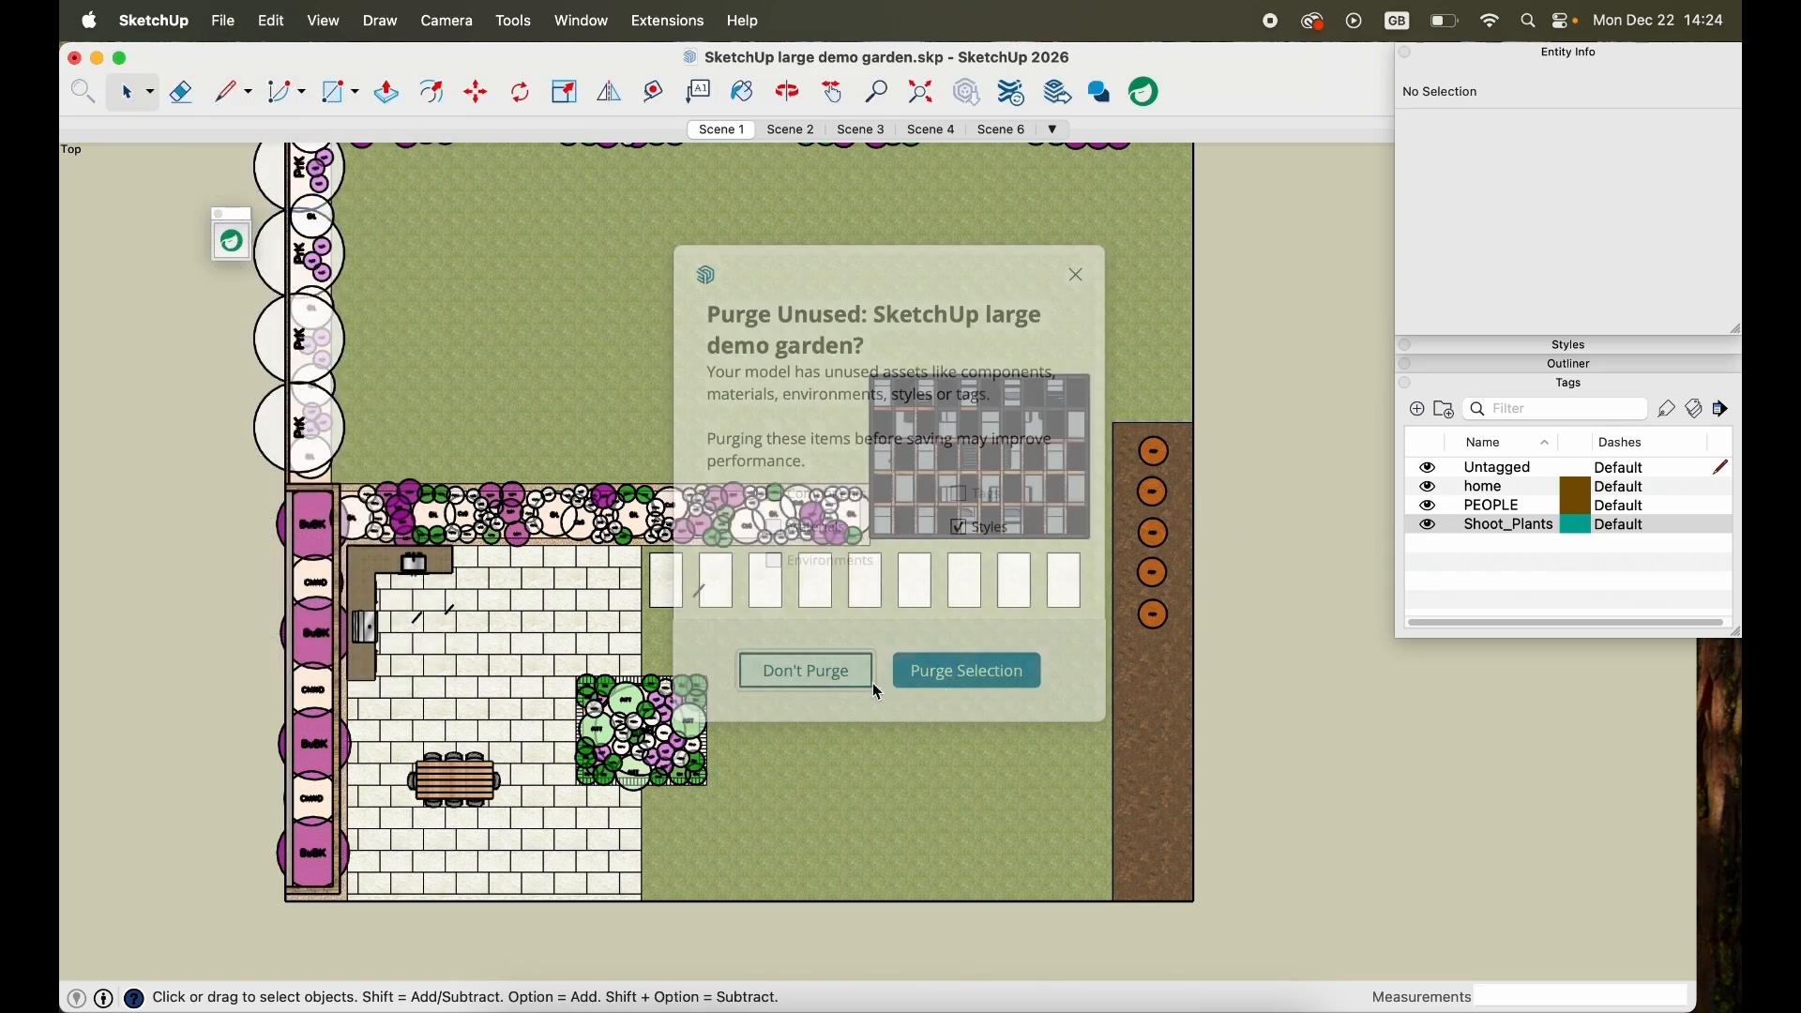
Switch to LayOut and check which entities and label texts are offered for the Abelia triflora label, leaving the label as it is.
{"action": "key", "text": "ctrl+Up"}
{"action": "left_click", "coordinate": [723, 480]}
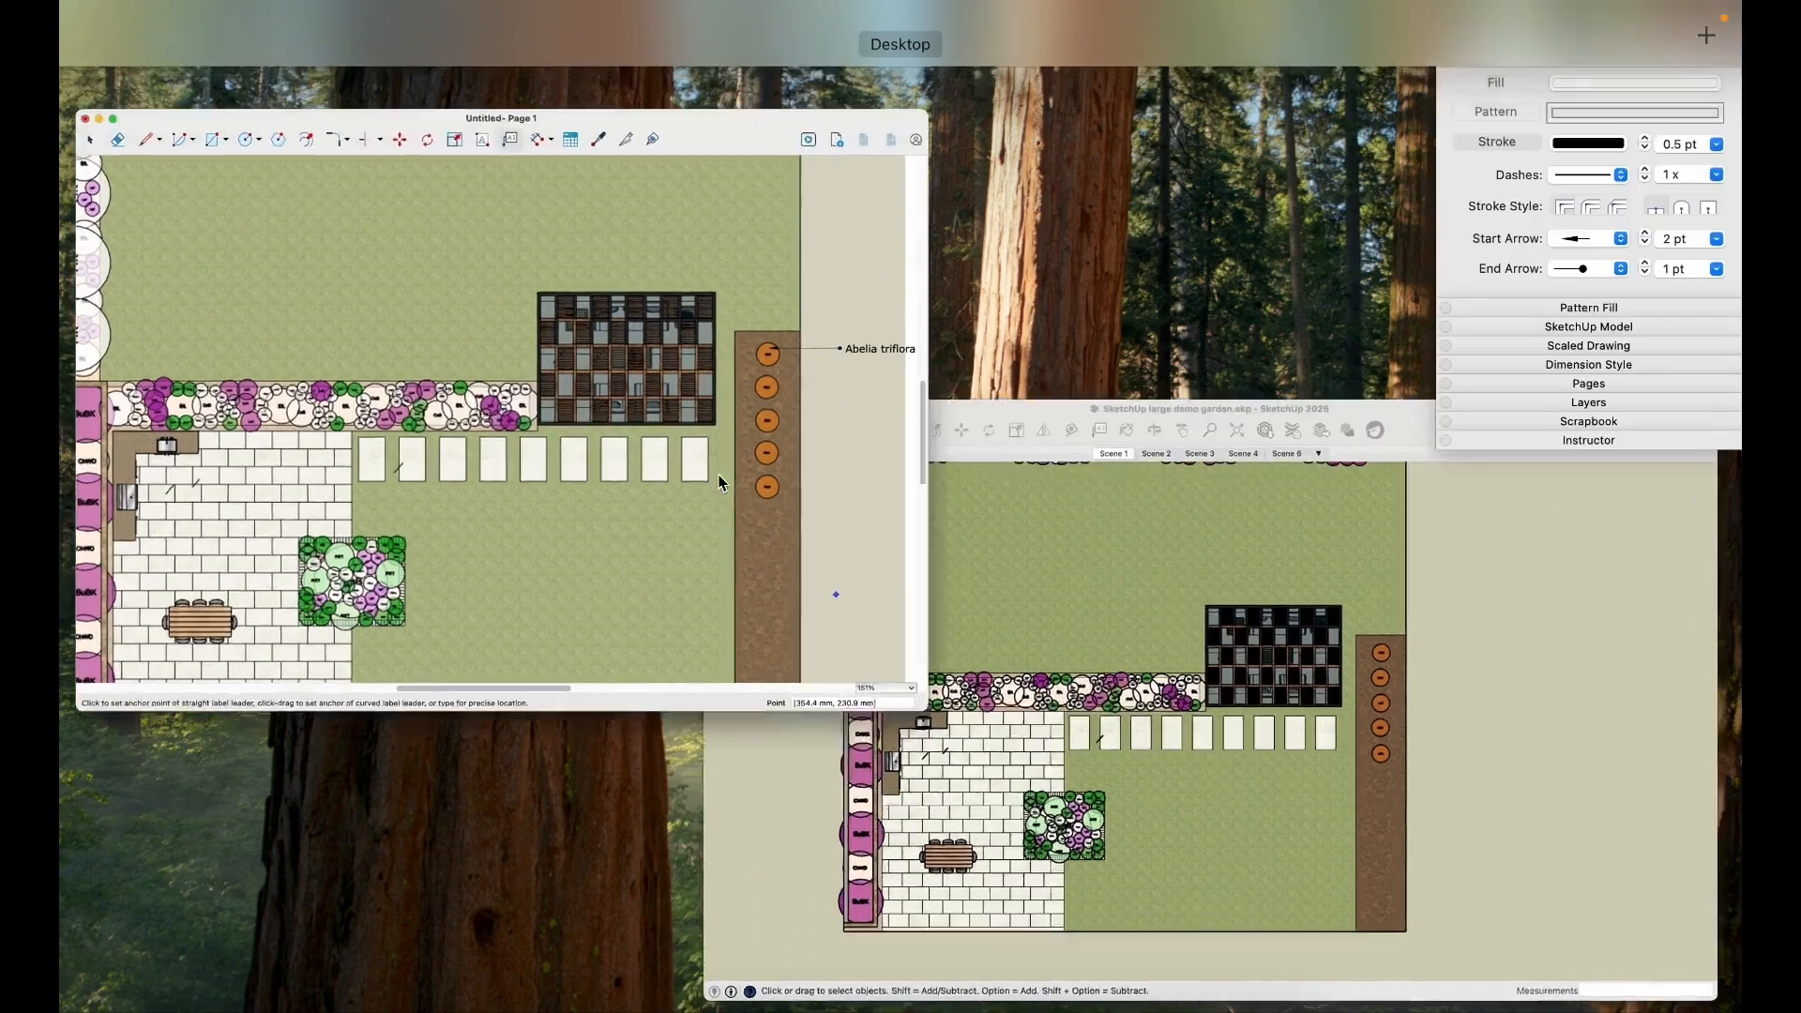
{"action": "key", "text": "space"}
{"action": "left_click_drag", "start_coordinate": [813, 977], "coordinate": [843, 977]}
{"action": "double_click", "coordinate": [1211, 437]}
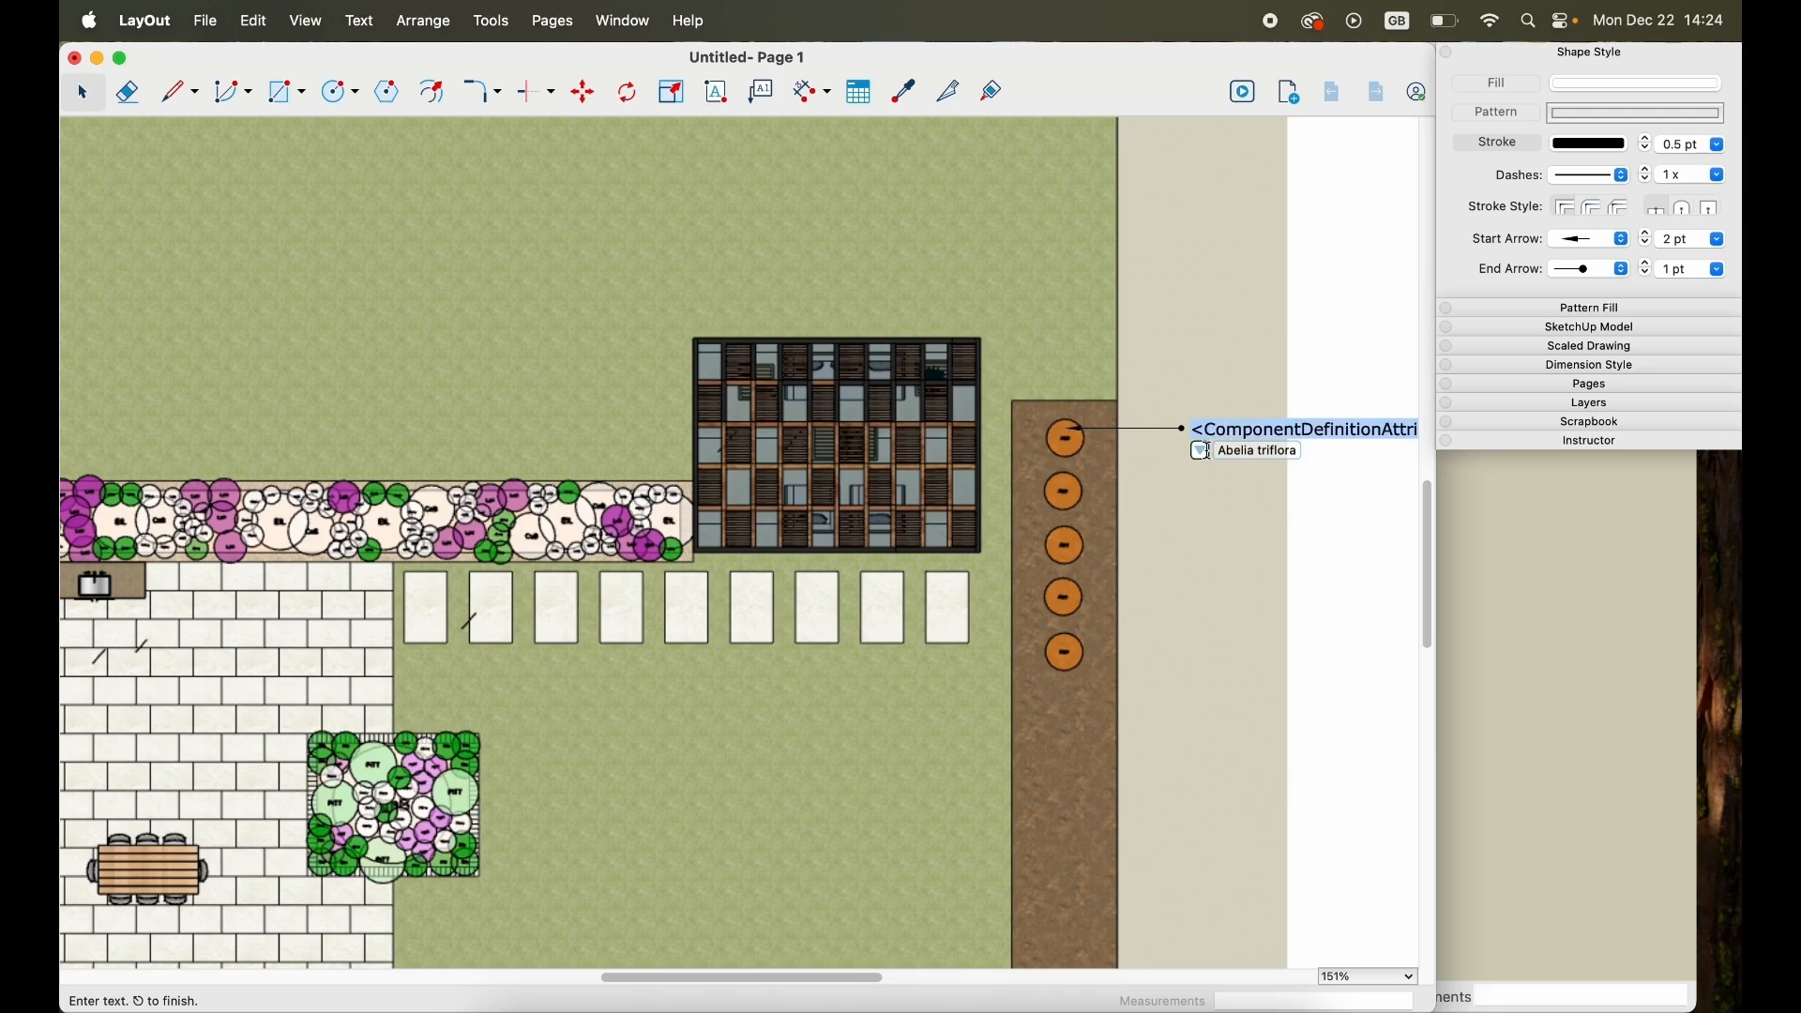
{"action": "left_click", "coordinate": [1201, 452]}
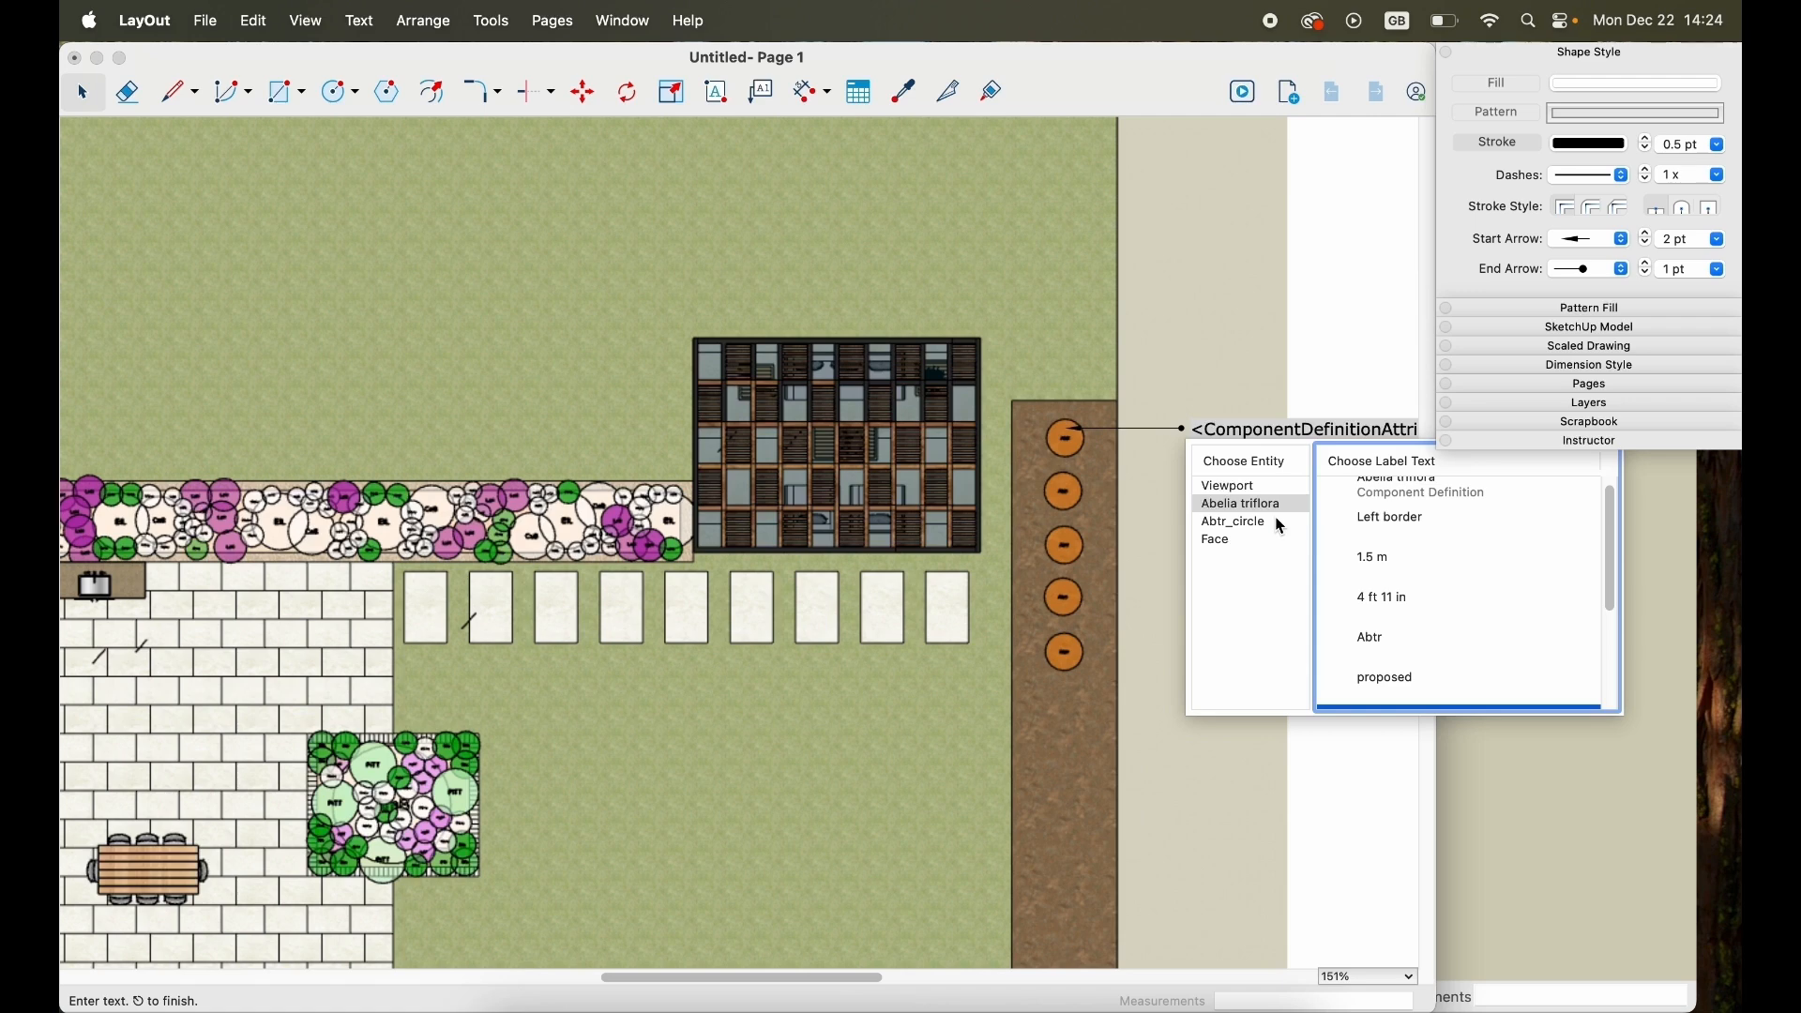
{"action": "left_click", "coordinate": [1200, 340]}
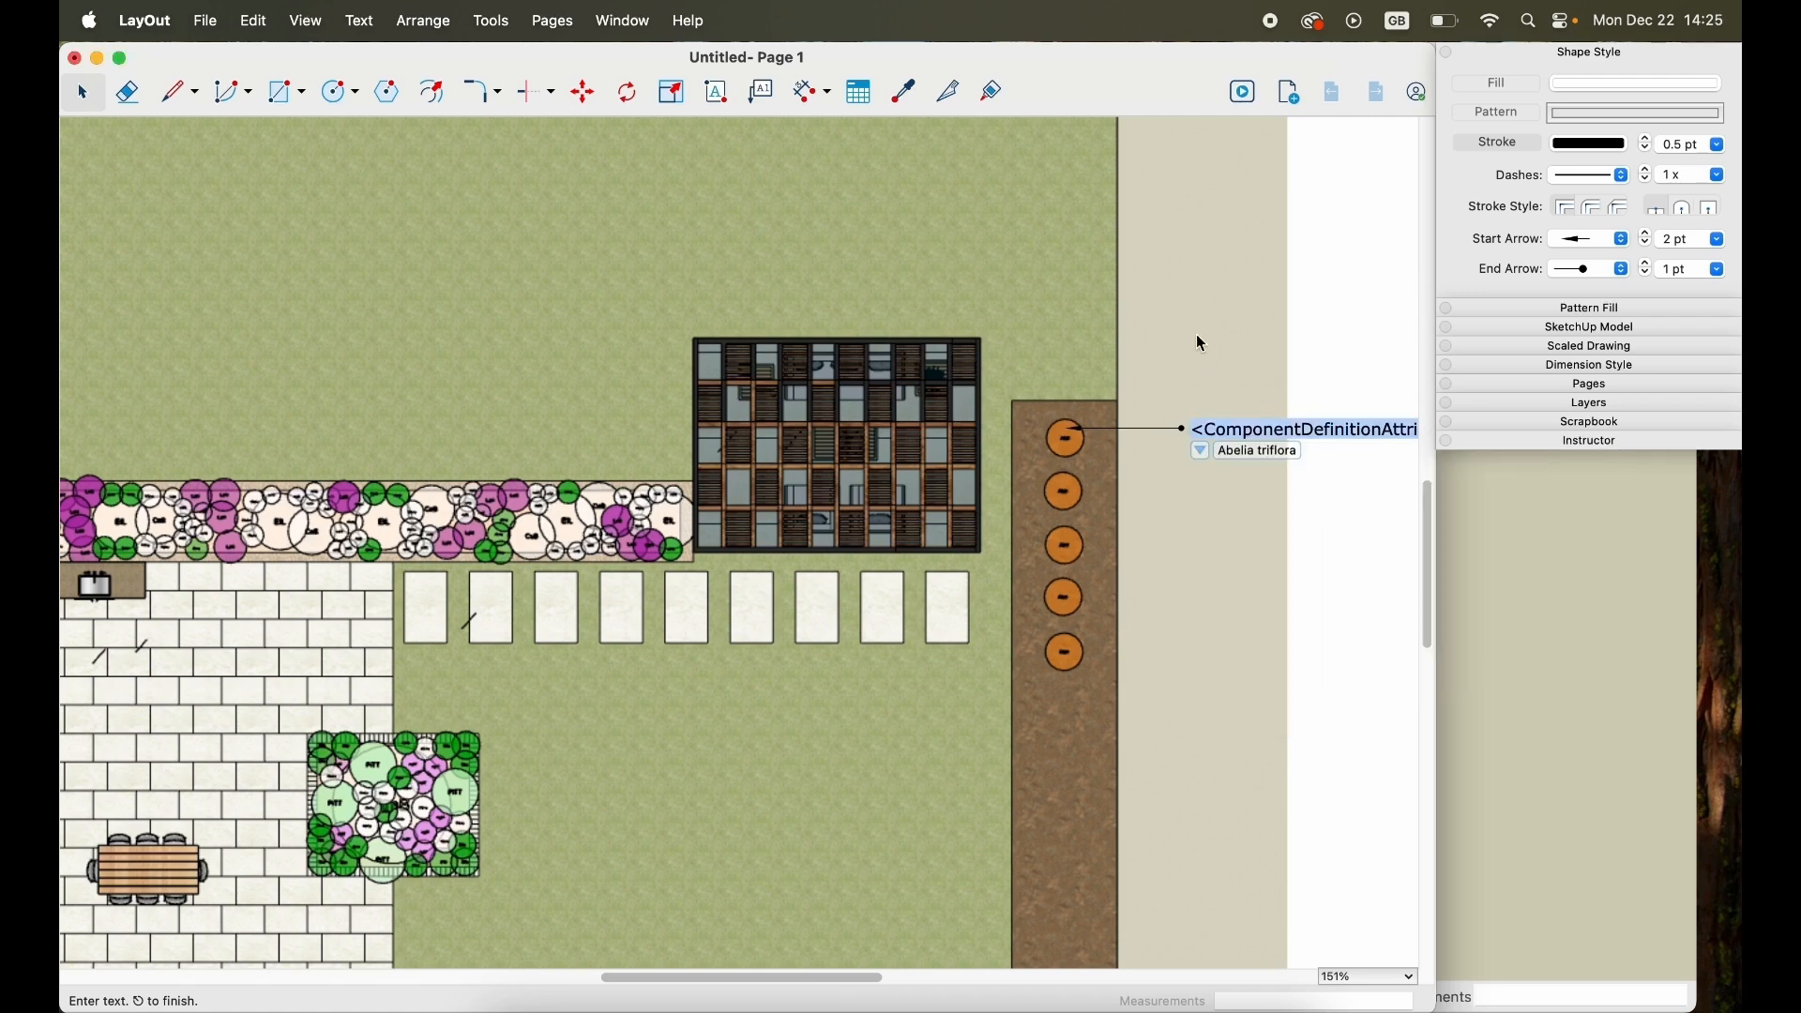
{"action": "left_click", "coordinate": [1341, 534]}
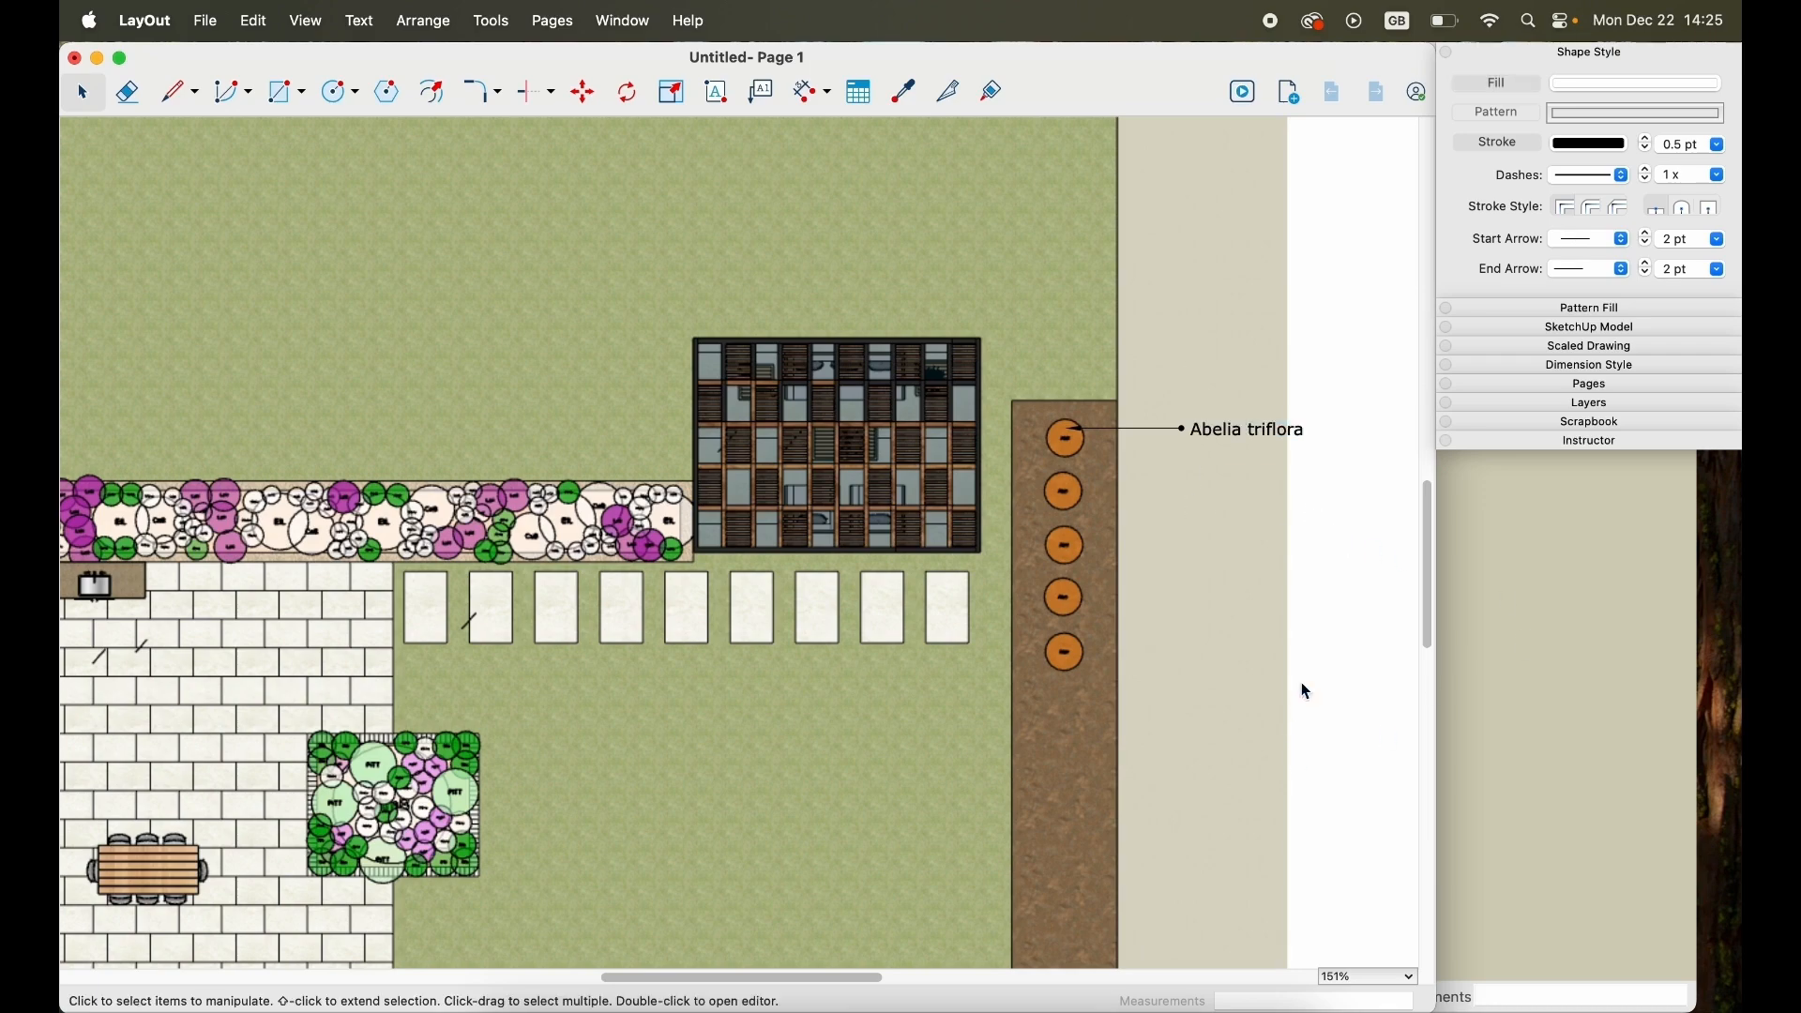
Switch to SketchUp, update Scene 1 and save the model without purging unused assets.
{"action": "key", "text": "ctrl+Up"}
{"action": "left_click", "coordinate": [1279, 580]}
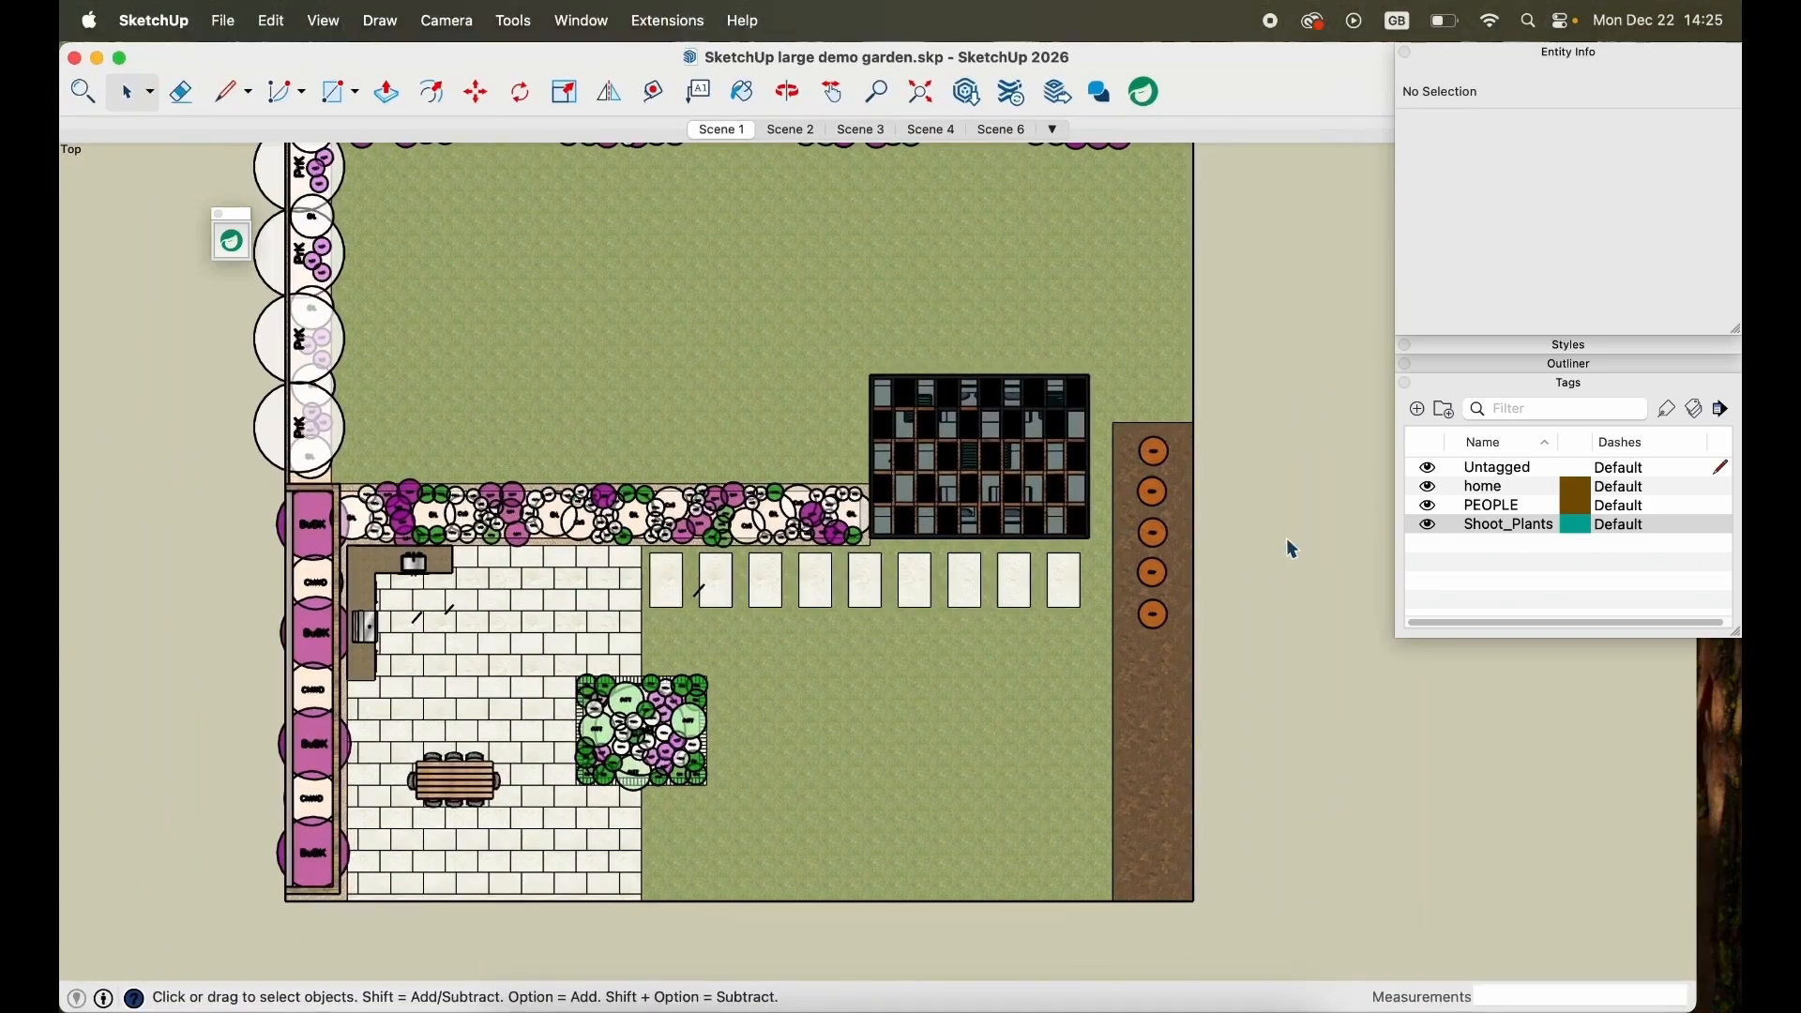
{"action": "left_click", "coordinate": [724, 133]}
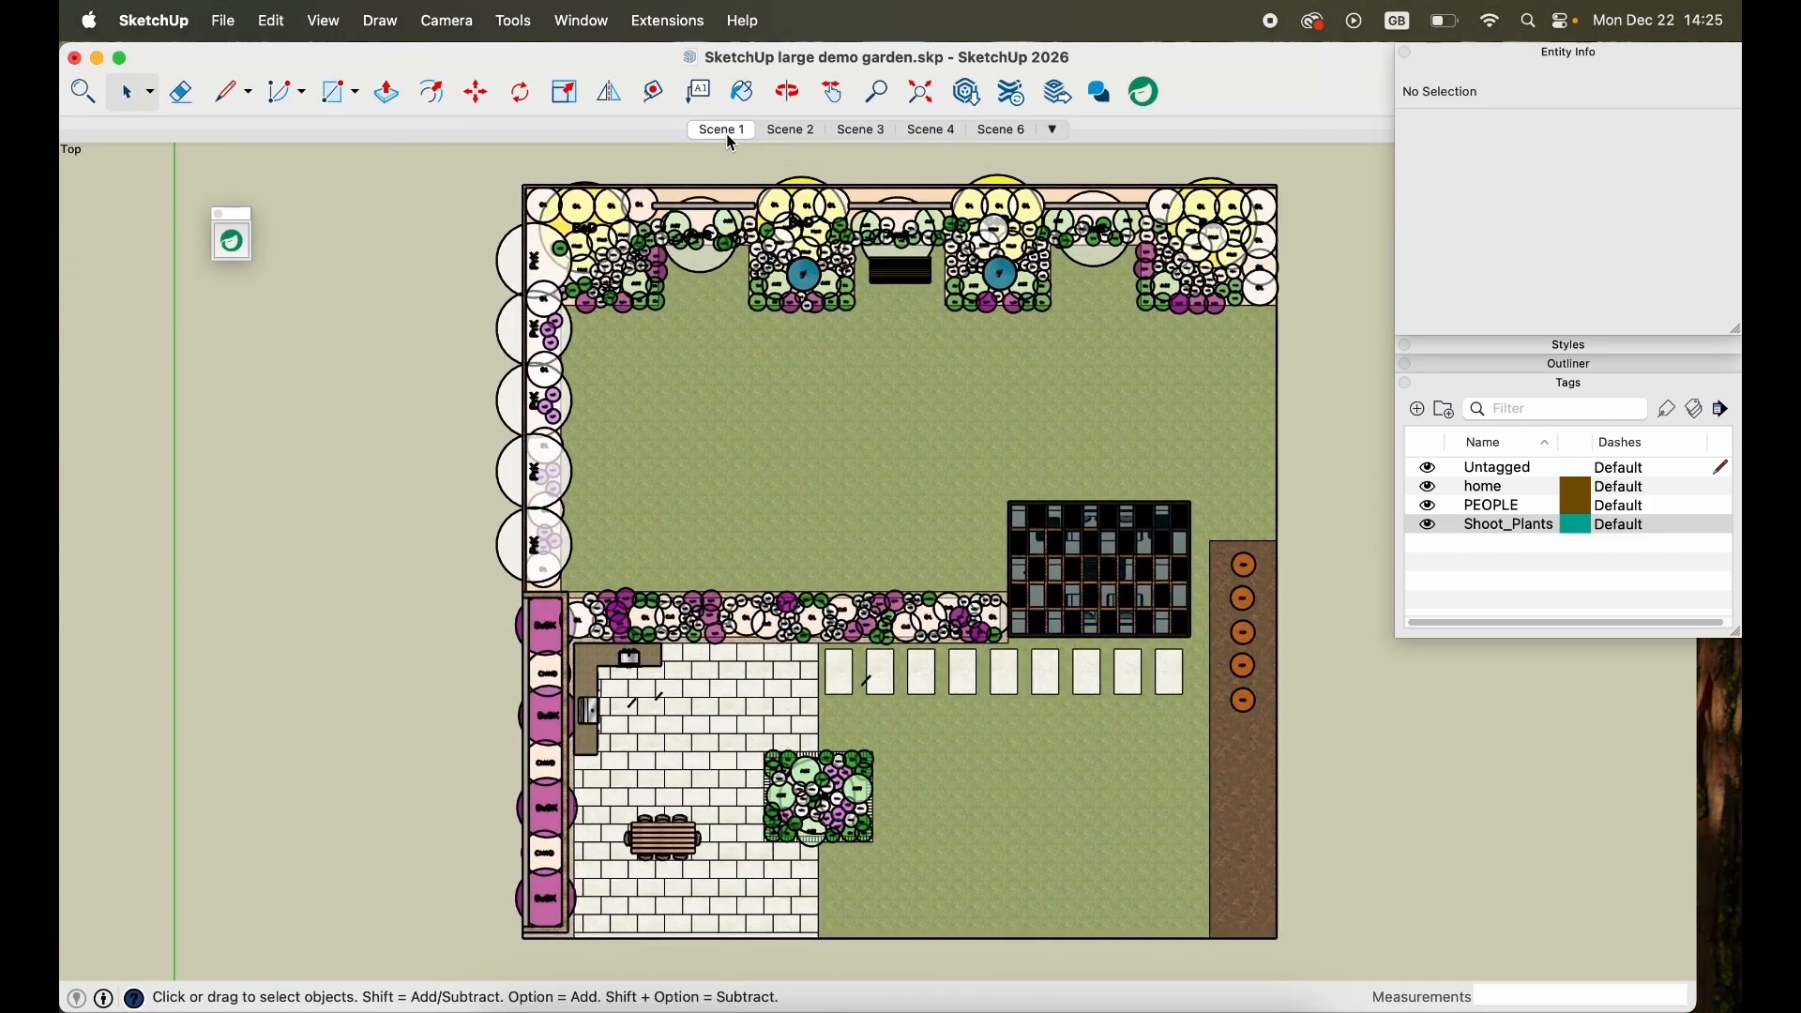
{"action": "right_click", "coordinate": [732, 136]}
{"action": "left_click", "coordinate": [771, 230]}
{"action": "left_click", "coordinate": [225, 17]}
{"action": "left_click", "coordinate": [272, 221]}
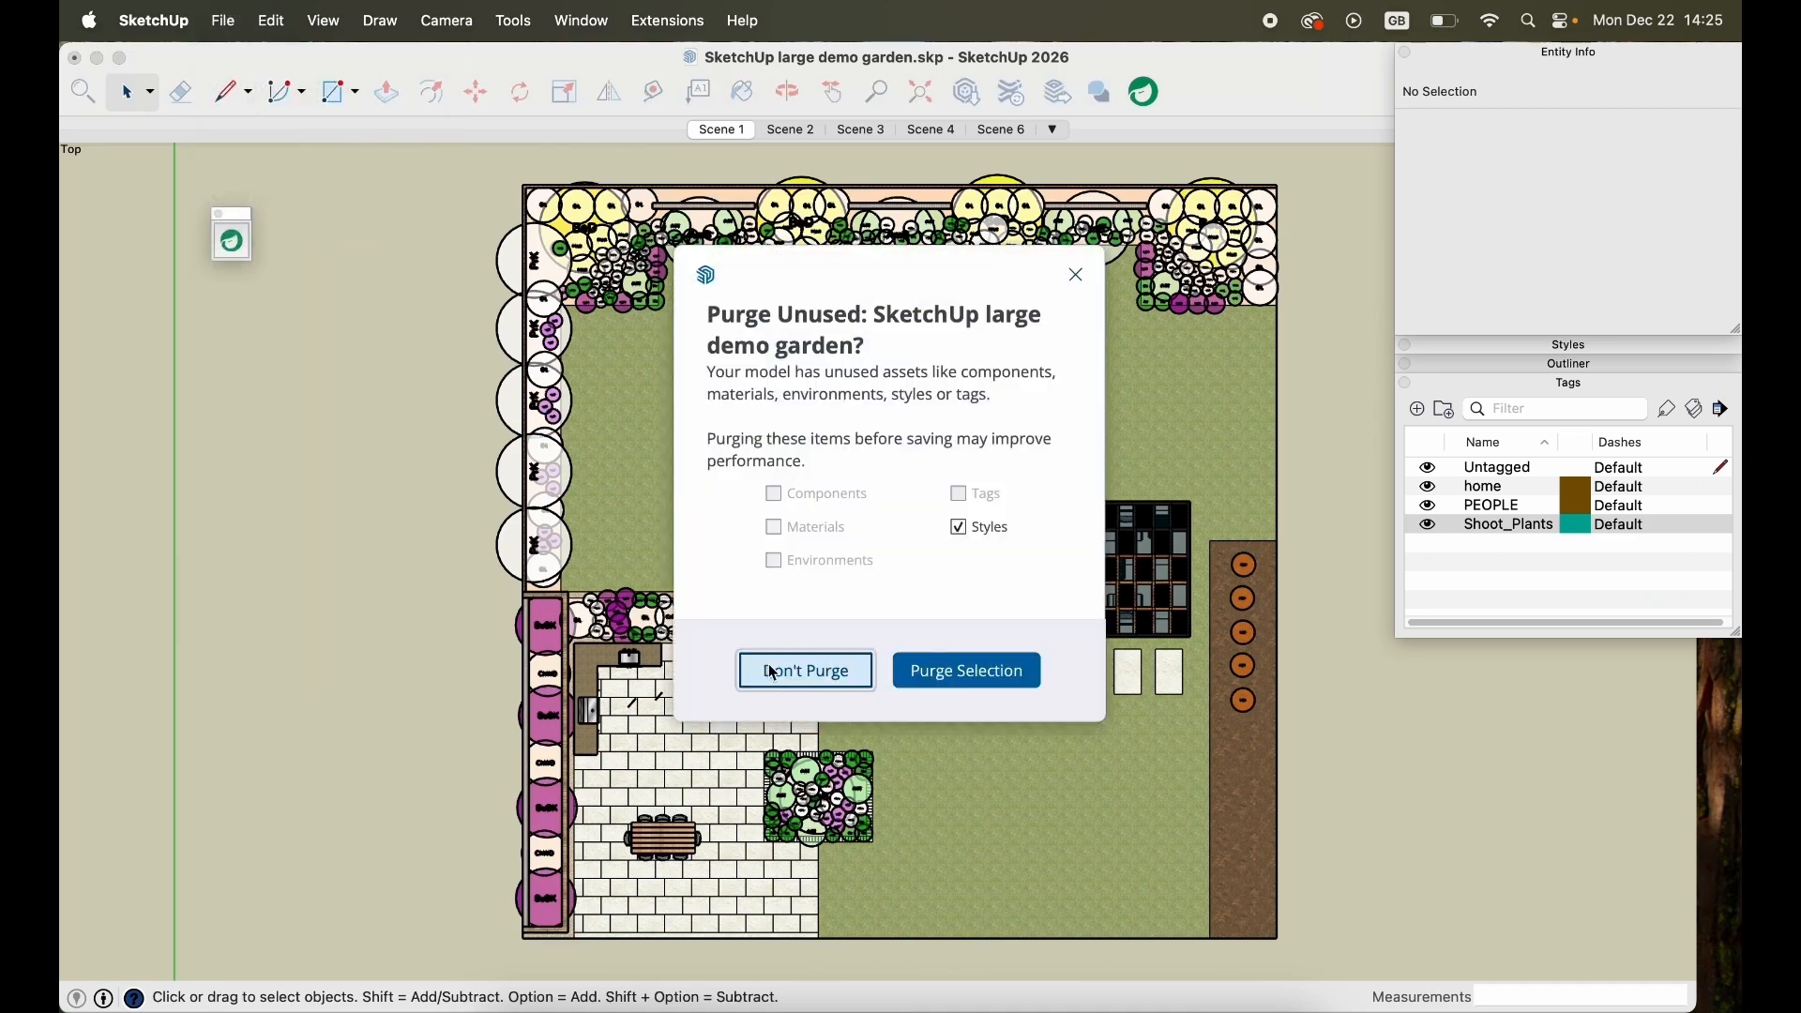
{"action": "left_click", "coordinate": [790, 671]}
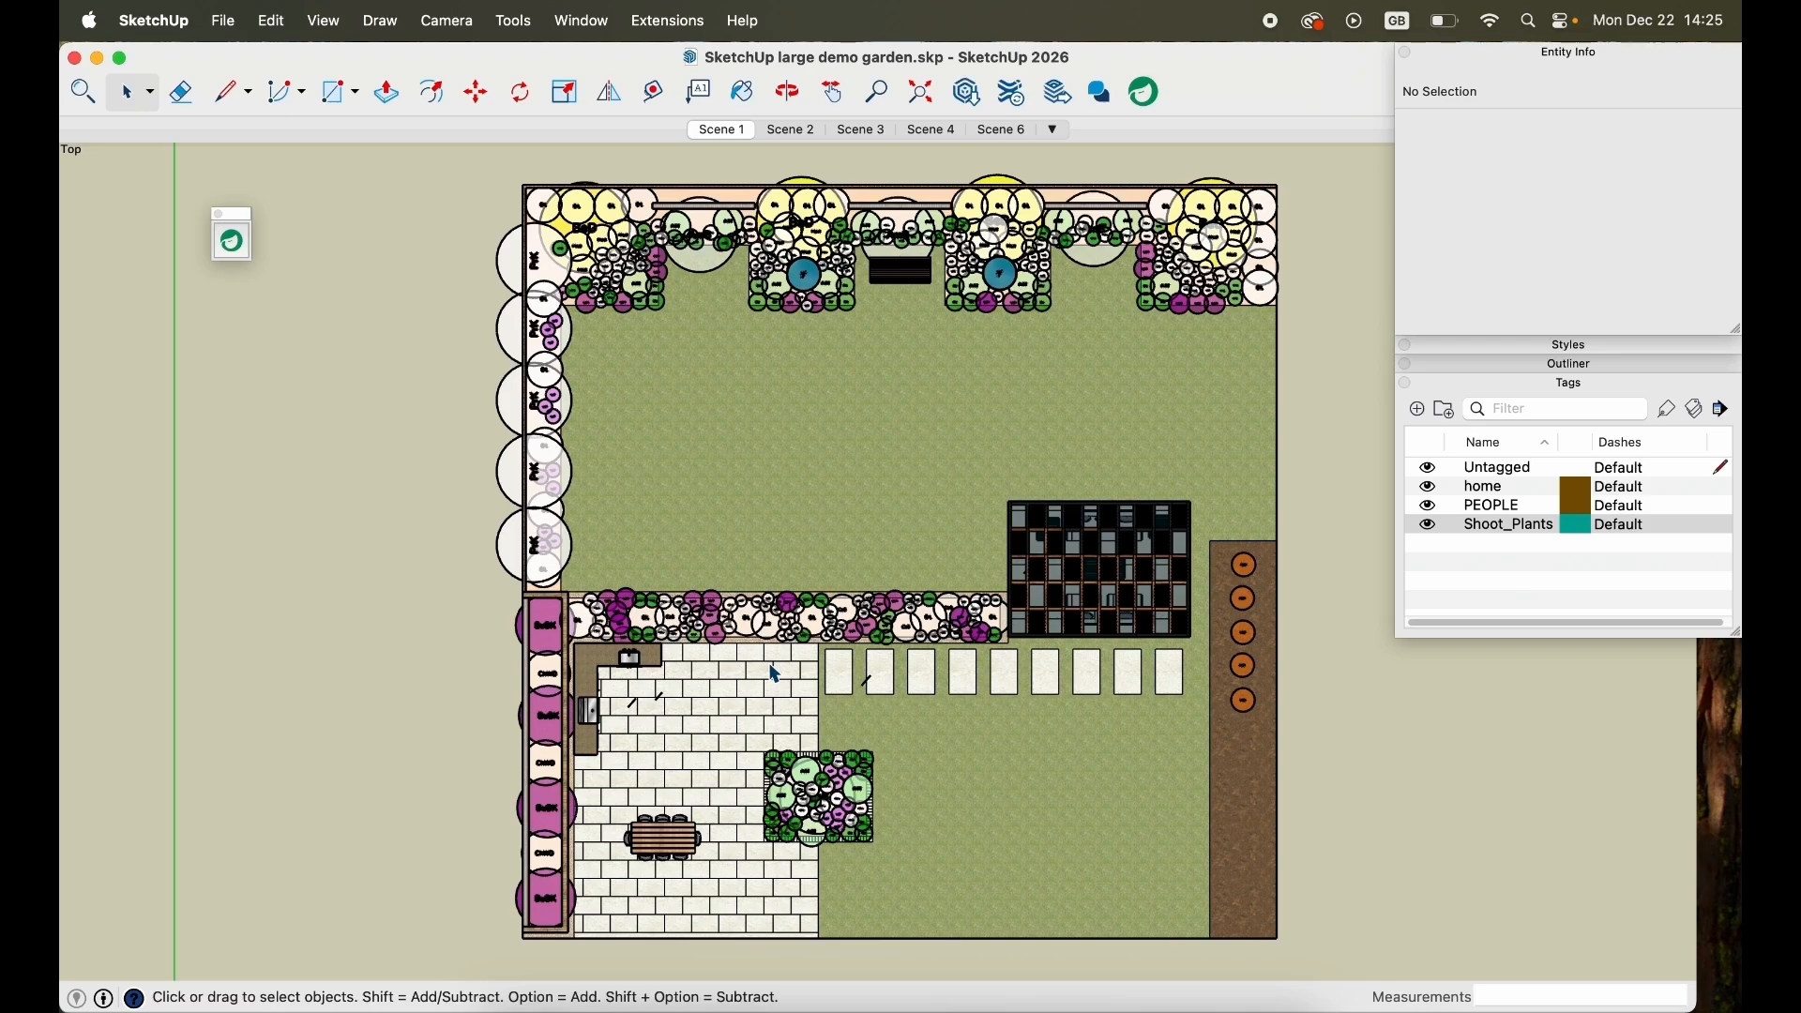
Switch to LayOut and update the model reference of the garden plan viewport.
{"action": "key", "text": "ctrl+Up"}
{"action": "left_click", "coordinate": [625, 431]}
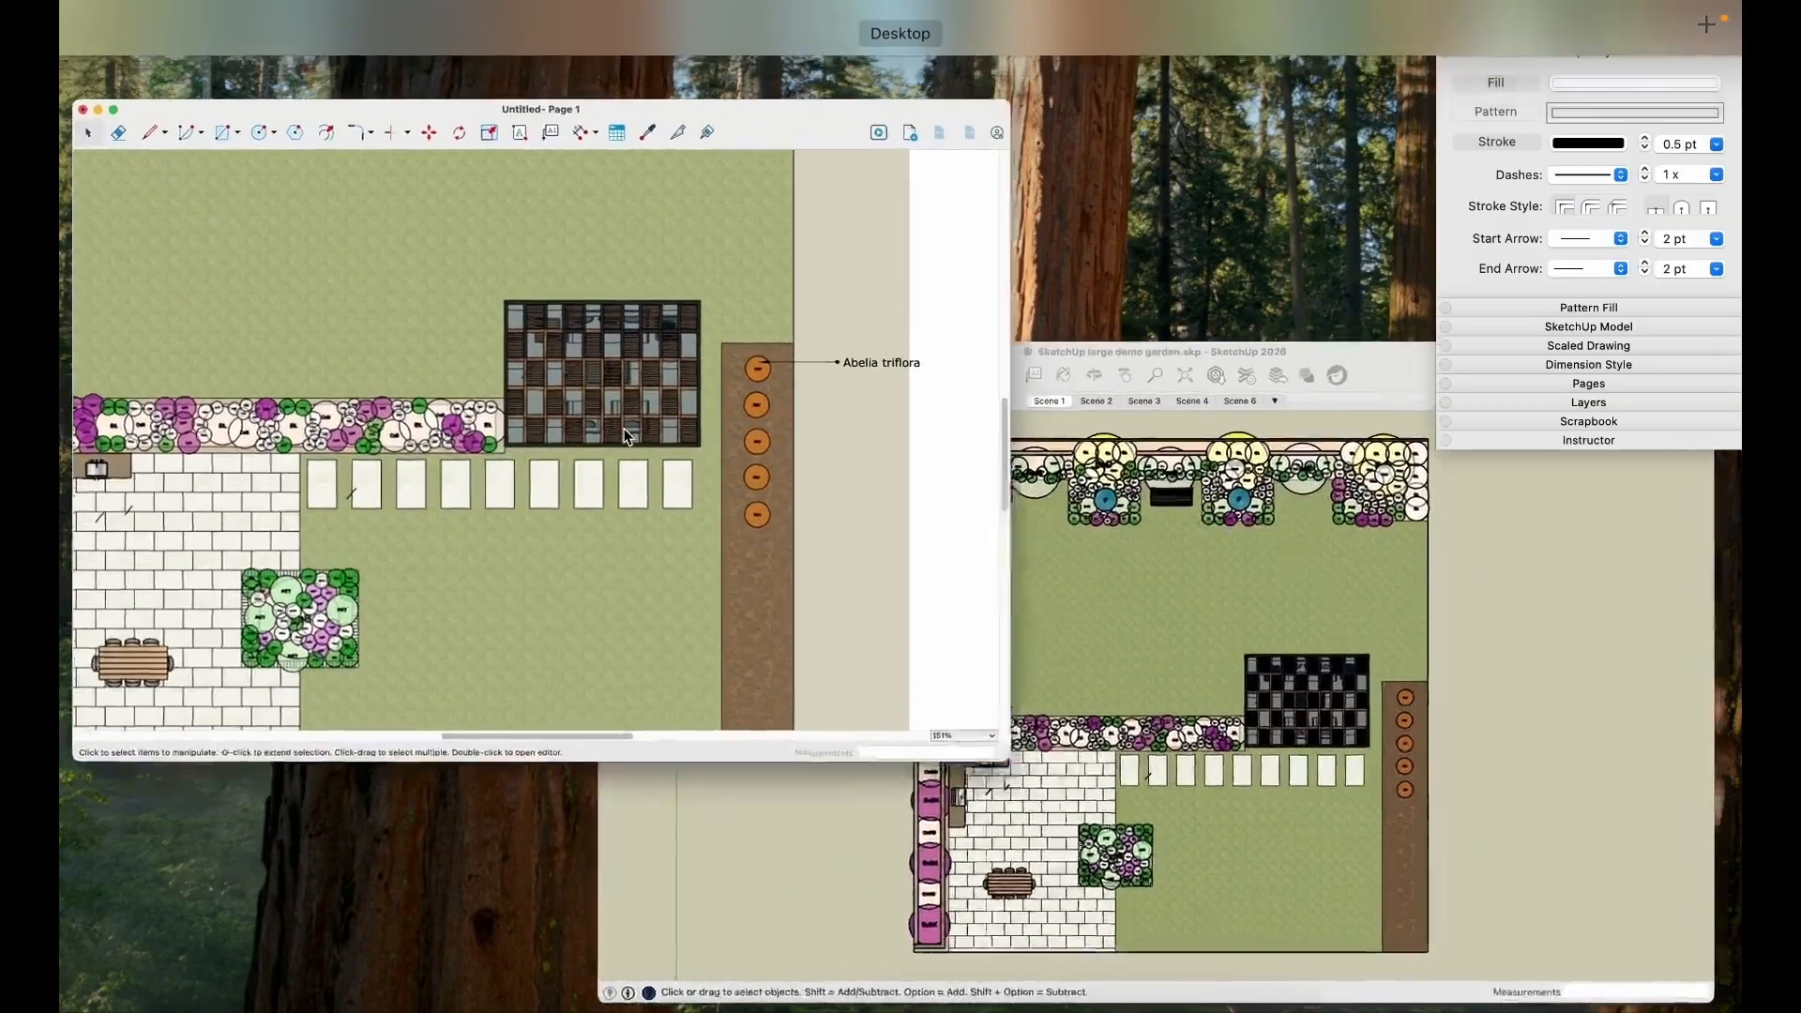
{"action": "scroll", "coordinate": [628, 439], "scroll_direction": "down", "scroll_amount": 5}
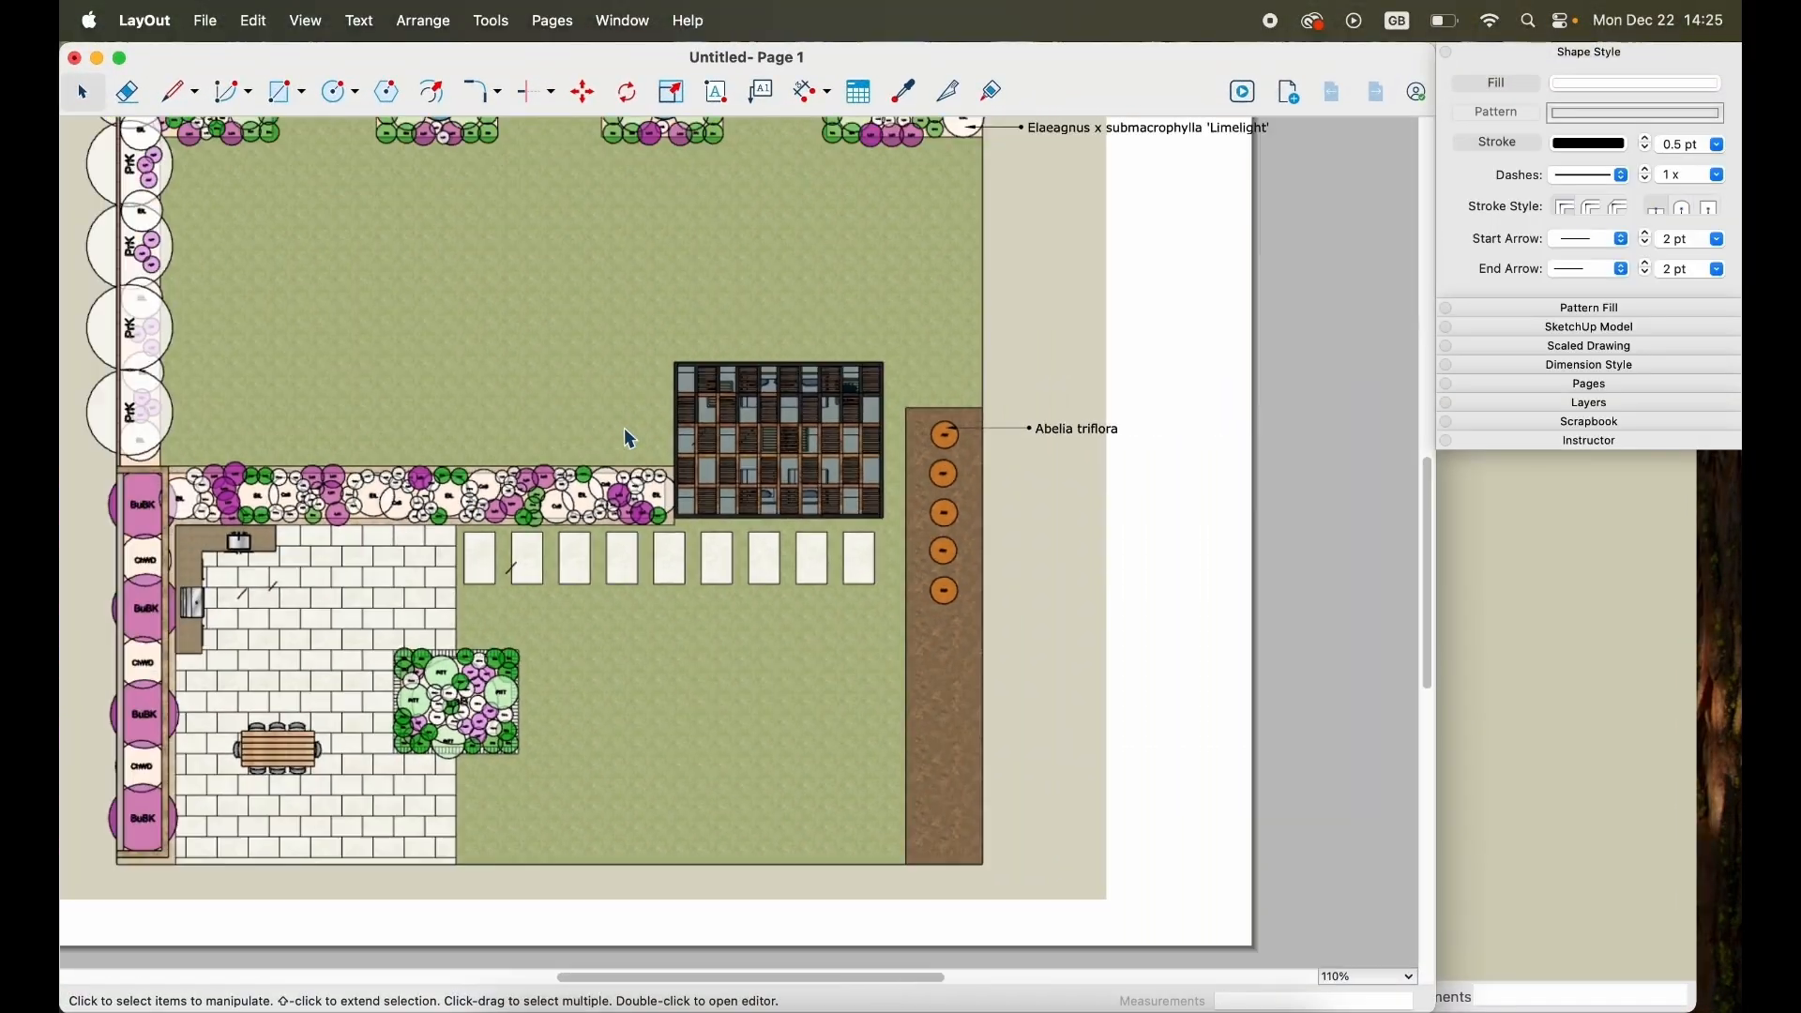
{"action": "left_click", "coordinate": [496, 367]}
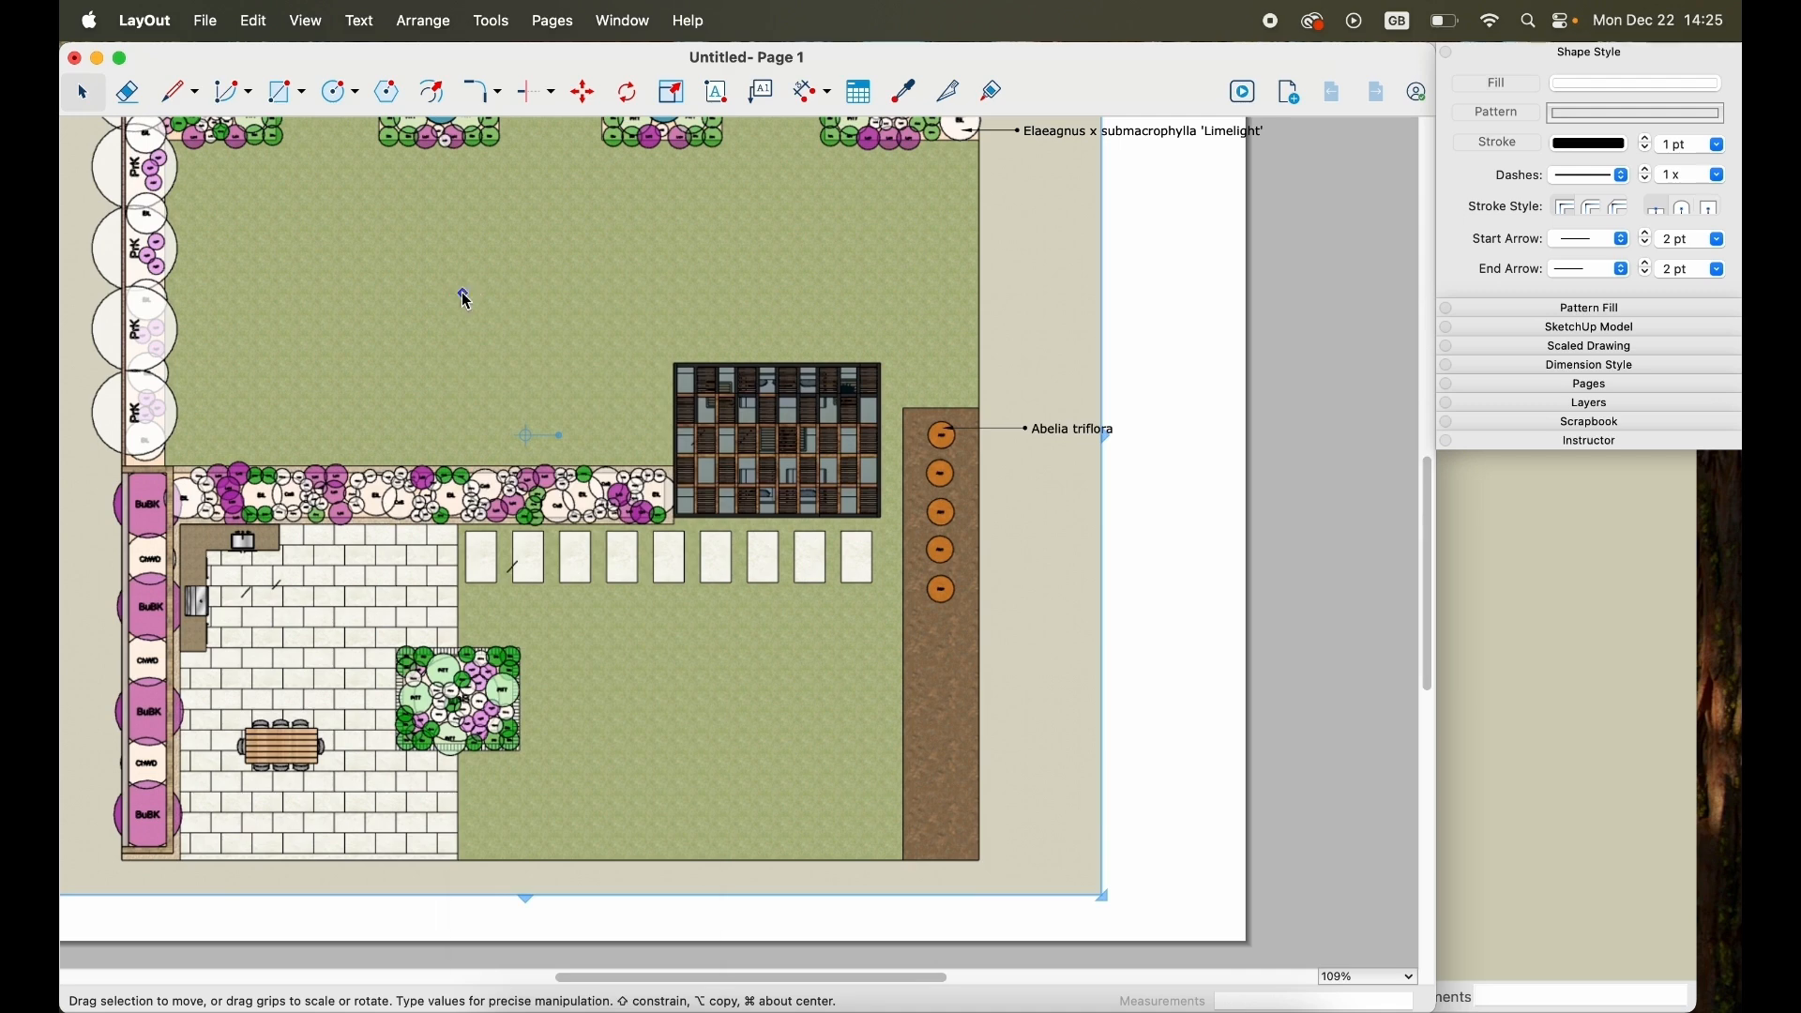
{"action": "right_click", "coordinate": [463, 293]}
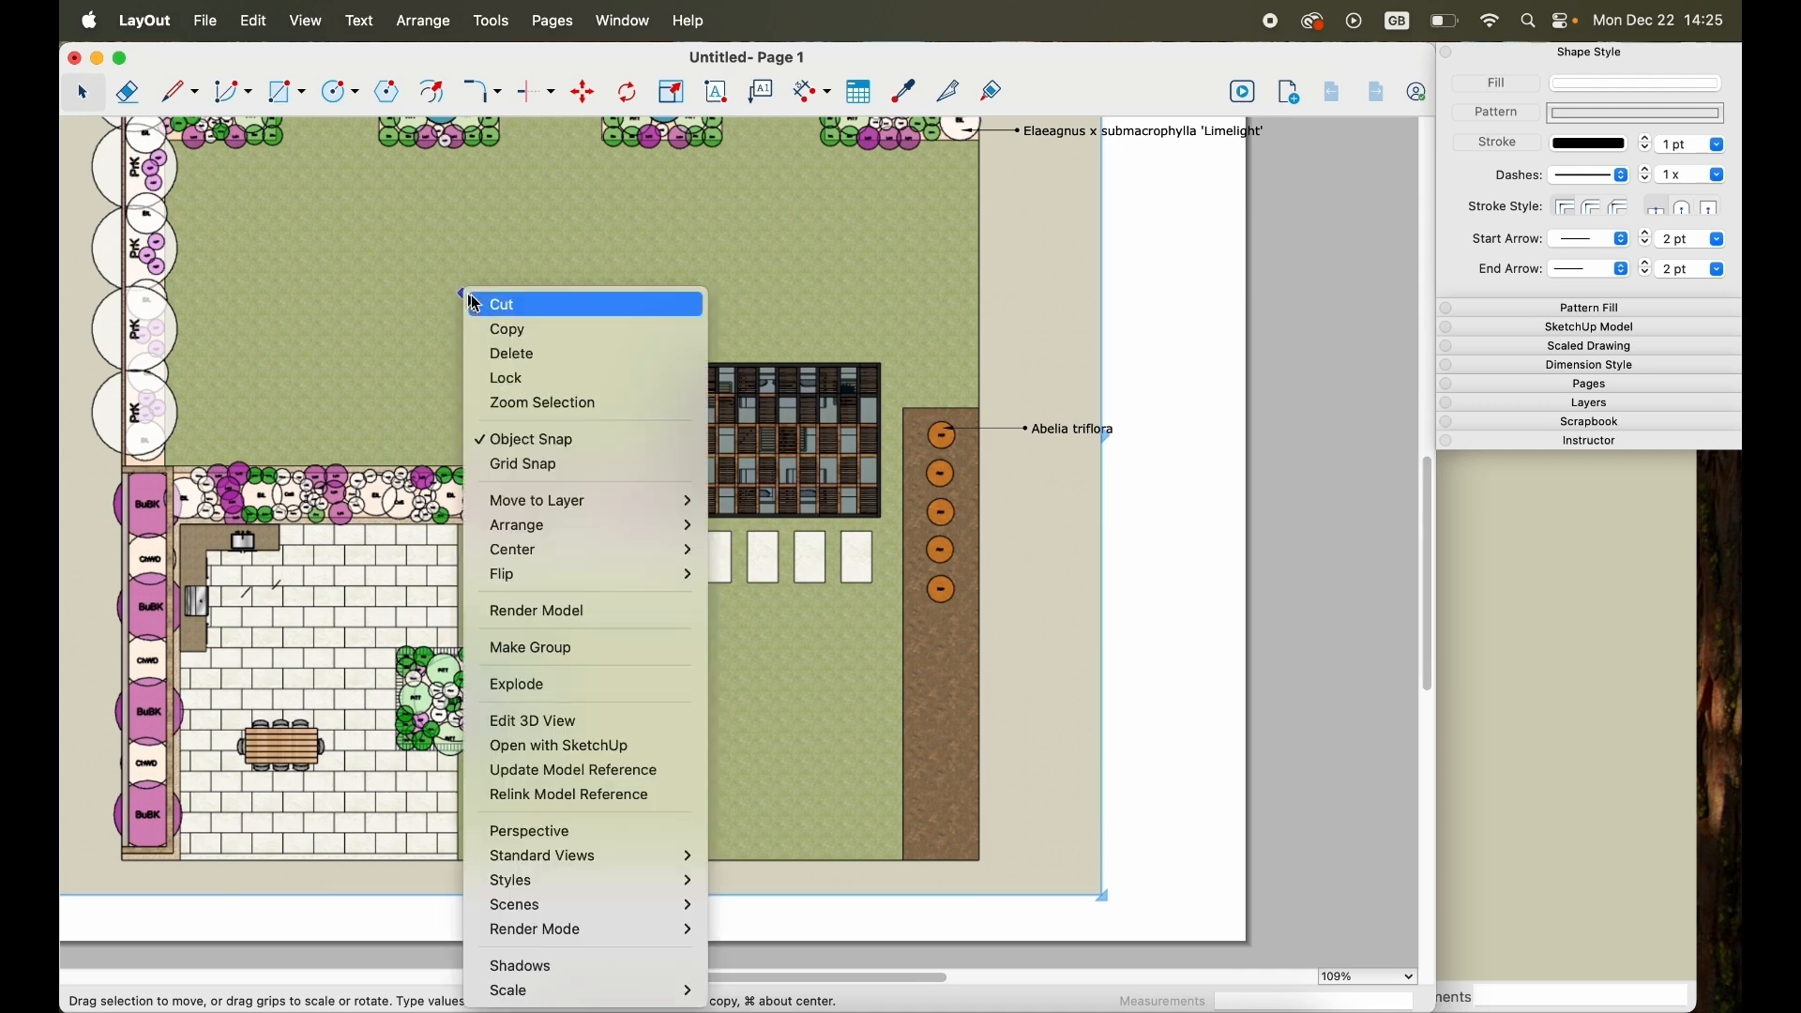
{"action": "left_click", "coordinate": [662, 775]}
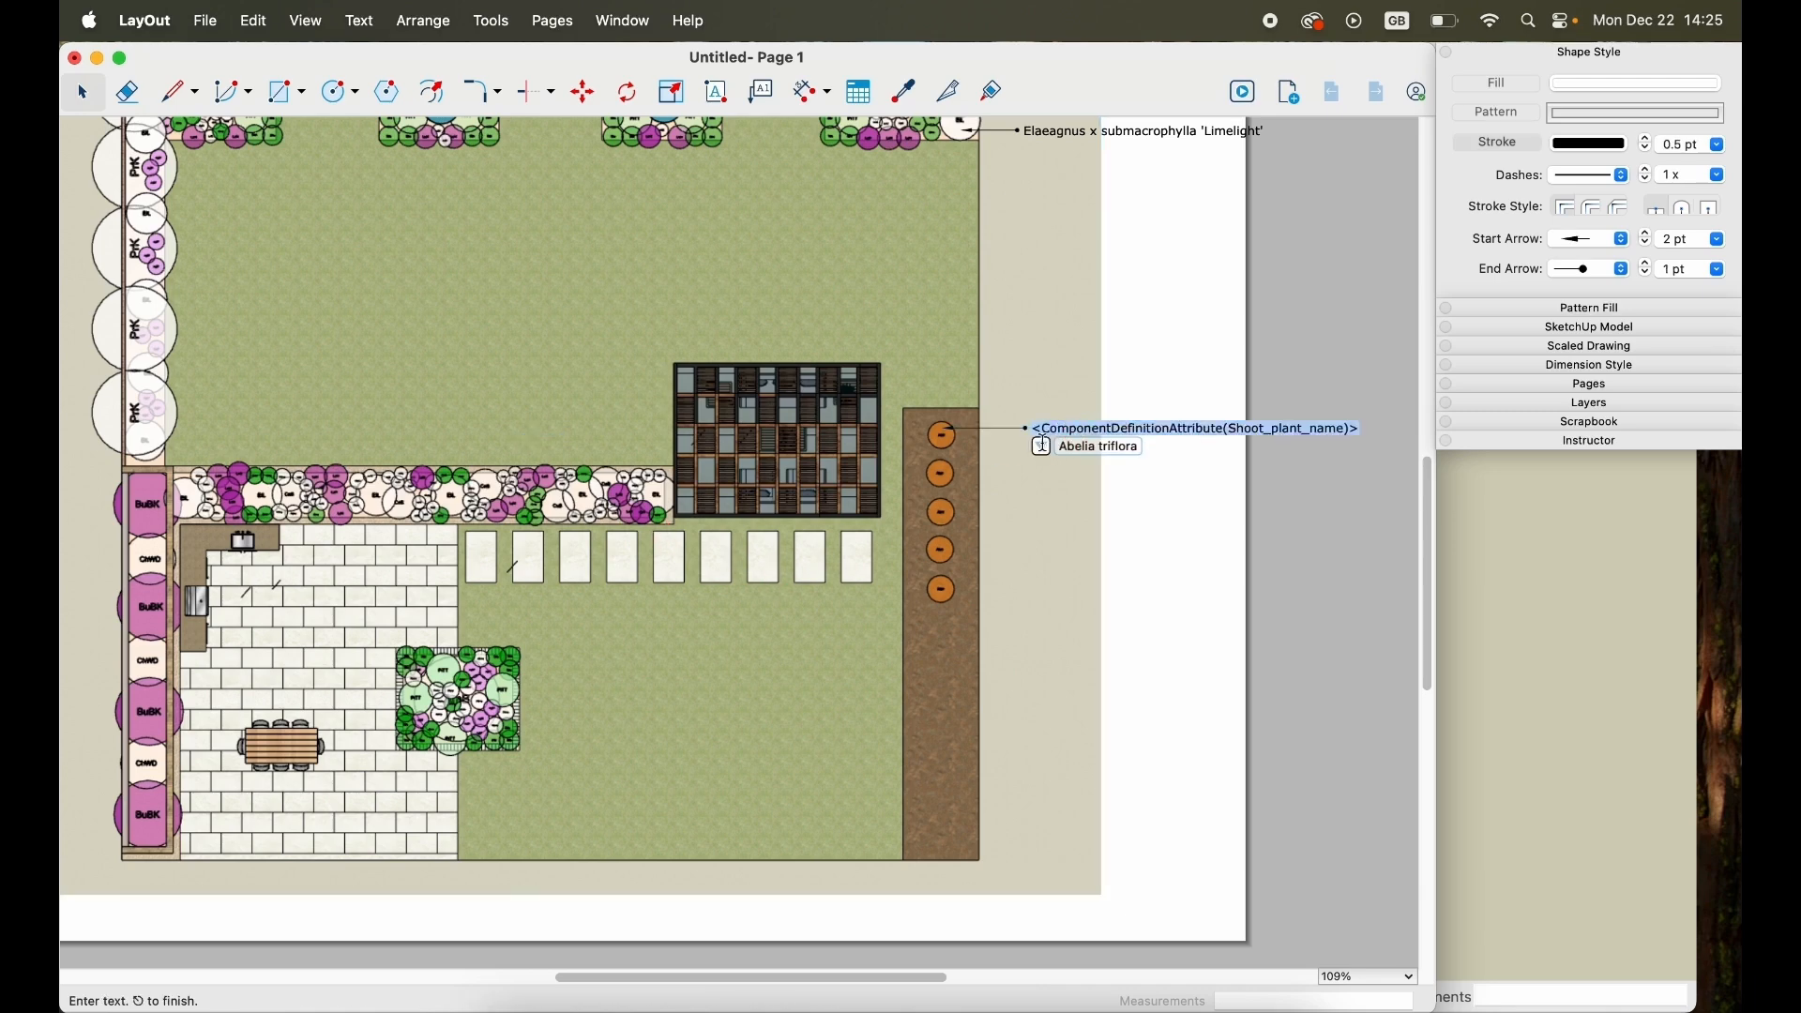
Change the Abelia triflora label's text to the group name "Abelia triflora (5)".
{"action": "left_click", "coordinate": [1042, 448]}
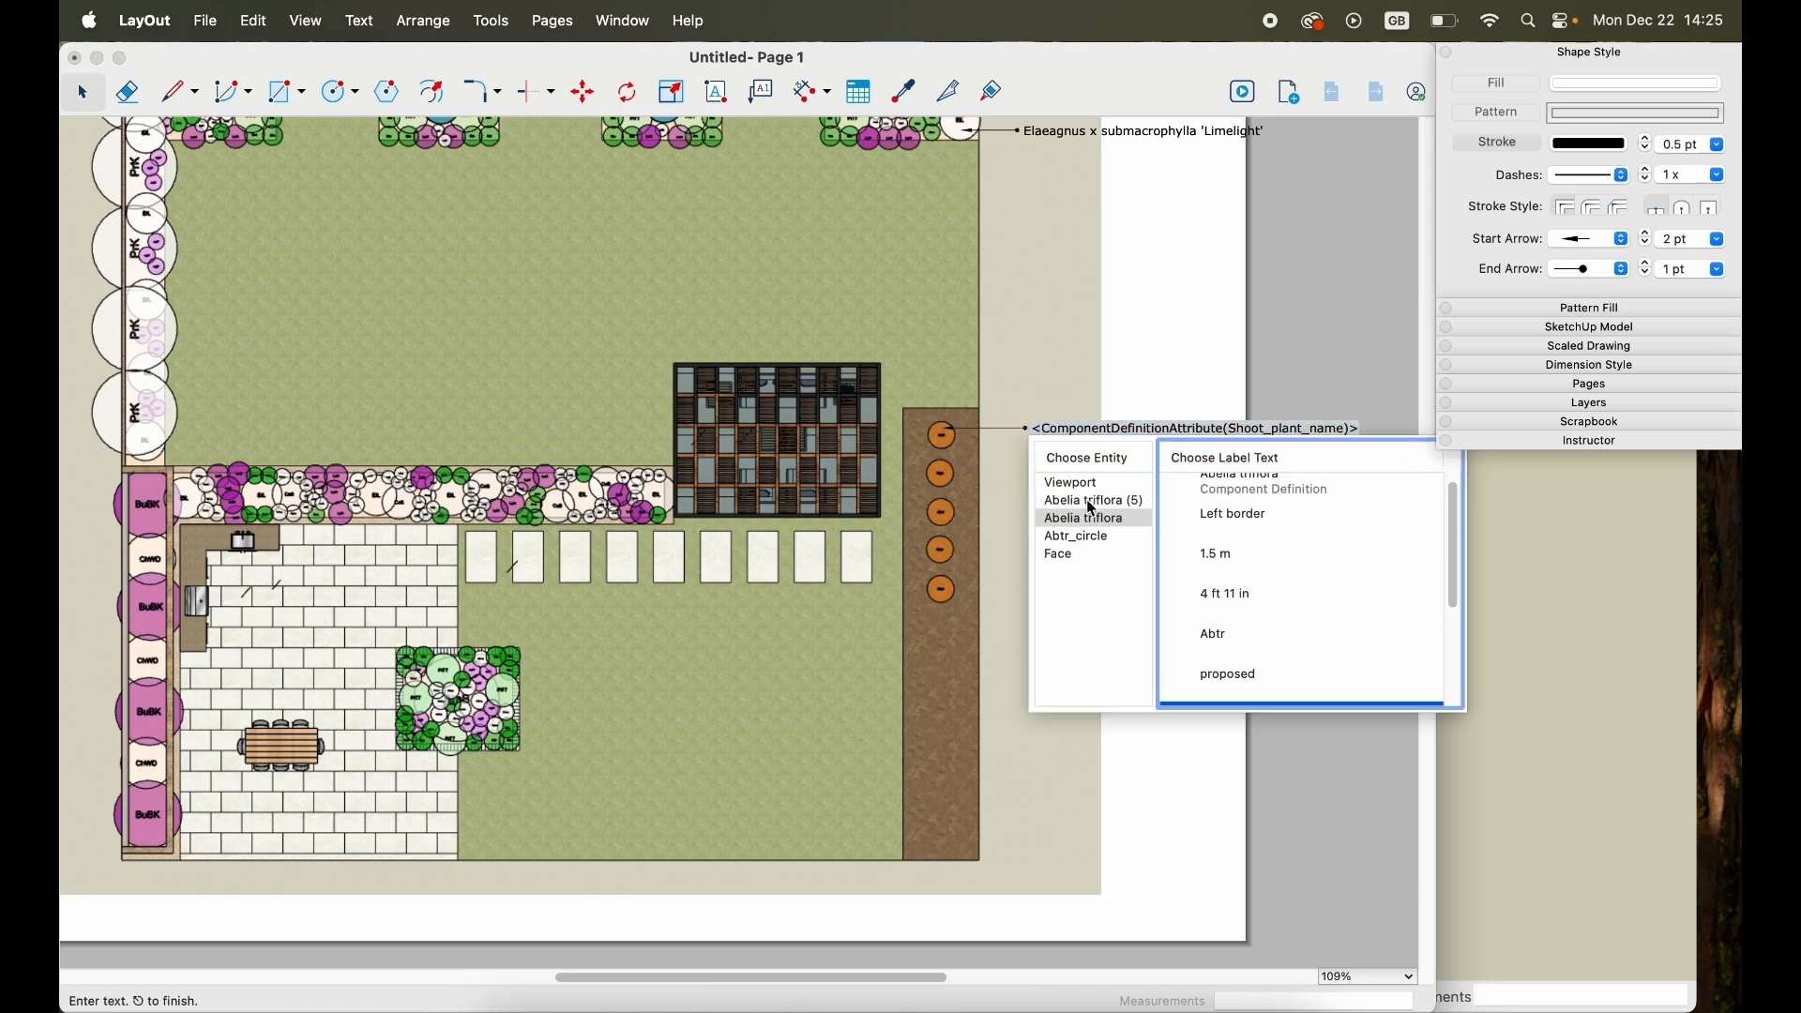
{"action": "left_click", "coordinate": [1079, 503]}
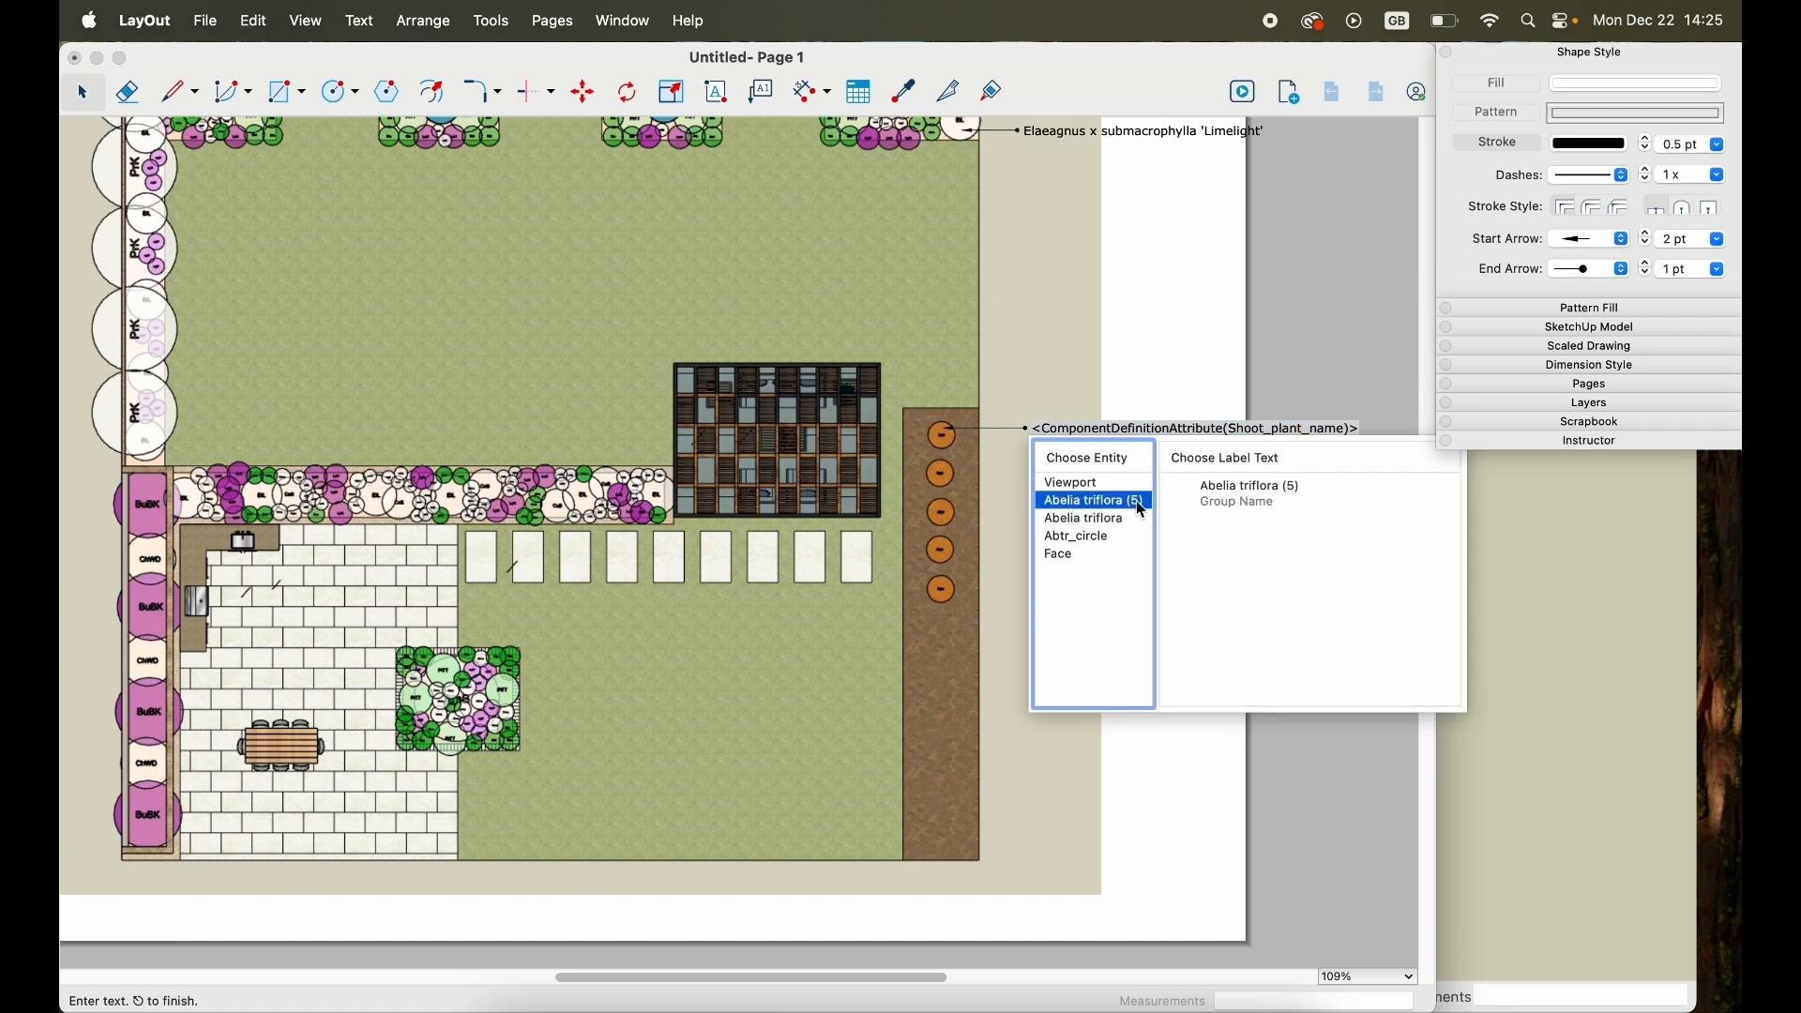
{"action": "left_click", "coordinate": [1280, 494]}
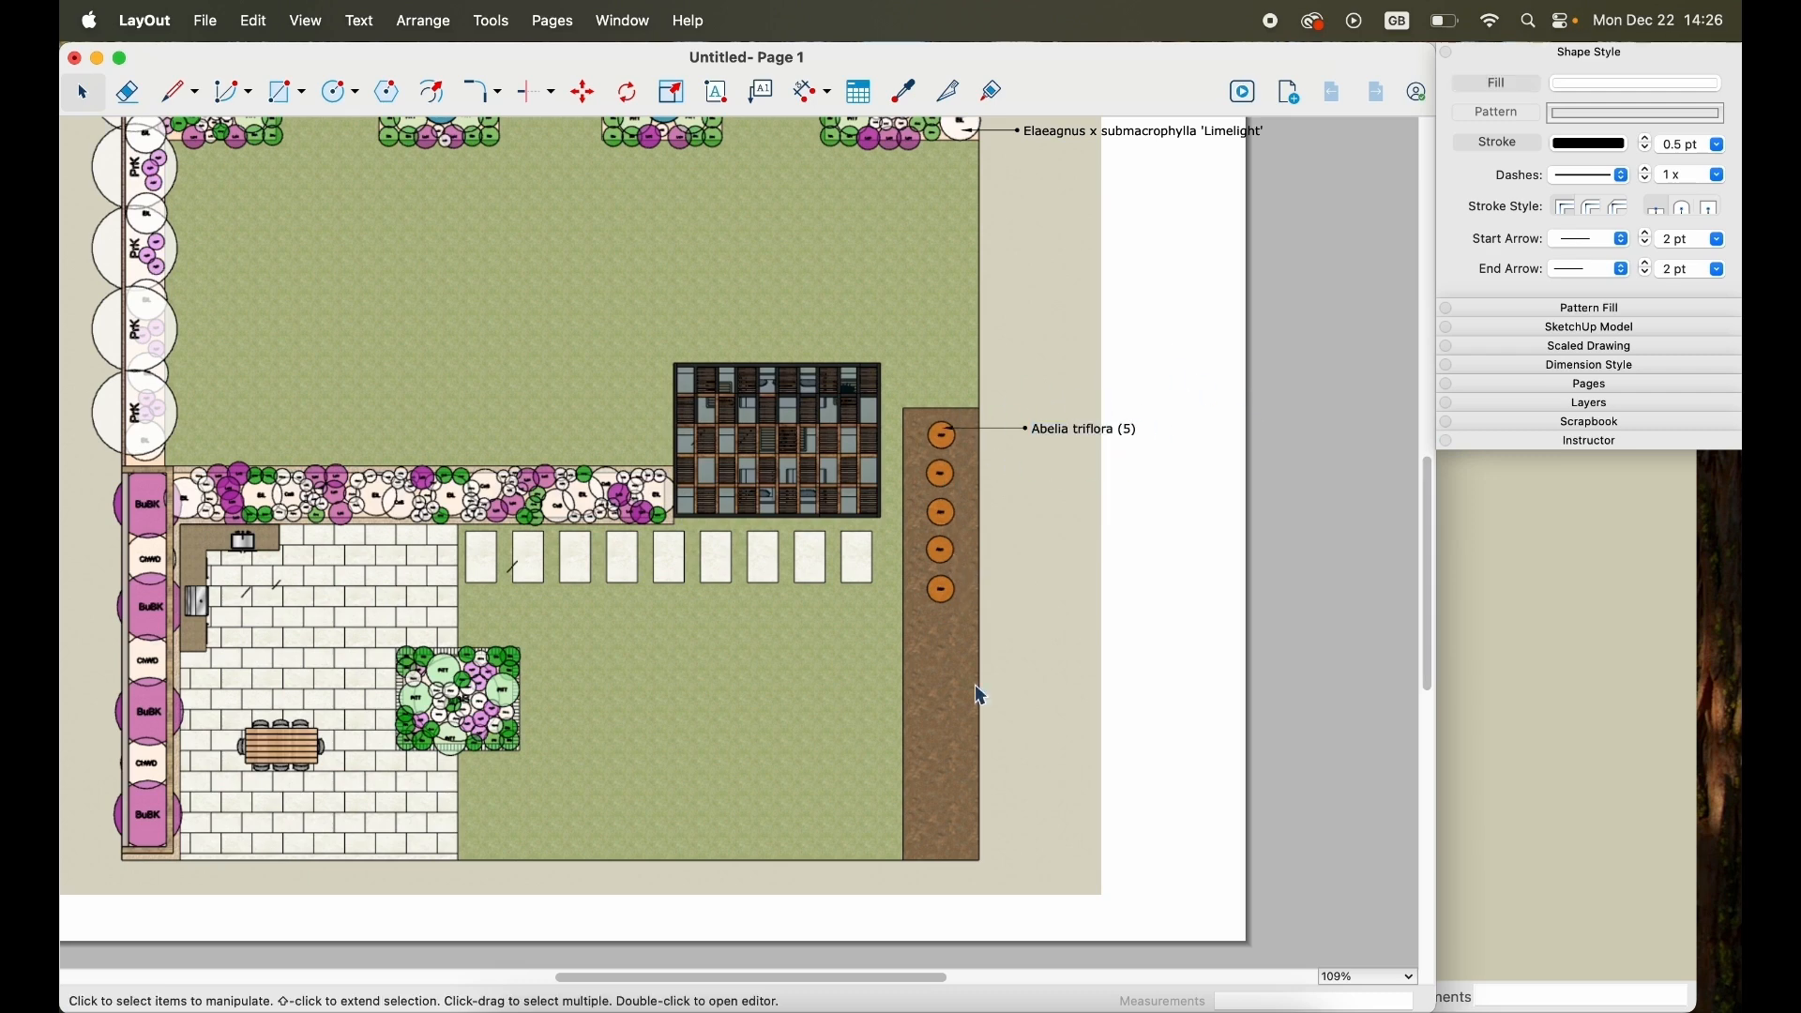
{"action": "left_click_drag", "start_coordinate": [916, 978], "coordinate": [898, 988]}
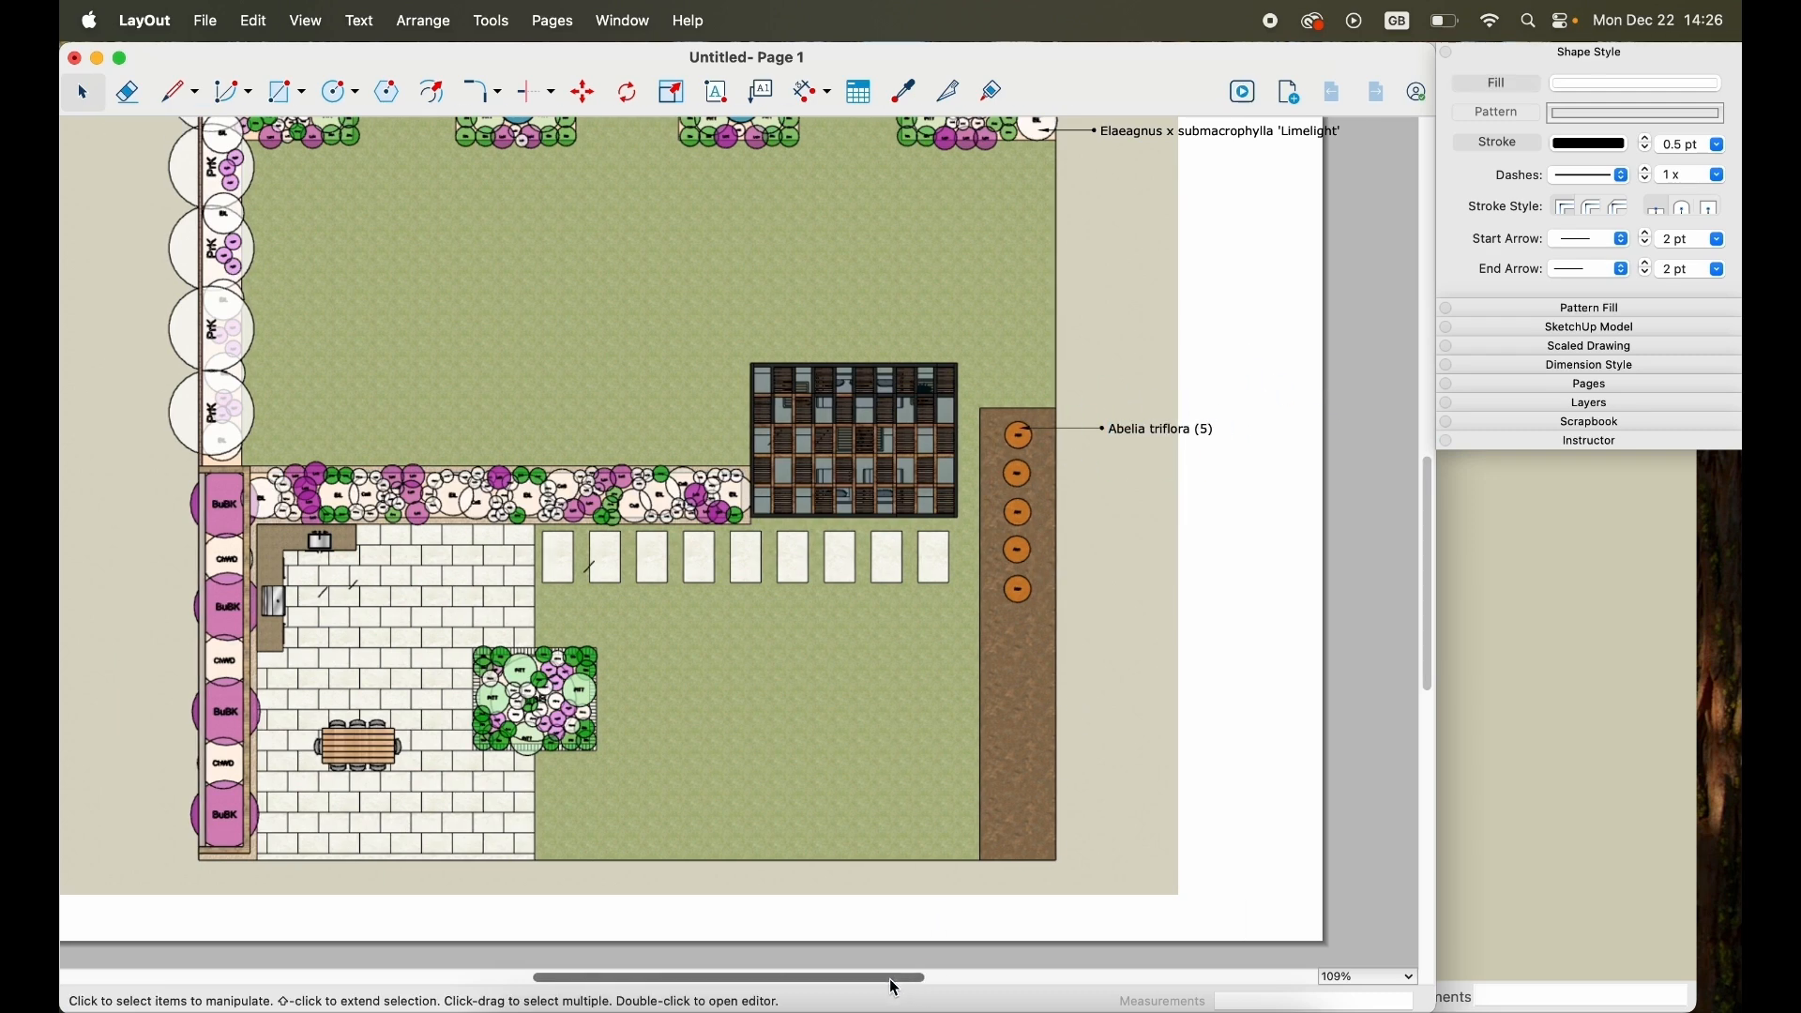
{"action": "scroll", "coordinate": [951, 717], "scroll_direction": "down", "scroll_amount": 3}
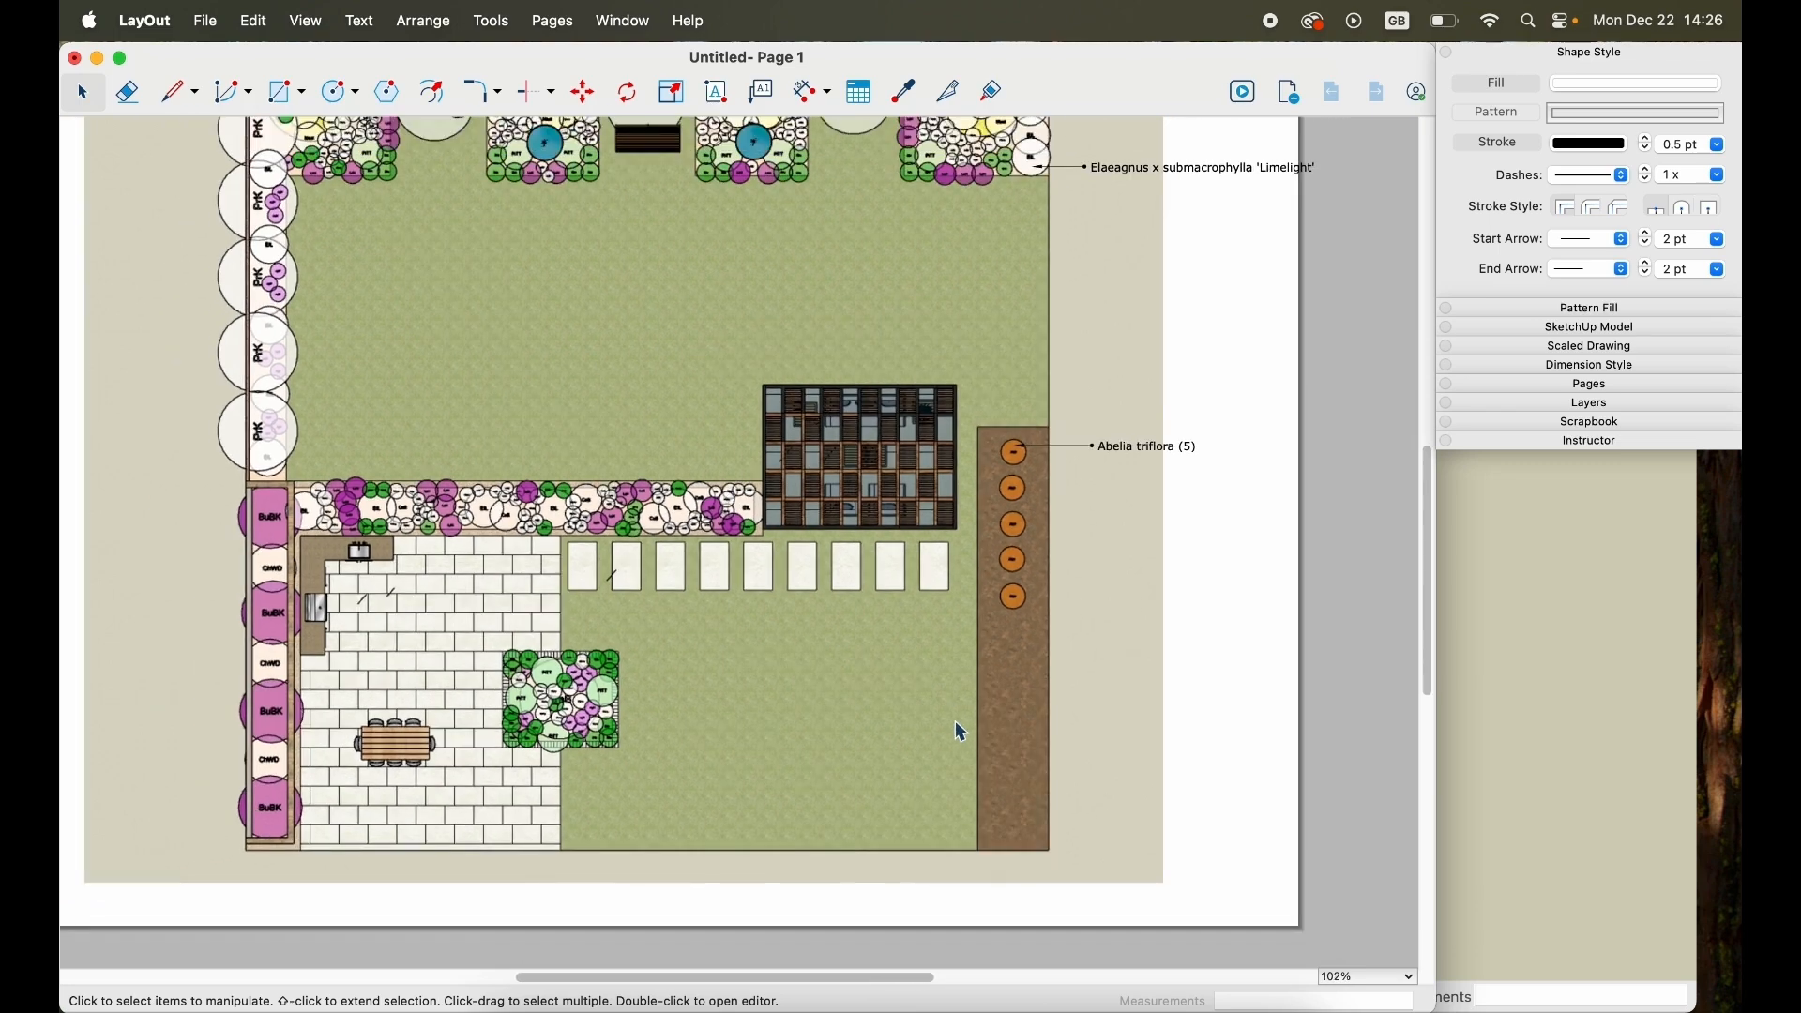
{"action": "mouse_move", "coordinate": [1424, 572]}
{"action": "left_mouse_down"}
{"action": "mouse_move", "coordinate": [1416, 523]}
{"action": "mouse_move", "coordinate": [1424, 544]}
{"action": "left_mouse_up"}
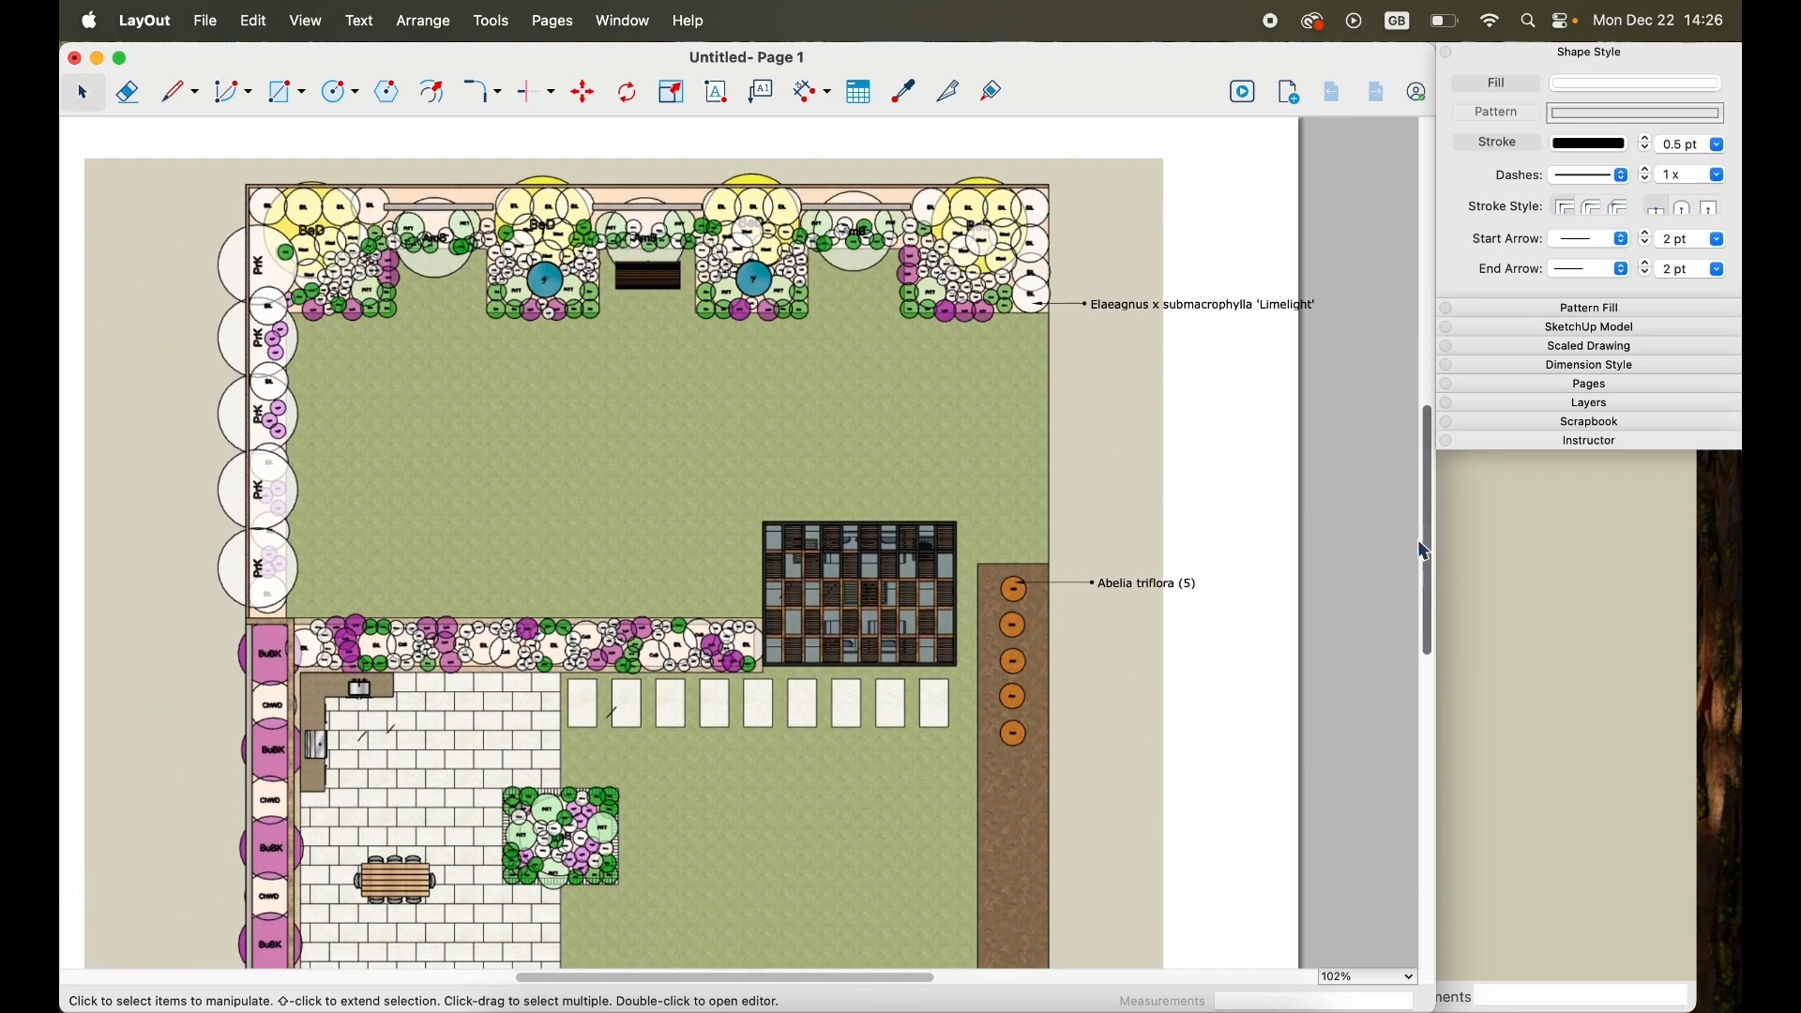
{"action": "left_click_drag", "start_coordinate": [891, 978], "coordinate": [821, 982]}
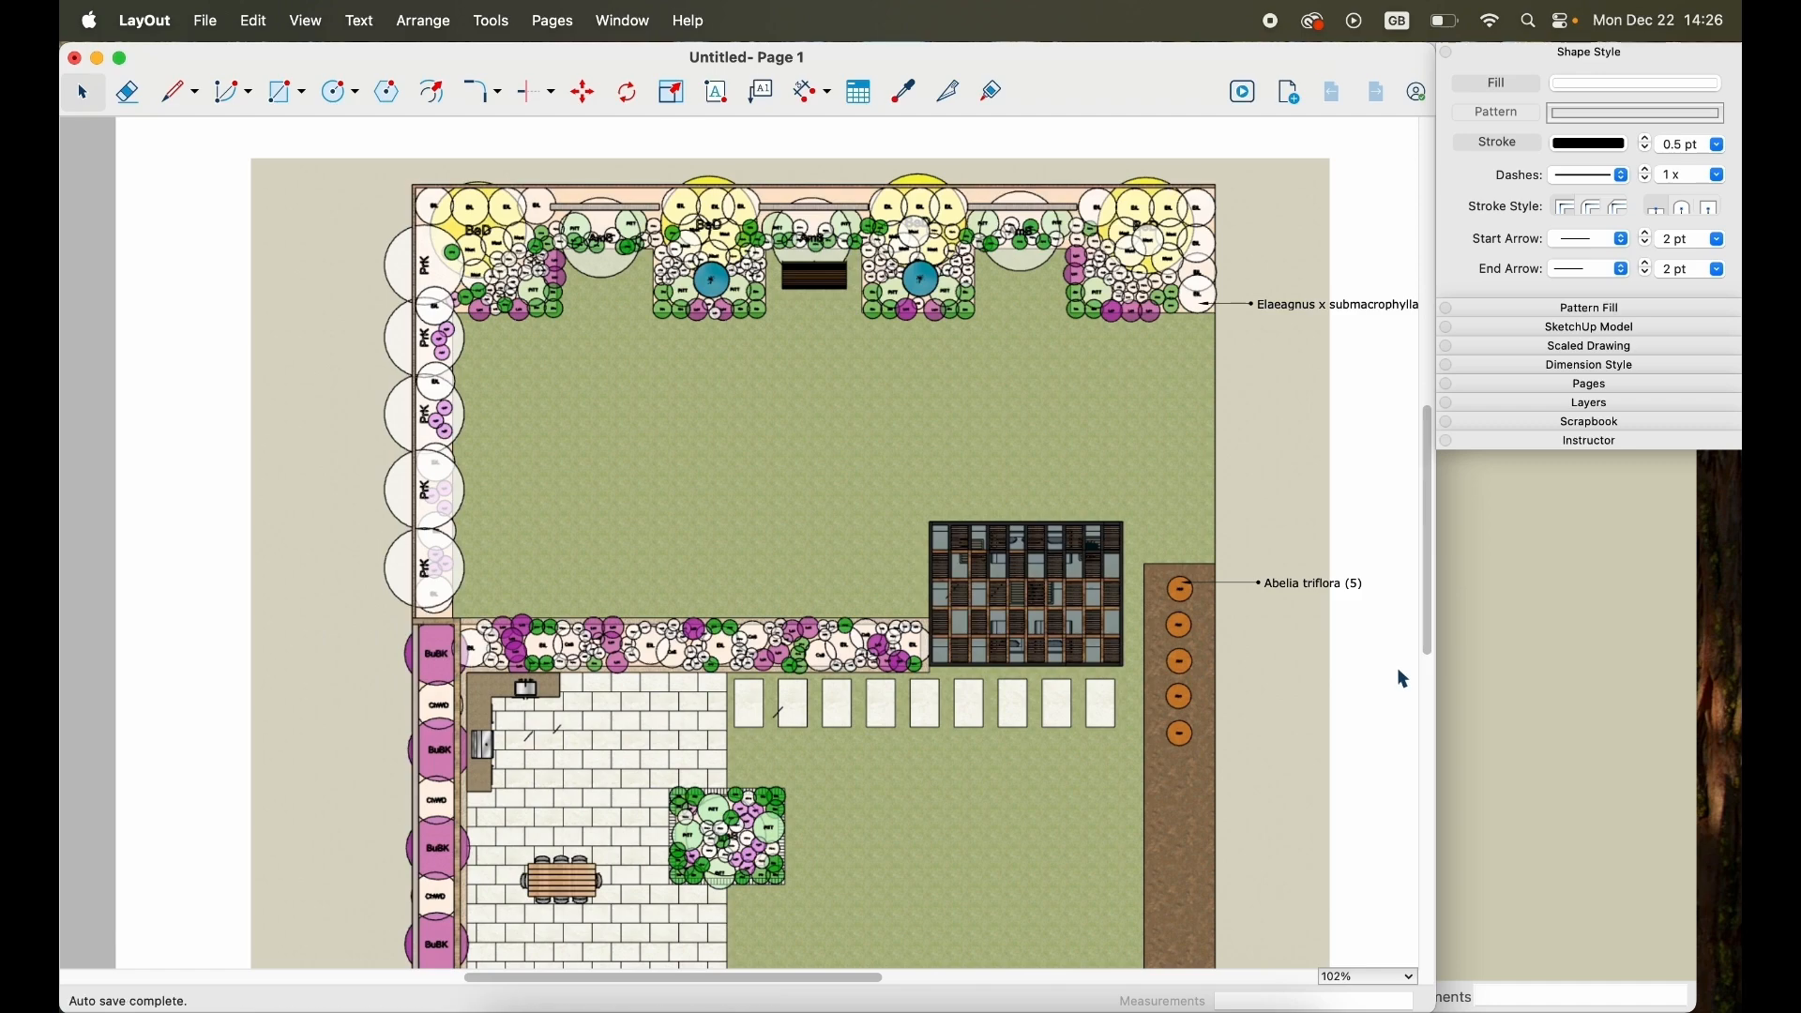
Switch to SketchUp and apply the Shaded style from the Default Styles collection to the model.
{"action": "key", "text": "ctrl+Up"}
{"action": "left_click", "coordinate": [1008, 653]}
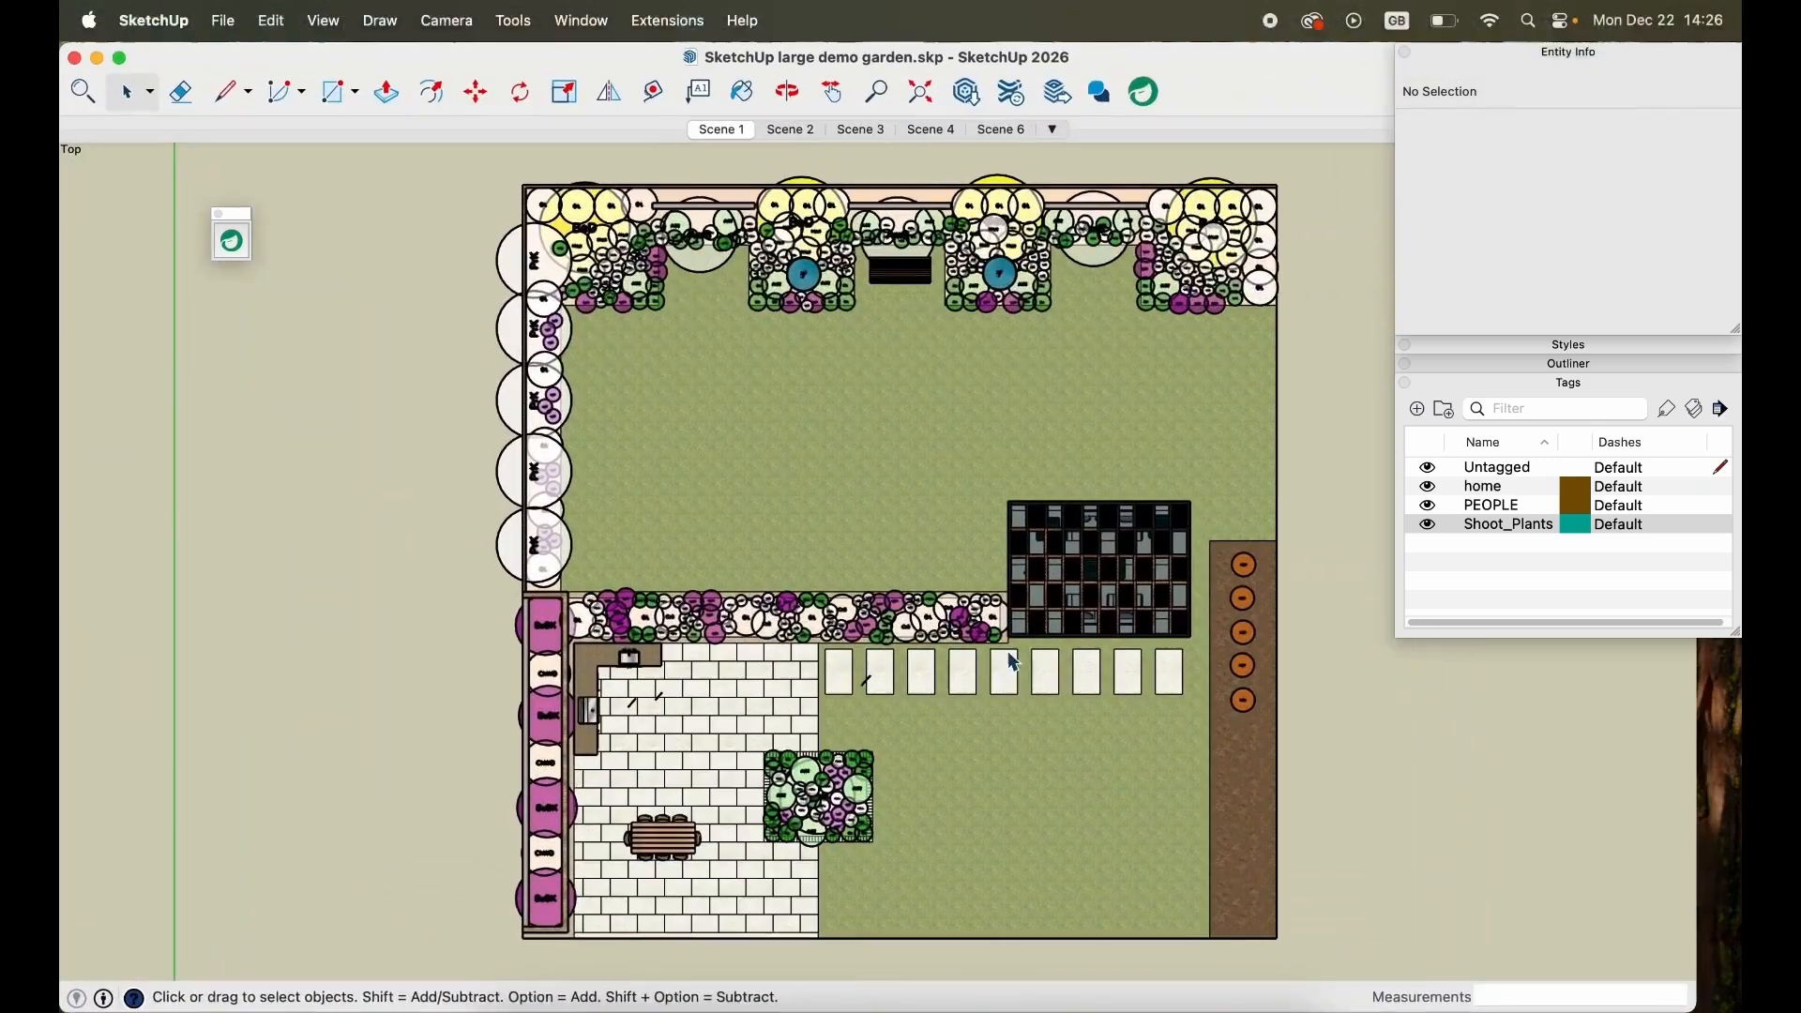
{"action": "left_click", "coordinate": [1578, 54]}
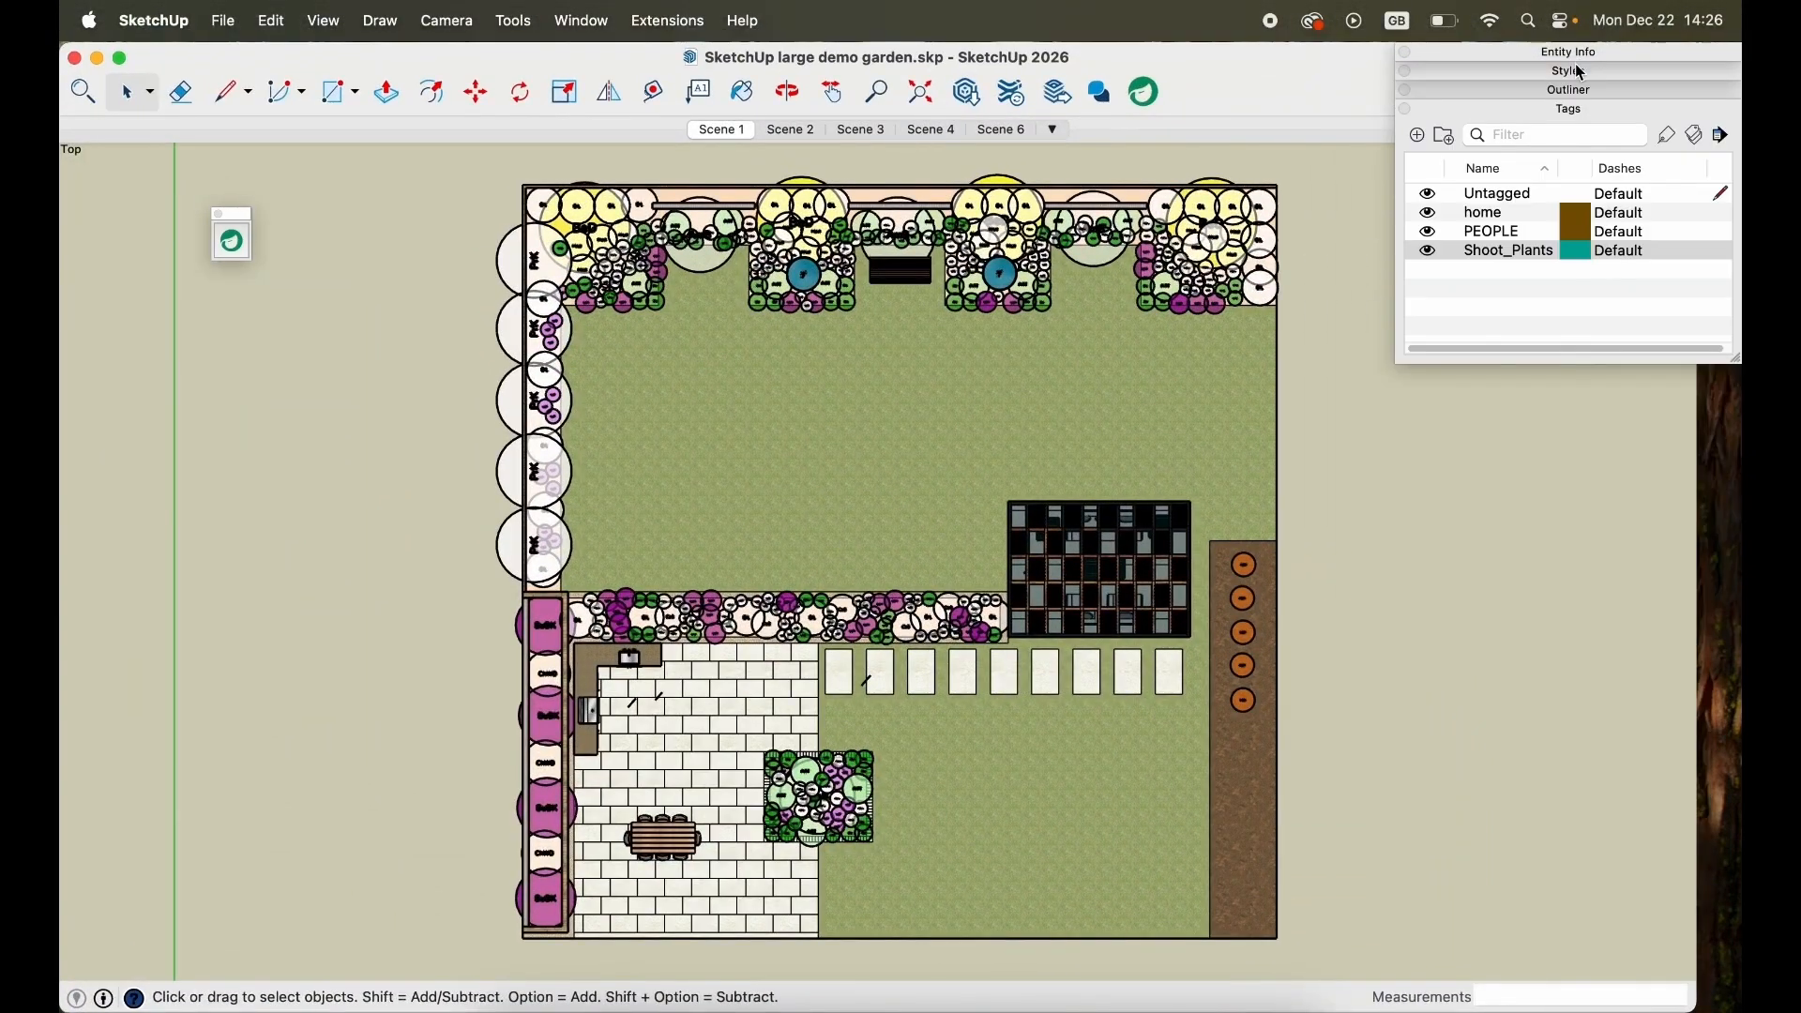
{"action": "left_click", "coordinate": [1583, 73]}
{"action": "left_click", "coordinate": [1468, 364]}
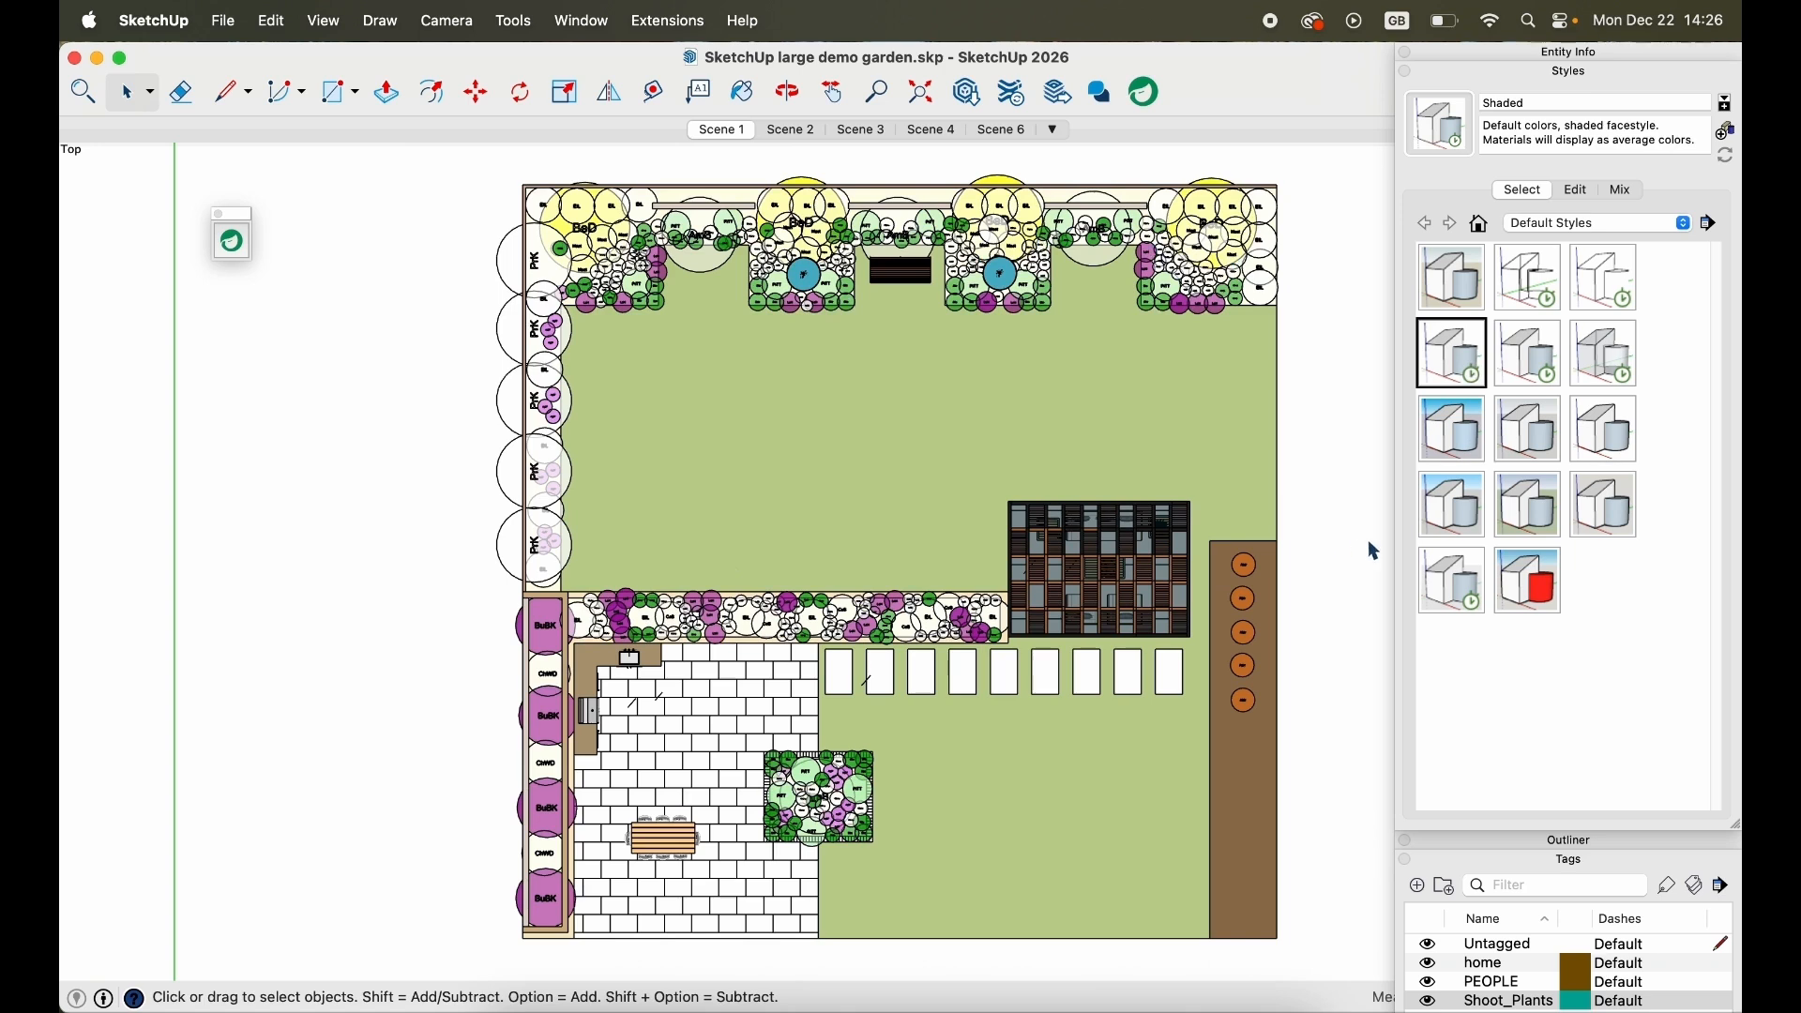
Update Scene 1 with the Shaded style and save the model without purging unused assets.
{"action": "right_click", "coordinate": [728, 138]}
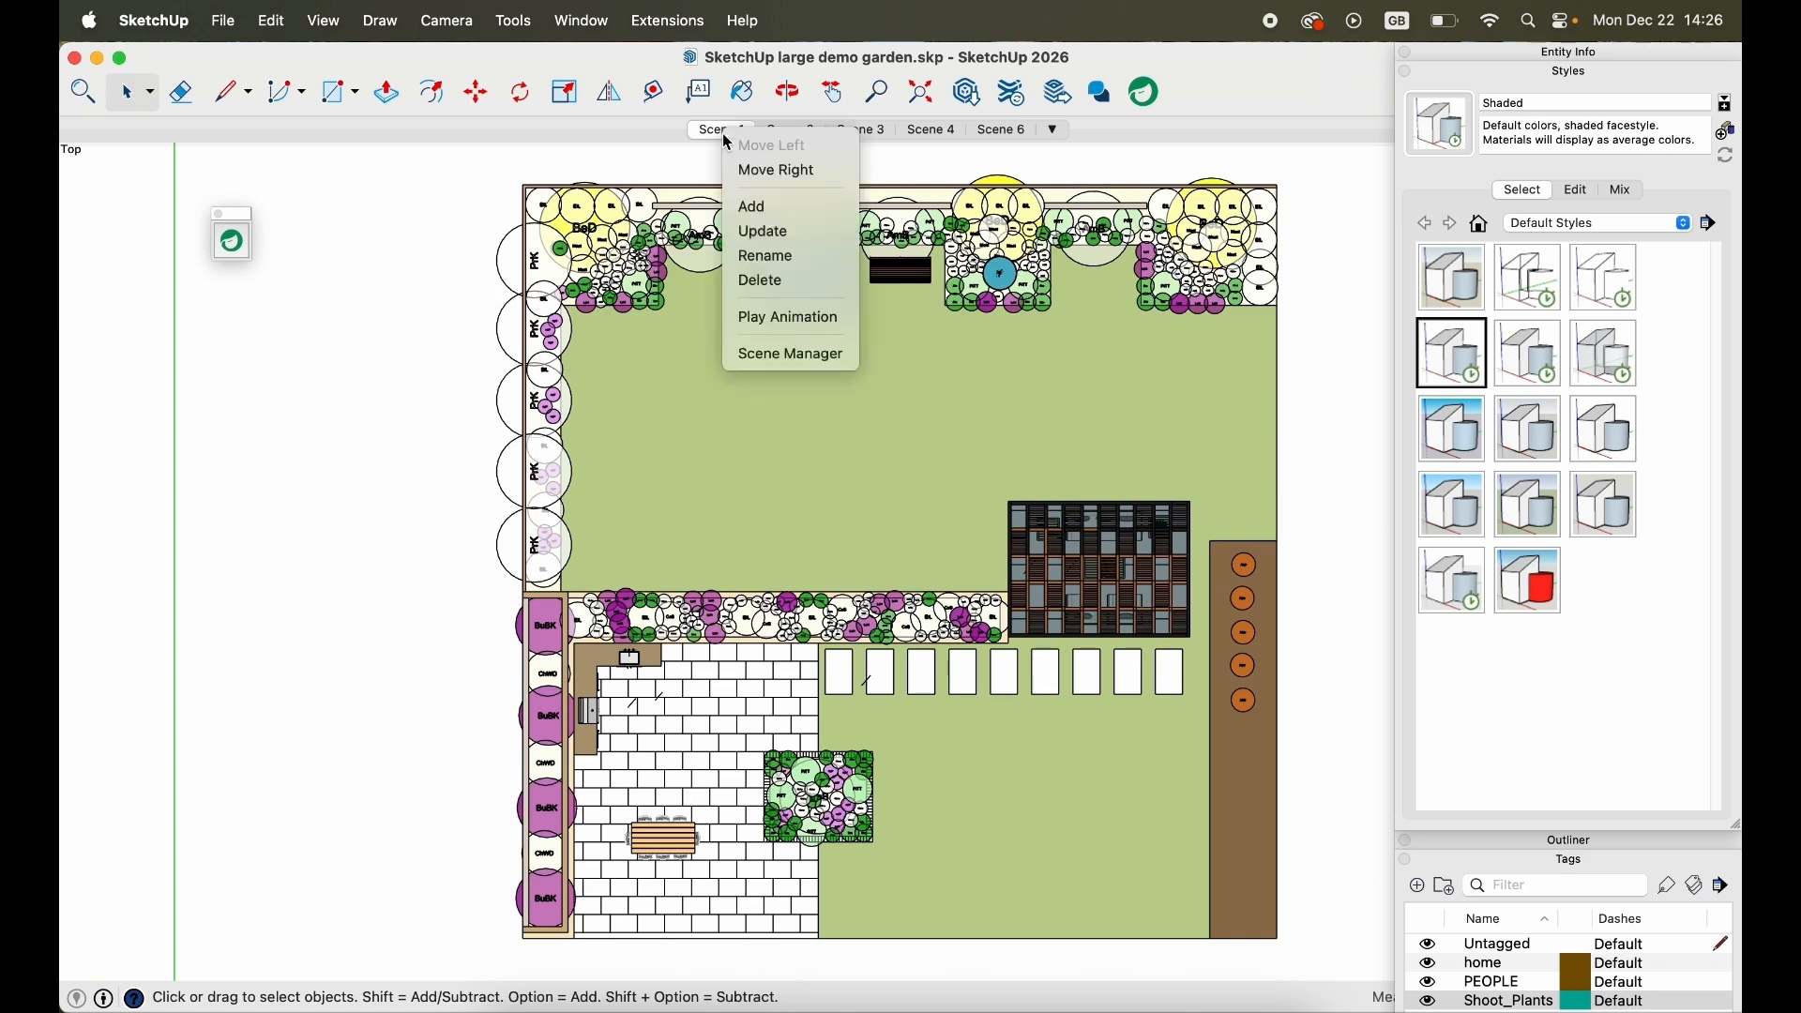
{"action": "left_click", "coordinate": [762, 232]}
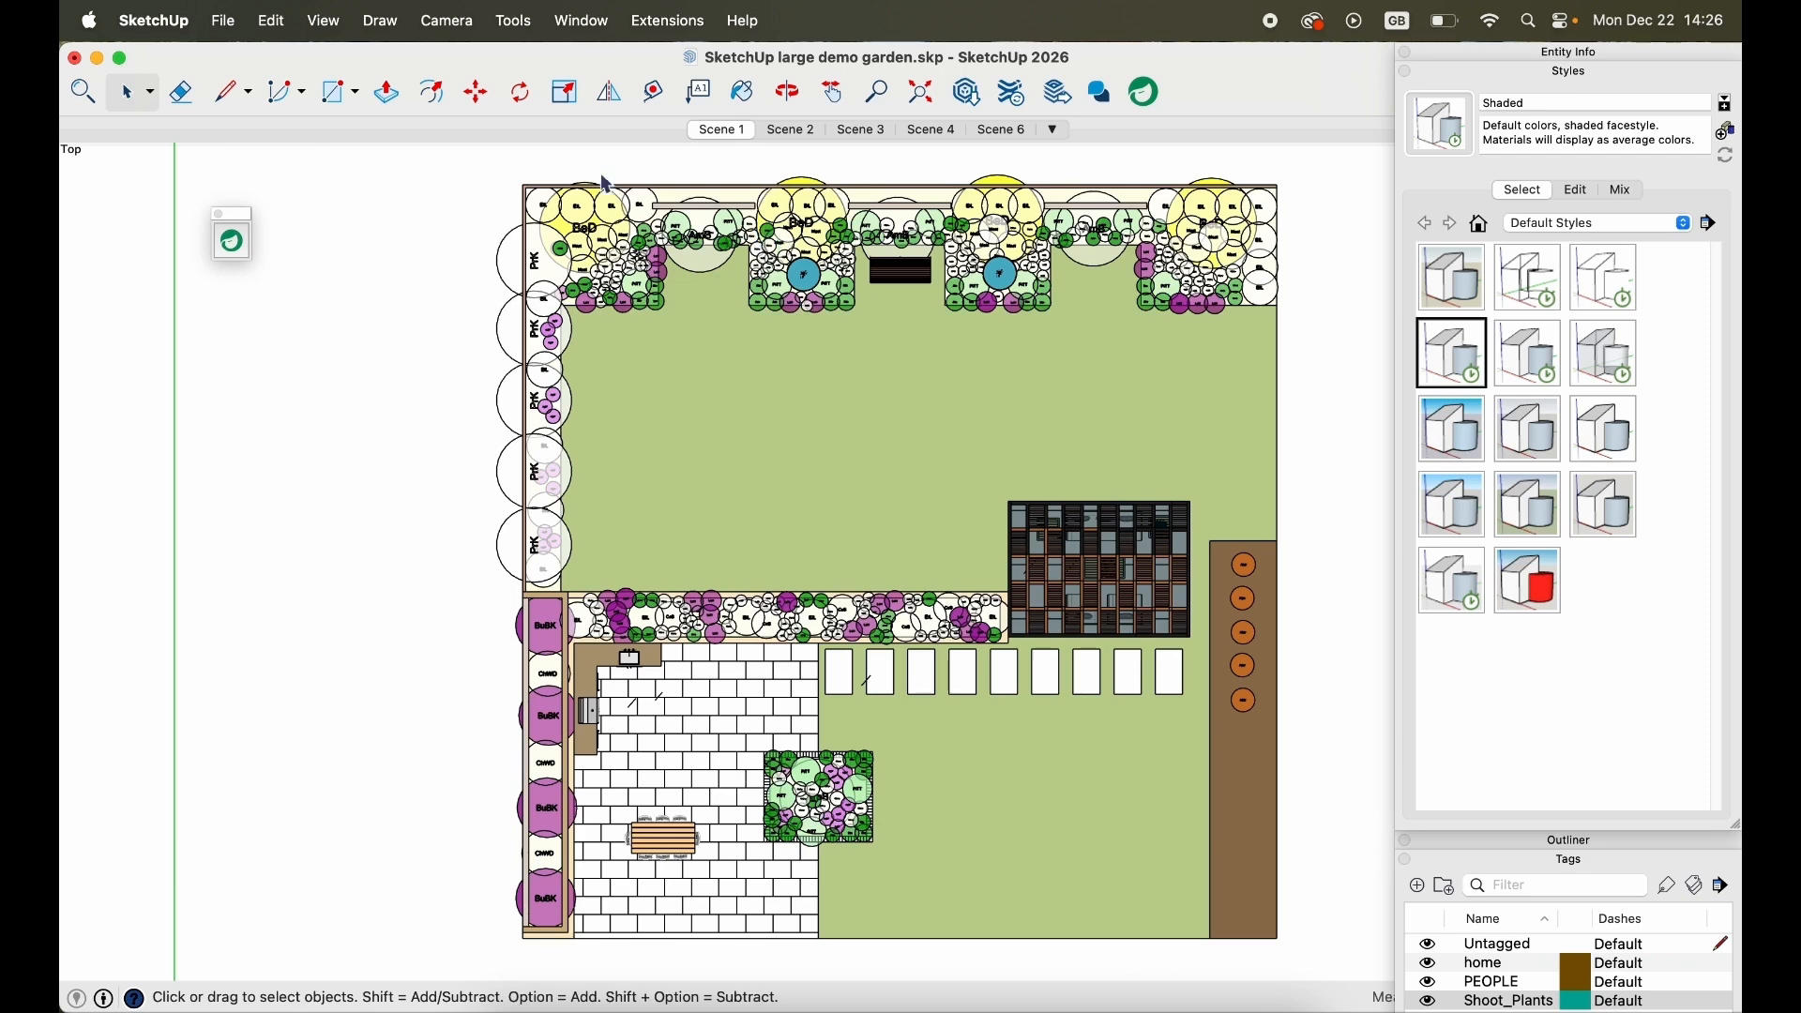
{"action": "left_click", "coordinate": [224, 21]}
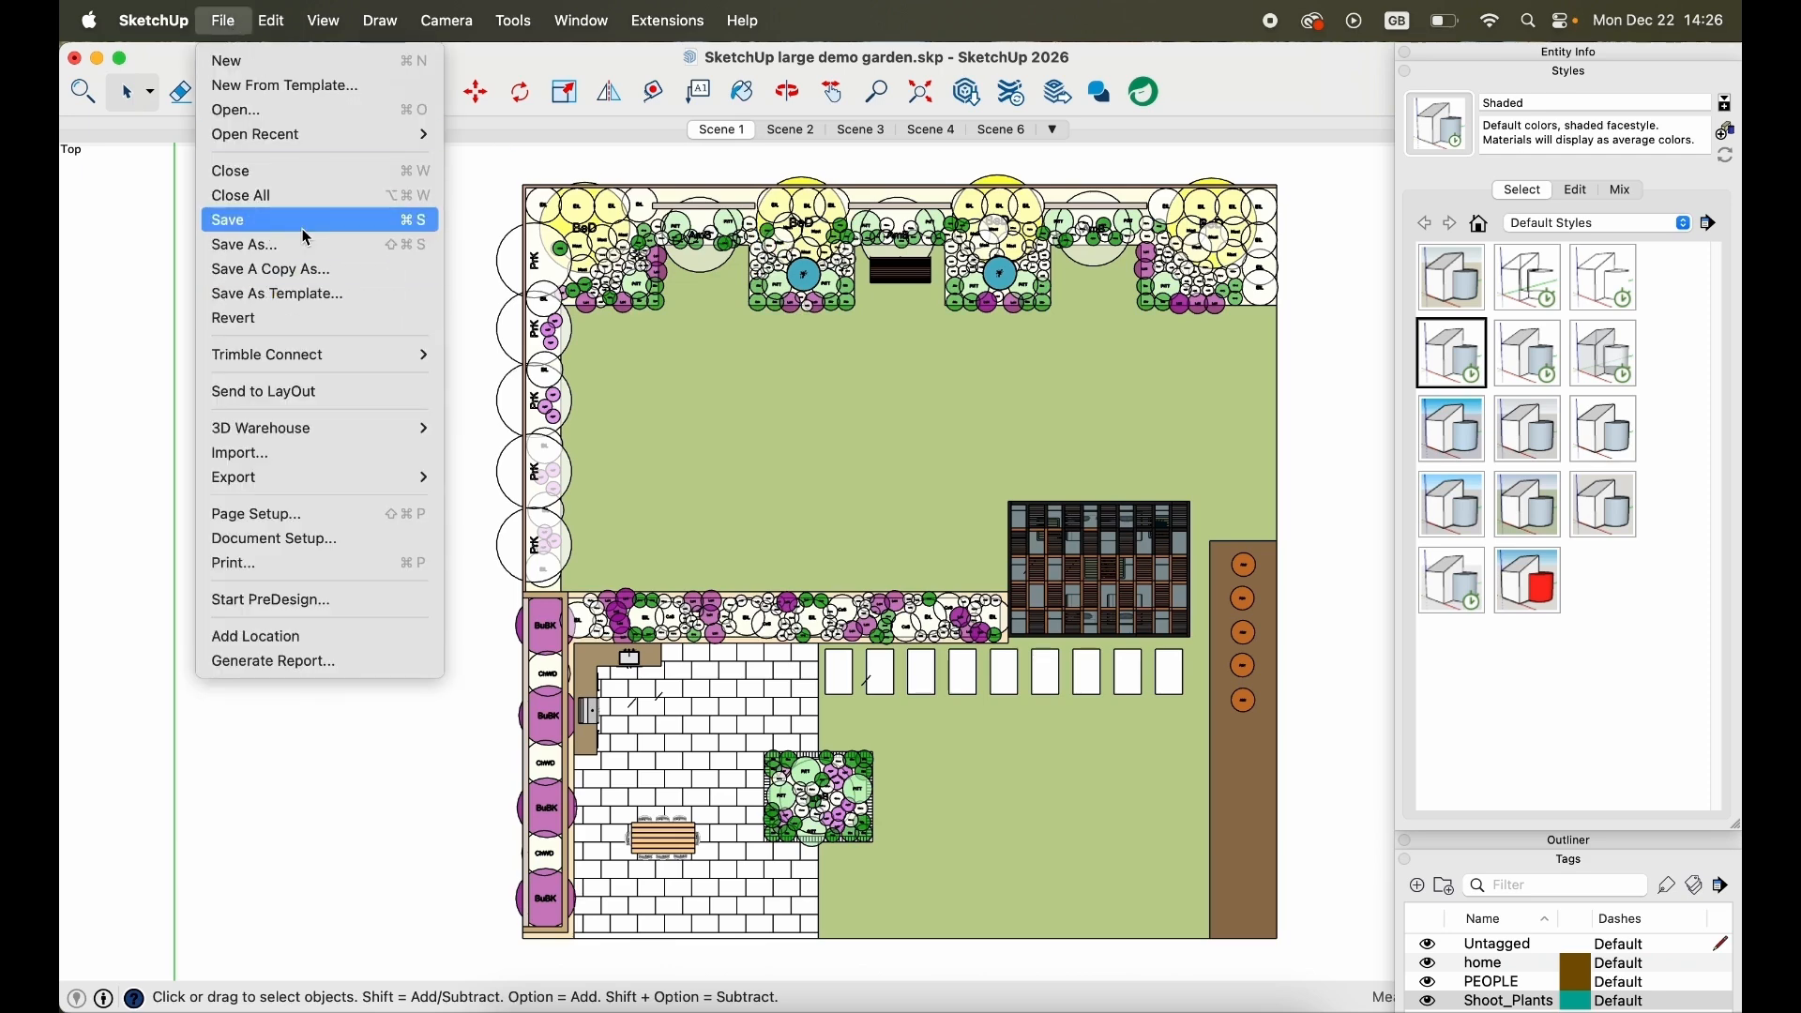
{"action": "left_click", "coordinate": [308, 221]}
{"action": "left_click", "coordinate": [806, 667]}
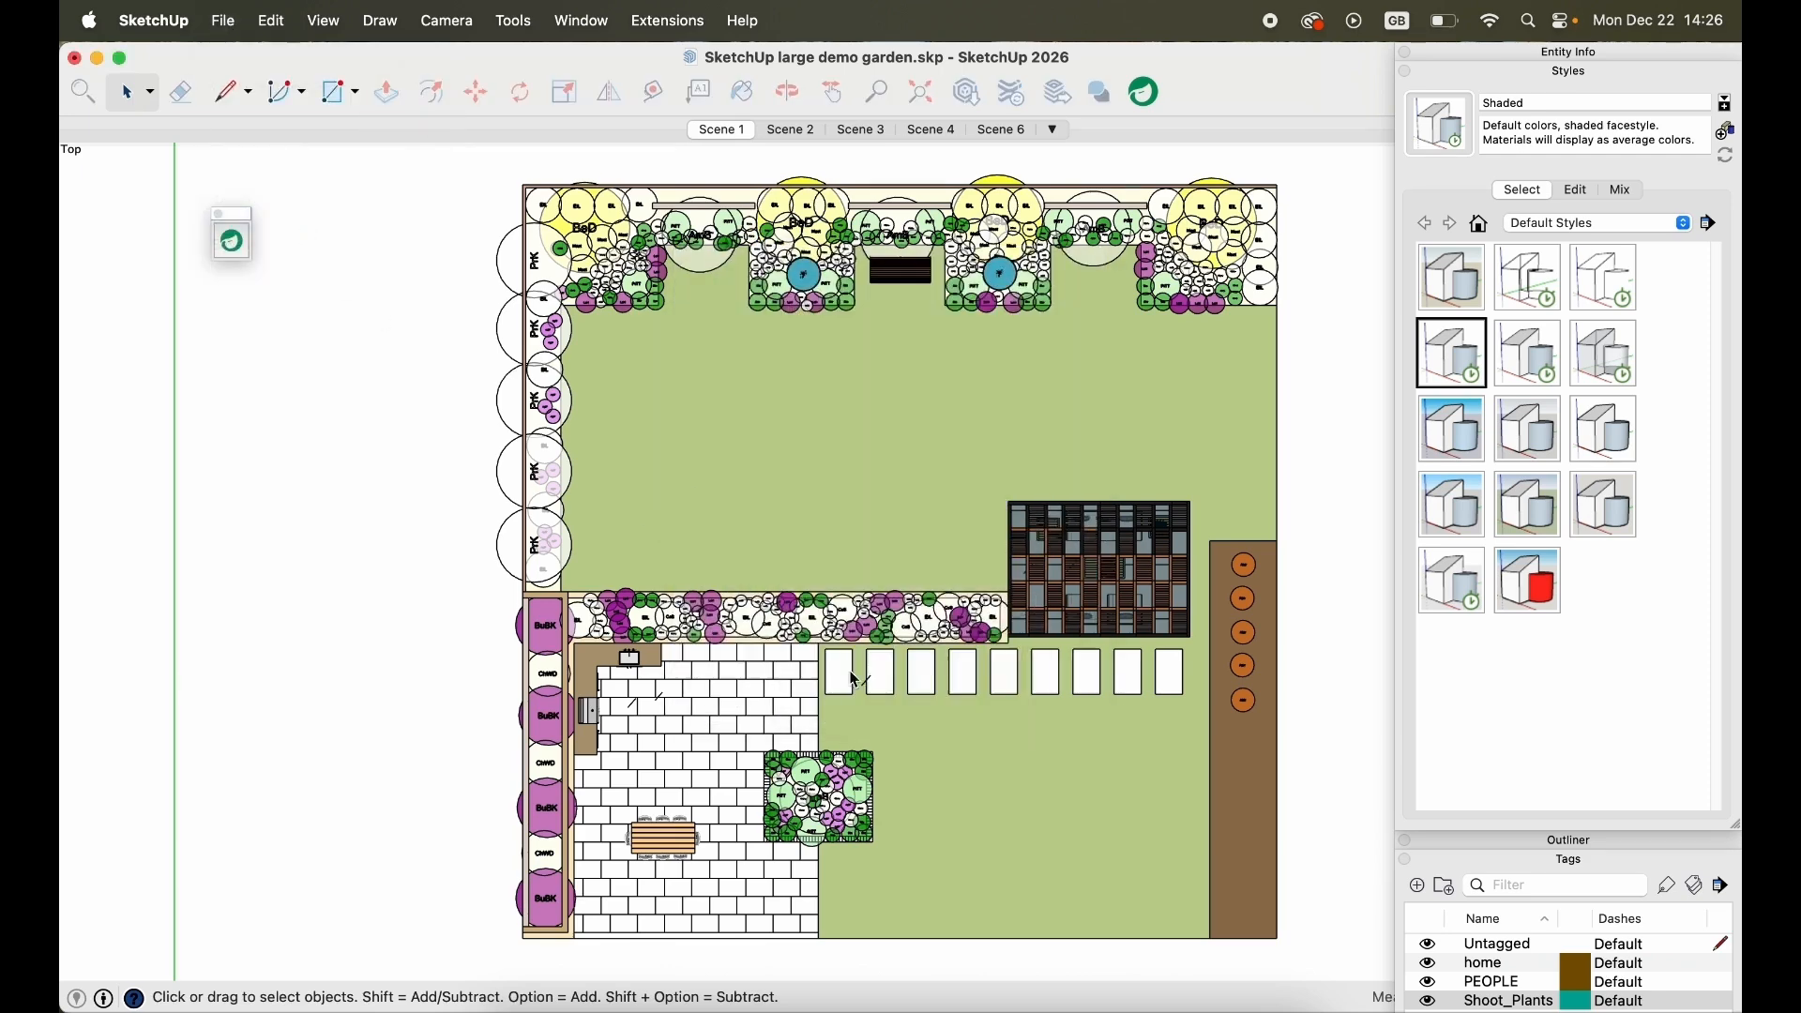
Return to LayOut and update the garden plan viewport's model reference to bring in the Shaded style.
{"action": "key", "text": "ctrl+Up"}
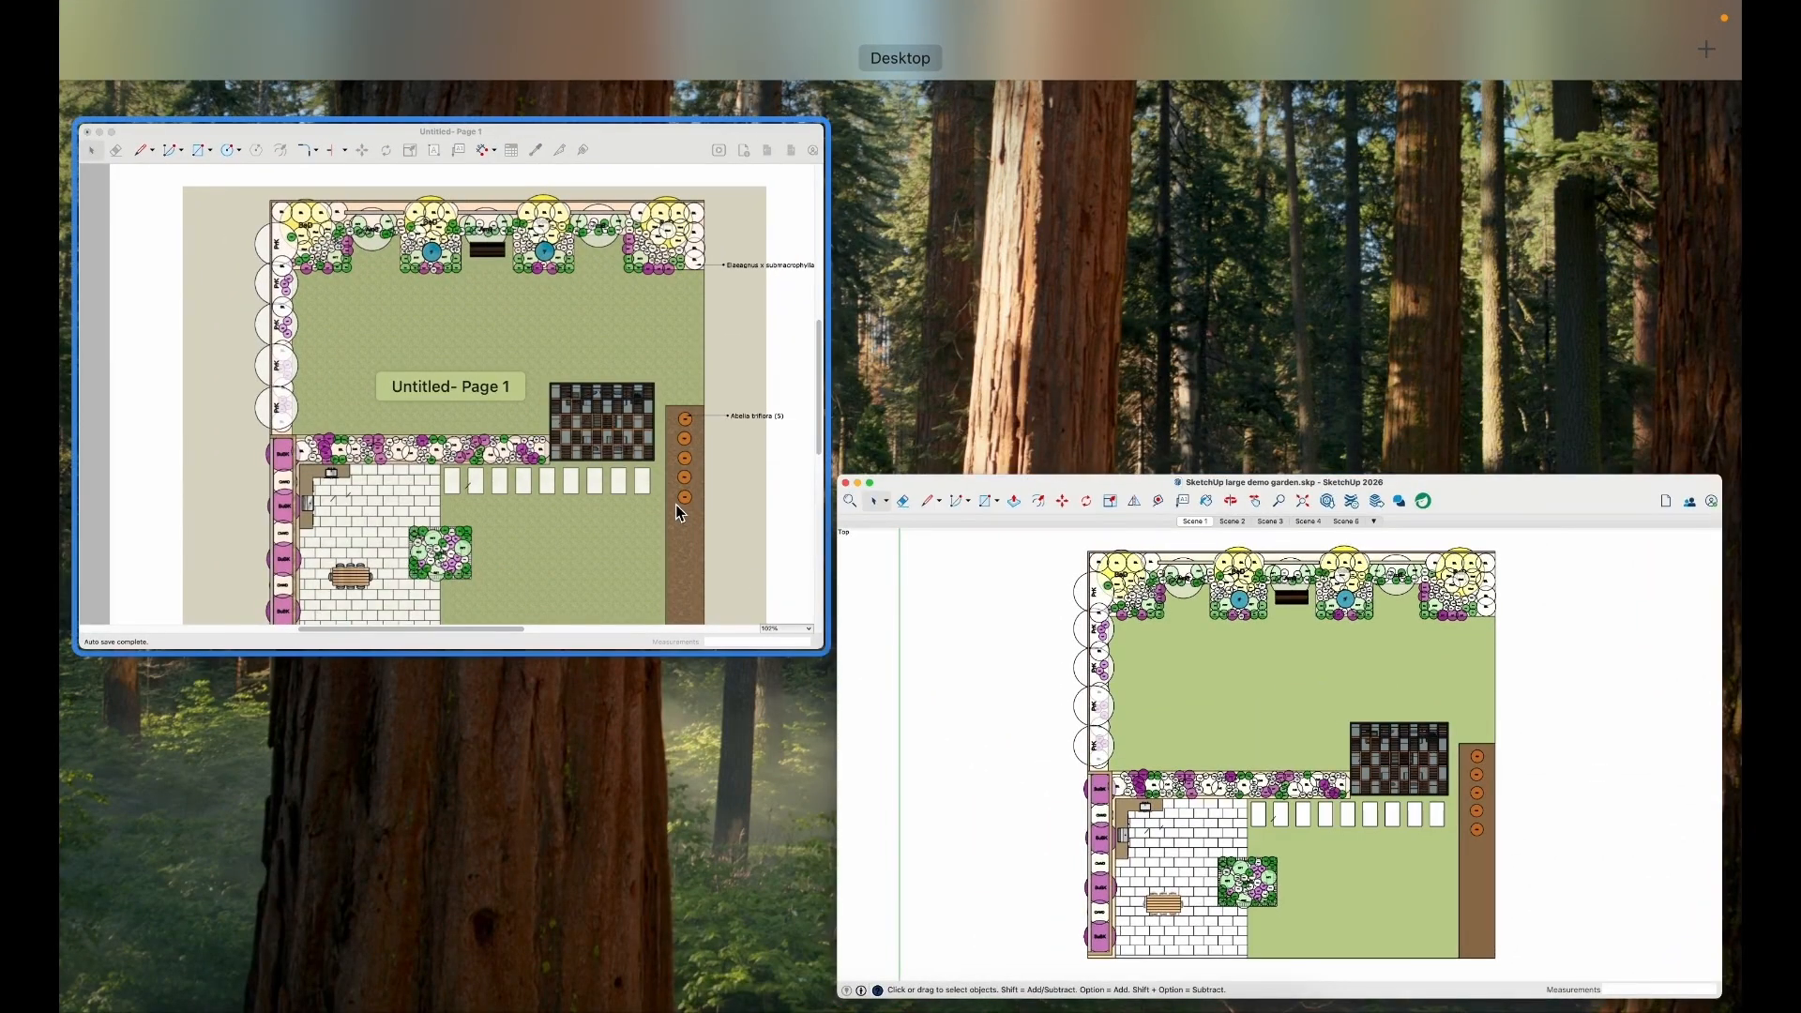
{"action": "left_click", "coordinate": [682, 513]}
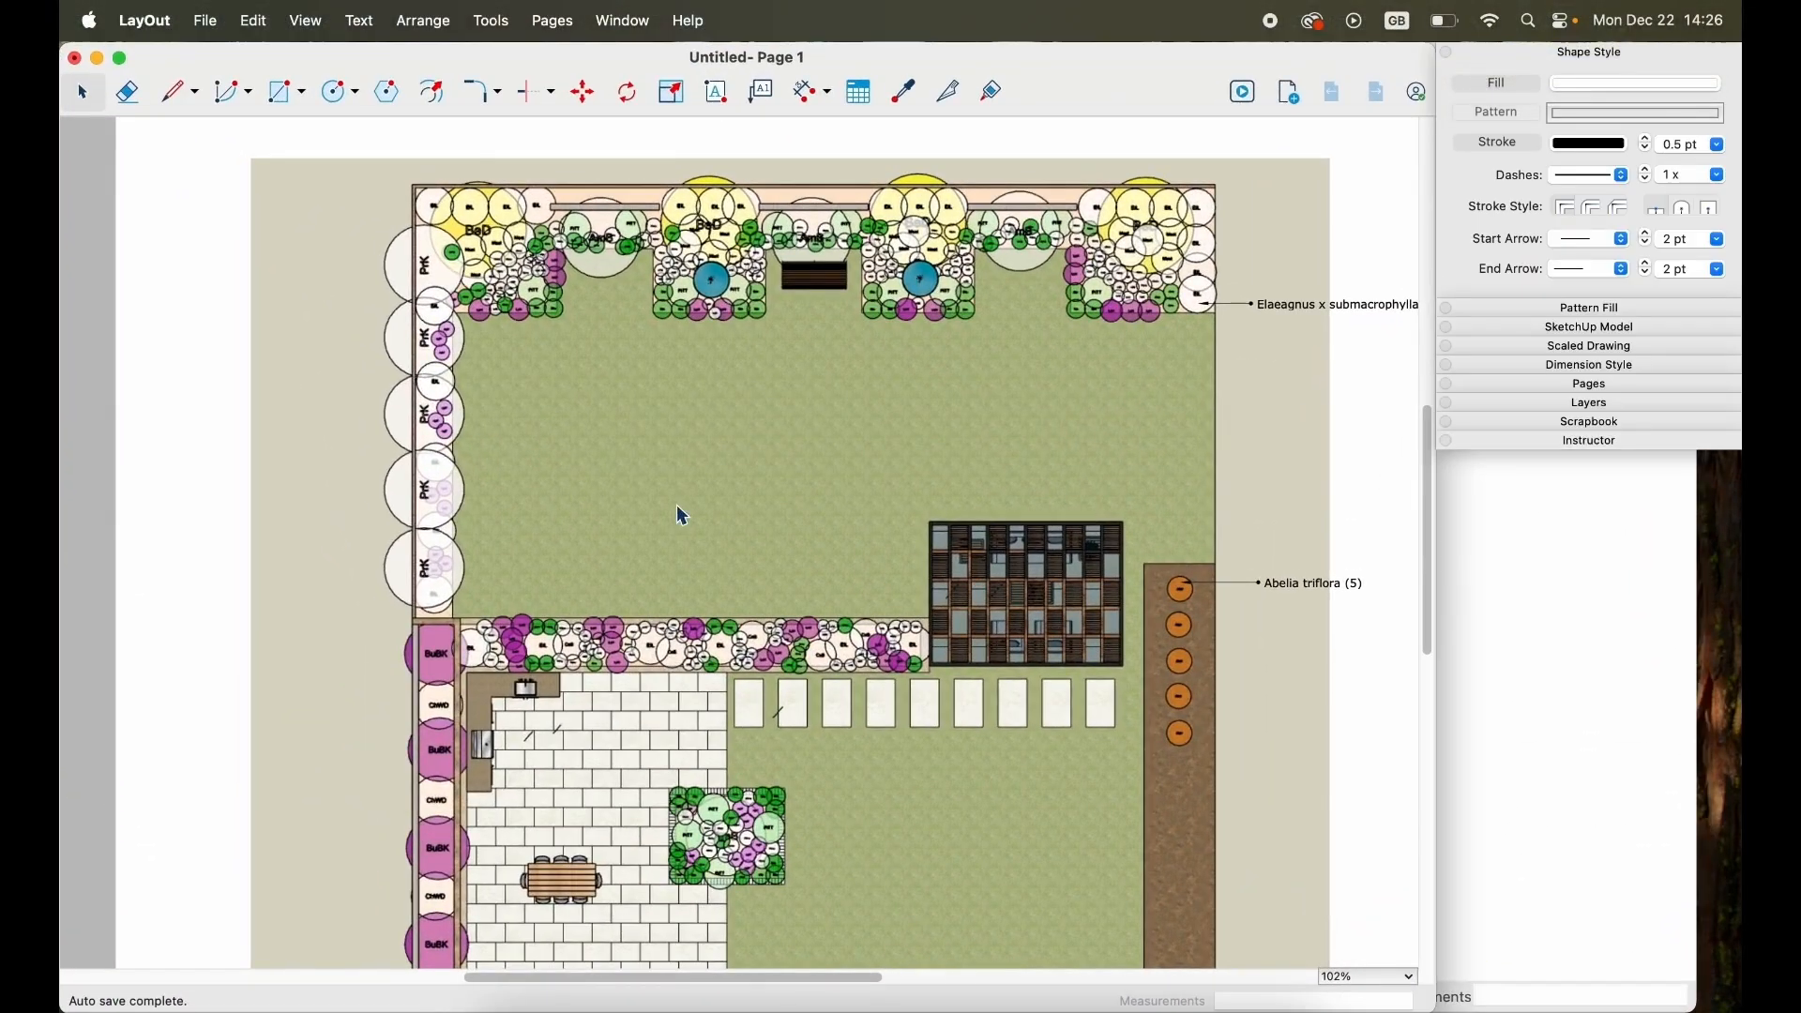
{"action": "left_click", "coordinate": [758, 510]}
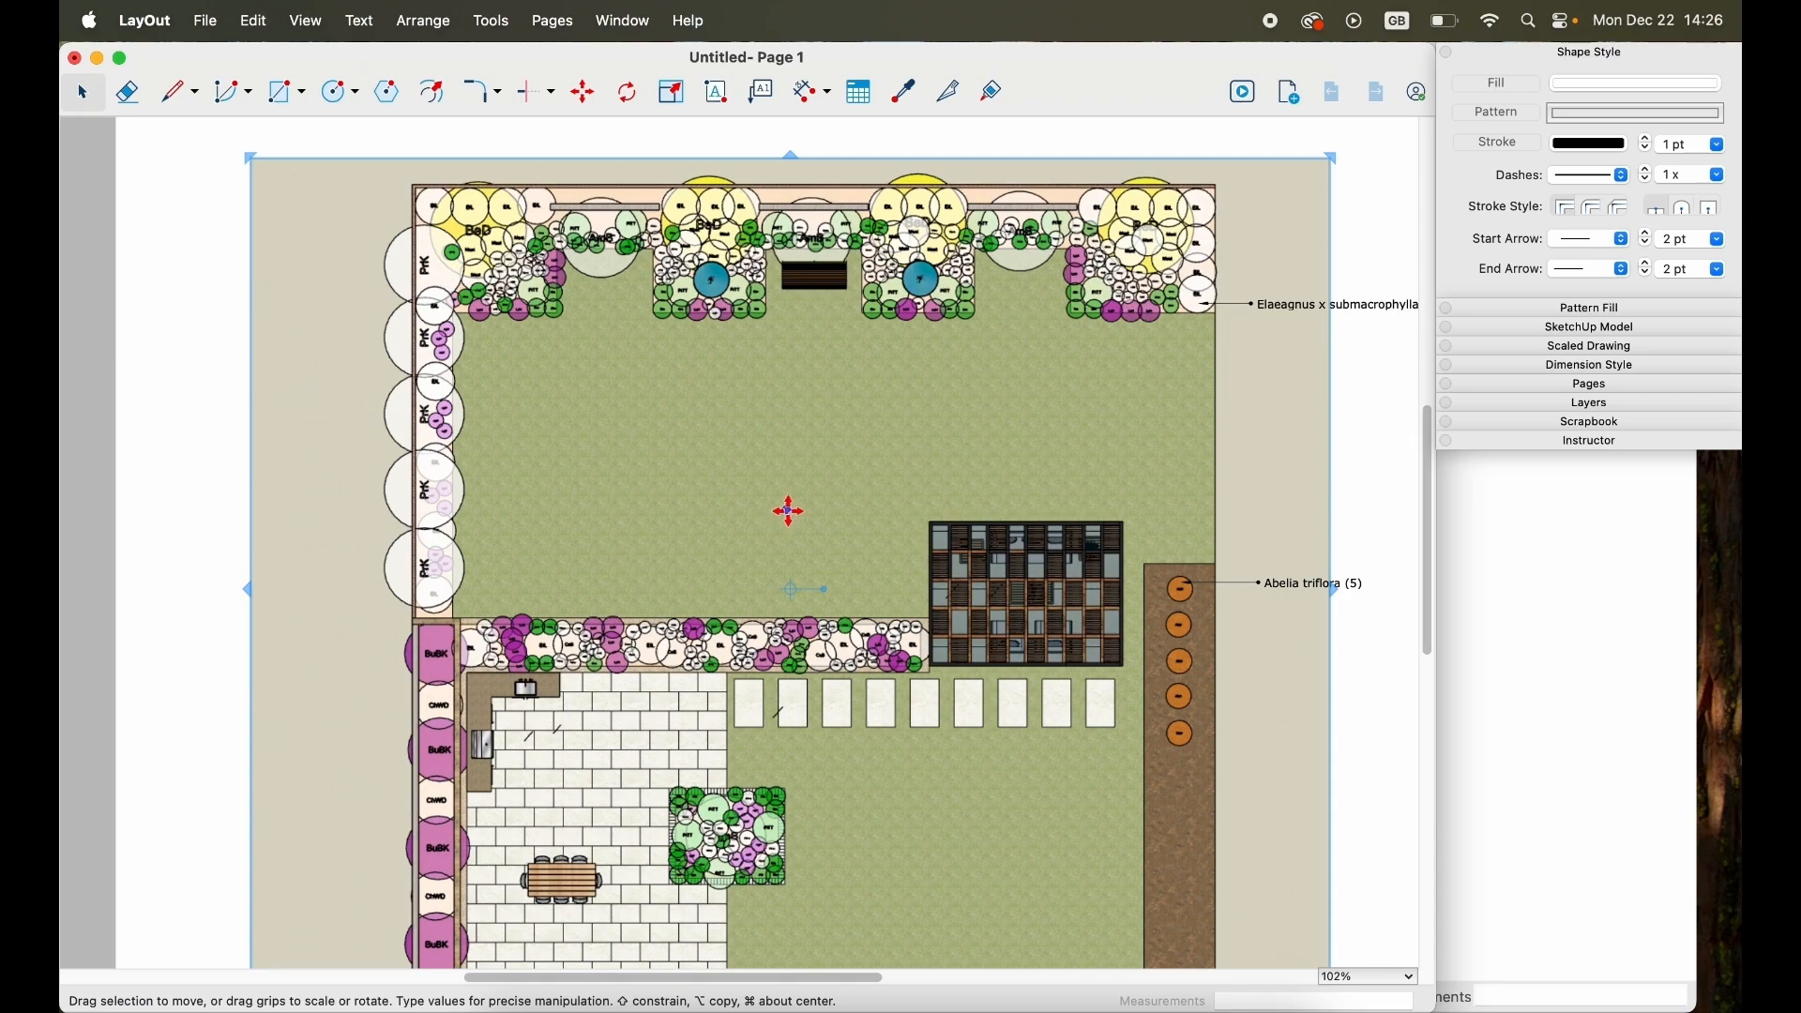
{"action": "right_click", "coordinate": [825, 410]}
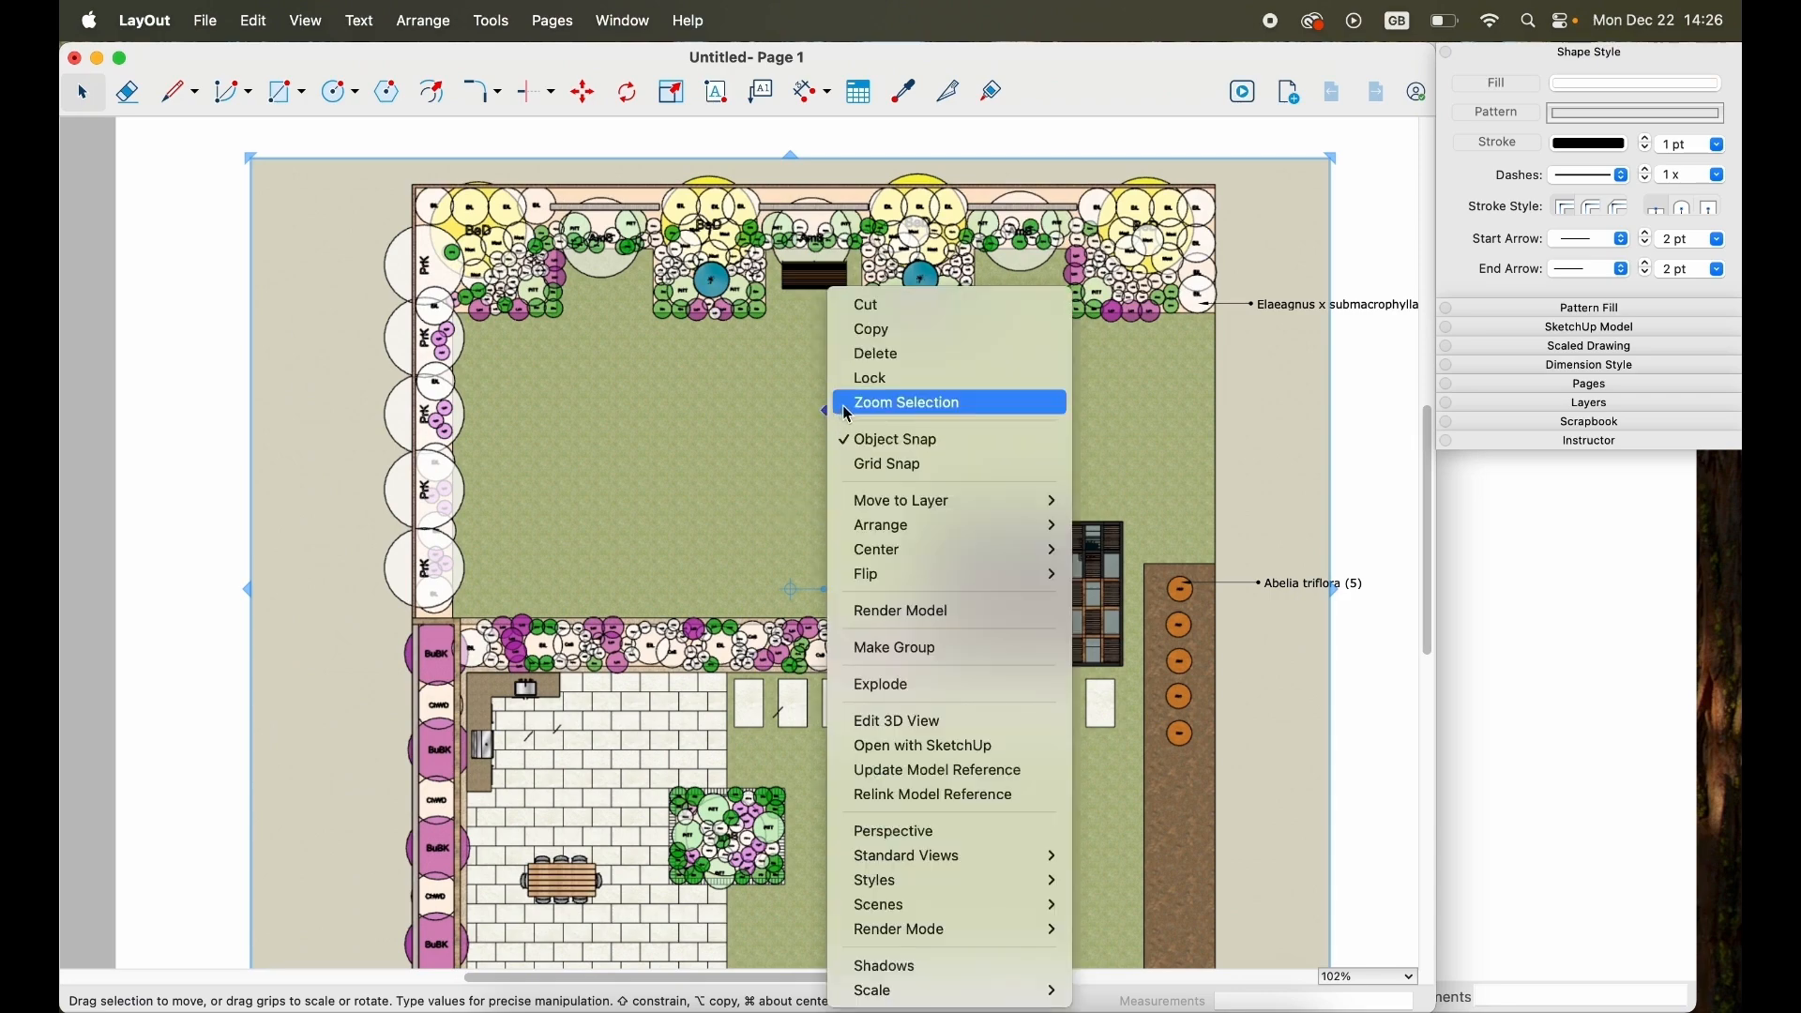
{"action": "left_click", "coordinate": [938, 771]}
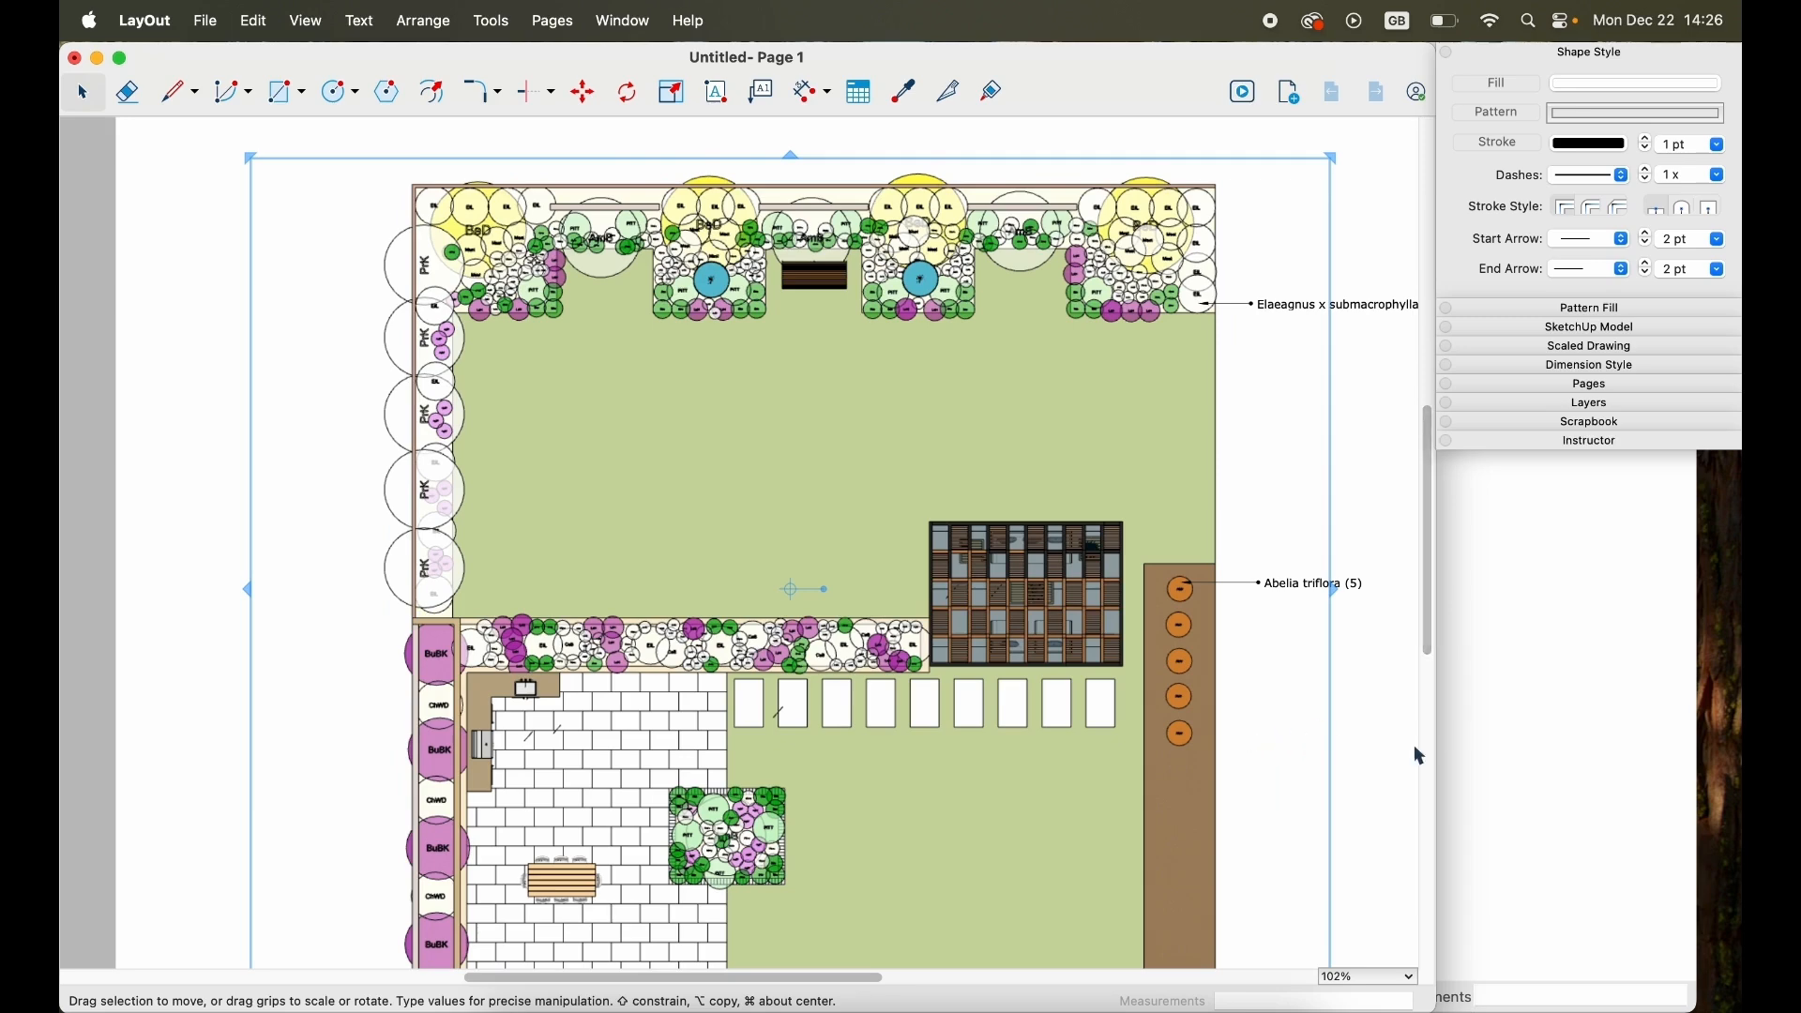
{"action": "left_click", "coordinate": [1409, 748]}
{"action": "scroll", "coordinate": [1242, 752], "scroll_direction": "down", "scroll_amount": 1}
{"action": "left_click_drag", "start_coordinate": [825, 978], "coordinate": [861, 984]}
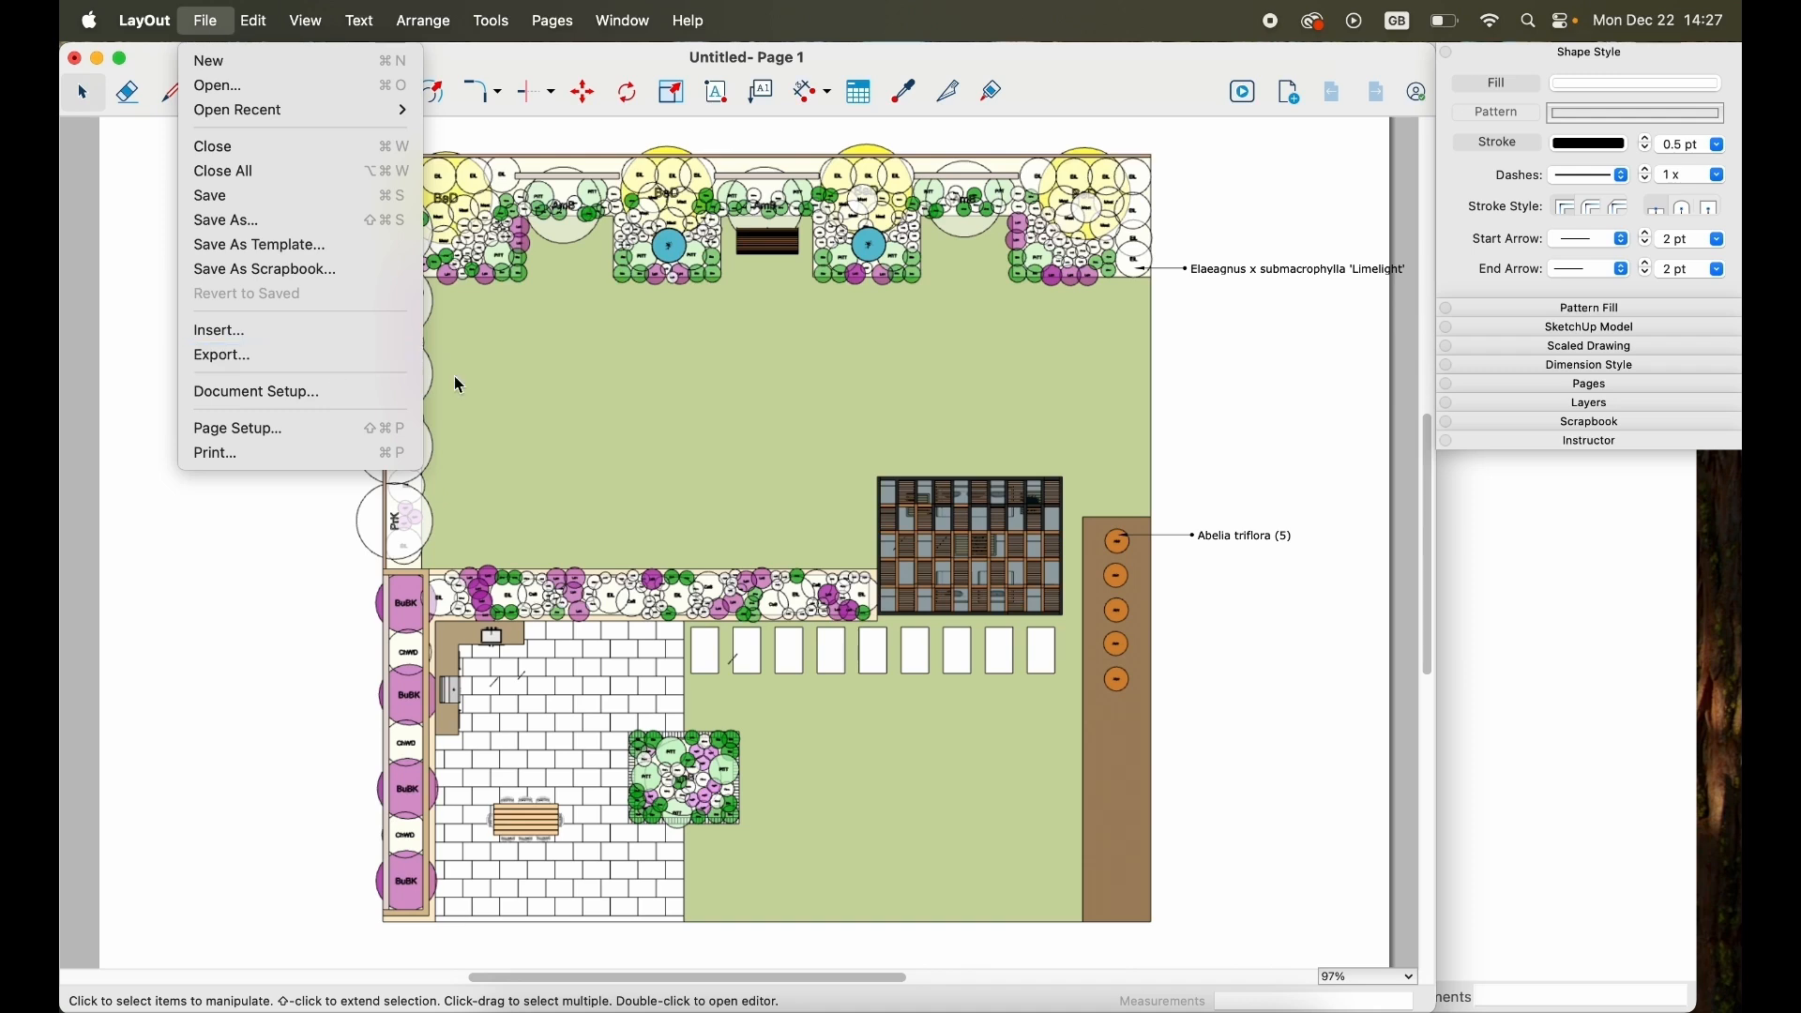
Examine the planting bed beside the pergola up close to check the sharpness of its lines and plant labels.
{"action": "left_click", "coordinate": [1210, 419]}
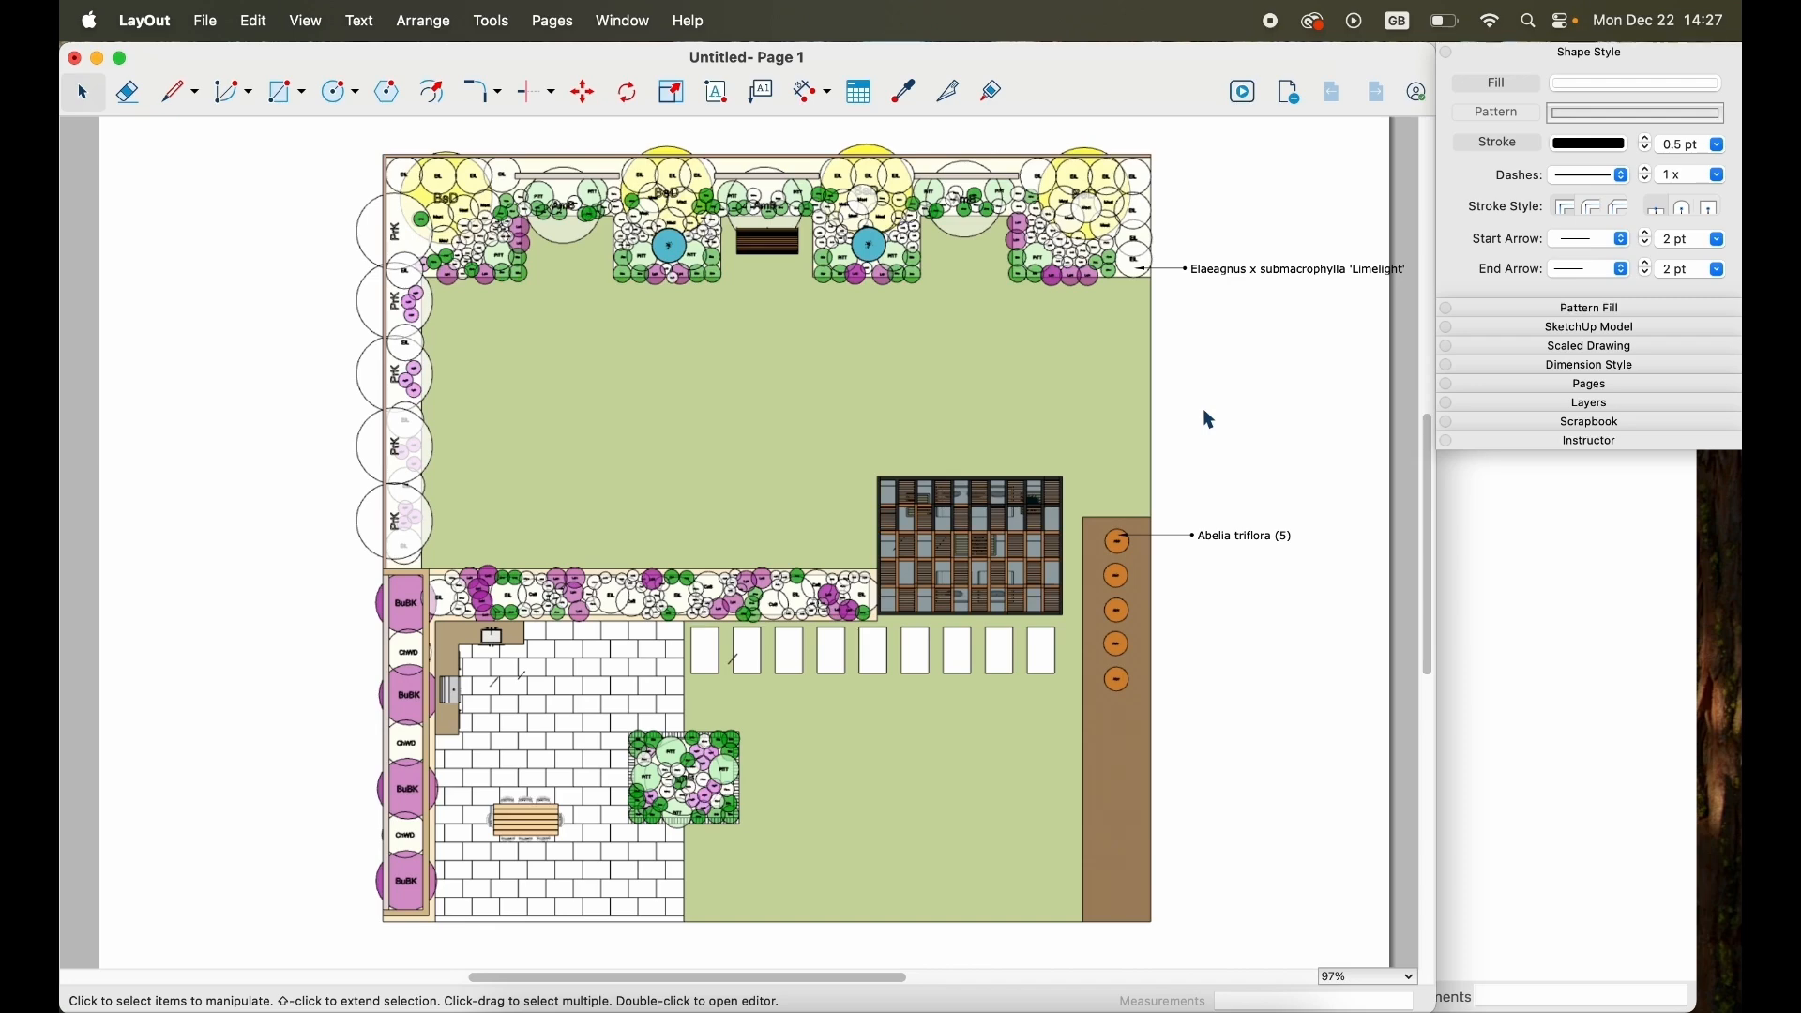
{"action": "scroll", "coordinate": [855, 623], "scroll_direction": "up", "scroll_amount": 6}
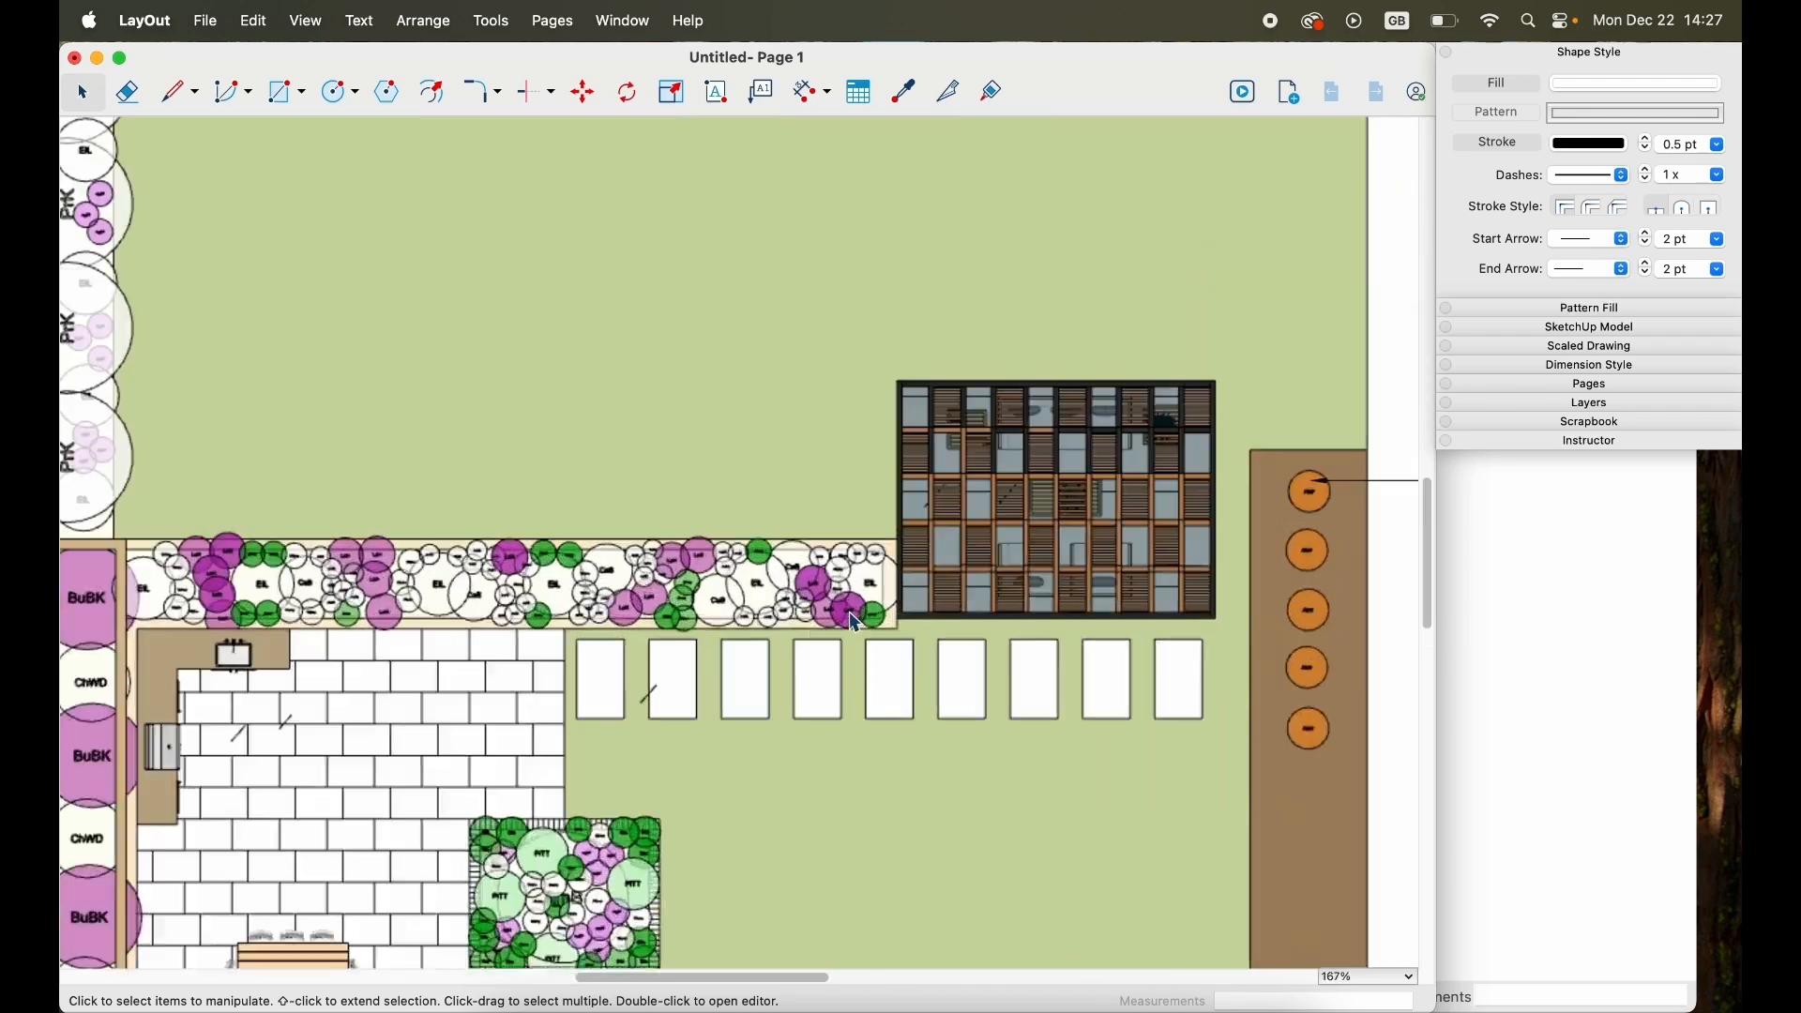
{"action": "scroll", "coordinate": [856, 623], "scroll_direction": "up", "scroll_amount": 1}
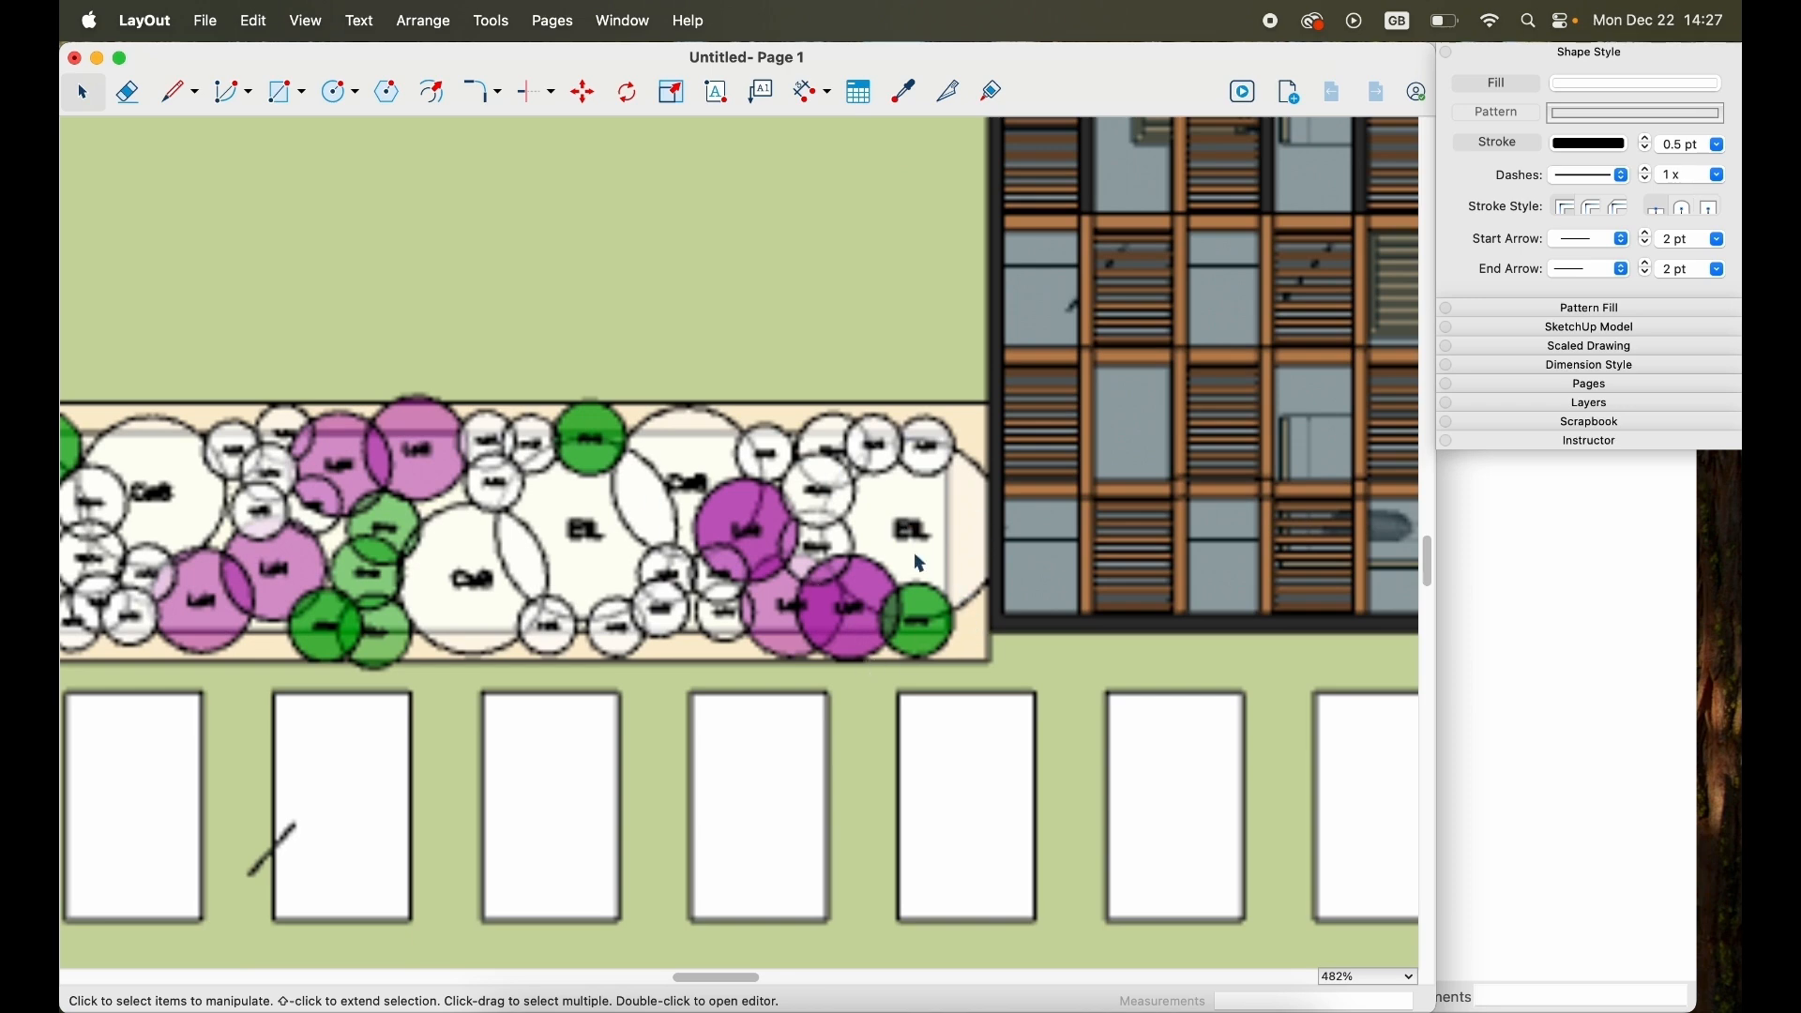
{"action": "scroll", "coordinate": [899, 544], "scroll_direction": "down", "scroll_amount": 10}
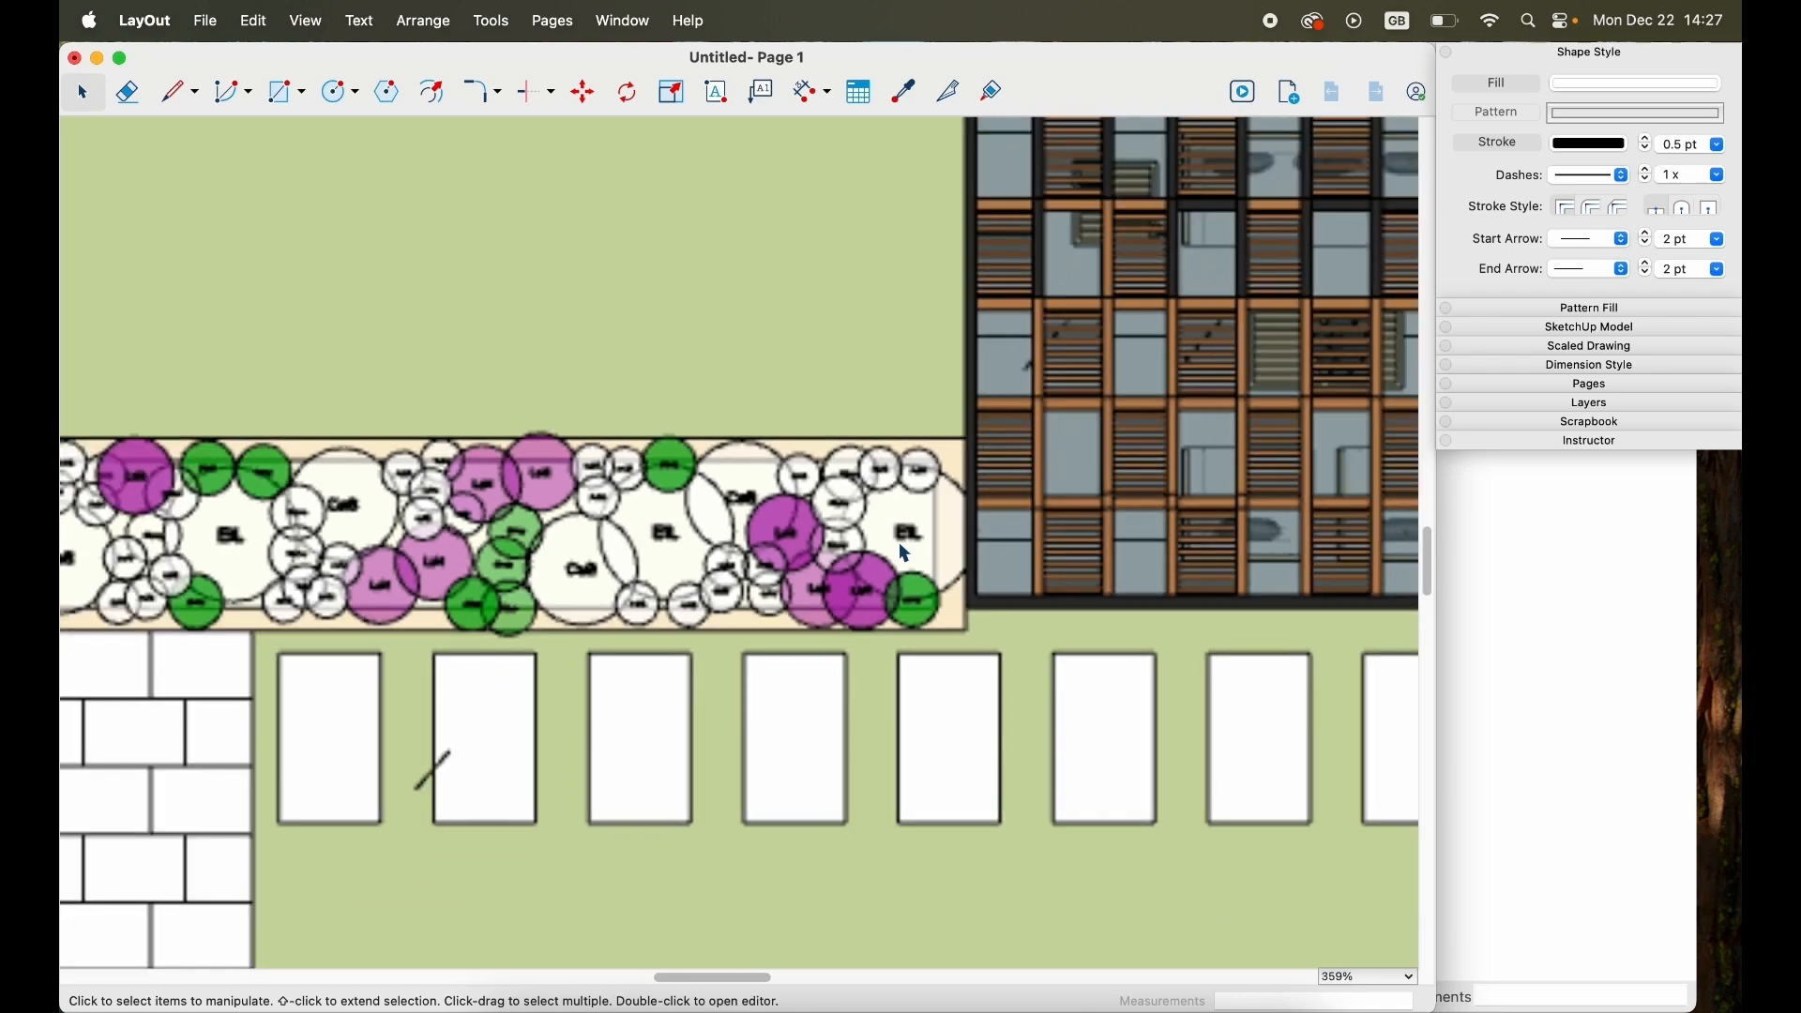
{"action": "scroll", "coordinate": [904, 553], "scroll_direction": "down", "scroll_amount": 2}
{"action": "scroll", "coordinate": [905, 554], "scroll_direction": "down", "scroll_amount": 3}
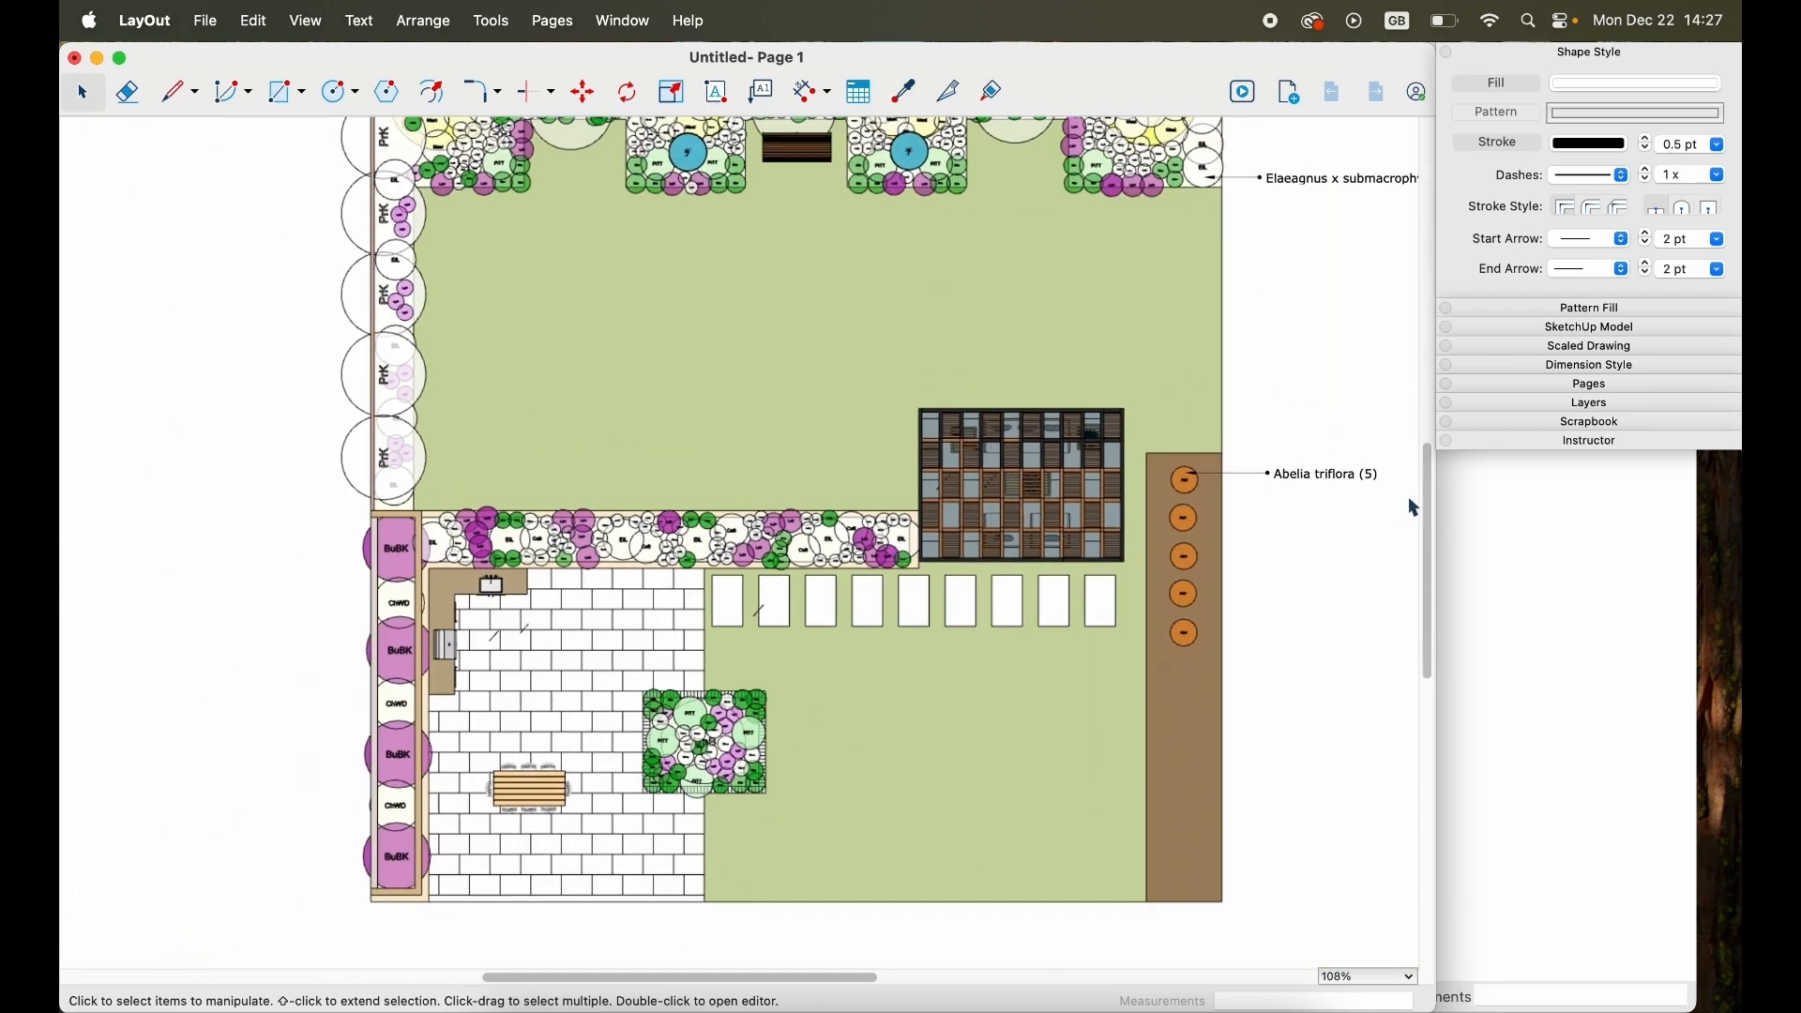
{"action": "left_click_drag", "start_coordinate": [1424, 489], "coordinate": [1427, 474]}
{"action": "scroll", "coordinate": [1218, 521], "scroll_direction": "down", "scroll_amount": 1}
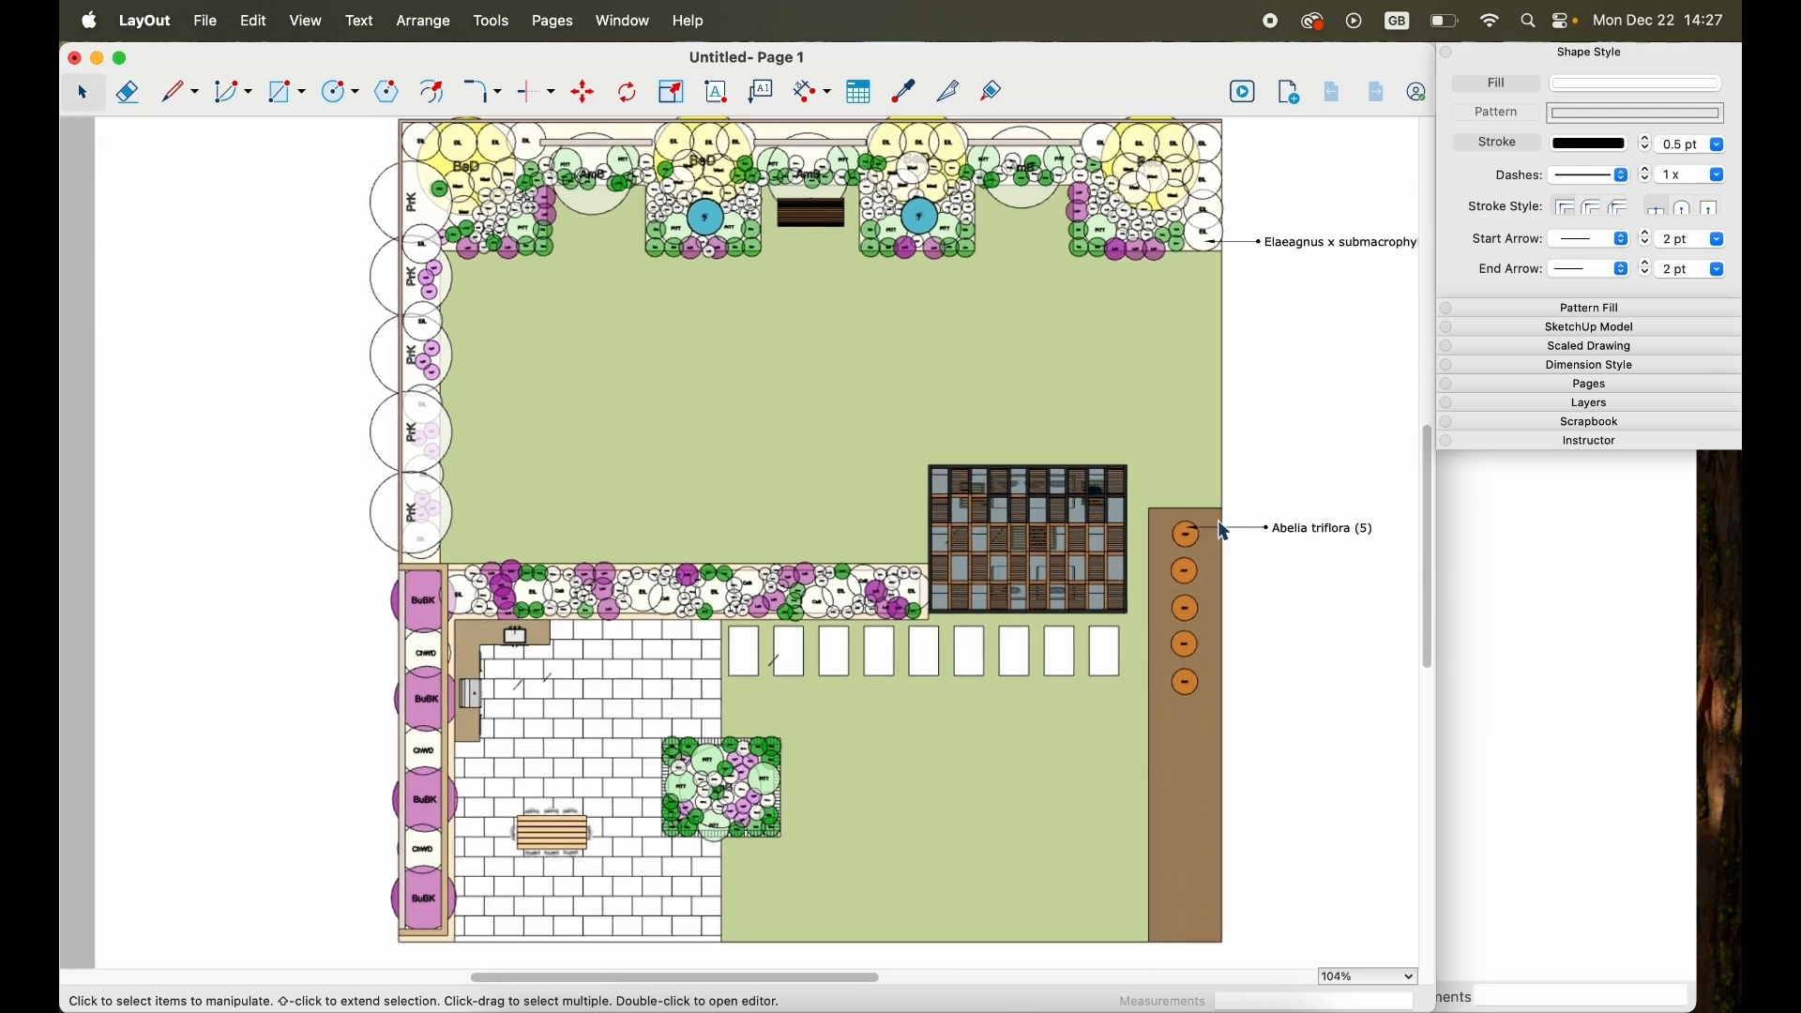
{"action": "scroll", "coordinate": [1247, 511], "scroll_direction": "down", "scroll_amount": 1}
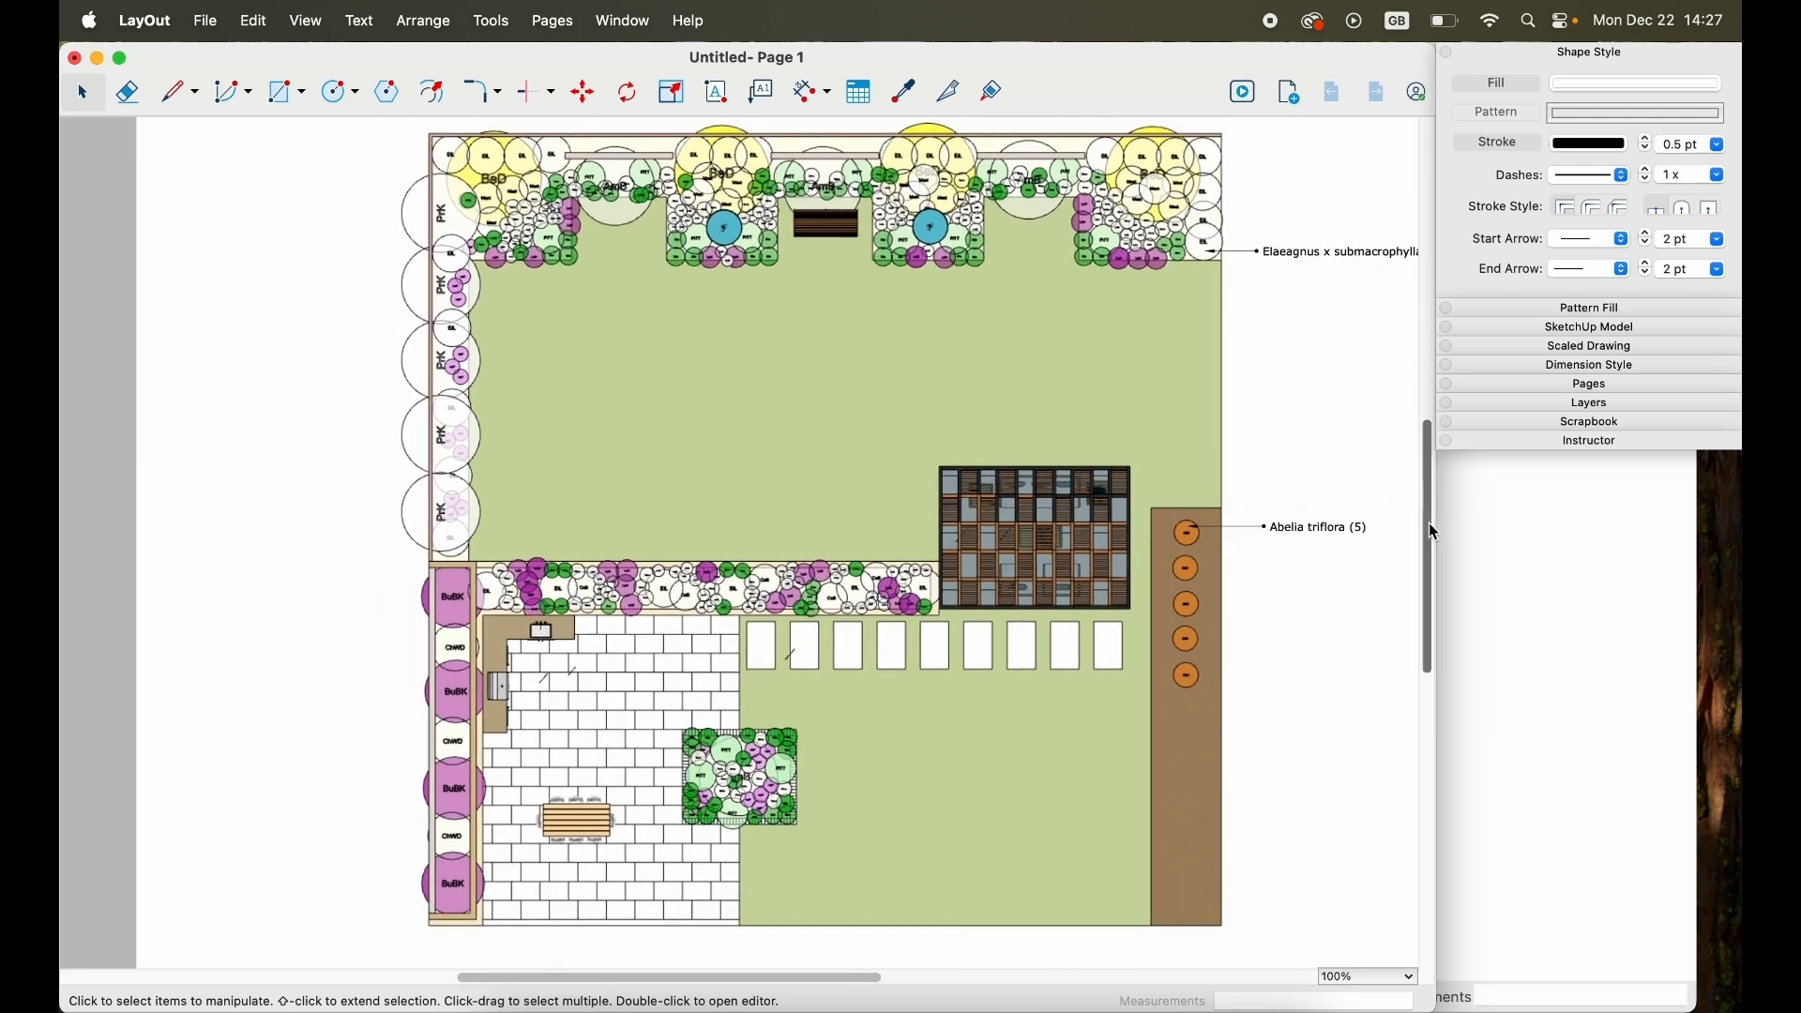
{"action": "left_click_drag", "start_coordinate": [1433, 532], "coordinate": [1431, 512]}
Set the garden plan viewport's render mode to Hybrid.
{"action": "left_click", "coordinate": [864, 472]}
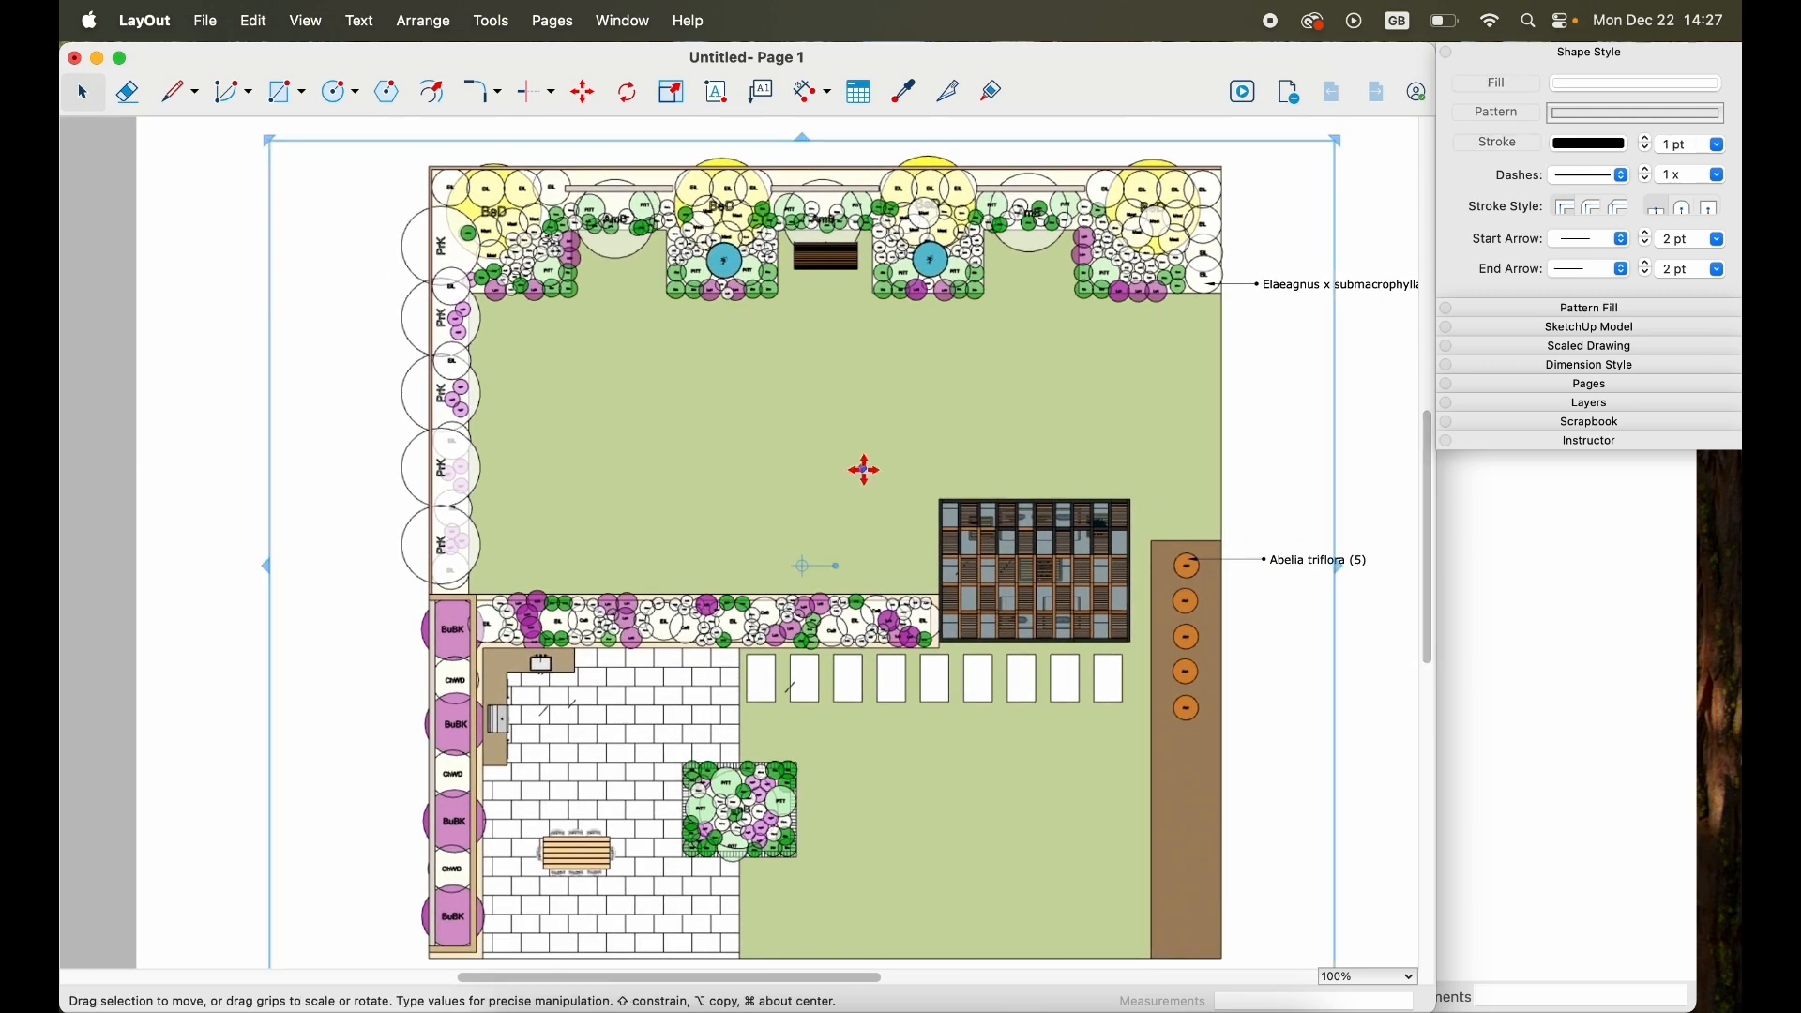
{"action": "right_click", "coordinate": [815, 439]}
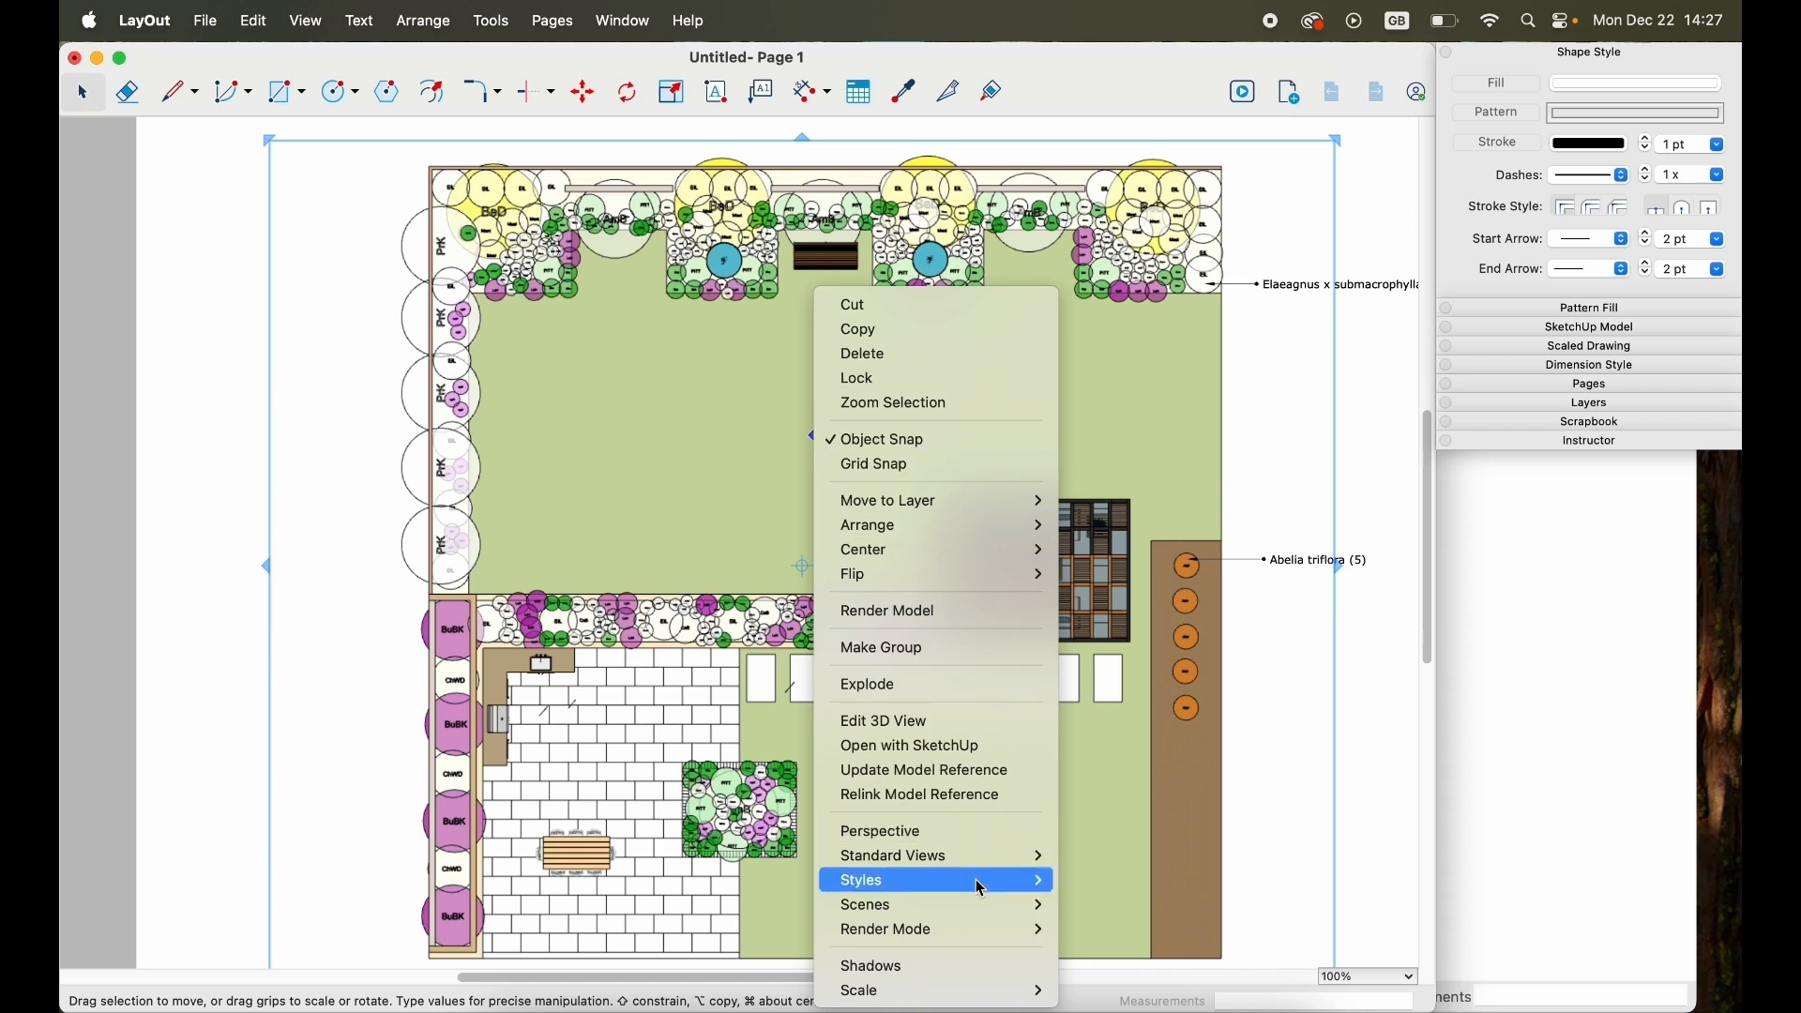
{"action": "mouse_move", "coordinate": [902, 941]}
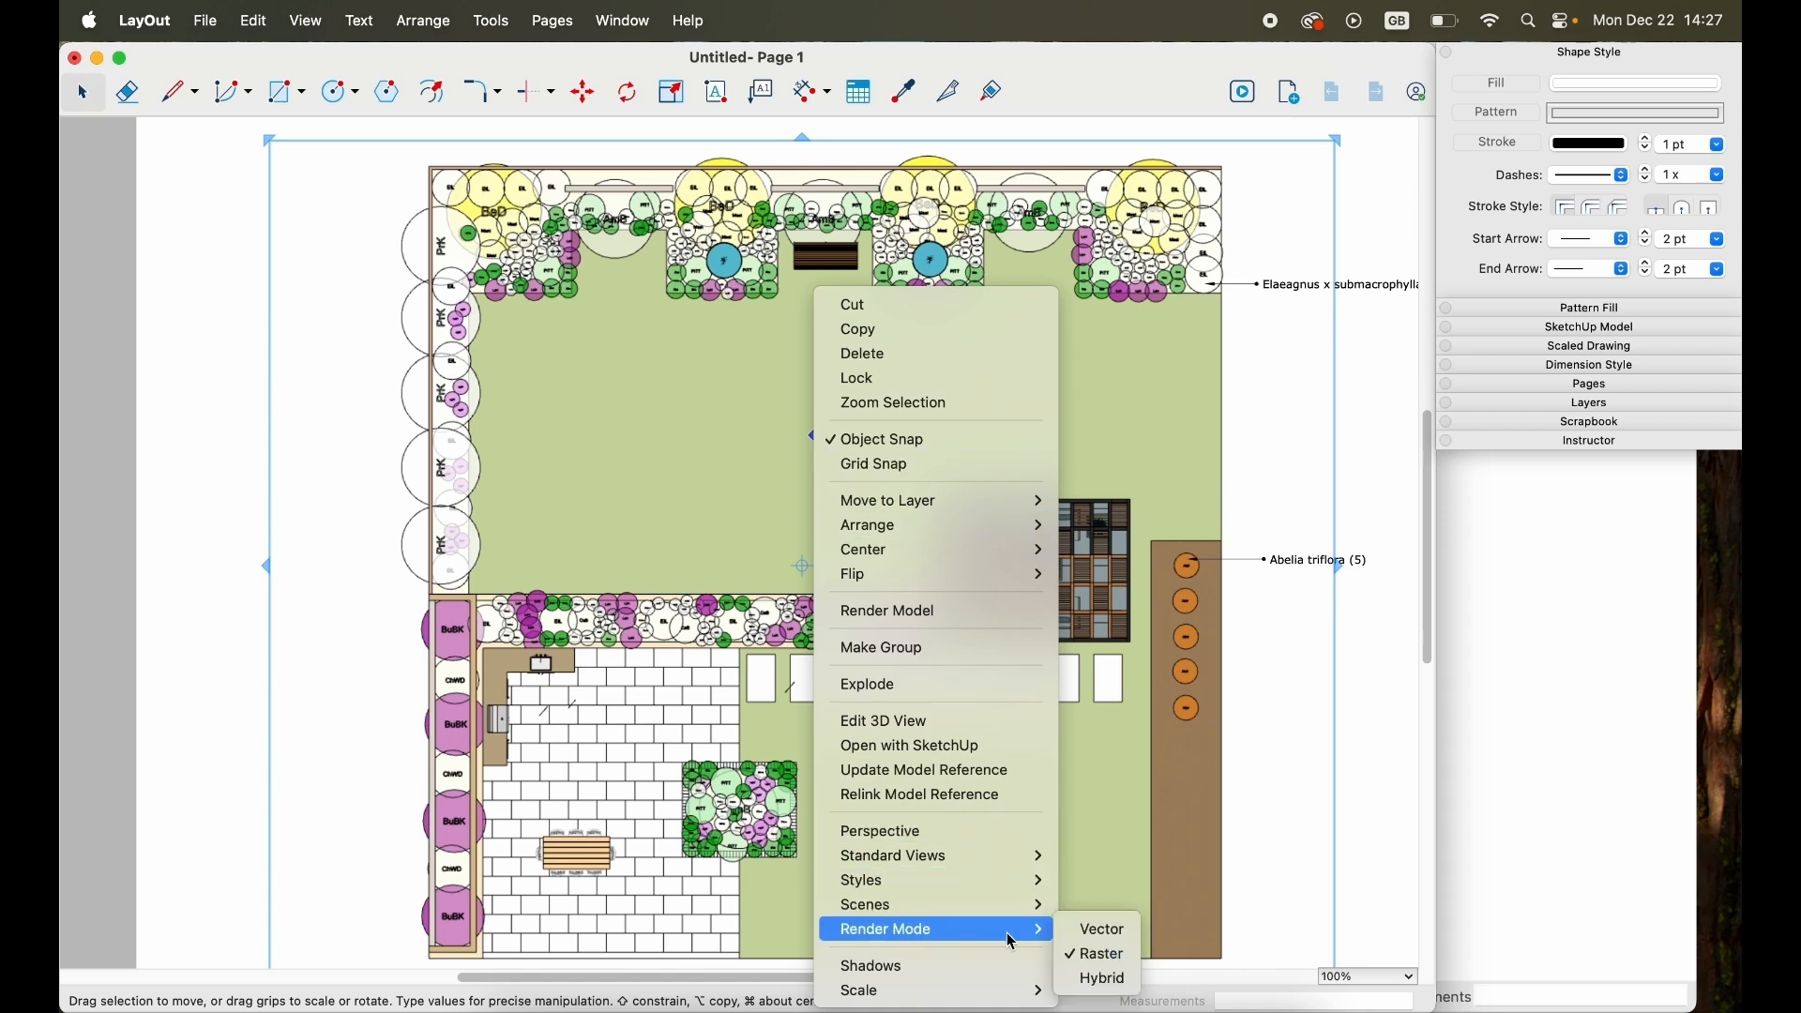
{"action": "left_click", "coordinate": [1099, 981]}
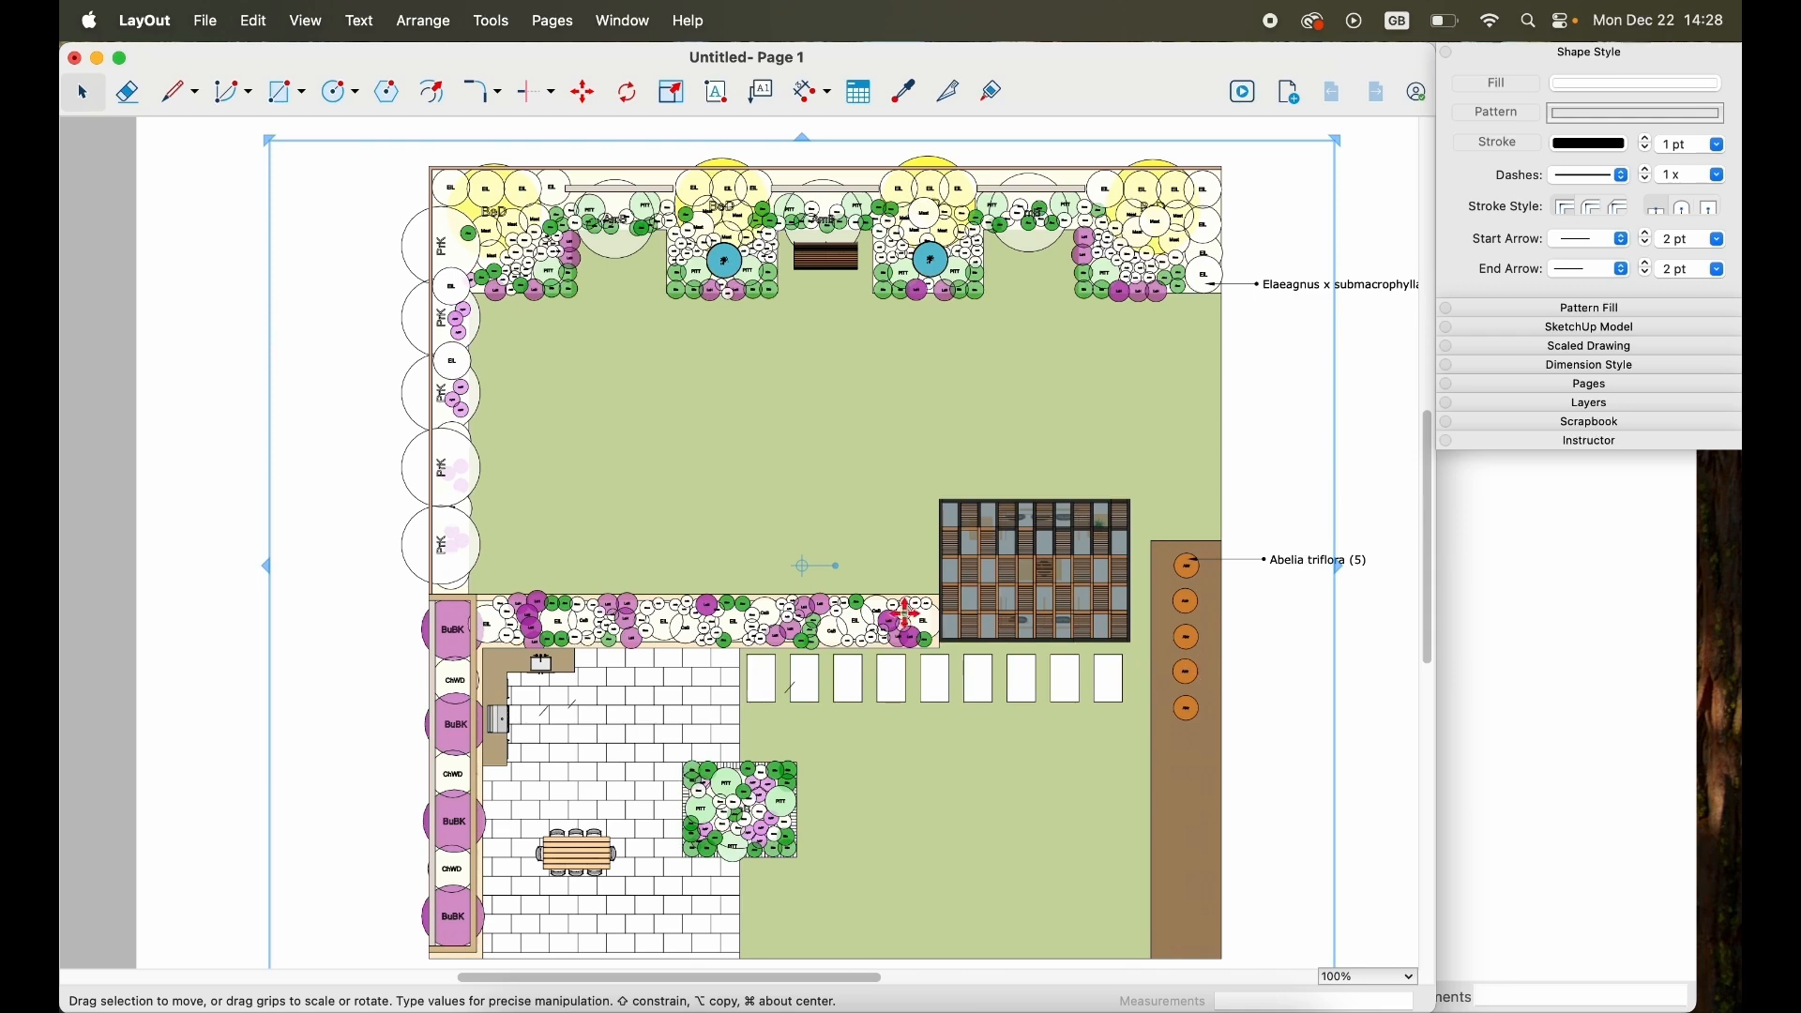
Examine the outlines and labels of the PrK trees along the plan's border at high magnification.
{"action": "scroll", "coordinate": [452, 562], "scroll_direction": "up", "scroll_amount": 5}
{"action": "scroll", "coordinate": [455, 549], "scroll_direction": "up", "scroll_amount": 10}
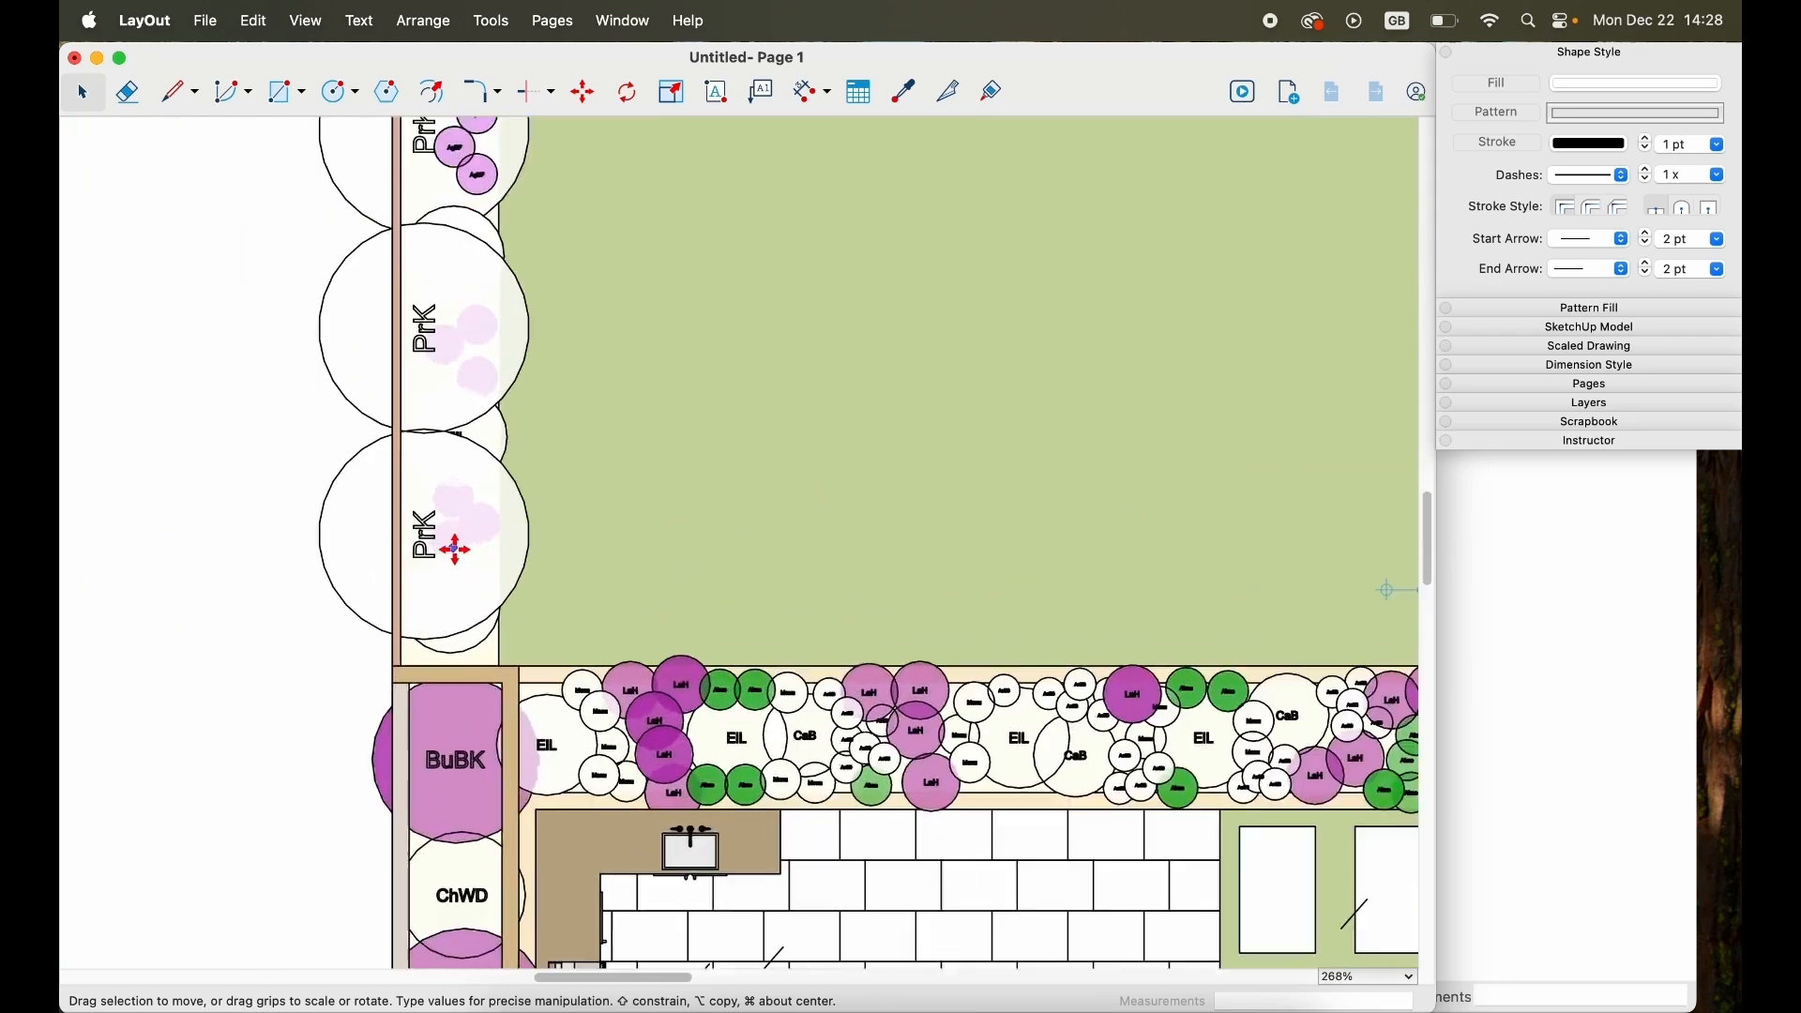
{"action": "scroll", "coordinate": [653, 502], "scroll_direction": "up", "scroll_amount": 10}
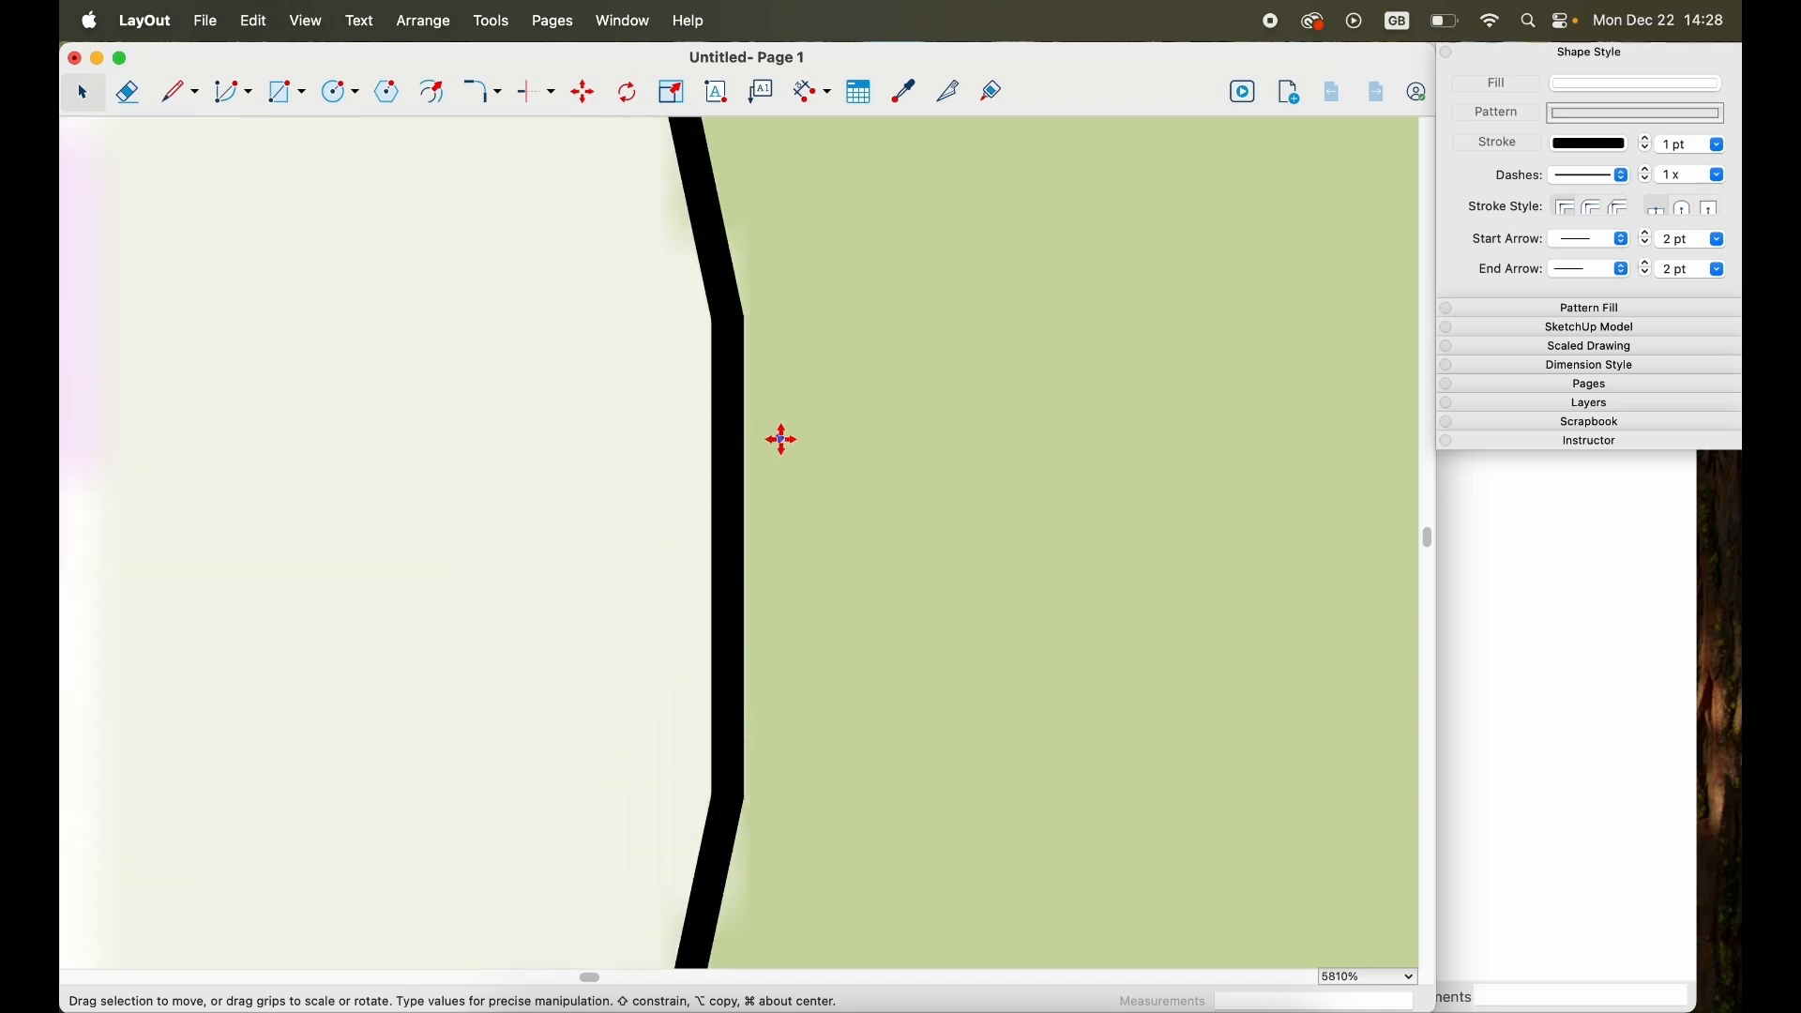
{"action": "scroll", "coordinate": [764, 359], "scroll_direction": "down", "scroll_amount": 15}
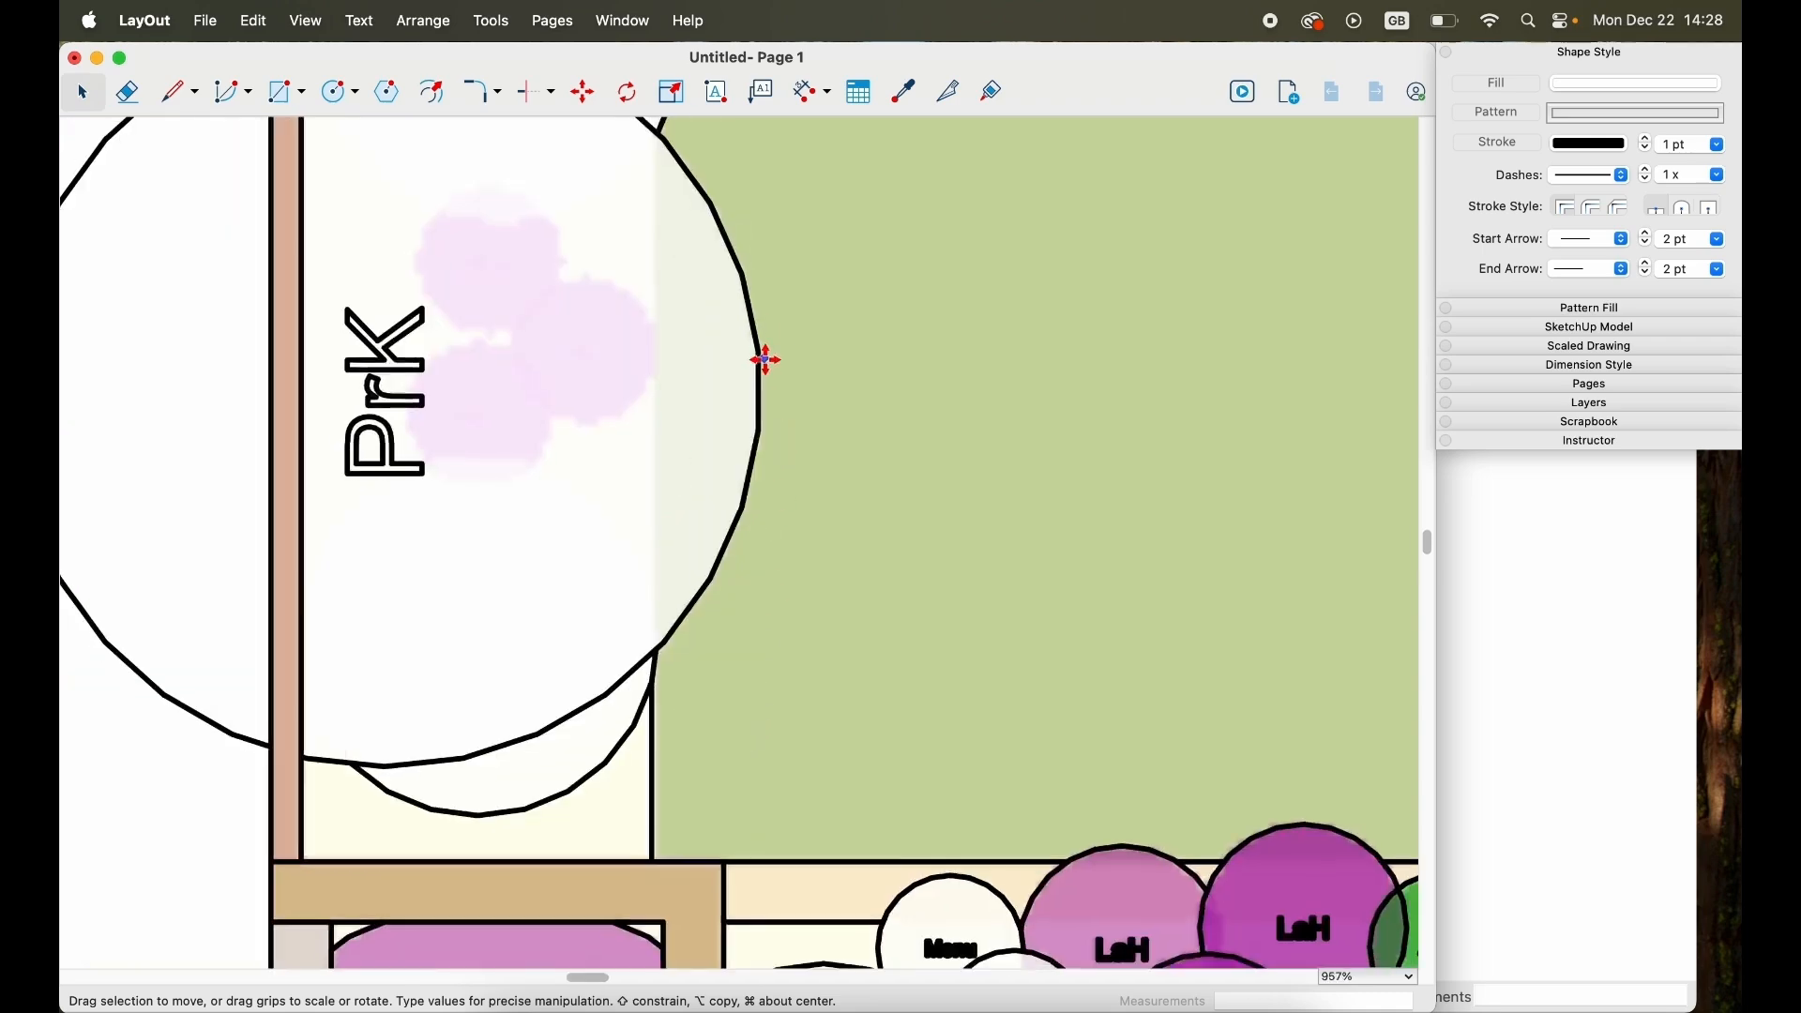
{"action": "scroll", "coordinate": [766, 360], "scroll_direction": "down", "scroll_amount": 5}
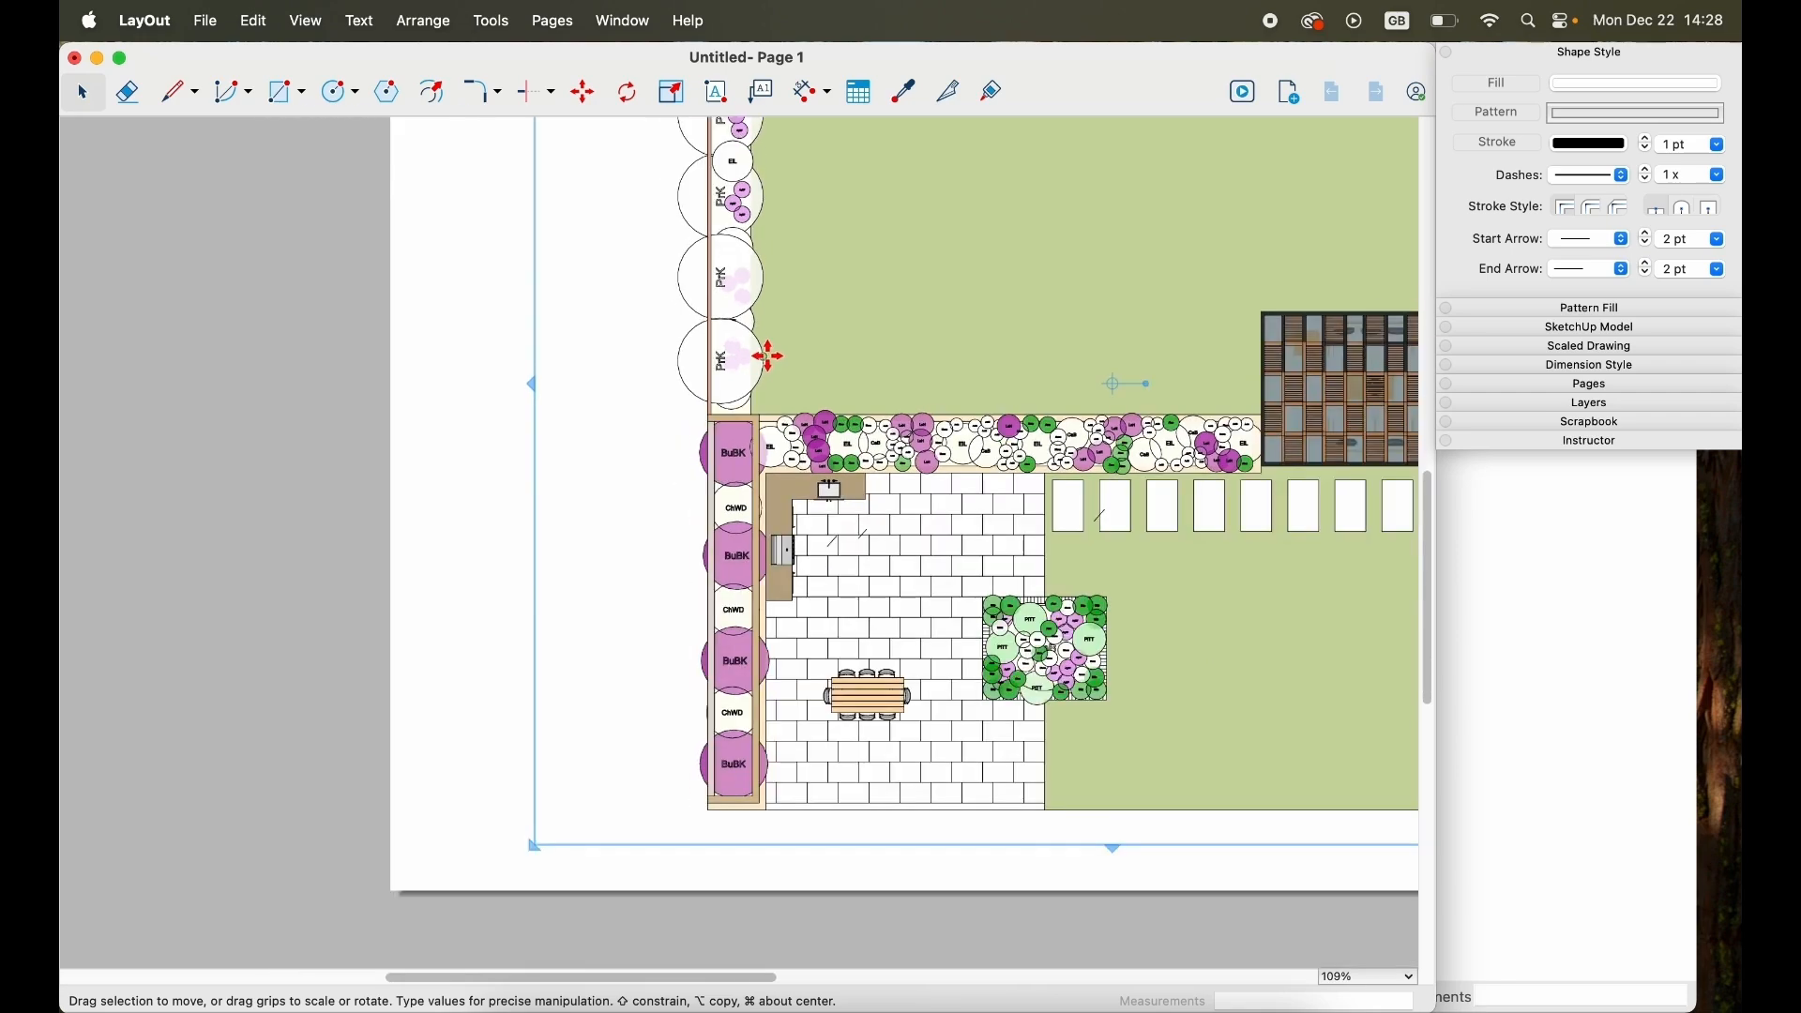
{"action": "middle_click_drag", "start_coordinate": [957, 452], "coordinate": [816, 587]}
{"action": "scroll", "coordinate": [829, 553], "scroll_direction": "down", "scroll_amount": 2}
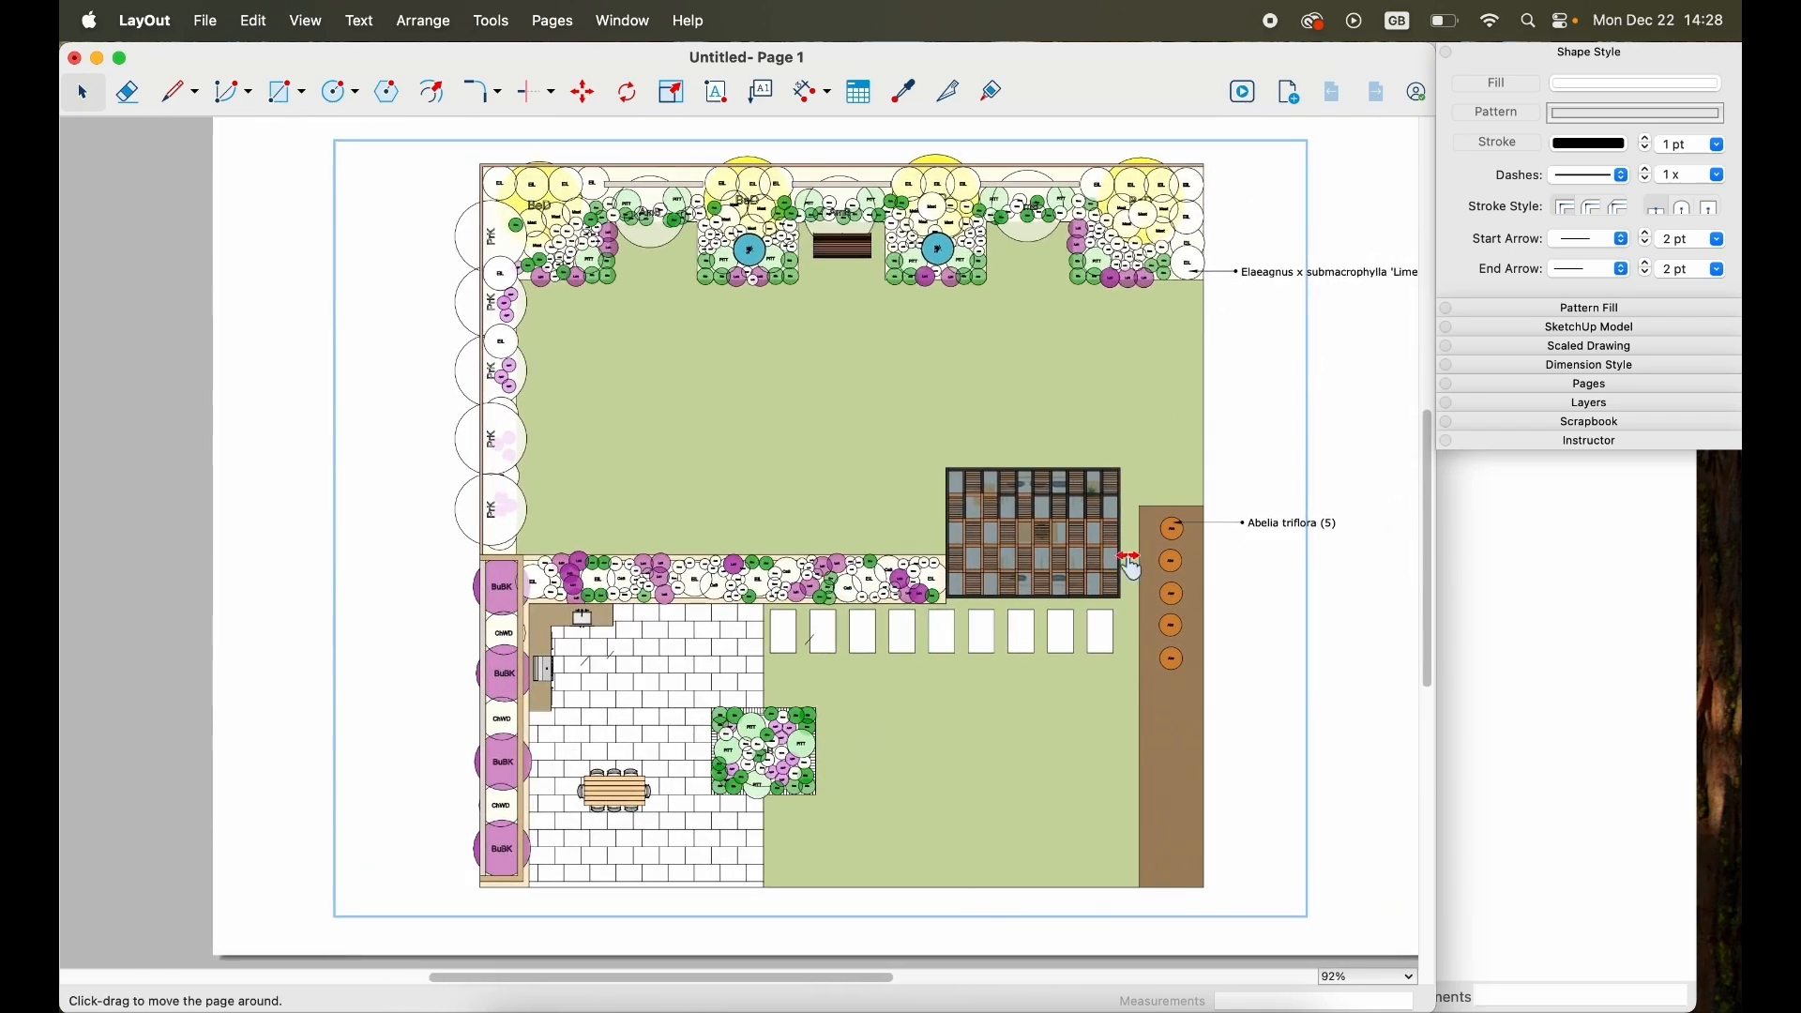
Examine the Abtr plant symbols in the brown bed up close to check their outlines and labels.
{"action": "left_click", "coordinate": [1189, 547]}
{"action": "scroll", "coordinate": [861, 609], "scroll_direction": "up", "scroll_amount": 1}
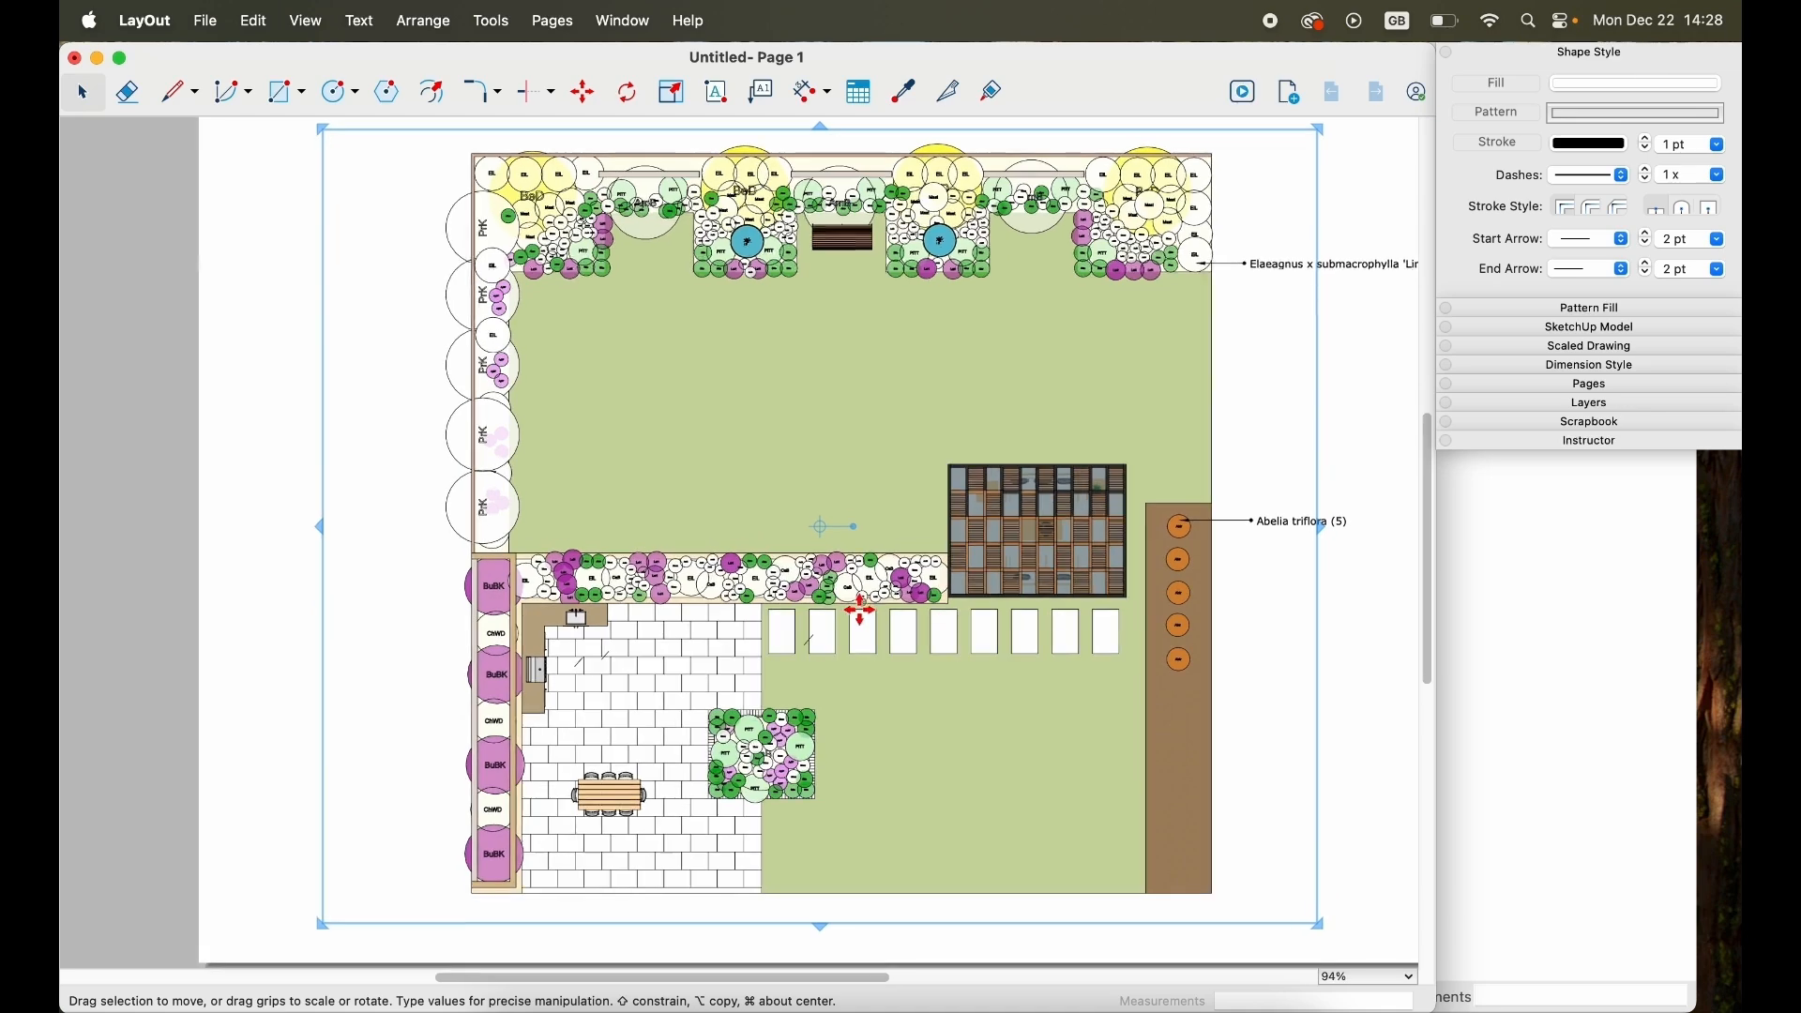
{"action": "scroll", "coordinate": [1246, 623], "scroll_direction": "up", "scroll_amount": 8}
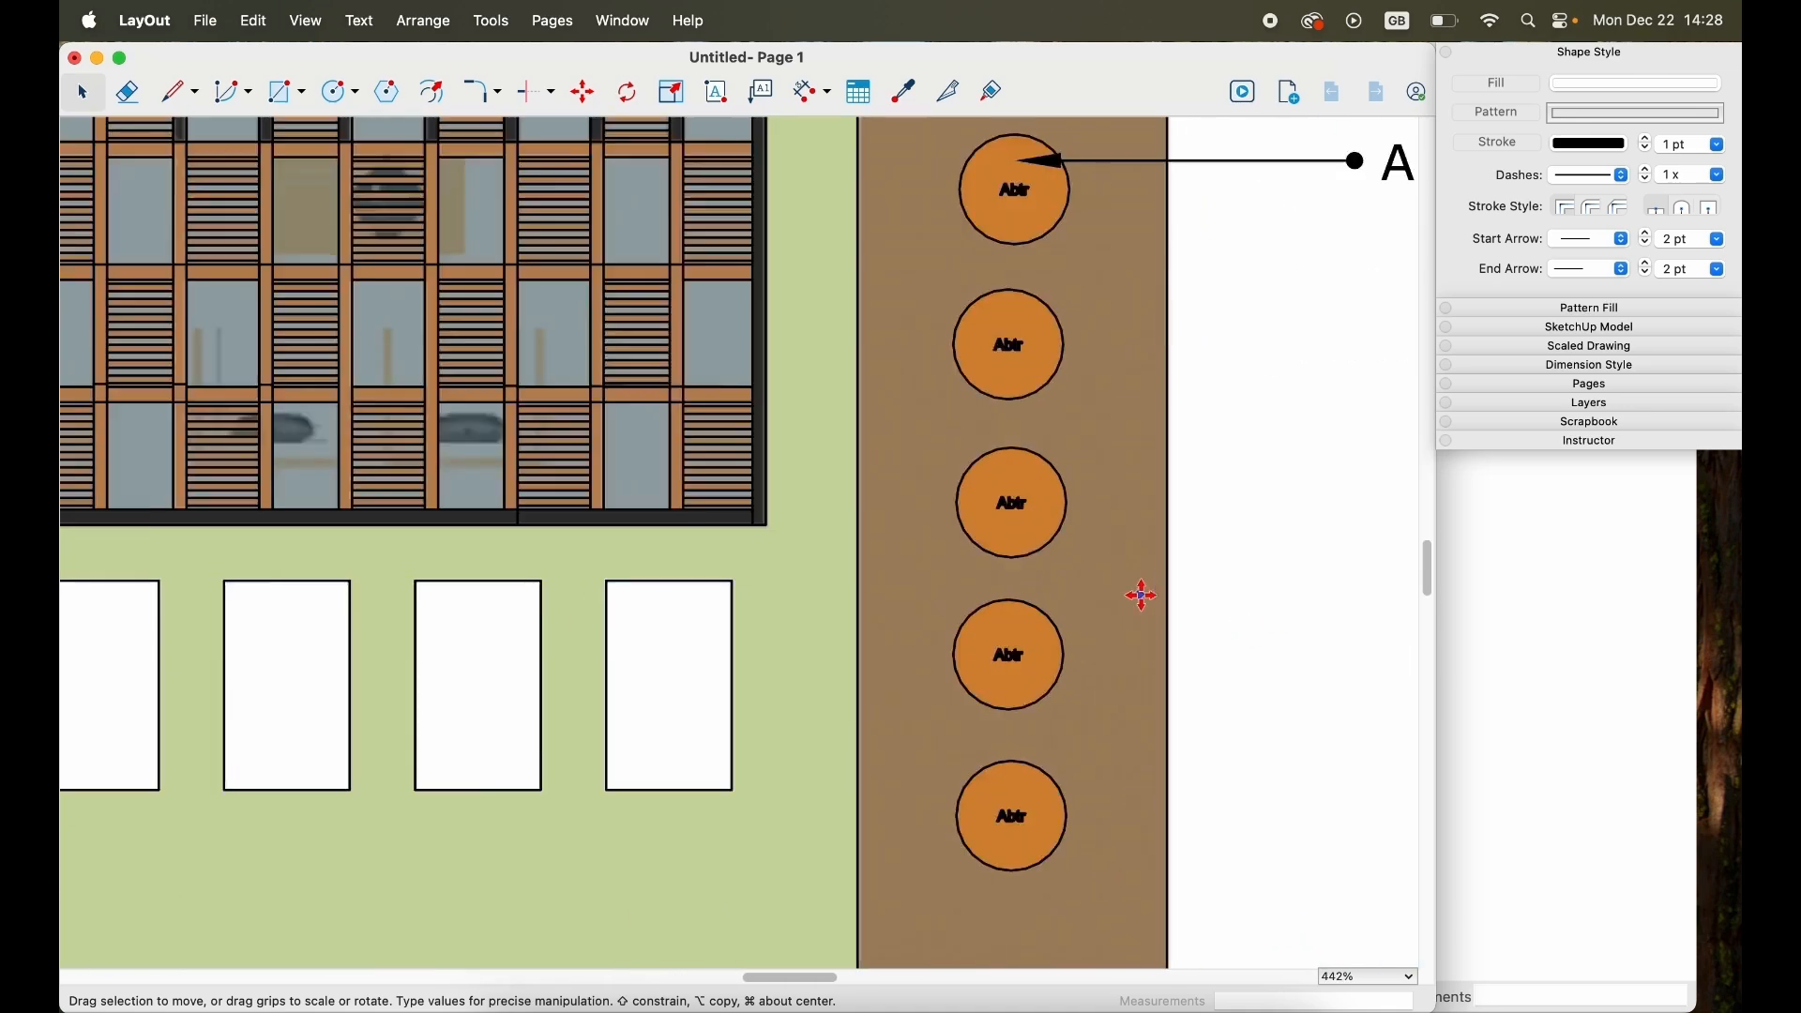
{"action": "scroll", "coordinate": [1141, 595], "scroll_direction": "up", "scroll_amount": 2}
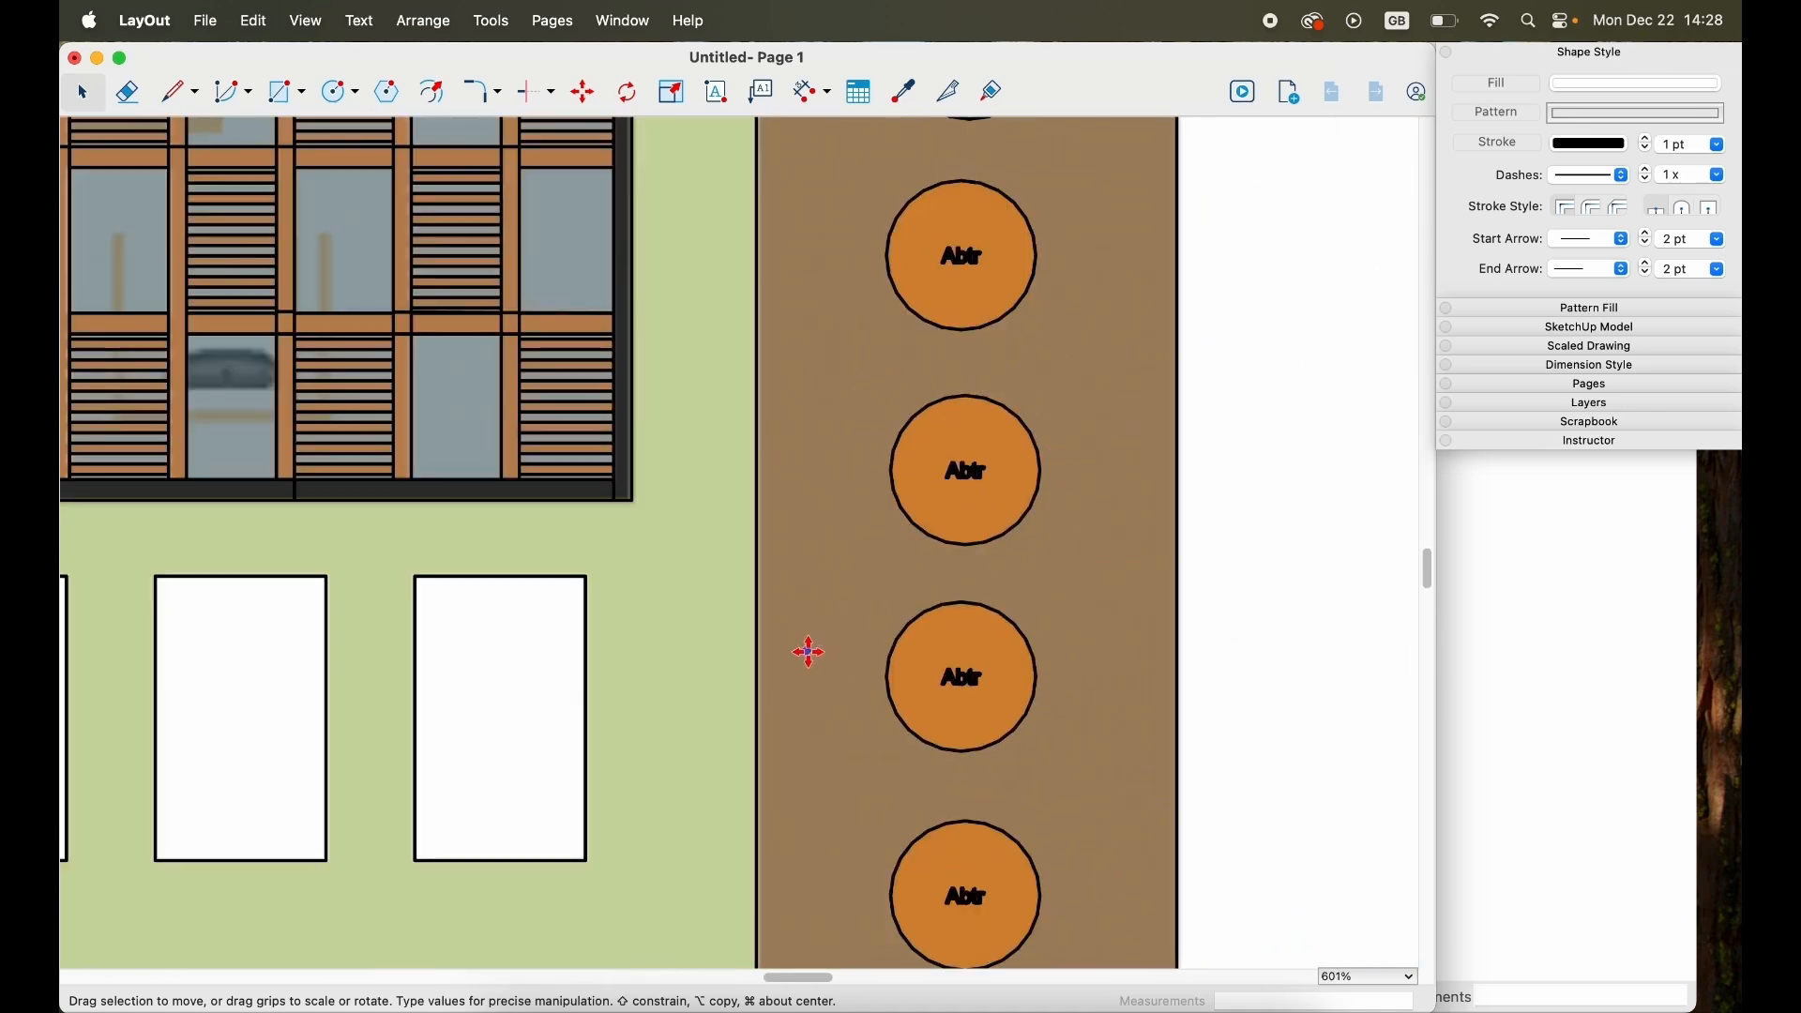
{"action": "scroll", "coordinate": [808, 652], "scroll_direction": "down", "scroll_amount": 8}
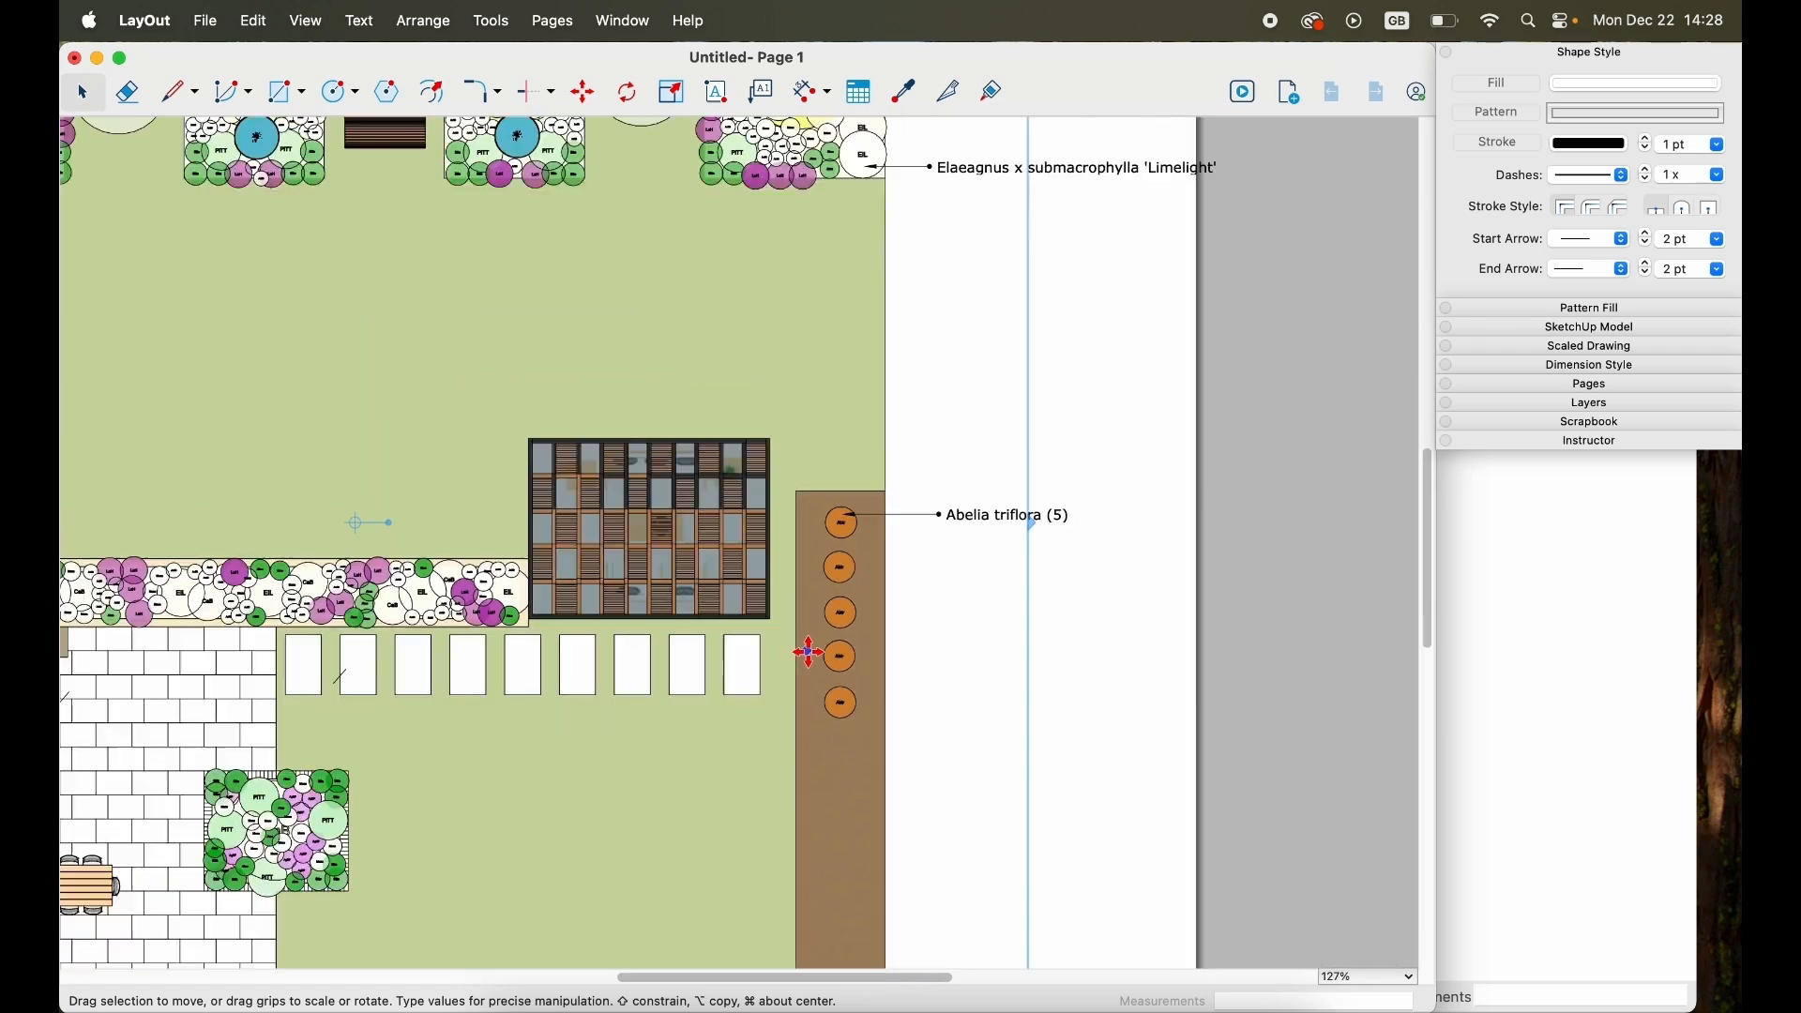
{"action": "scroll", "coordinate": [808, 652], "scroll_direction": "down", "scroll_amount": 1}
{"action": "key", "text": "h"}
{"action": "left_click_drag", "start_coordinate": [649, 644], "coordinate": [1035, 642]}
{"action": "scroll", "coordinate": [982, 640], "scroll_direction": "down", "scroll_amount": 1}
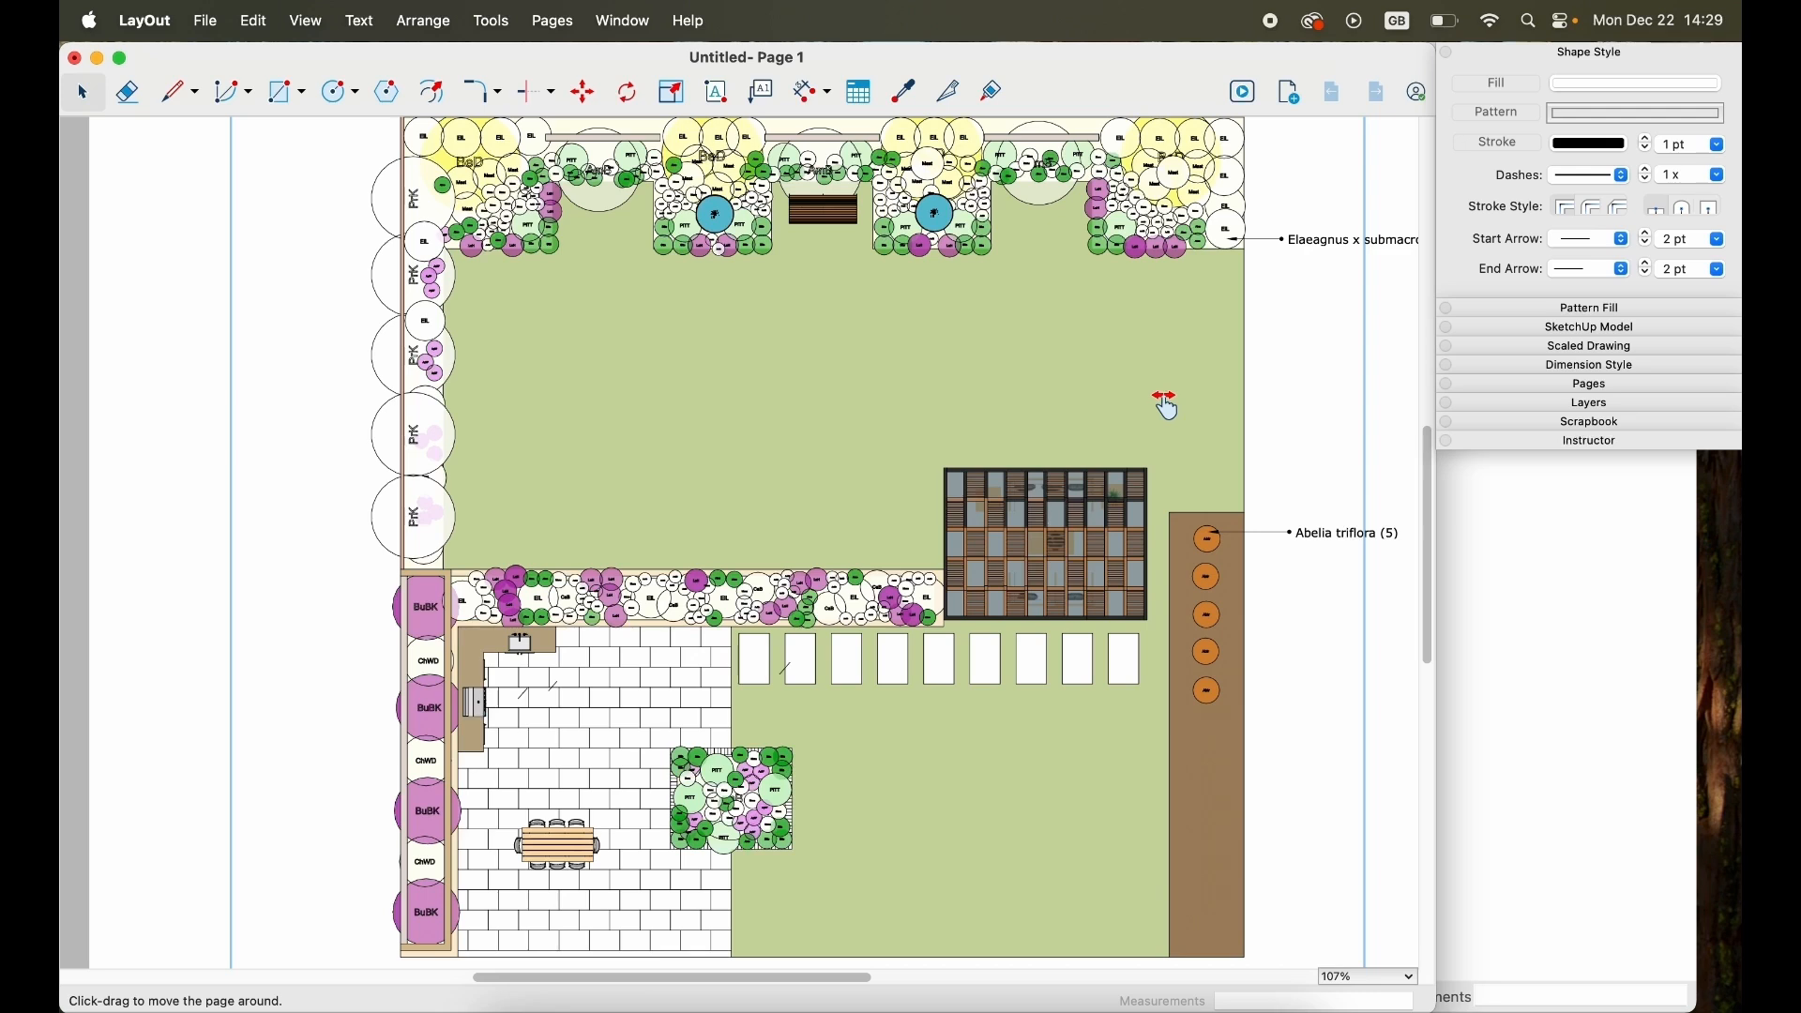
Review the Vector, Raster and Hybrid render mode options of the garden plan viewport.
{"action": "right_click", "coordinate": [827, 411]}
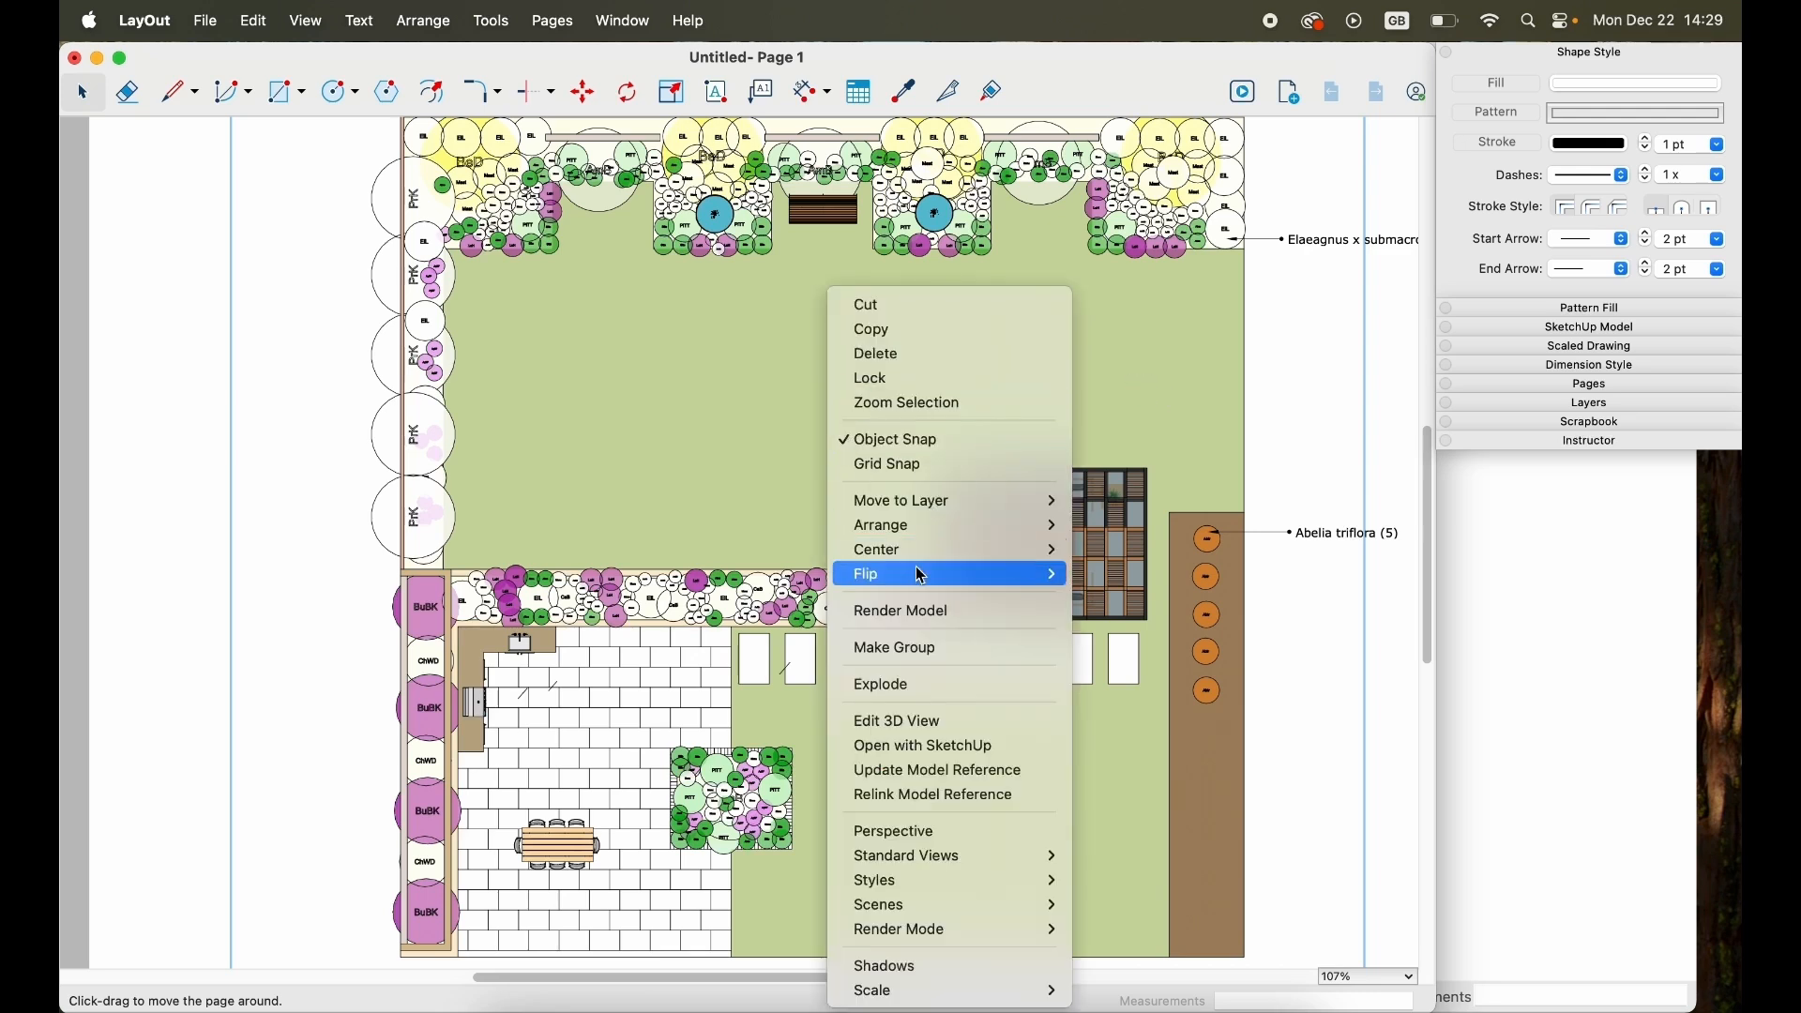
{"action": "mouse_move", "coordinate": [970, 929]}
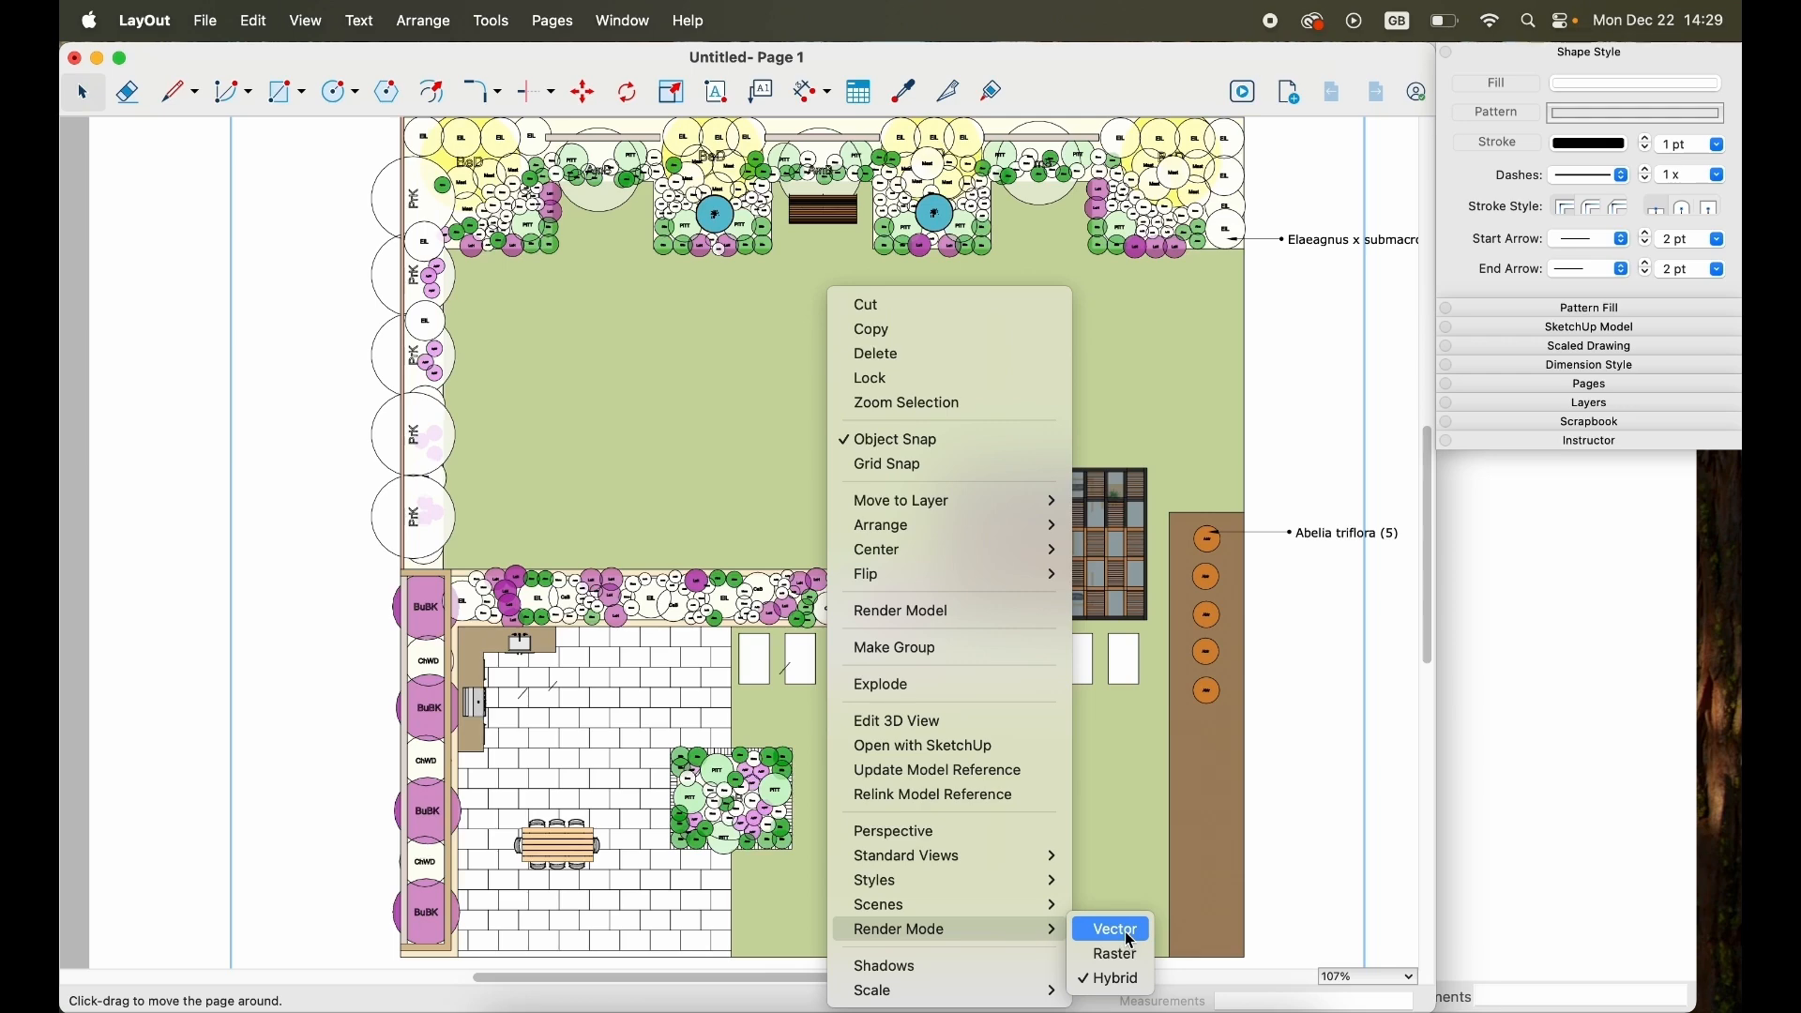
{"action": "left_click", "coordinate": [1365, 796]}
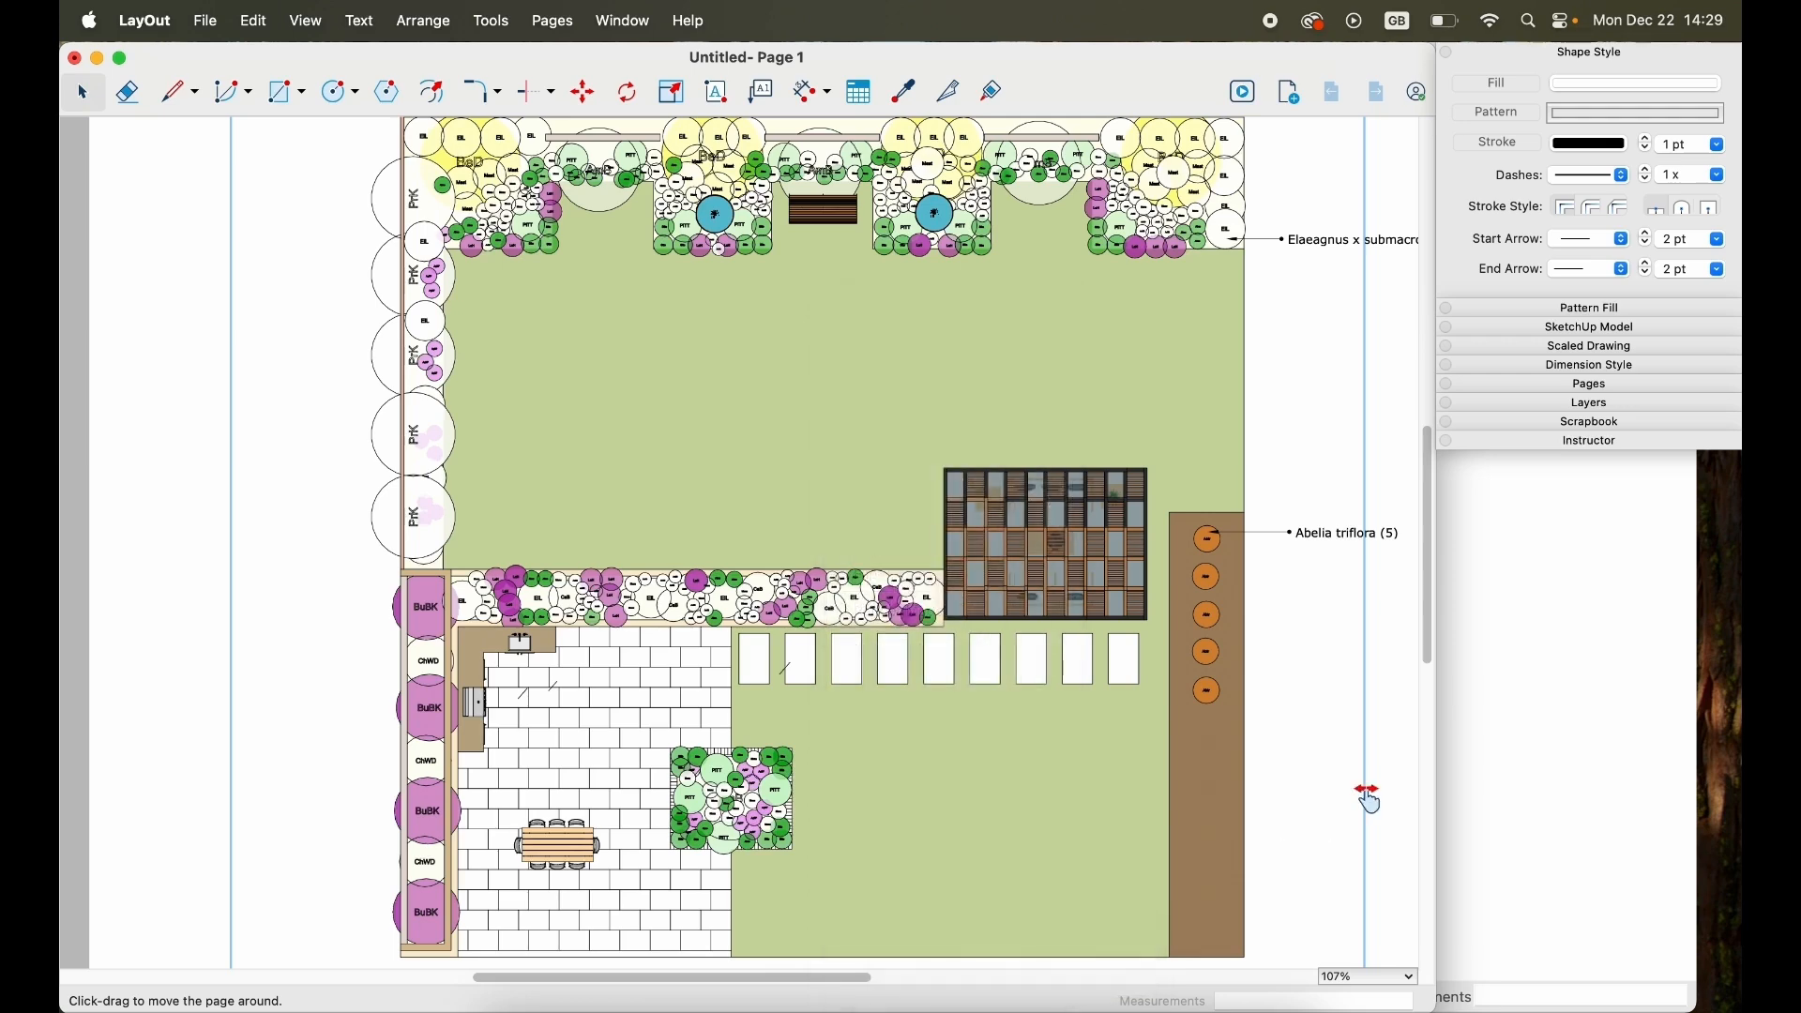
Inspect the plant outlines, fills and labels in the mixed planting bed above the patio at high magnification.
{"action": "scroll", "coordinate": [849, 633], "scroll_direction": "up", "scroll_amount": 10}
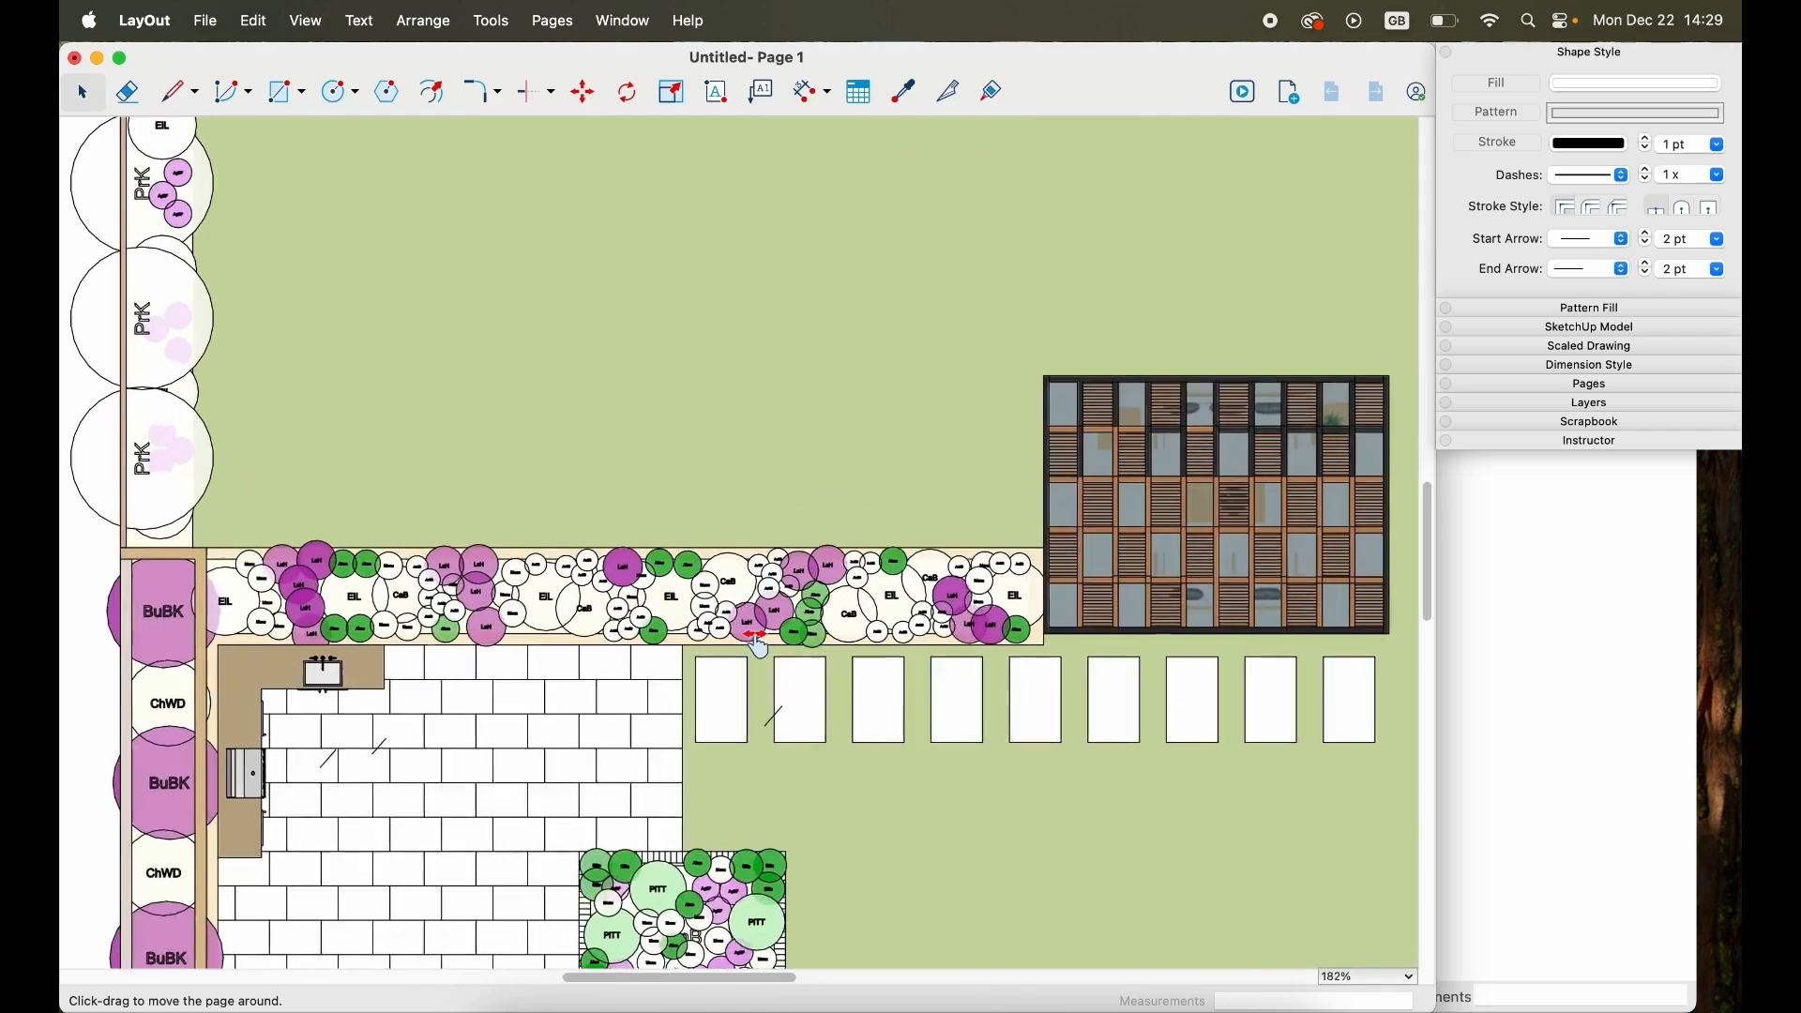
{"action": "scroll", "coordinate": [760, 647], "scroll_direction": "up", "scroll_amount": 5}
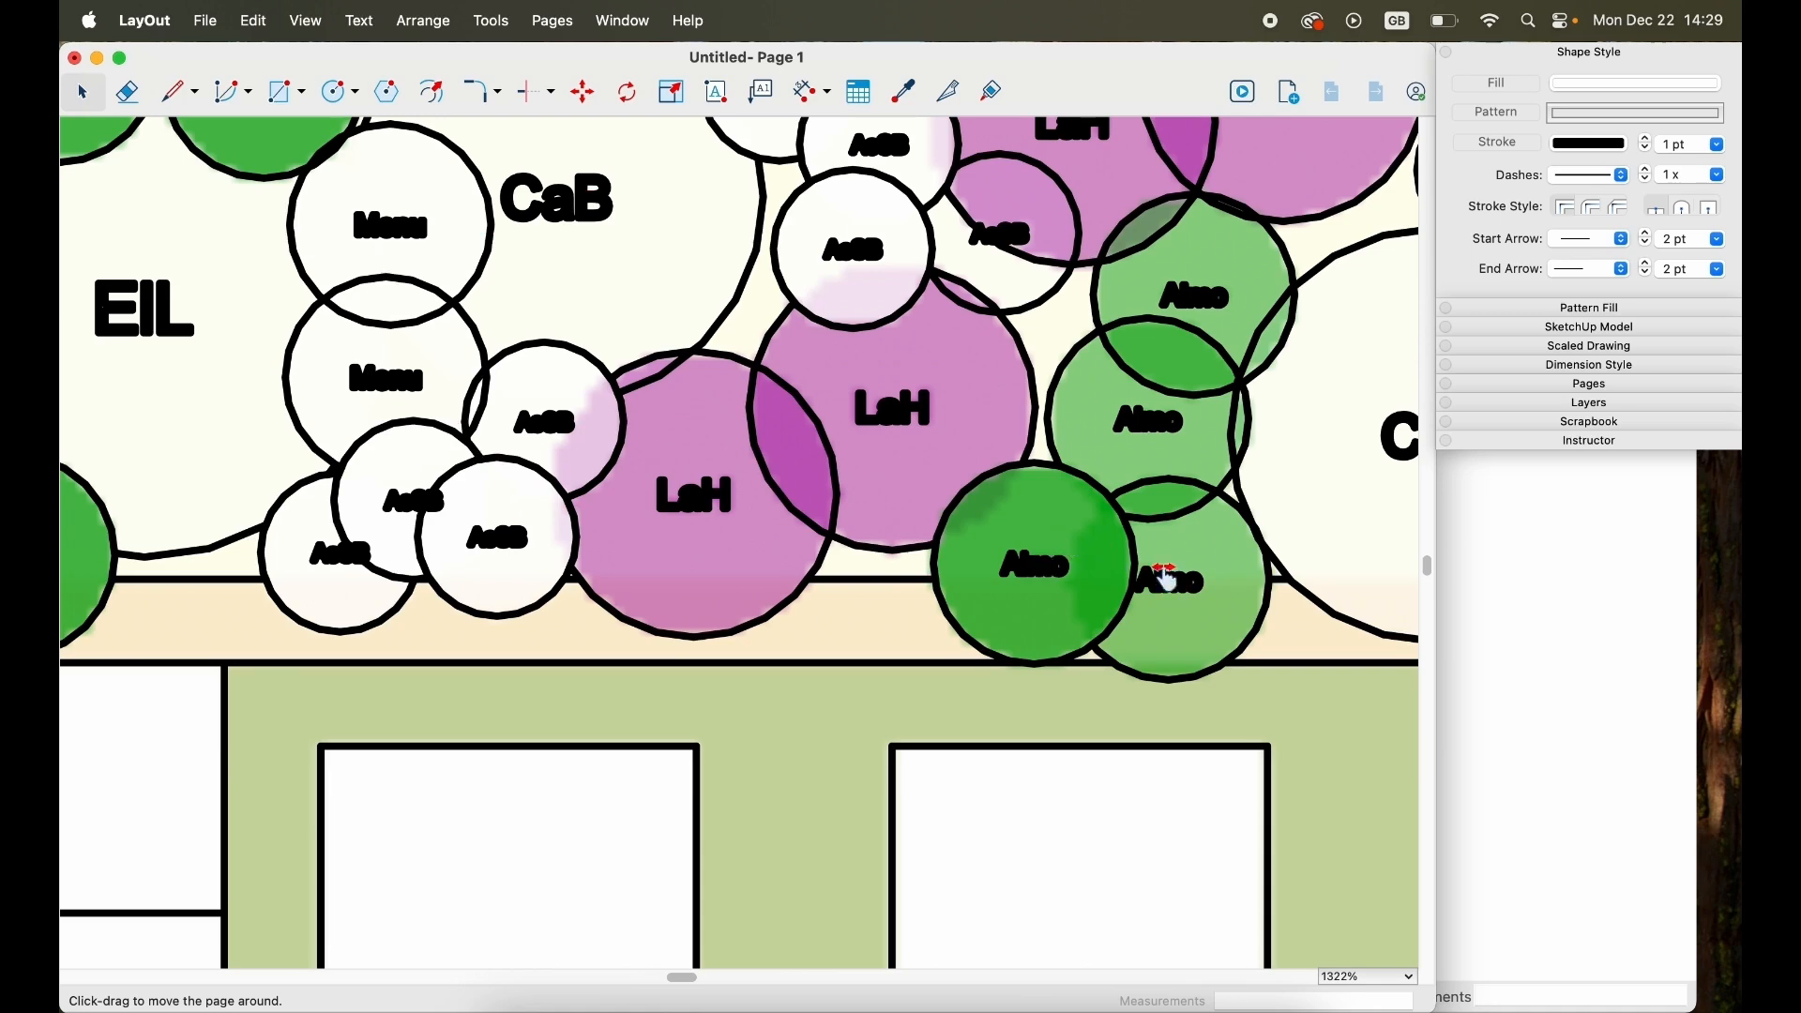
{"action": "mouse_move", "coordinate": [461, 460]}
{"action": "left_mouse_down"}
{"action": "mouse_move", "coordinate": [911, 672]}
{"action": "mouse_move", "coordinate": [1126, 712]}
{"action": "left_mouse_up"}
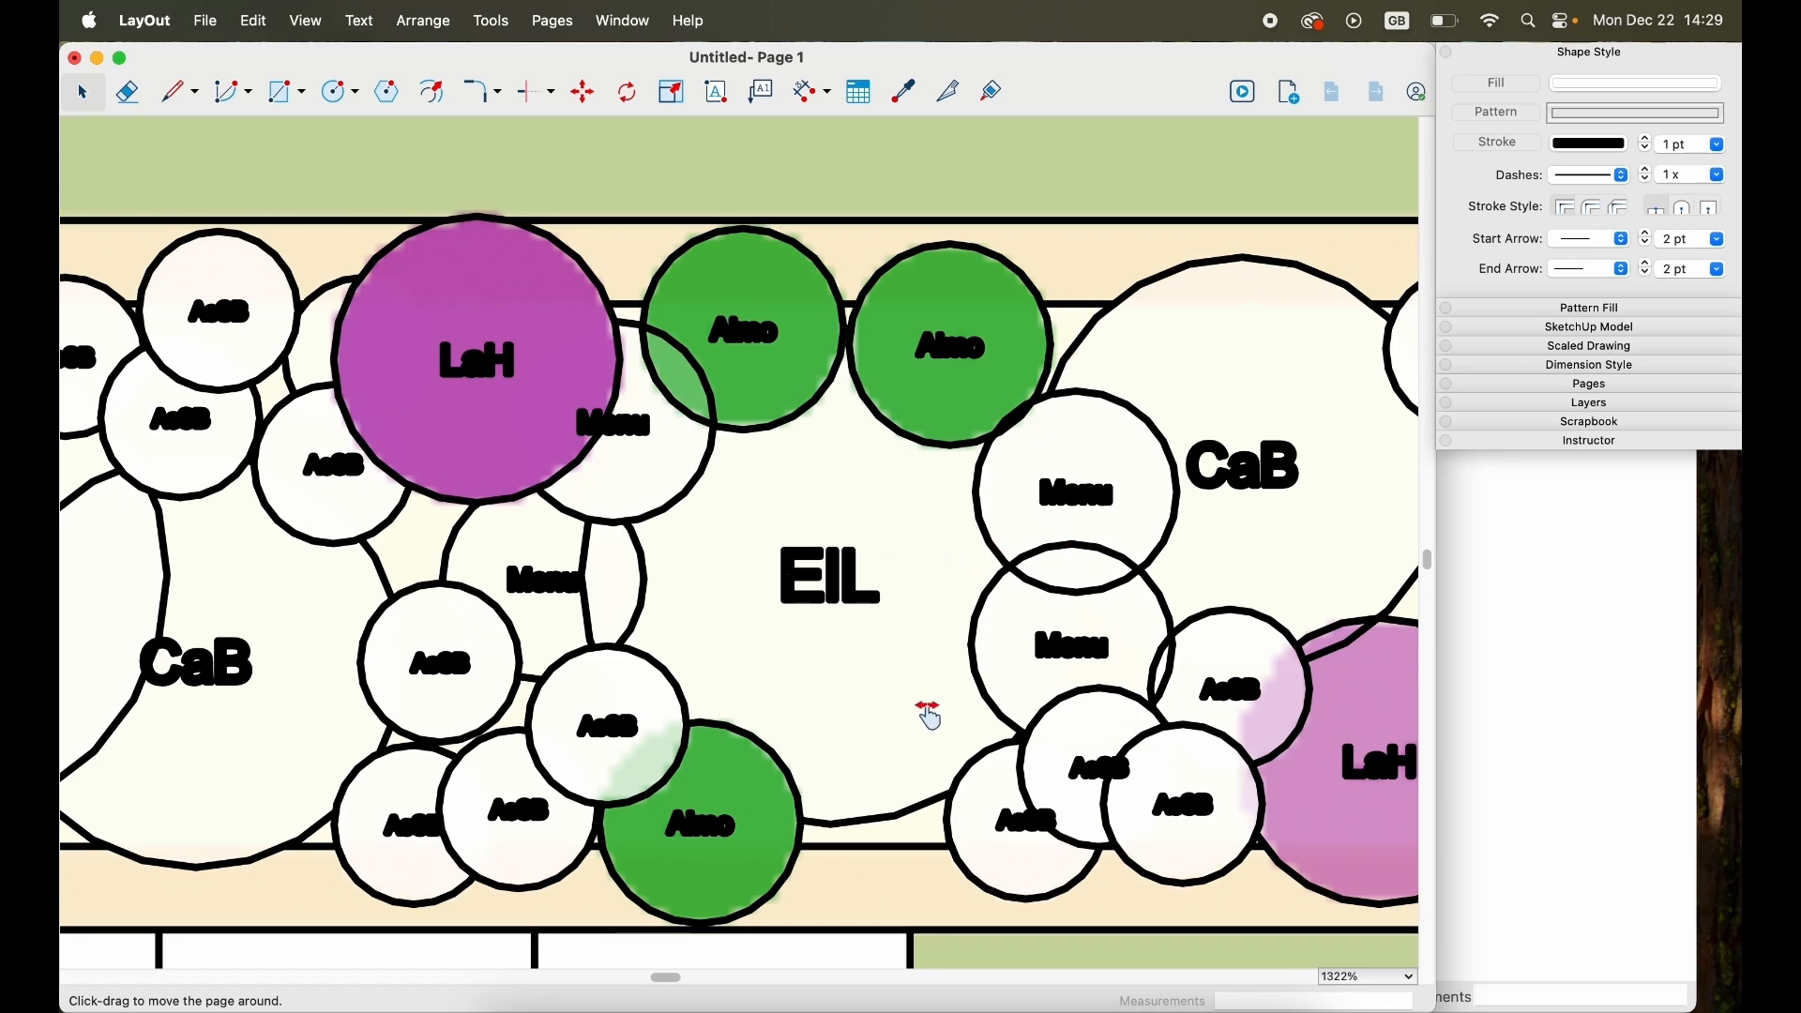
{"action": "scroll", "coordinate": [926, 713], "scroll_direction": "up", "scroll_amount": 5}
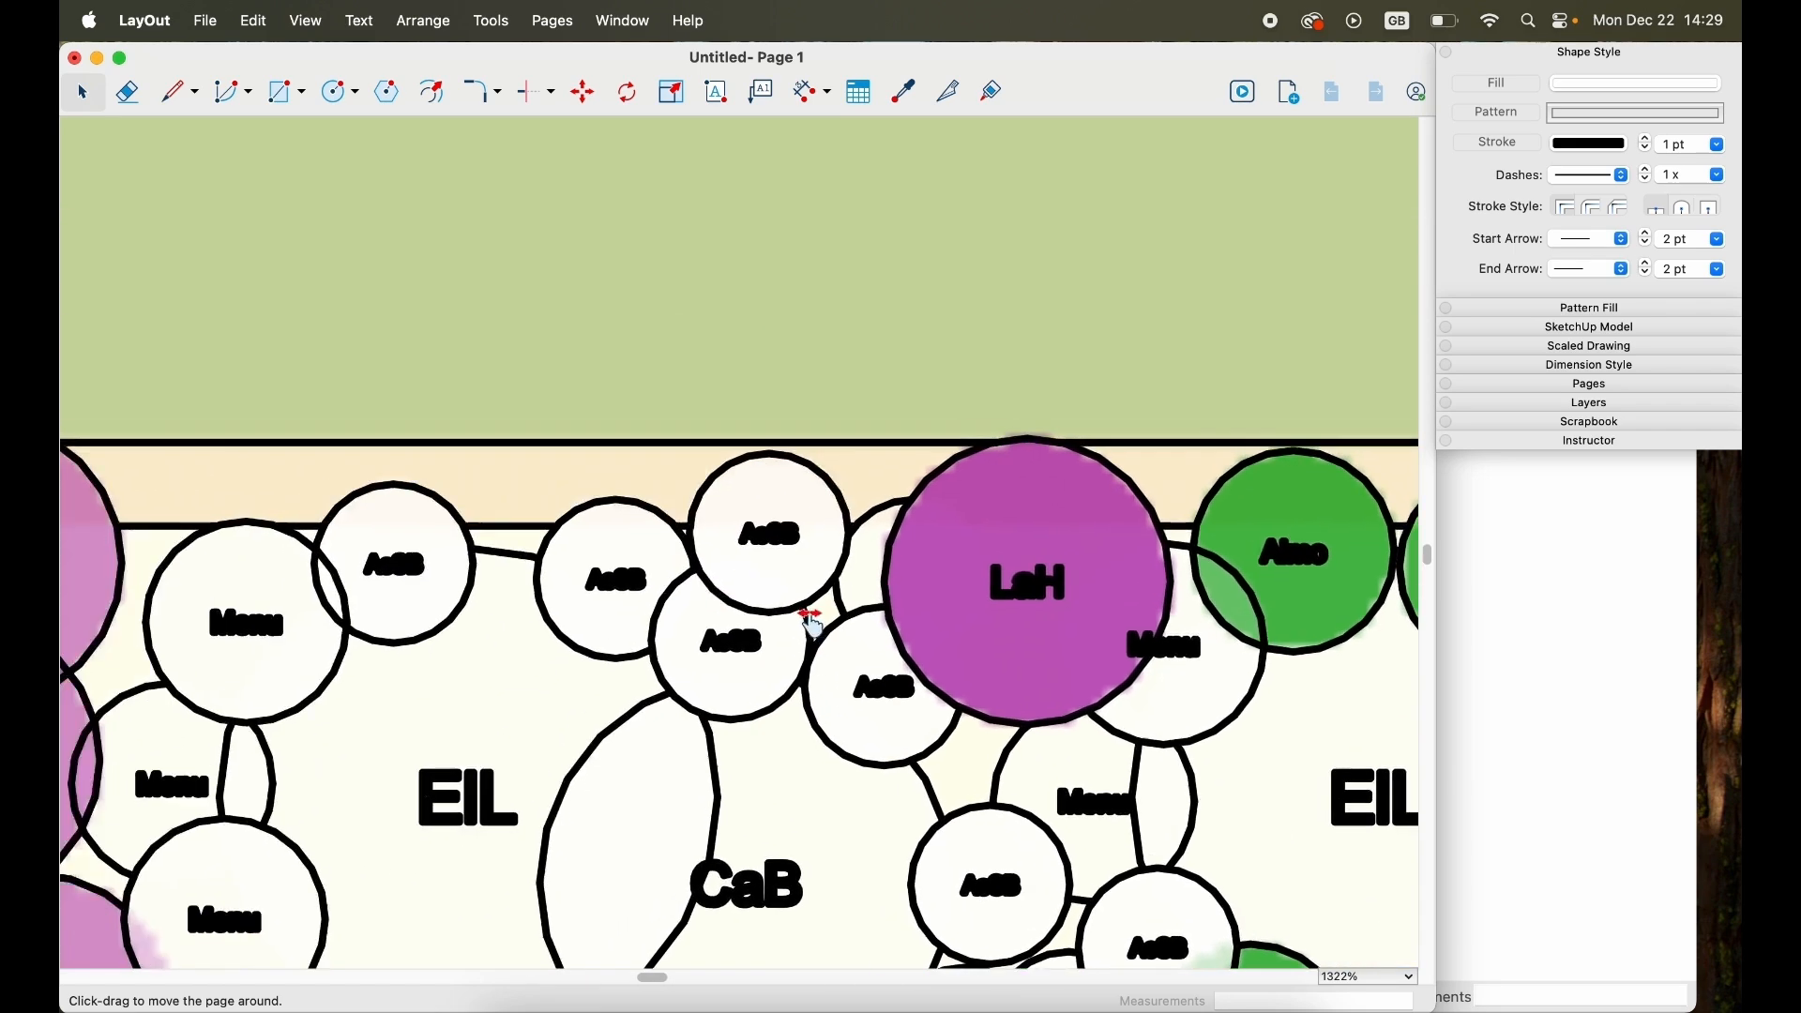
{"action": "scroll", "coordinate": [769, 506], "scroll_direction": "down", "scroll_amount": 8}
{"action": "left_click_drag", "start_coordinate": [454, 414], "coordinate": [788, 498]}
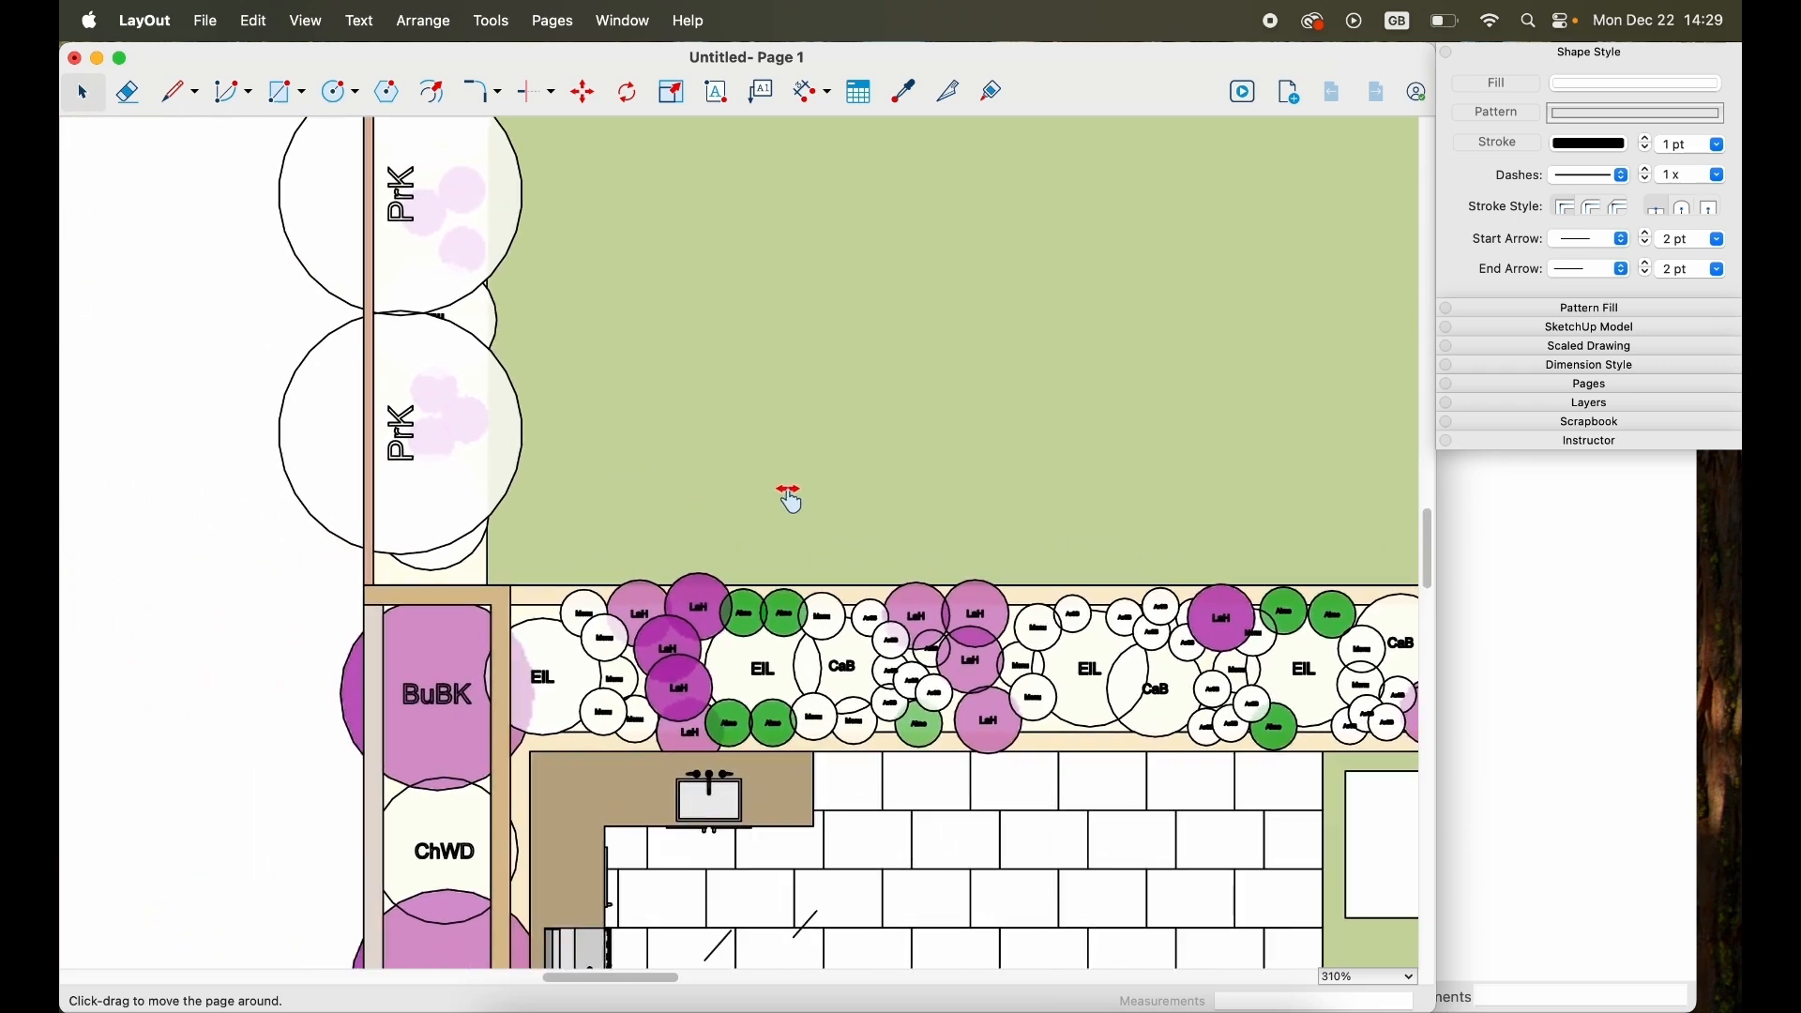
Inspect the PrK trees and the LaH, EIL and Menu plants beside the kitchen counter close up, then the whole plan.
{"action": "scroll", "coordinate": [392, 419], "scroll_direction": "up", "scroll_amount": 8}
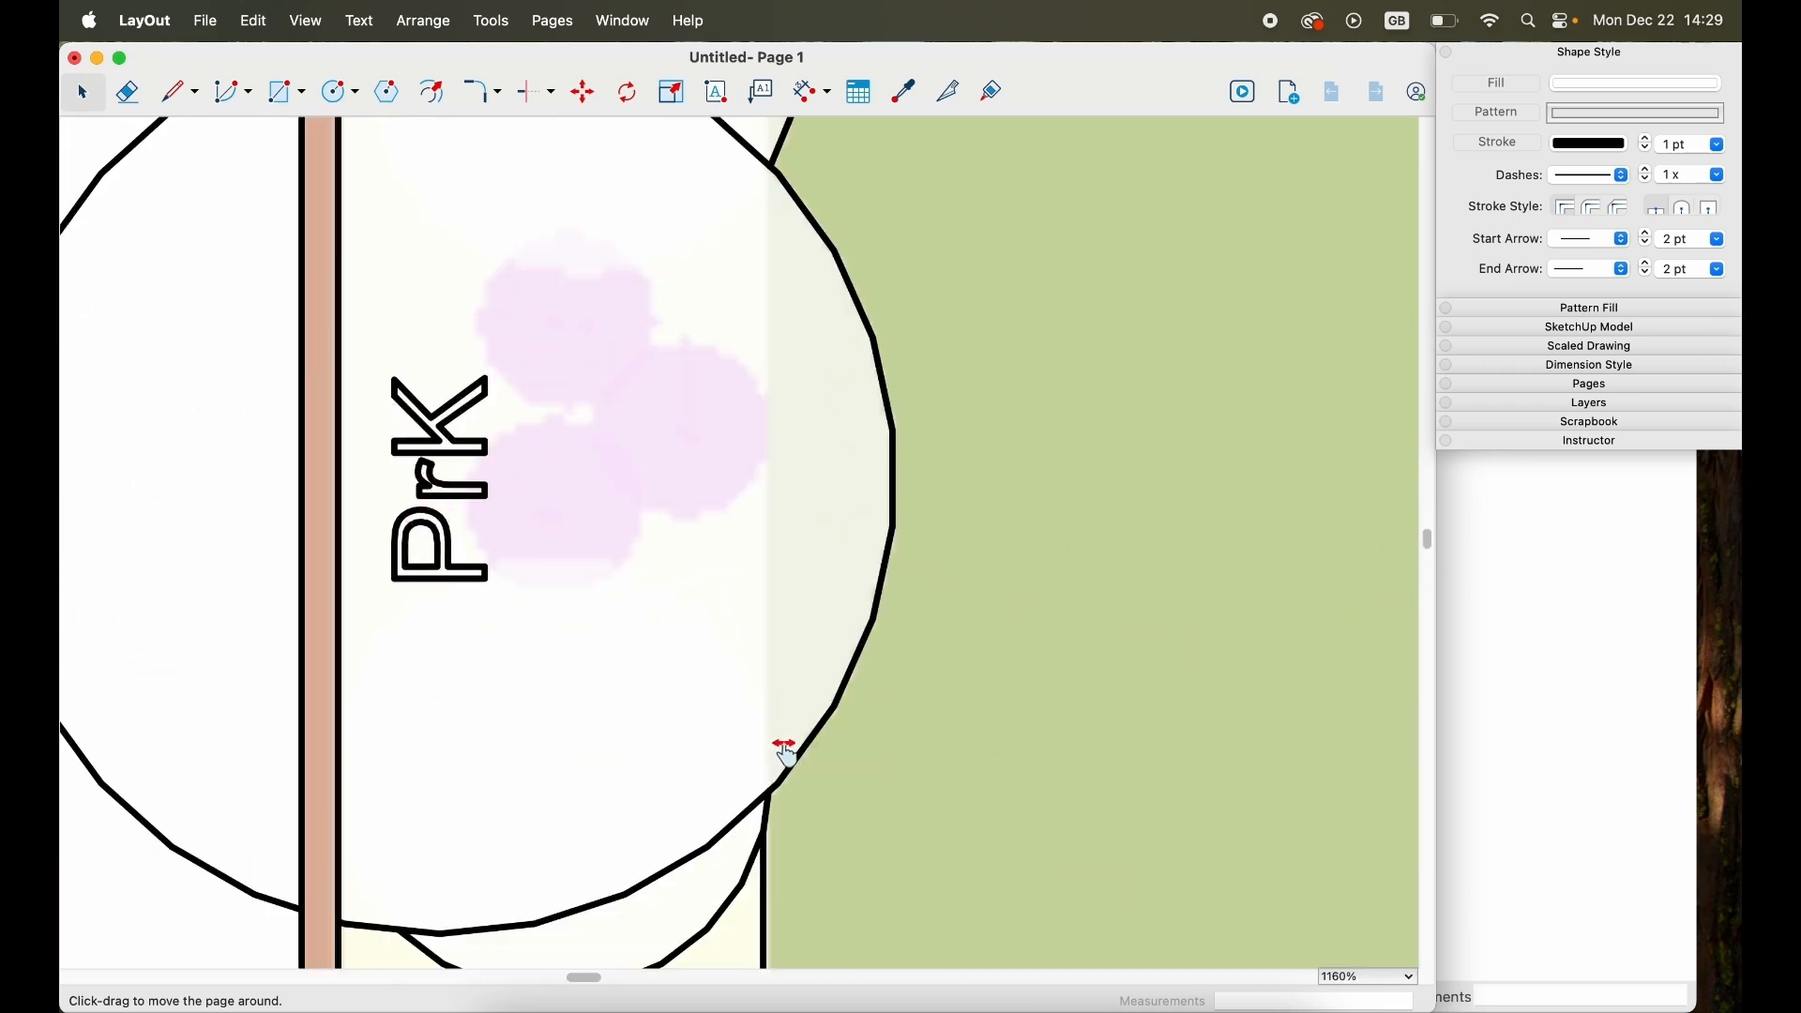
{"action": "left_click_drag", "start_coordinate": [1107, 858], "coordinate": [572, 273]}
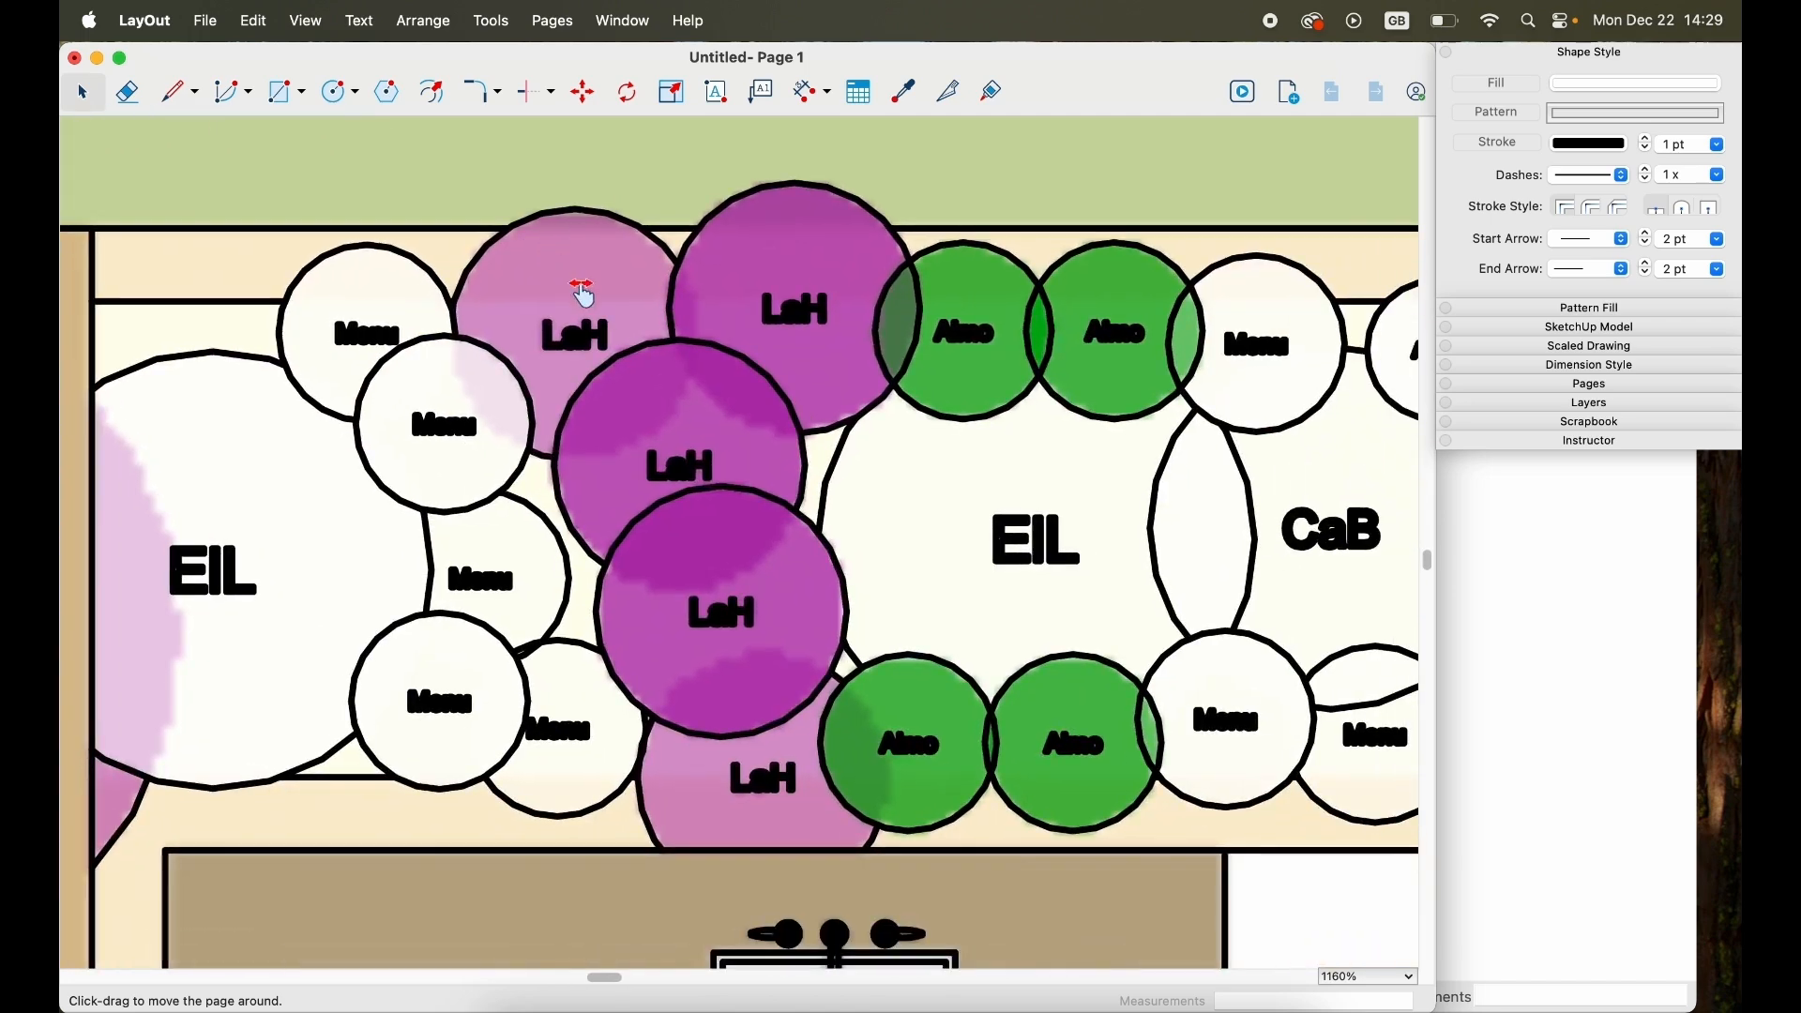
{"action": "scroll", "coordinate": [750, 647], "scroll_direction": "up", "scroll_amount": 3}
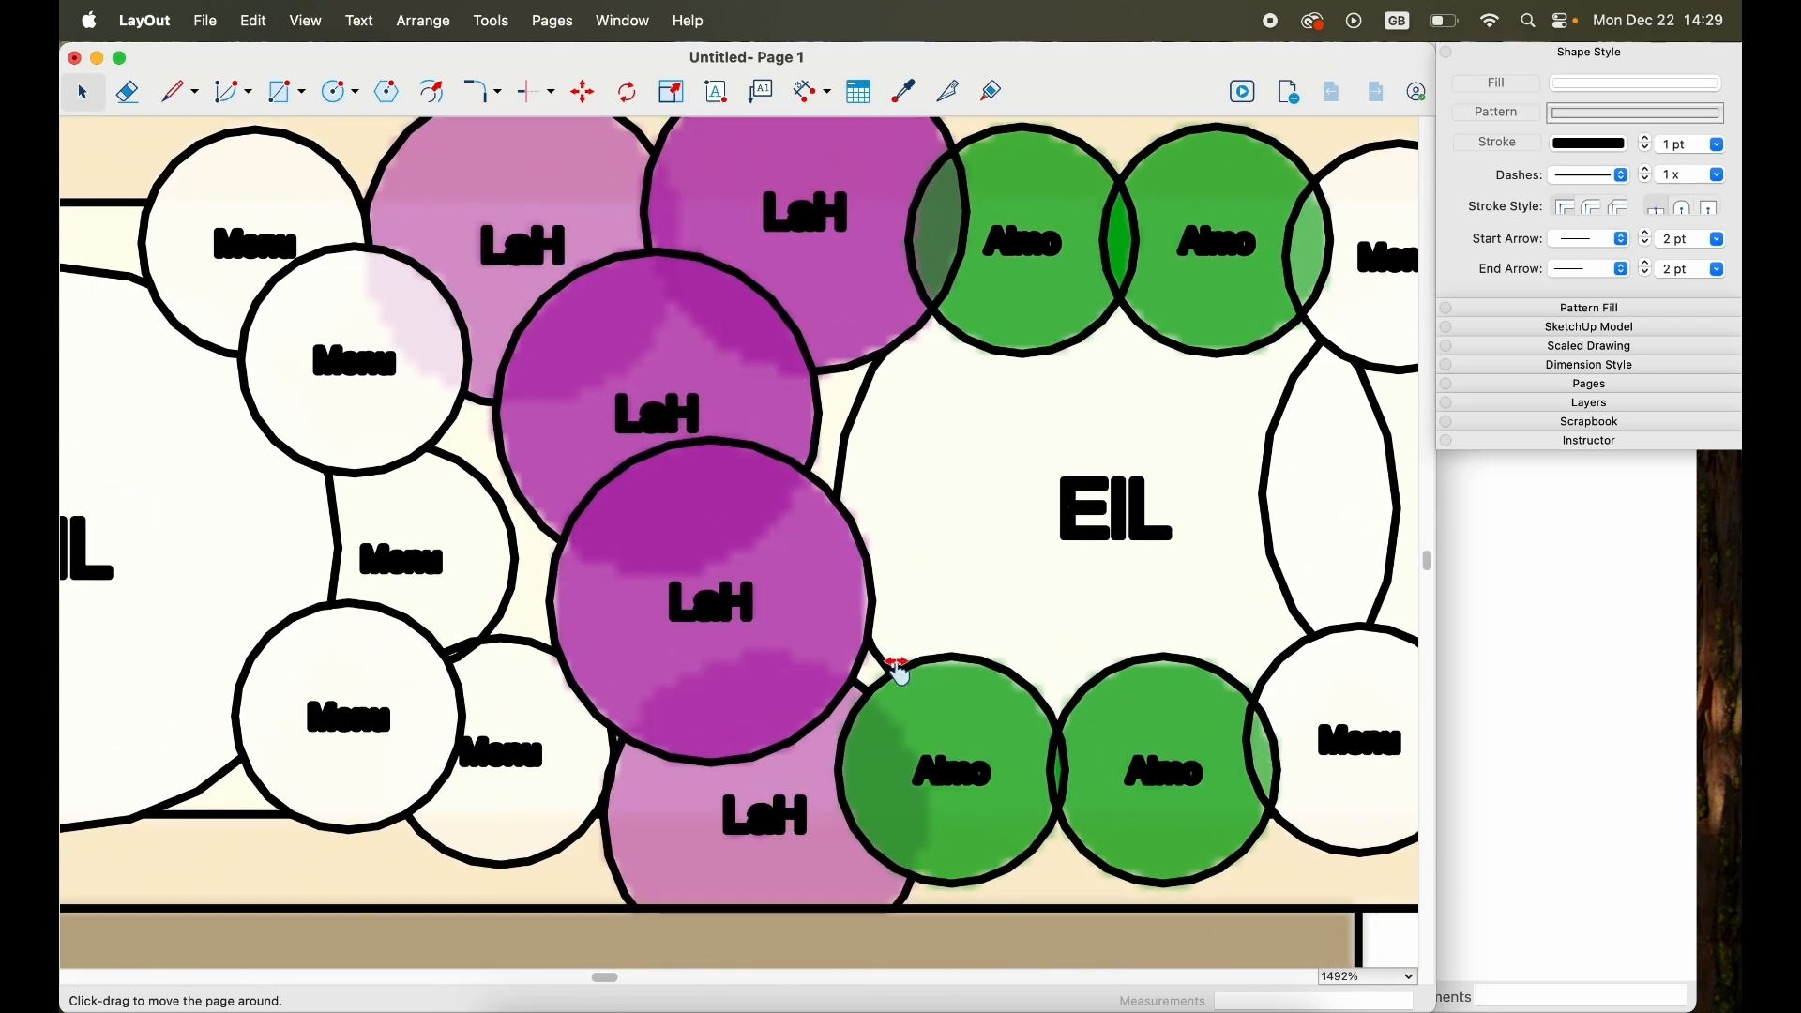
{"action": "scroll", "coordinate": [897, 670], "scroll_direction": "down", "scroll_amount": 10}
{"action": "left_click_drag", "start_coordinate": [1104, 629], "coordinate": [593, 487]}
{"action": "scroll", "coordinate": [593, 488], "scroll_direction": "down", "scroll_amount": 5}
{"action": "middle_click_drag", "start_coordinate": [808, 501], "coordinate": [814, 604]}
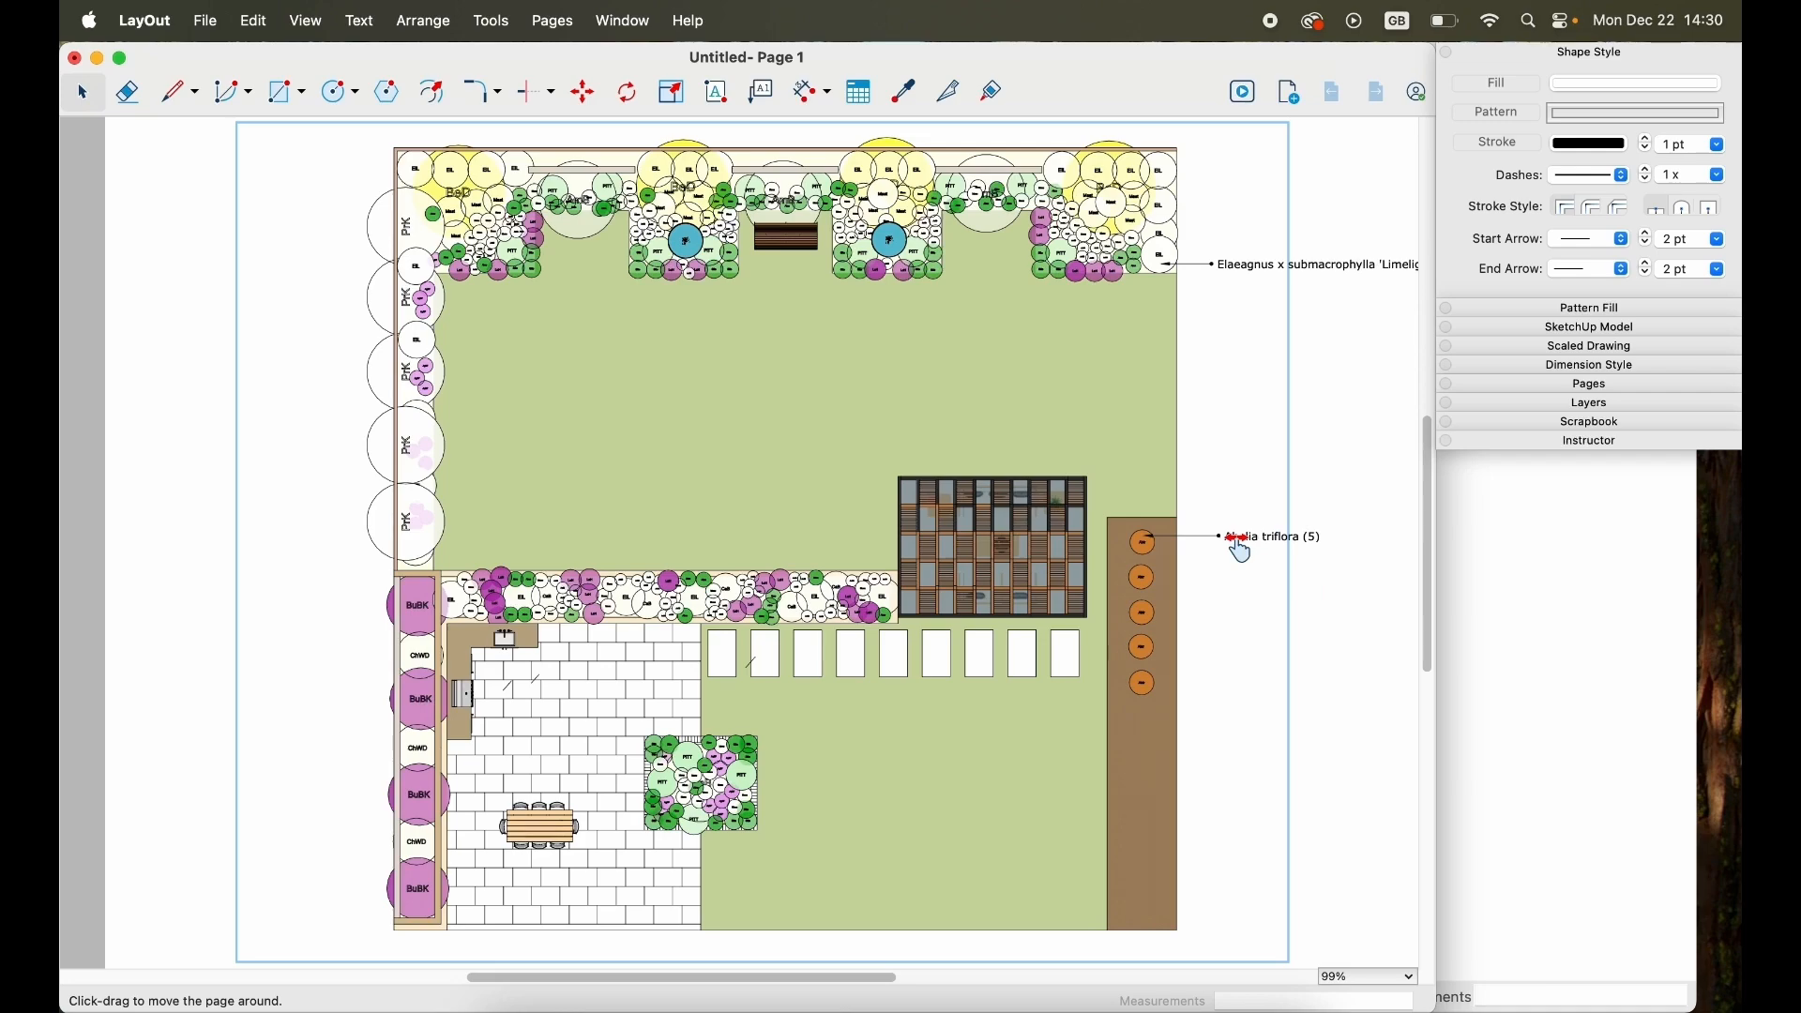
Switch to SketchUp, apply the Default Style to the garden model and update Scene 1 with it.
{"action": "key", "text": "ctrl+Up"}
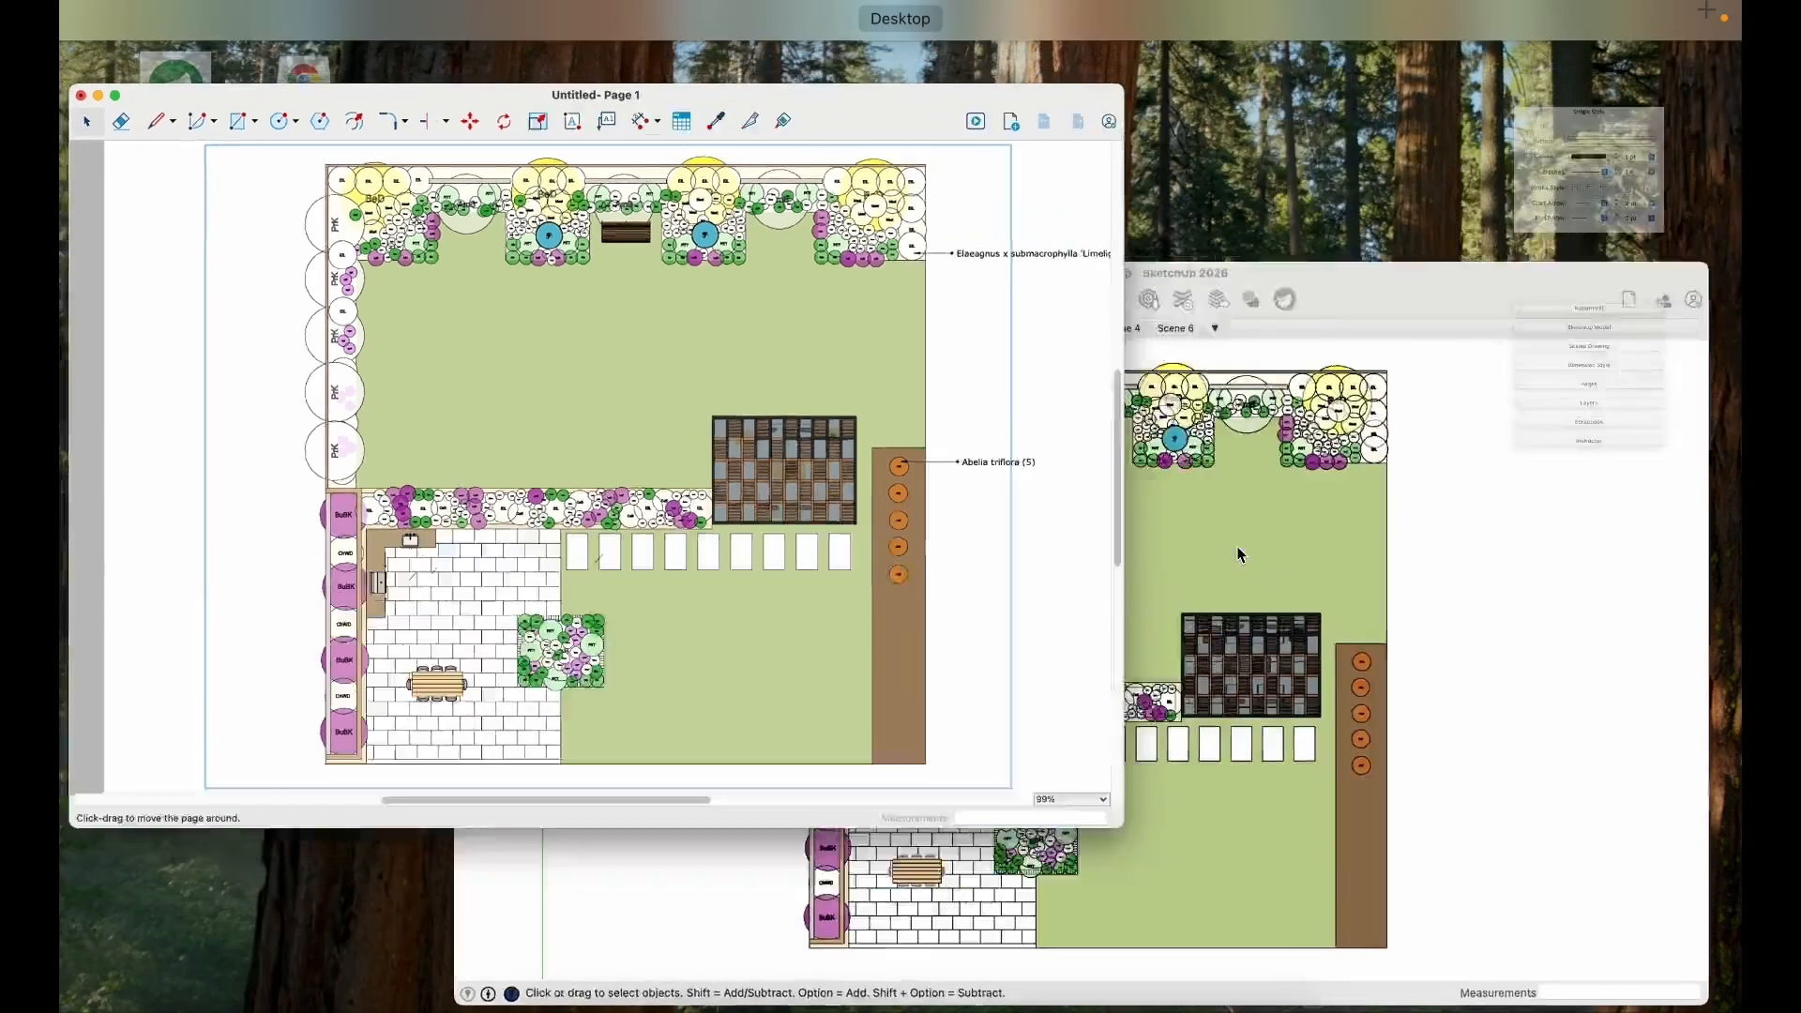
{"action": "left_click", "coordinate": [1219, 623]}
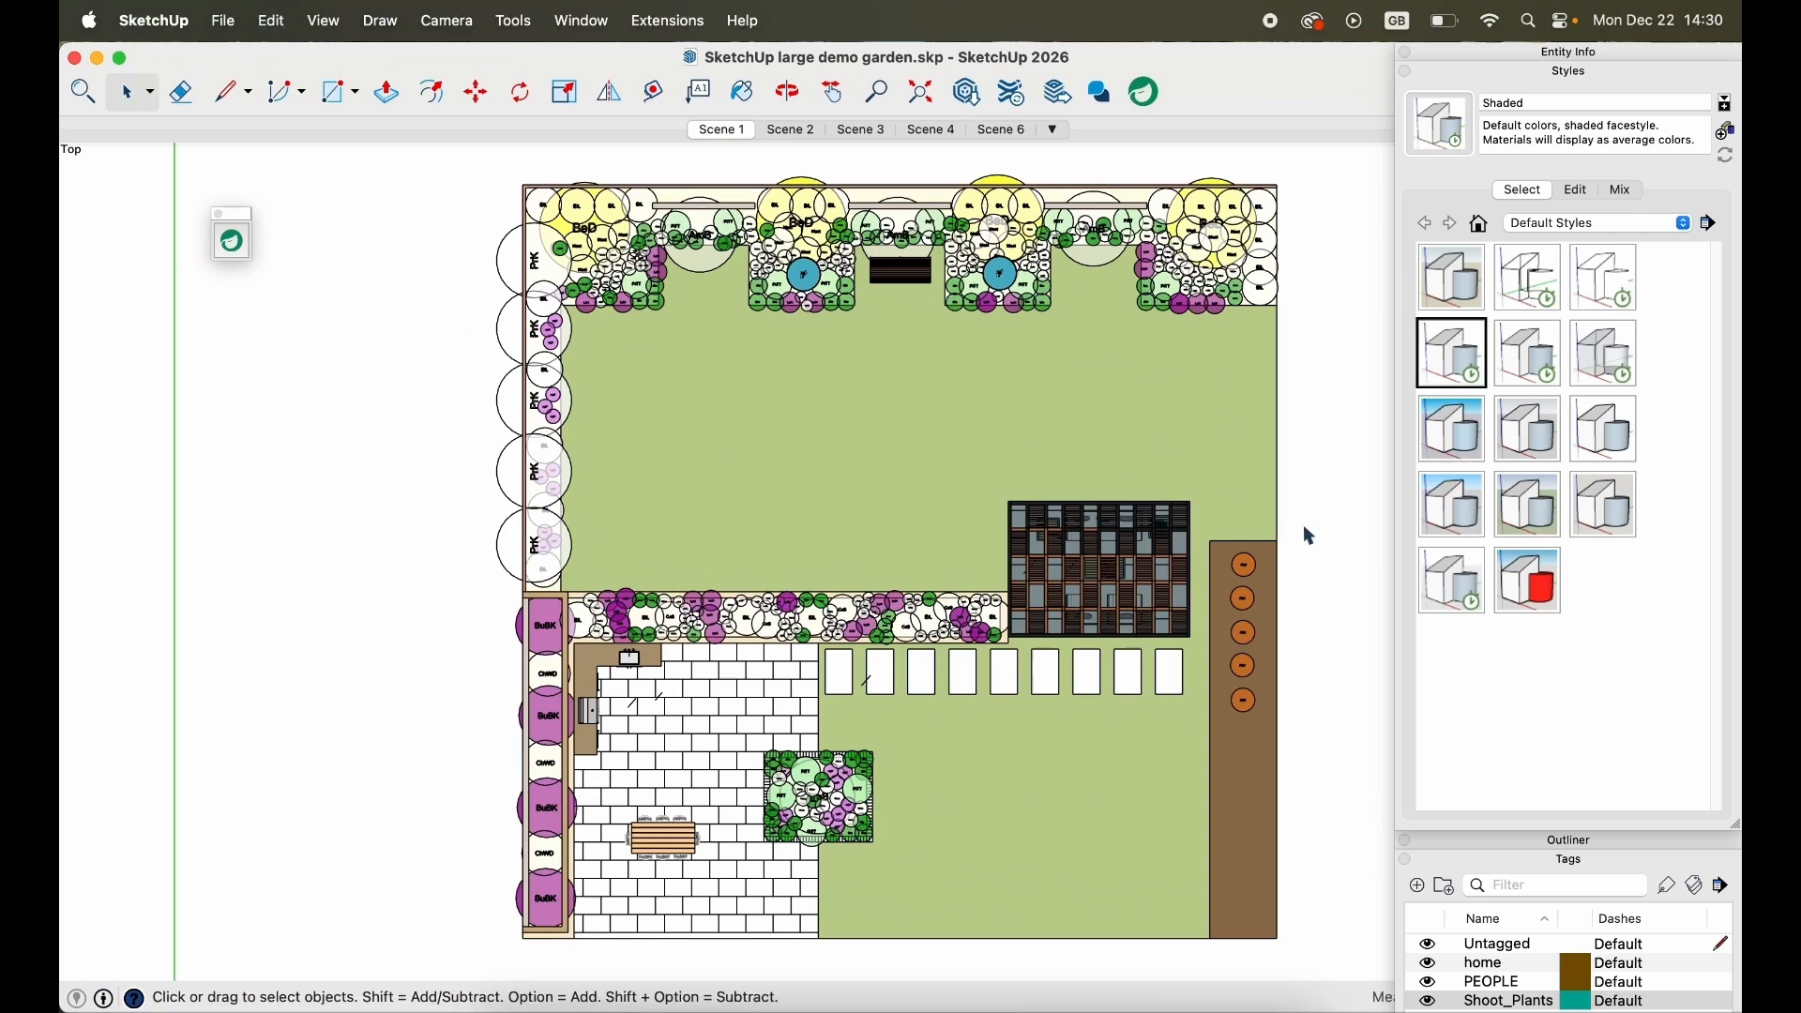
{"action": "left_click", "coordinate": [1459, 279]}
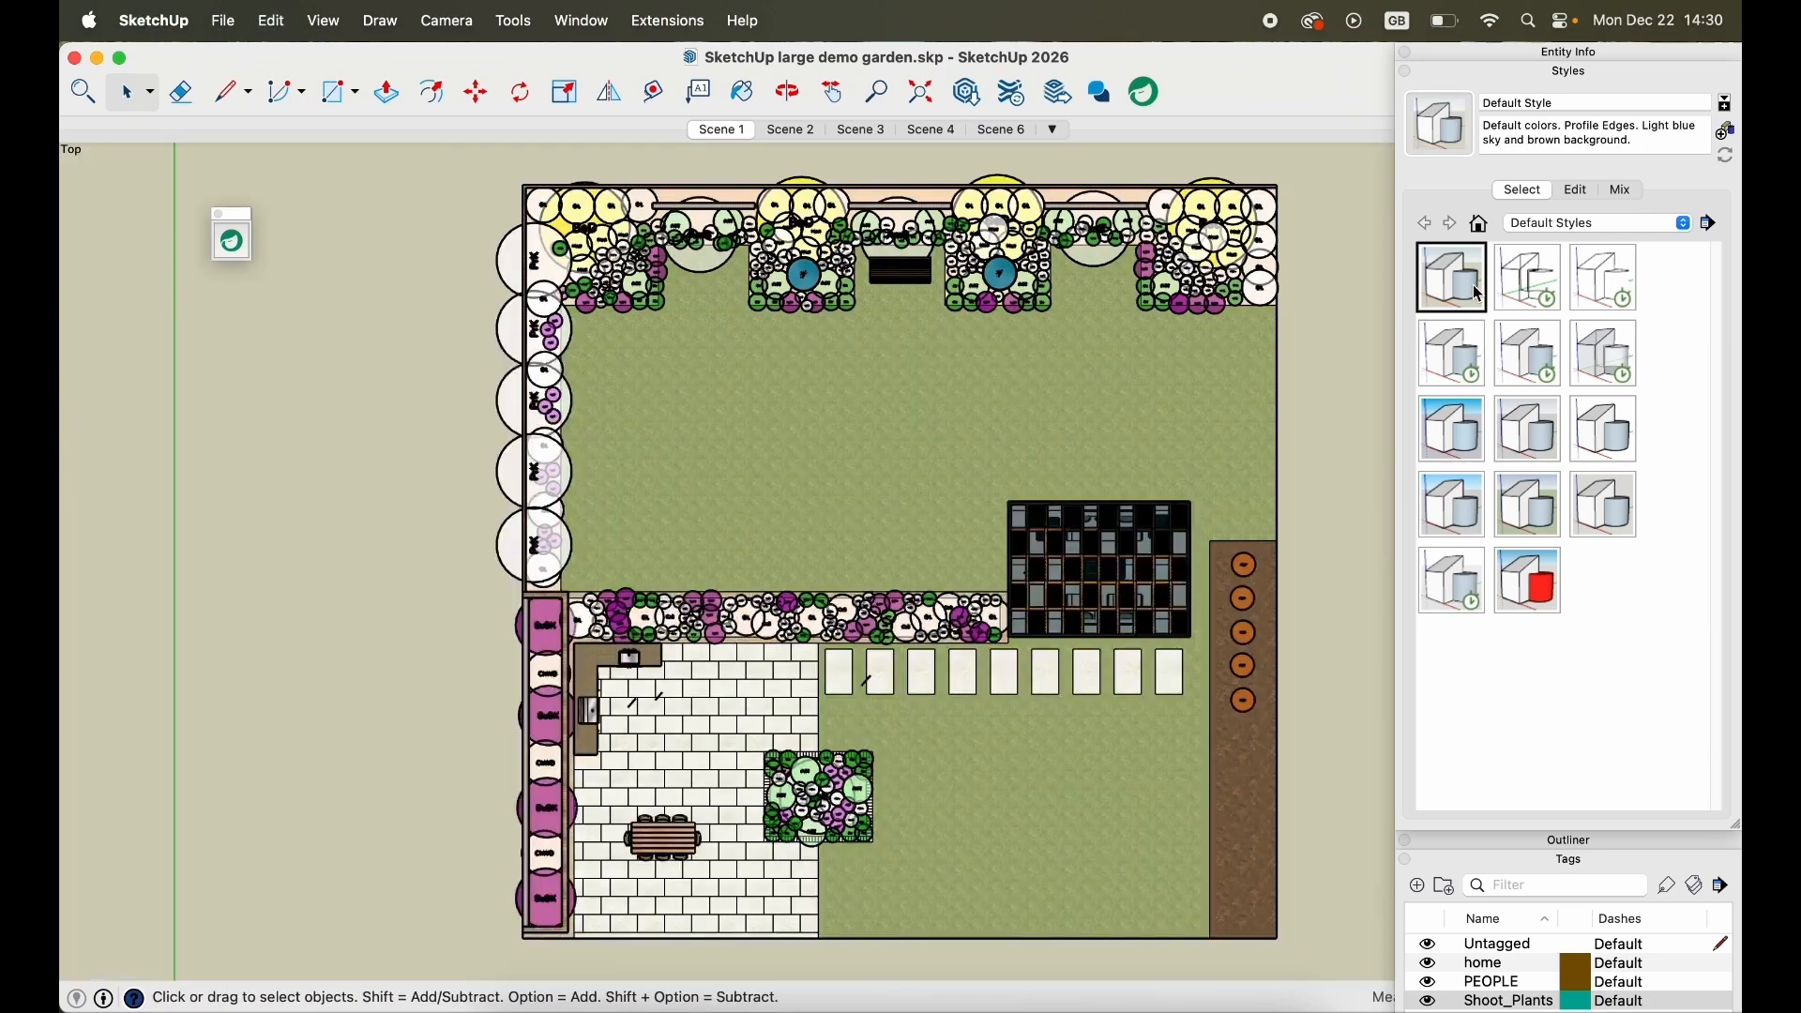
{"action": "right_click", "coordinate": [740, 139]}
{"action": "left_click", "coordinate": [777, 231]}
Save the restyled garden model without purging unused styles.
{"action": "left_click", "coordinate": [223, 21]}
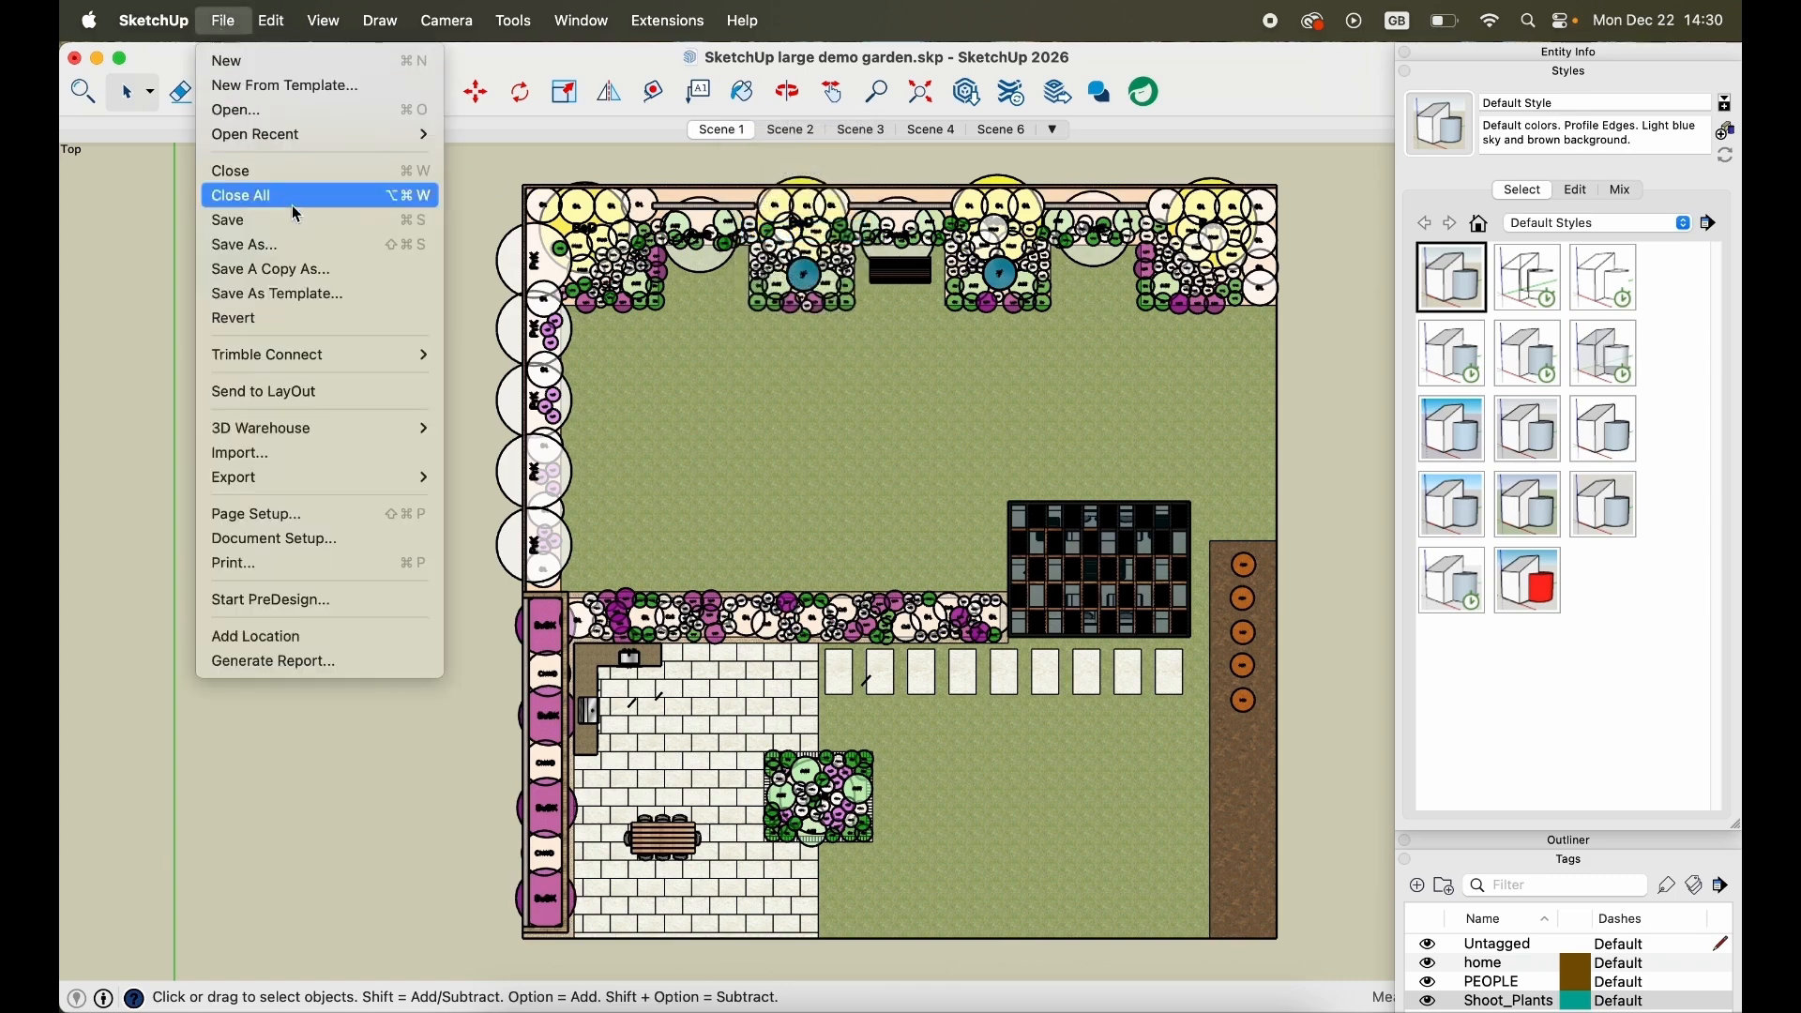
{"action": "left_click", "coordinate": [302, 222]}
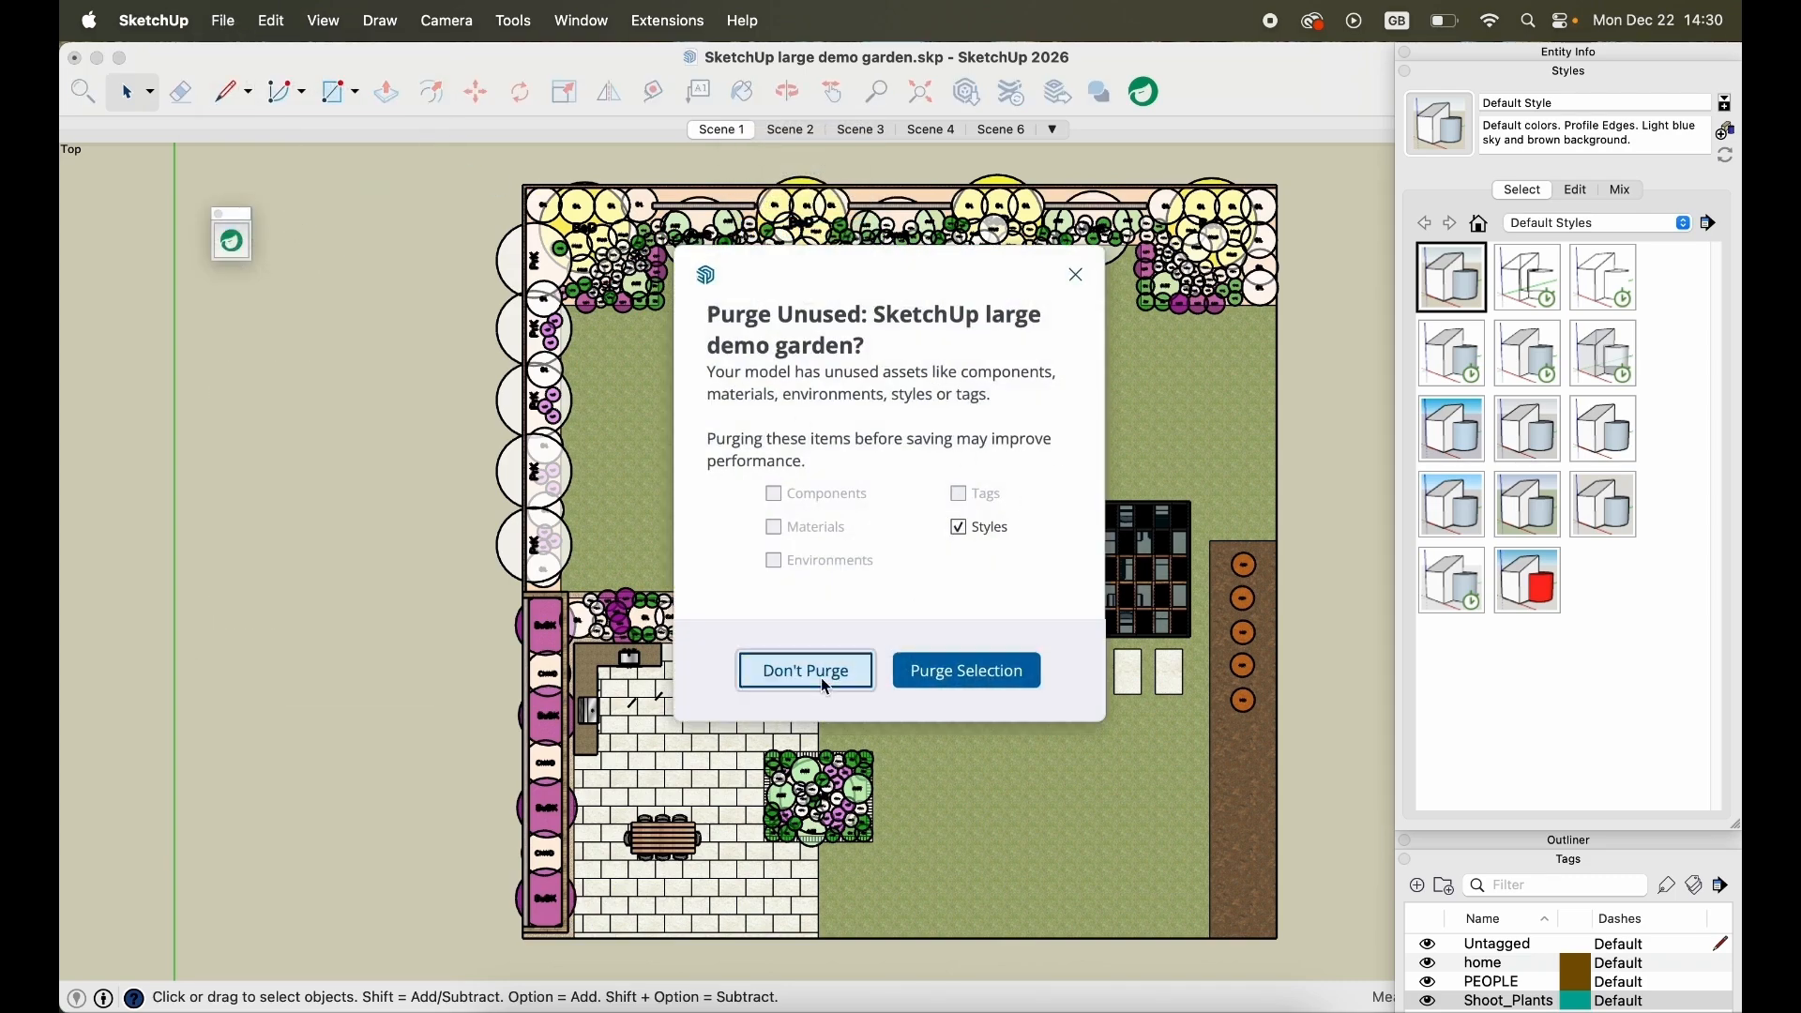
{"action": "left_click", "coordinate": [806, 671]}
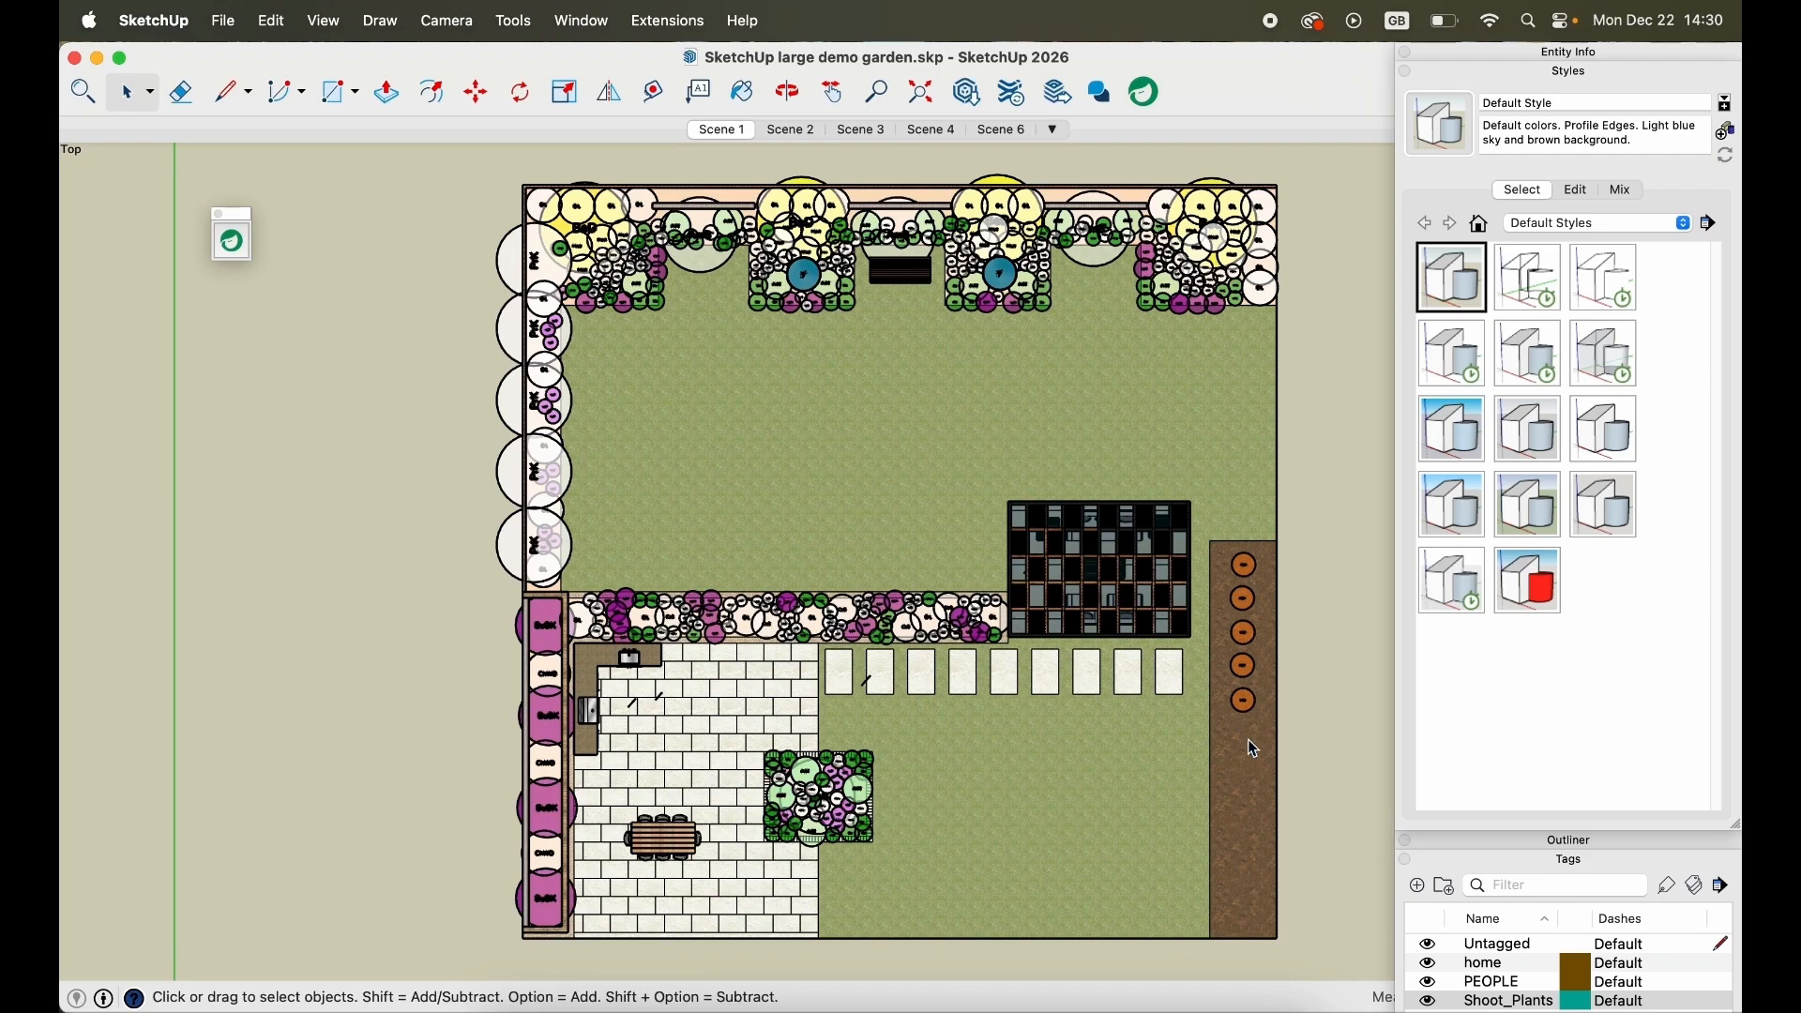
Return to LayOut and update the garden plan viewport's model reference to bring in the Default Style.
{"action": "key", "text": "ctrl+Up"}
{"action": "left_click", "coordinate": [782, 619]}
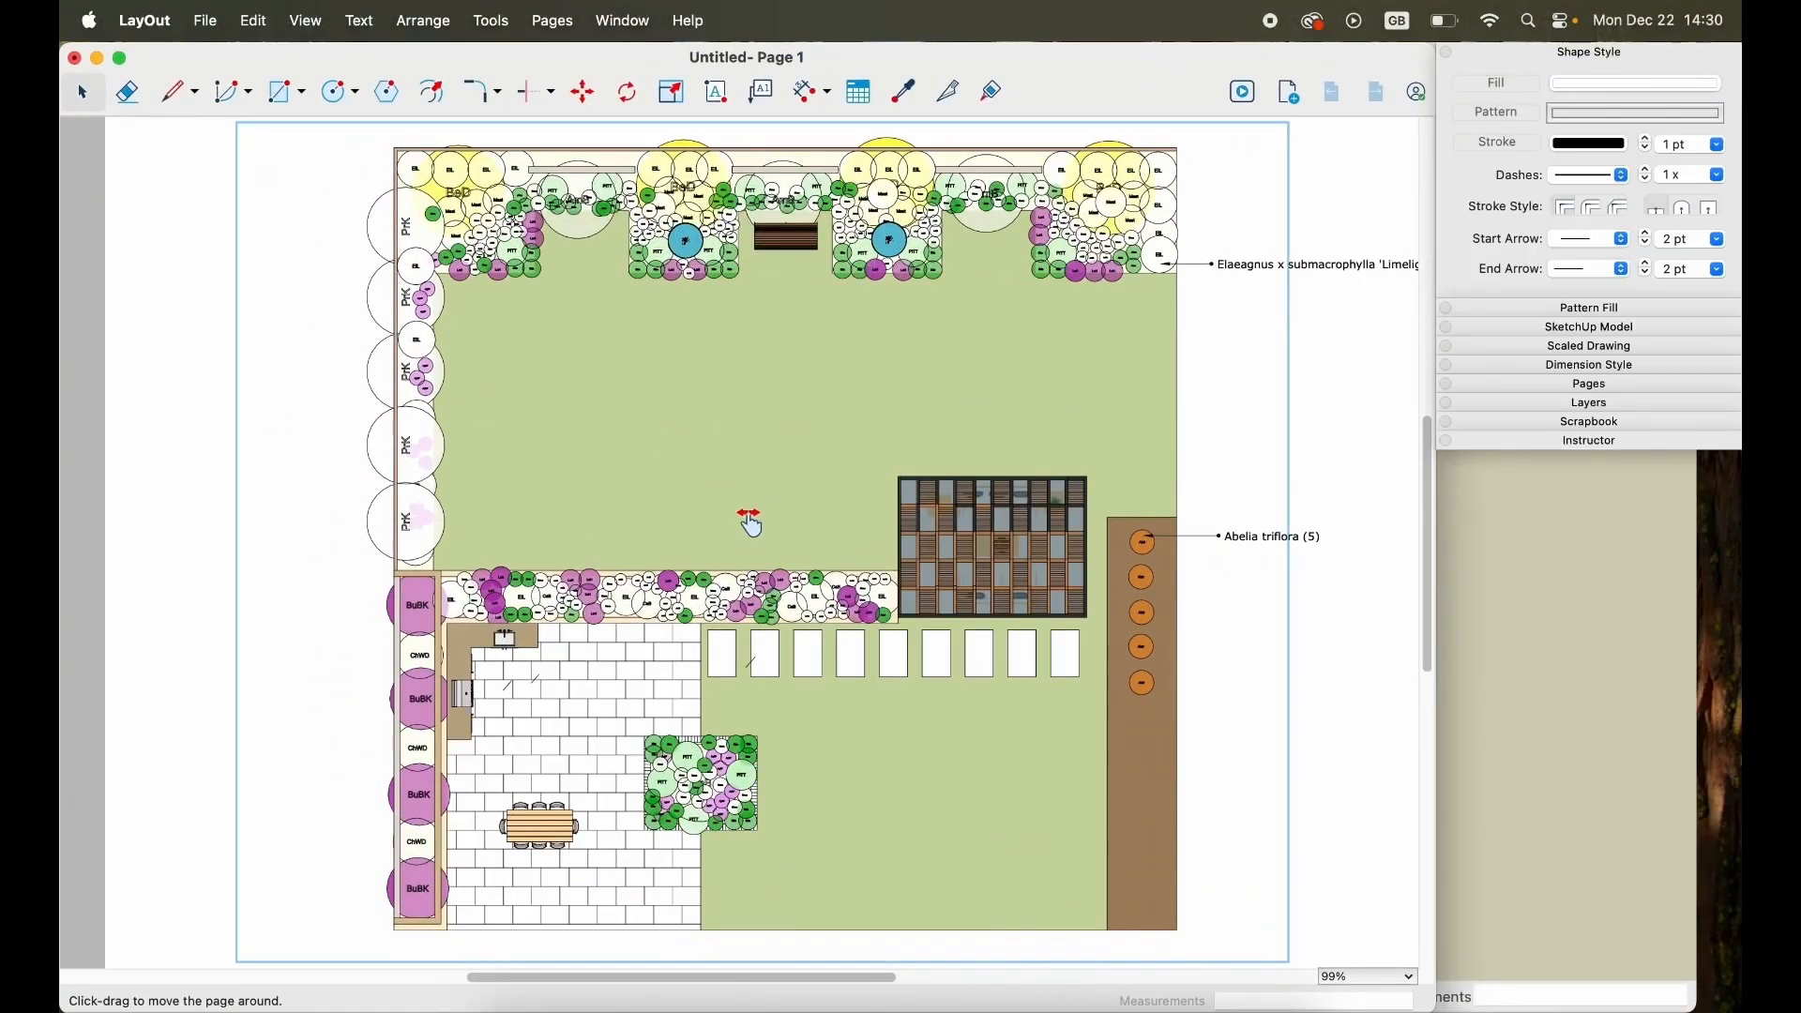
{"action": "right_click", "coordinate": [747, 438]}
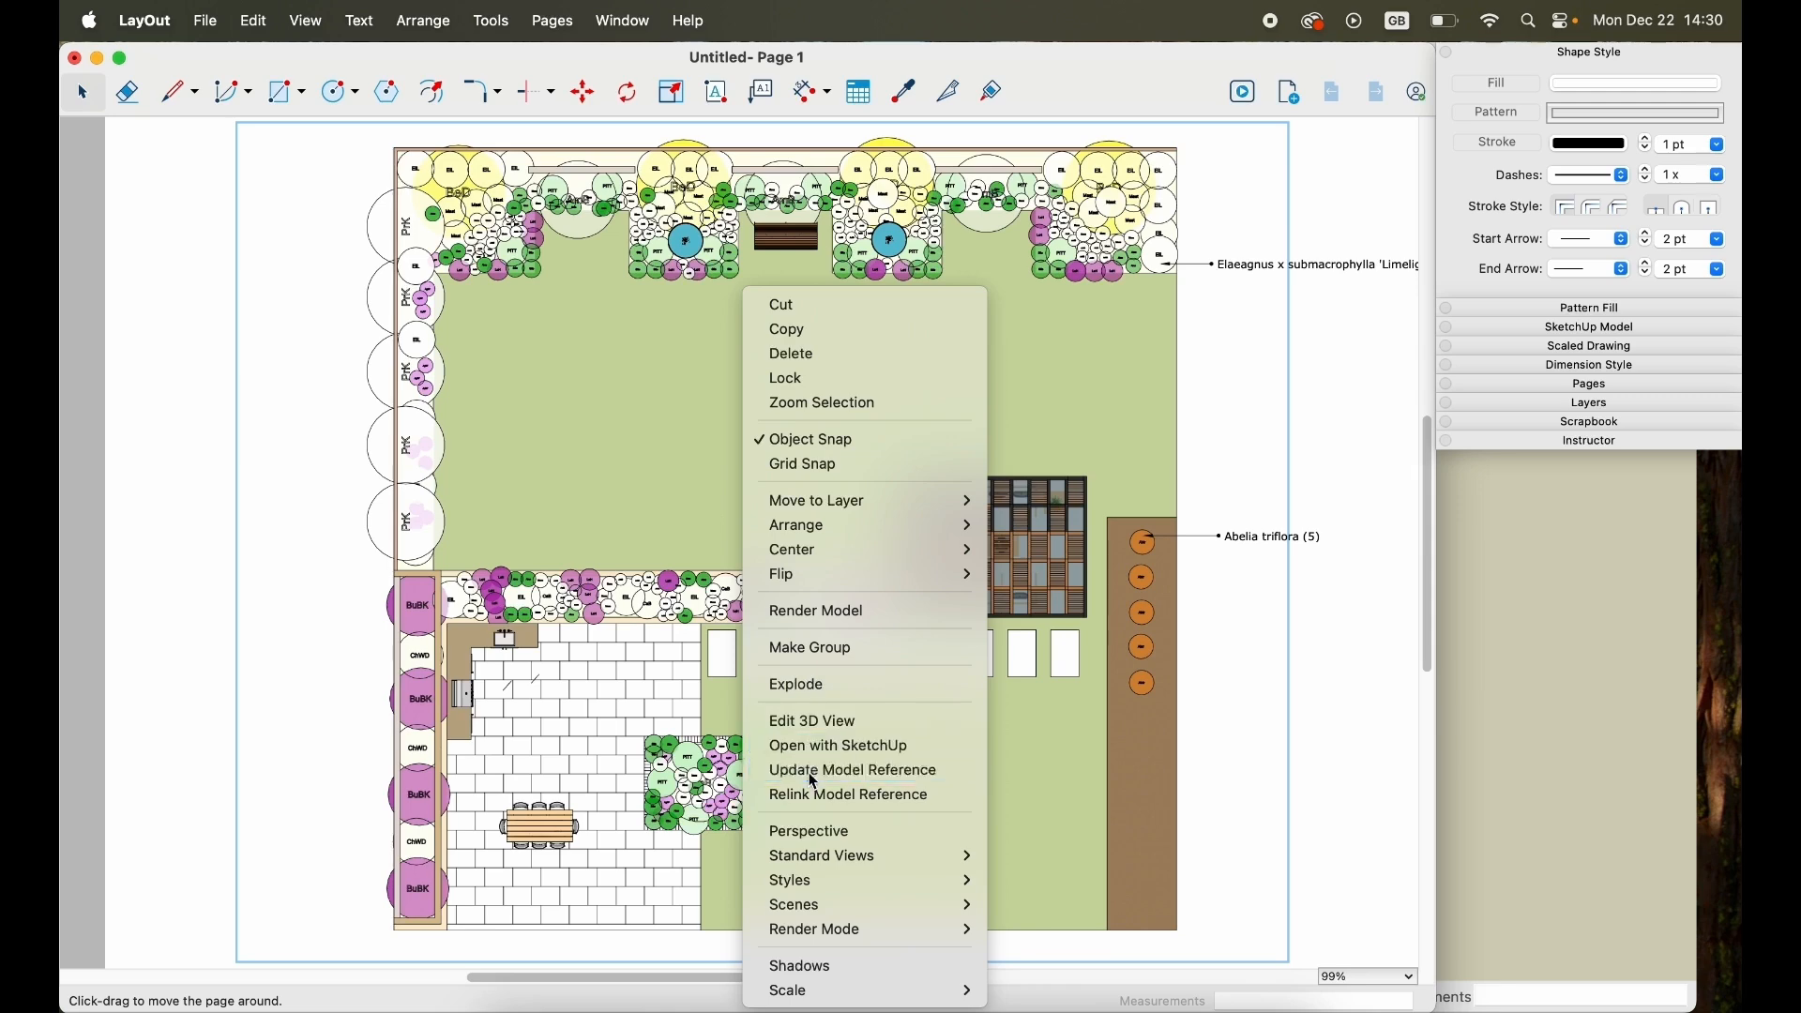
{"action": "left_click", "coordinate": [849, 770]}
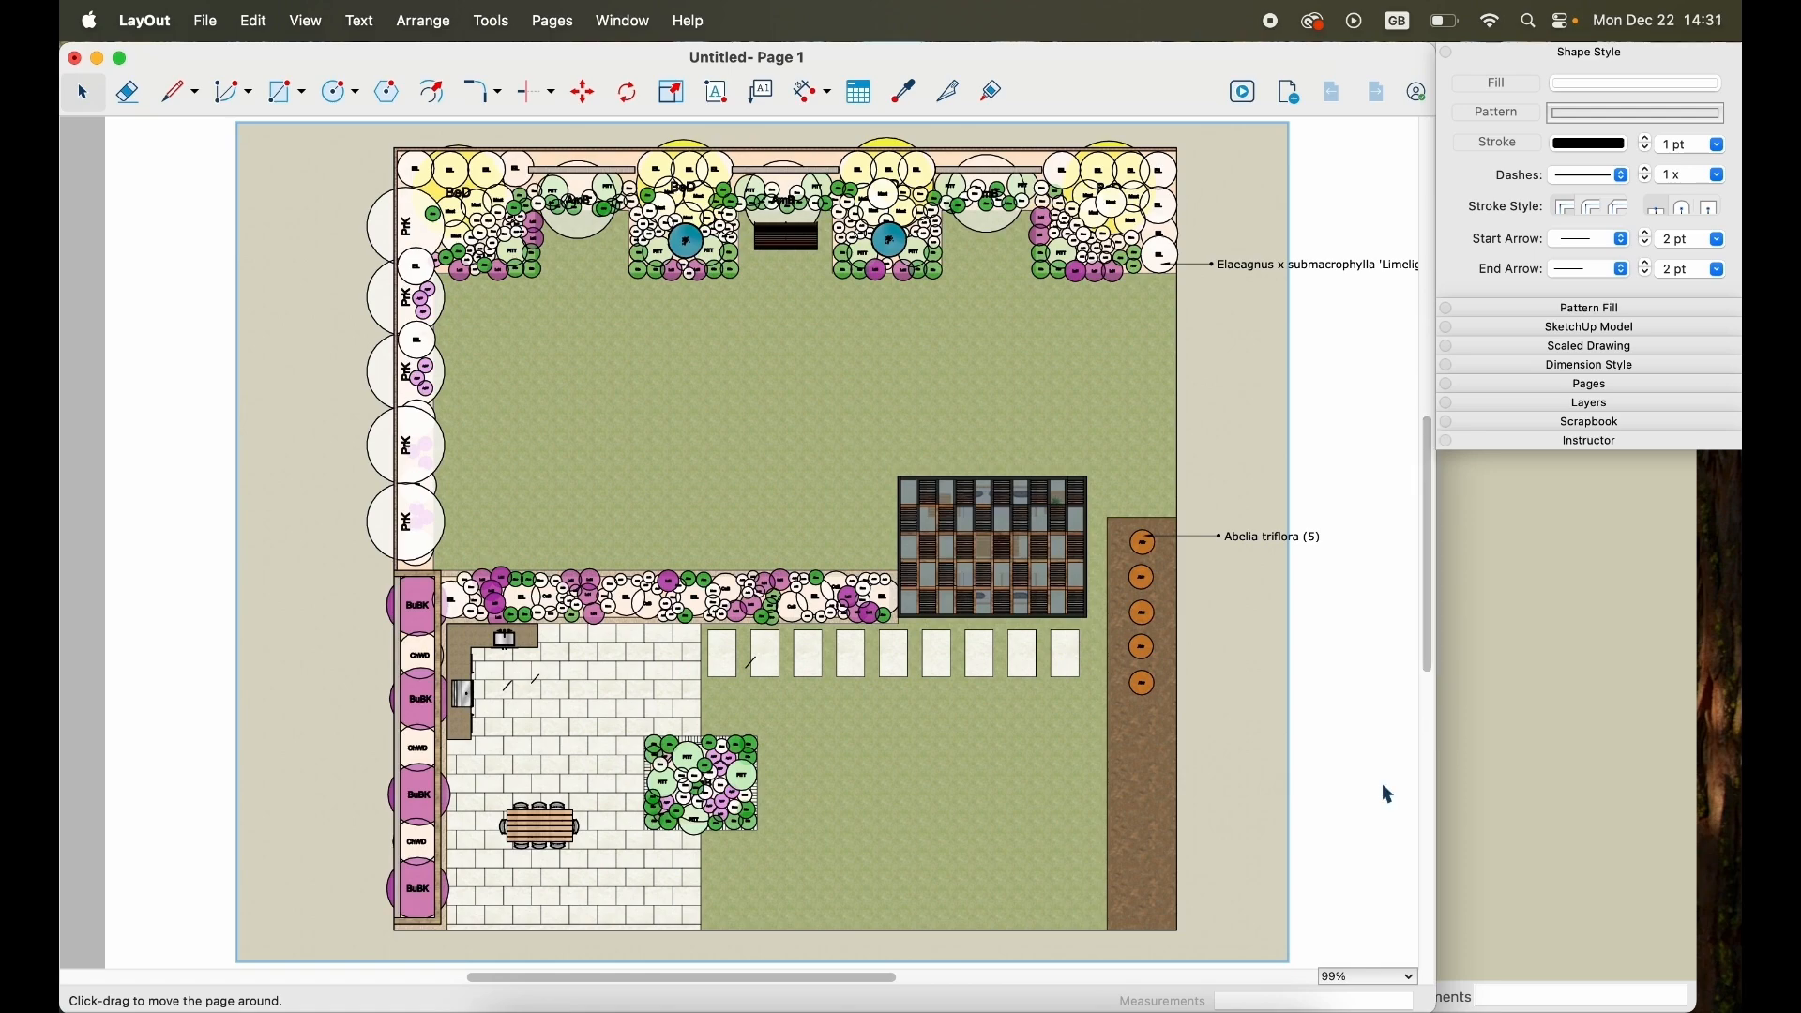
Examine the textured lawn, pergola, paving and brown bed in the restyled plan, both close up and in overview.
{"action": "scroll", "coordinate": [1167, 623], "scroll_direction": "up", "scroll_amount": 6}
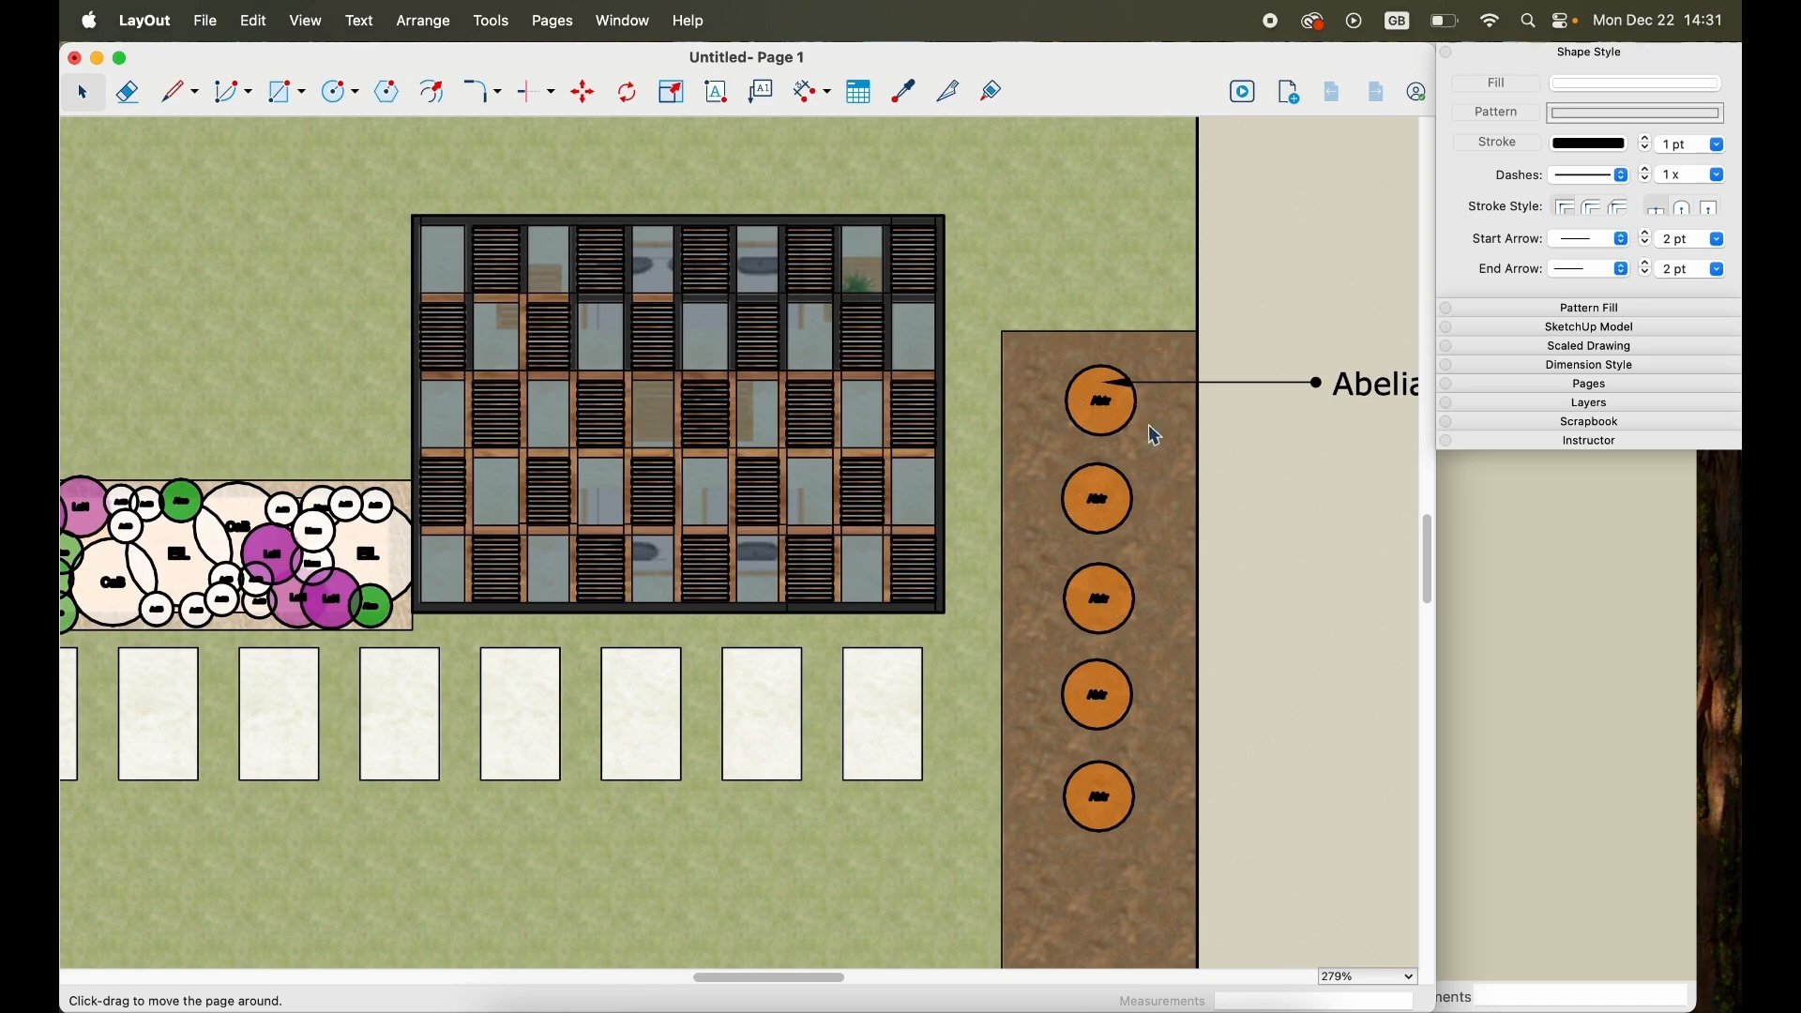
{"action": "scroll", "coordinate": [516, 570], "scroll_direction": "down", "scroll_amount": 1}
{"action": "scroll", "coordinate": [516, 570], "scroll_direction": "down", "scroll_amount": 5}
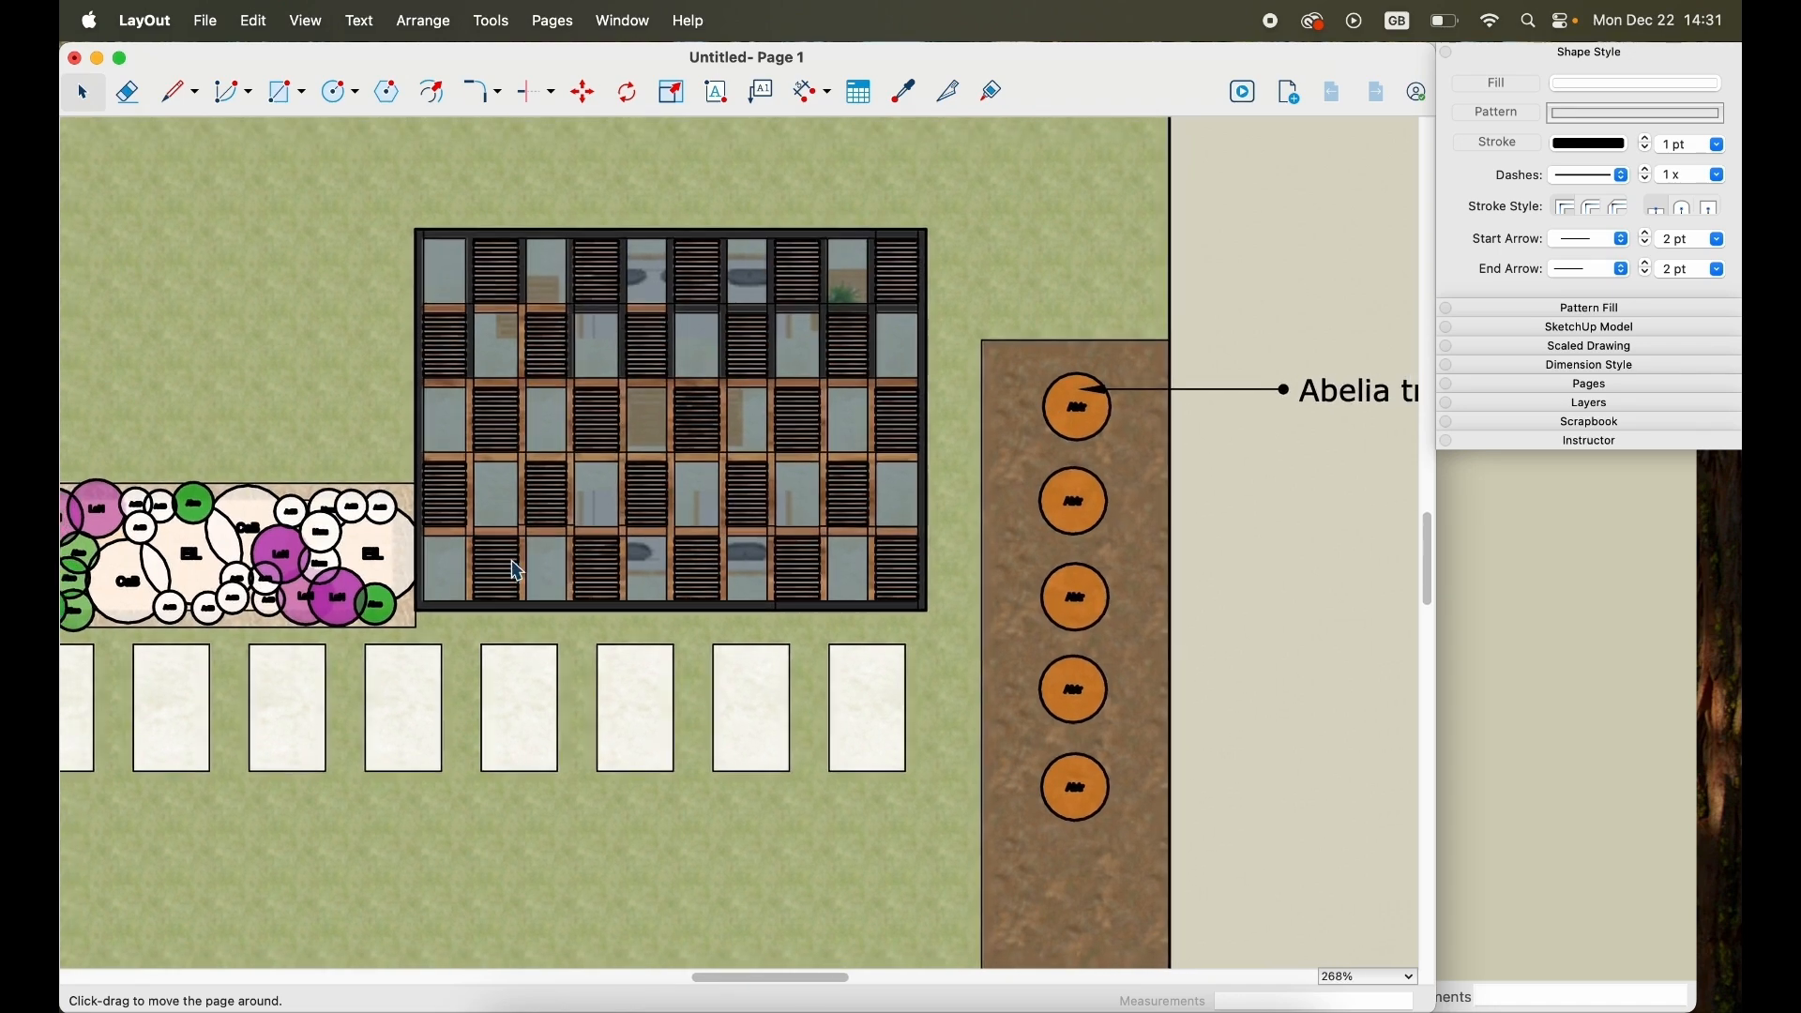
{"action": "scroll", "coordinate": [515, 571], "scroll_direction": "down", "scroll_amount": 6}
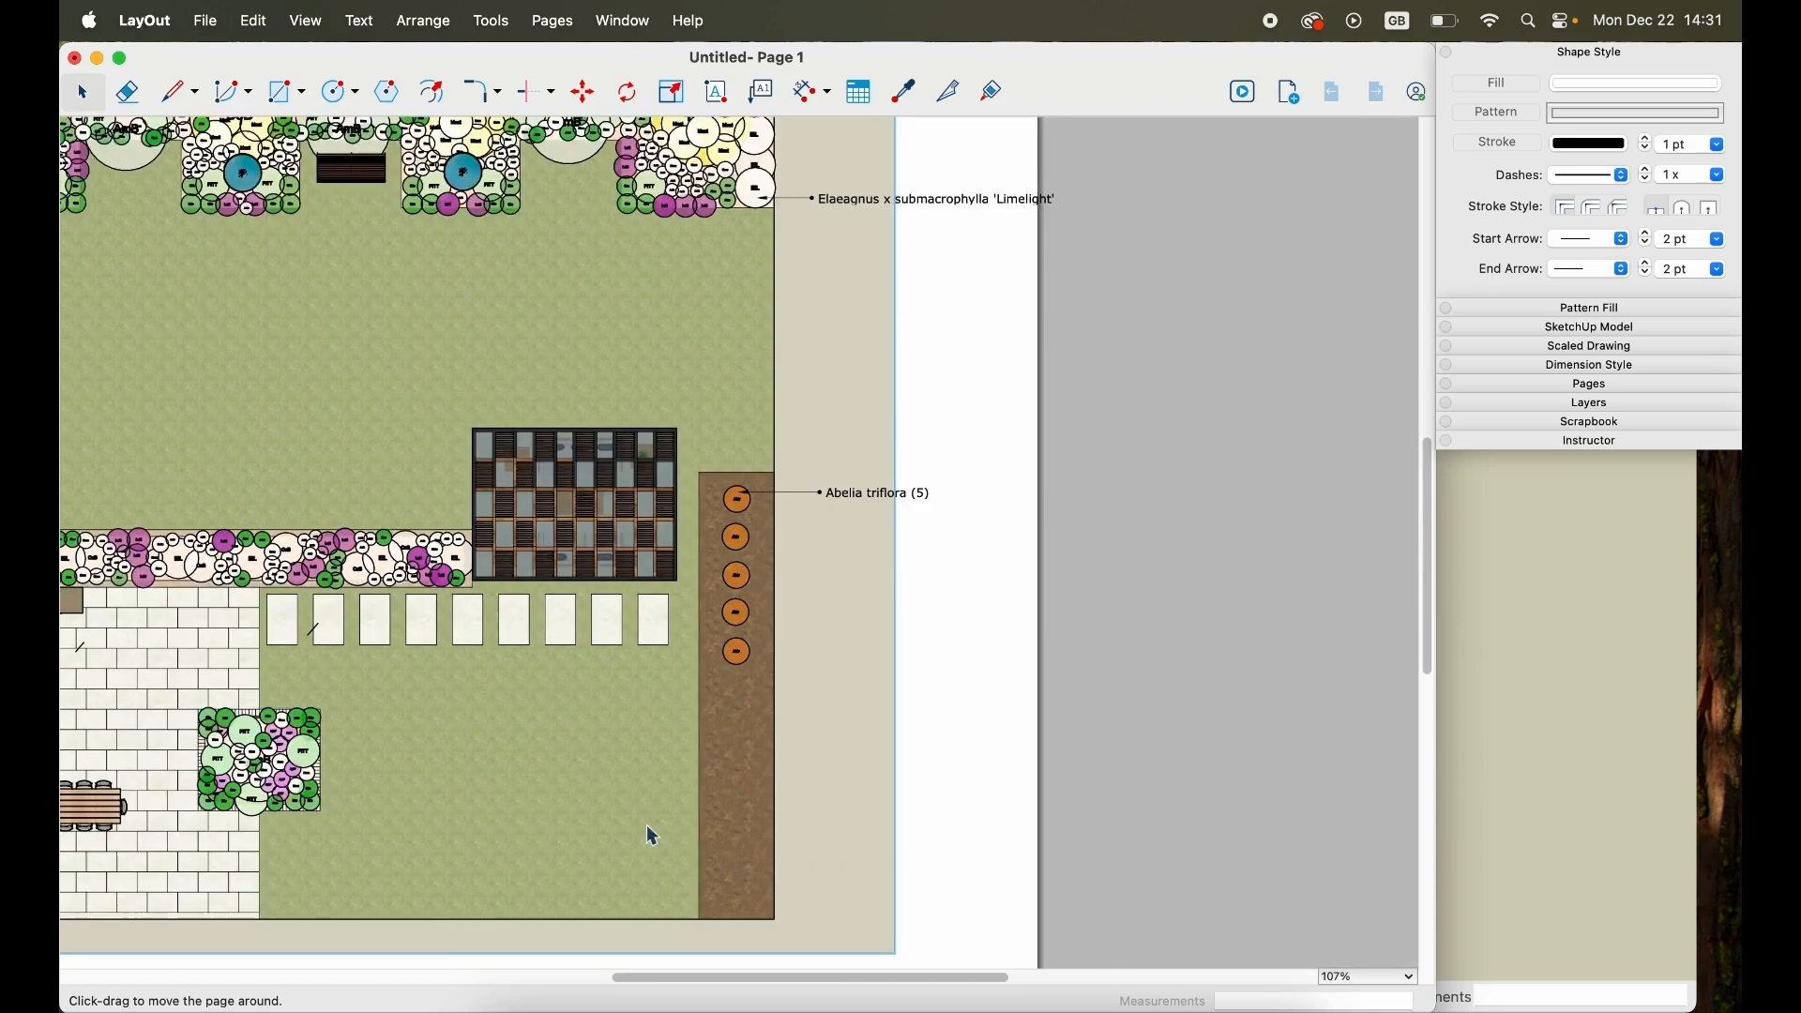
{"action": "left_click_drag", "start_coordinate": [792, 978], "coordinate": [685, 981]}
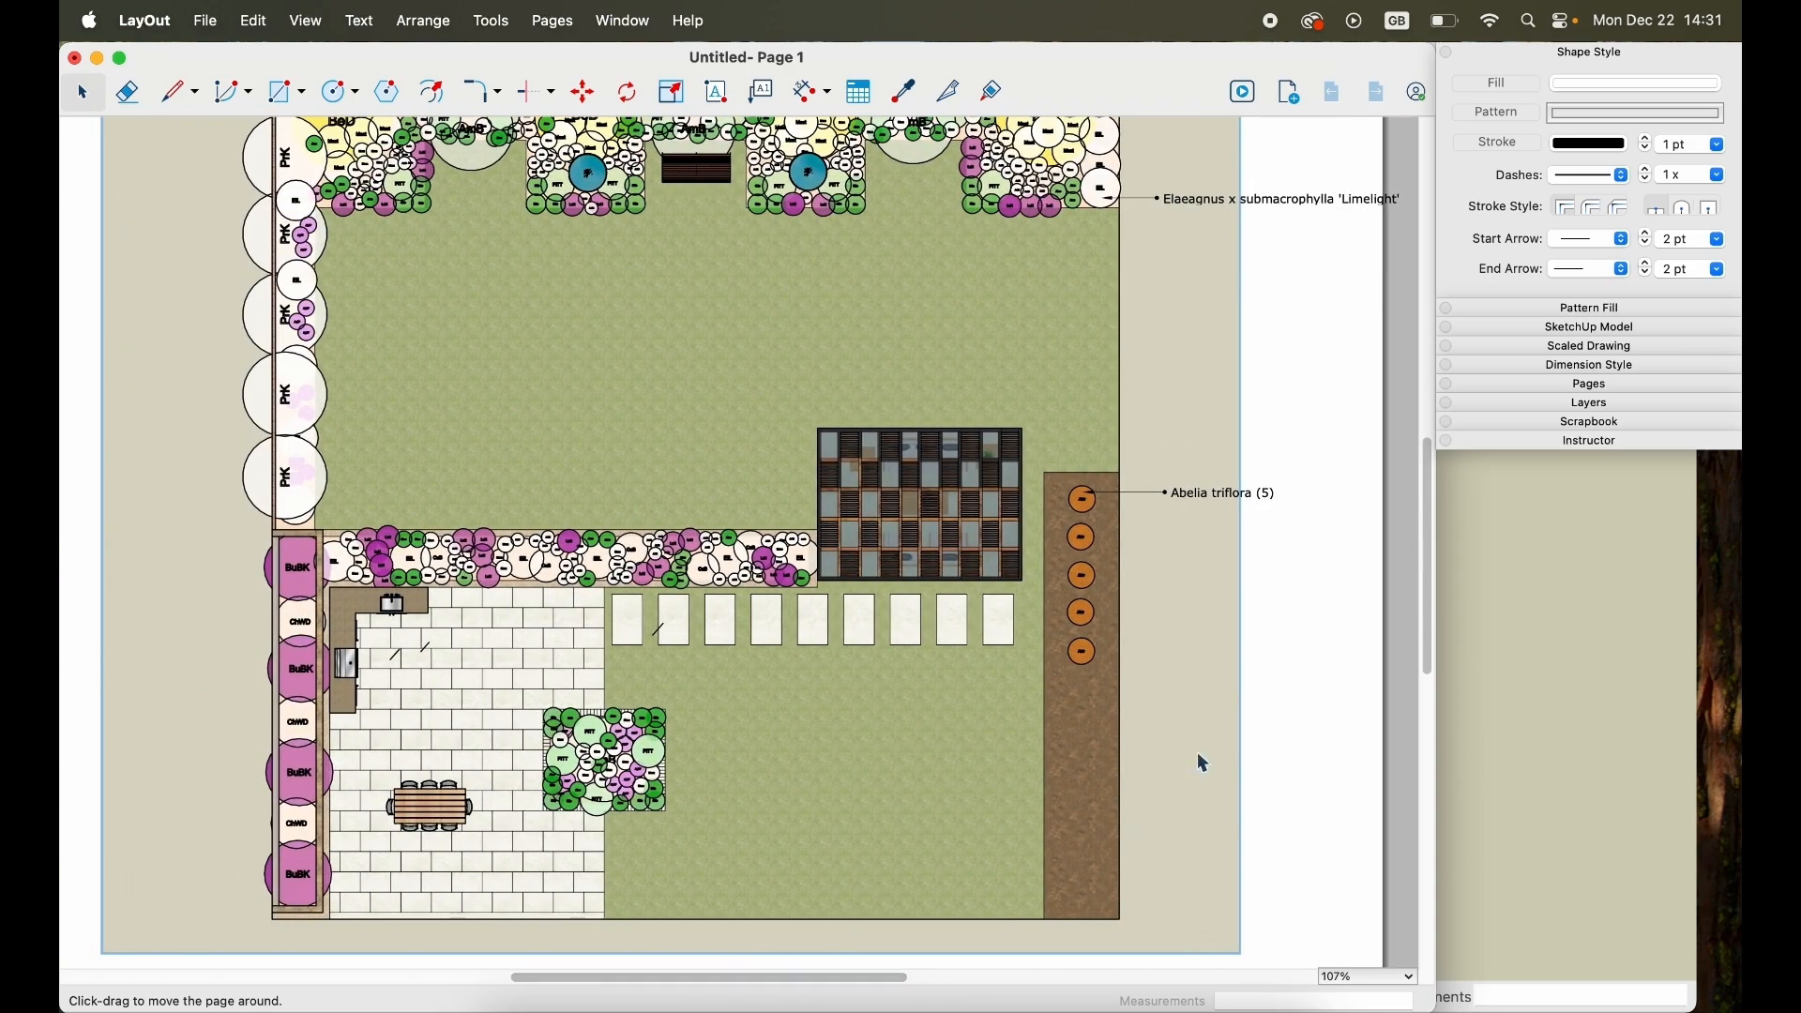
{"action": "left_click_drag", "start_coordinate": [1432, 666], "coordinate": [1430, 641]}
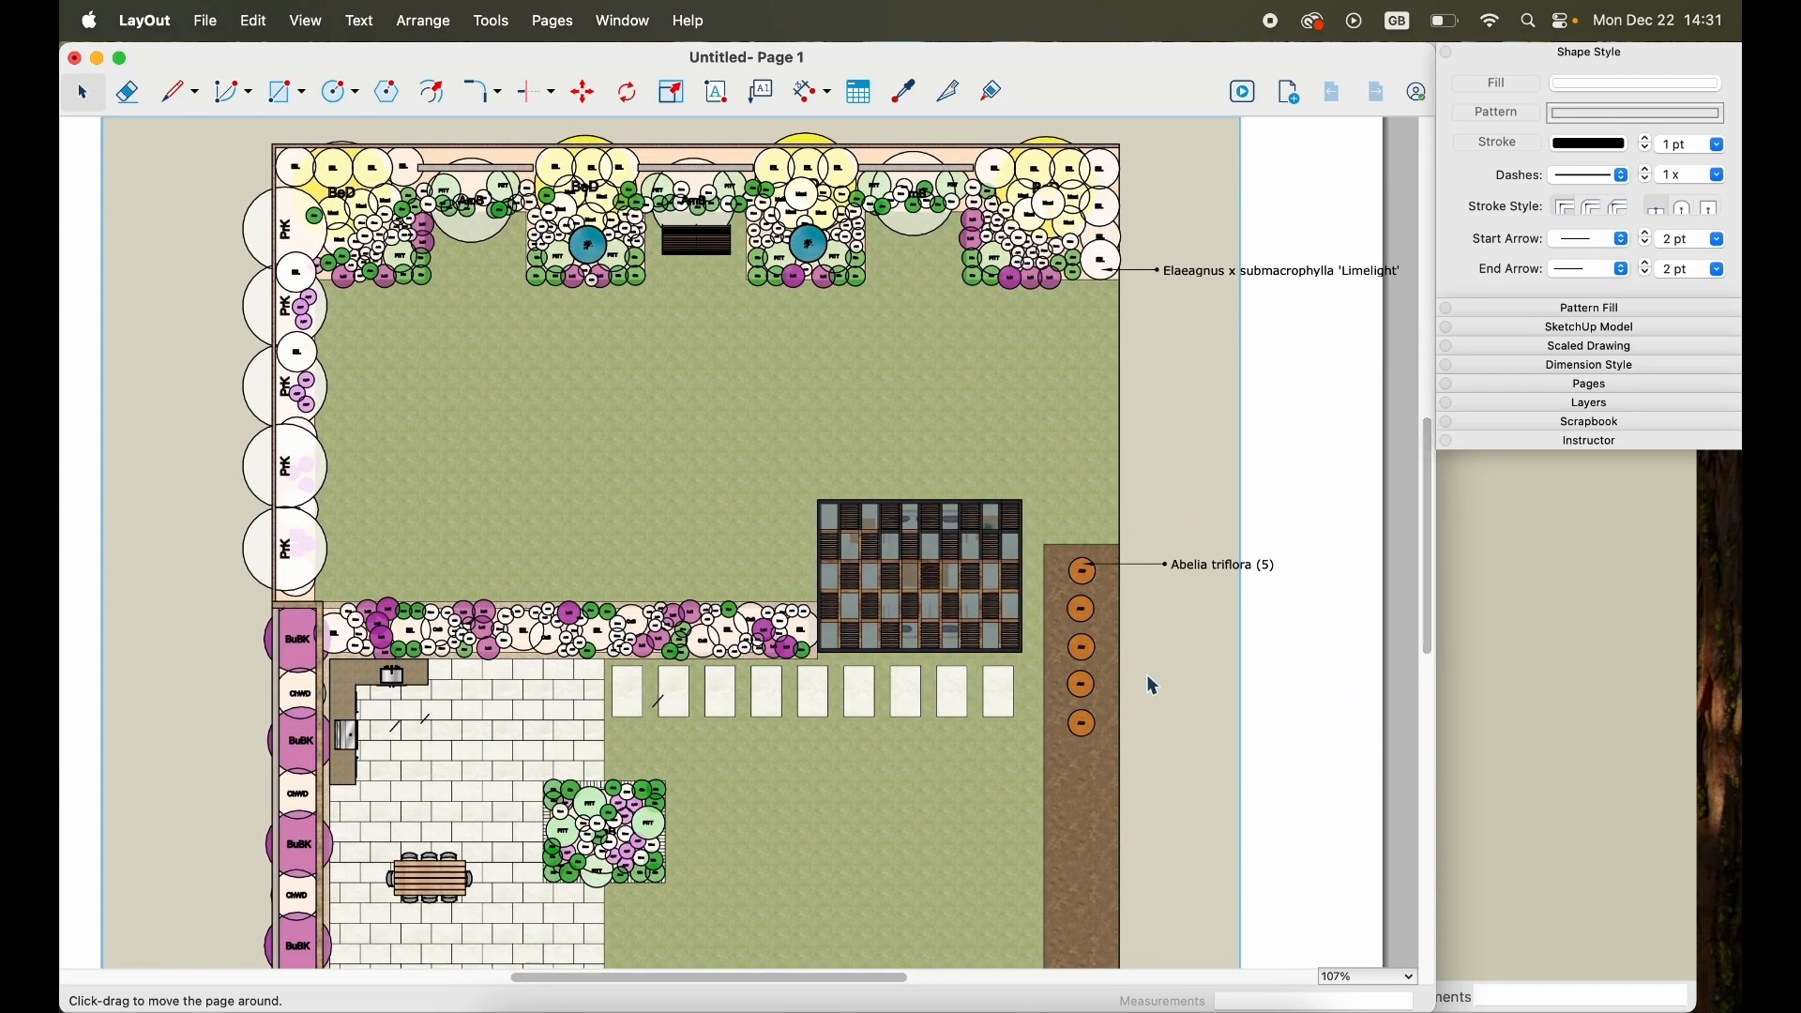
{"action": "scroll", "coordinate": [1164, 665], "scroll_direction": "down", "scroll_amount": 1}
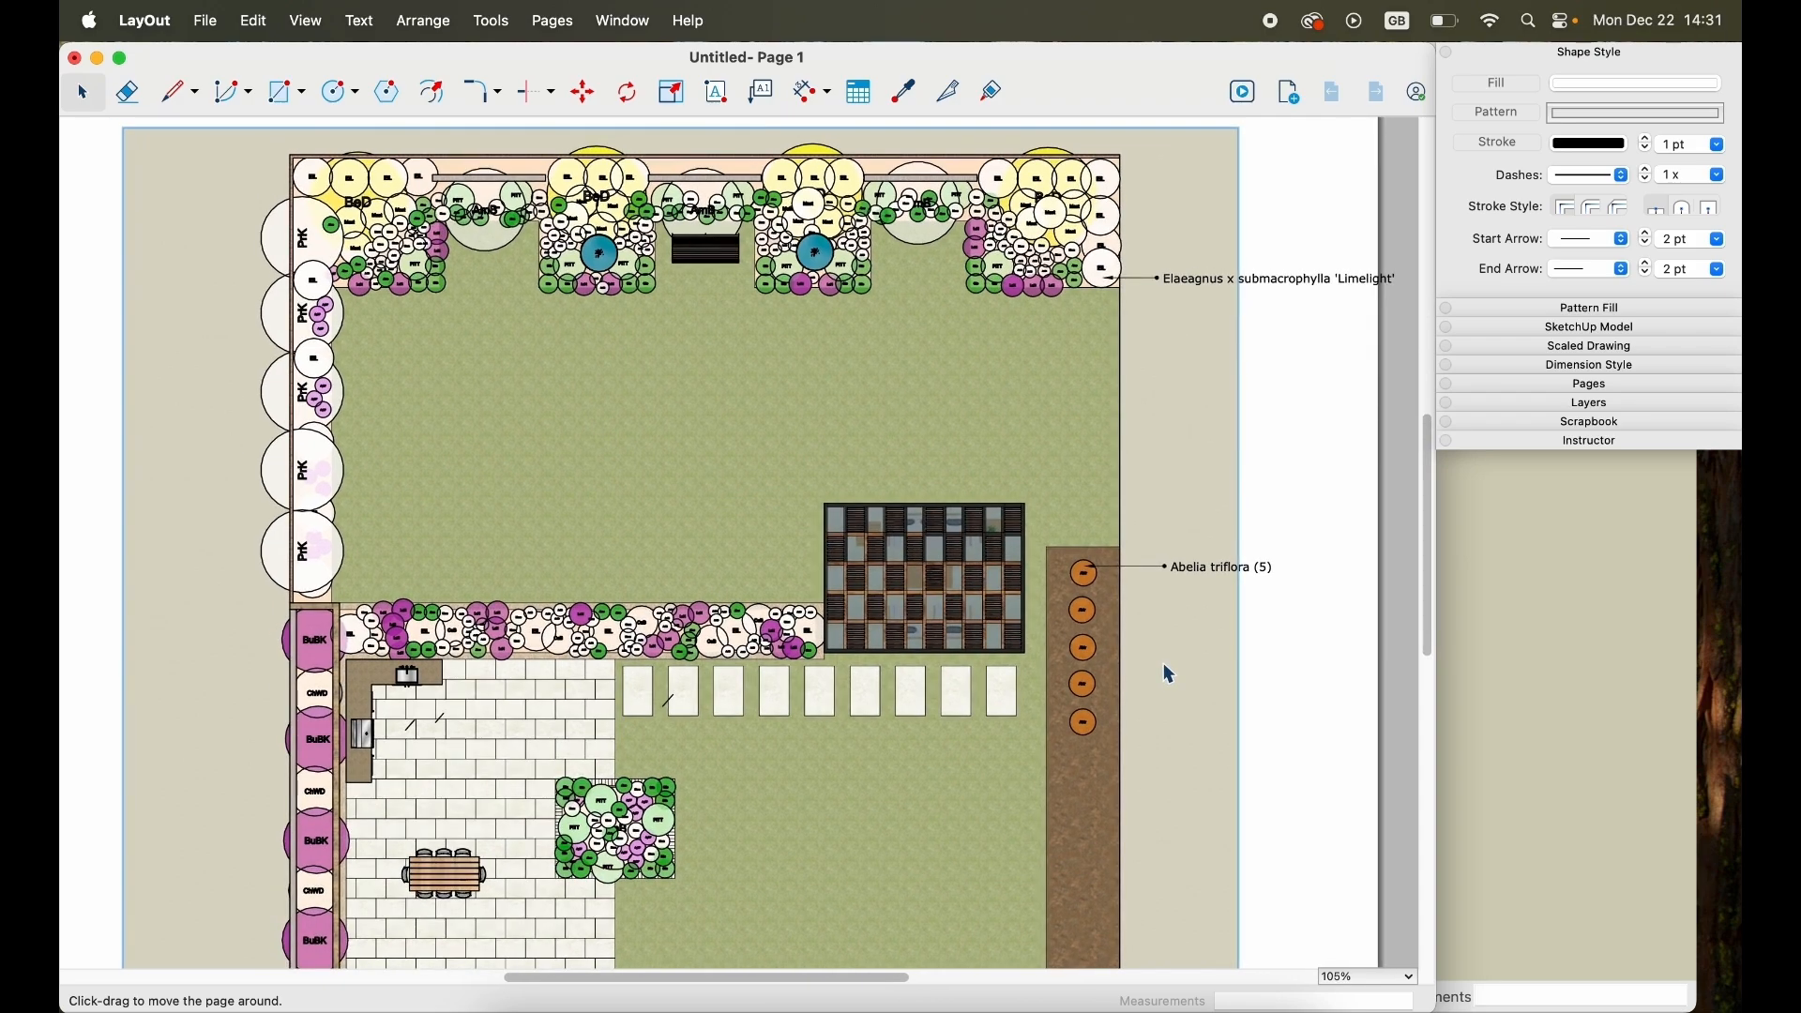
Switch to SketchUp and set the Default Style's face transparency quality to Nicer.
{"action": "key", "text": "ctrl+Up"}
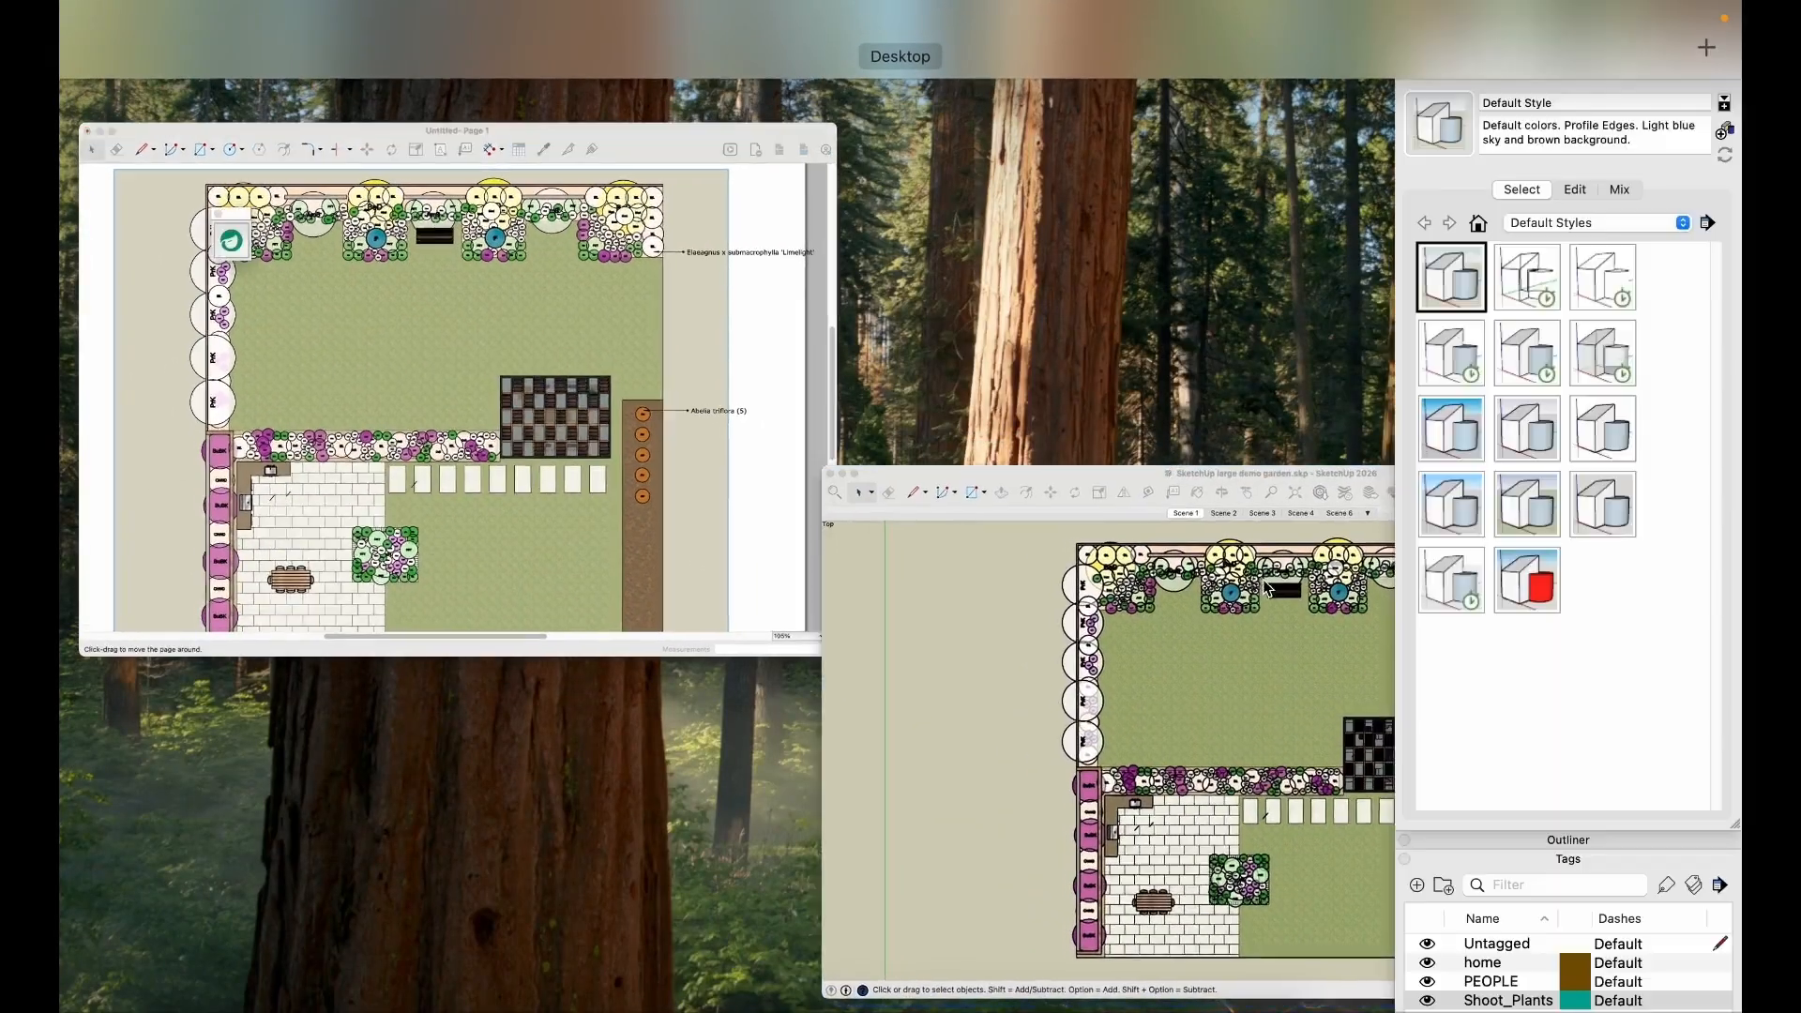
{"action": "left_click", "coordinate": [1266, 588]}
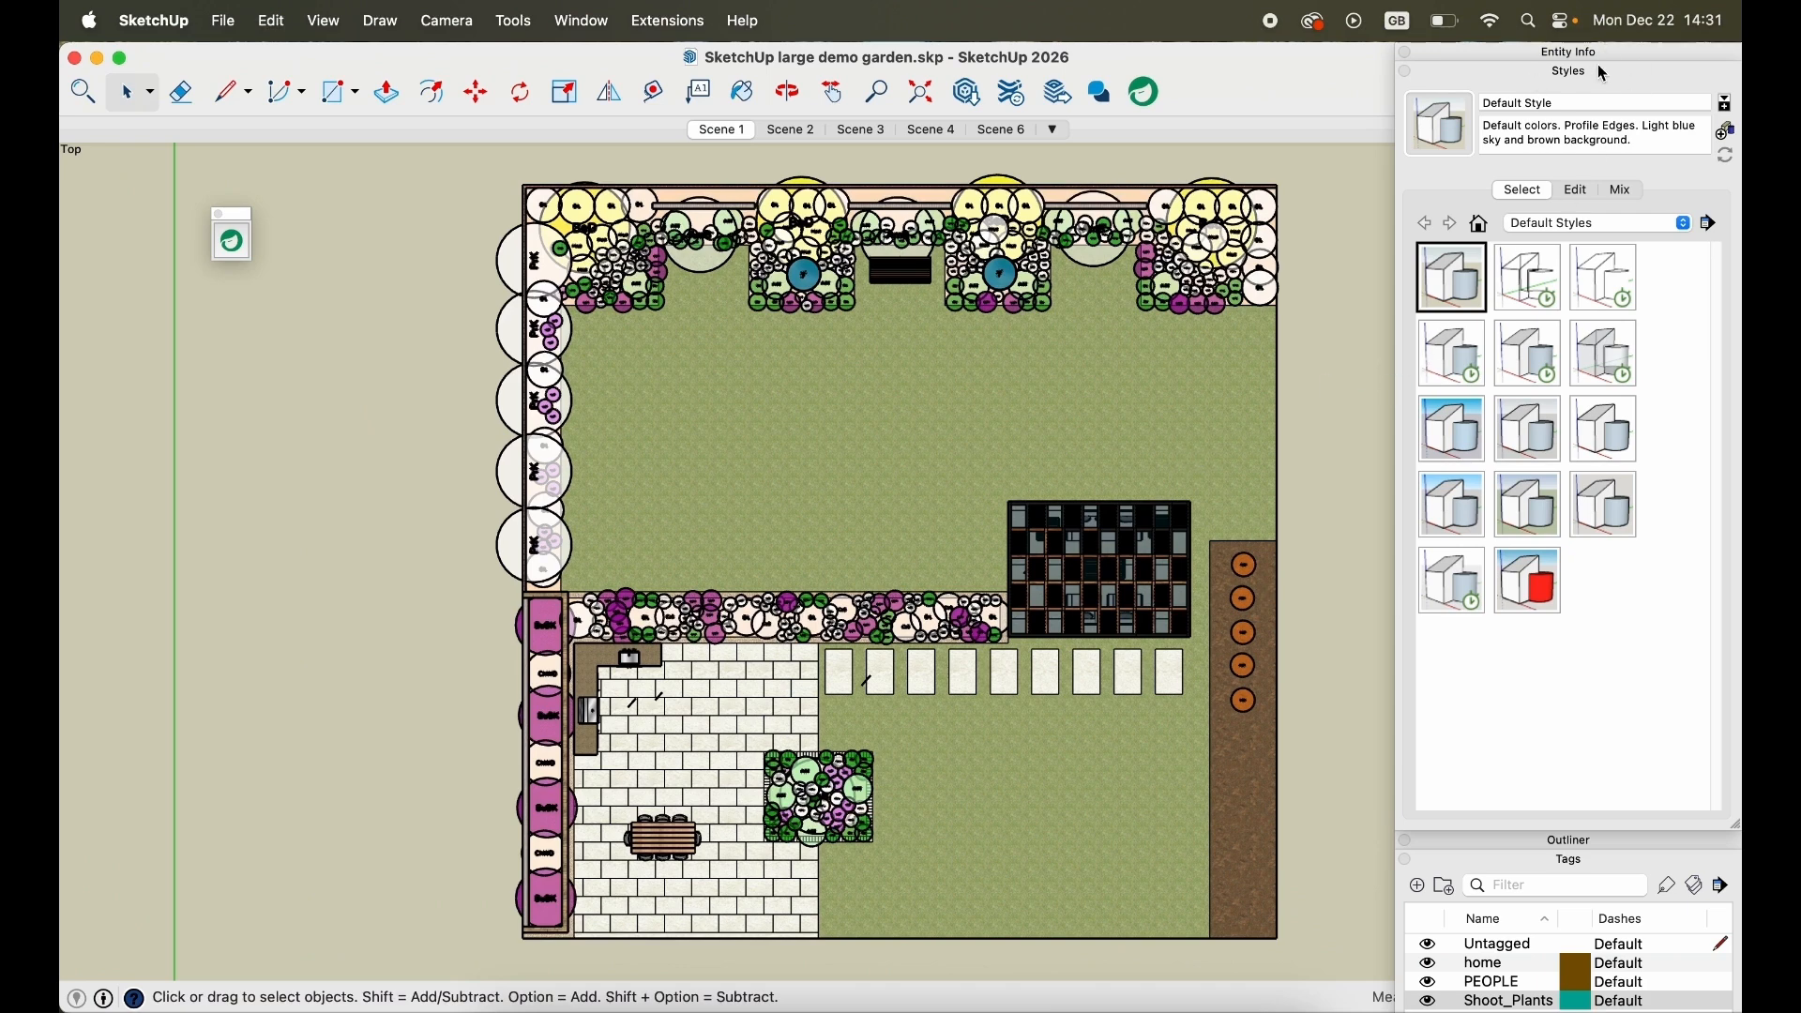
{"action": "left_click", "coordinate": [1584, 199]}
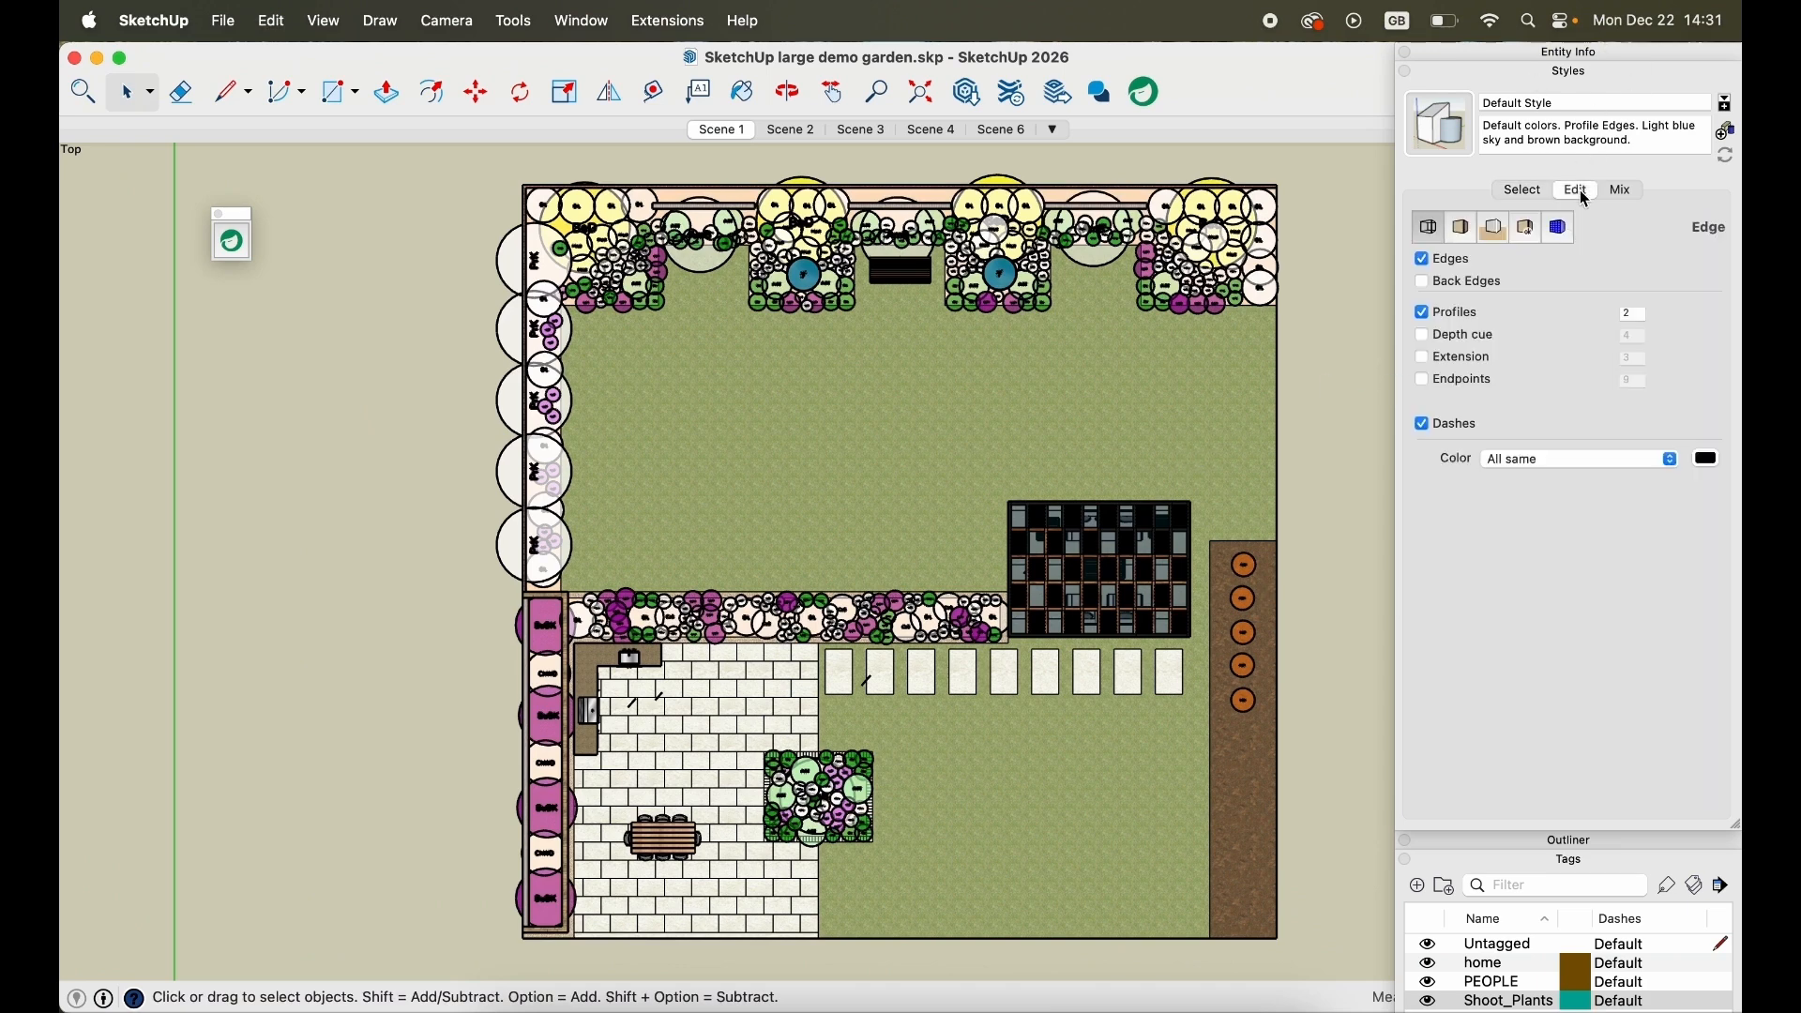
{"action": "left_click", "coordinate": [1462, 228]}
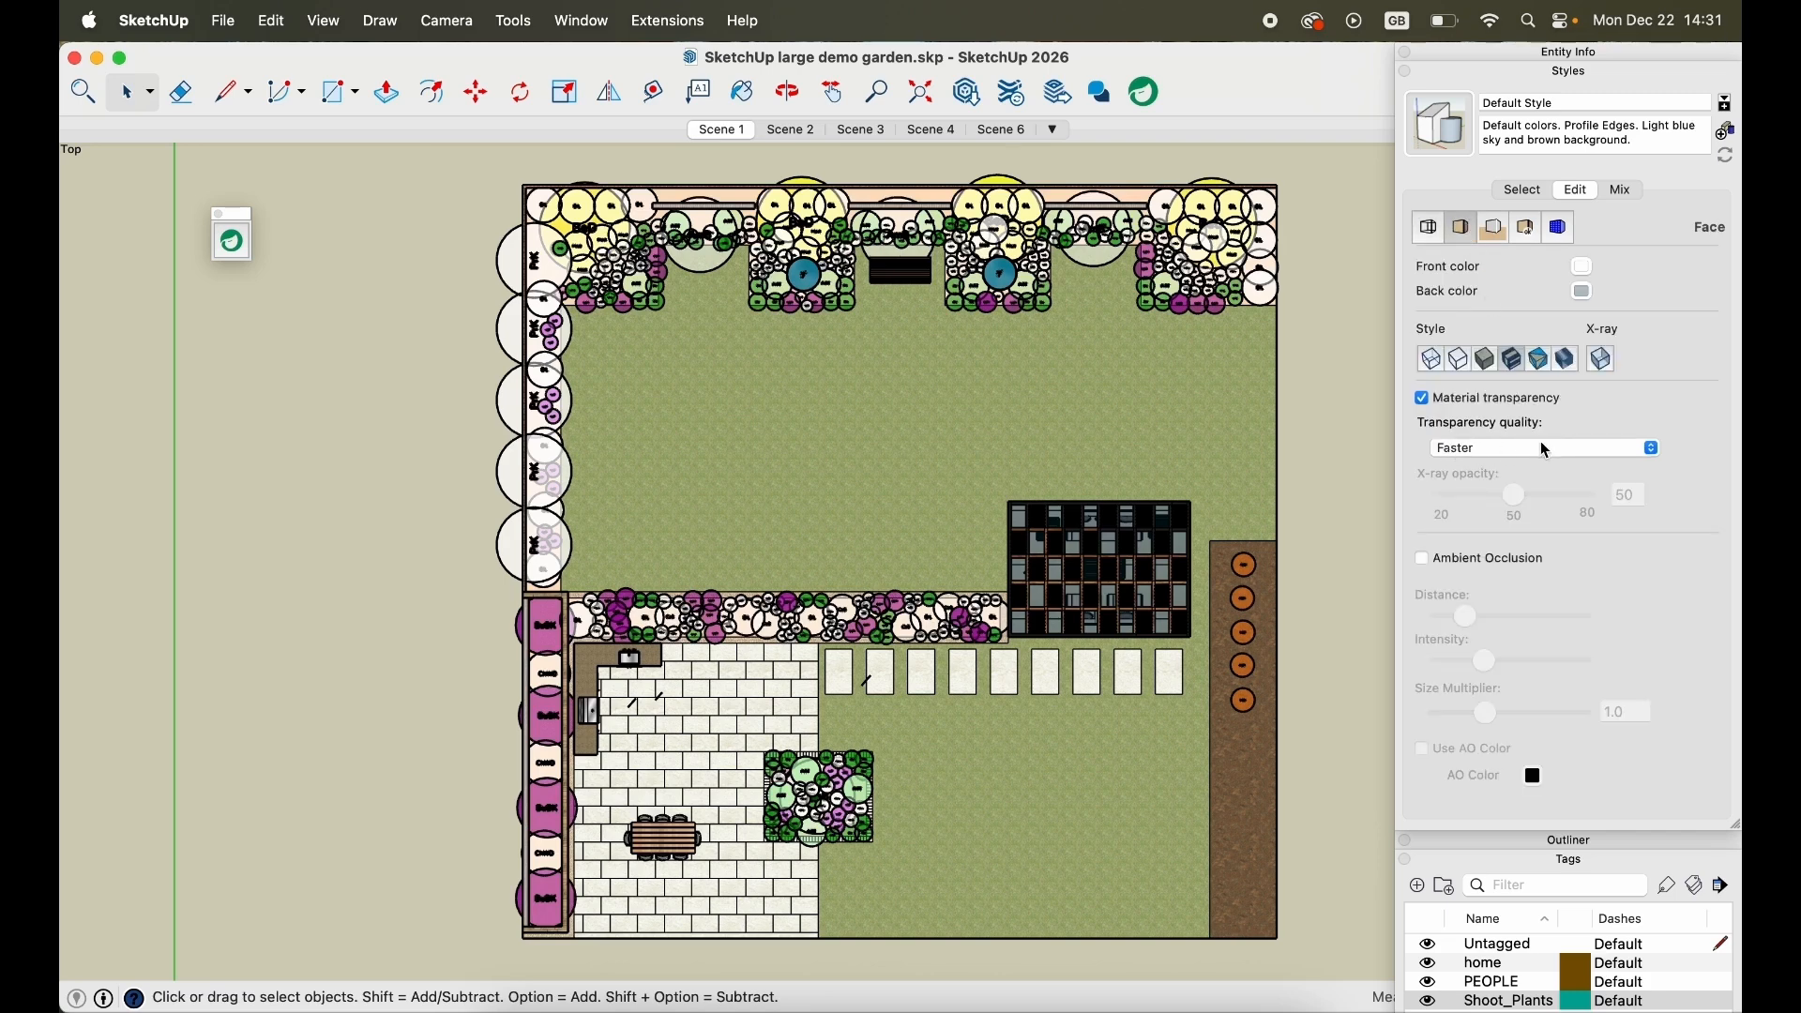
{"action": "left_click", "coordinate": [1477, 451]}
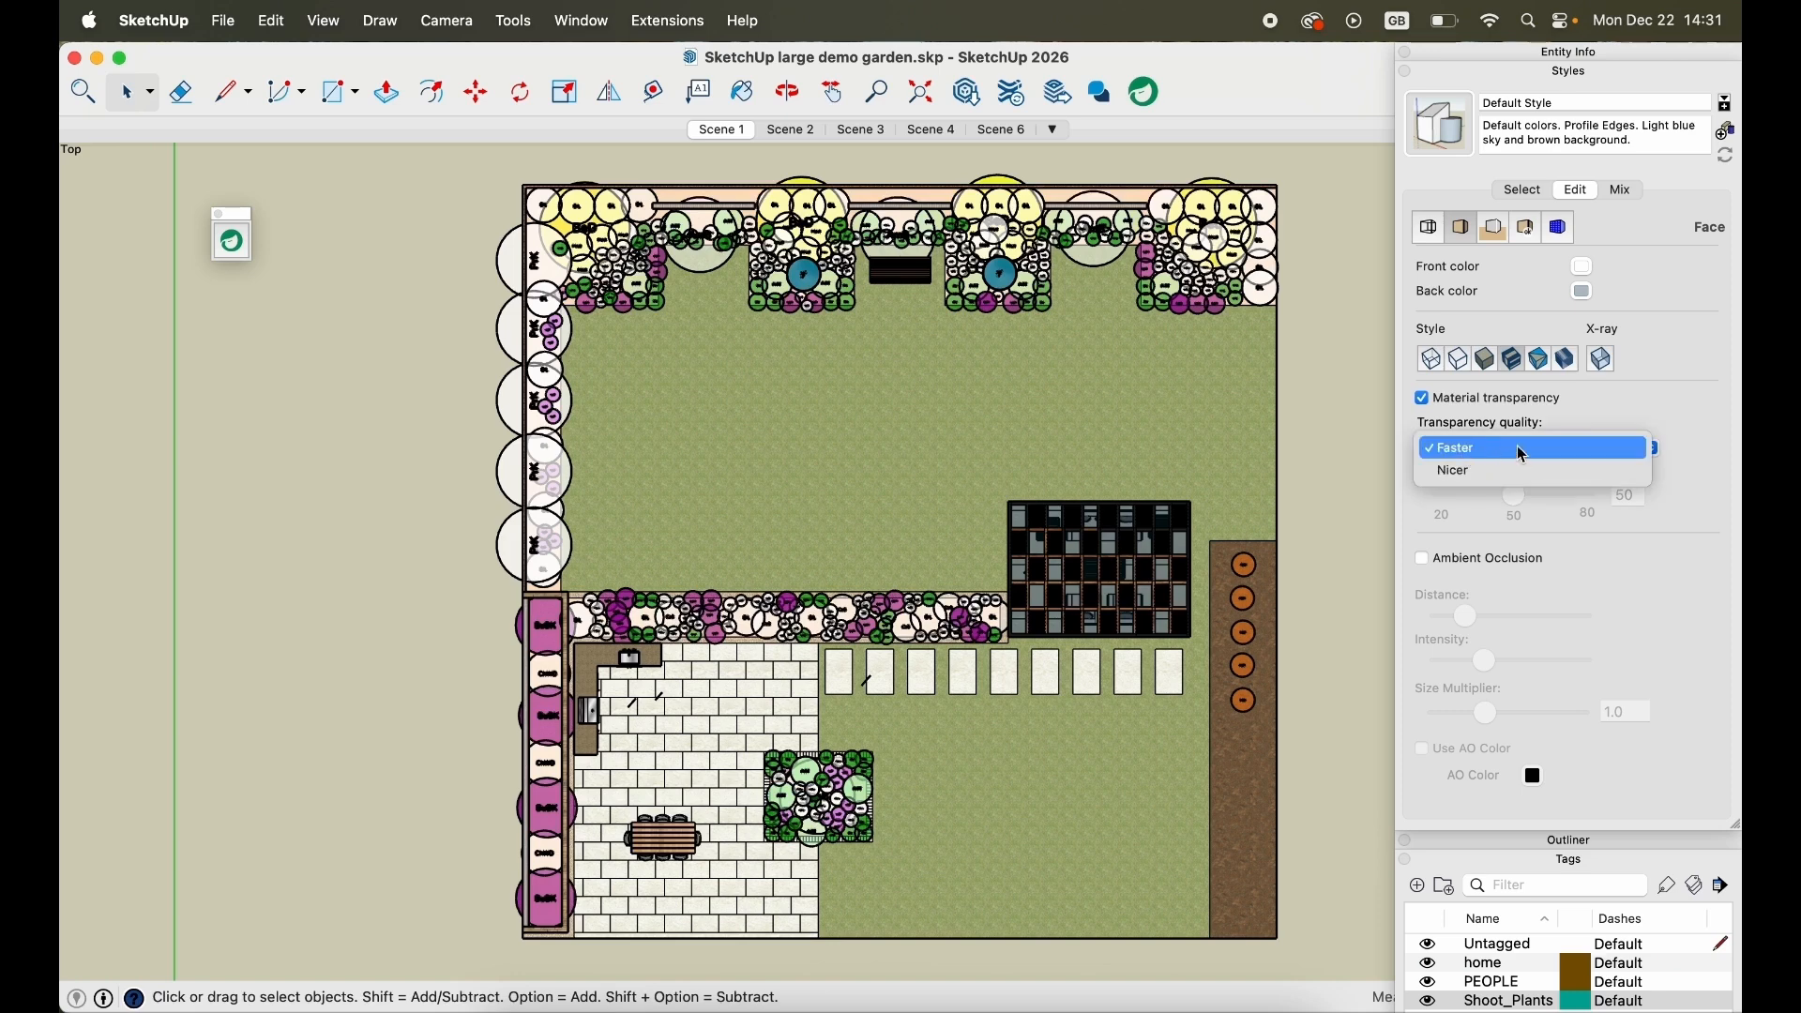
{"action": "left_click", "coordinate": [1524, 472]}
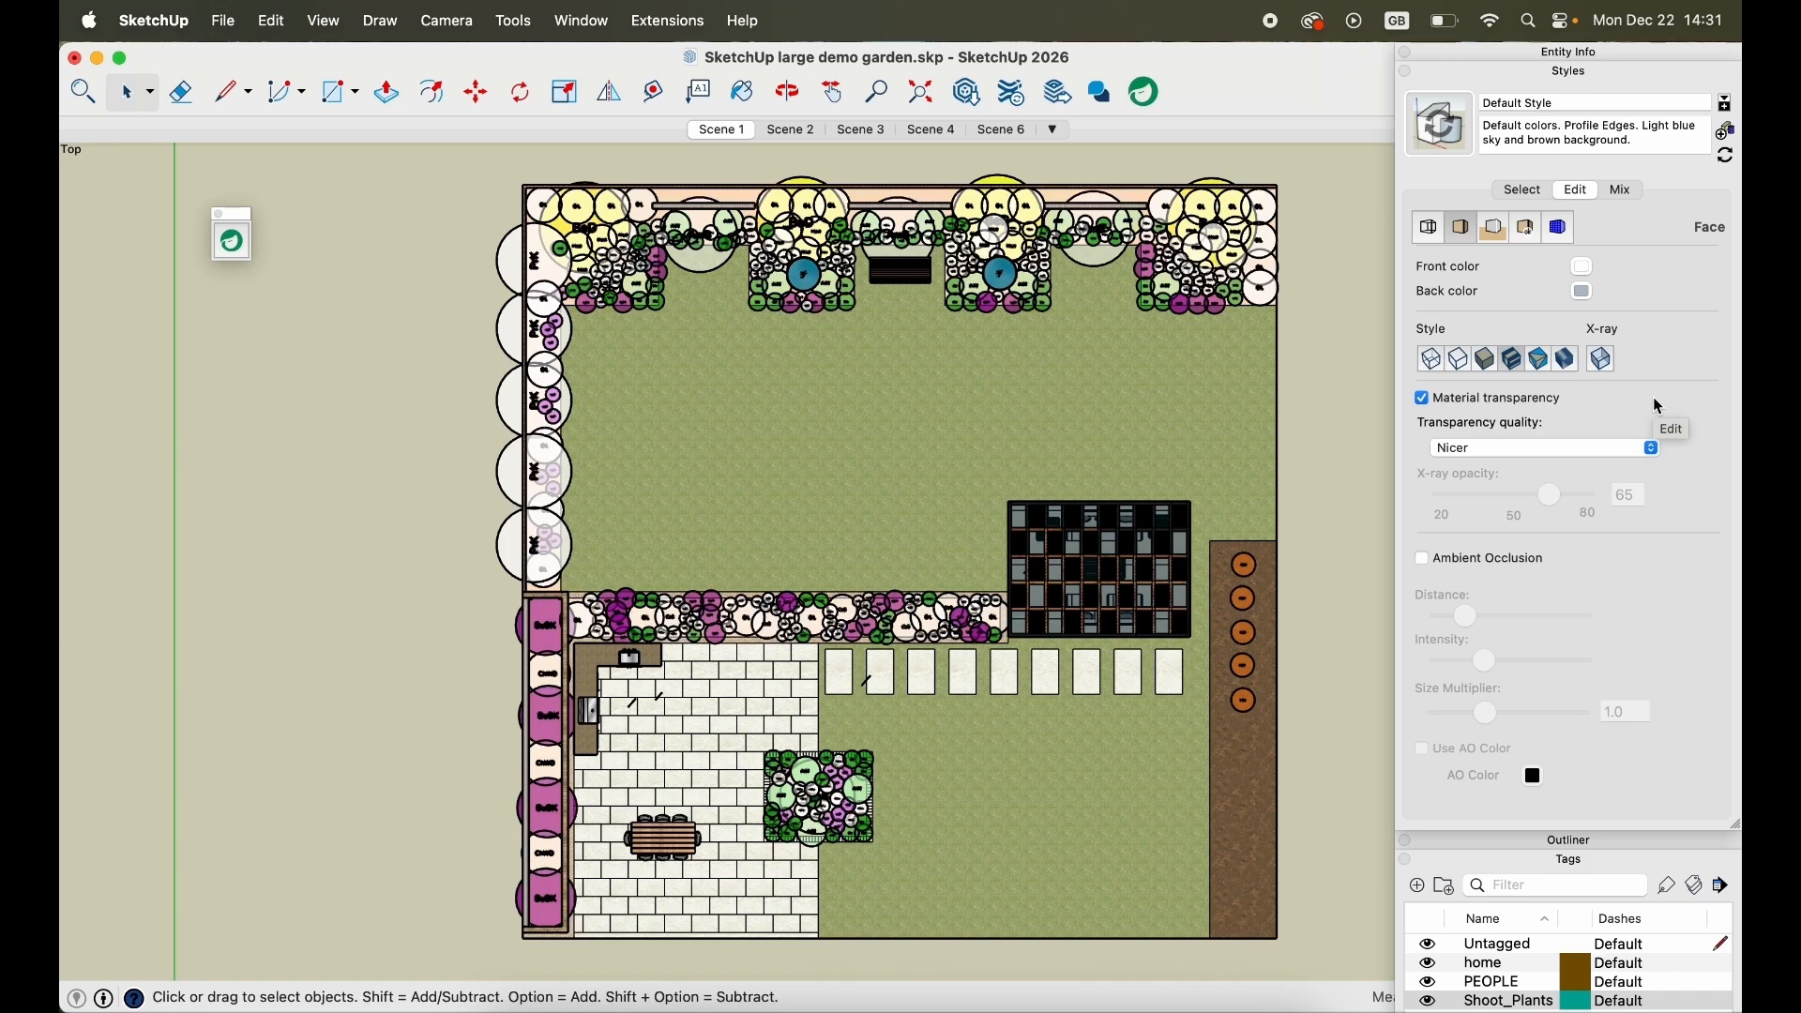
Update Scene 1 with the edited style saved as a new style, and save the model without purging.
{"action": "right_click", "coordinate": [733, 143]}
{"action": "left_click", "coordinate": [832, 235]}
{"action": "left_click", "coordinate": [841, 476]}
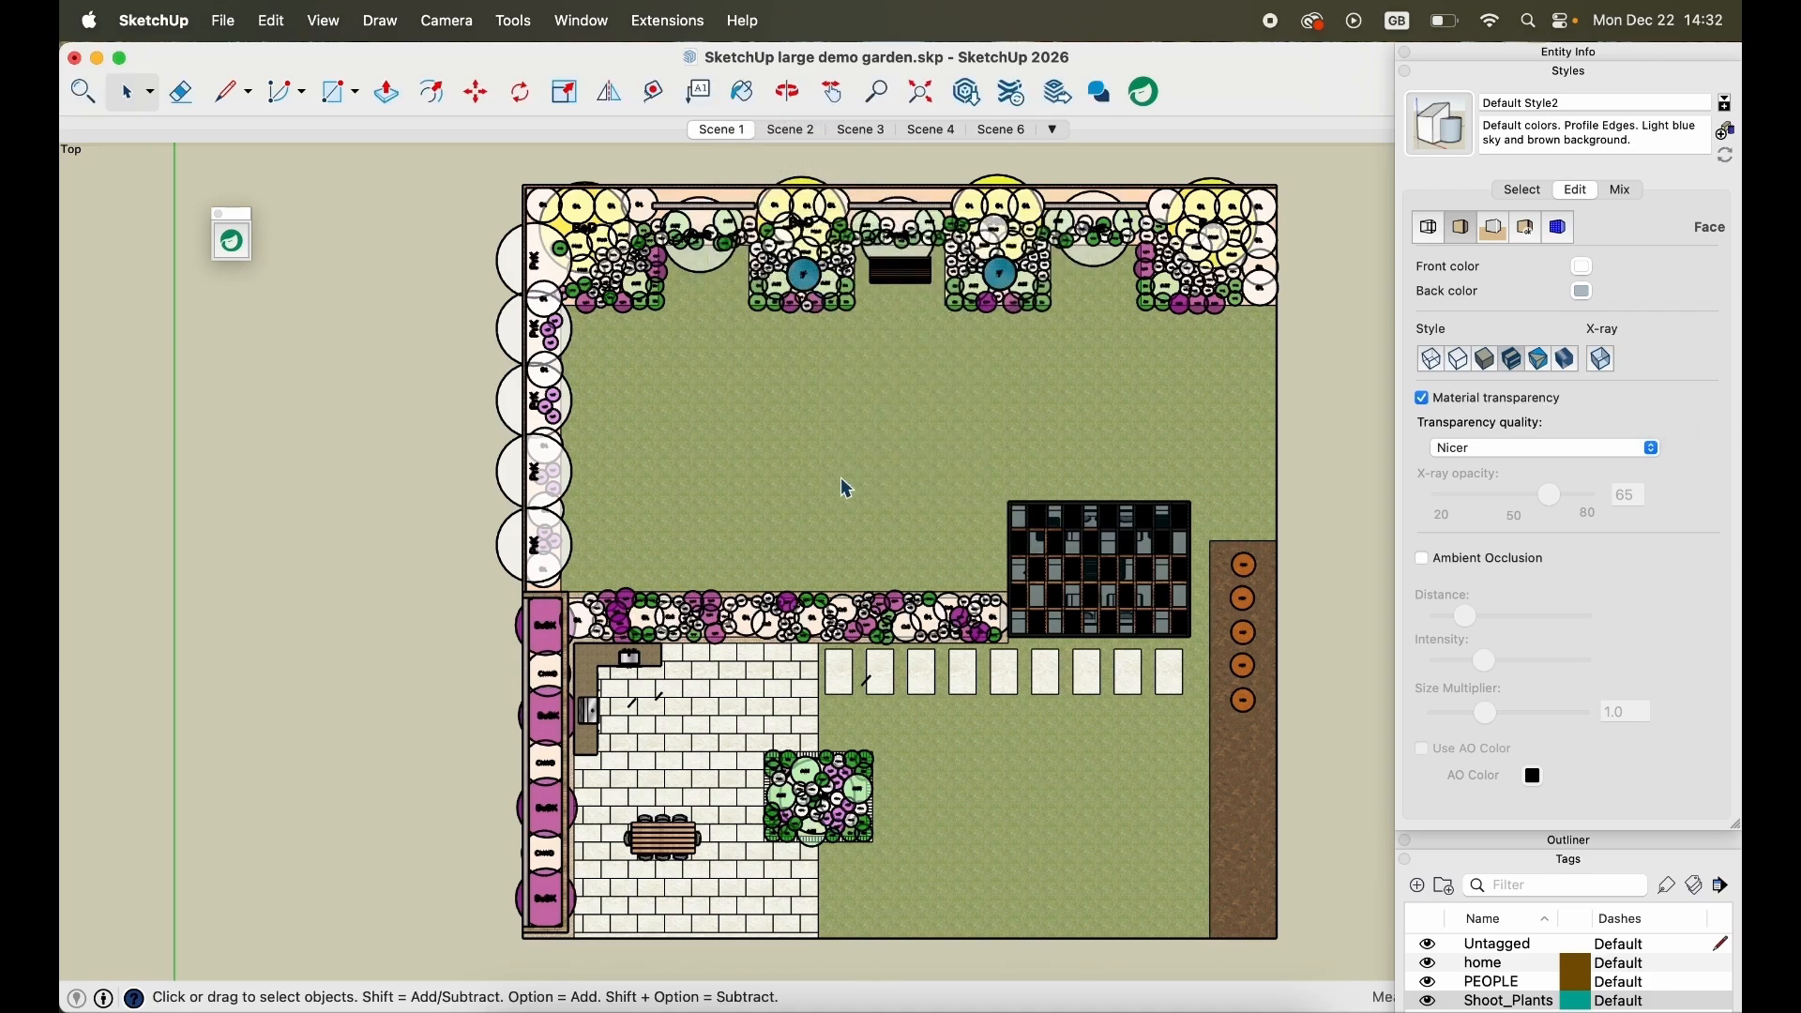
{"action": "left_click", "coordinate": [223, 20]}
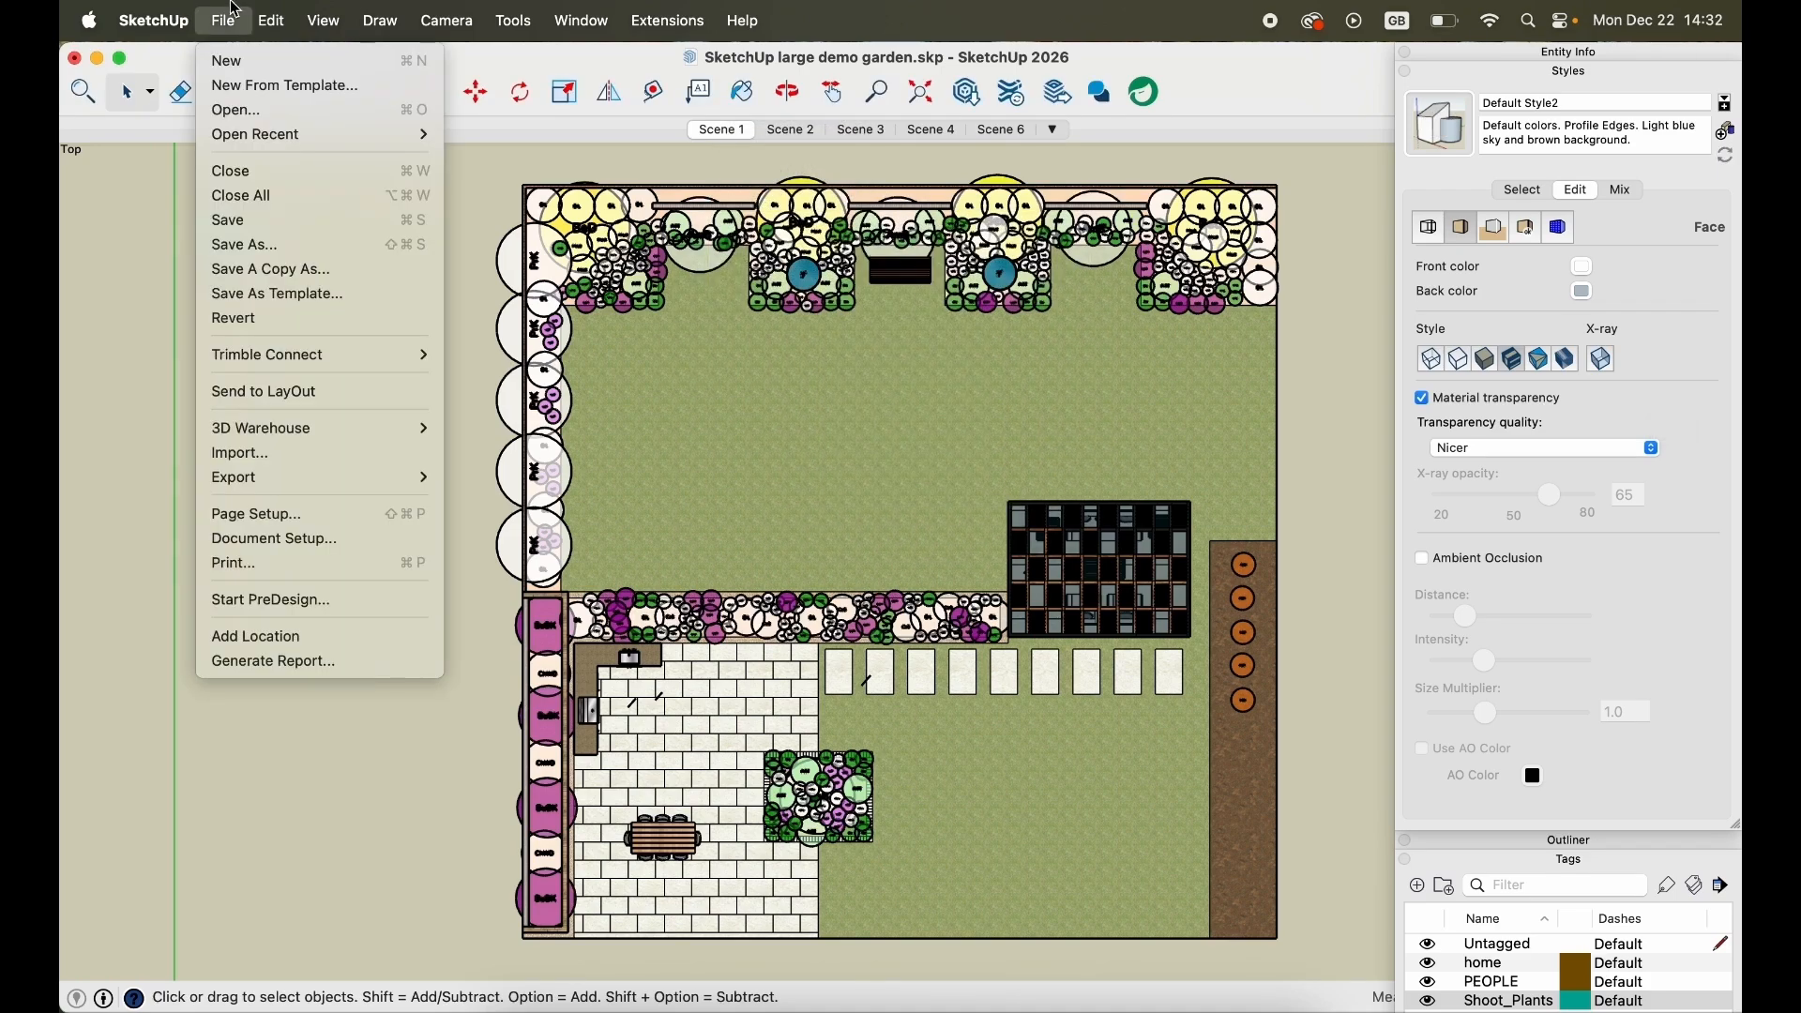
{"action": "left_click", "coordinate": [265, 227]}
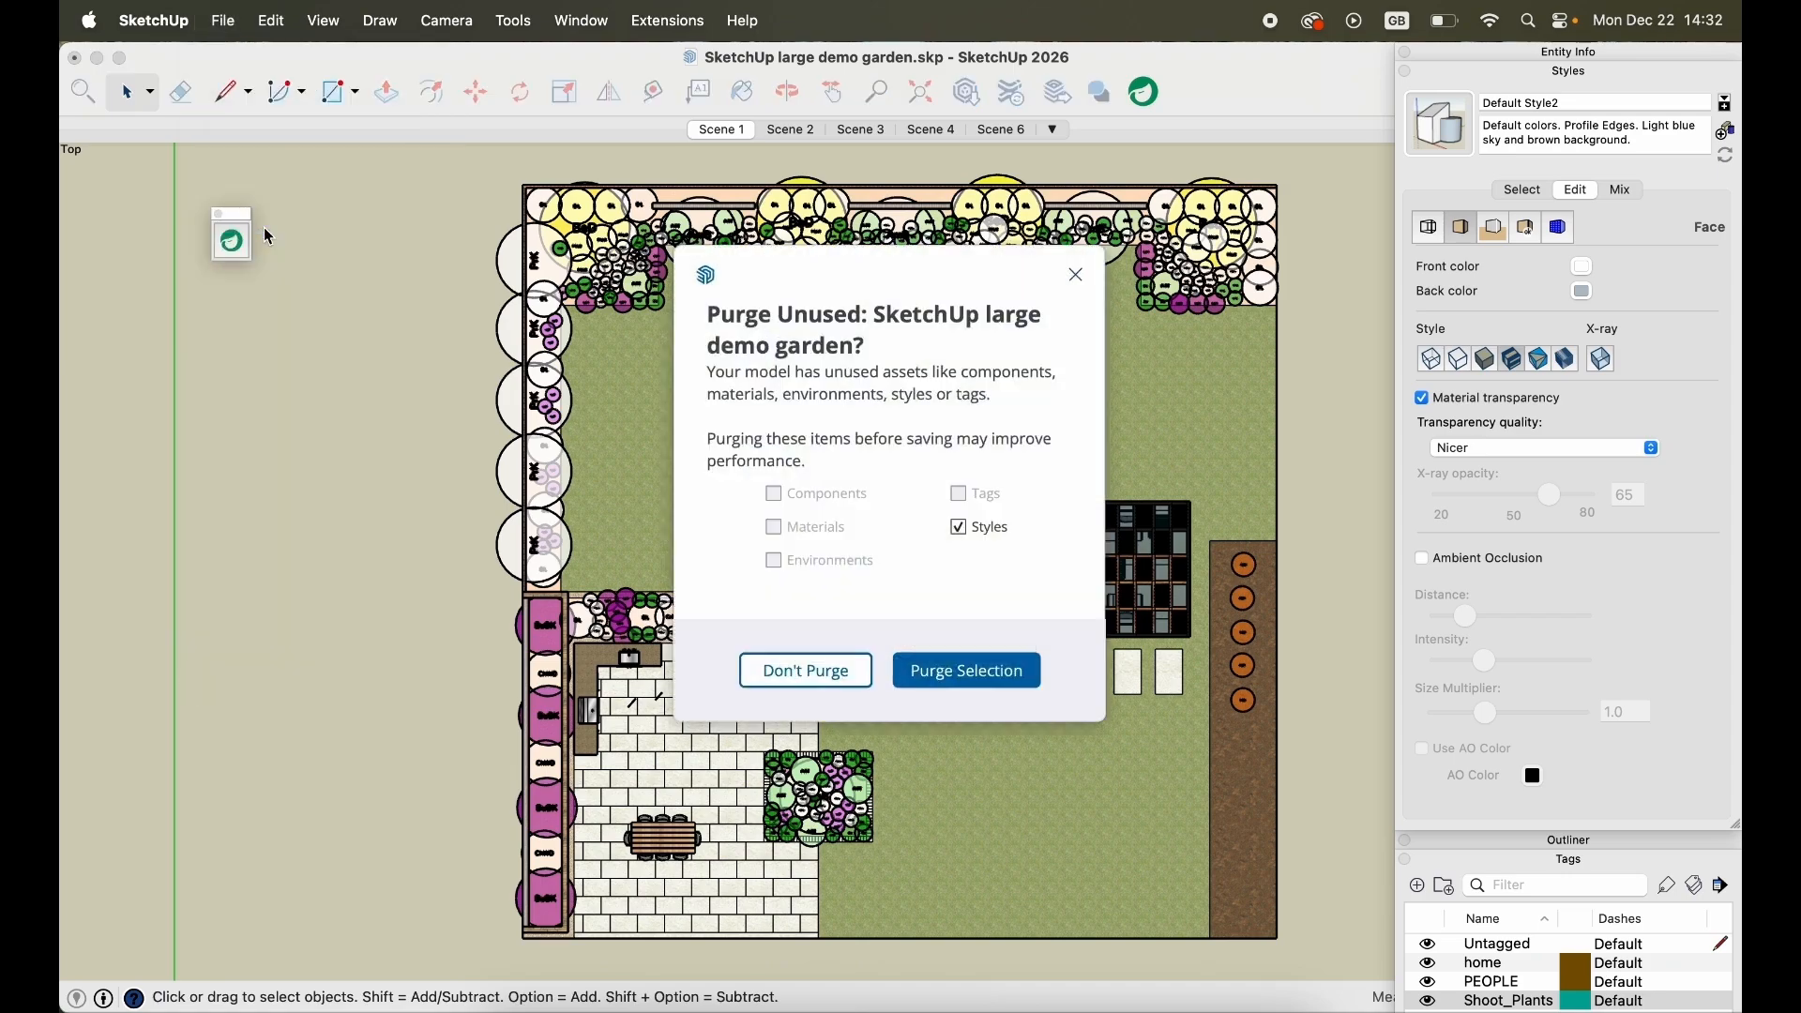
{"action": "left_click", "coordinate": [806, 671]}
Switch to LayOut and update the plan viewport's model reference with the Nicer transparency setting.
{"action": "key", "text": "ctrl+Up"}
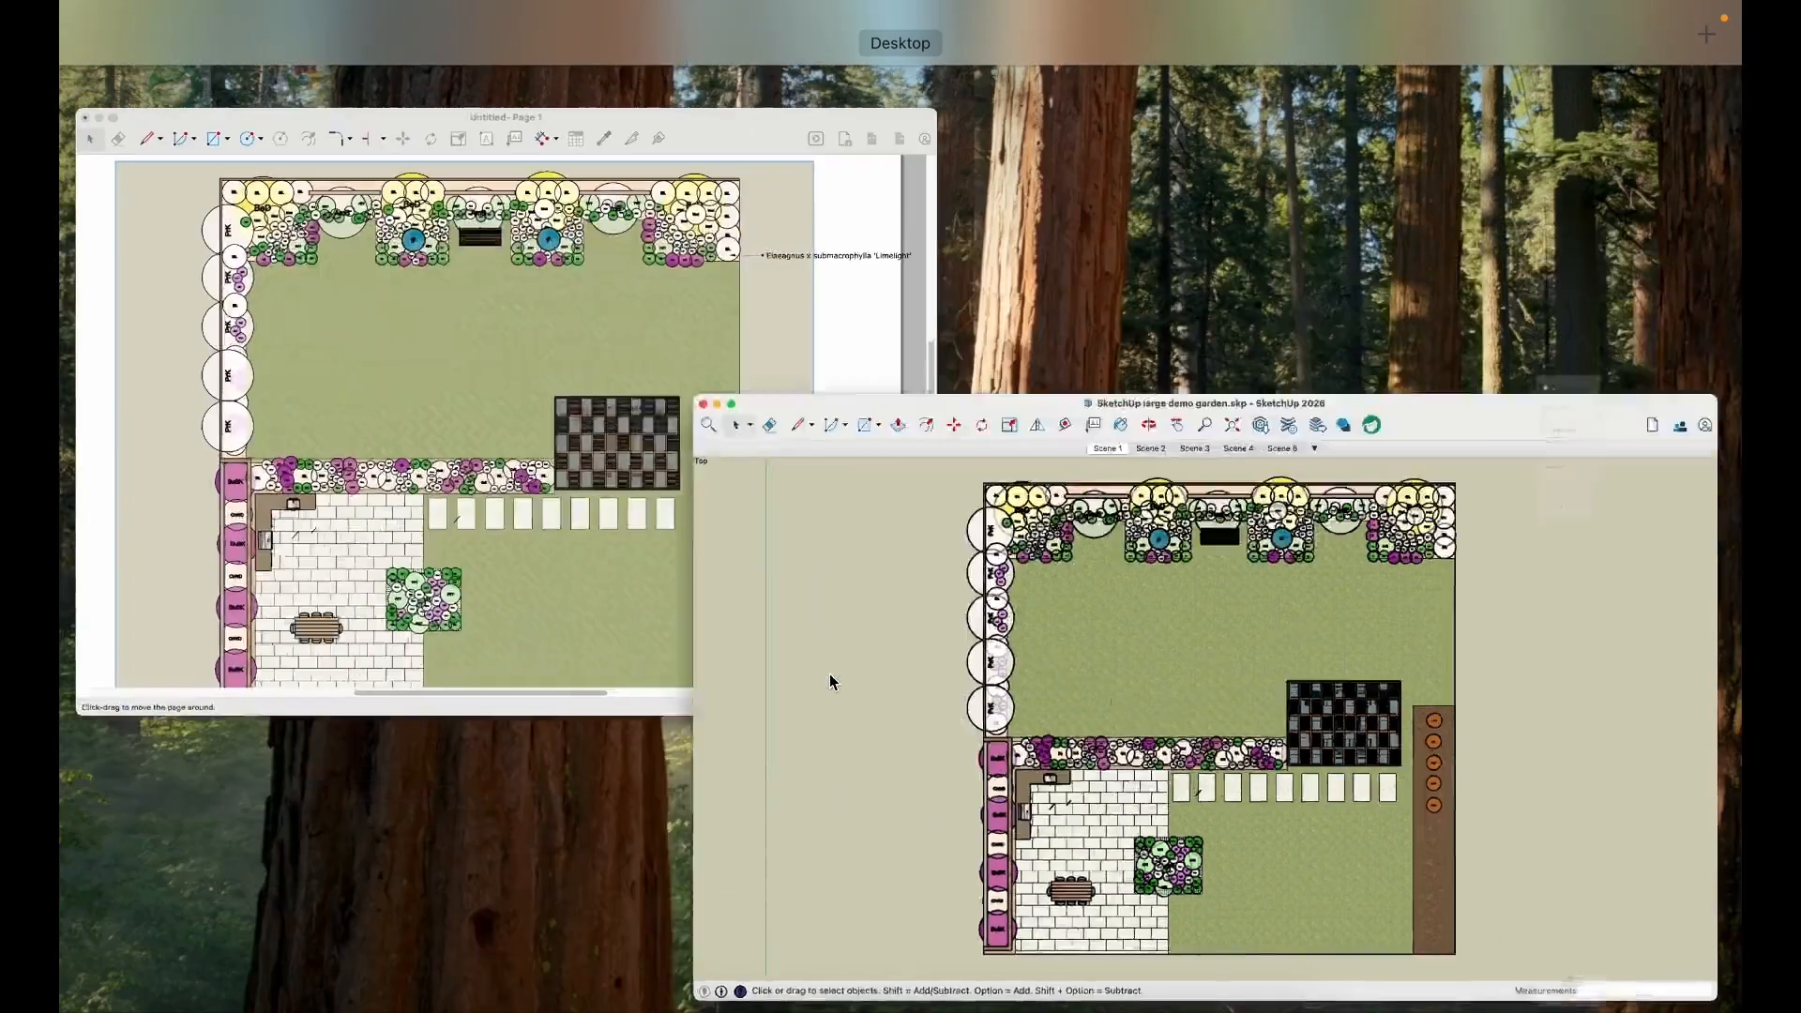
{"action": "left_click", "coordinate": [610, 401]}
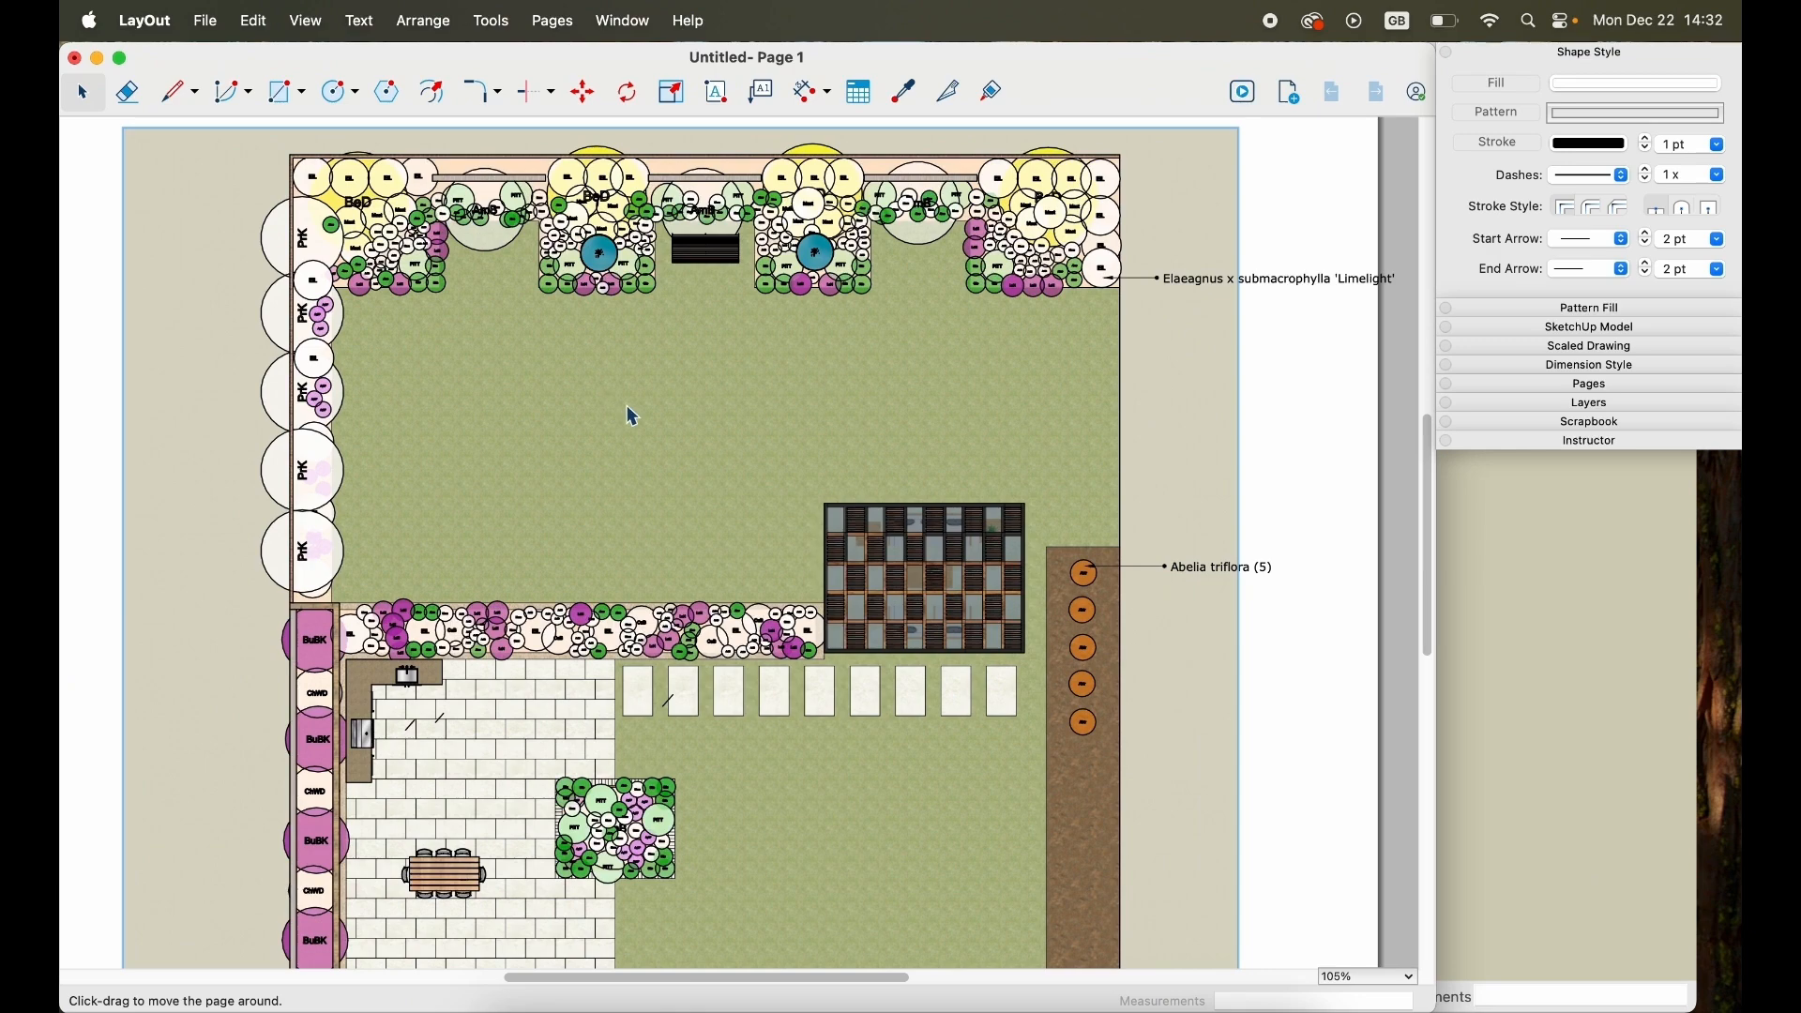
{"action": "right_click", "coordinate": [630, 413]}
{"action": "left_click", "coordinate": [722, 763]}
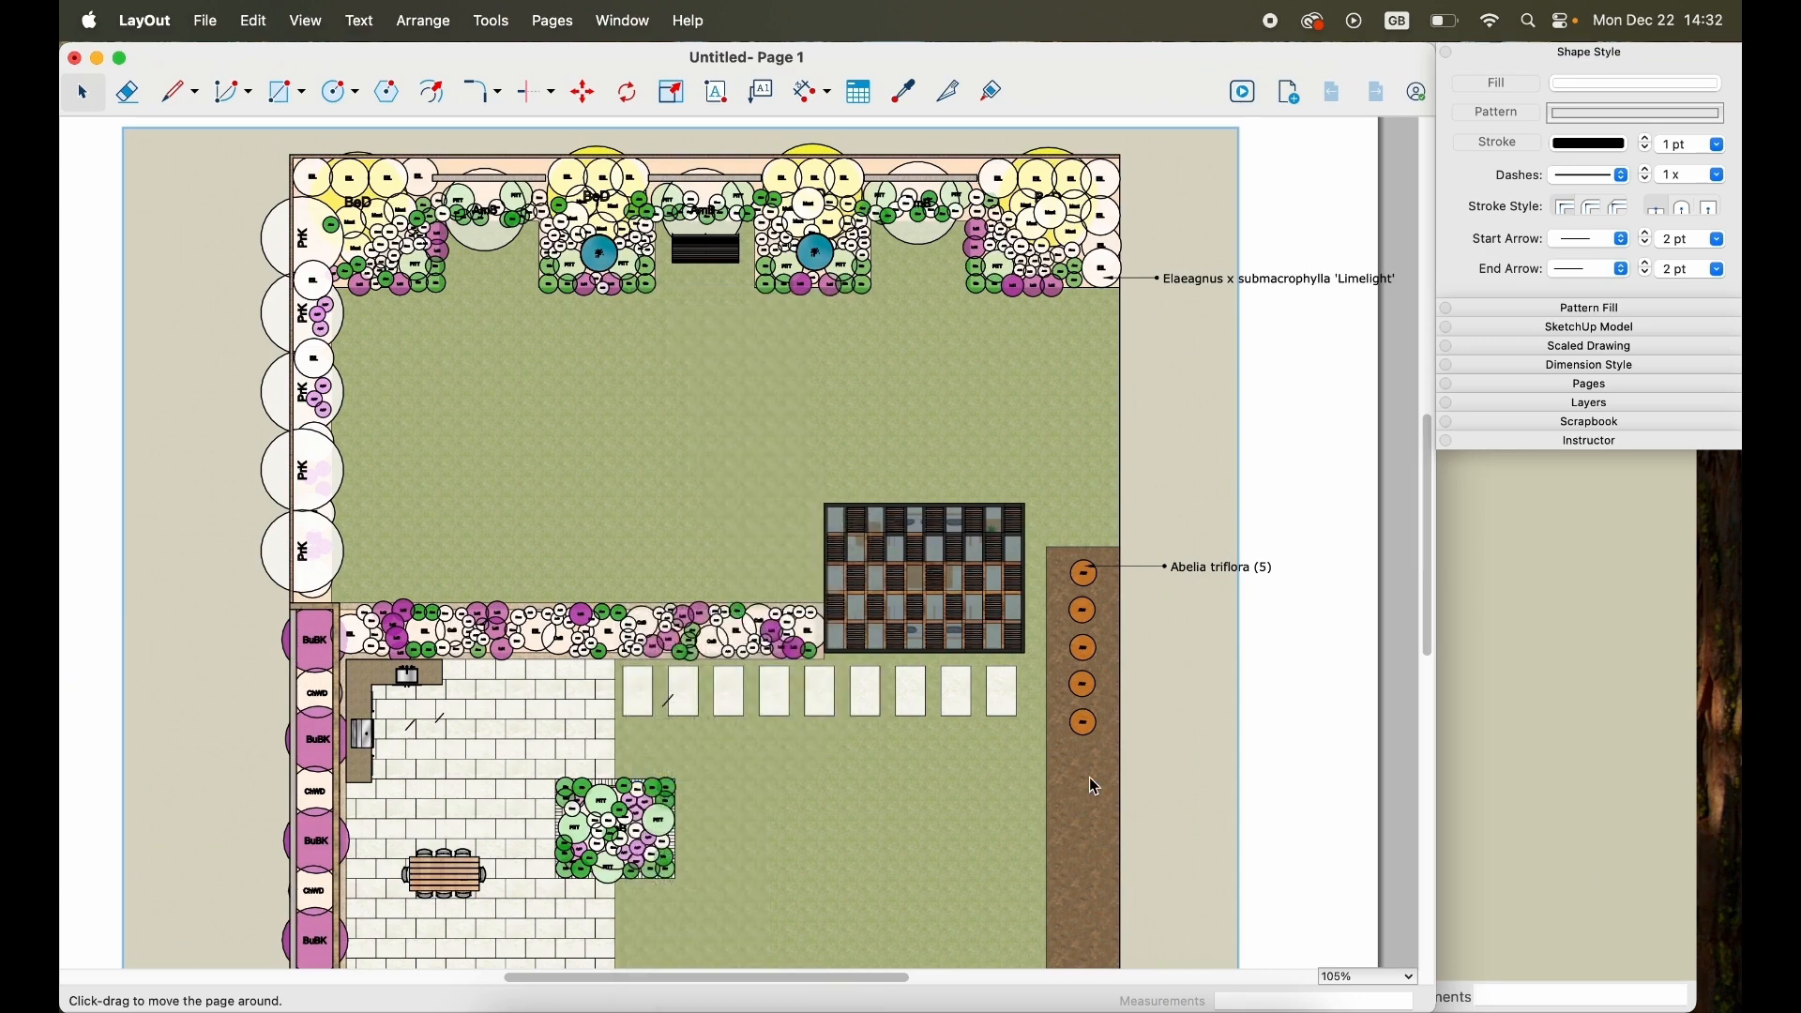